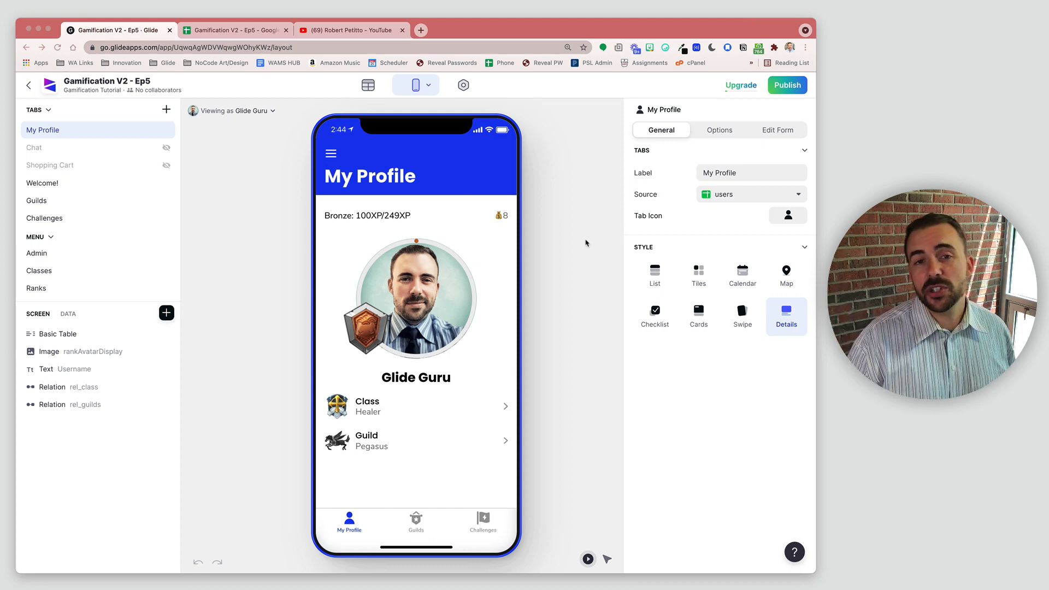
# Switch to the Google Sheets spreadsheet and examine the inventory sheet and the store sheet's Item, Image, Category, Cost and Description columns.
pyautogui.click(241, 32)
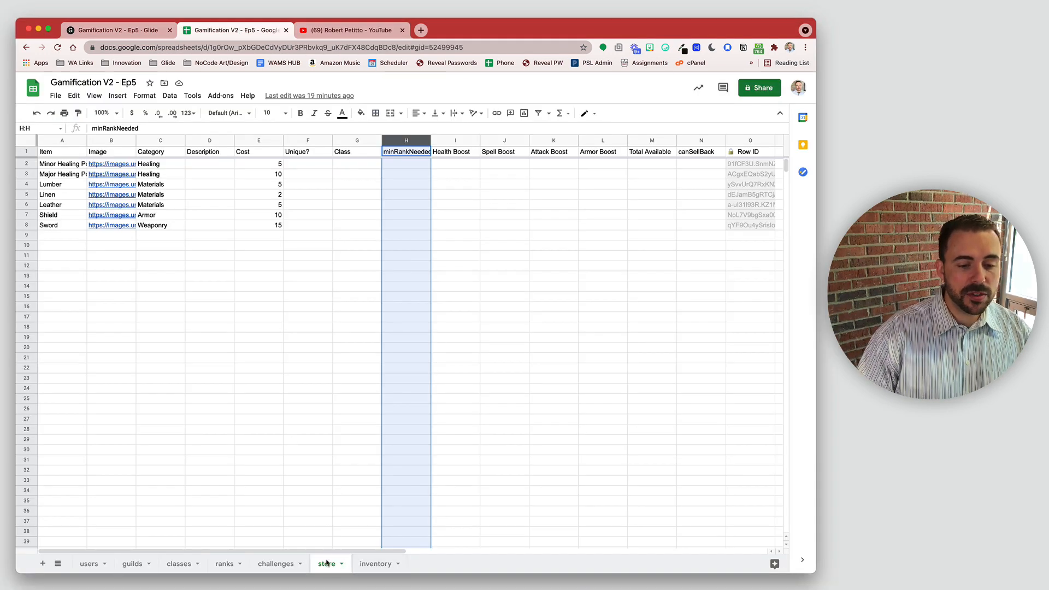
pyautogui.click(373, 565)
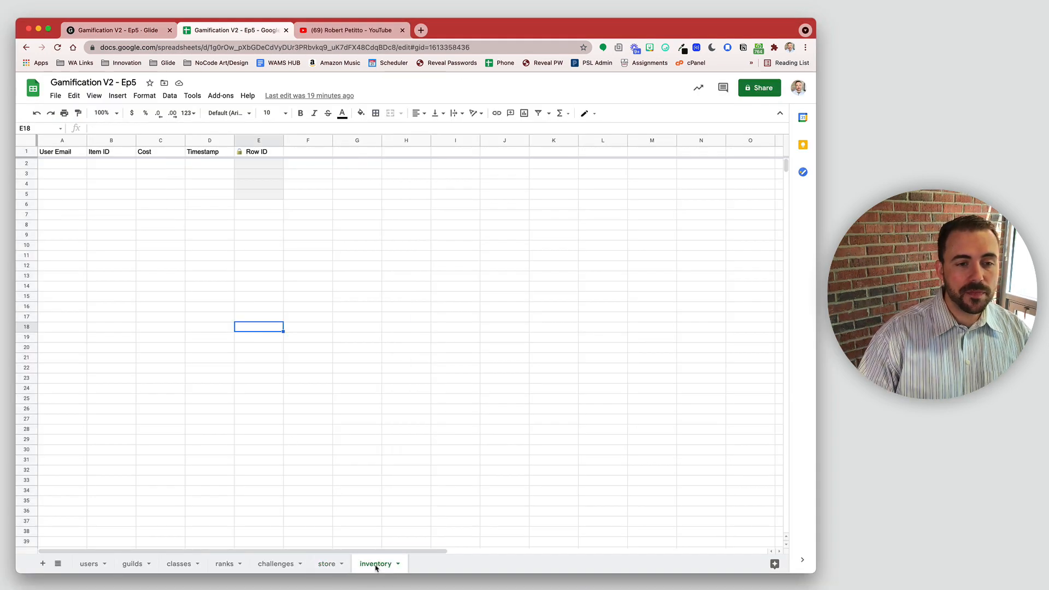
pyautogui.click(331, 569)
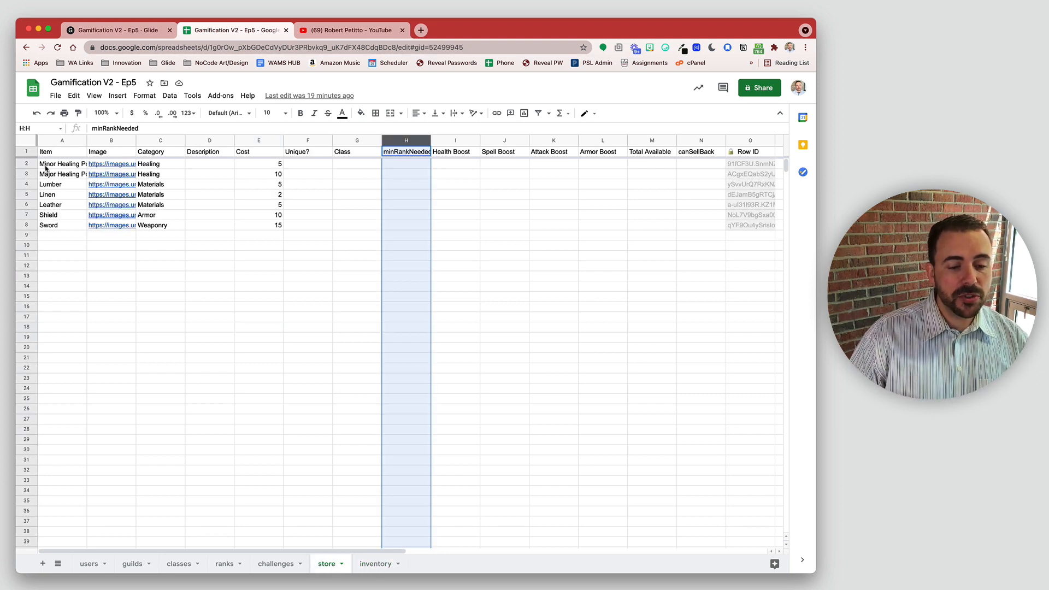
pyautogui.moveTo(57, 151); pyautogui.dragTo(57, 228)
pyautogui.click(108, 153)
pyautogui.moveTo(108, 153); pyautogui.dragTo(117, 239)
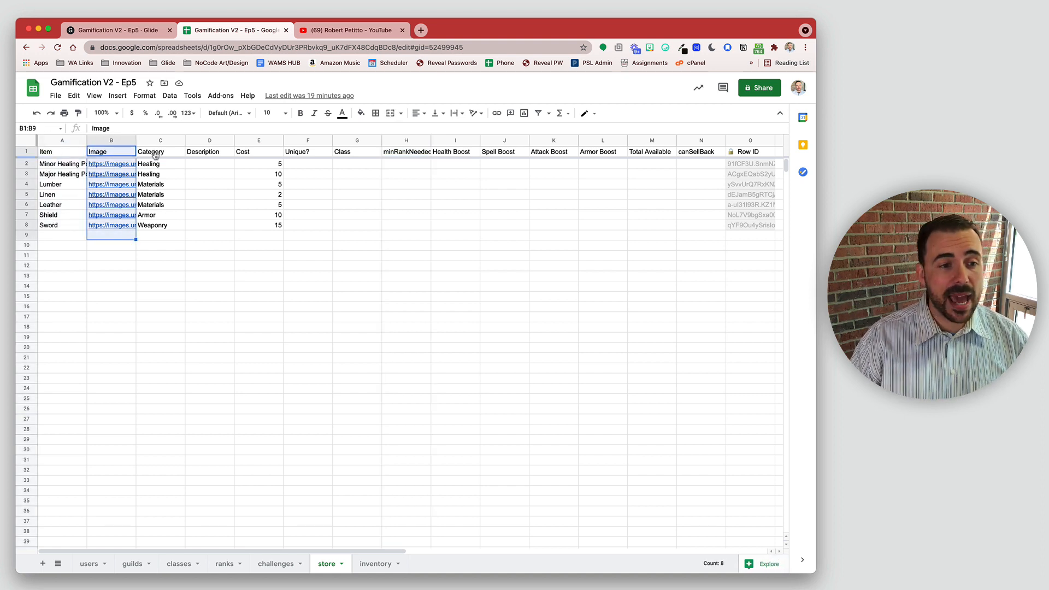
pyautogui.moveTo(155, 154); pyautogui.dragTo(148, 236)
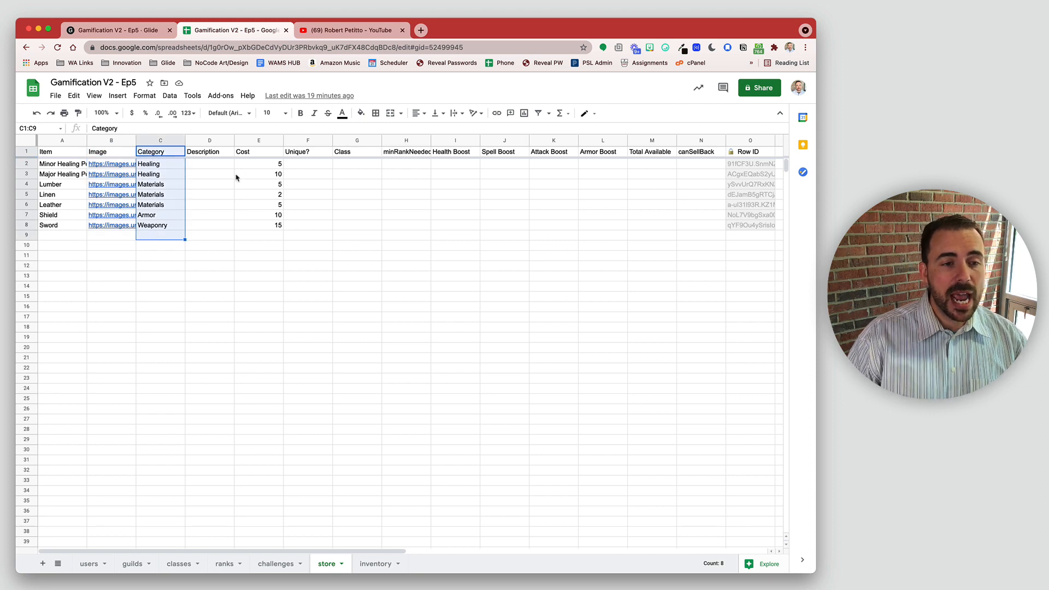
pyautogui.moveTo(253, 153); pyautogui.dragTo(256, 231)
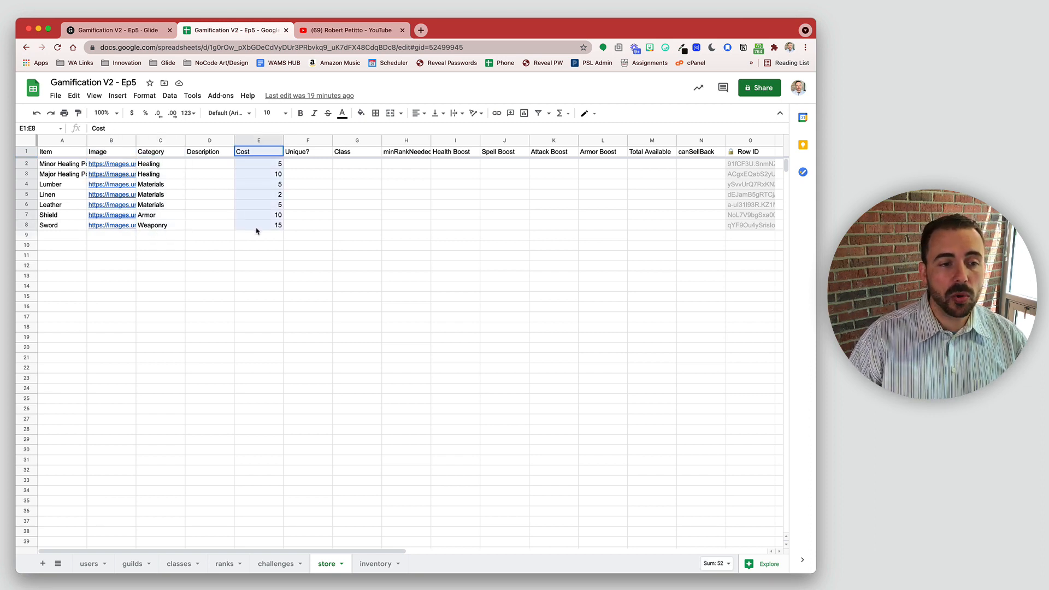
pyautogui.moveTo(216, 164); pyautogui.dragTo(216, 227)
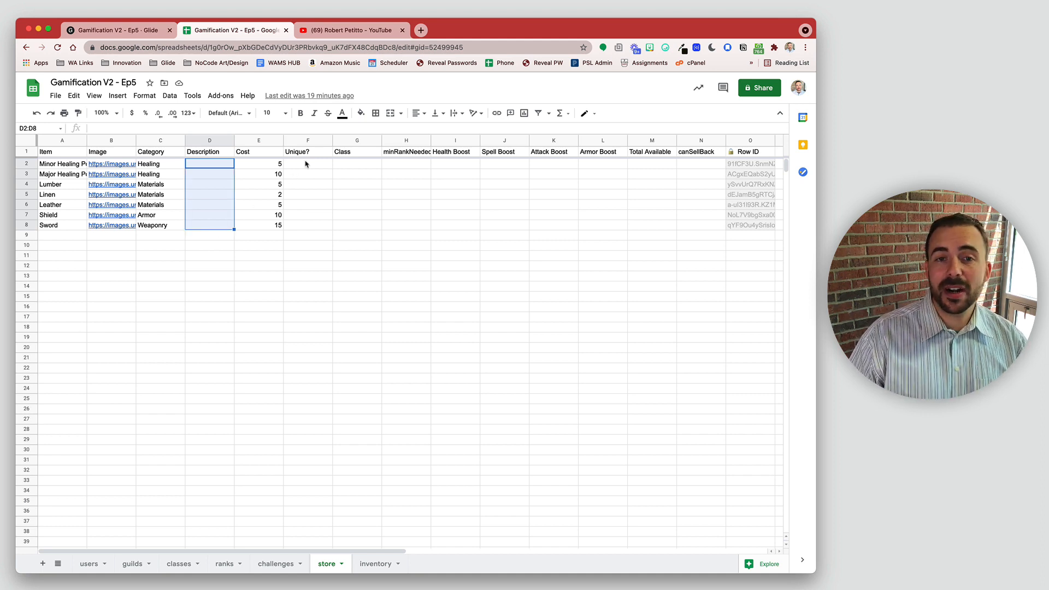
# Insert checkboxes in the store sheet's Unique? column from row 2 through row 1000.
pyautogui.click(306, 163)
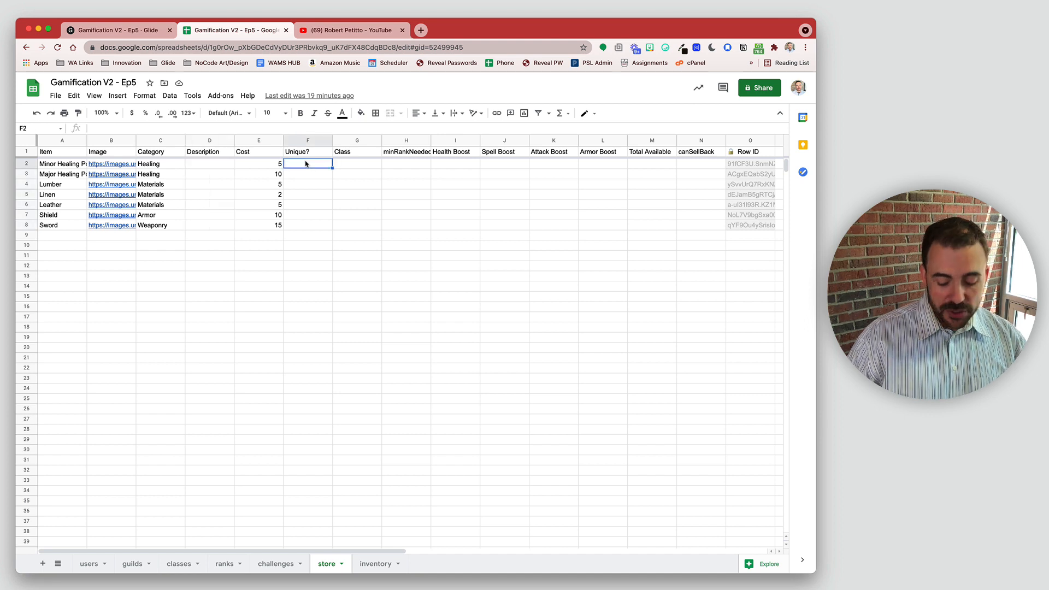
pyautogui.press('super+shift+Down')
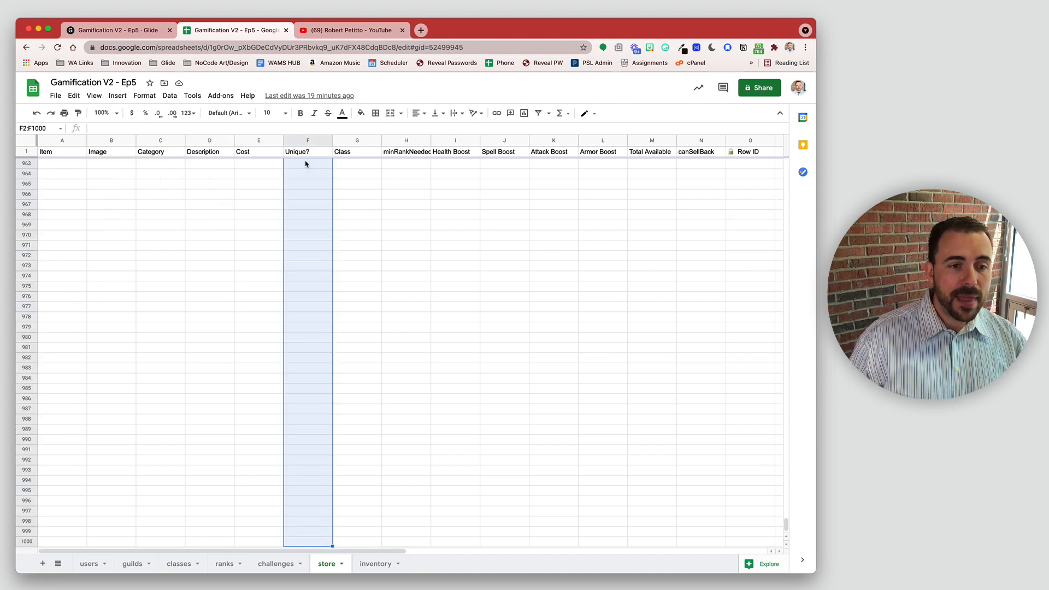
pyautogui.click(145, 96)
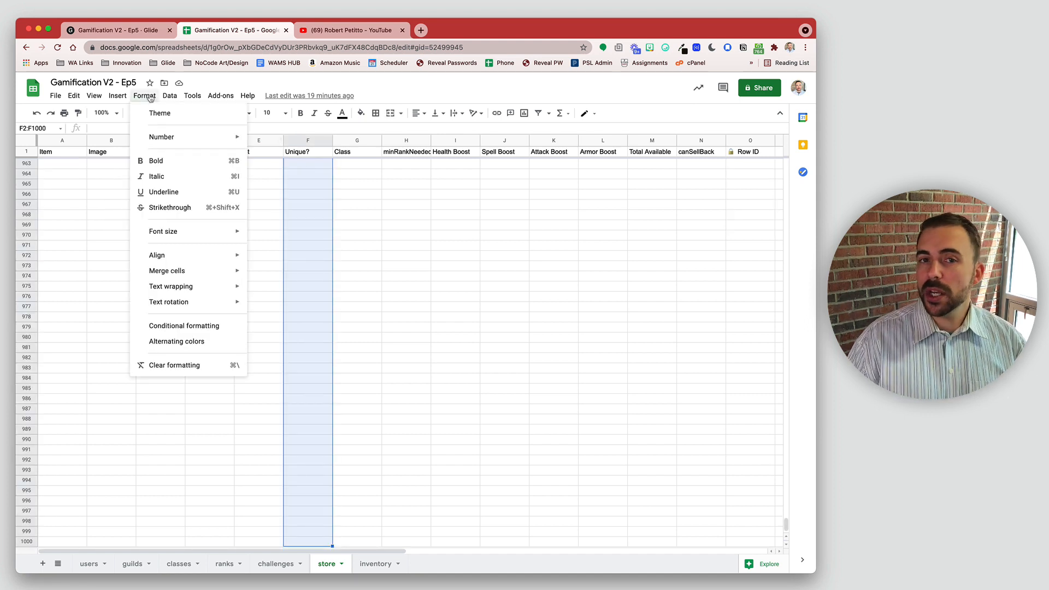
pyautogui.moveTo(117, 96)
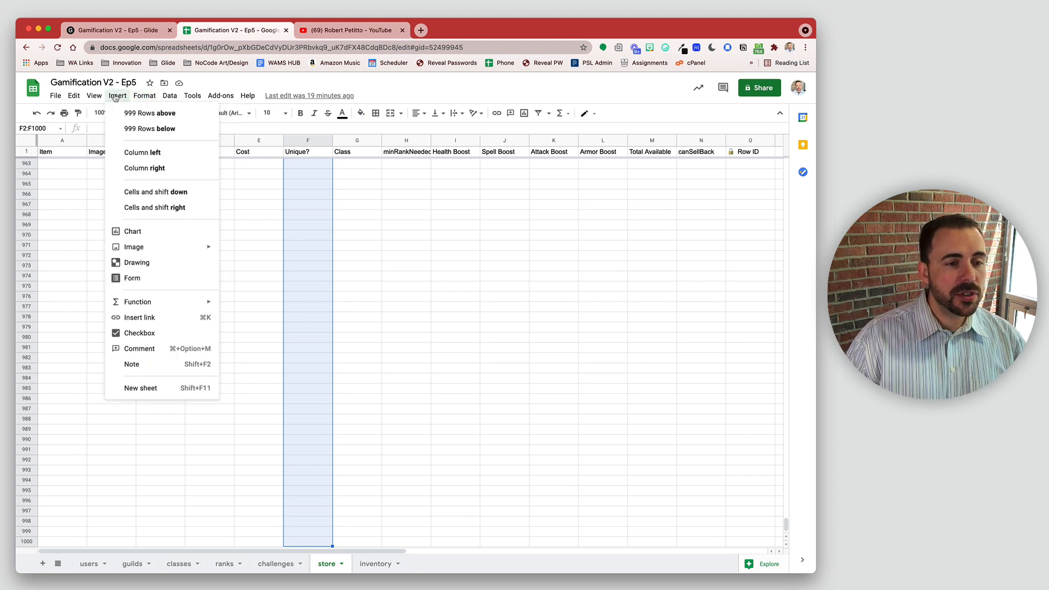
pyautogui.click(145, 333)
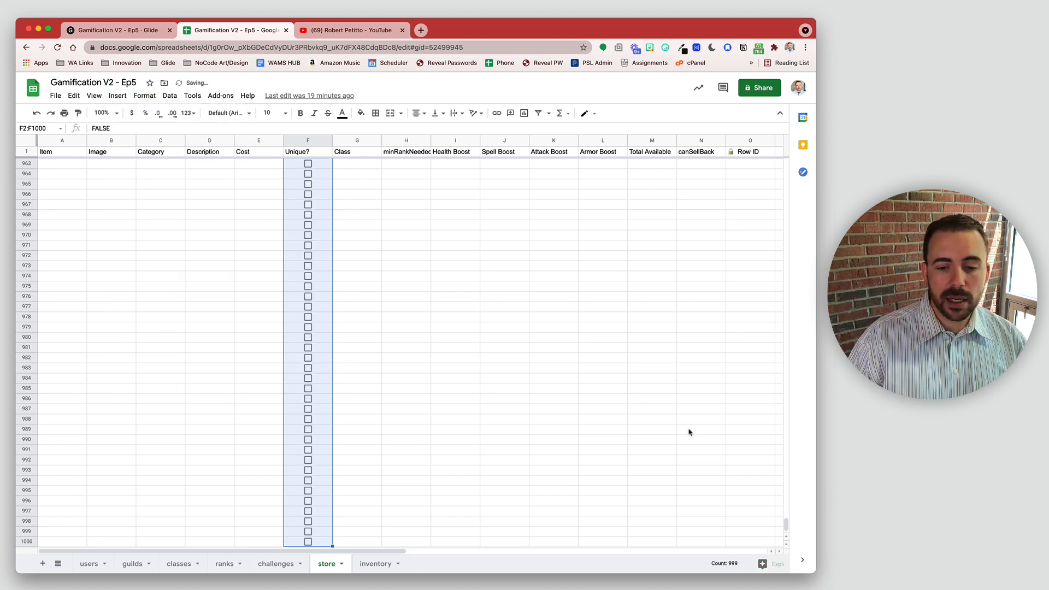
pyautogui.moveTo(784, 525); pyautogui.dragTo(779, 115)
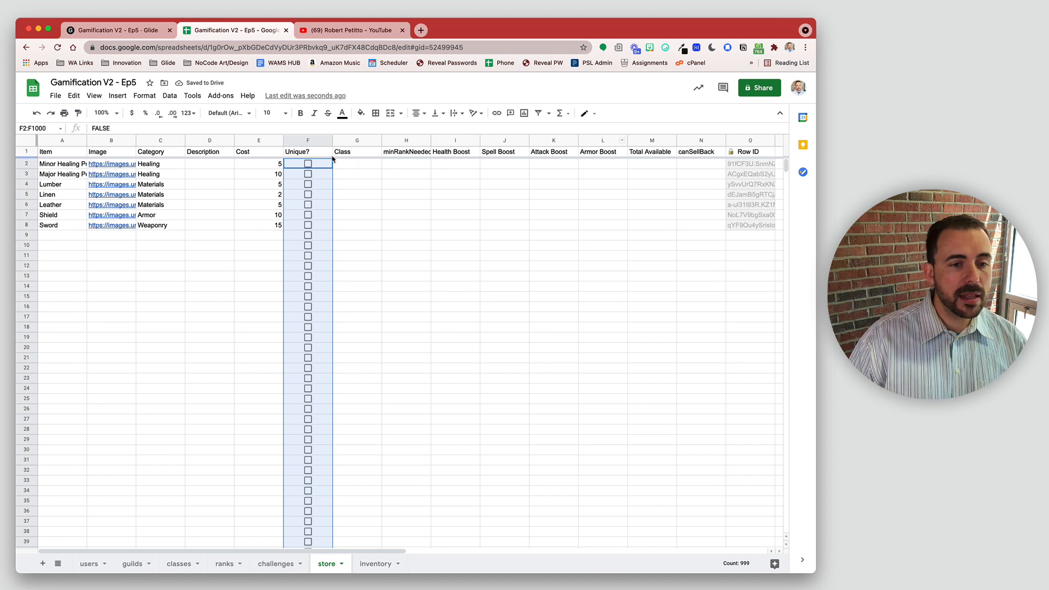
# Mark the minor and major healing items in rows 2 and 3 as unique.
pyautogui.click(308, 164)
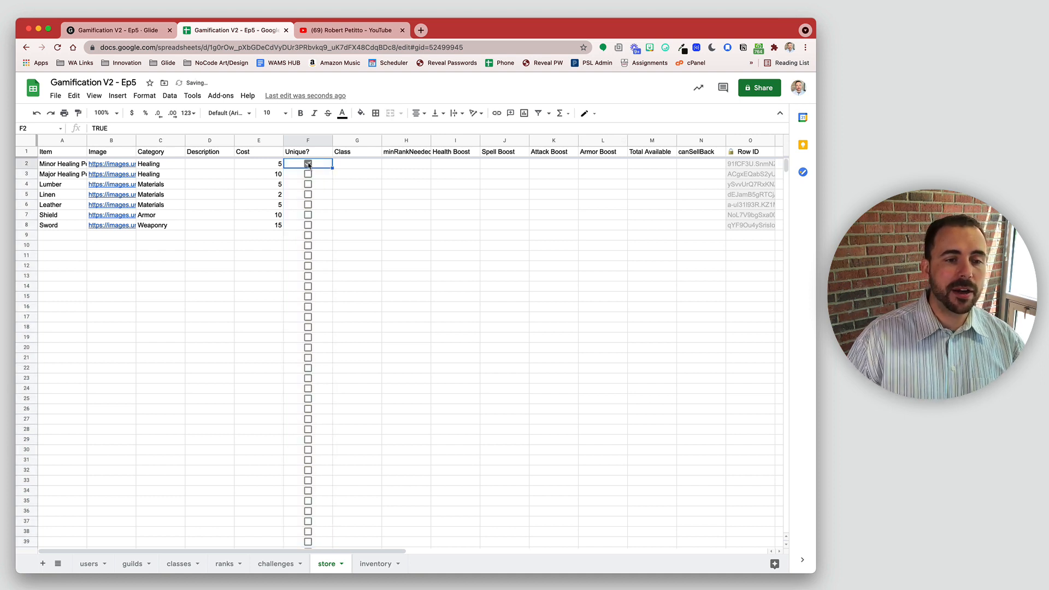
pyautogui.click(308, 164)
pyautogui.click(308, 175)
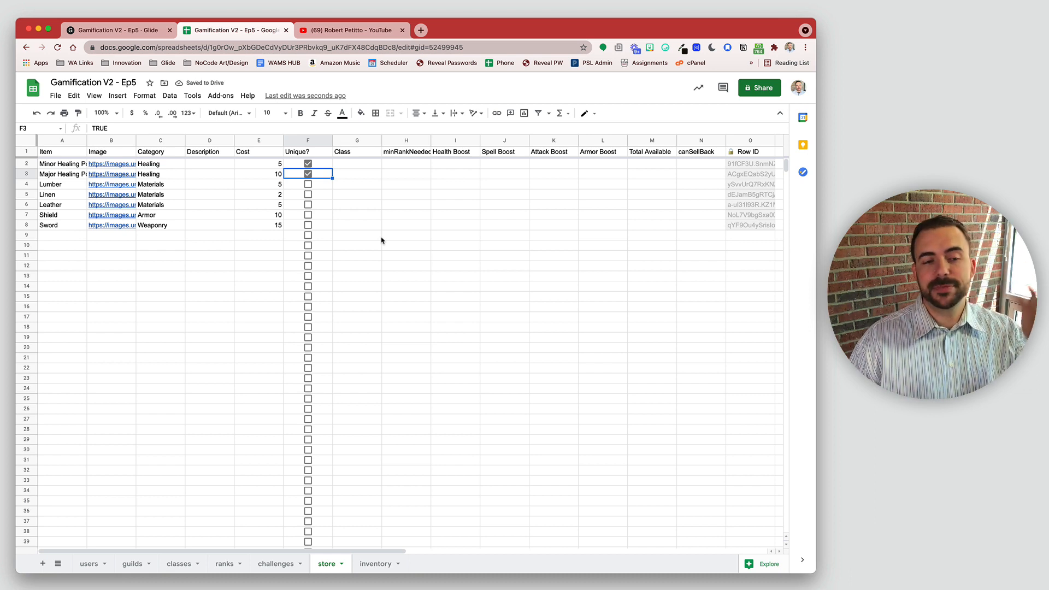
# Set the Class of the Shield and Sword items to Warrior.
pyautogui.click(363, 167)
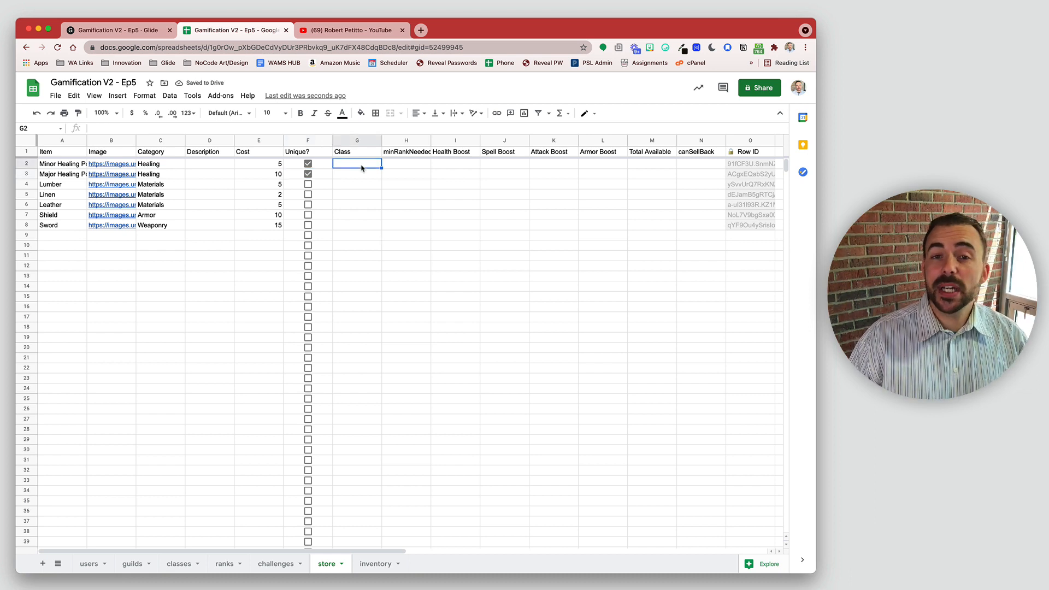
pyautogui.click(354, 140)
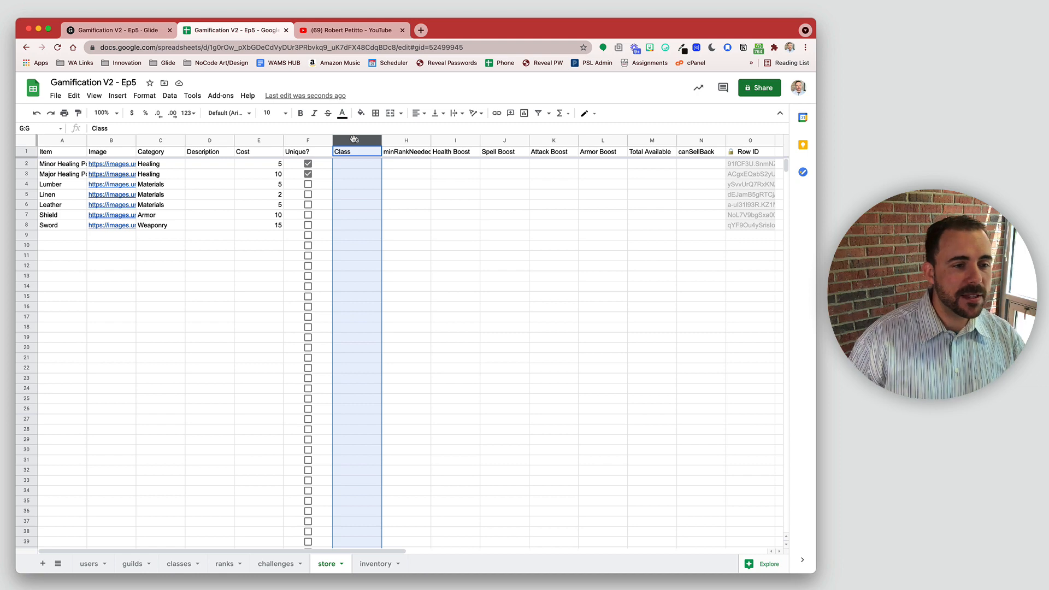
pyautogui.click(348, 216)
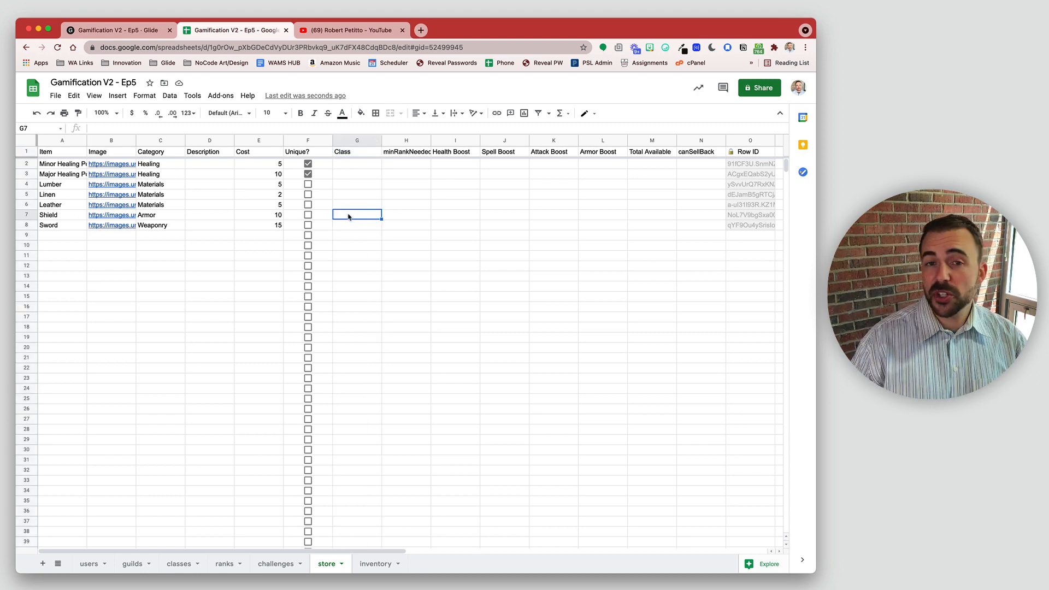
pyautogui.write('Warrior')
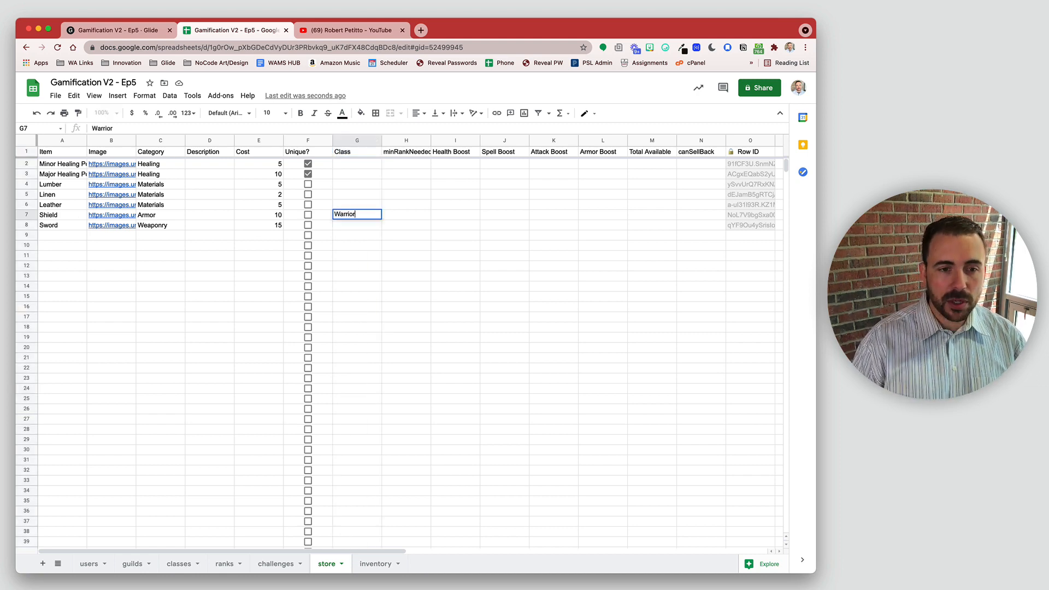
pyautogui.press('Return')
pyautogui.write('Warrior')
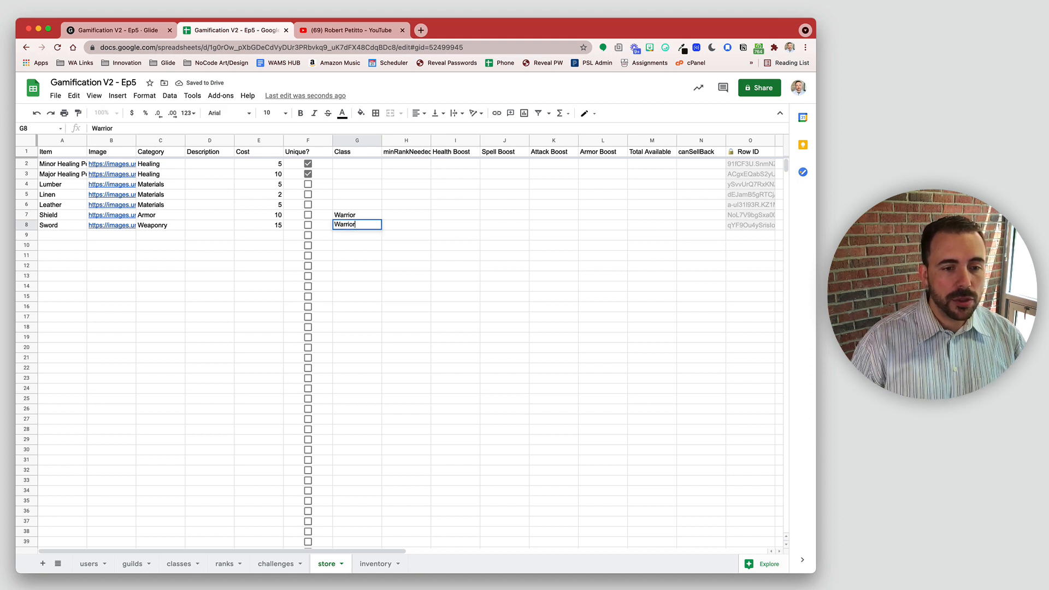
pyautogui.press('Return')
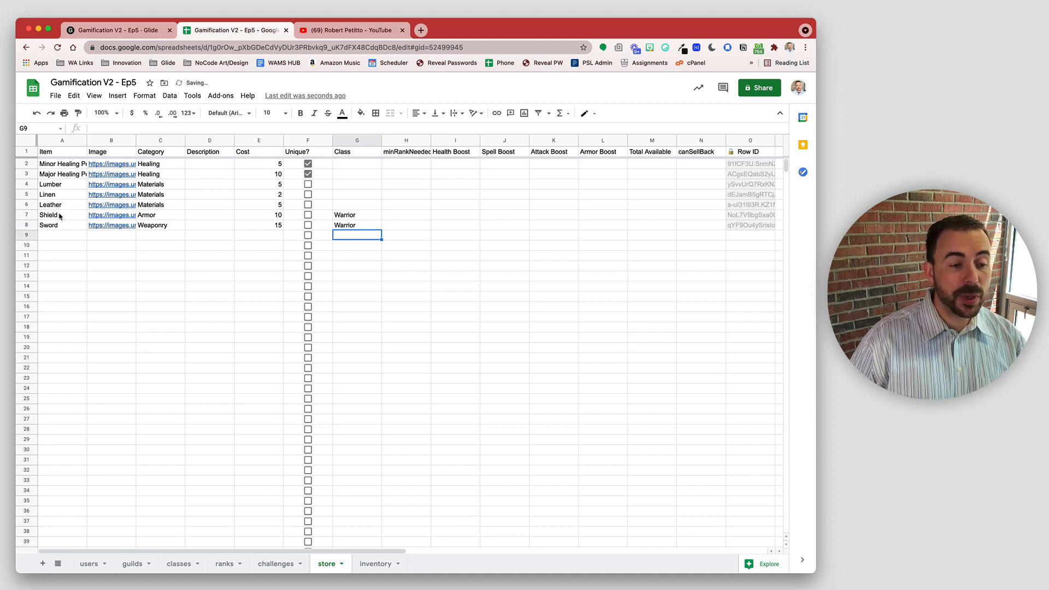
pyautogui.moveTo(61, 217); pyautogui.dragTo(61, 228)
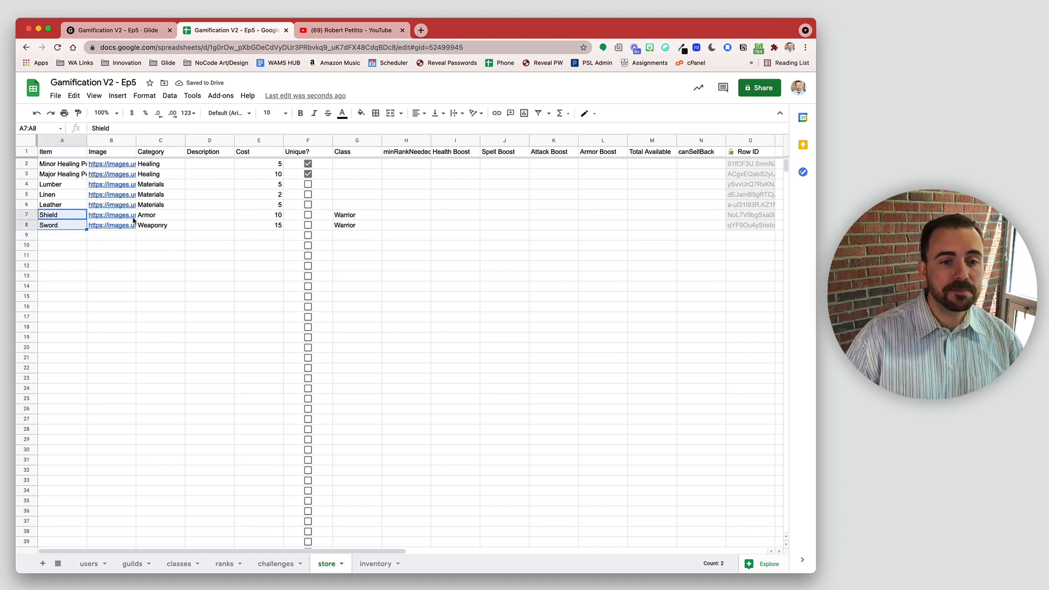
# Widen the minRankNeeded column so its full header fits.
pyautogui.click(429, 141)
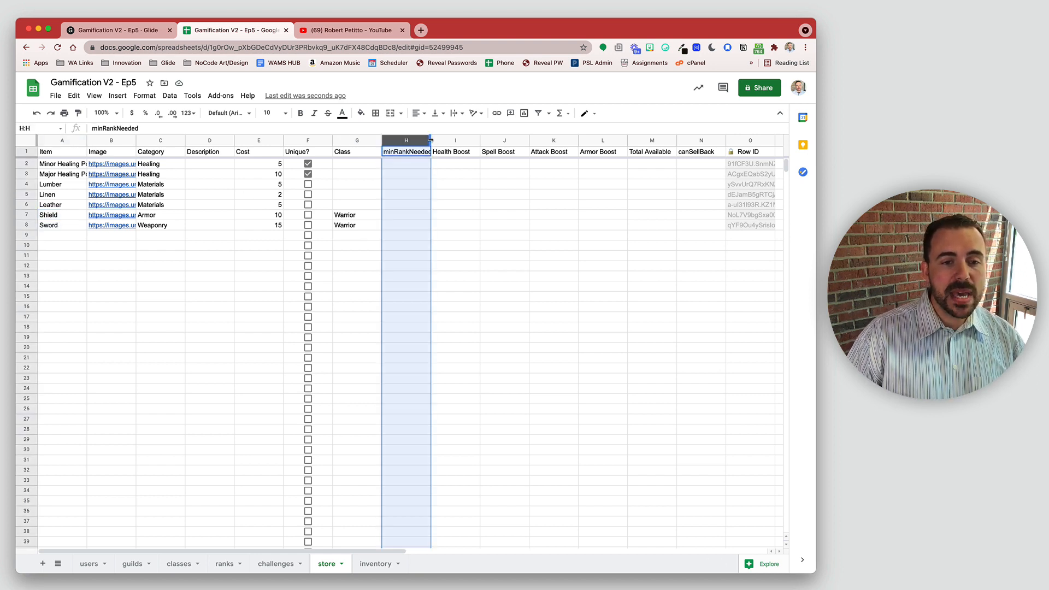
pyautogui.moveTo(431, 141); pyautogui.dragTo(414, 228)
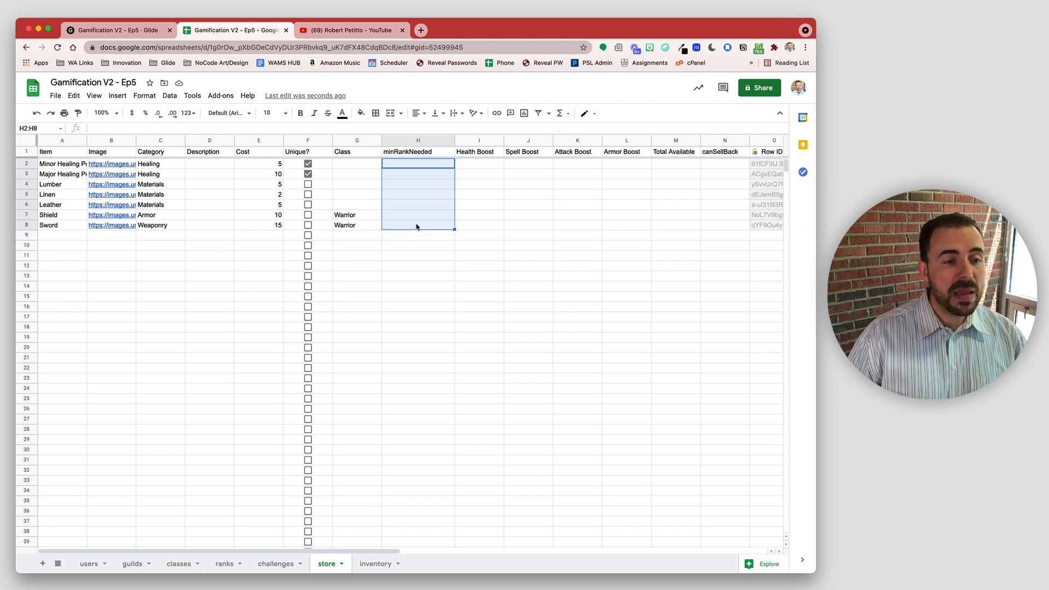
pyautogui.click(56, 217)
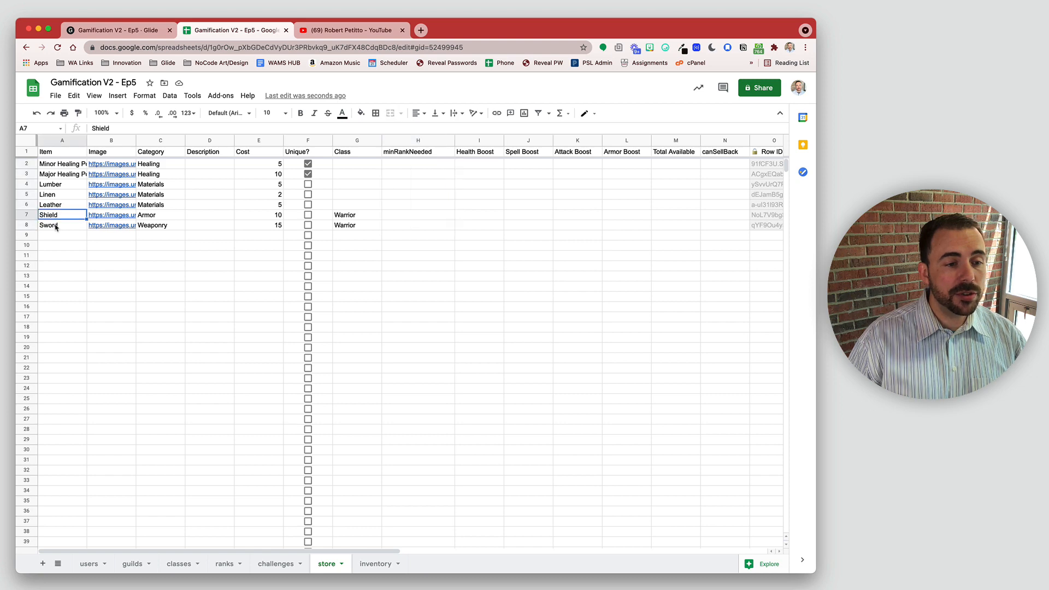
# Set minRankNeeded to Bronze for both the Shield and the Sword.
pyautogui.click(386, 215)
pyautogui.write('Bron')
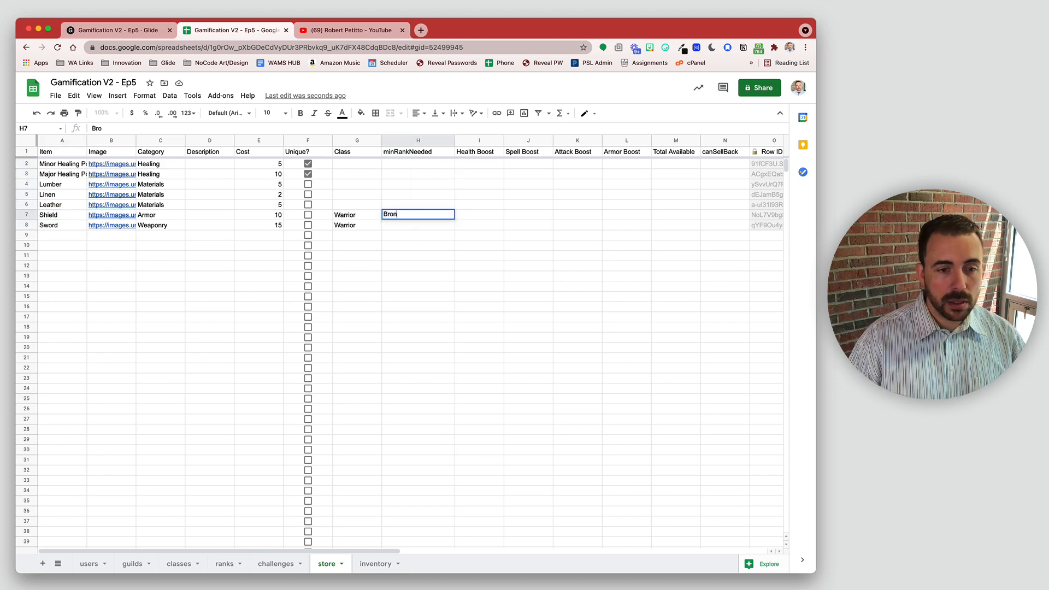
pyautogui.write('ze')
pyautogui.press('Return')
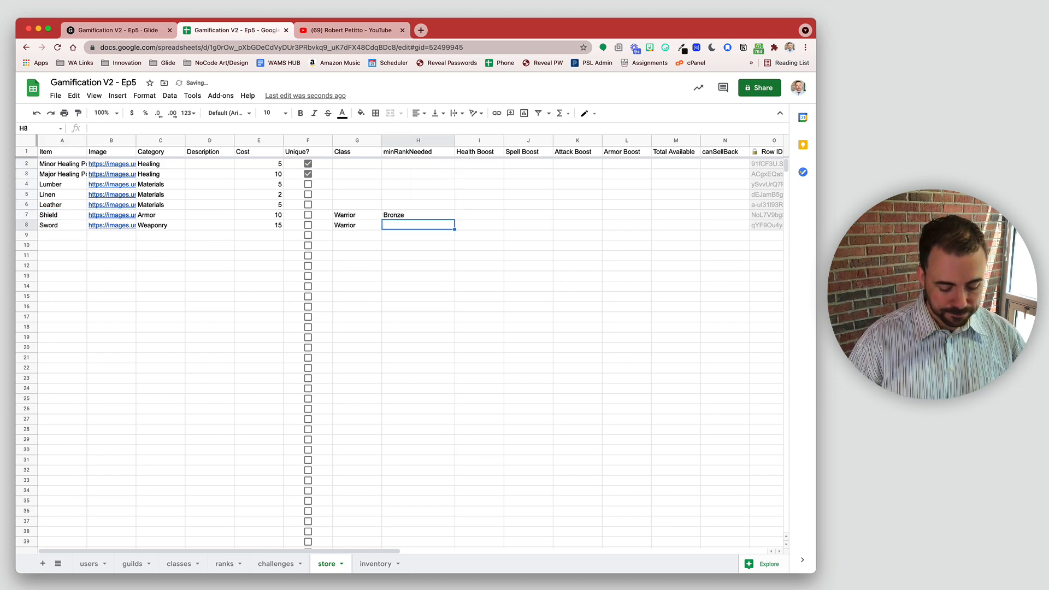
pyautogui.write('Braonze')
pyautogui.press('Return')
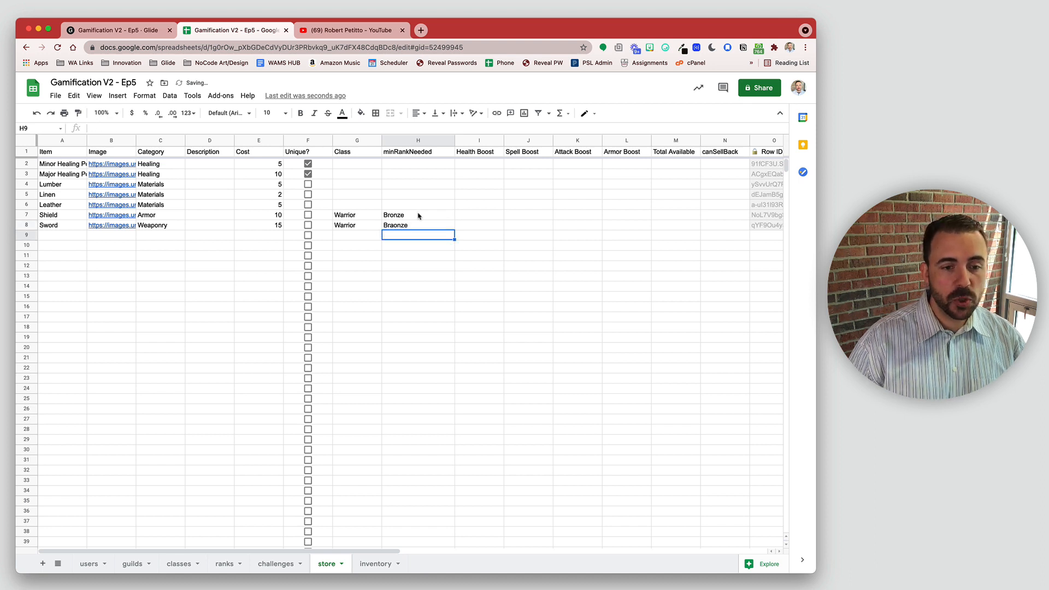
pyautogui.click(405, 215)
pyautogui.moveTo(454, 219); pyautogui.dragTo(455, 228)
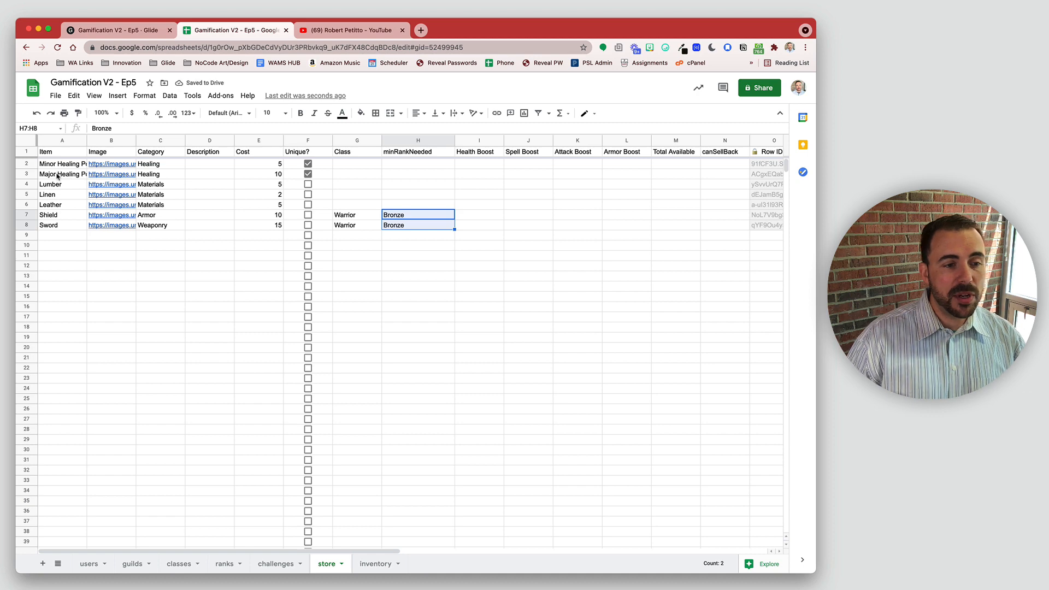
# Set minRankNeeded to Silver for the major healing item in row 3.
pyautogui.click(393, 172)
pyautogui.write('Silver')
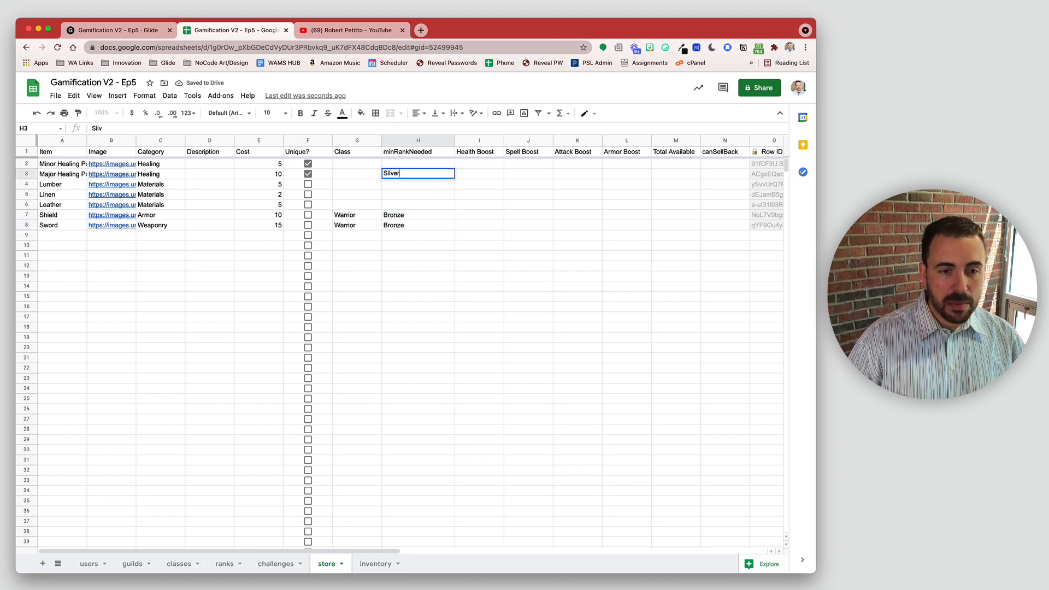
pyautogui.press('Return')
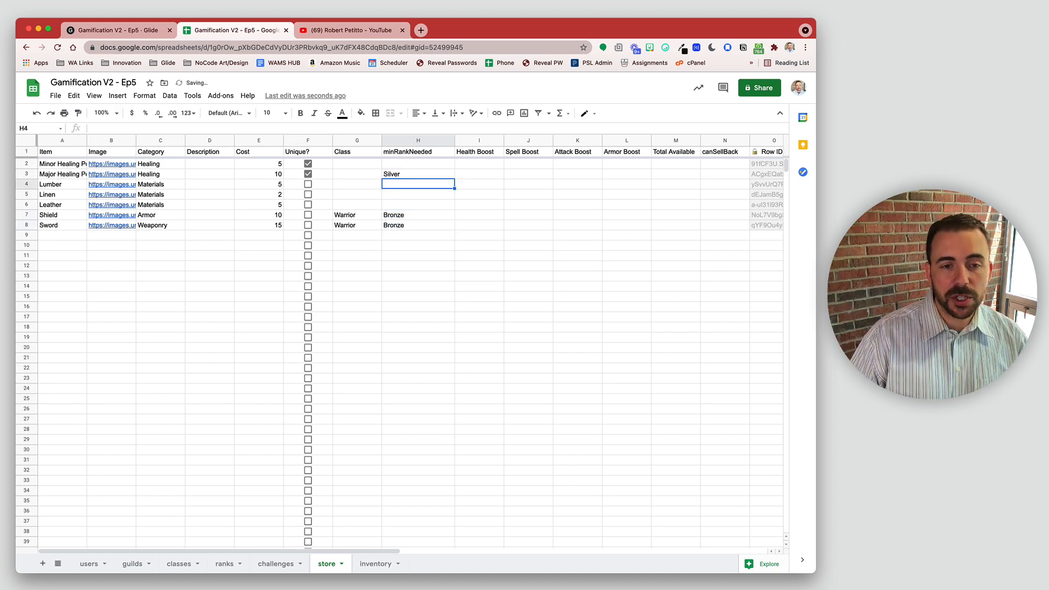
# Examine the minRankNeeded entries and the Health Boost, Spell Boost, Attack Boost and Armor Boost columns.
pyautogui.click(457, 153)
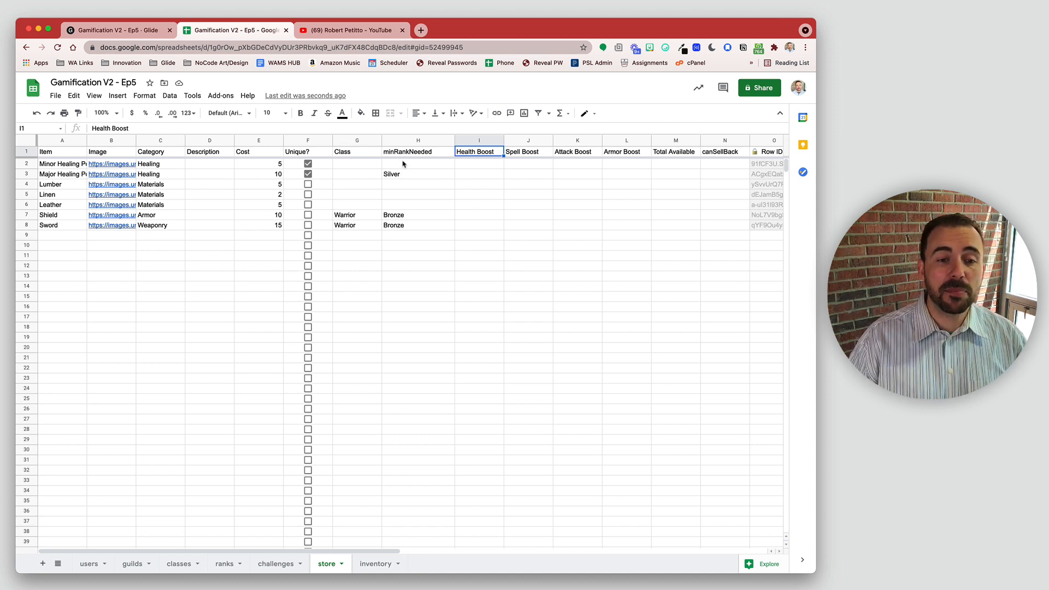
pyautogui.moveTo(403, 164); pyautogui.dragTo(398, 230)
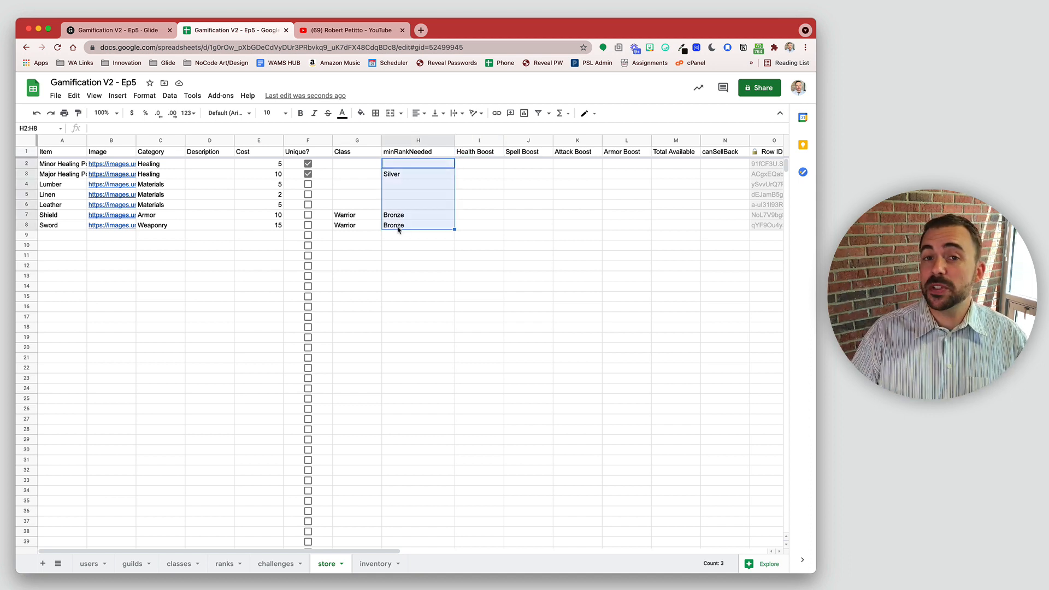
pyautogui.click(475, 153)
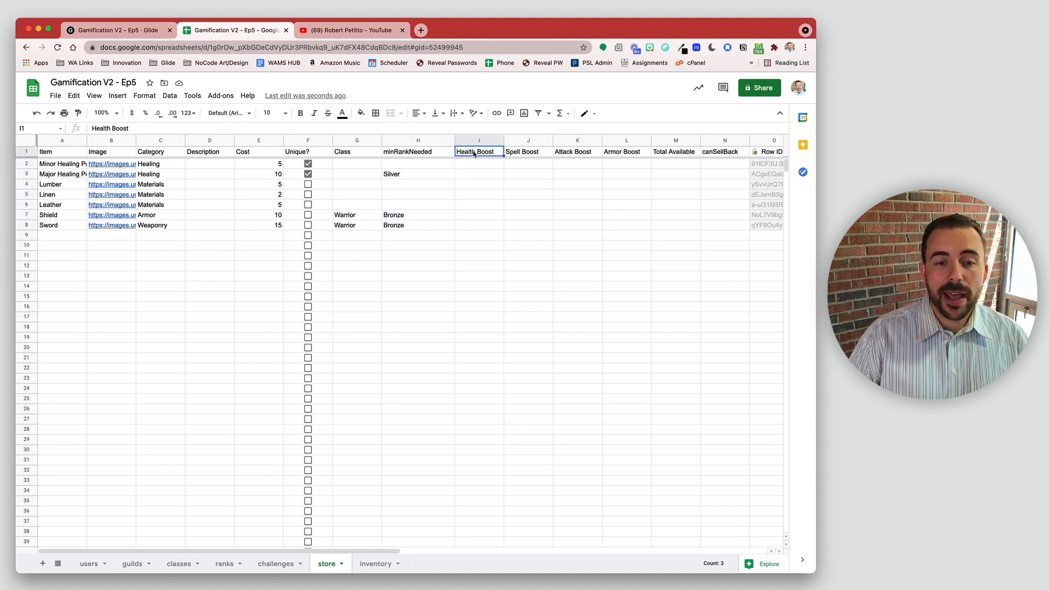
pyautogui.click(514, 155)
pyautogui.click(570, 155)
pyautogui.click(612, 154)
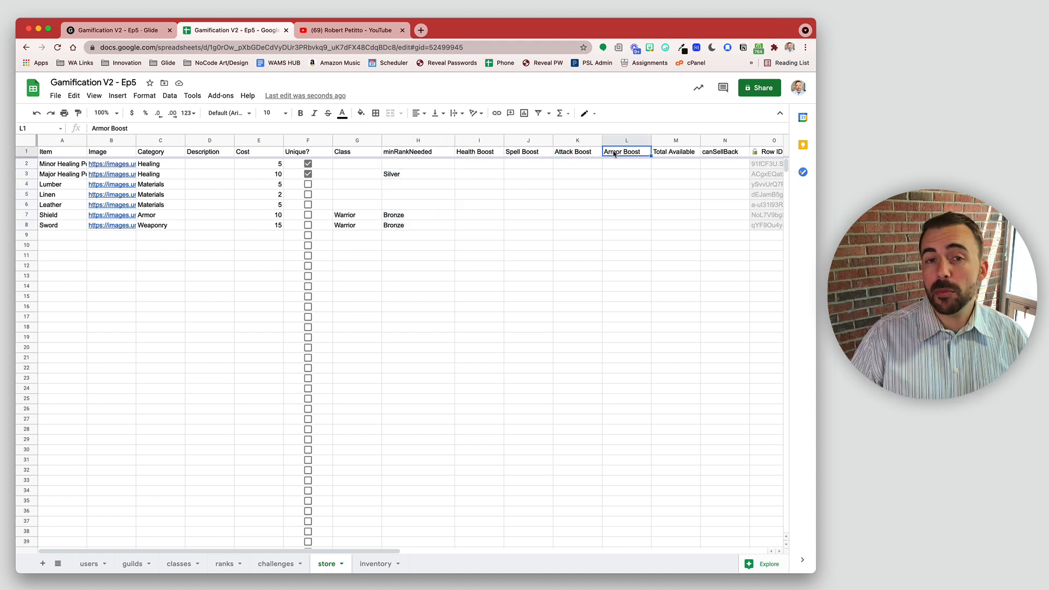
# Set Health Boost to 10 for the minor healing item and 25 for the major healing item.
pyautogui.click(473, 153)
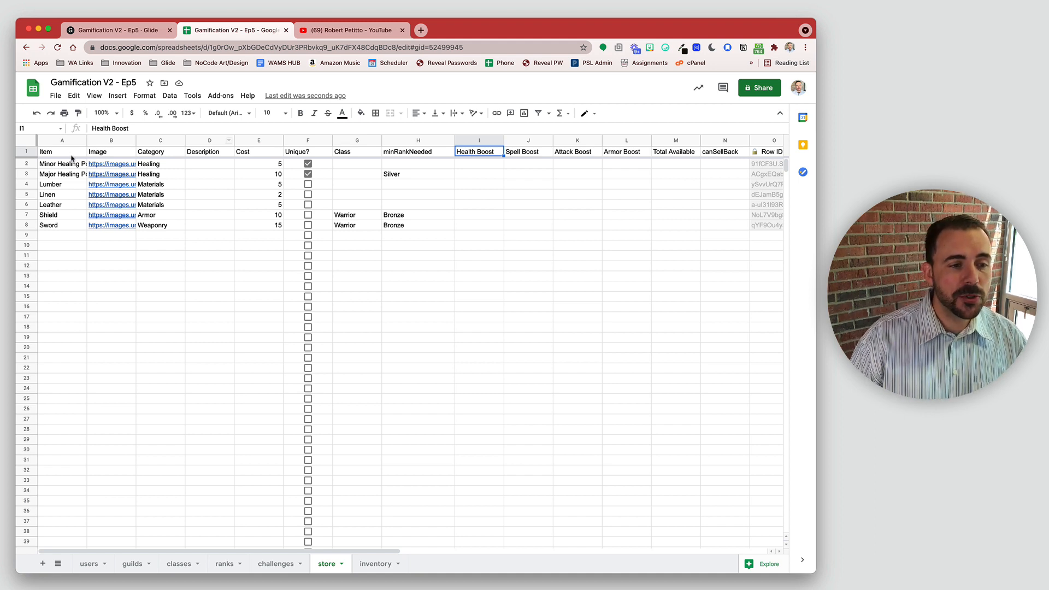
pyautogui.moveTo(61, 163); pyautogui.dragTo(61, 174)
pyautogui.click(473, 165)
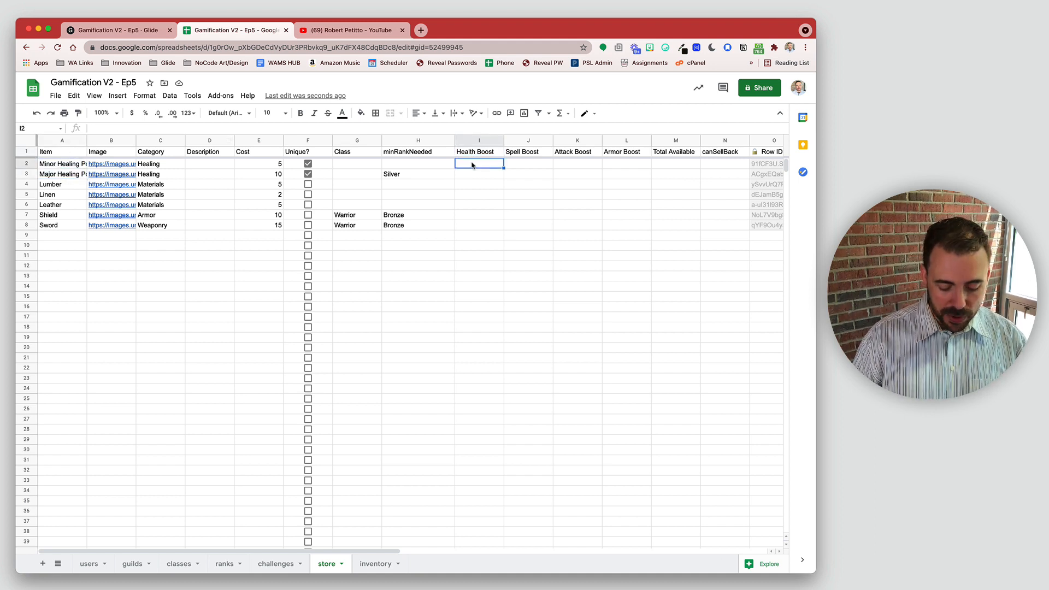
pyautogui.write('10')
pyautogui.press('Return')
pyautogui.write('2')
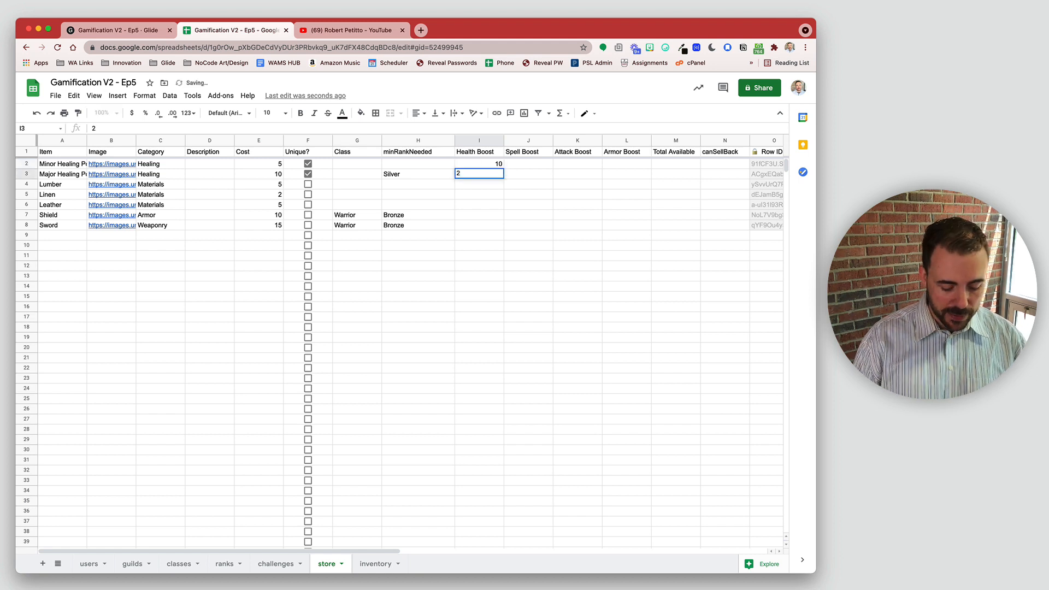
pyautogui.write('5')
pyautogui.press('Return')
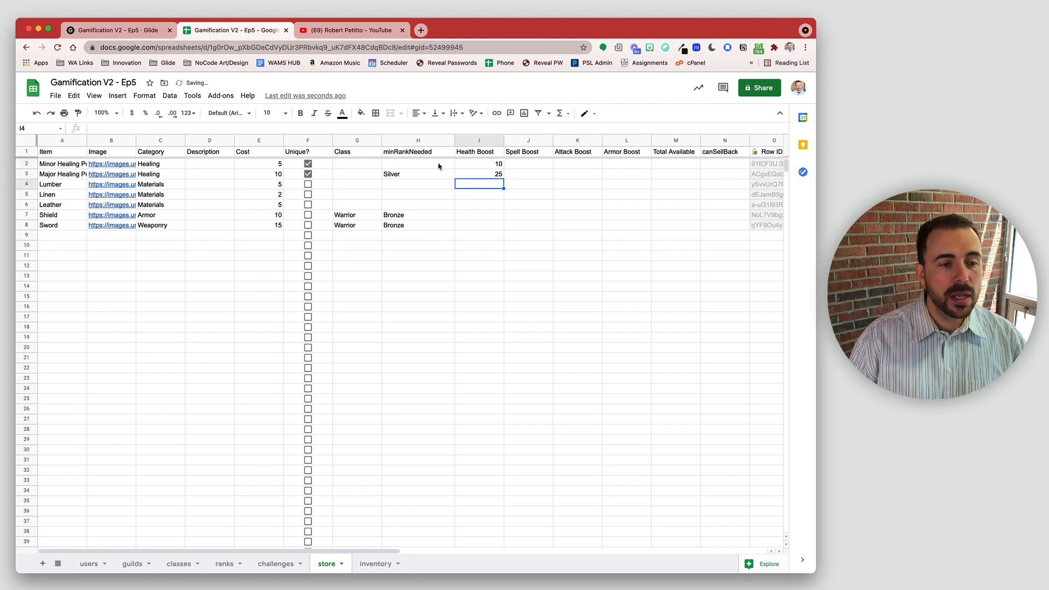
# Set the Shield's Armor Boost to 10 and the Sword's Attack Boost to 10.
pyautogui.moveTo(59, 186); pyautogui.dragTo(57, 225)
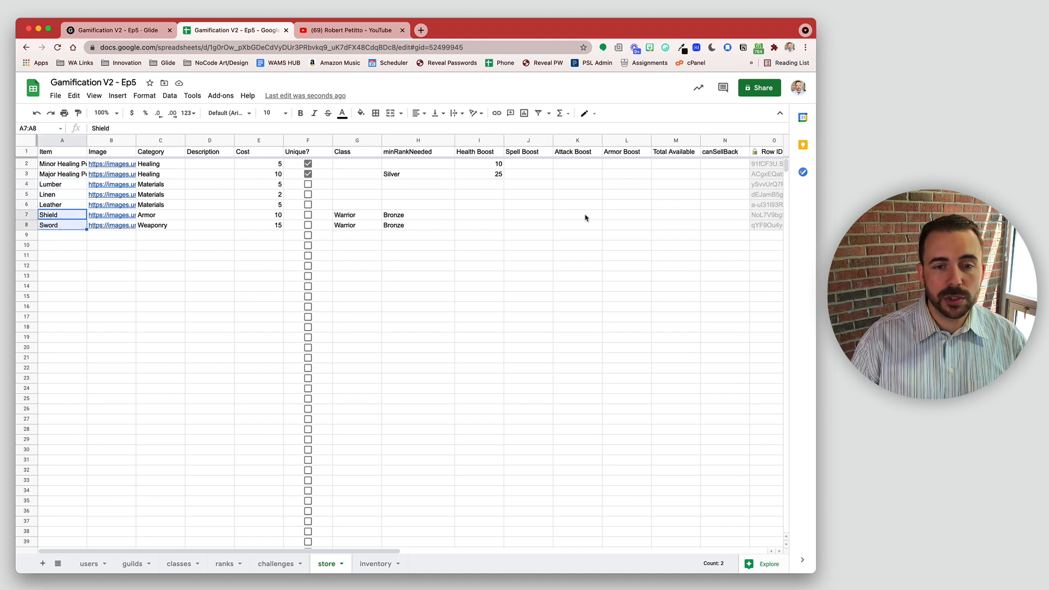
pyautogui.click(623, 215)
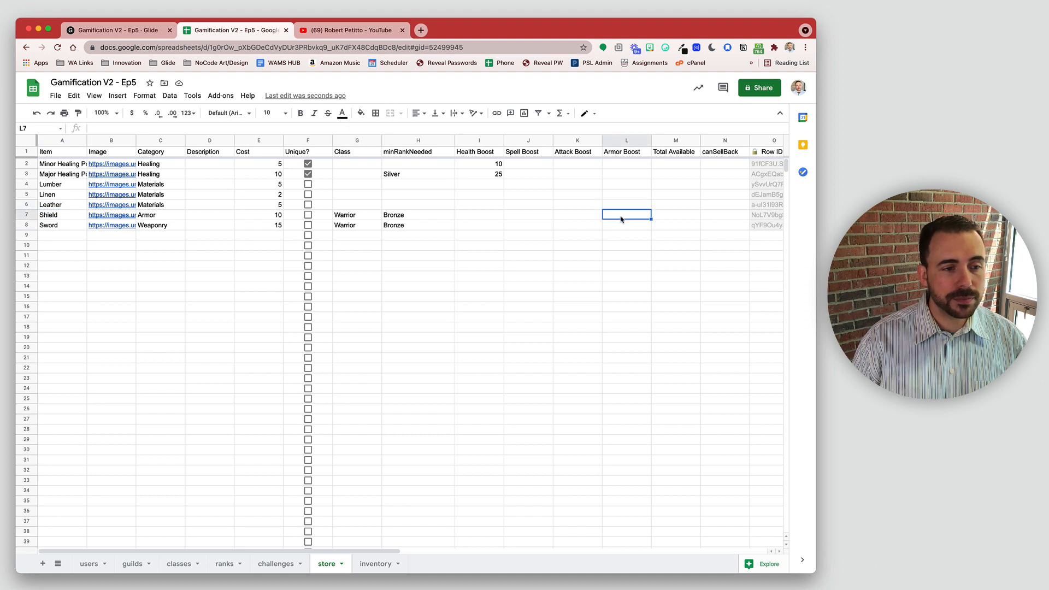
pyautogui.write('10')
pyautogui.press('Return')
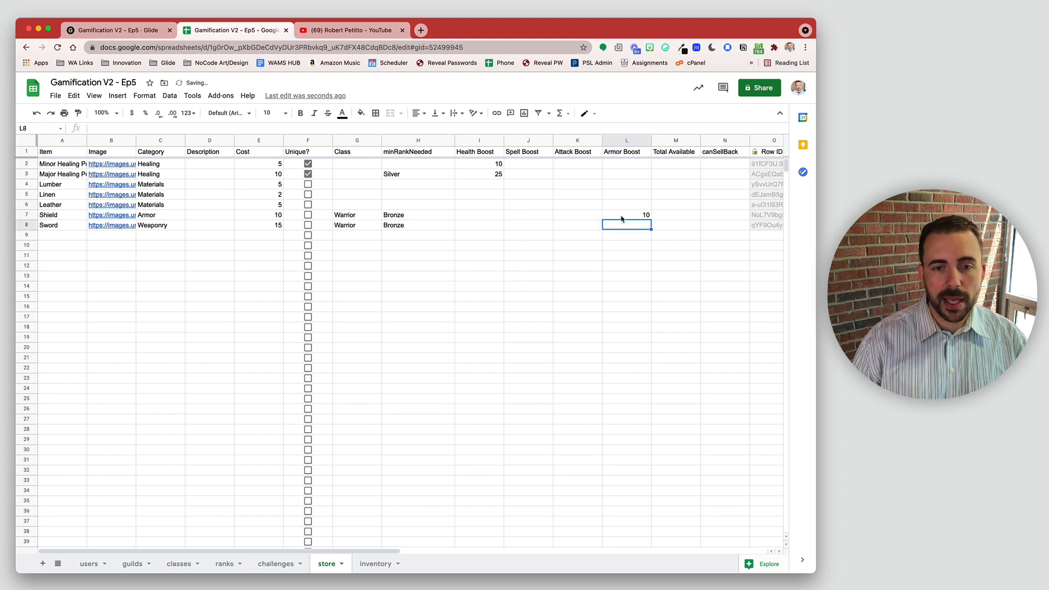
pyautogui.click(592, 228)
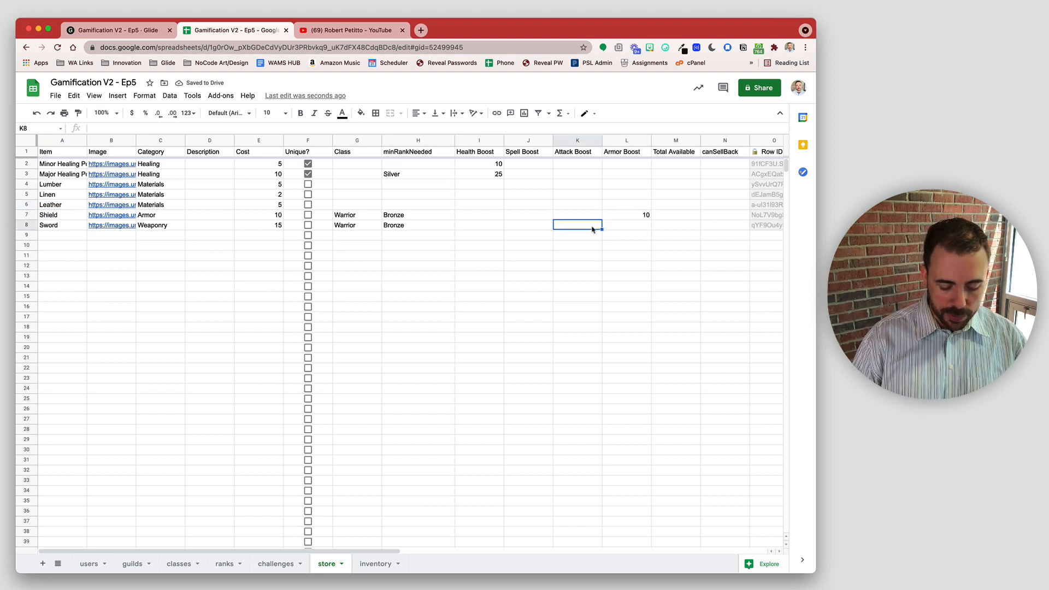
pyautogui.write('10')
pyautogui.press('Return')
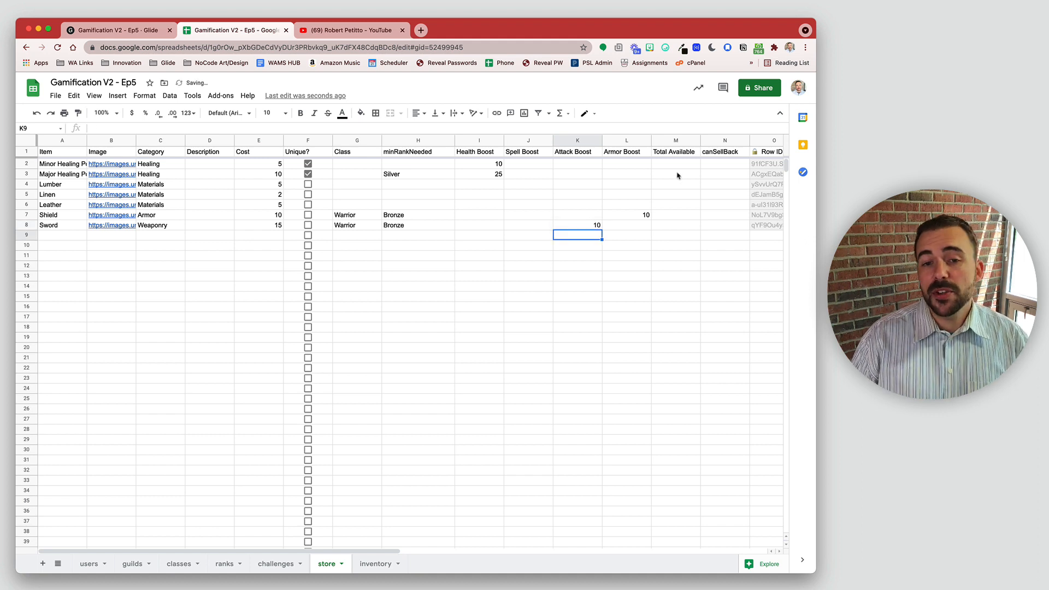
# Set Total Available to 100 for both the minor and the major healing items.
pyautogui.click(673, 141)
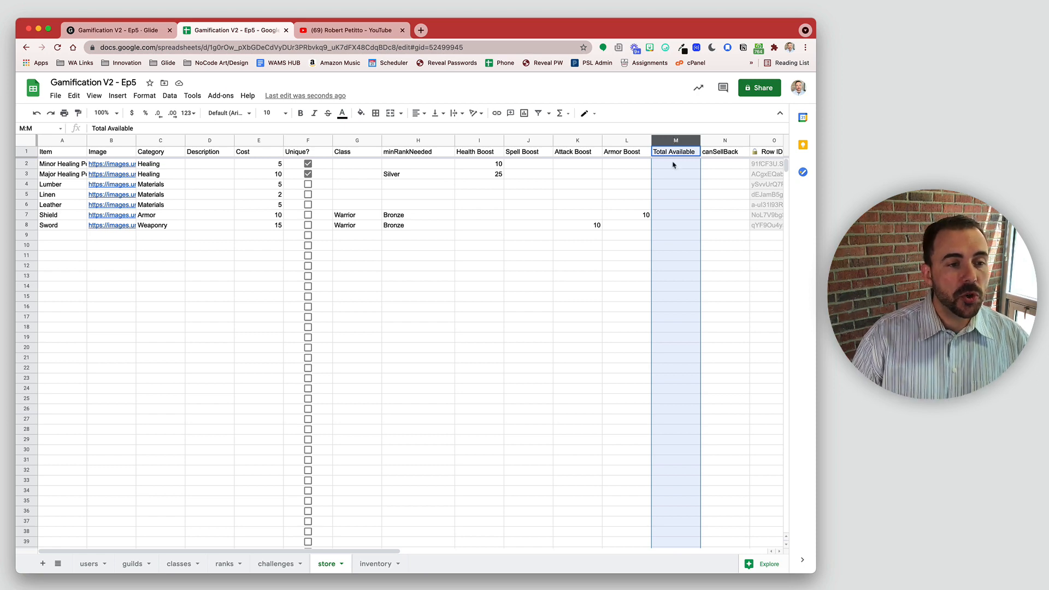
pyautogui.click(673, 165)
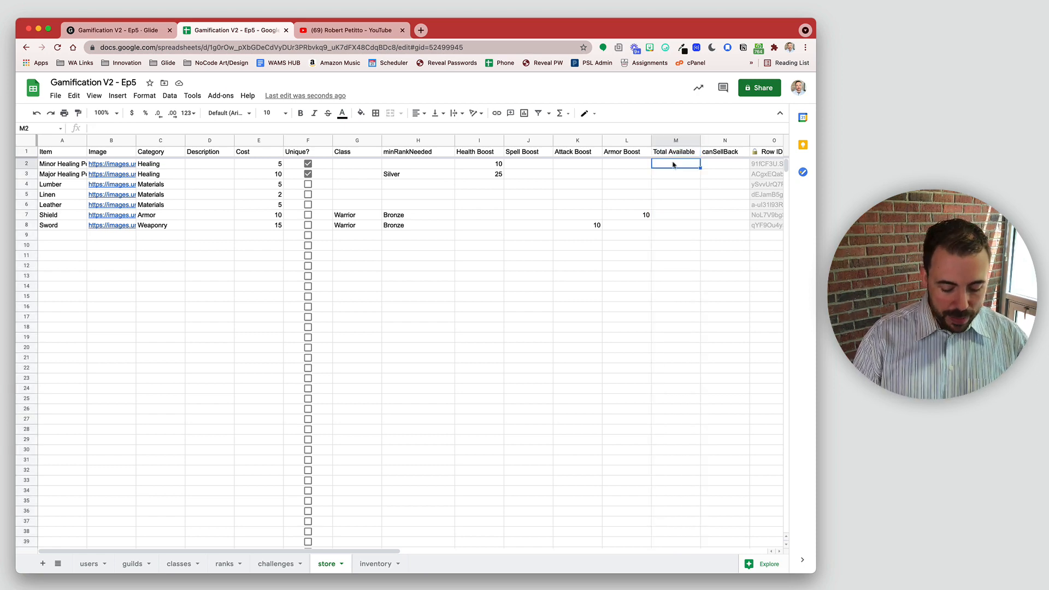
pyautogui.write('100')
pyautogui.press('Return')
pyautogui.write('100')
pyautogui.press('Return')
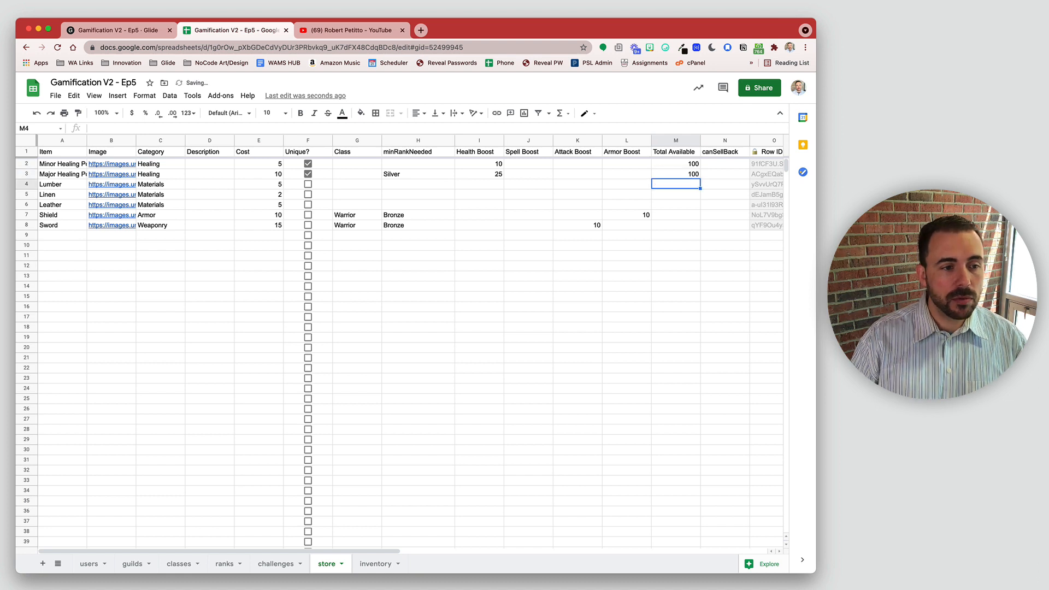
# Set Total Available to 200 for the three materials: Lumber, Linen and Leather.
pyautogui.write('200')
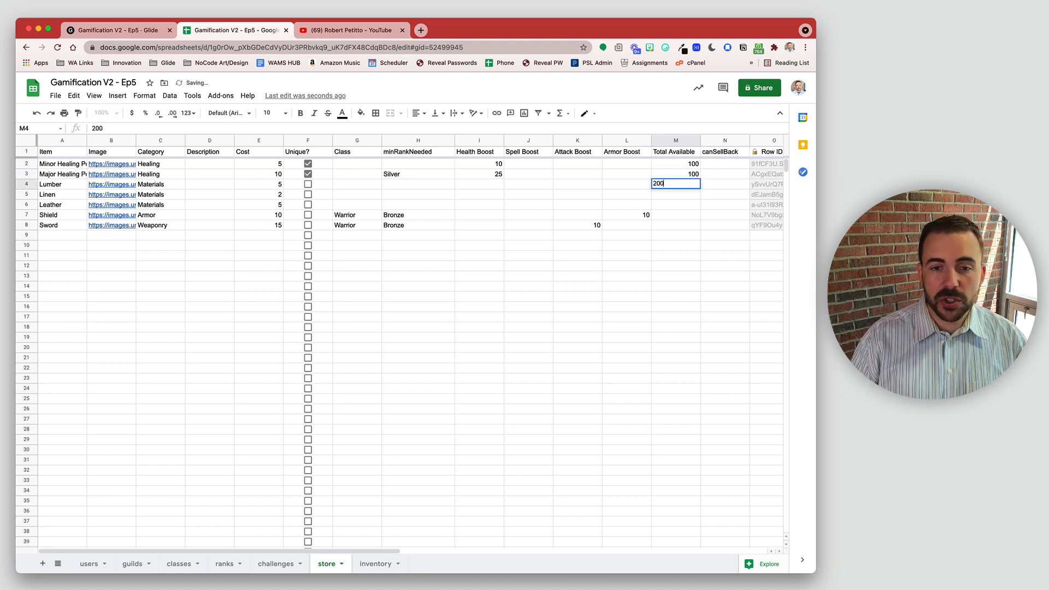
pyautogui.press('Return')
pyautogui.write('200')
pyautogui.press('Return')
pyautogui.write('200')
pyautogui.press('Return')
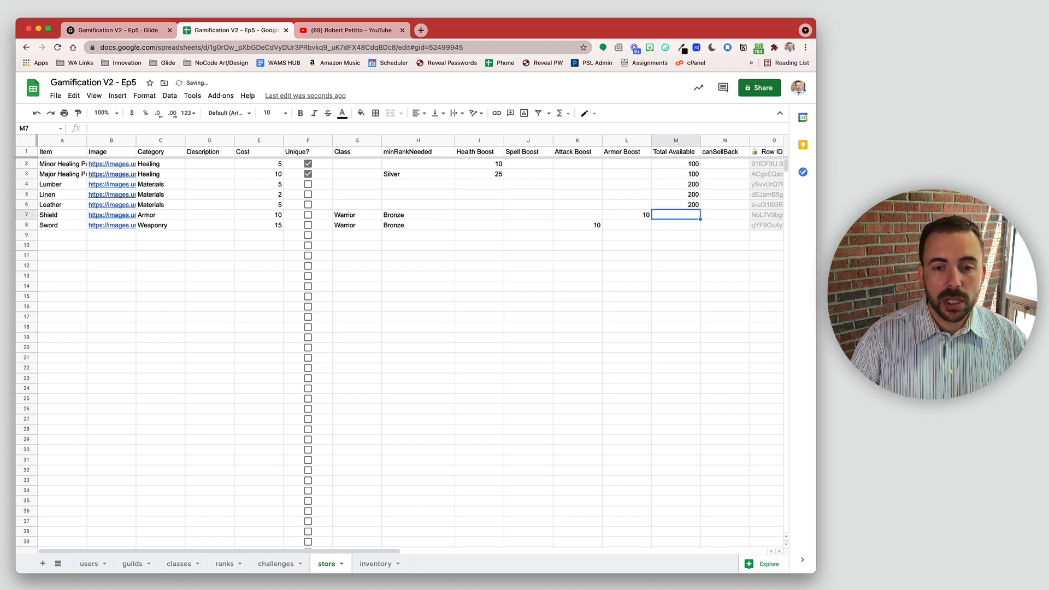
# Set Total Available to 20 for both the Shield and the Sword.
pyautogui.write('20')
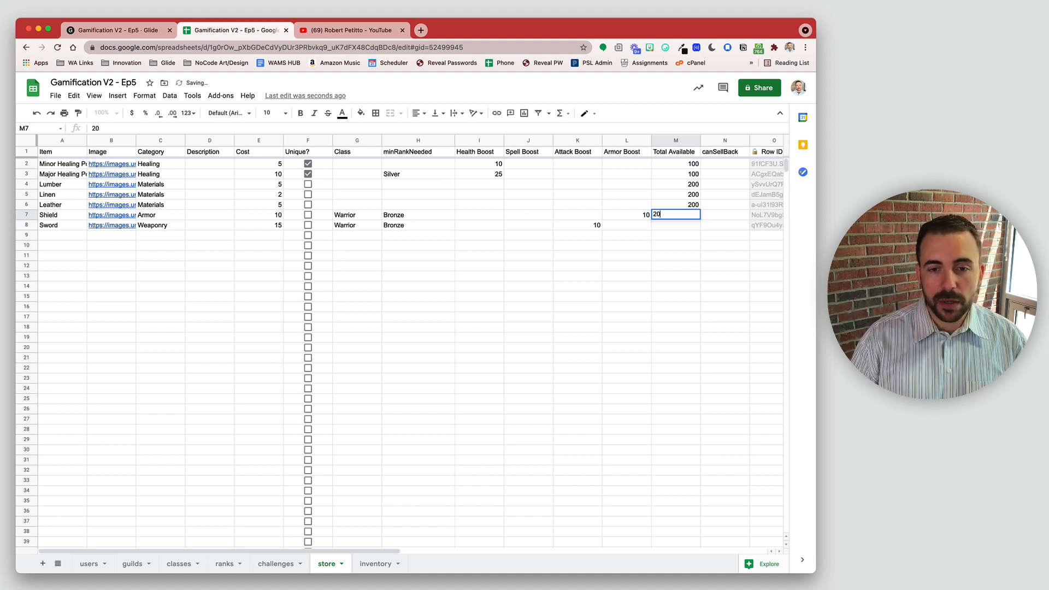
pyautogui.press('Return')
pyautogui.write('20')
pyautogui.press('Return')
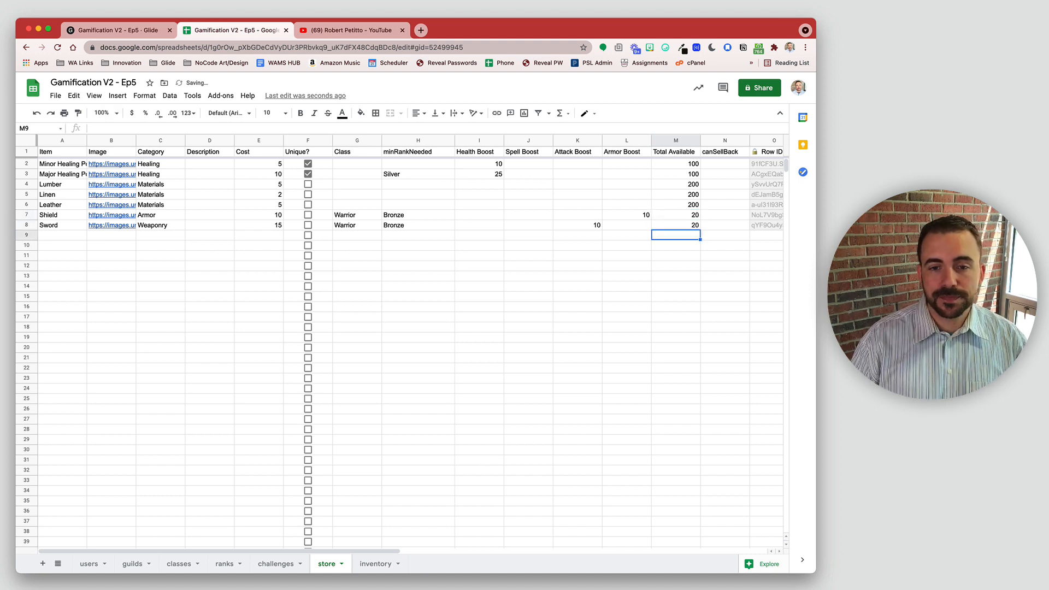
# Insert checkboxes in the whole canSellBack column, from N2 to N1000.
pyautogui.click(718, 165)
pyautogui.moveTo(717, 164); pyautogui.dragTo(726, 546)
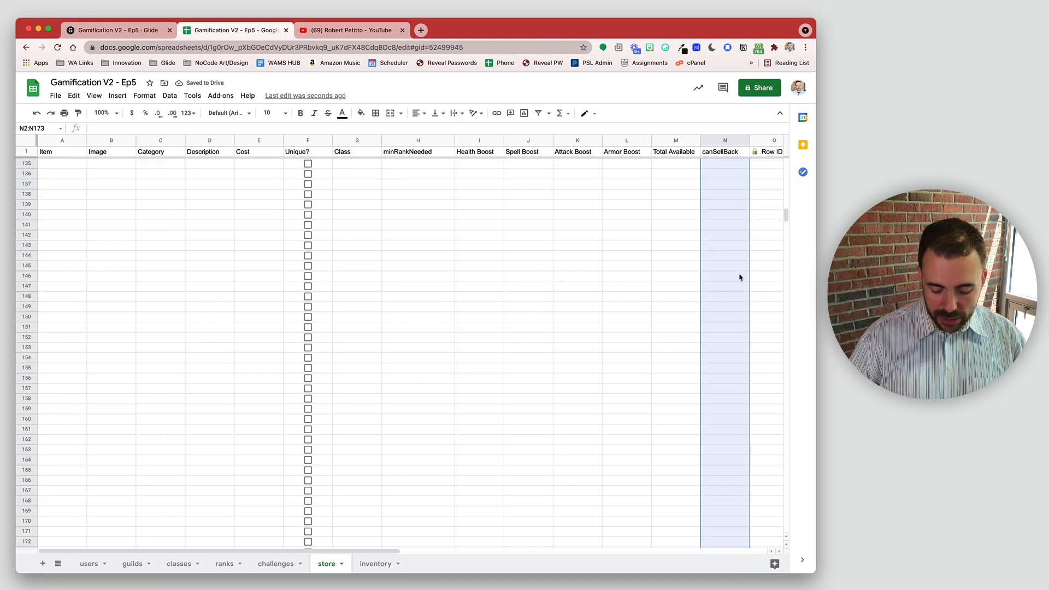
pyautogui.press('super+shift+Down')
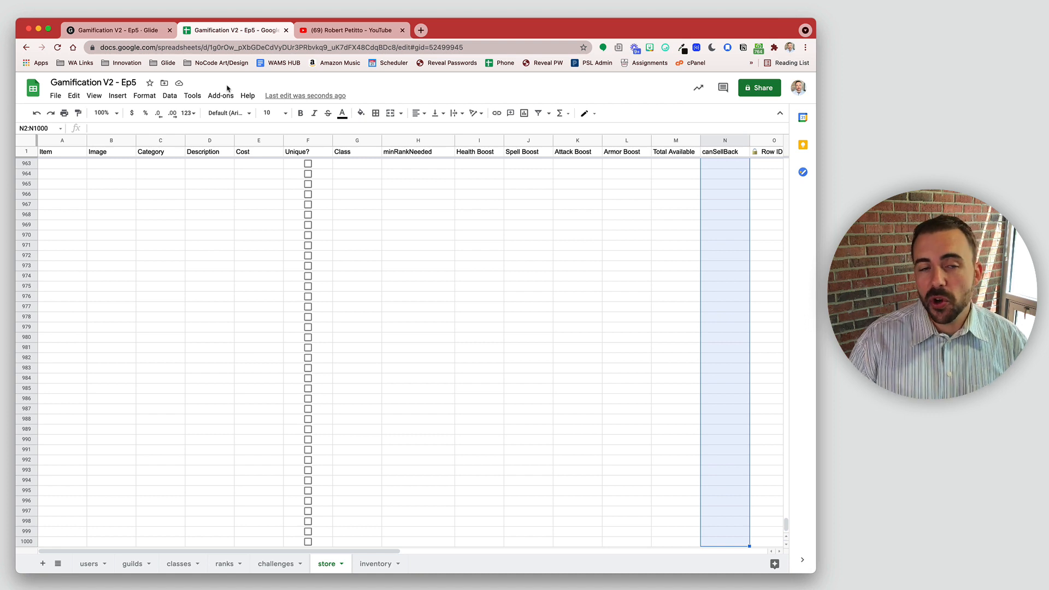
pyautogui.click(117, 96)
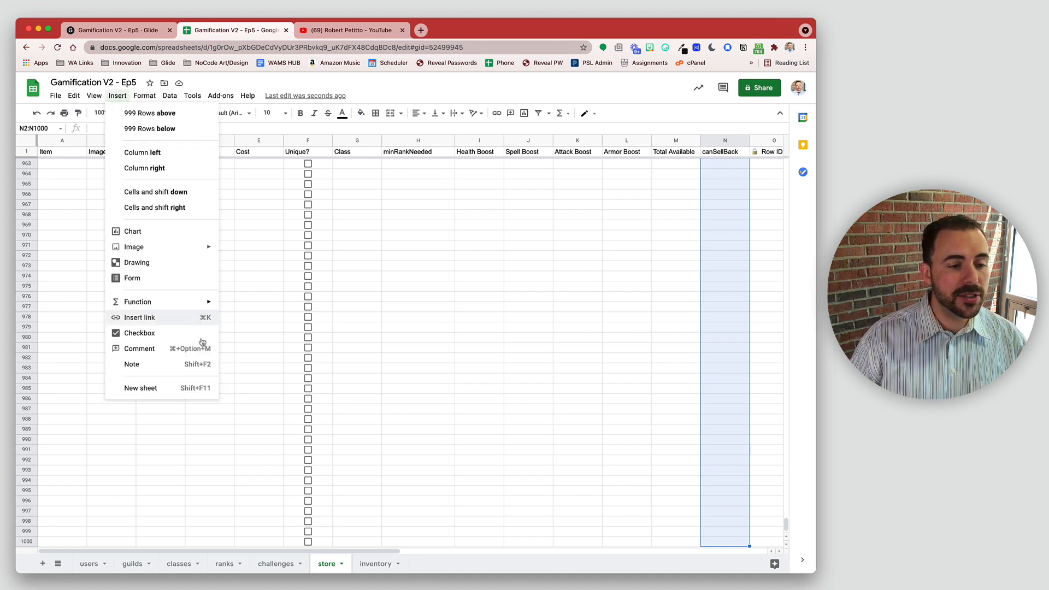
pyautogui.click(188, 333)
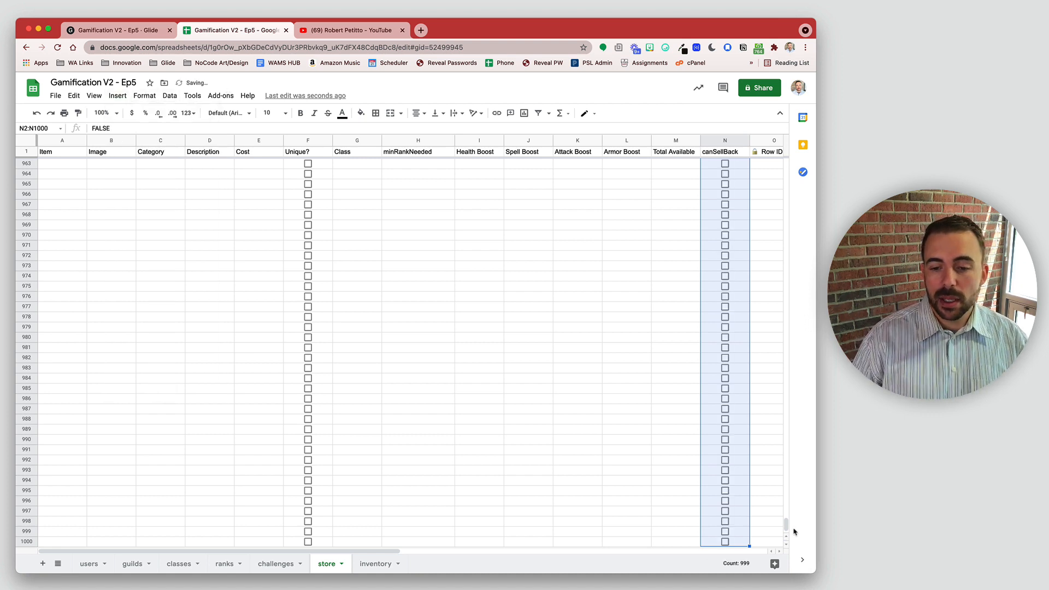
# Mark the Shield and the Sword as items that can be sold back in the canSellBack column.
pyautogui.moveTo(786, 522); pyautogui.dragTo(786, 164)
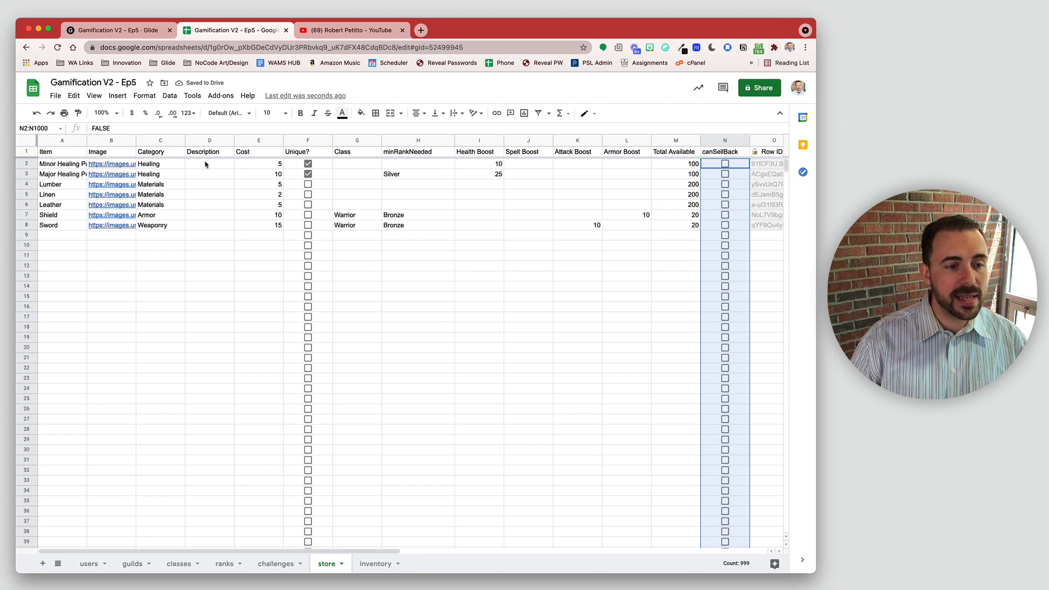
pyautogui.click(725, 215)
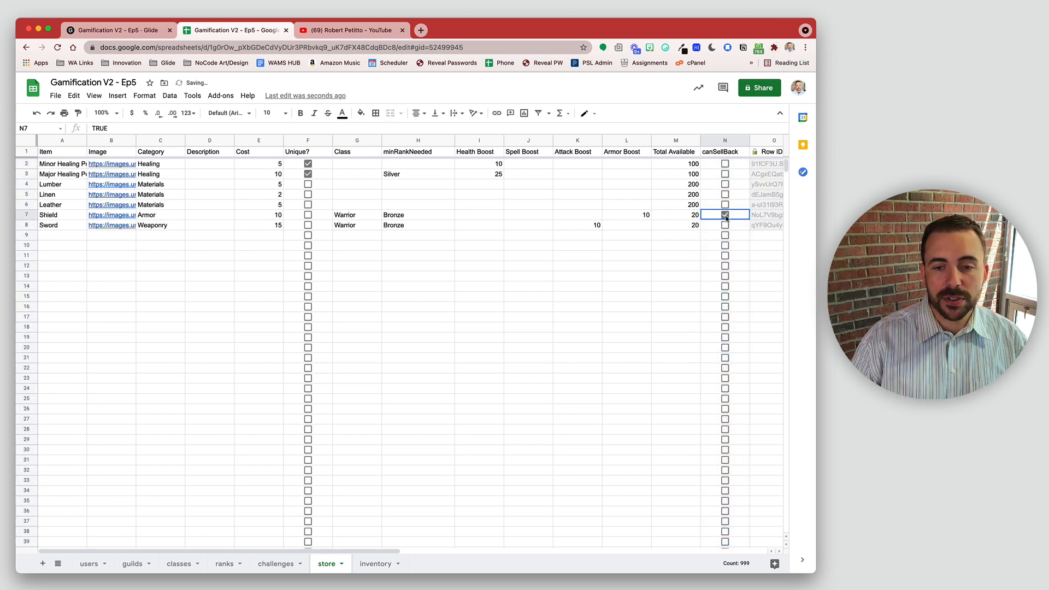
pyautogui.click(725, 225)
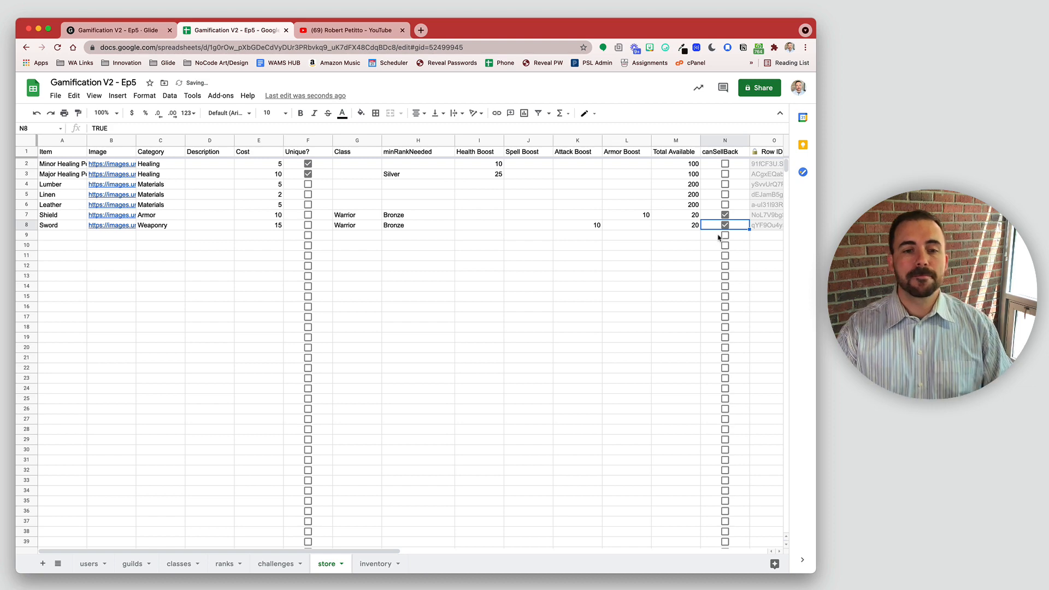
# Examine the Row ID column at the end of the store sheet.
pyautogui.hscroll(5, 718, 236)
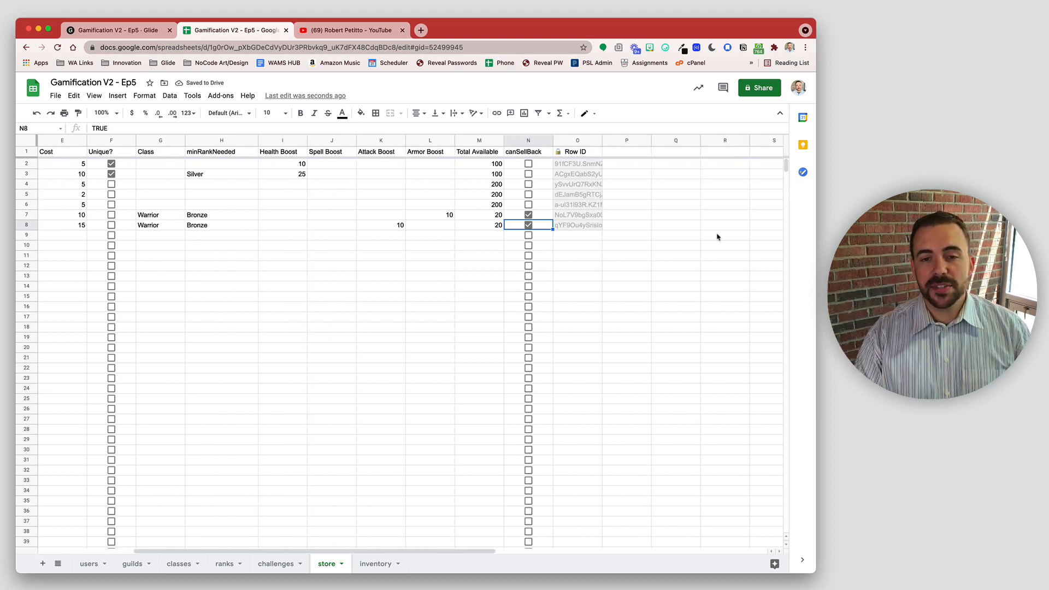
pyautogui.click(579, 140)
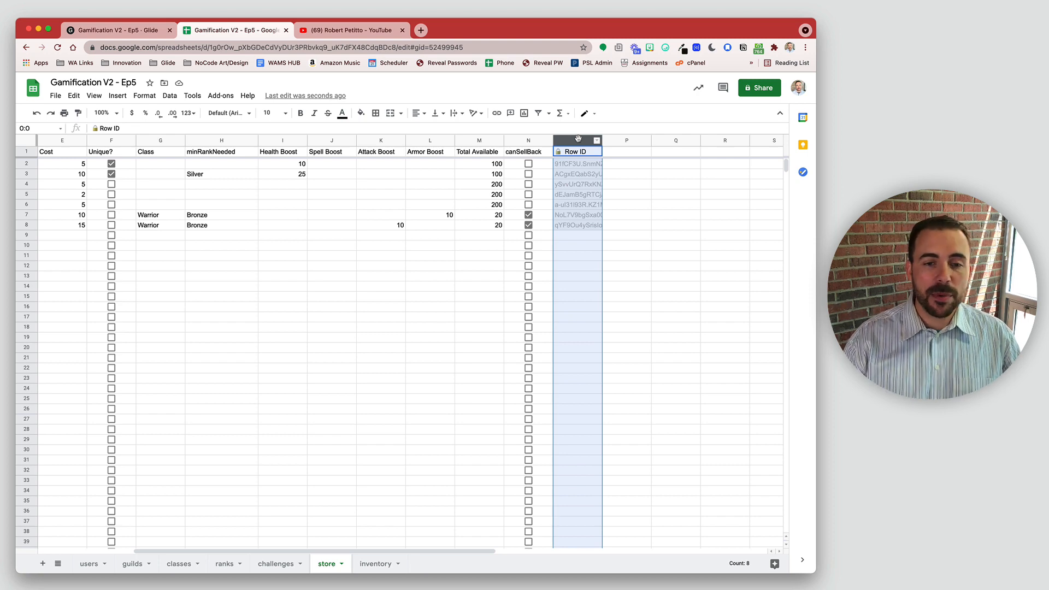
pyautogui.hscroll(-4, 581, 140)
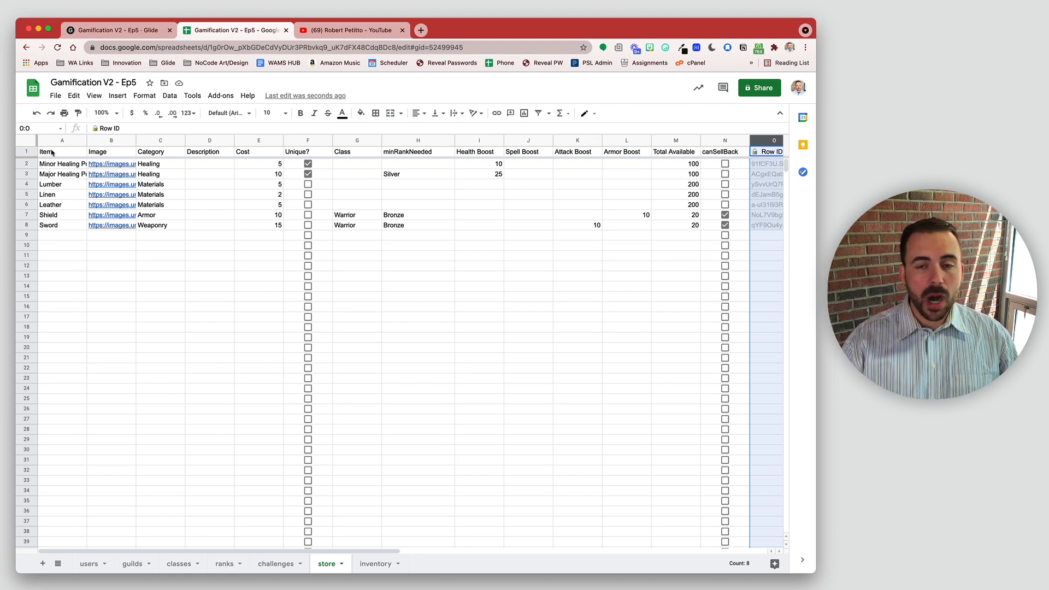
# Open the inventory sheet and examine its User Email and Item ID columns.
pyautogui.click(374, 564)
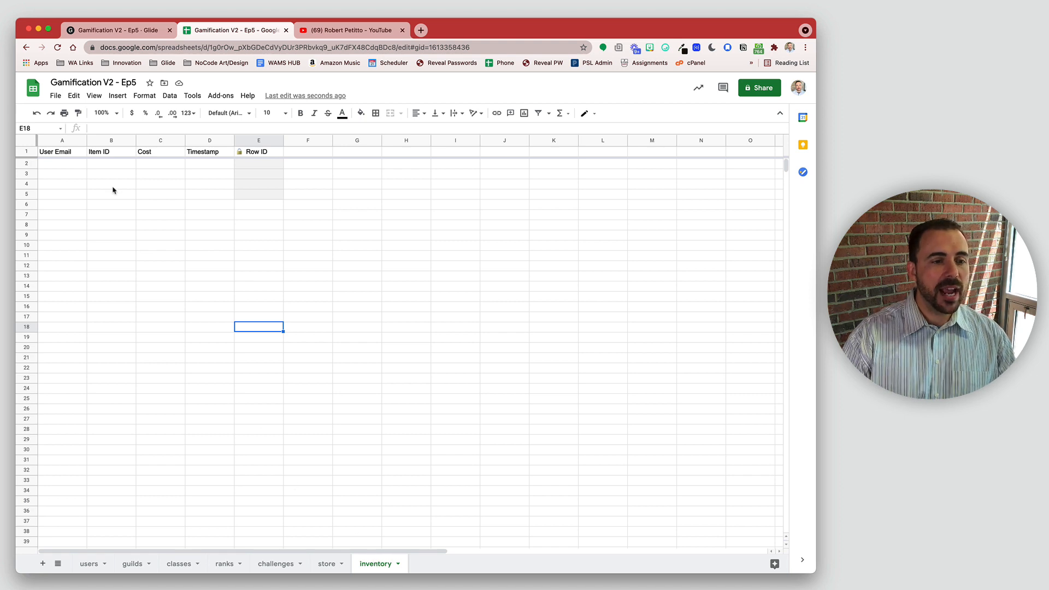
pyautogui.click(64, 154)
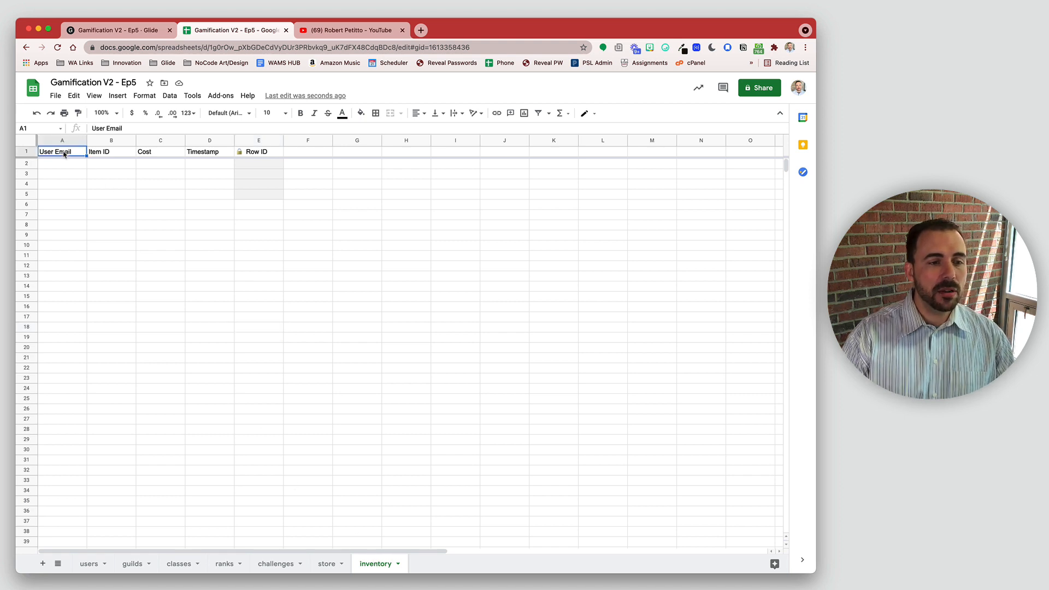
pyautogui.click(115, 156)
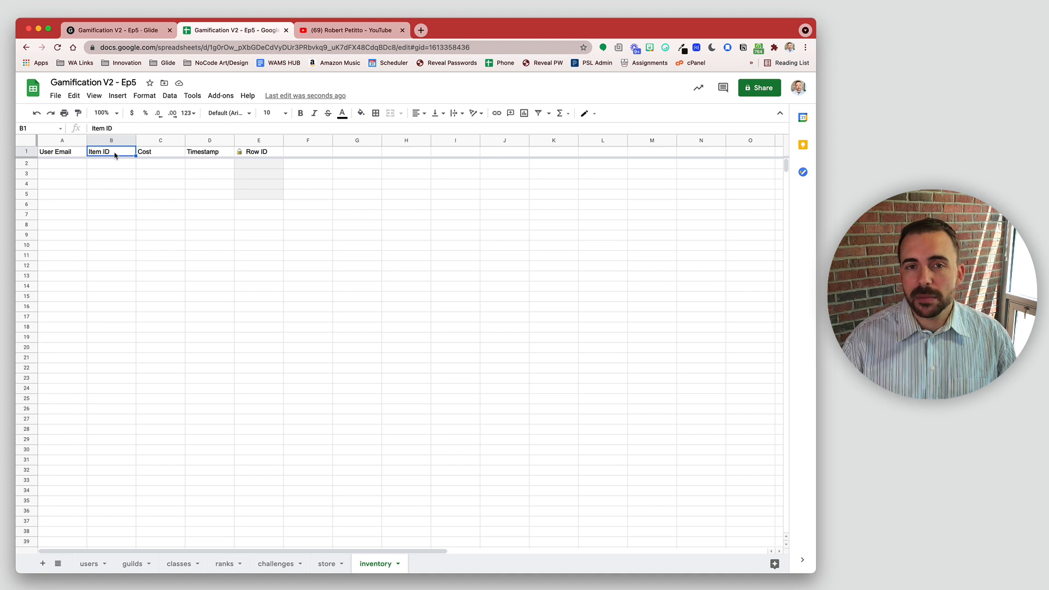
pyautogui.hscroll(1, 115, 155)
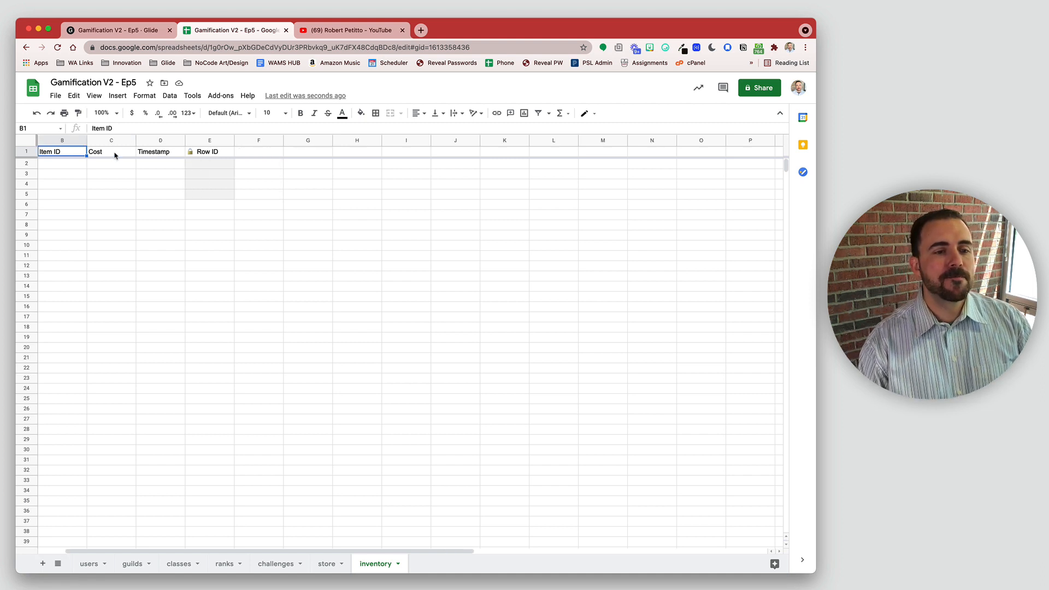
pyautogui.hscroll(-1, 119, 157)
# Delete the Cost column from the inventory sheet.
pyautogui.click(147, 153)
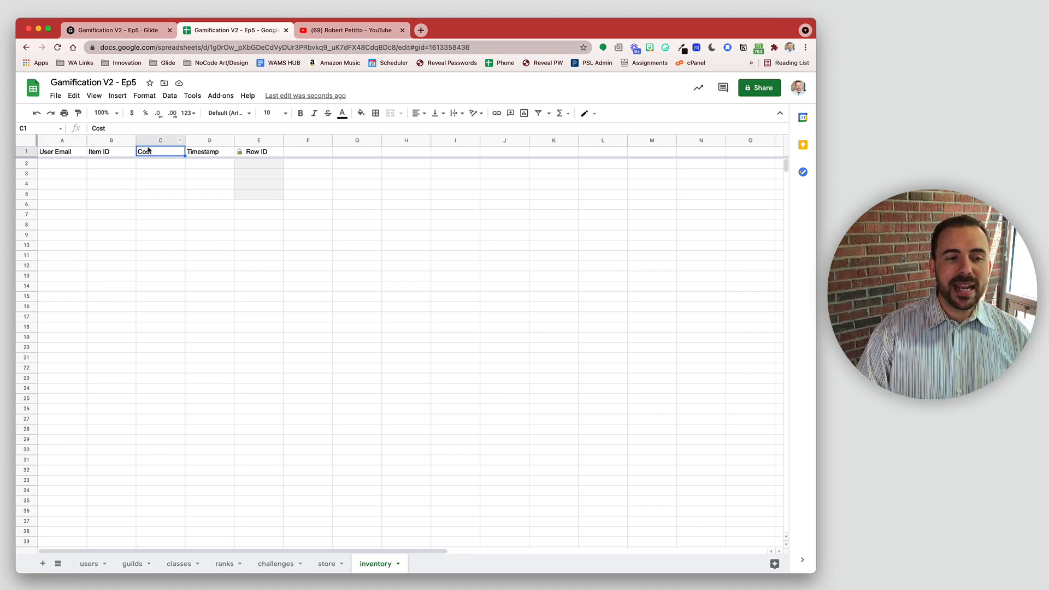
pyautogui.click(160, 141)
pyautogui.rightClick(159, 141)
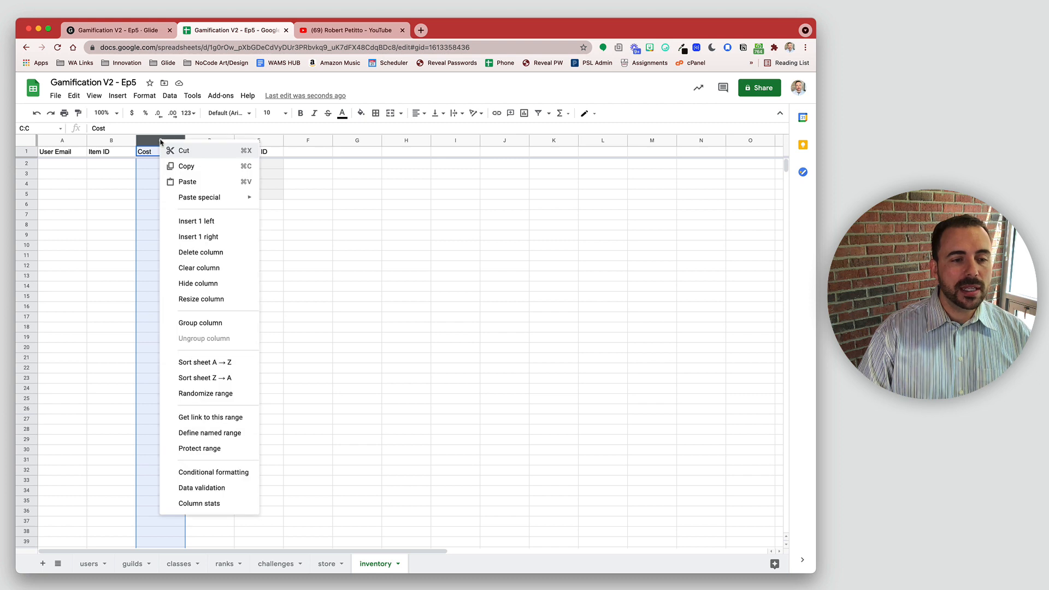
pyautogui.click(212, 248)
# Examine the Timestamp and Row ID columns of the inventory sheet.
pyautogui.click(153, 155)
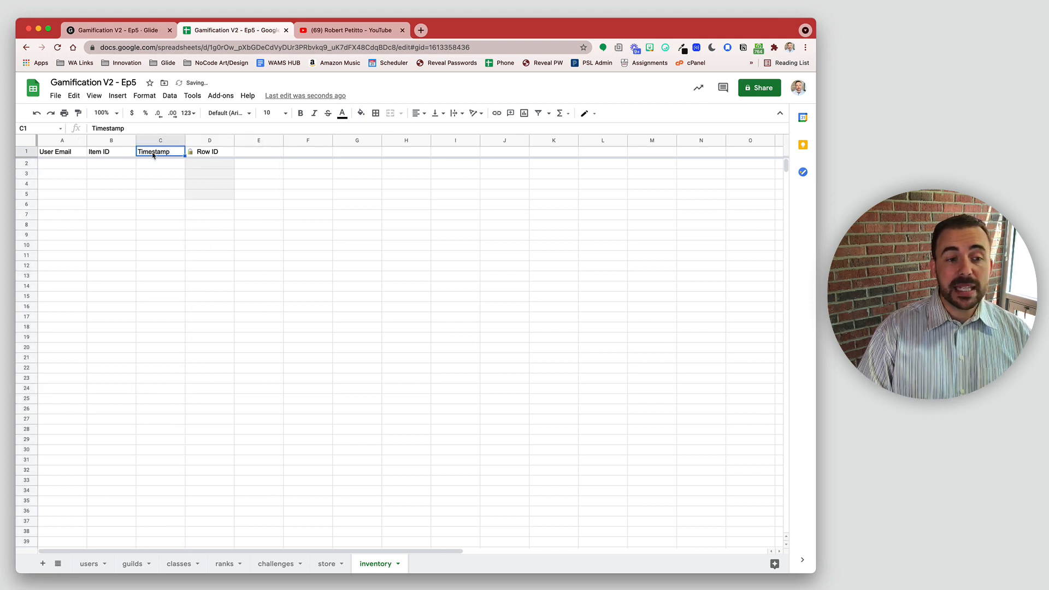
pyautogui.moveTo(154, 165); pyautogui.dragTo(156, 195)
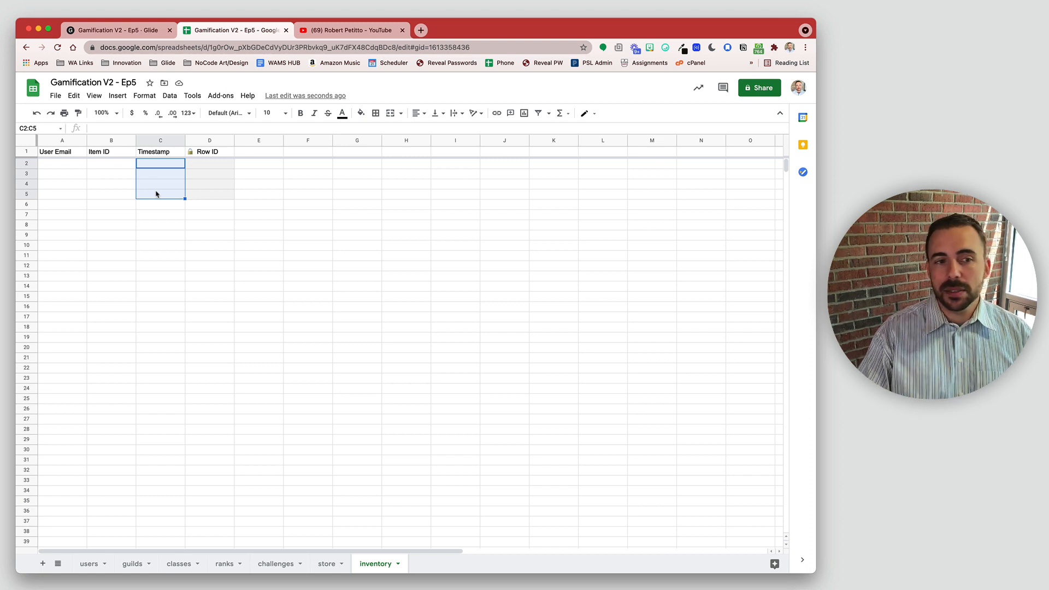
pyautogui.moveTo(221, 164); pyautogui.dragTo(210, 205)
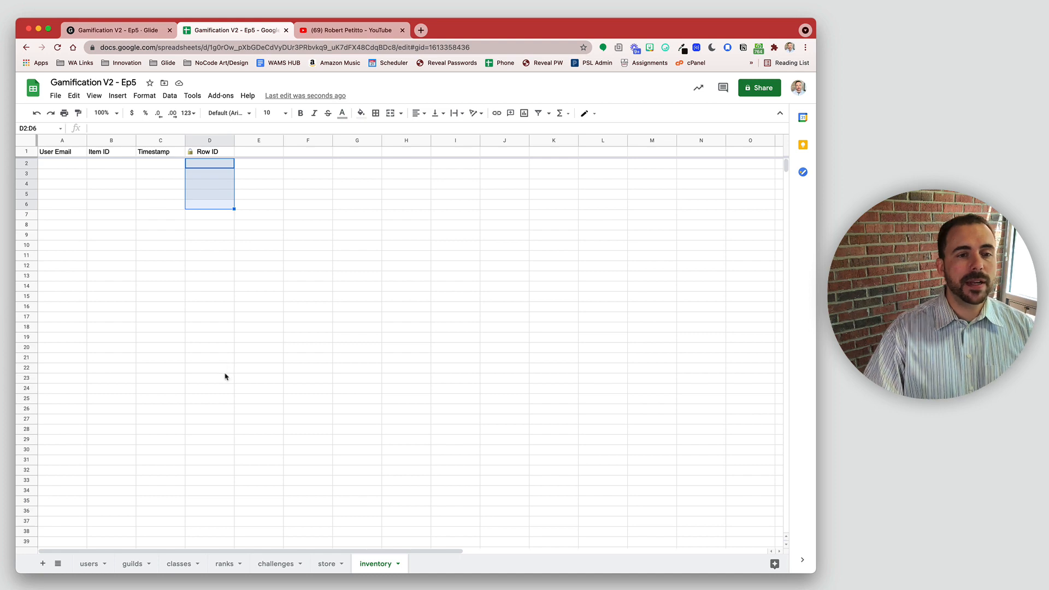
# Switch to the Glide app project and view the synced store and inventory tables in its data editor.
pyautogui.click(116, 30)
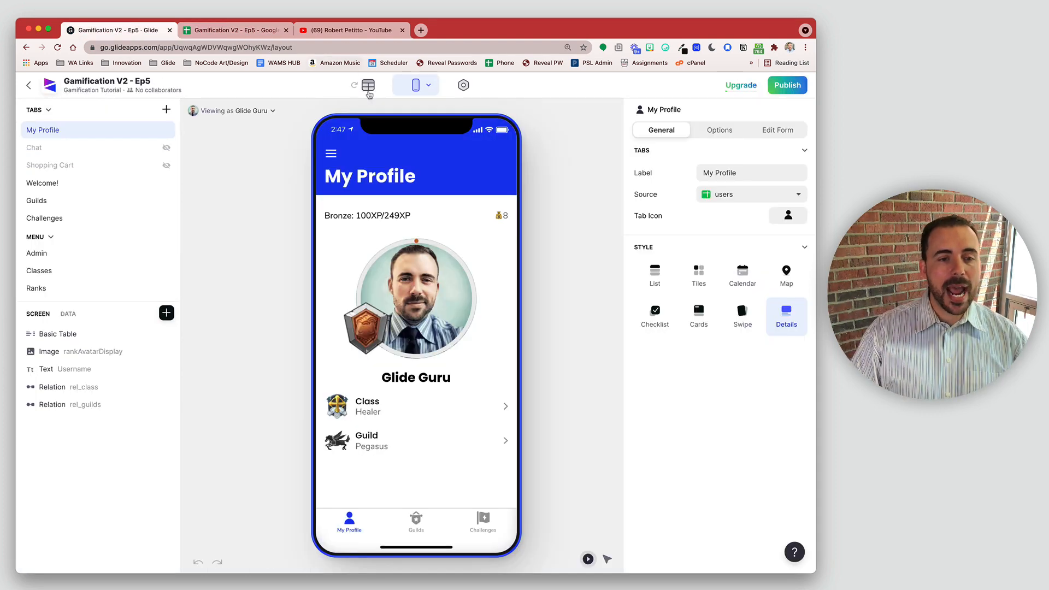
pyautogui.click(355, 89)
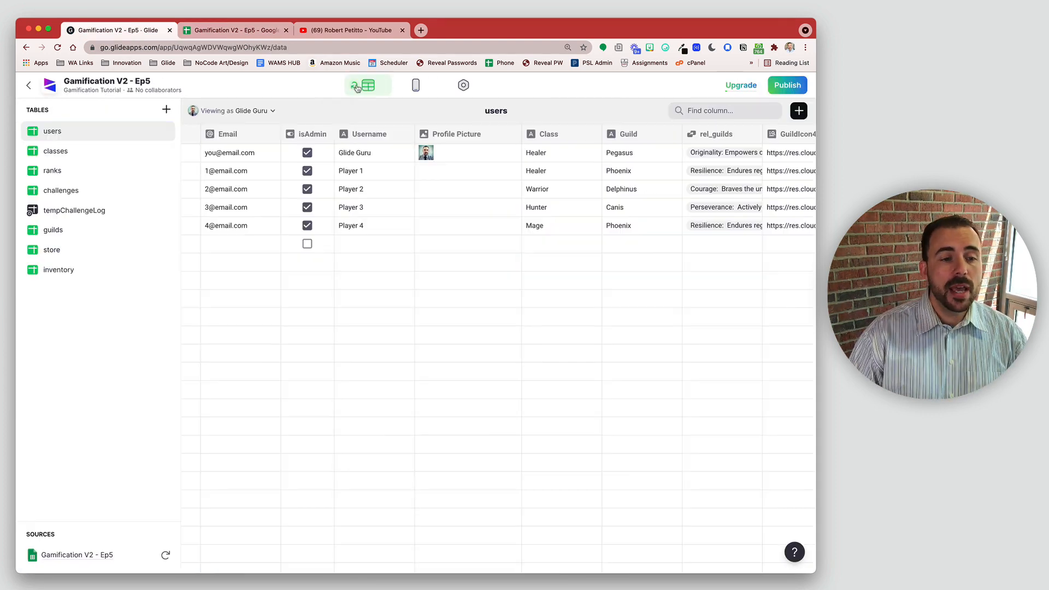
pyautogui.click(66, 257)
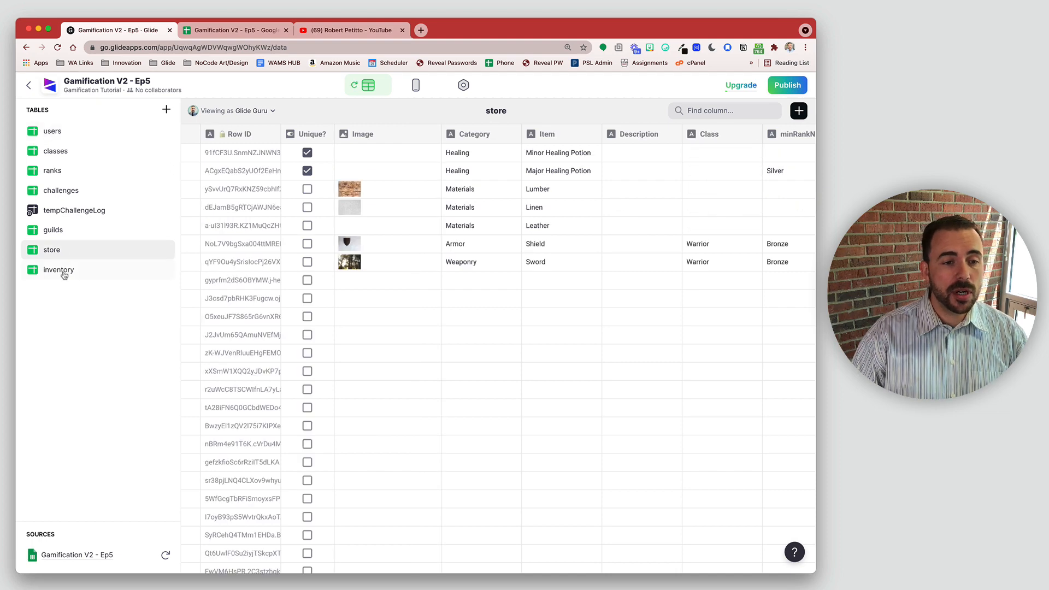
pyautogui.click(64, 273)
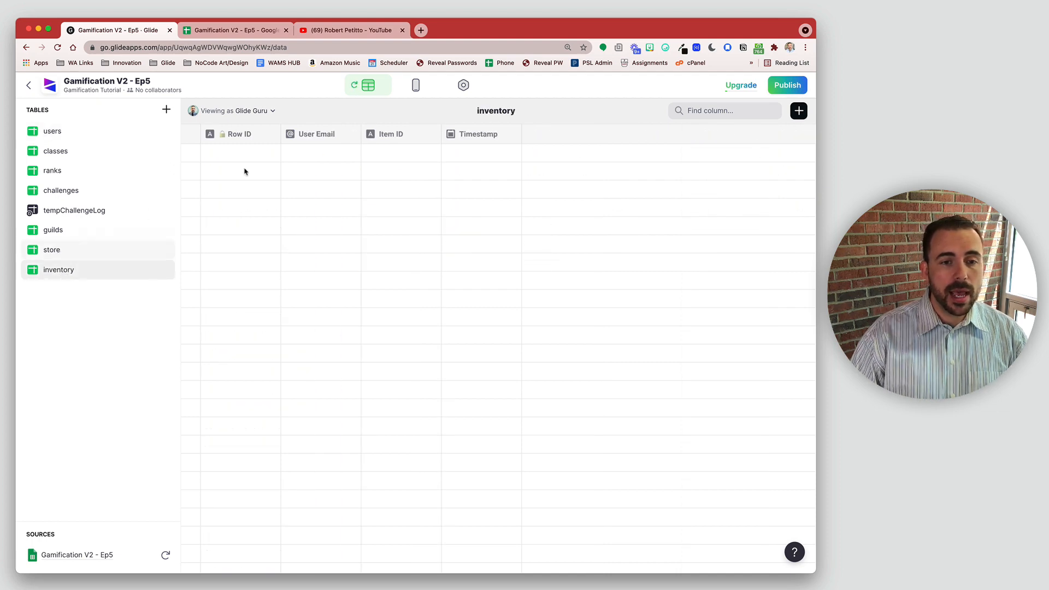
# Check the column type of the Unique? column in the store table.
pyautogui.click(76, 251)
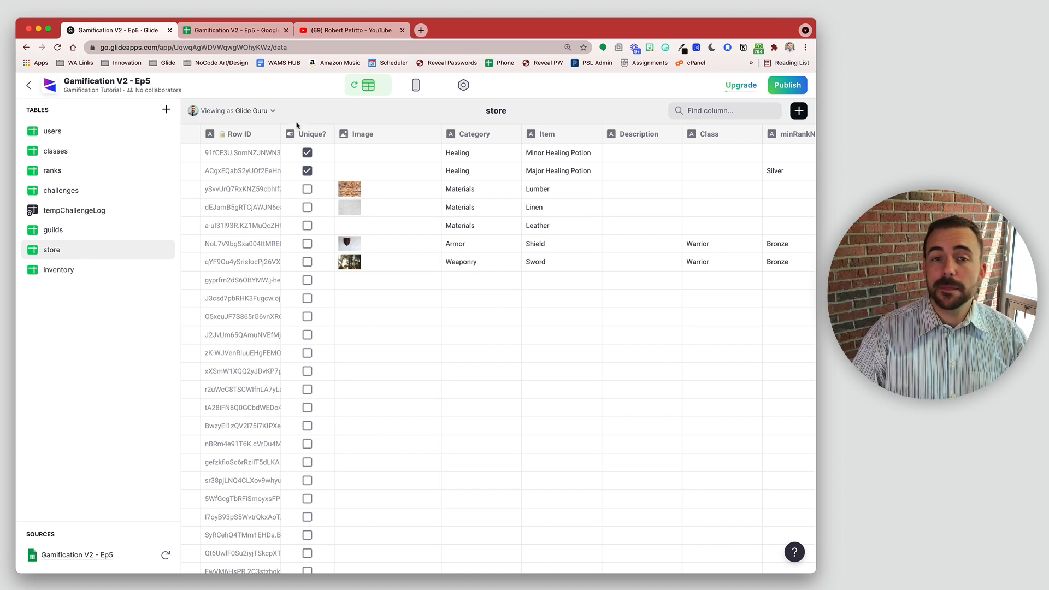
pyautogui.click(324, 136)
pyautogui.click(319, 154)
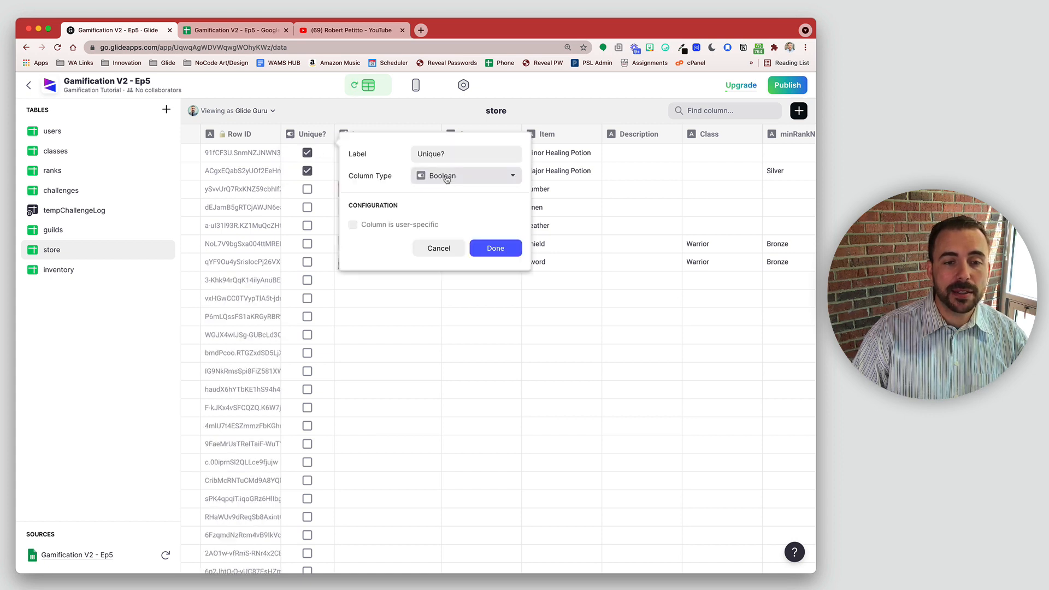
pyautogui.click(446, 177)
pyautogui.click(446, 177)
pyautogui.click(621, 172)
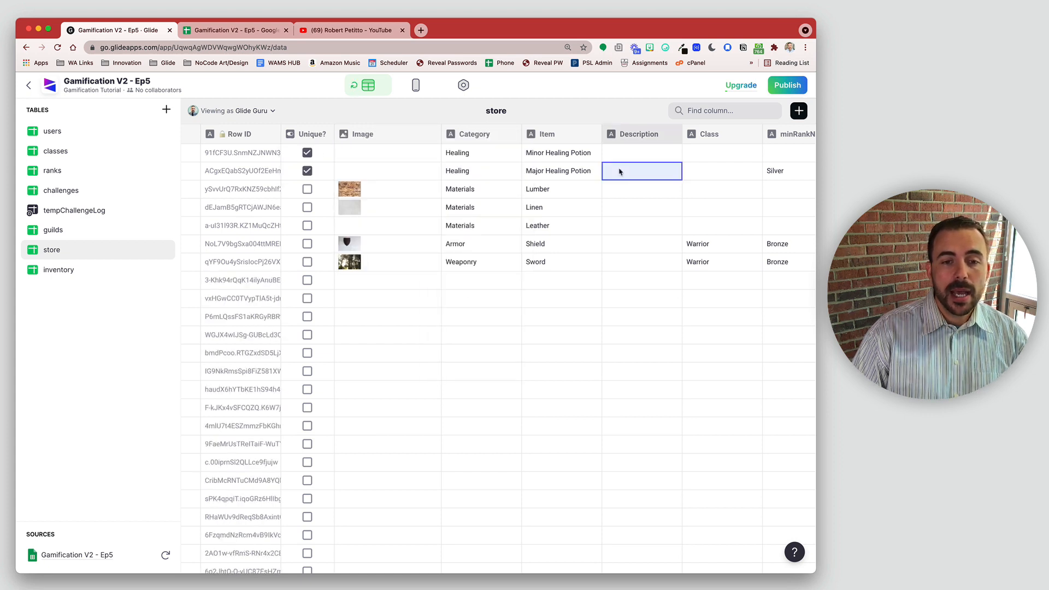
# Examine the store table's Image, Cost and boost columns, and revisit the inventory table.
pyautogui.click(379, 137)
pyautogui.hscroll(10, 546, 191)
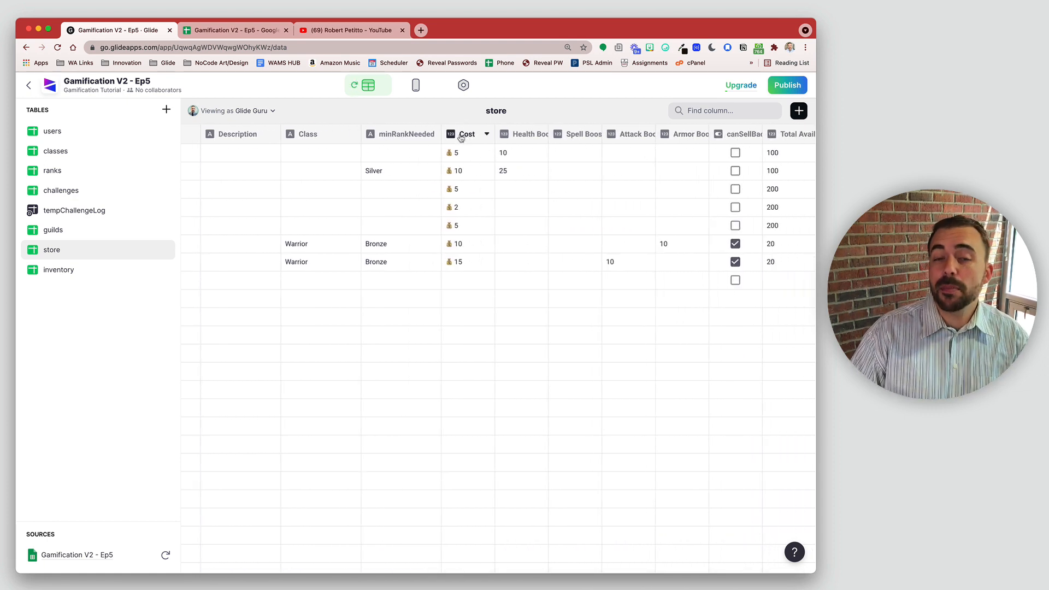
pyautogui.moveTo(451, 154); pyautogui.dragTo(452, 270)
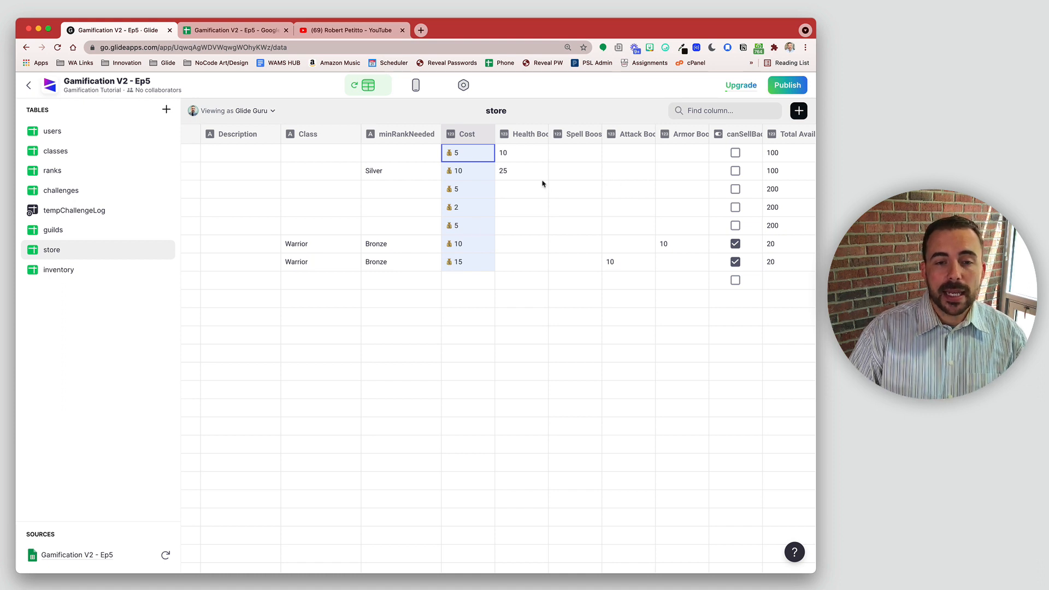
pyautogui.click(513, 156)
pyautogui.click(512, 170)
pyautogui.click(516, 136)
pyautogui.click(573, 135)
pyautogui.click(628, 135)
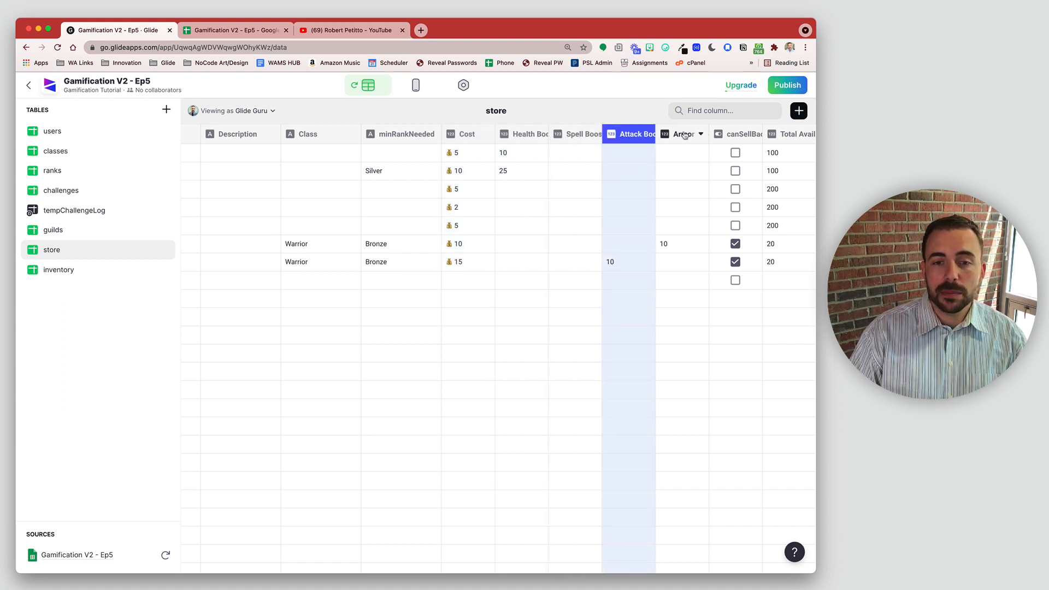
pyautogui.click(685, 136)
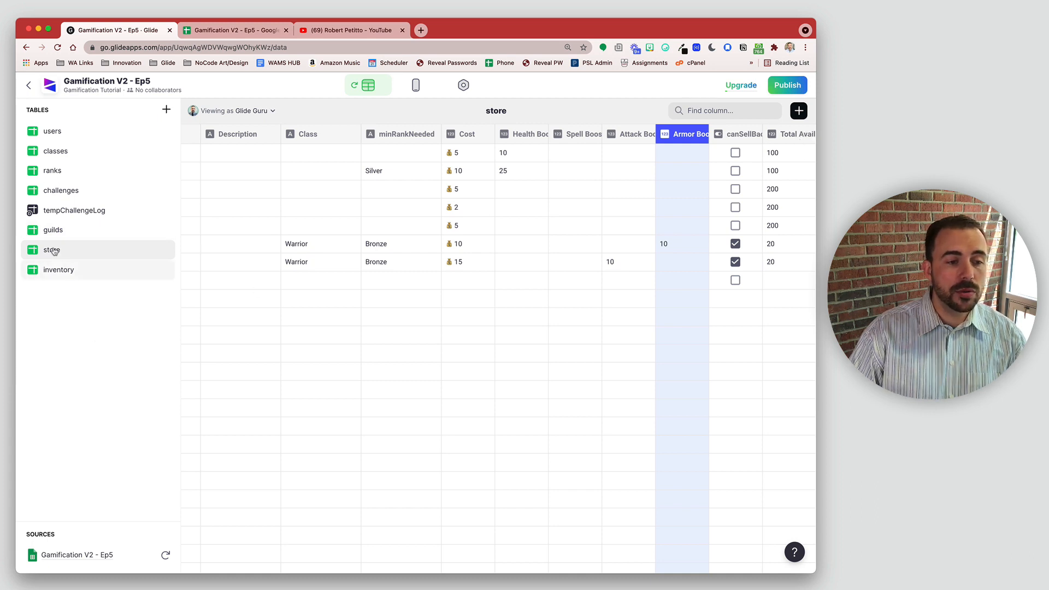
pyautogui.click(59, 272)
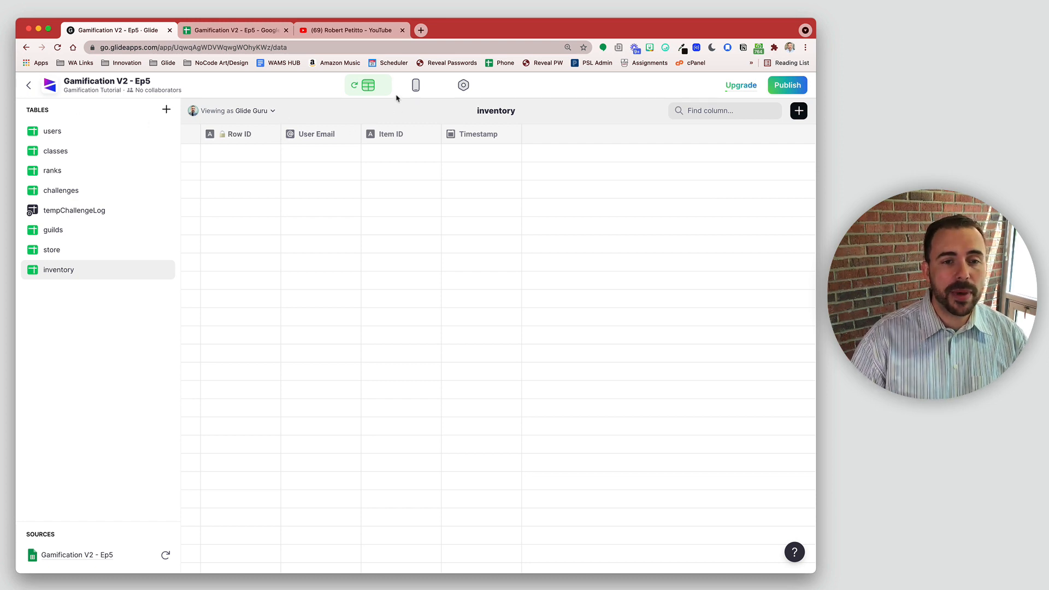
# Add a new tab to the app layout, label it Store and give it the Details style.
pyautogui.click(416, 84)
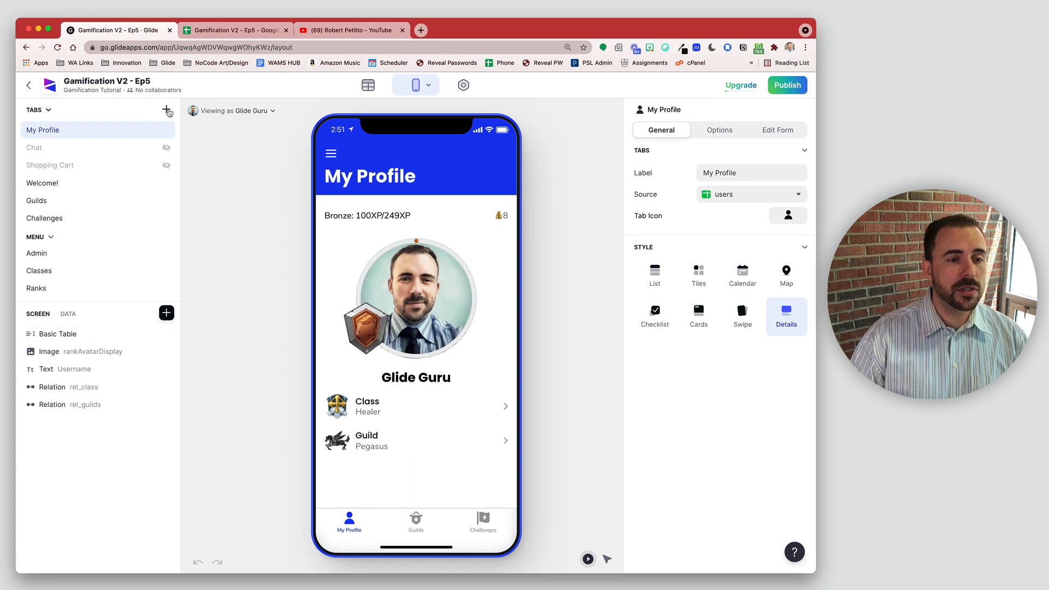
pyautogui.click(166, 109)
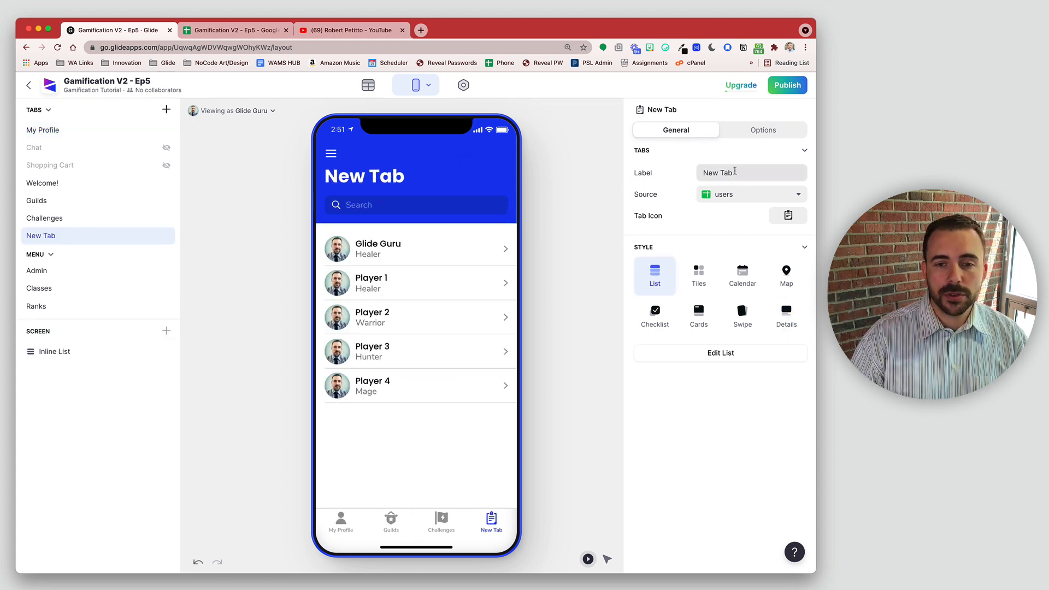
pyautogui.moveTo(734, 173); pyautogui.dragTo(672, 178)
pyautogui.write('Store')
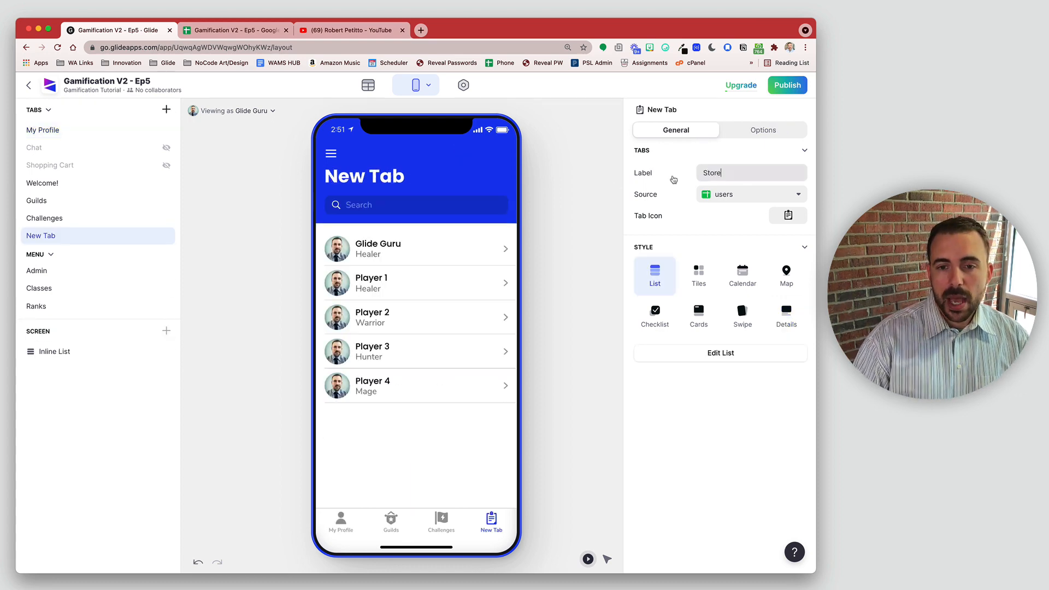
pyautogui.click(788, 312)
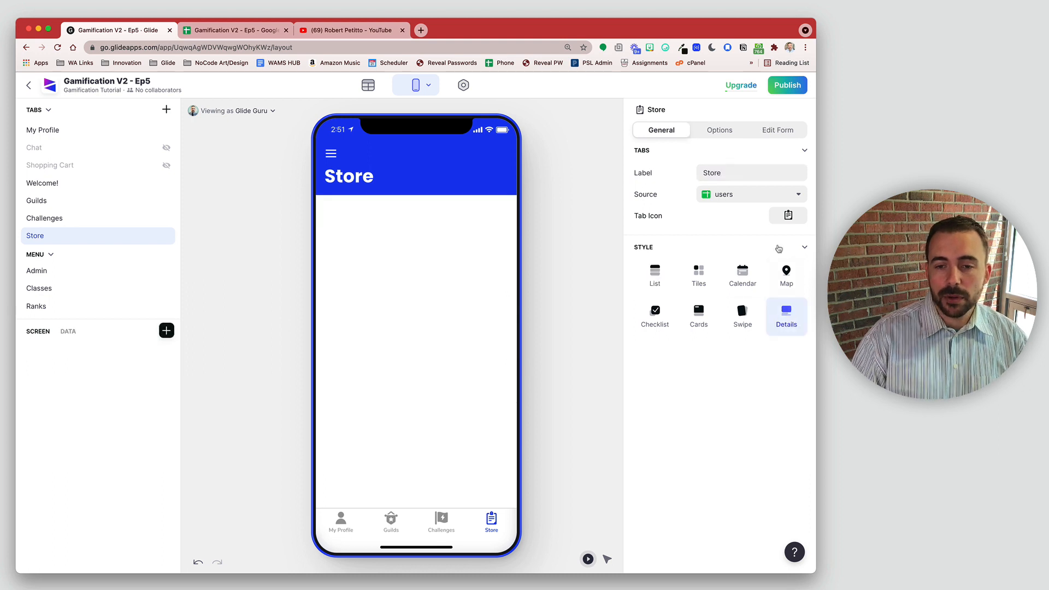
# Set the Store tab's source to the store table and choose a price-tag icon found by searching for "money".
pyautogui.click(768, 195)
pyautogui.click(751, 332)
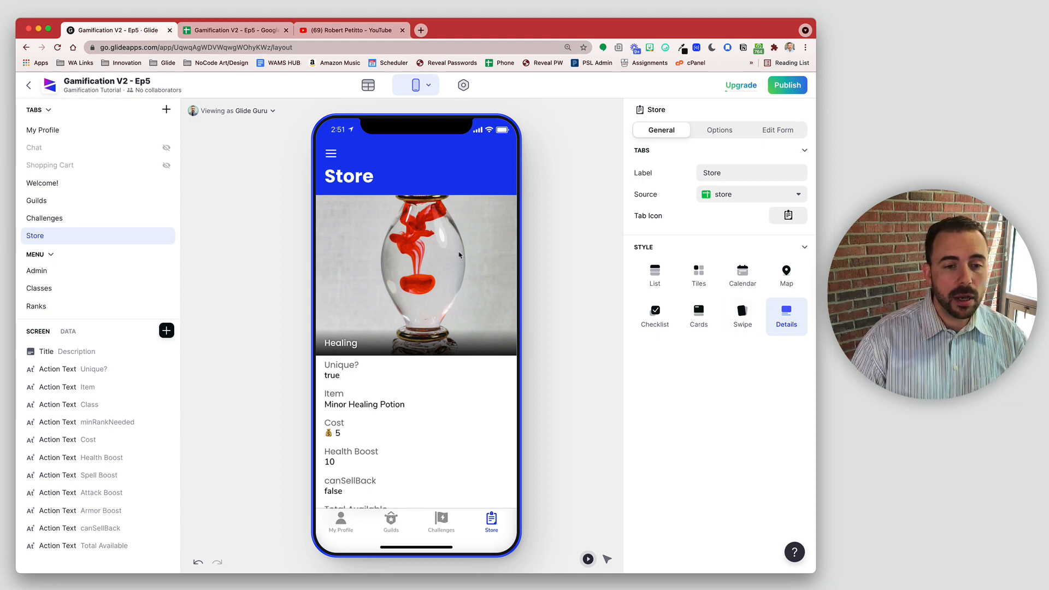
pyautogui.click(788, 215)
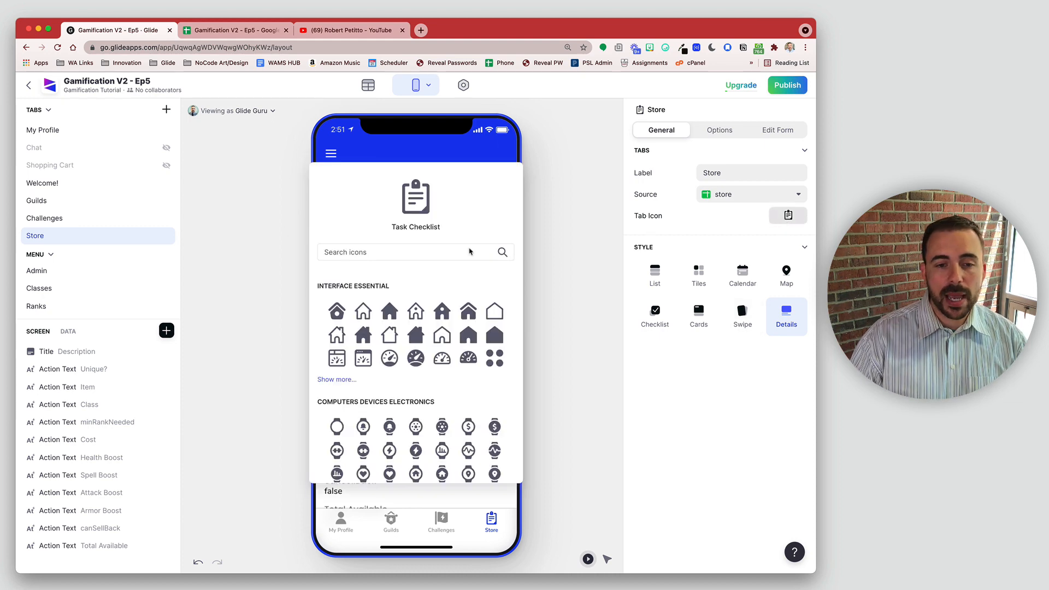
pyautogui.write('money')
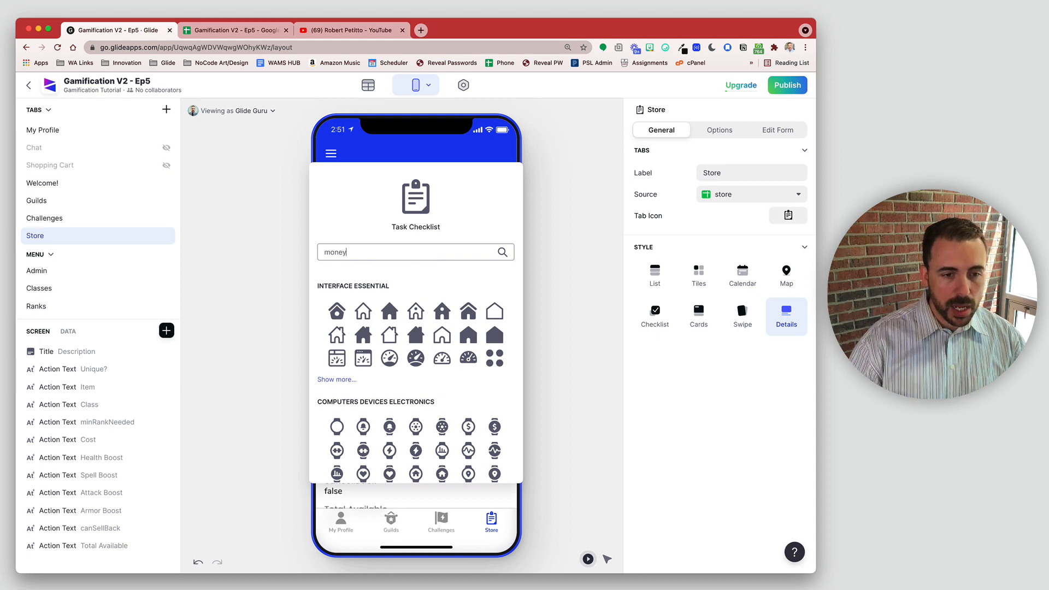
pyautogui.click(445, 313)
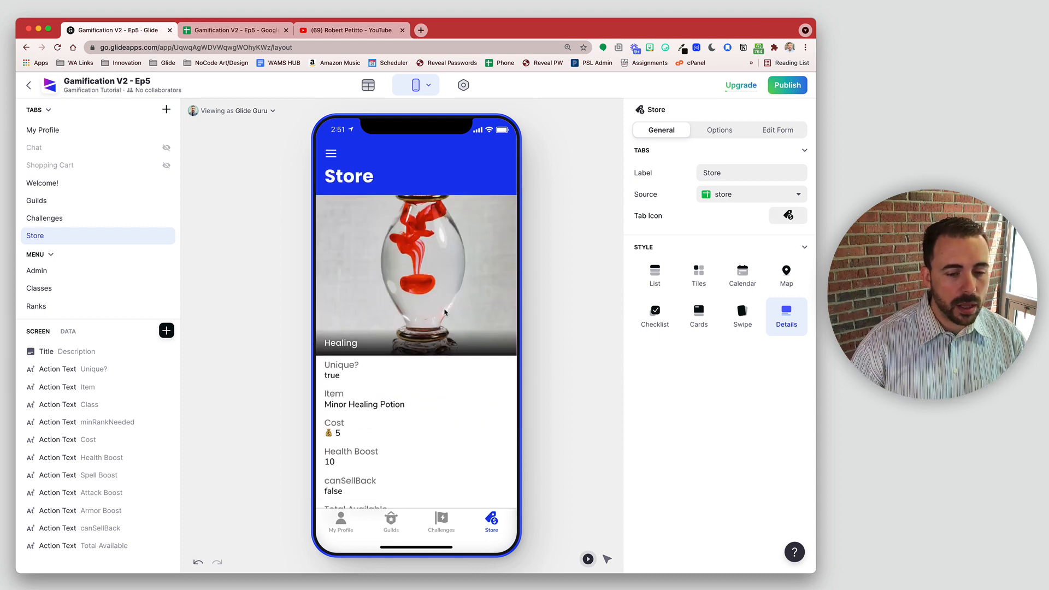
# Remove the default title and all action text components from the Store screen.
pyautogui.click(166, 352)
pyautogui.click(166, 352)
pyautogui.click(167, 352)
pyautogui.click(166, 352)
pyautogui.click(167, 353)
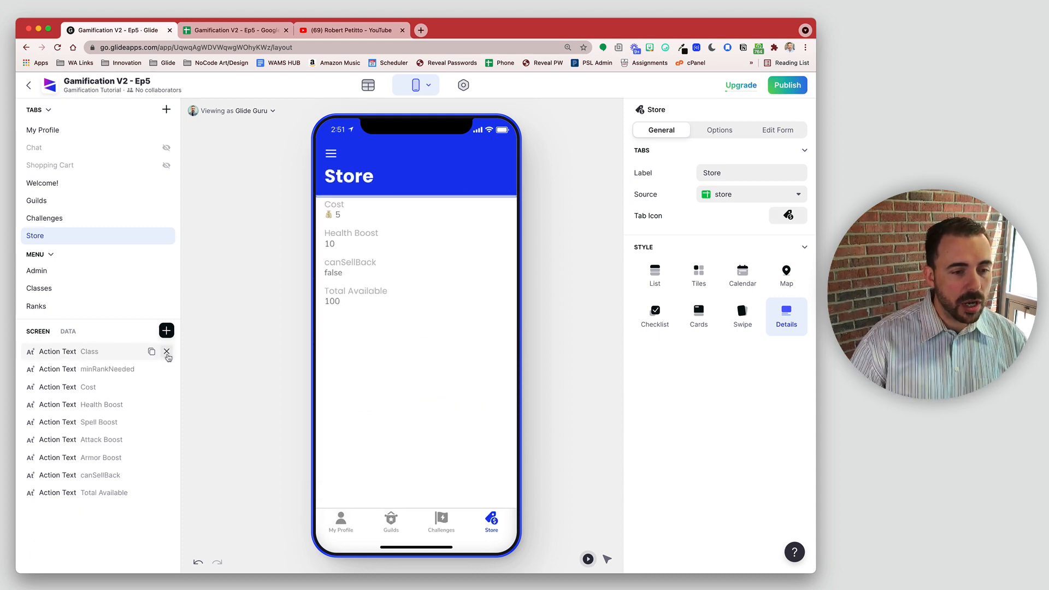
pyautogui.click(166, 352)
pyautogui.click(167, 352)
pyautogui.click(166, 352)
pyautogui.click(166, 352)
pyautogui.click(166, 352)
pyautogui.click(167, 352)
pyautogui.click(167, 352)
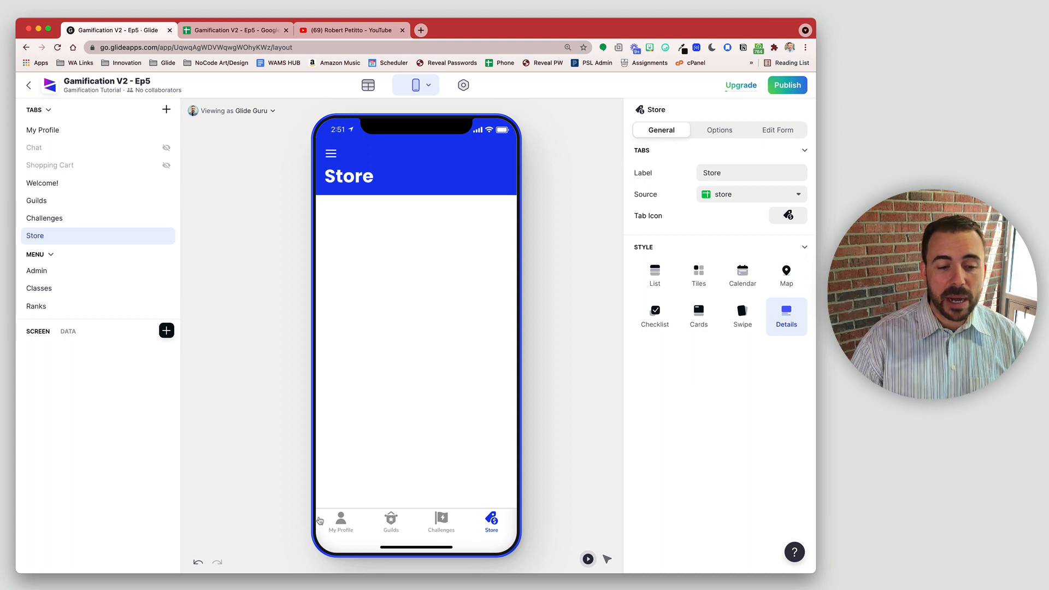
# Add a Basic Table component to the empty Store screen.
pyautogui.click(340, 520)
pyautogui.click(479, 527)
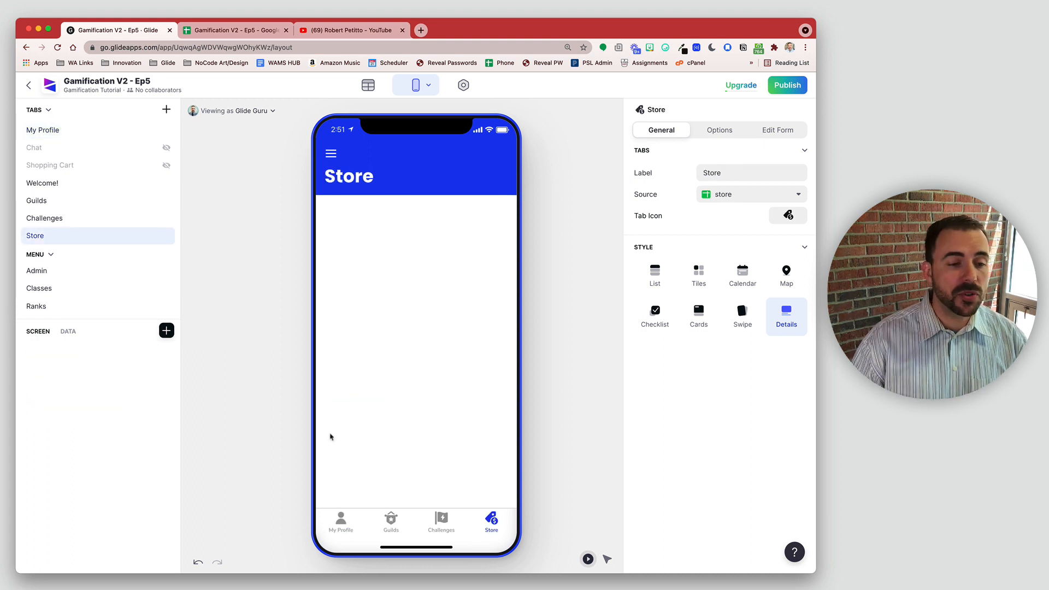
pyautogui.click(166, 330)
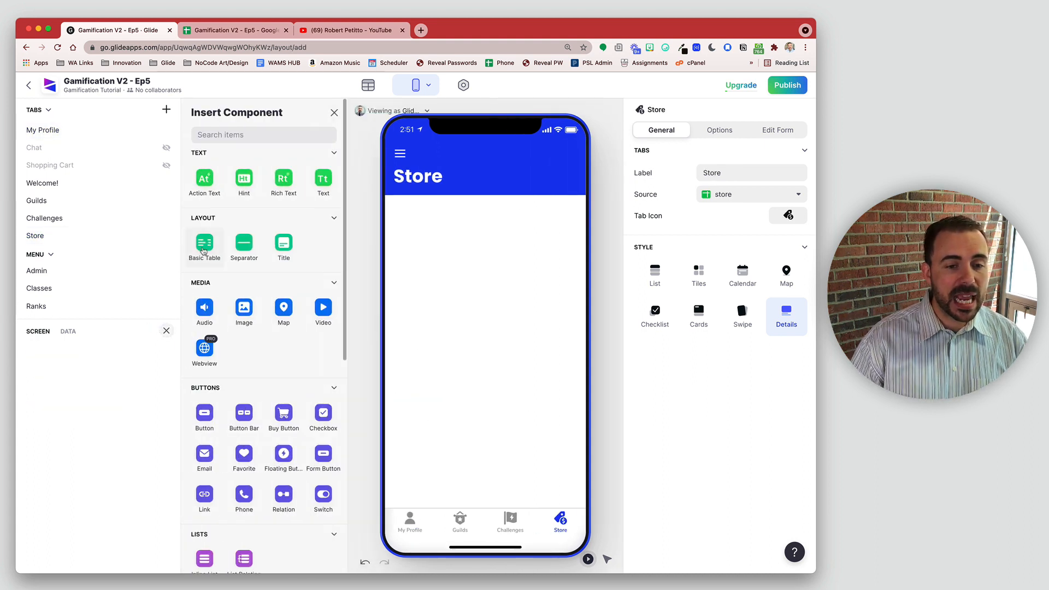
pyautogui.click(203, 254)
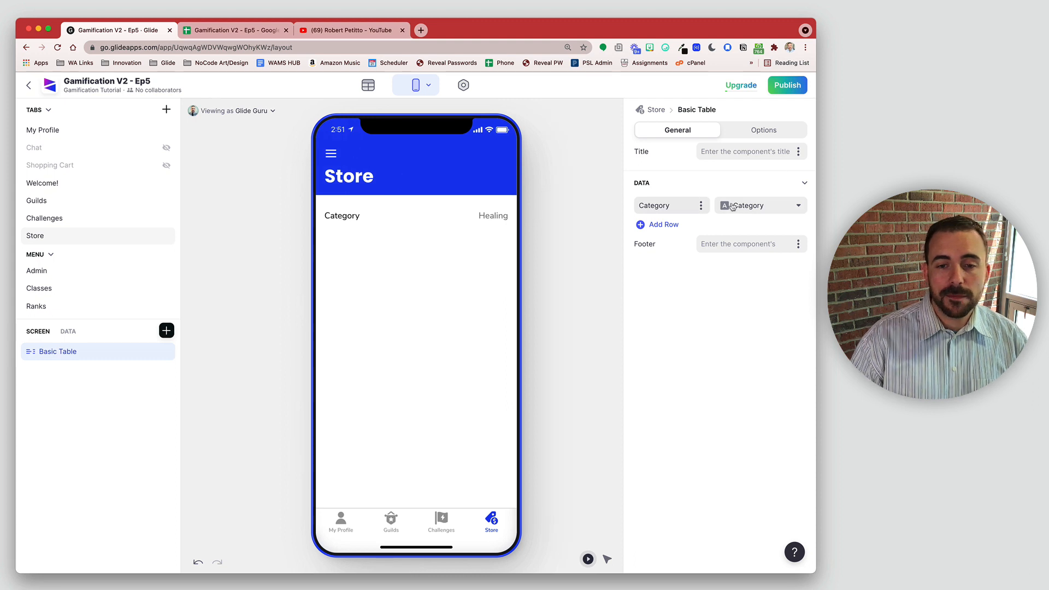
# Using the My Profile table as reference, set the Store table's row label to the user's rankProgressDisplay column.
pyautogui.click(337, 523)
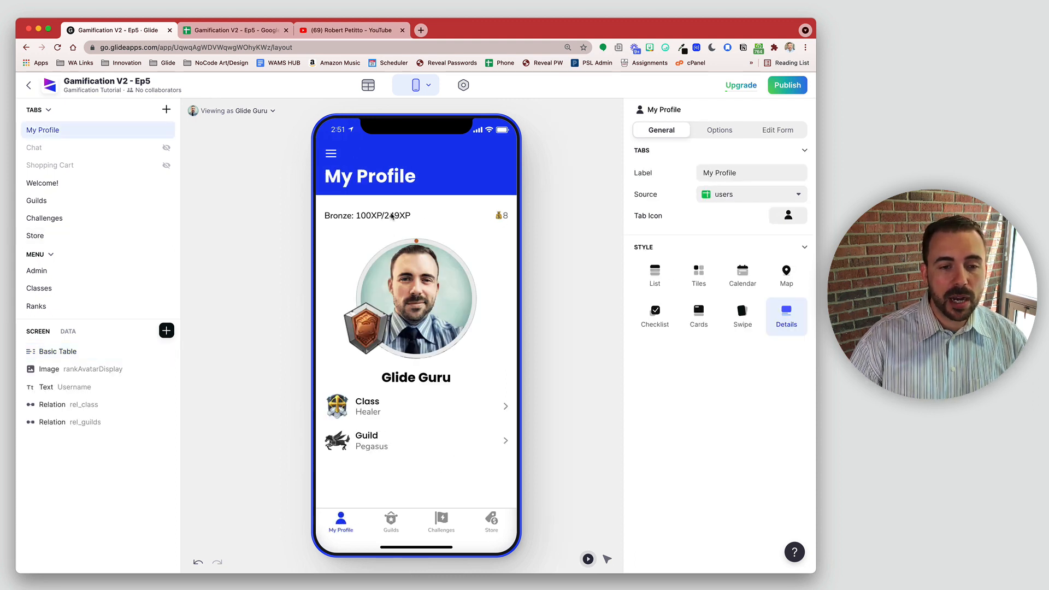
pyautogui.click(494, 524)
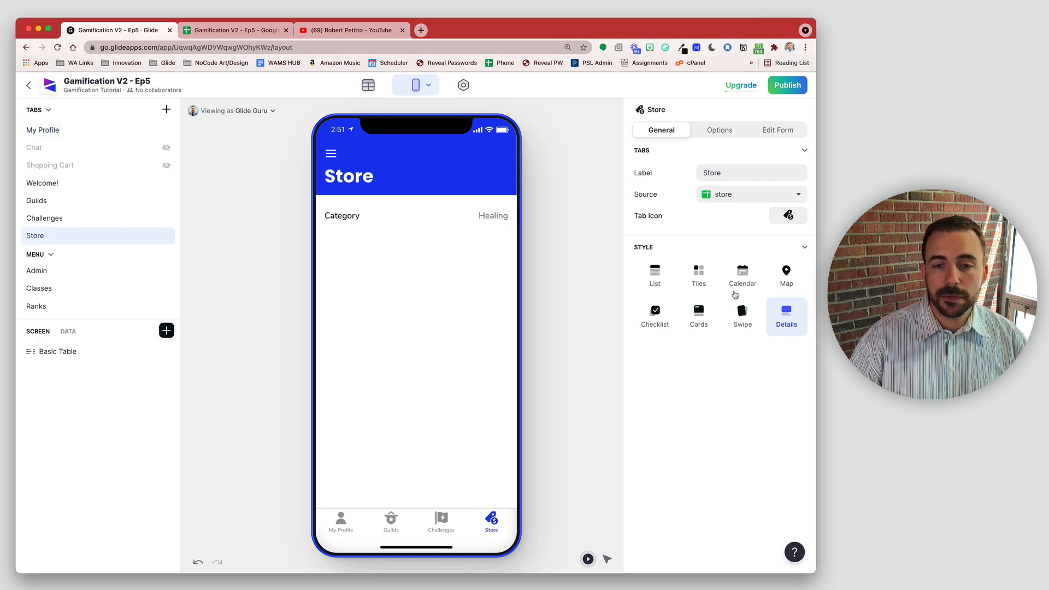
pyautogui.click(358, 217)
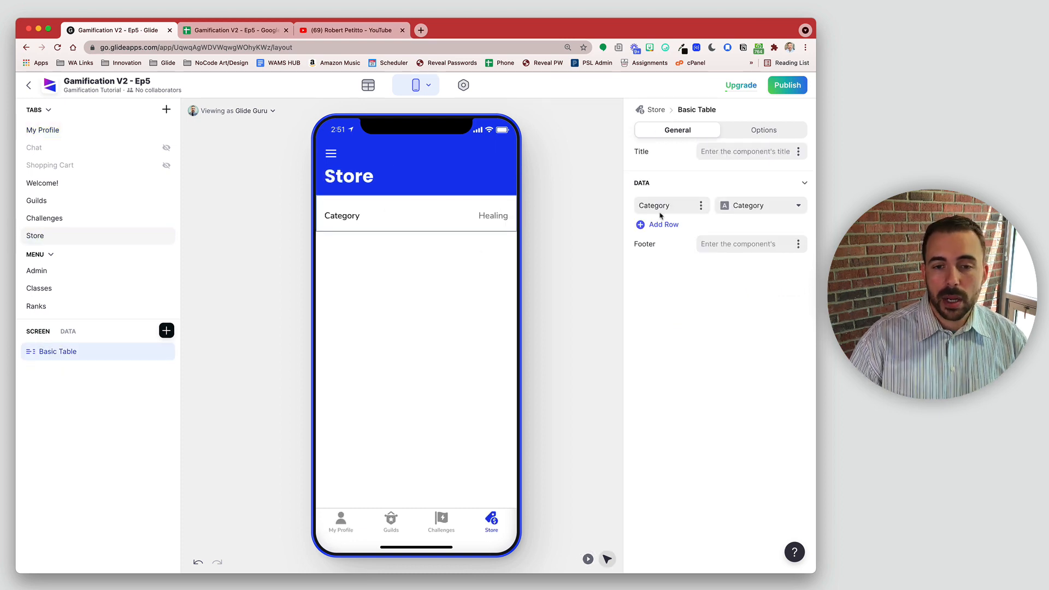
pyautogui.click(699, 207)
pyautogui.scroll(-5, 704, 306)
pyautogui.moveTo(639, 469)
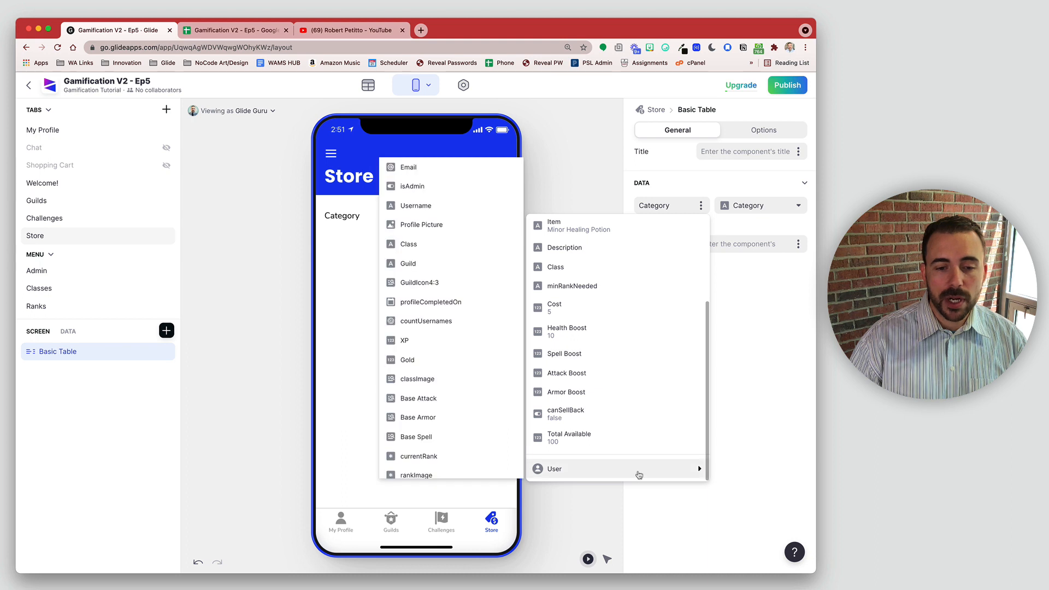
pyautogui.scroll(-5, 507, 439)
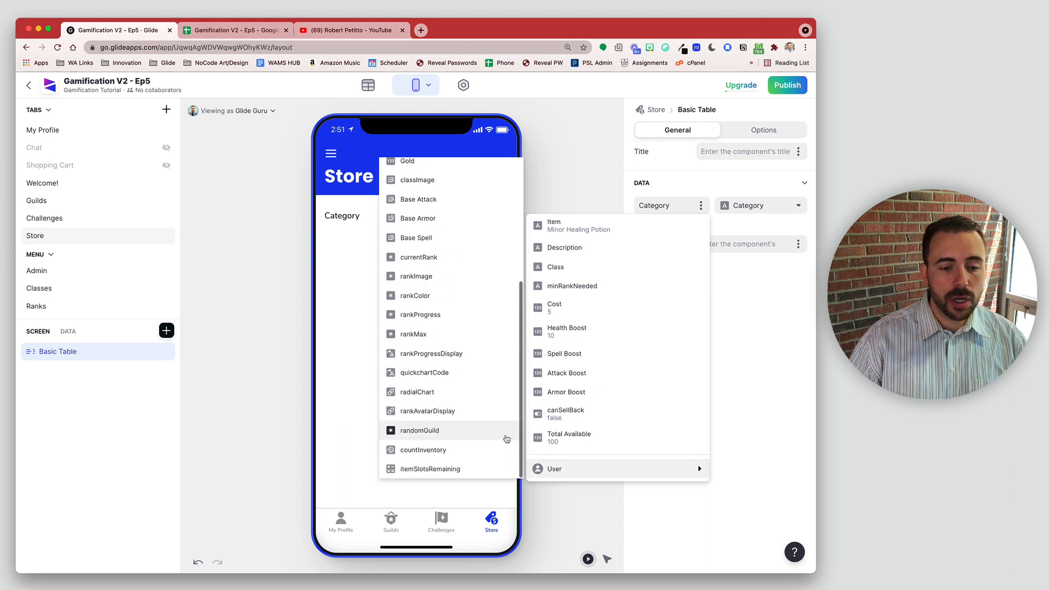
pyautogui.click(456, 355)
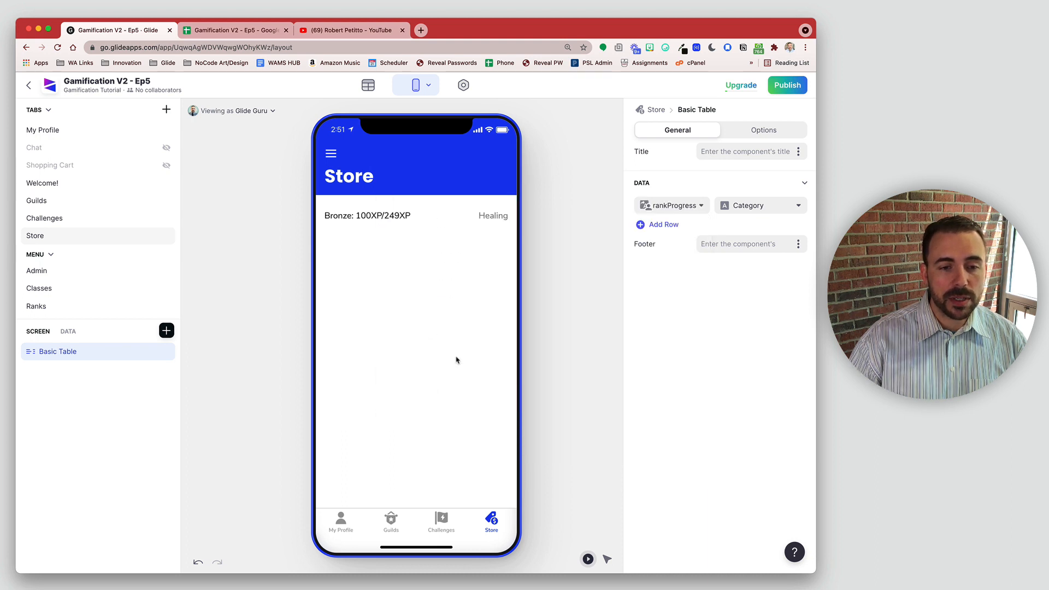
# Set the value of the Store table's row to the user's Gold column.
pyautogui.click(765, 207)
pyautogui.scroll(-3, 722, 430)
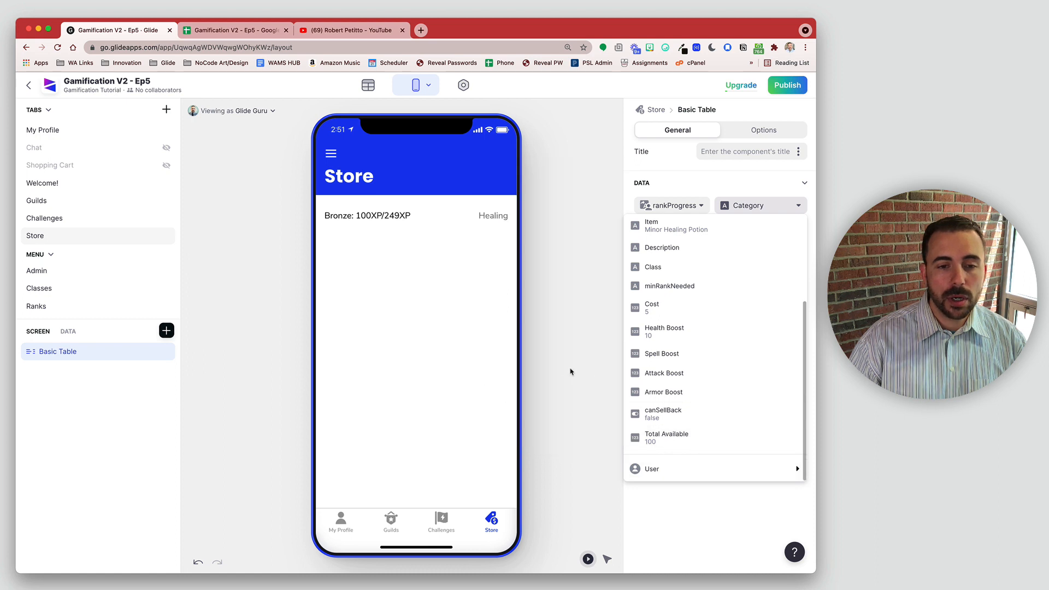
pyautogui.moveTo(754, 471)
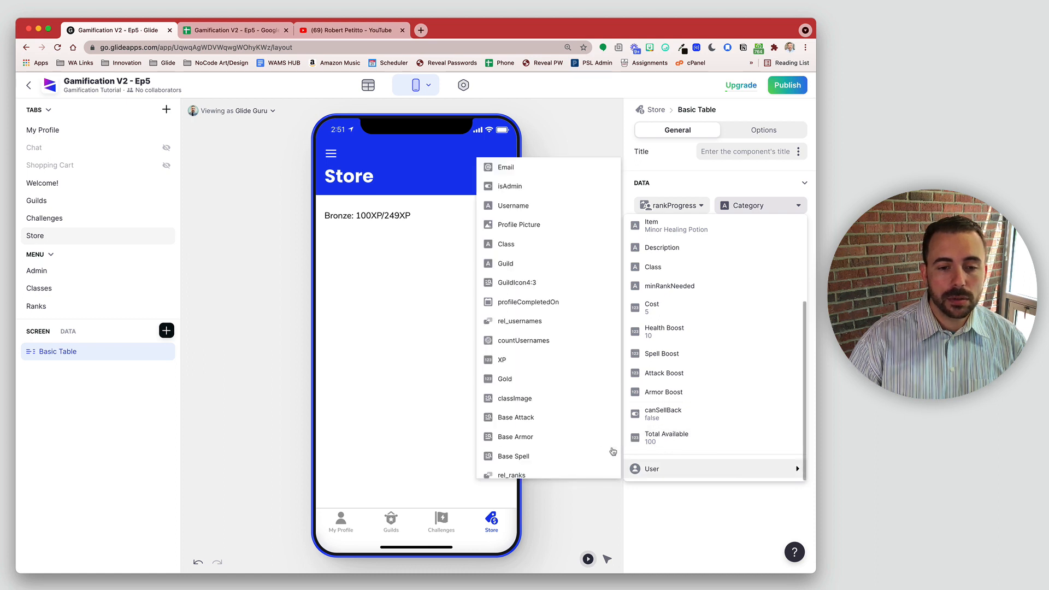
pyautogui.click(568, 382)
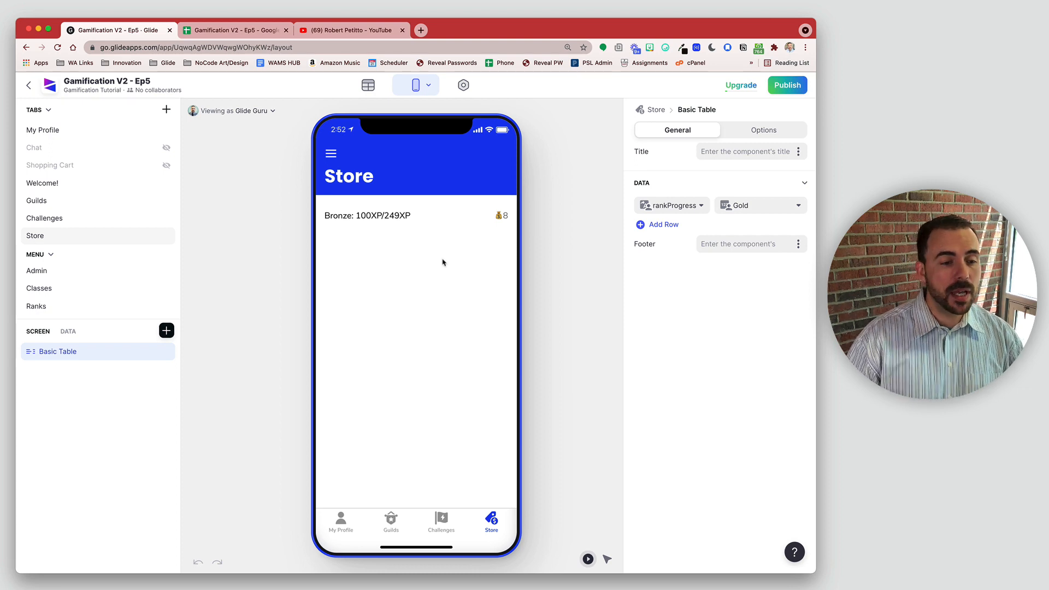
# Add an Inline List component to the Store screen and set its source to the store table.
pyautogui.click(166, 331)
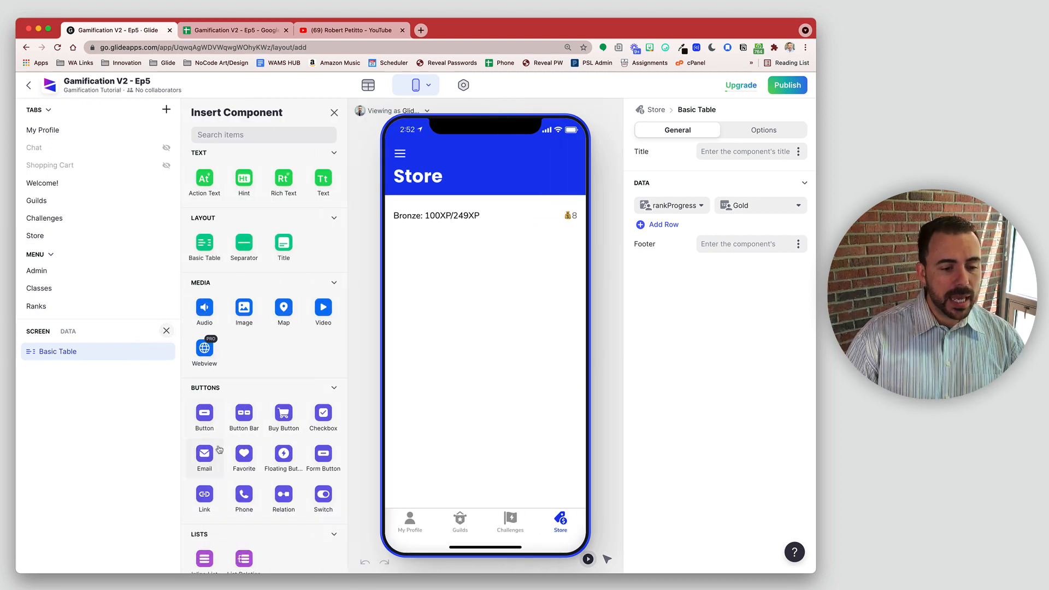
pyautogui.click(206, 553)
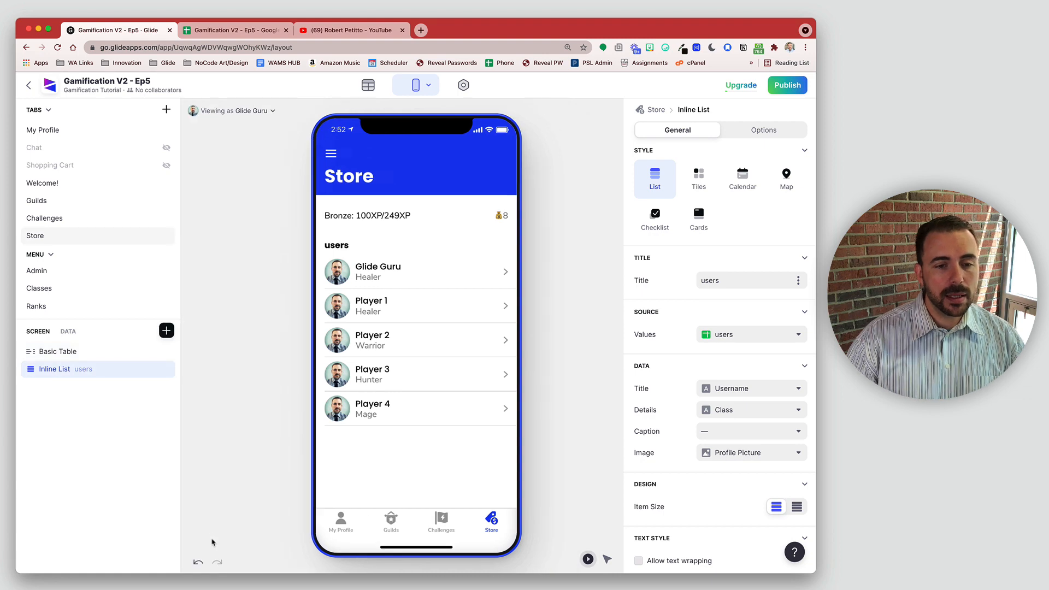
pyautogui.click(740, 344)
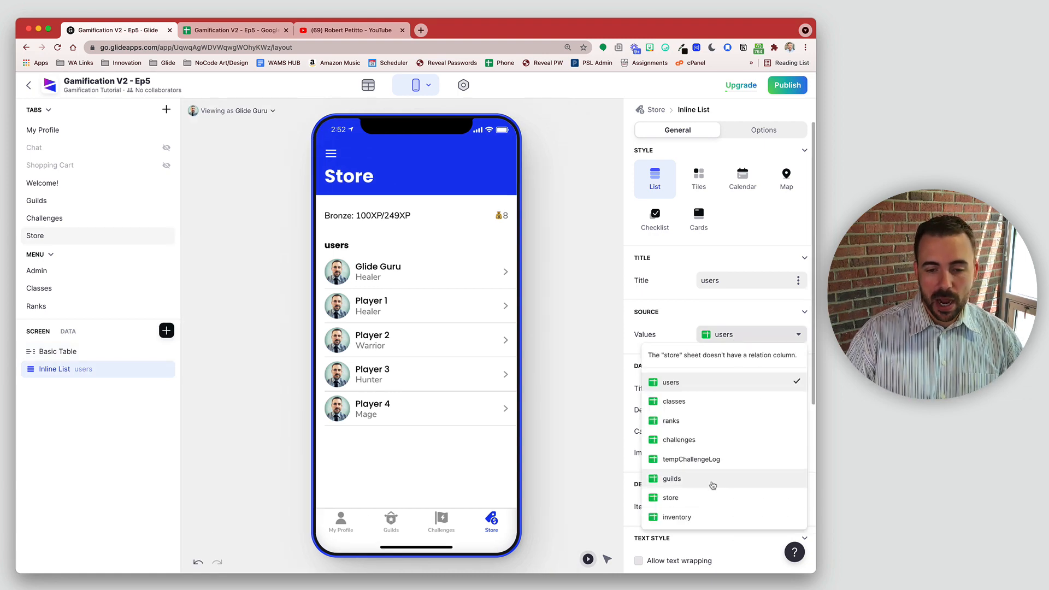
pyautogui.click(711, 517)
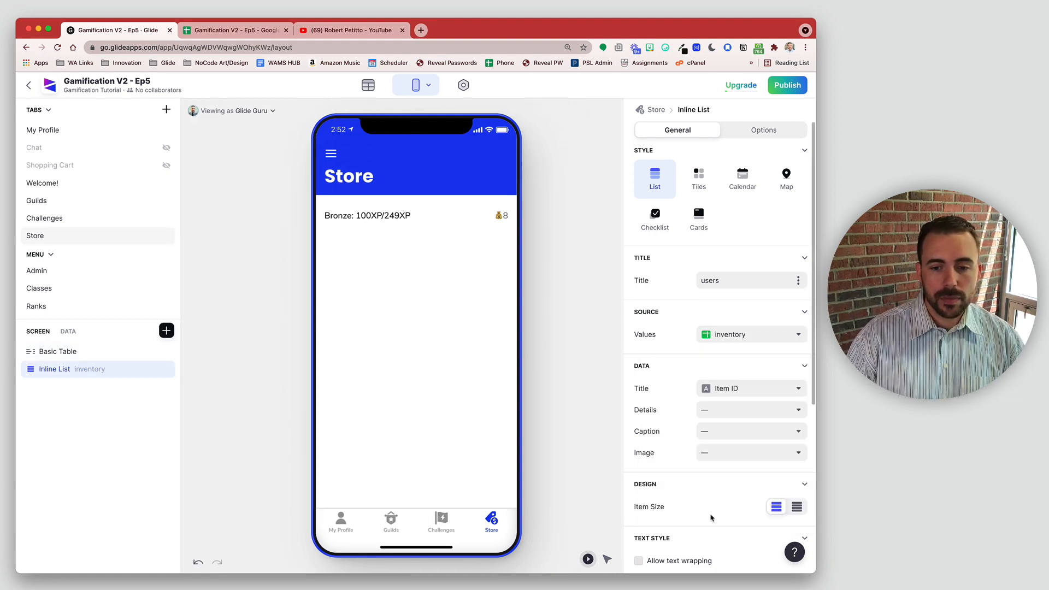
pyautogui.click(755, 335)
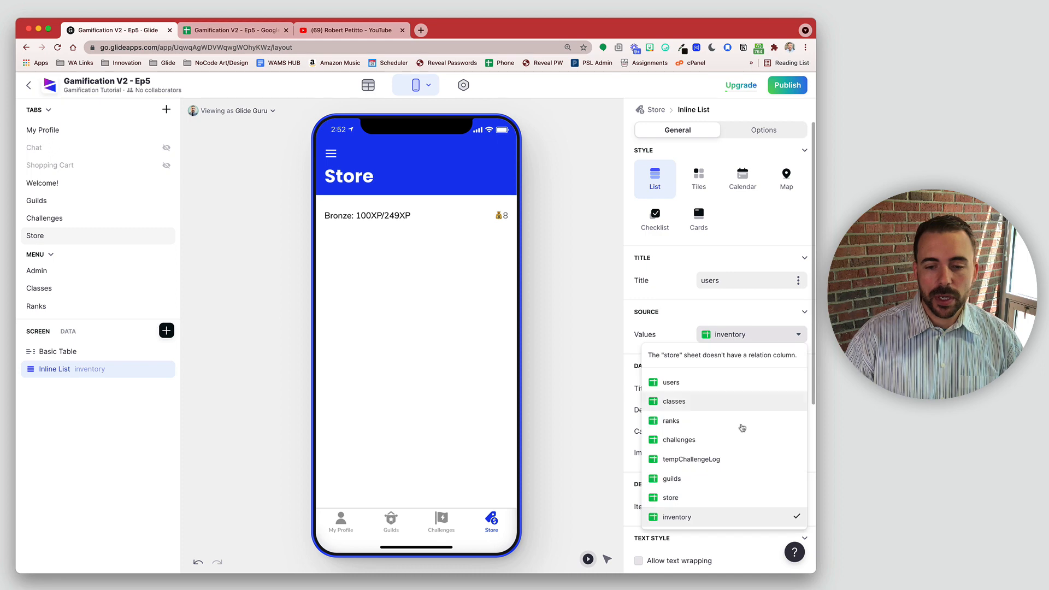
pyautogui.click(743, 497)
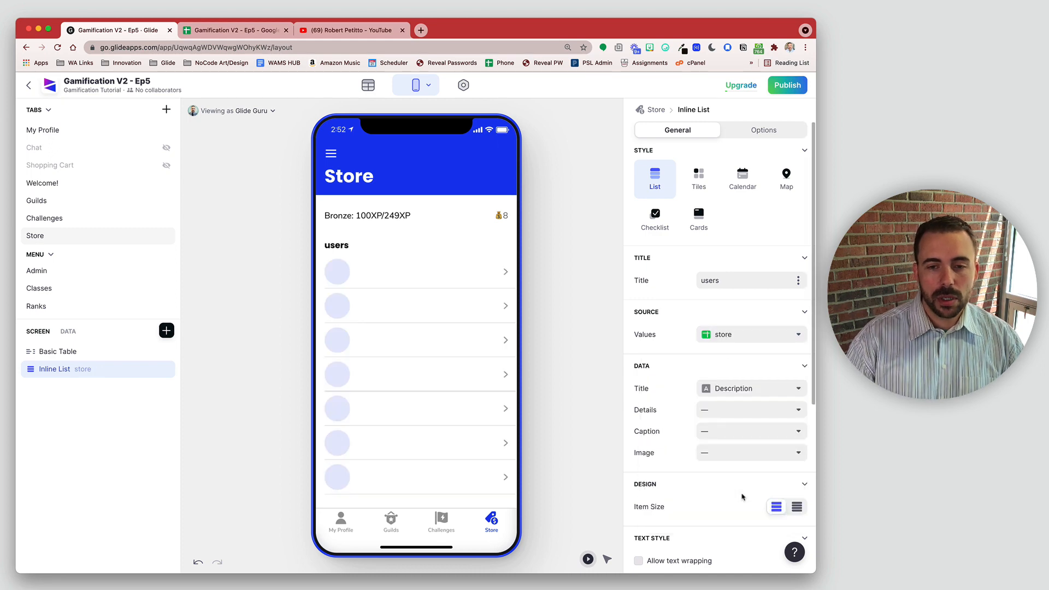
# Switch the store list to the Cards style and clear its "users" title.
pyautogui.click(698, 221)
pyautogui.click(747, 280)
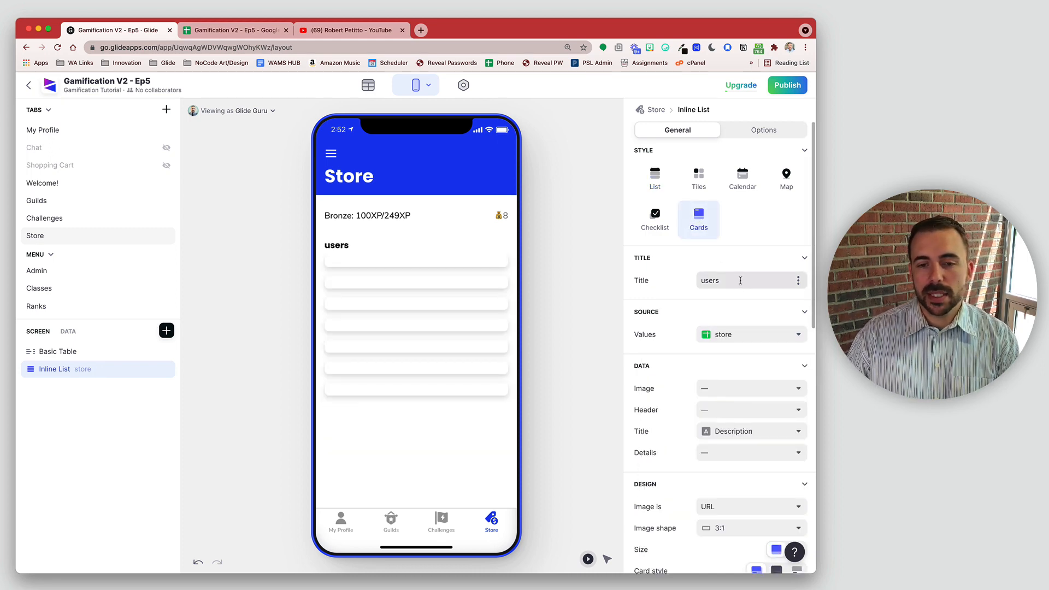
pyautogui.press('super+a')
pyautogui.press('BackSpace')
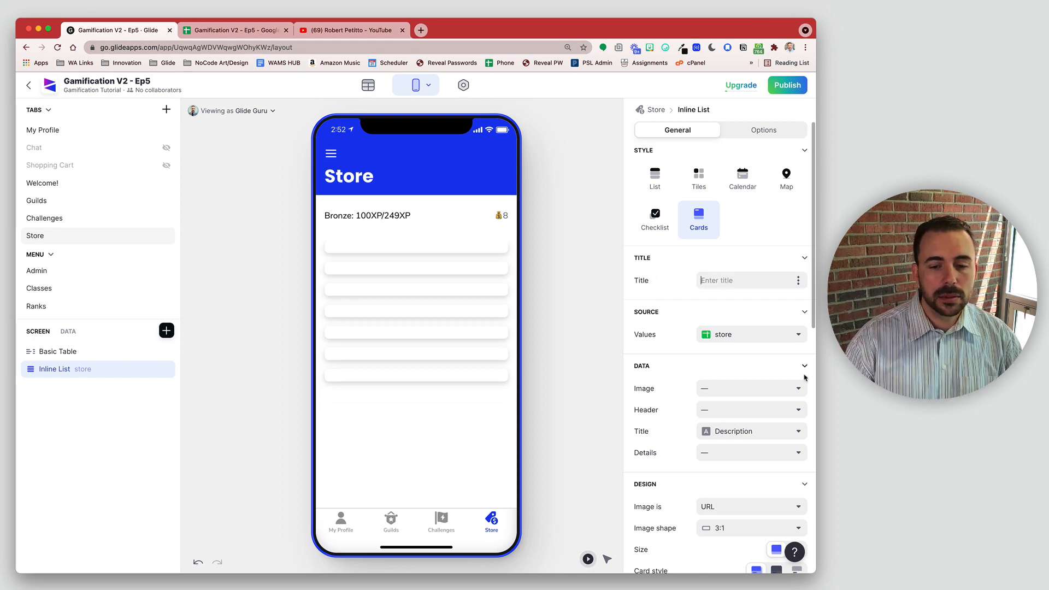
# Set the store cards to half size with a square image shape.
pyautogui.scroll(-2, 799, 385)
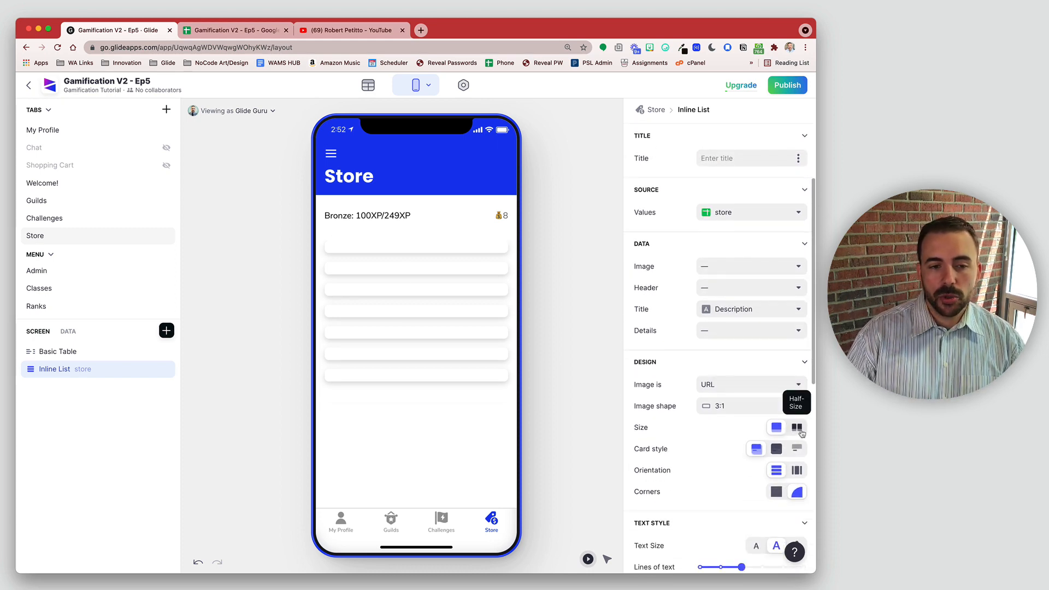
pyautogui.click(801, 431)
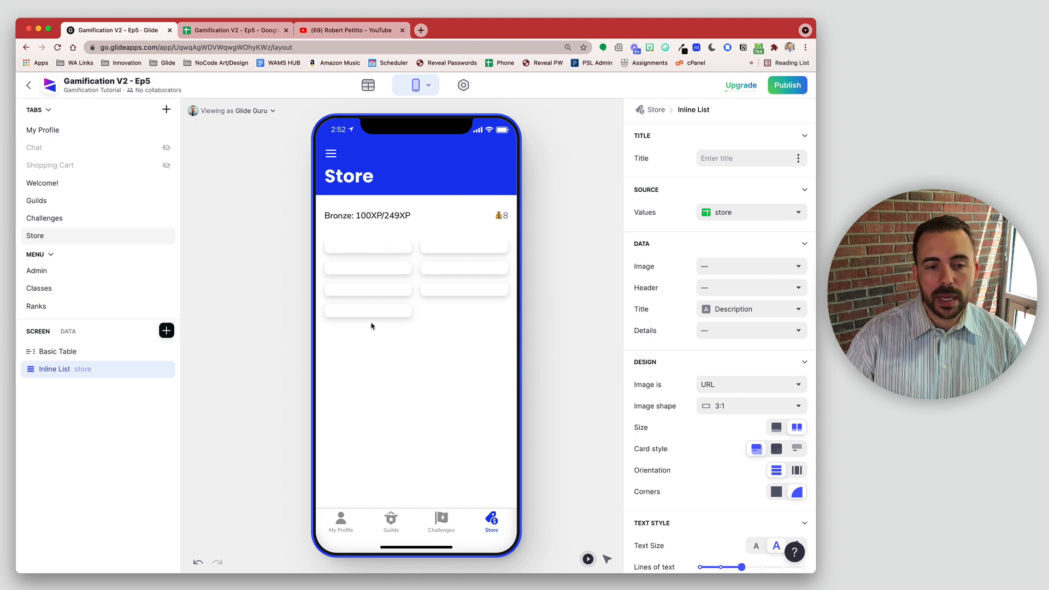
pyautogui.click(723, 410)
pyautogui.click(726, 427)
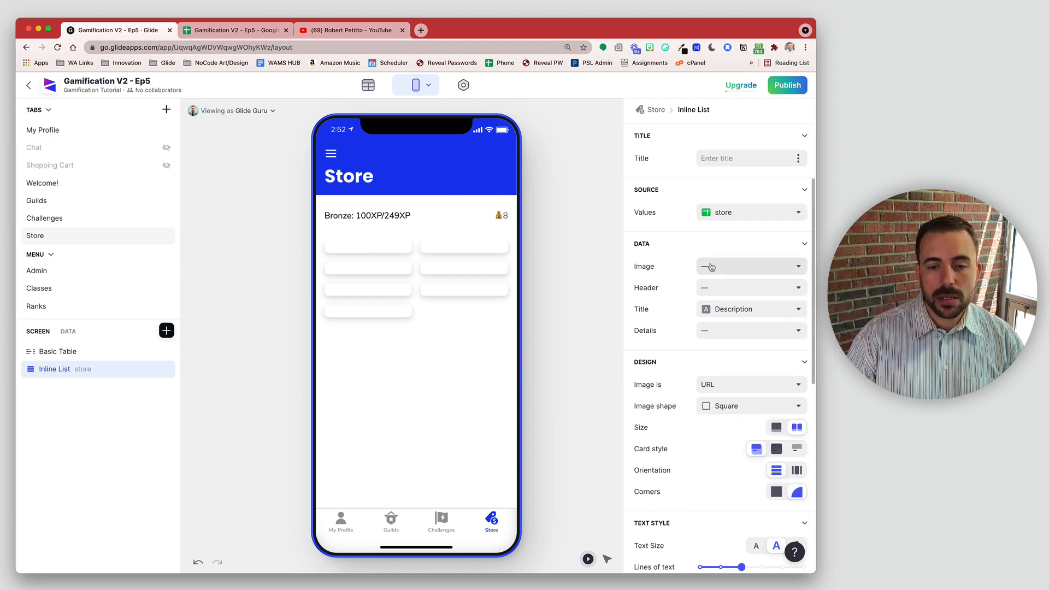
# Use the Image column as the store cards' image and set the image shape to 3:2.
pyautogui.click(728, 267)
pyautogui.click(729, 329)
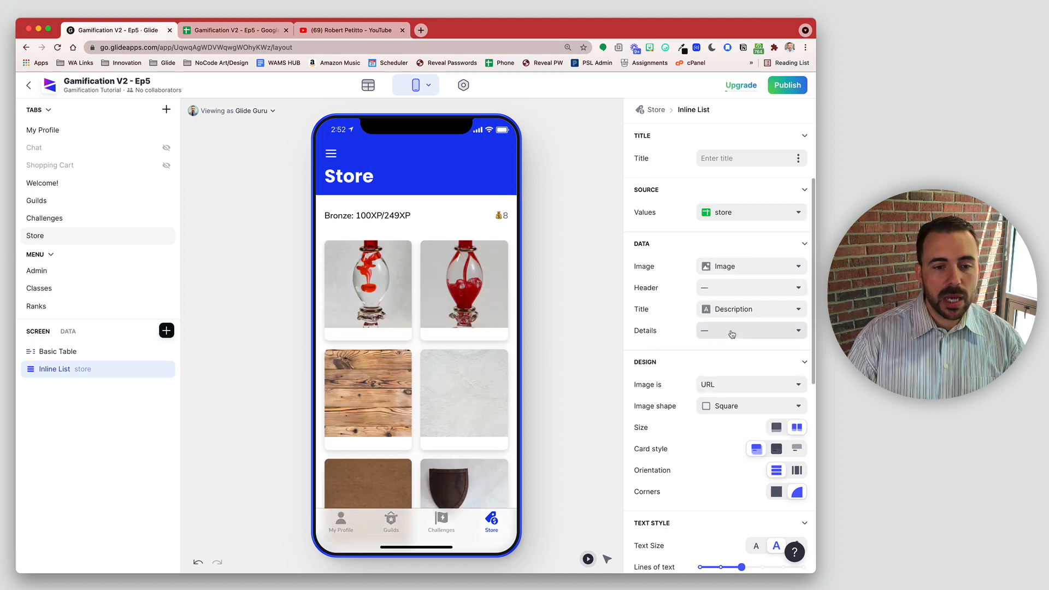
pyautogui.click(730, 407)
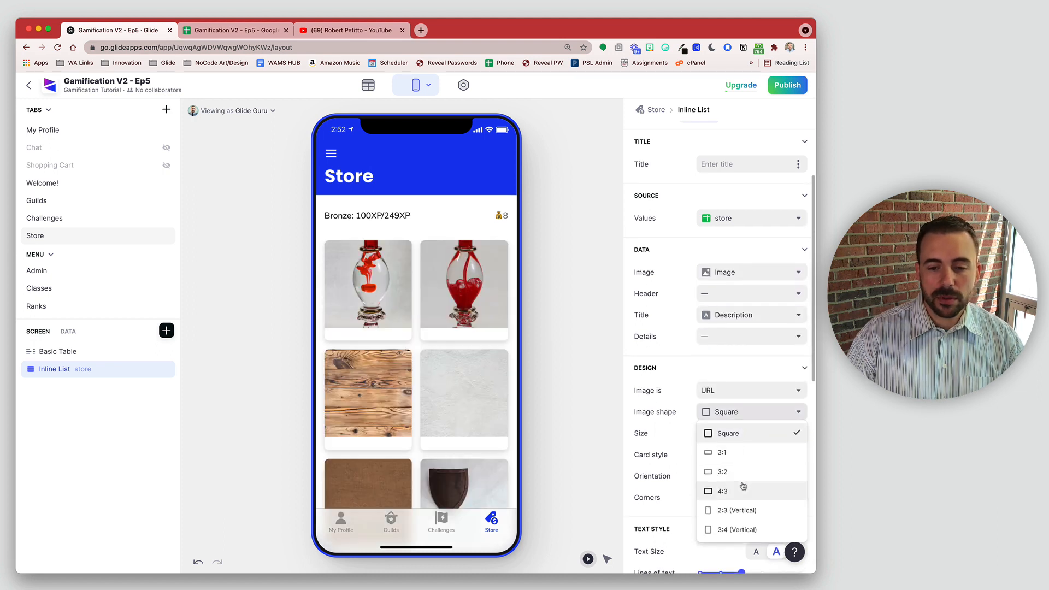
pyautogui.click(734, 467)
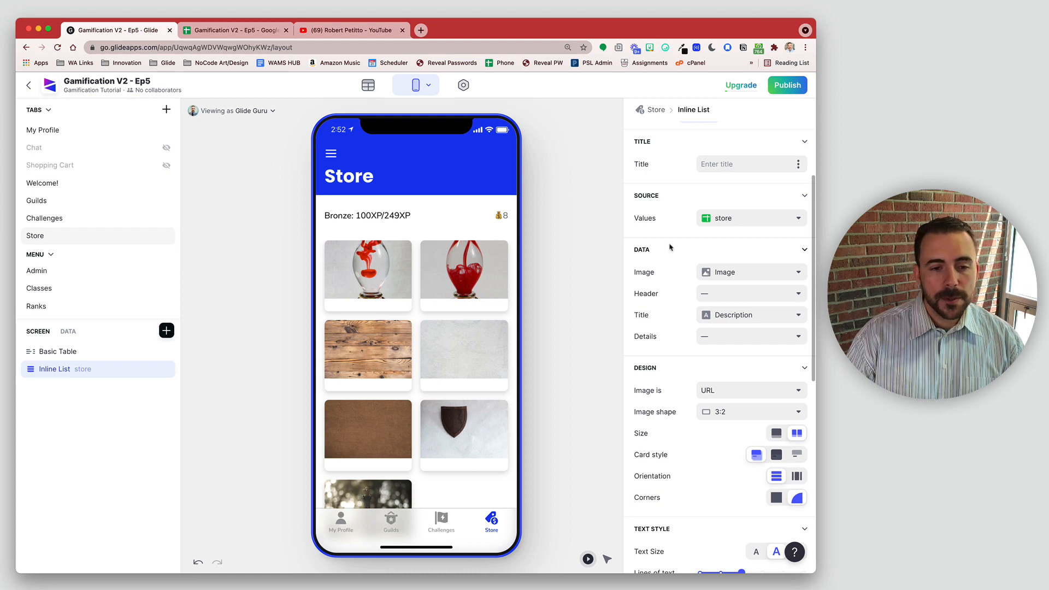
# Group the store list by Category and look through the grouped cards in the preview.
pyautogui.scroll(-1, 671, 247)
pyautogui.scroll(3, 705, 261)
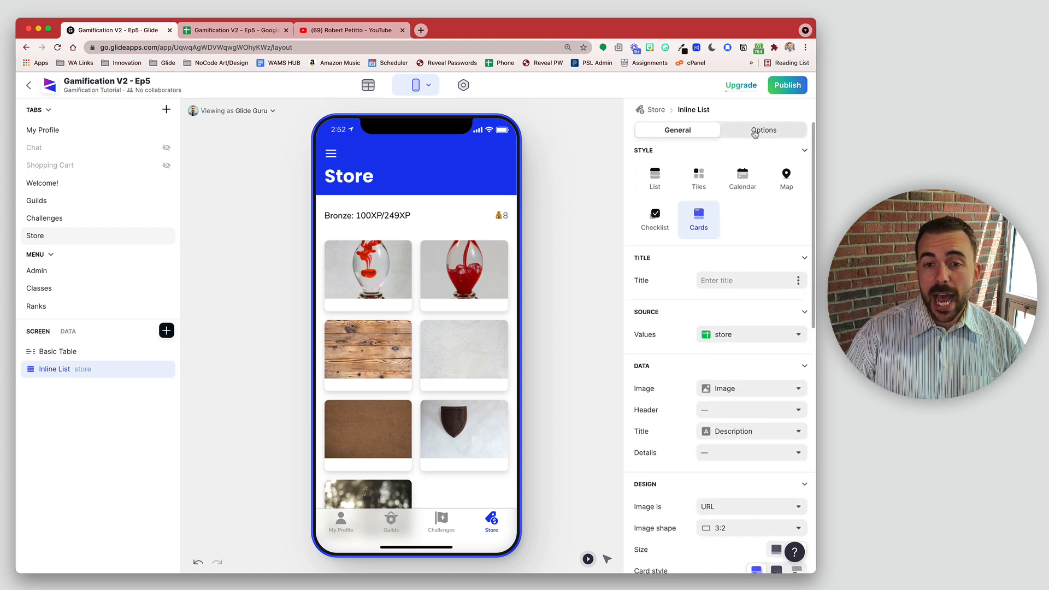
pyautogui.click(756, 130)
pyautogui.click(715, 386)
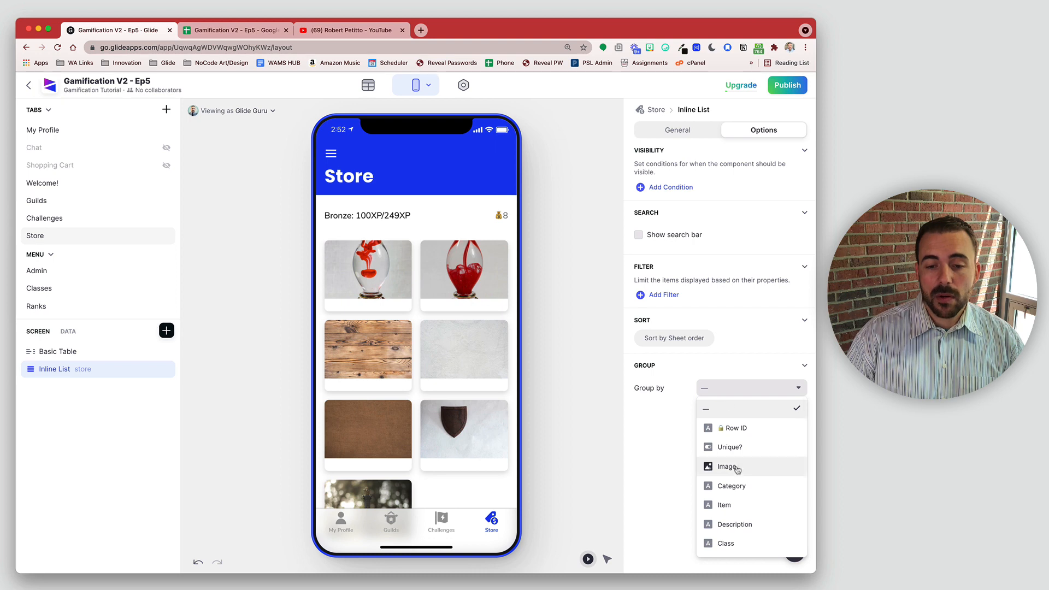
pyautogui.click(719, 467)
pyautogui.scroll(-5, 390, 406)
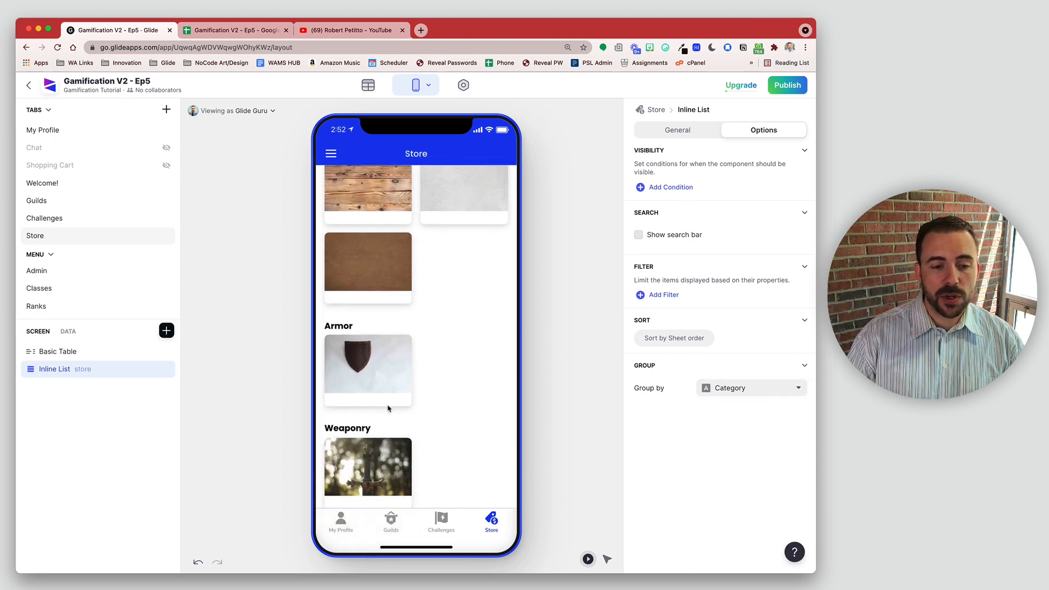
pyautogui.scroll(5, 375, 447)
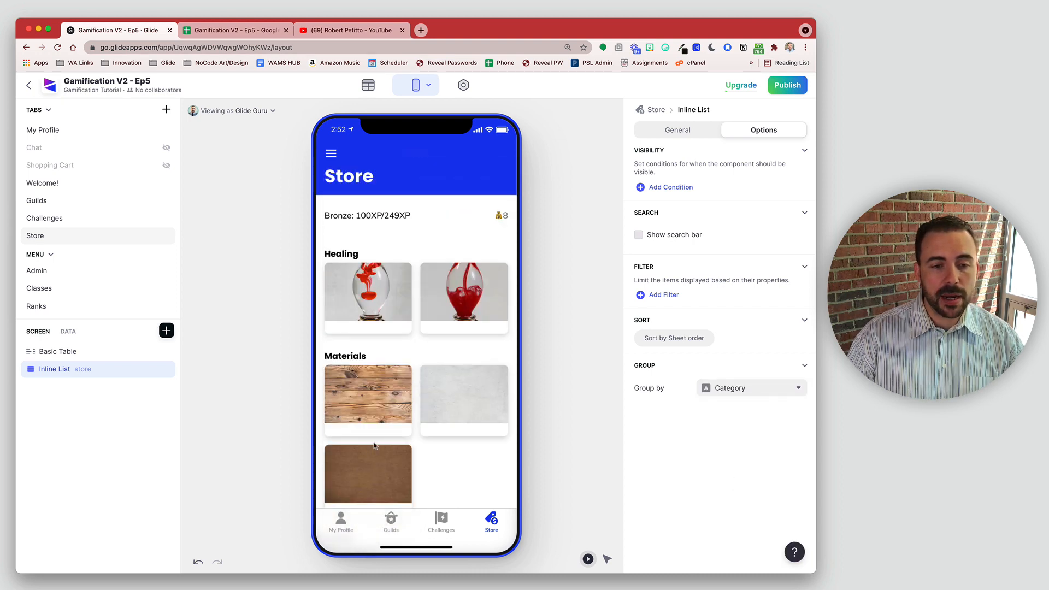
# Check the store cards' Header setting, and open the store table's data to review its Unique? column.
pyautogui.click(671, 133)
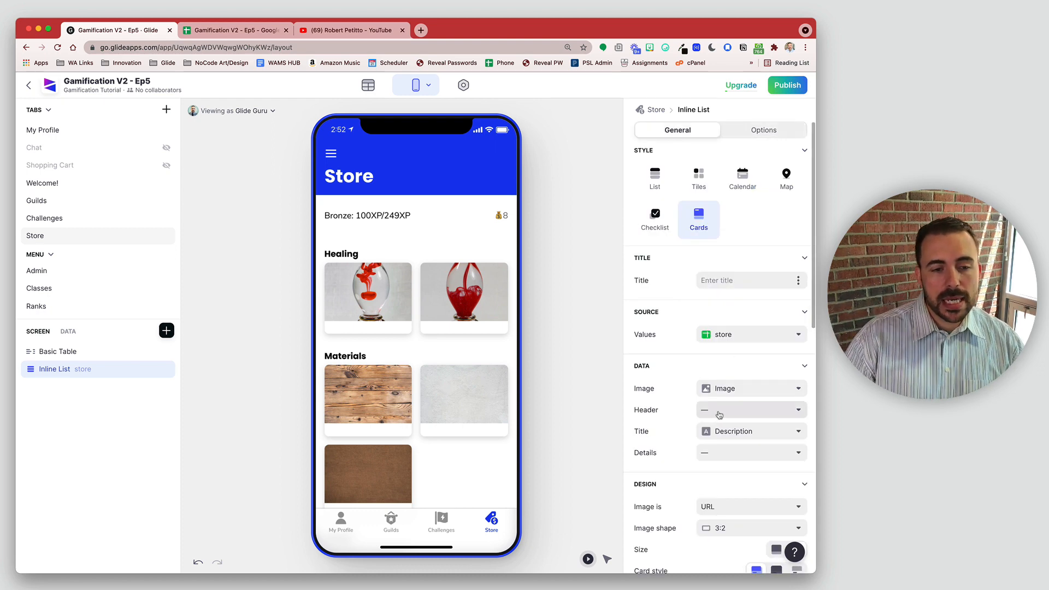
pyautogui.click(719, 413)
pyautogui.click(720, 414)
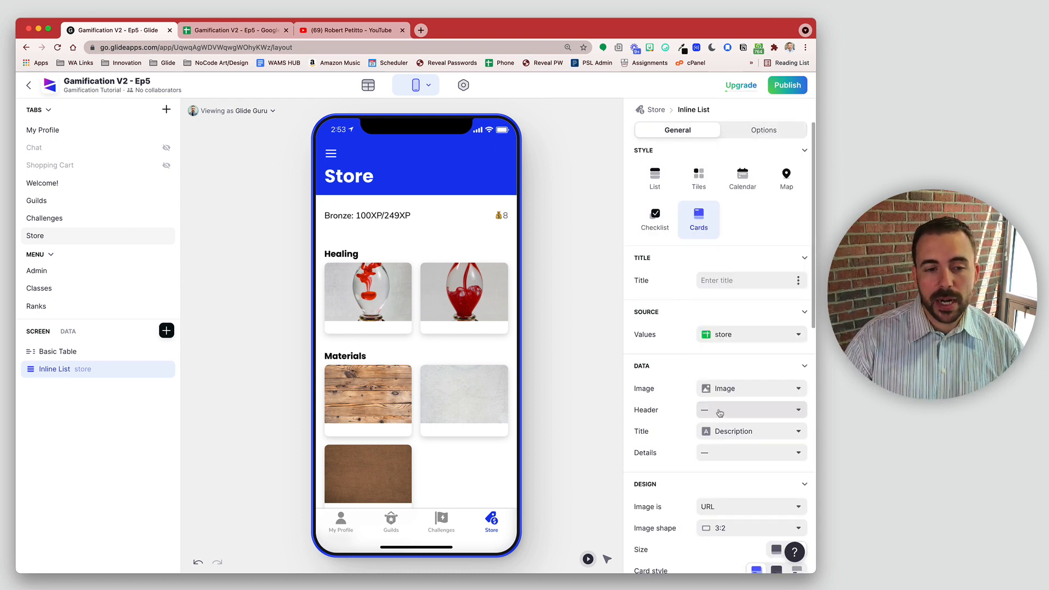
pyautogui.click(375, 85)
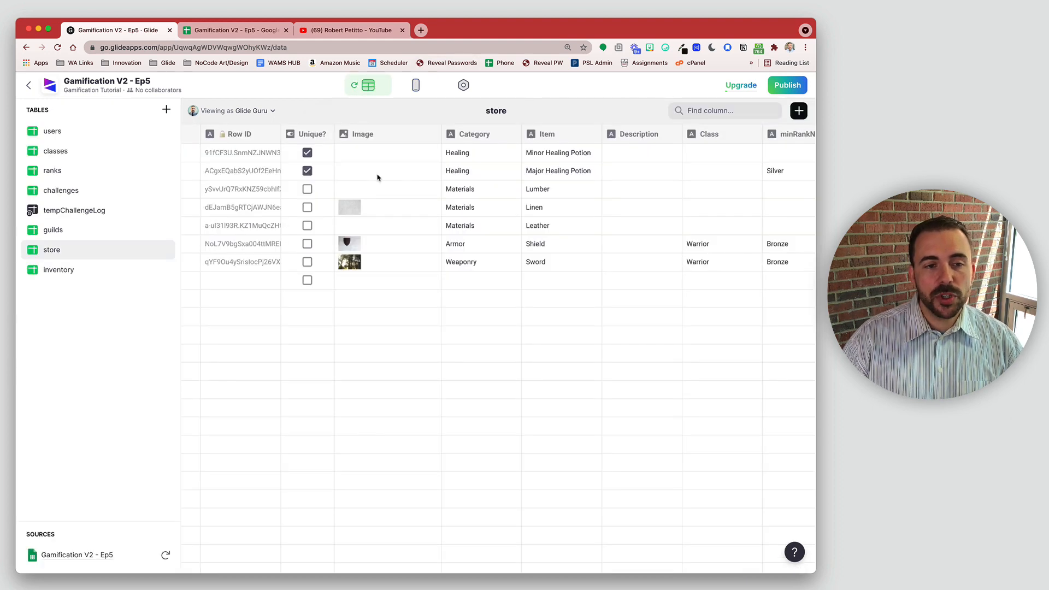
pyautogui.click(321, 155)
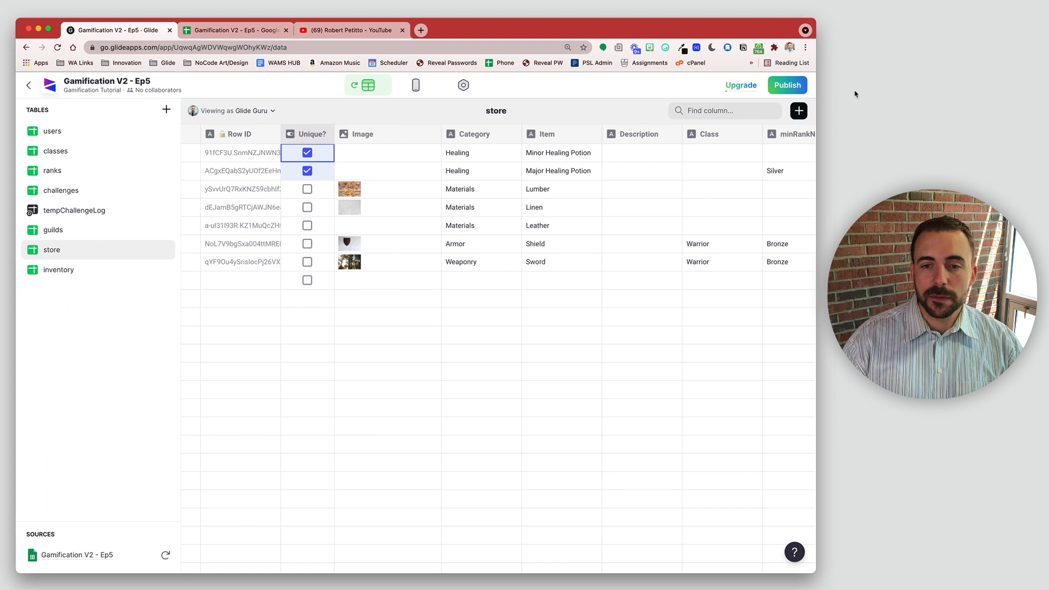
# Add a new column named ifUnique to the store table as an If → Then → Else column.
pyautogui.click(799, 110)
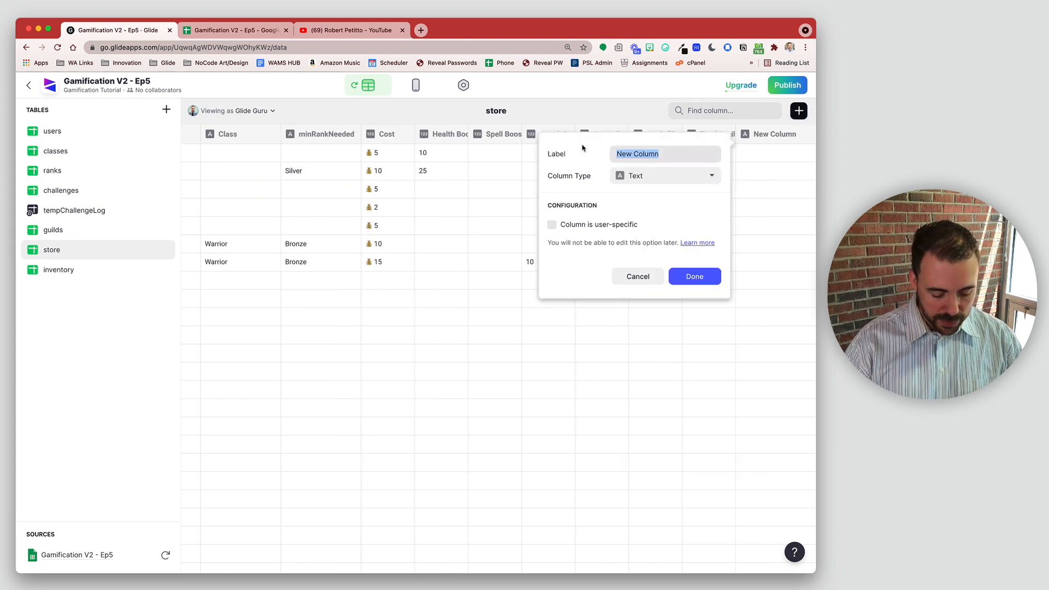
pyautogui.write('ifUnique')
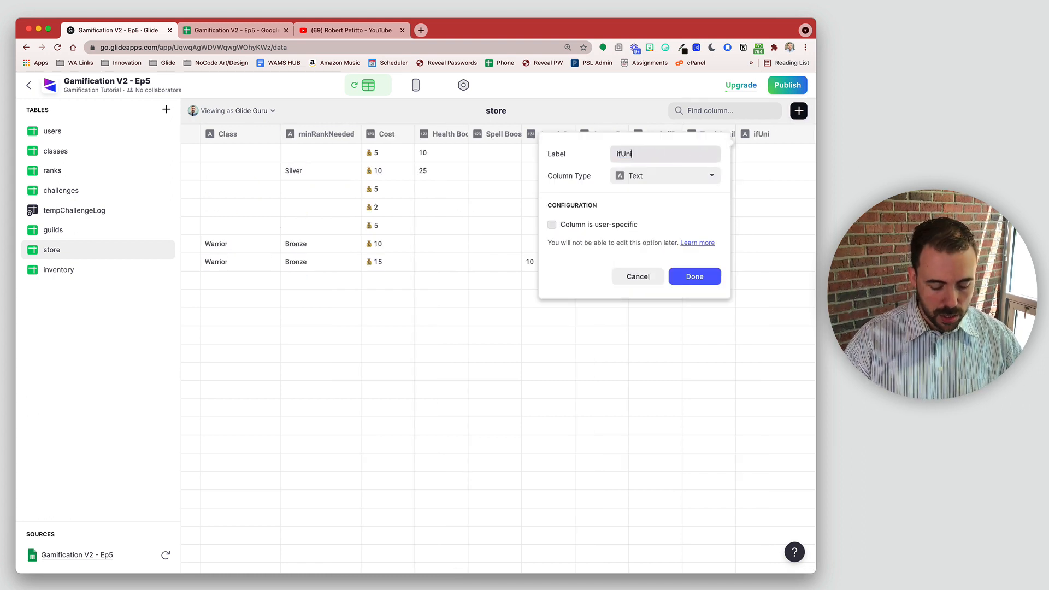
pyautogui.click(682, 181)
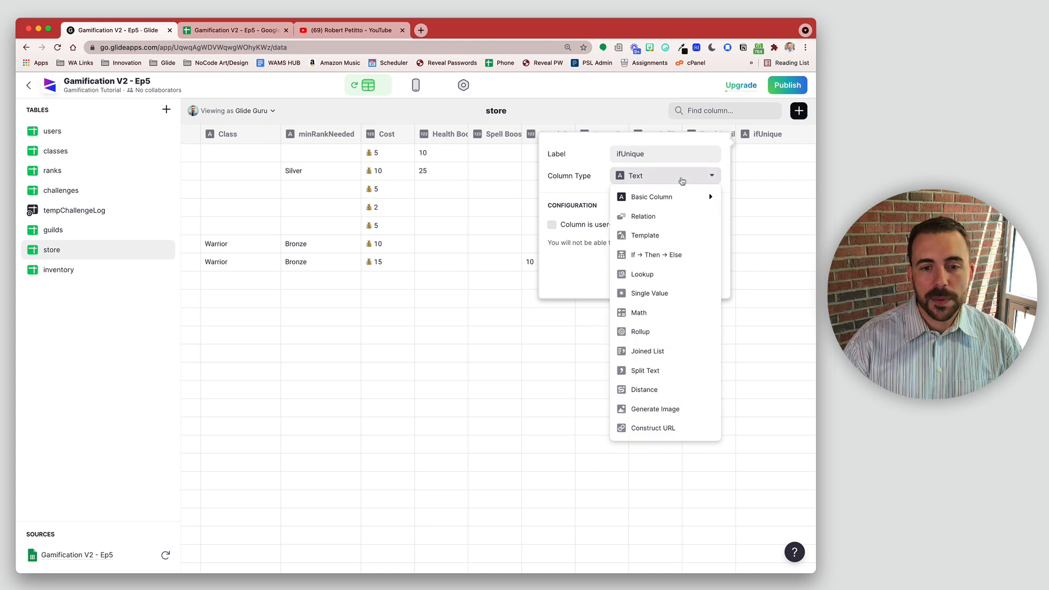
pyautogui.click(665, 255)
# Set the ifUnique column's condition to Unique? is true.
pyautogui.click(640, 227)
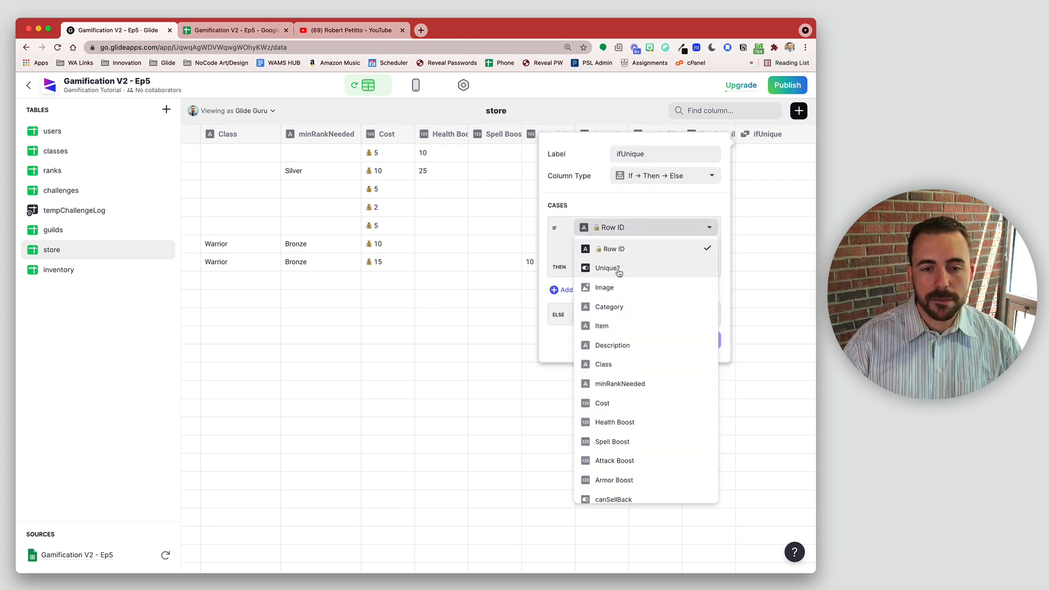
pyautogui.click(616, 273)
pyautogui.click(616, 246)
pyautogui.click(617, 246)
pyautogui.click(666, 245)
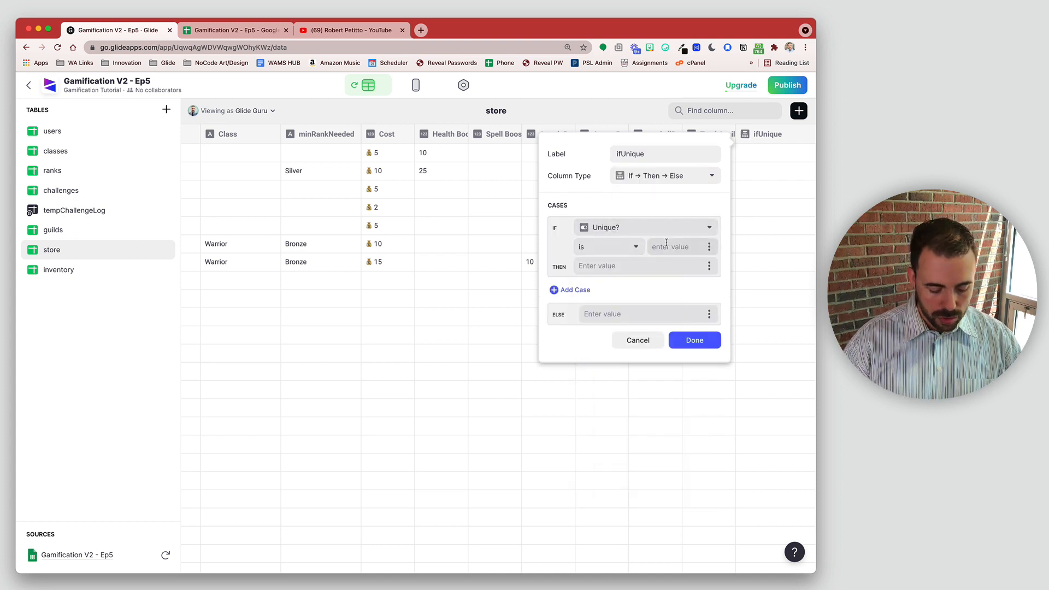
pyautogui.write('true')
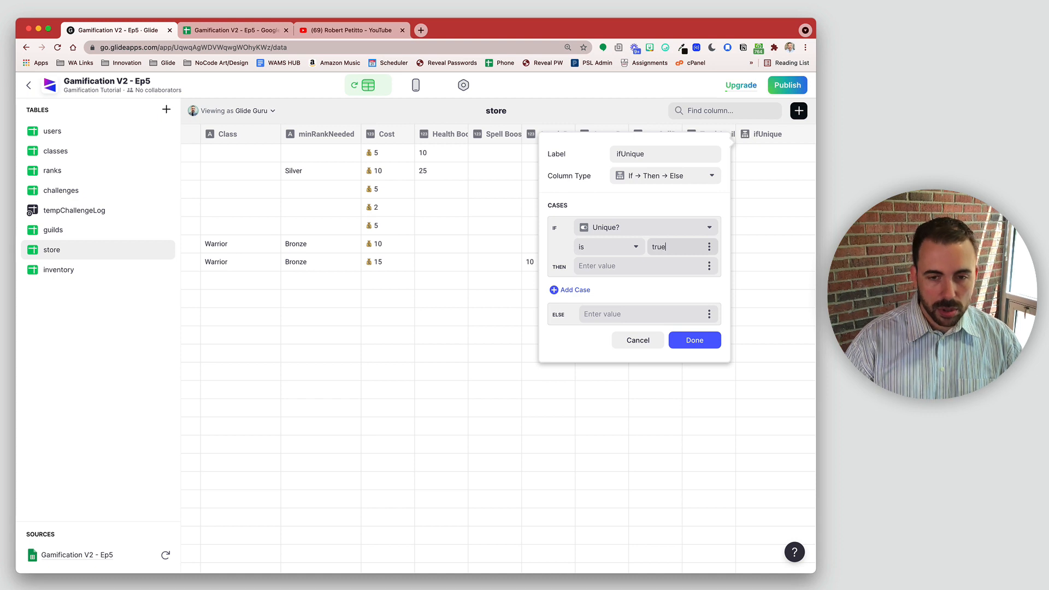
# Set the ifUnique condition's result to "💎 Unique" using the gem emoji, leave the else value empty, and save the column.
pyautogui.click(665, 48)
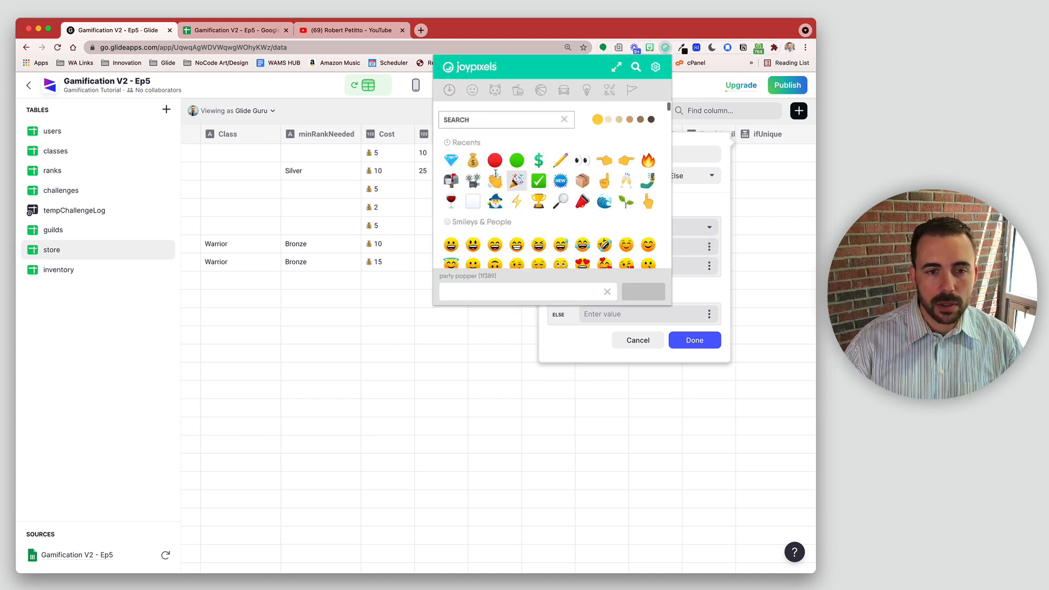
pyautogui.click(453, 161)
pyautogui.click(682, 251)
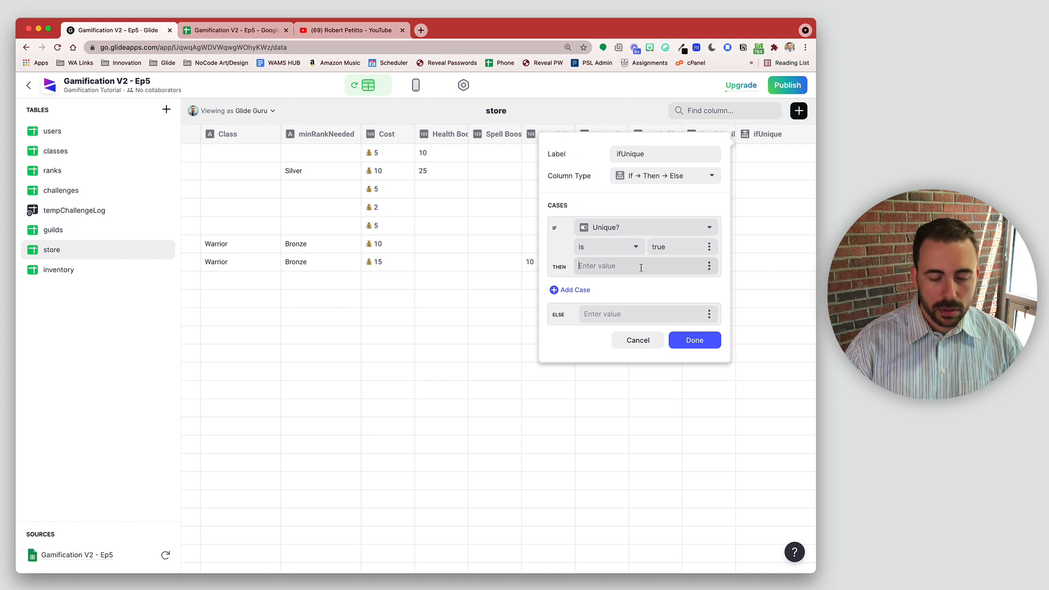
pyautogui.click(641, 267)
pyautogui.write('💎')
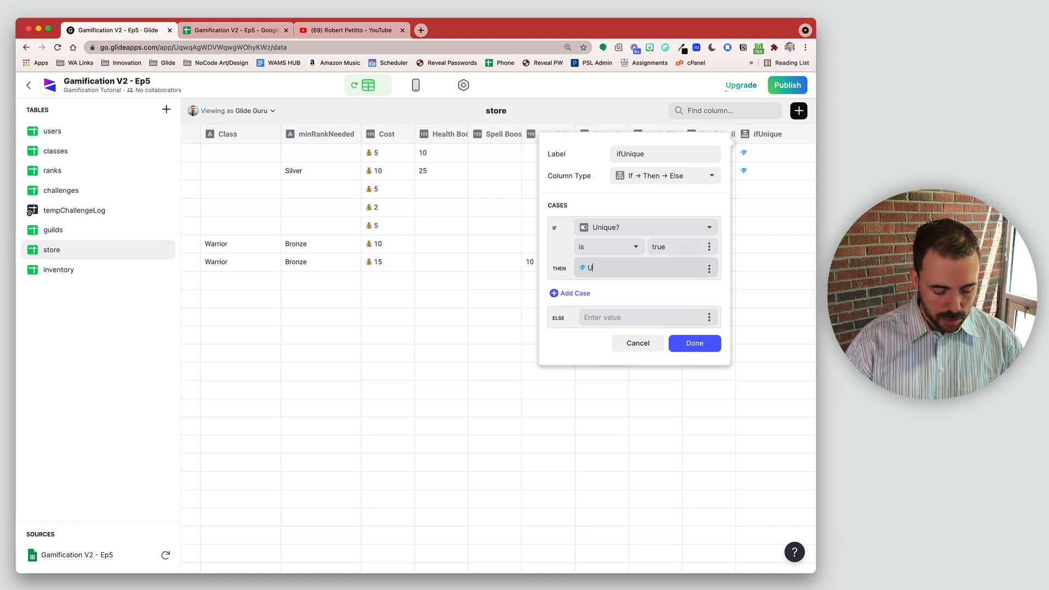
pyautogui.write('Unique')
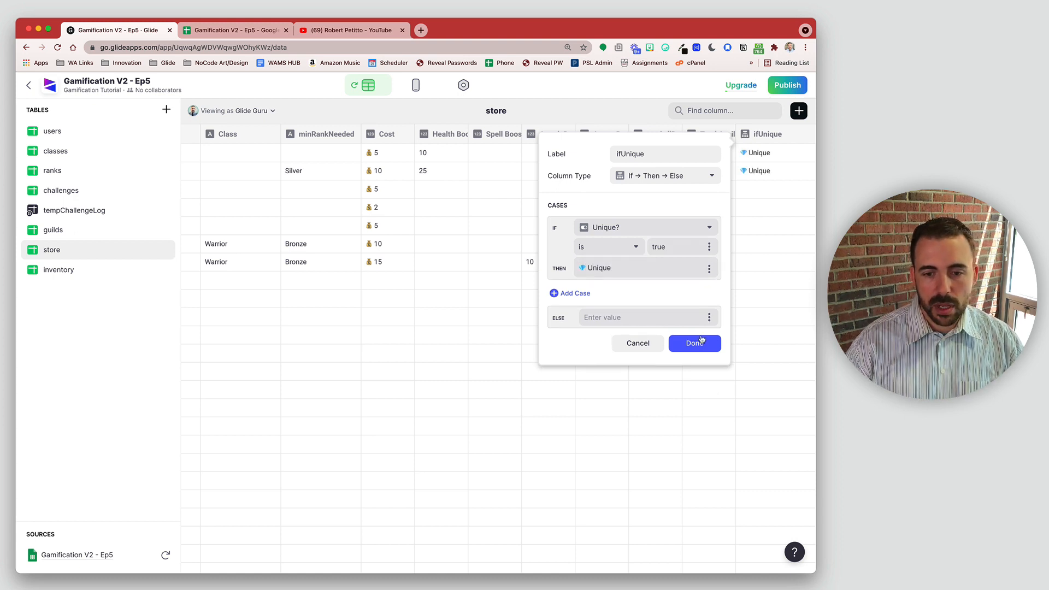
pyautogui.click(701, 343)
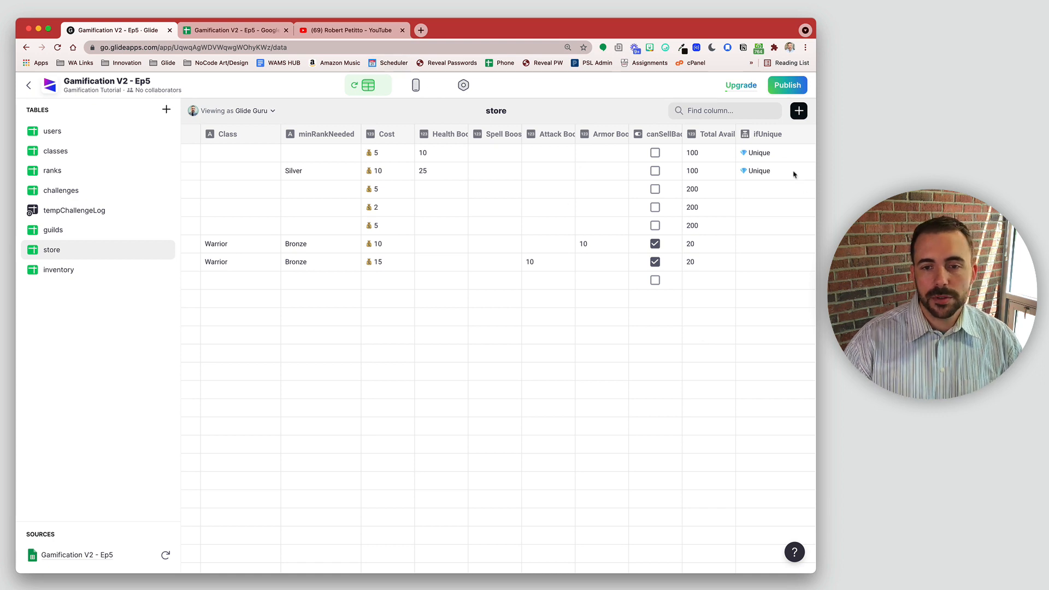
# Move the ifUnique column in the store table to directly after the Unique? column.
pyautogui.moveTo(773, 134); pyautogui.dragTo(269, 171)
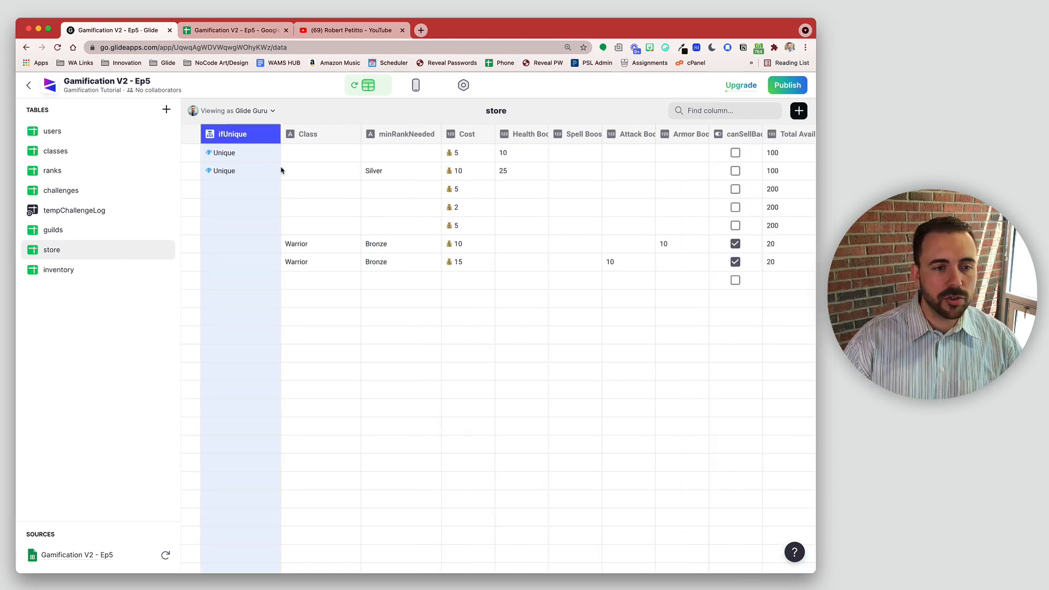
pyautogui.hscroll(-9, 282, 170)
pyautogui.moveTo(712, 135); pyautogui.dragTo(355, 146)
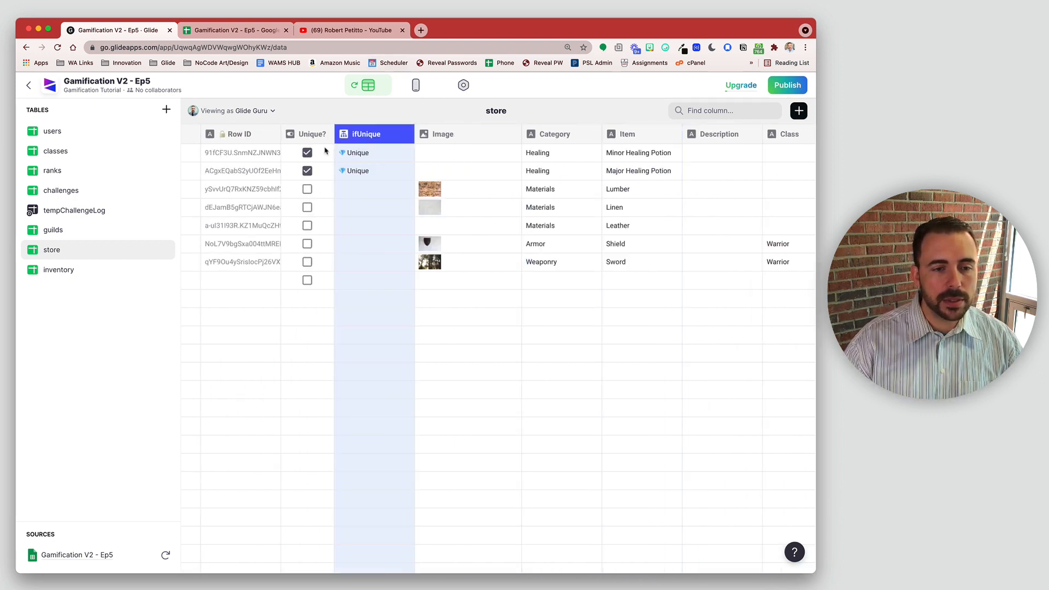
# Set the header of the Store screen's inline list cards to the Unique? column.
pyautogui.click(415, 85)
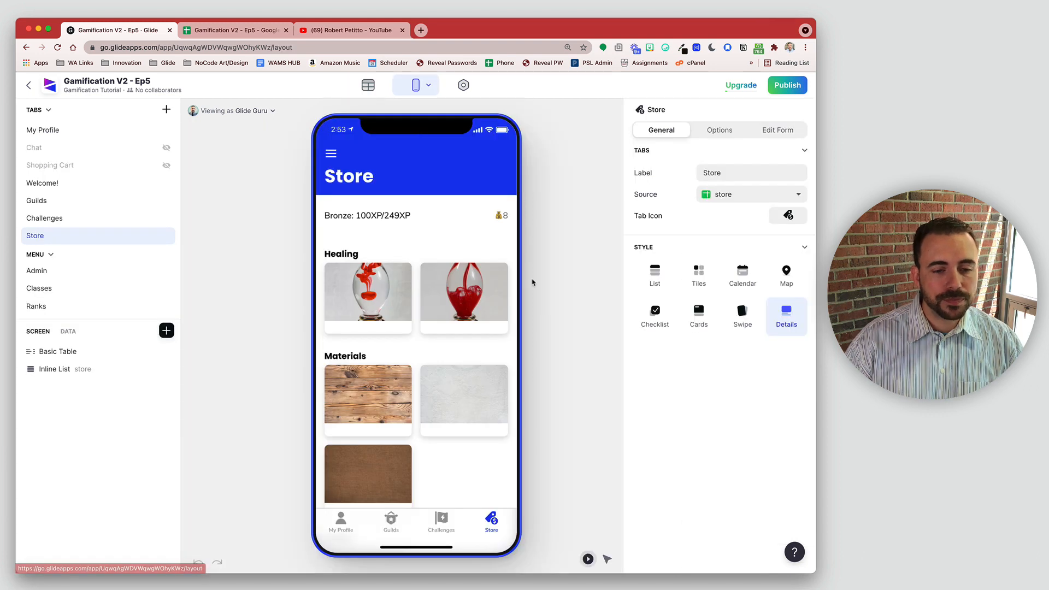
pyautogui.keyDown('super'); pyautogui.click(485, 284); pyautogui.keyUp('super')
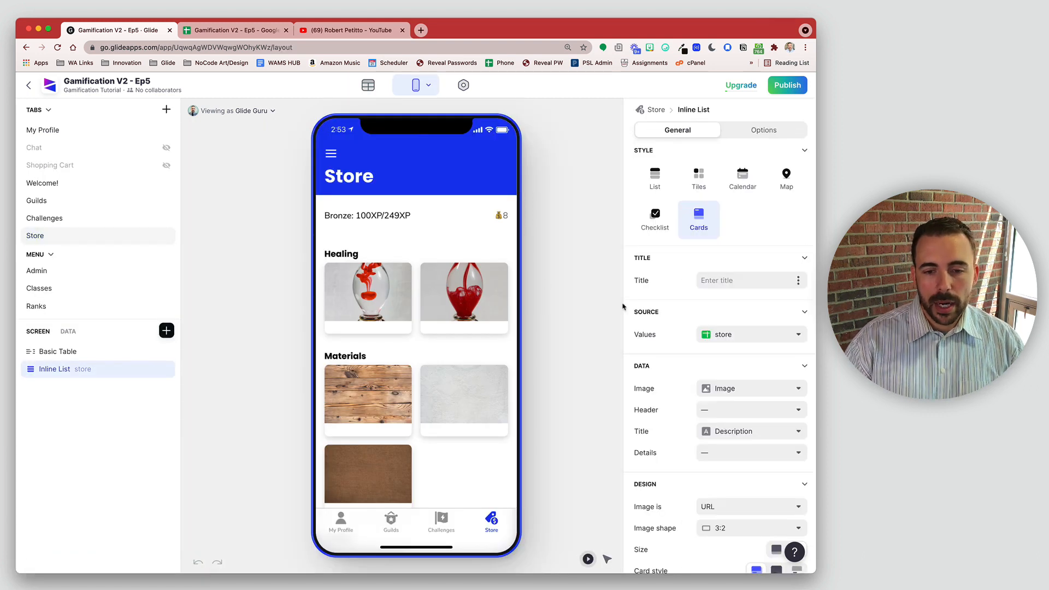
pyautogui.click(743, 415)
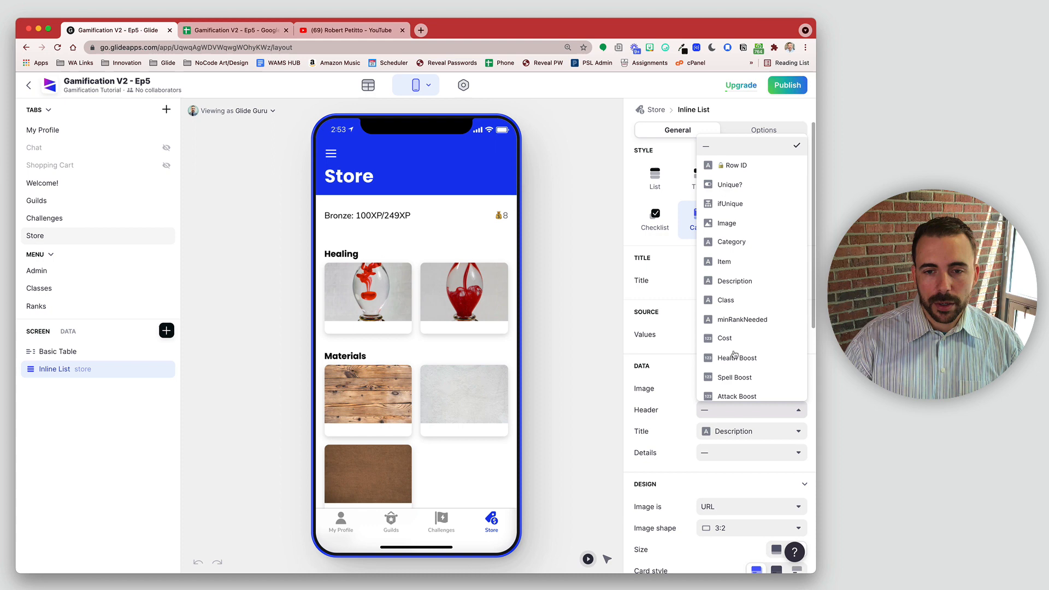
pyautogui.click(733, 181)
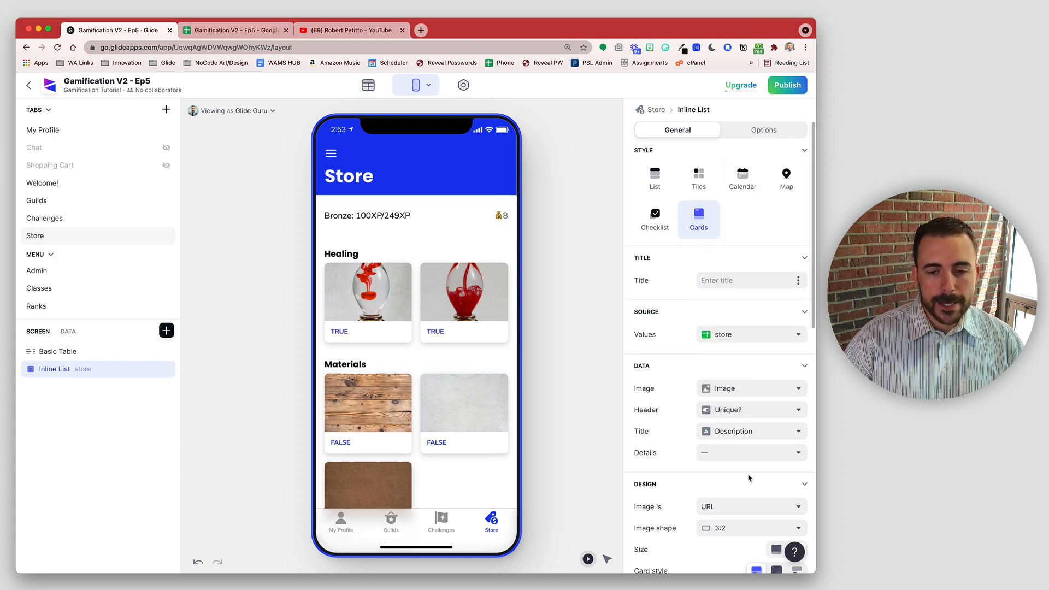
# Clear the title of the store cards and set their details to the Item column.
pyautogui.click(729, 434)
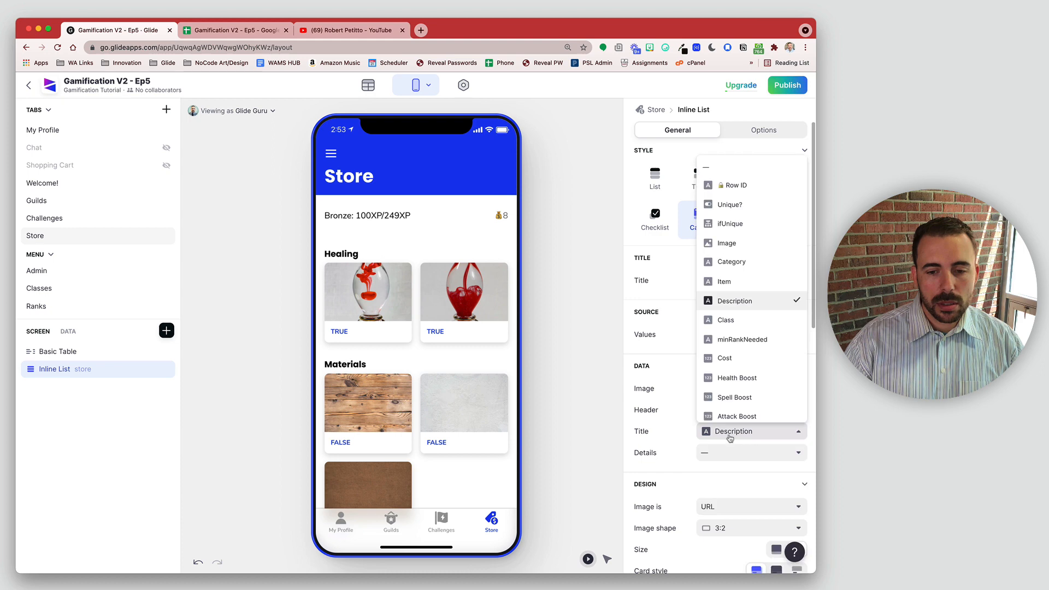
pyautogui.click(729, 166)
pyautogui.click(726, 453)
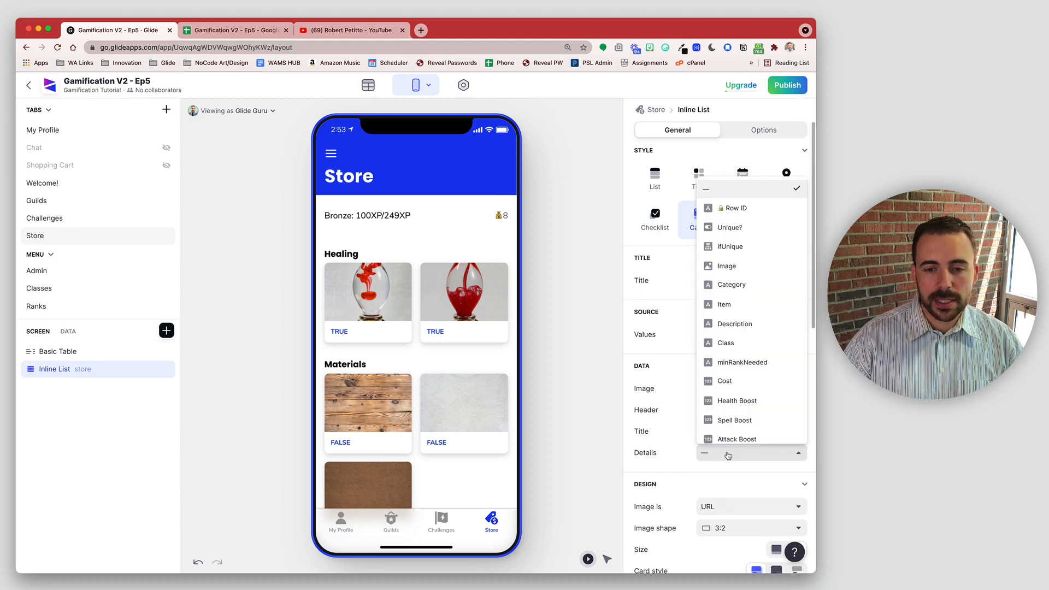
pyautogui.click(735, 300)
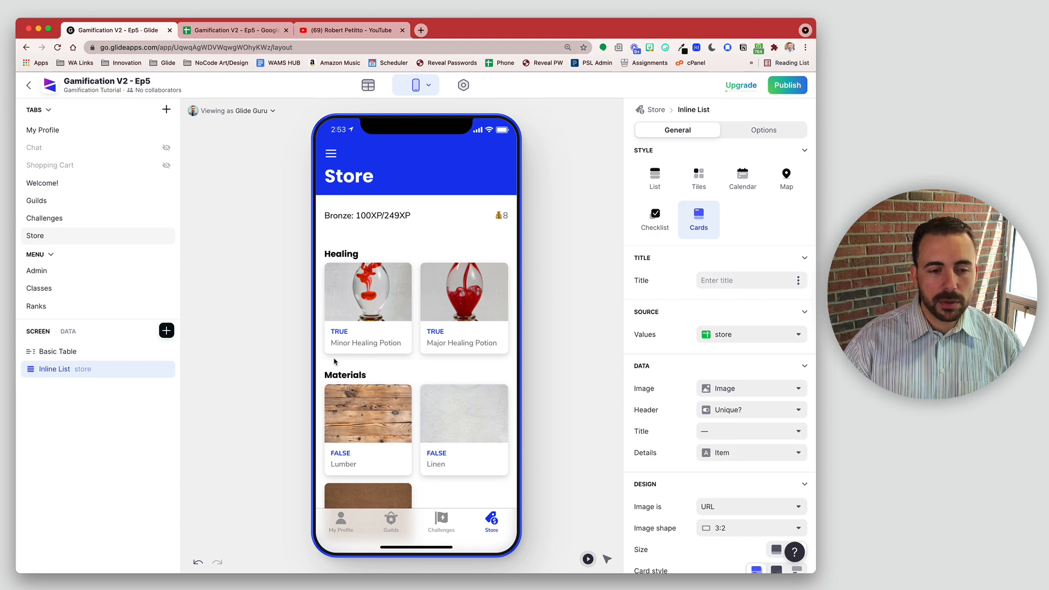
pyautogui.scroll(-5, 459, 349)
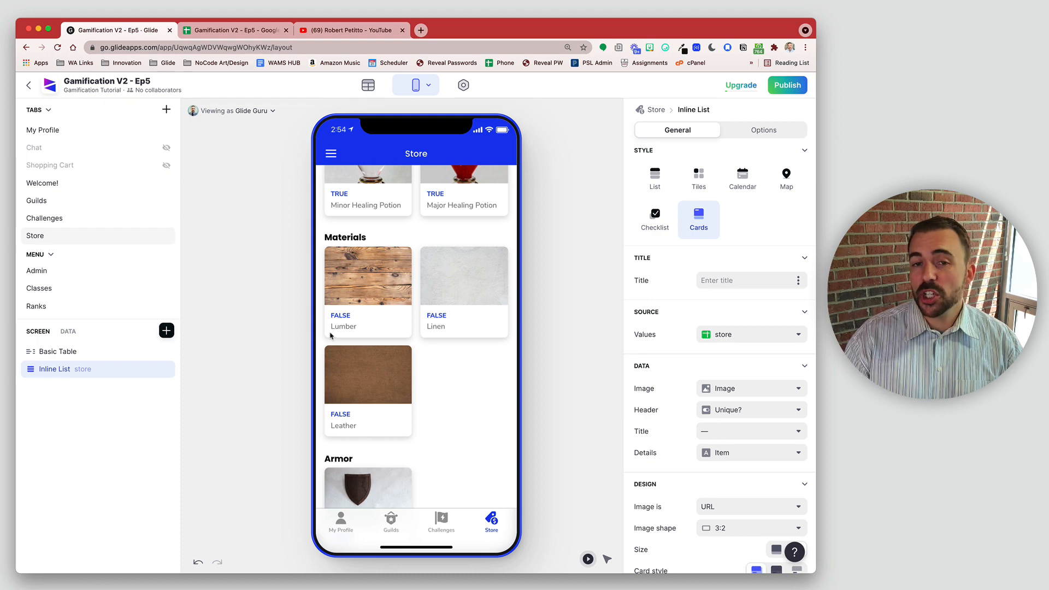
# Examine which store table items have a minimum rank in the minRankNeeded column.
pyautogui.click(368, 85)
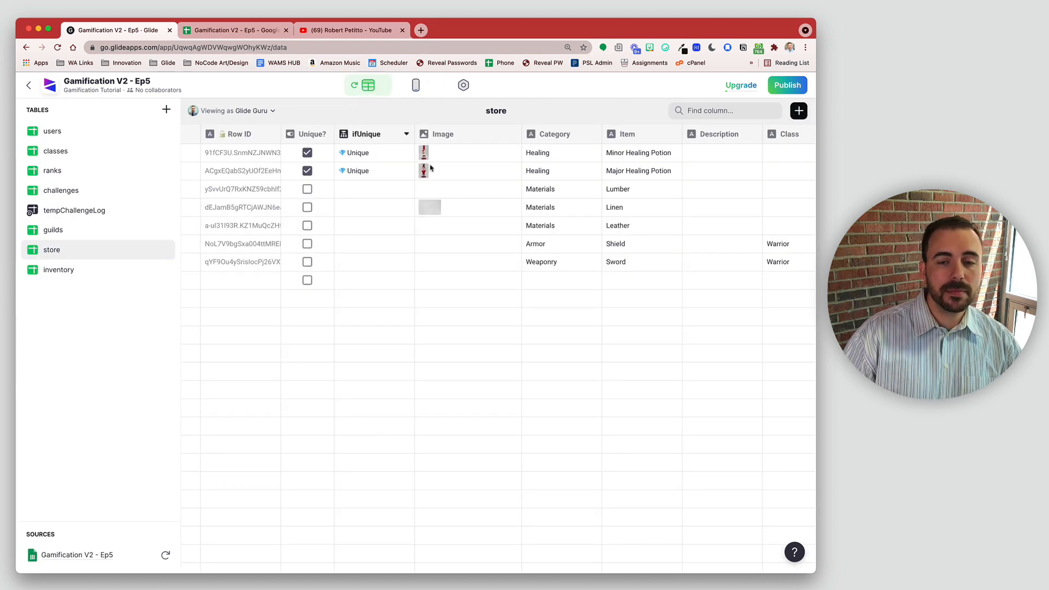
pyautogui.hscroll(10, 493, 206)
pyautogui.hscroll(-4, 484, 206)
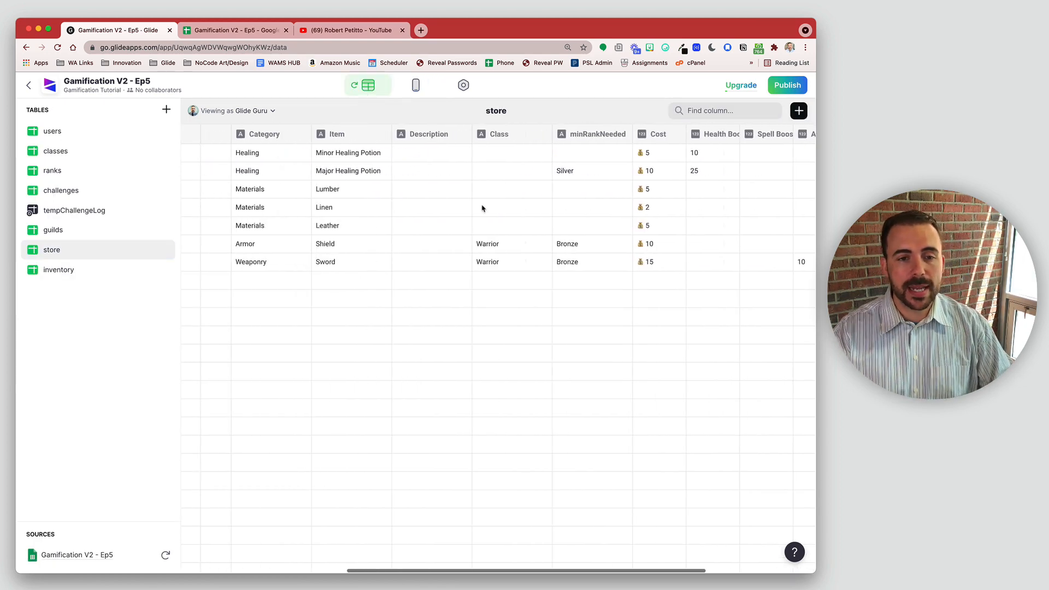
pyautogui.click(595, 135)
pyautogui.moveTo(571, 157); pyautogui.dragTo(576, 264)
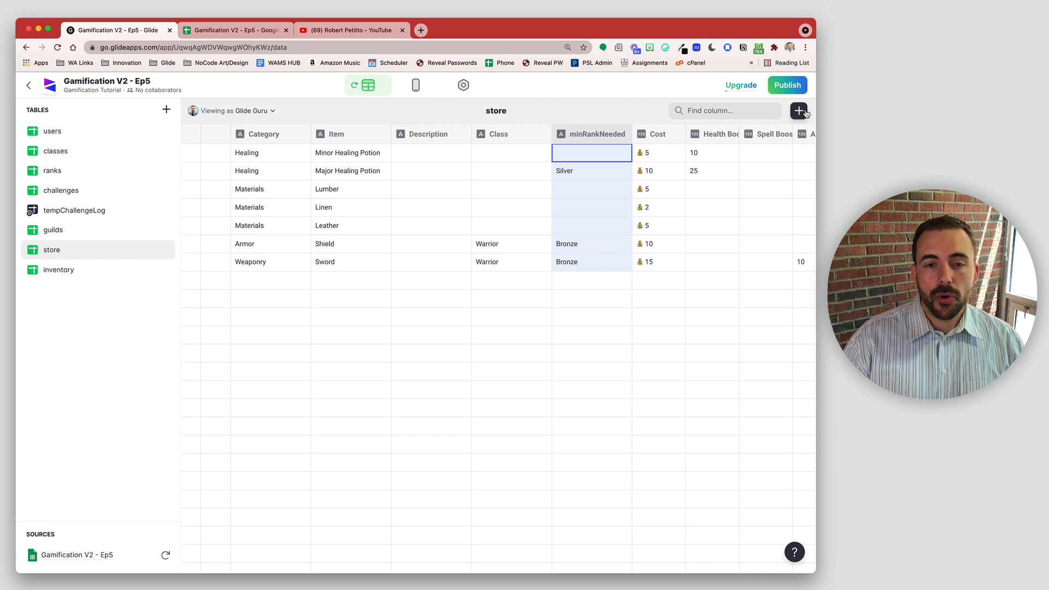
pyautogui.moveTo(576, 157); pyautogui.dragTo(575, 263)
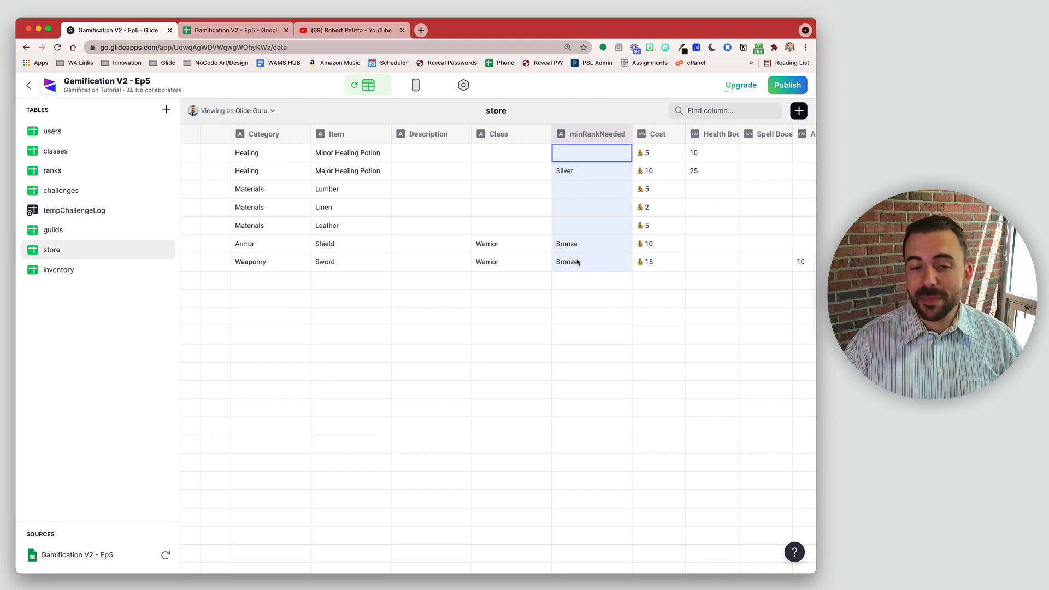
pyautogui.click(574, 264)
pyautogui.click(572, 251)
pyautogui.click(572, 175)
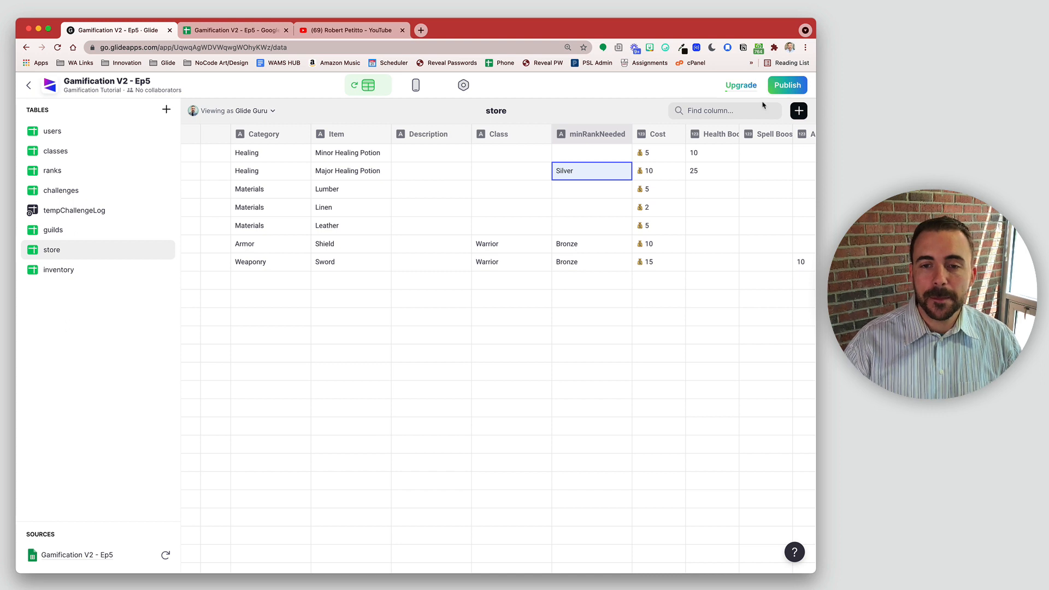
# Add a new column named rel_rank to the store table as a Relation column.
pyautogui.click(798, 111)
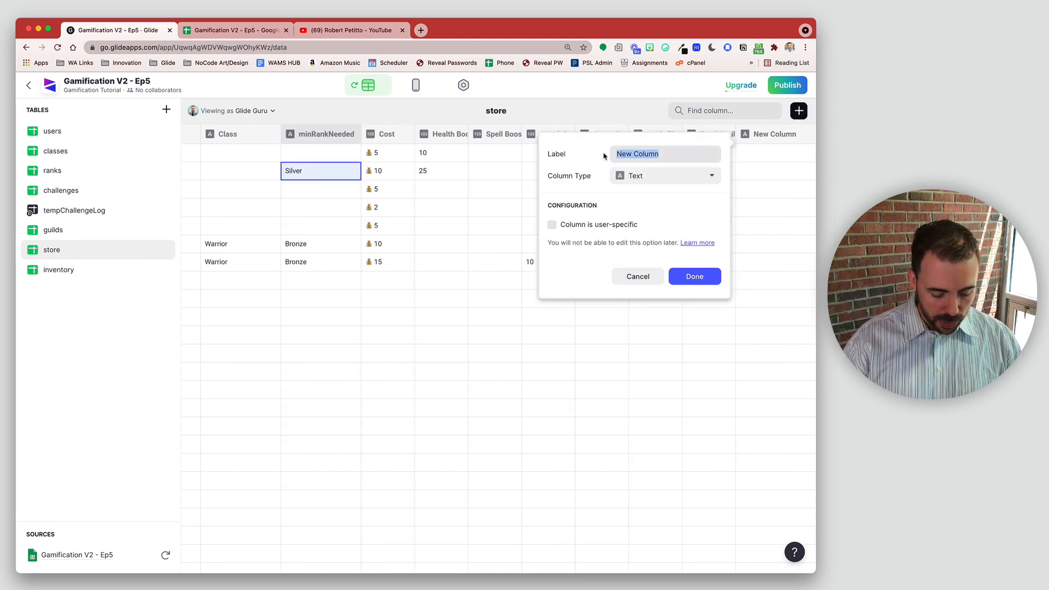
pyautogui.write('rel')
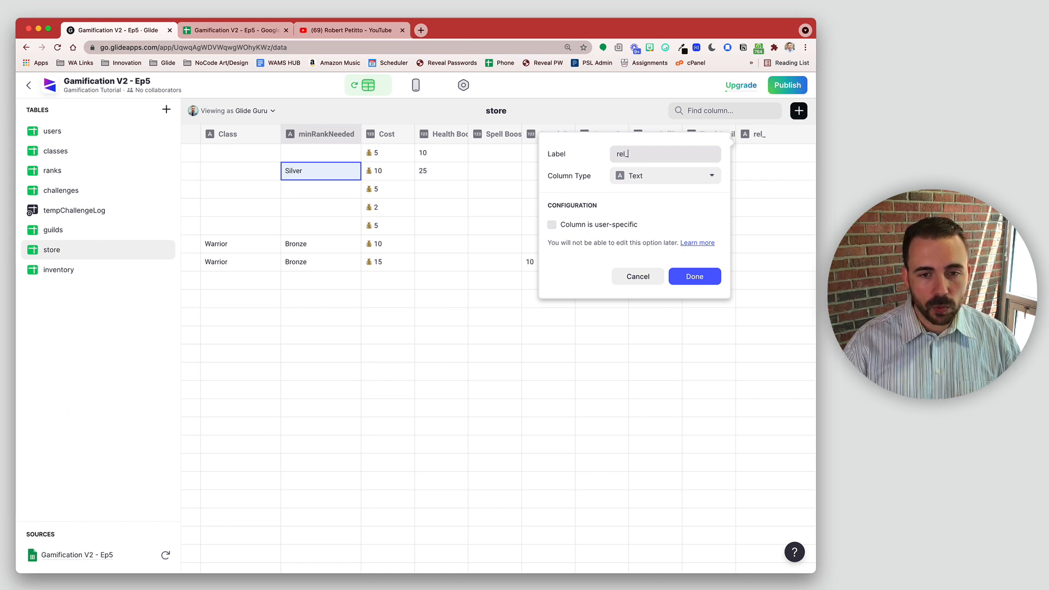
pyautogui.write('_rank')
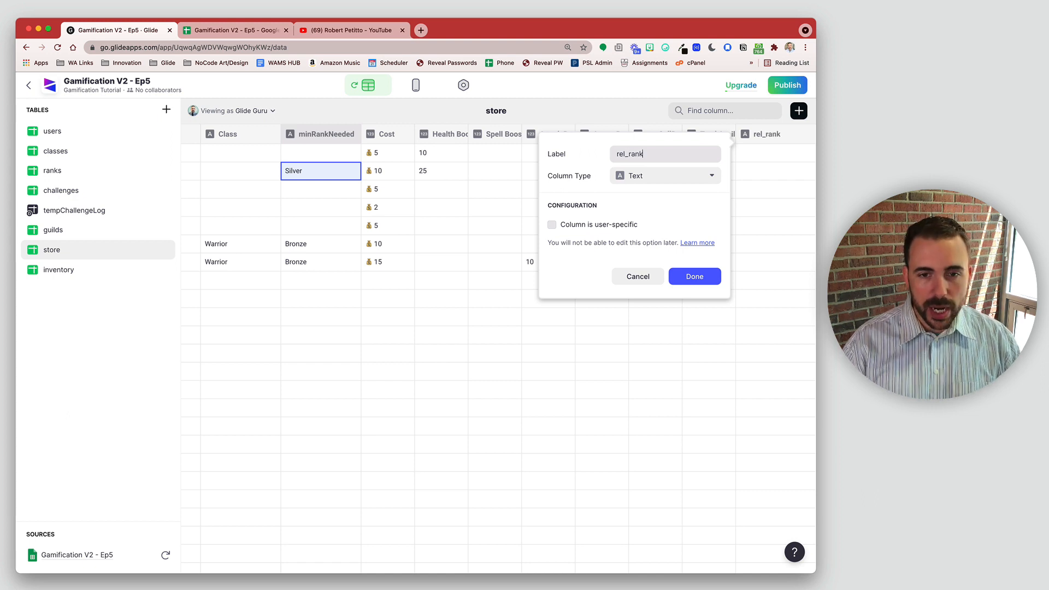
pyautogui.click(626, 176)
pyautogui.click(644, 213)
# Relate minRankNeeded to Rank in the ranks table, save rel_rank, and move it directly after minRankNeeded.
pyautogui.click(634, 227)
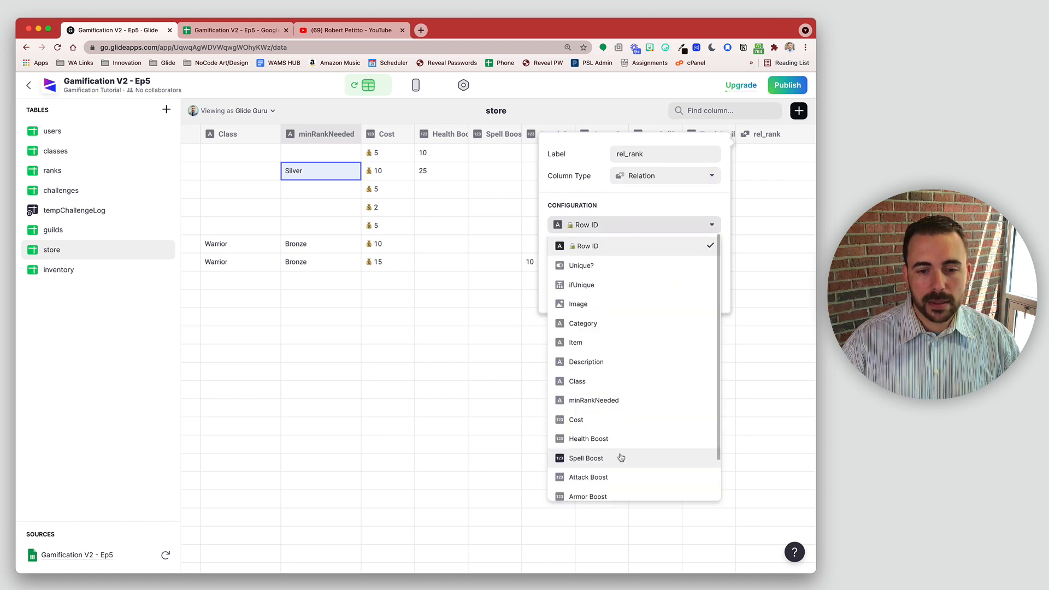
pyautogui.scroll(-2, 619, 406)
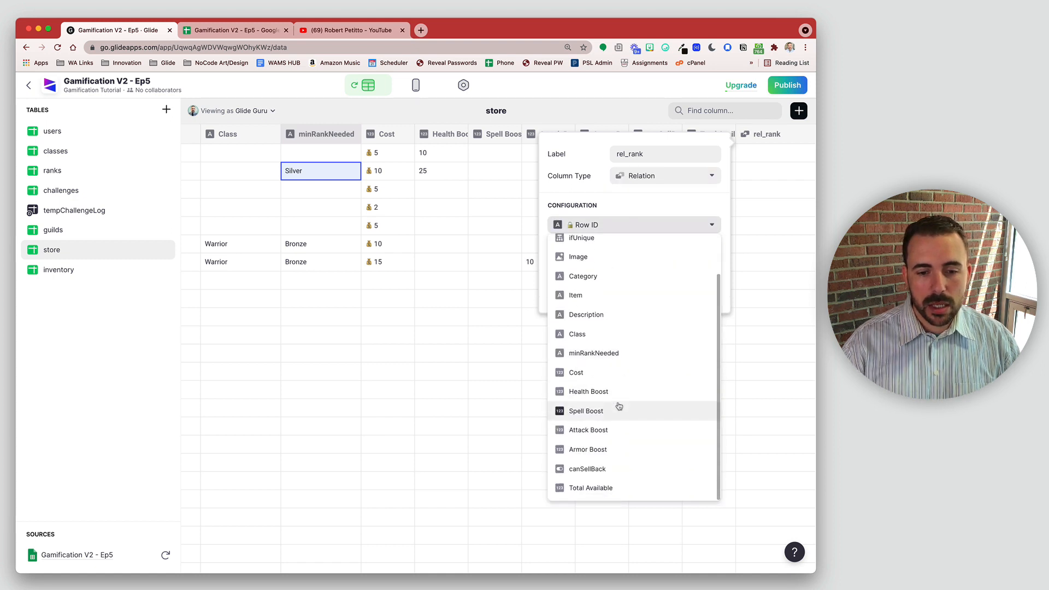
pyautogui.scroll(2, 619, 406)
pyautogui.click(618, 403)
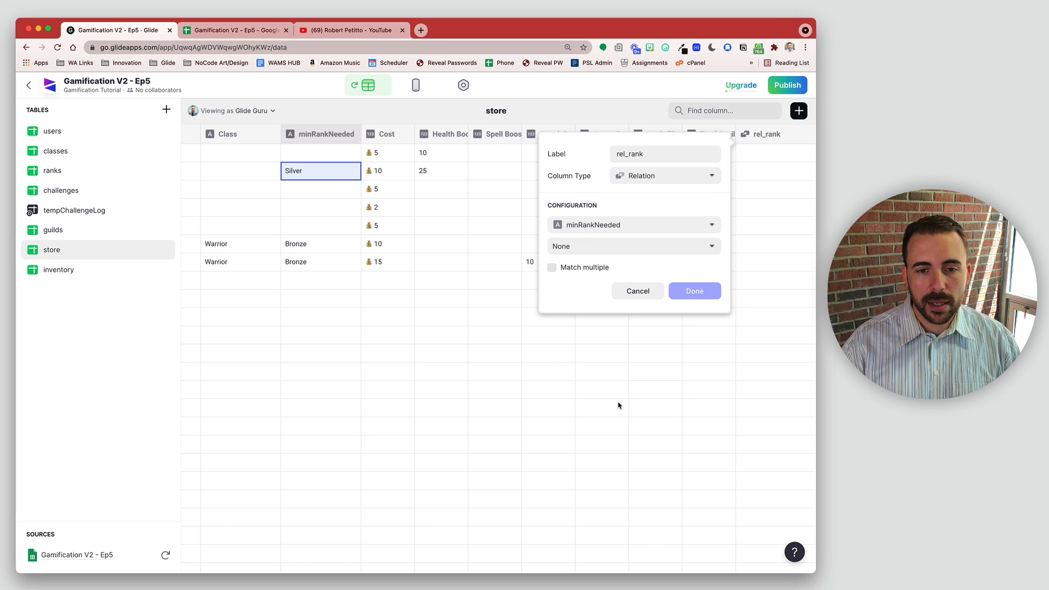
pyautogui.click(617, 248)
pyautogui.moveTo(570, 311)
pyautogui.click(498, 311)
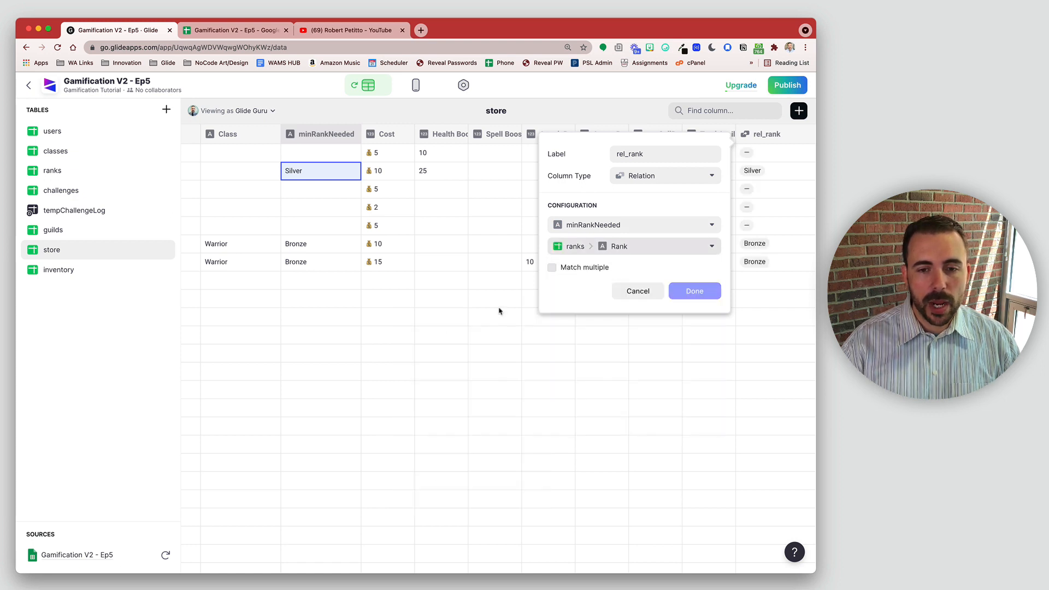
pyautogui.click(695, 291)
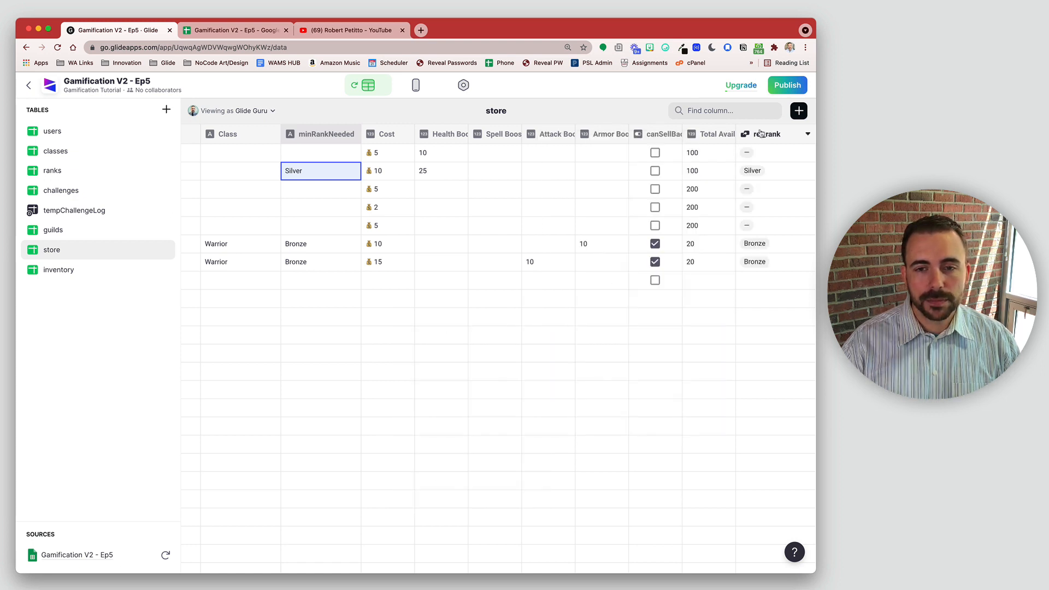
pyautogui.moveTo(762, 134); pyautogui.dragTo(384, 129)
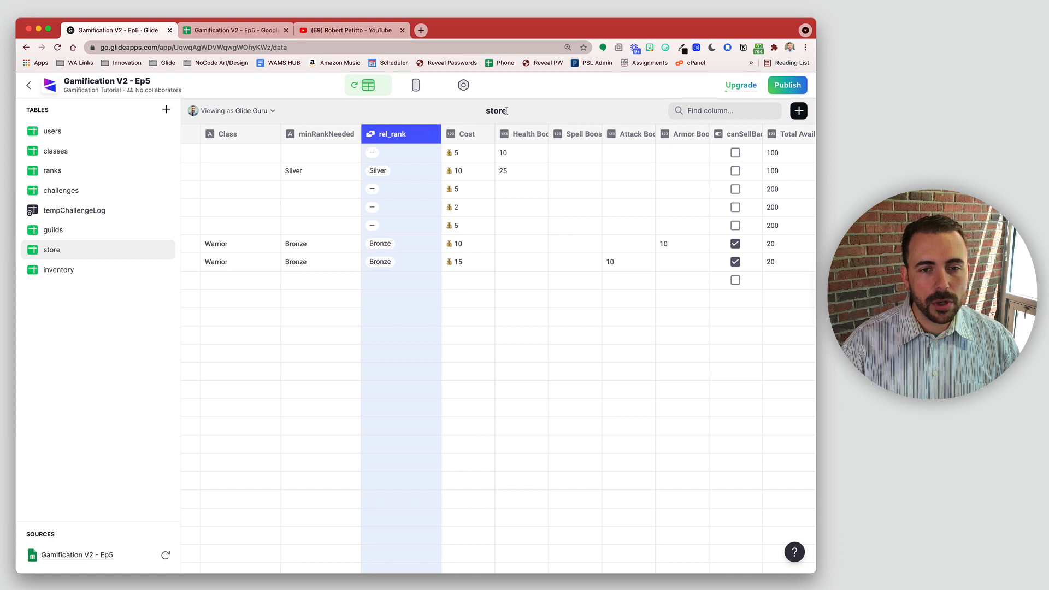
# Add a new column named minXPNeeded to the store table as a Lookup column.
pyautogui.click(799, 111)
pyautogui.write('mi')
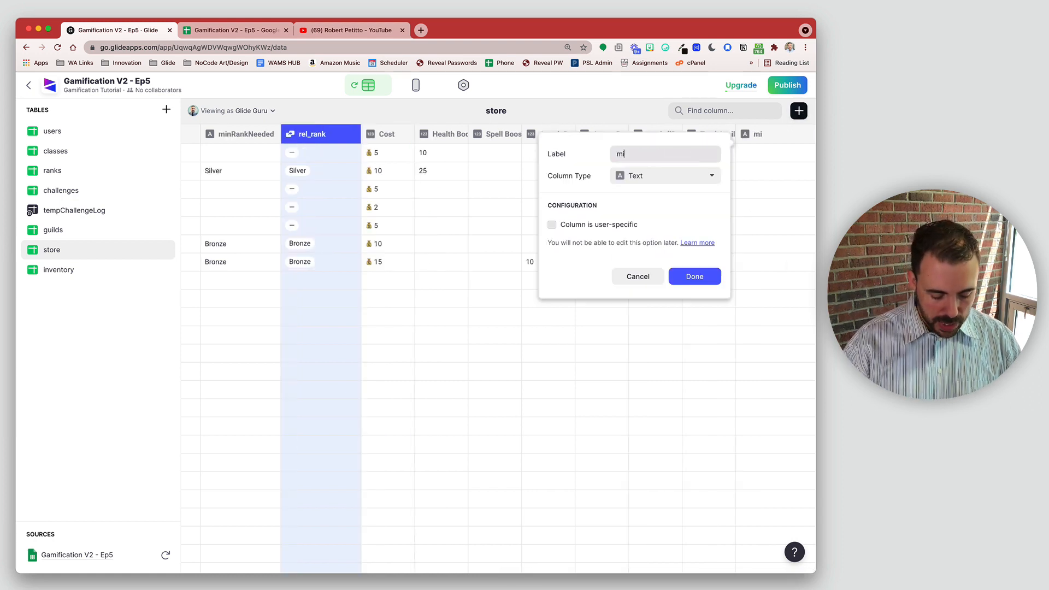
pyautogui.write('nXPNeeded')
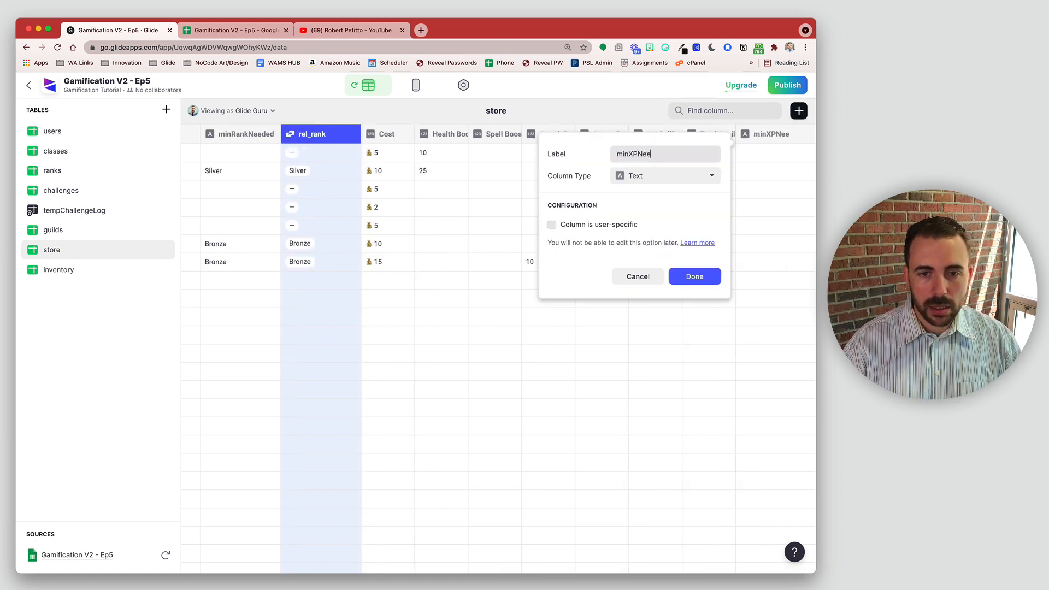
pyautogui.click(656, 180)
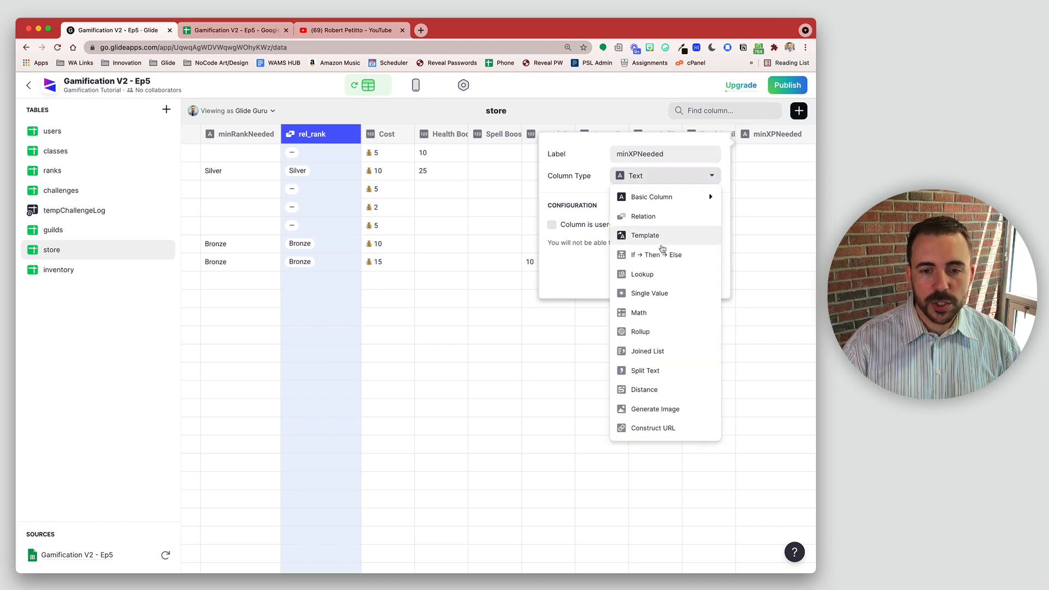
pyautogui.click(657, 273)
# Look up Points Min through rel_rank, save the minXPNeeded column, and move it directly after rel_rank.
pyautogui.click(614, 221)
pyautogui.moveTo(602, 247)
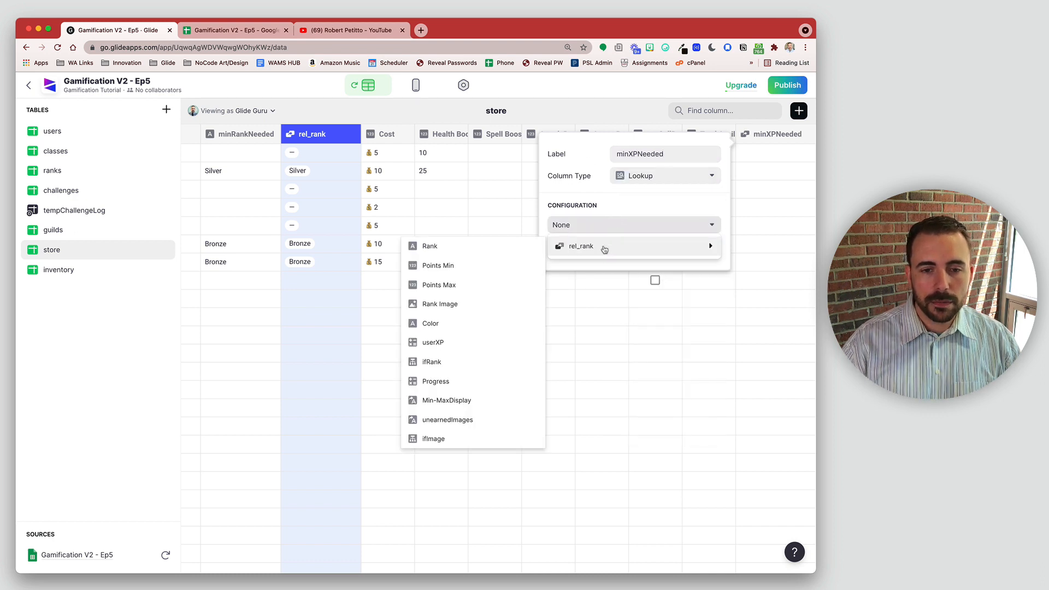
pyautogui.click(457, 267)
pyautogui.click(717, 245)
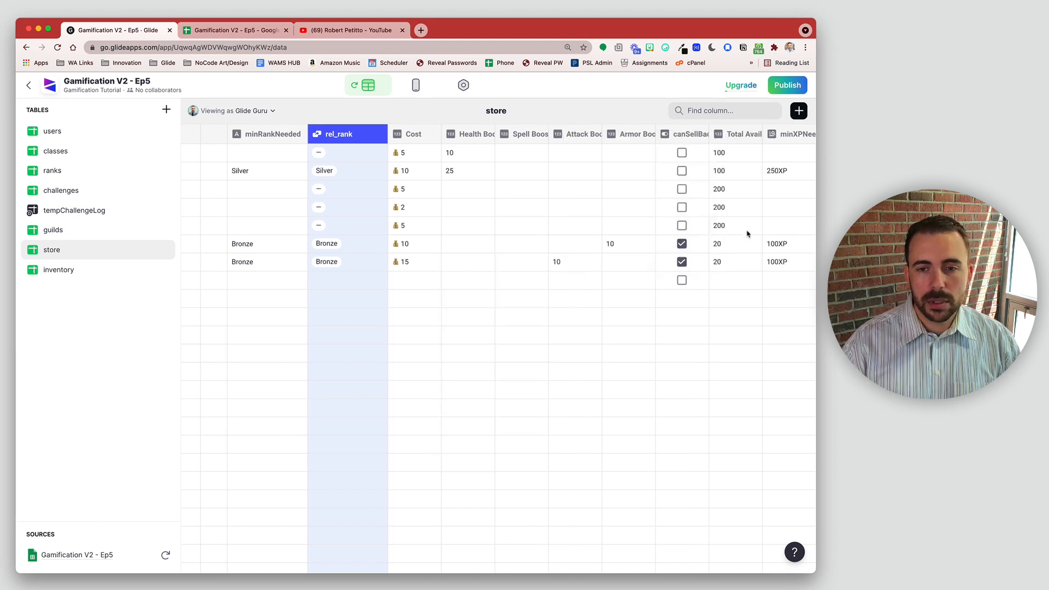
pyautogui.moveTo(791, 136); pyautogui.dragTo(414, 141)
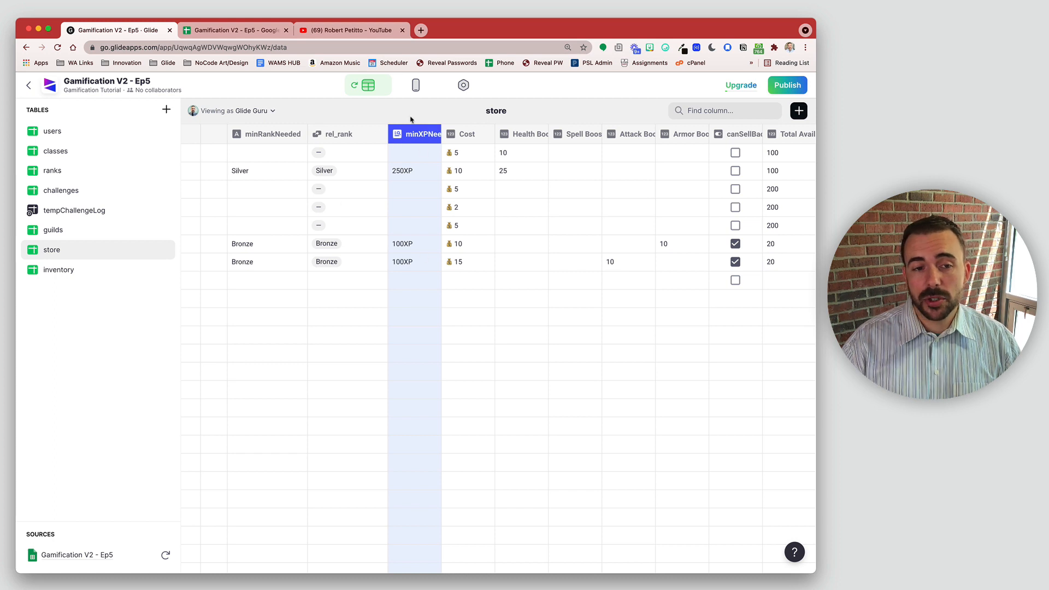
# Add a new column named canPurchase(rank) to the store table as an If → Then → Else column.
pyautogui.click(799, 110)
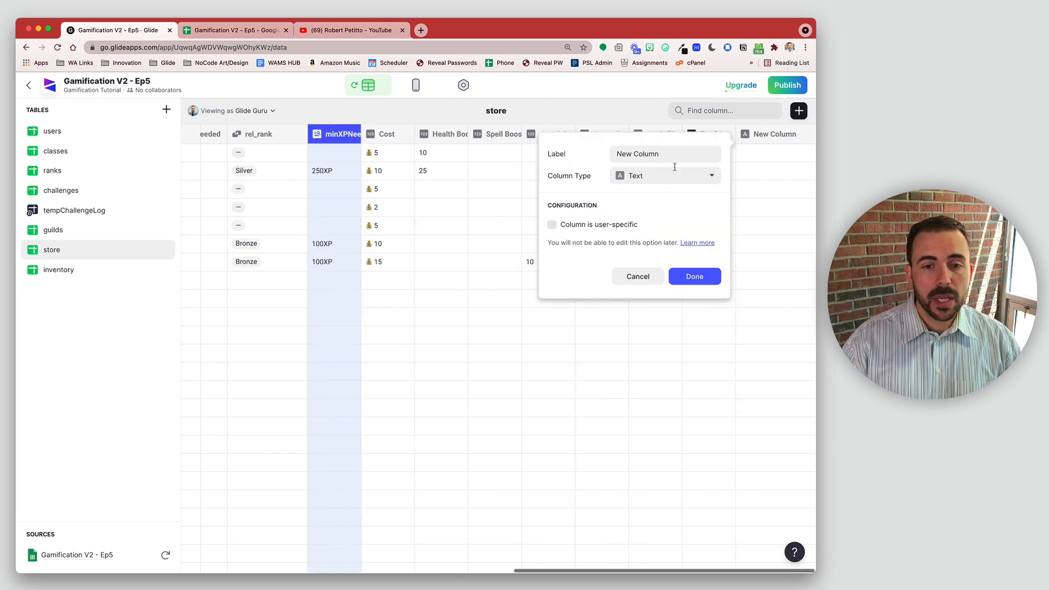
pyautogui.write('canPur')
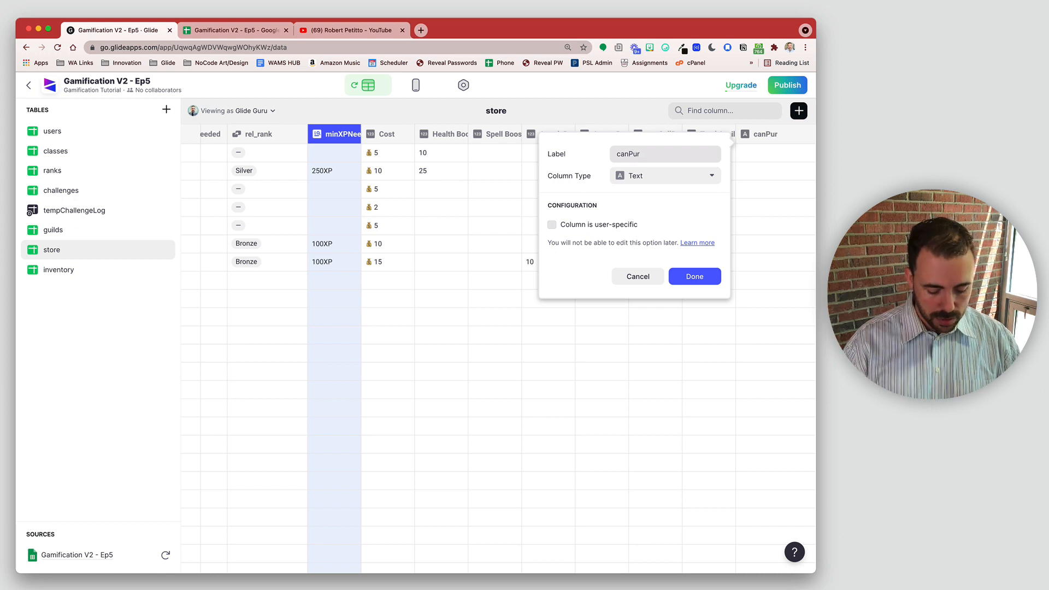
pyautogui.write('chase(r')
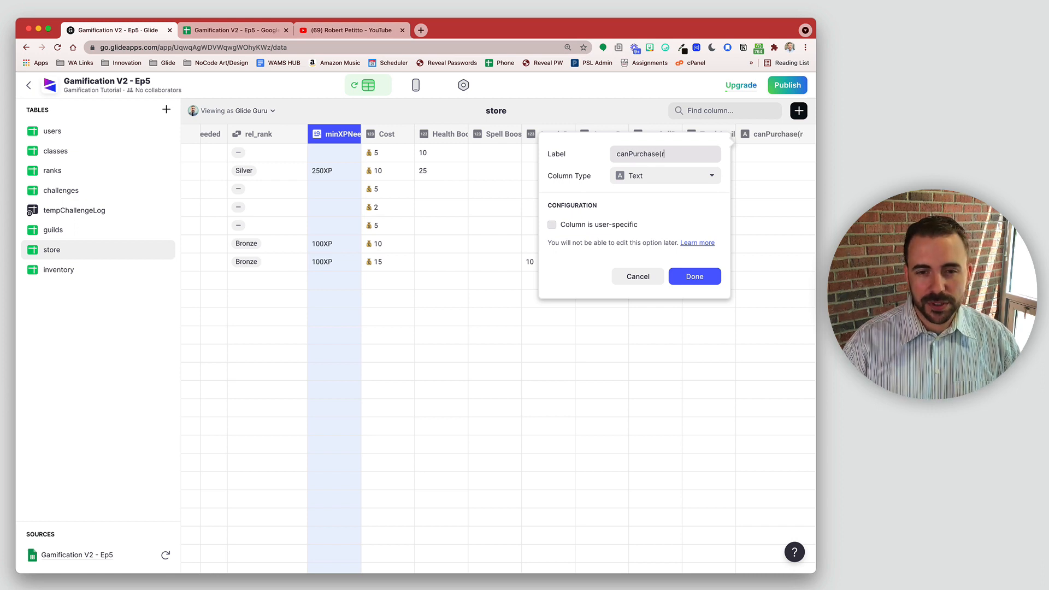
pyautogui.write('ank)')
pyautogui.click(653, 181)
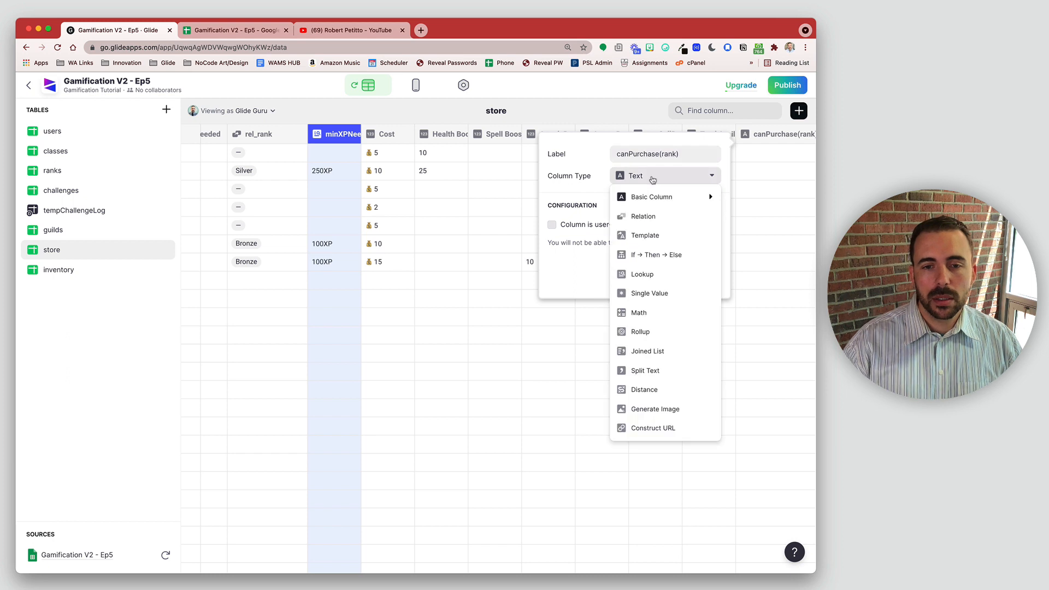
pyautogui.click(662, 254)
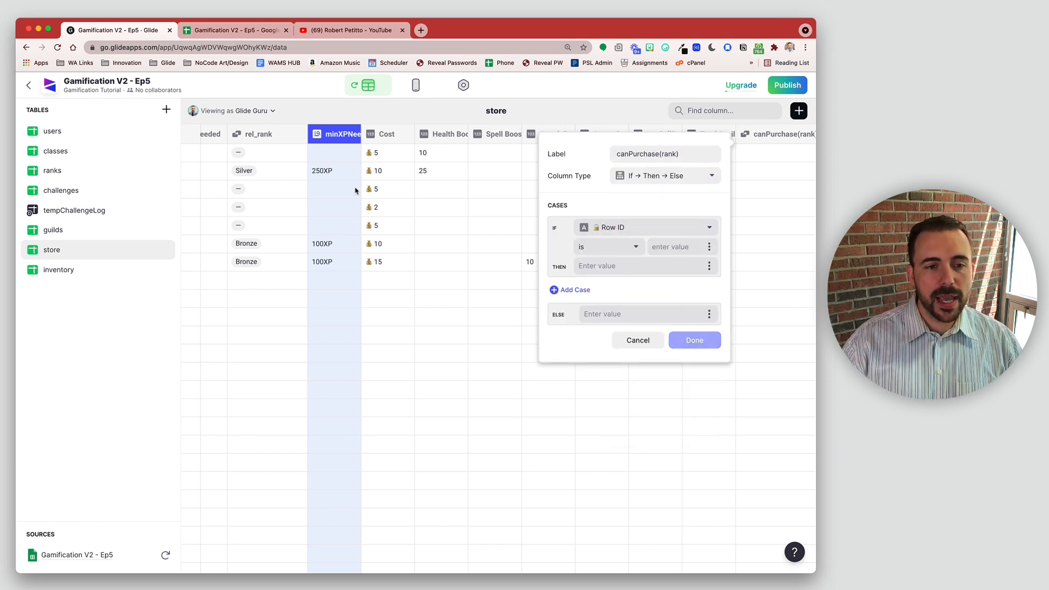
# Set the first canPurchase(rank) case to return true if minXPNeeded is empty.
pyautogui.click(630, 229)
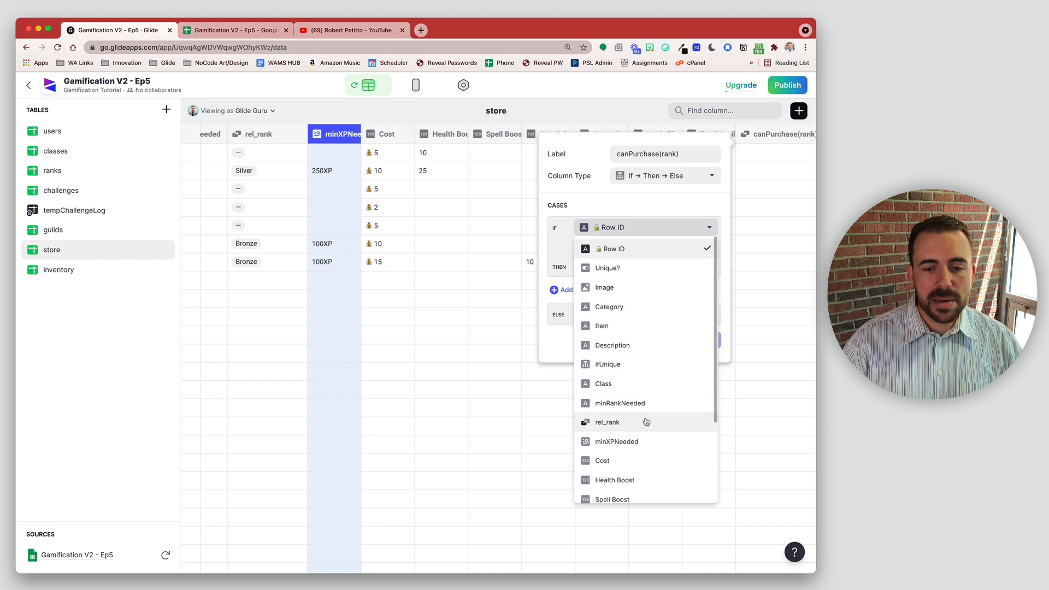
pyautogui.click(617, 441)
pyautogui.click(601, 247)
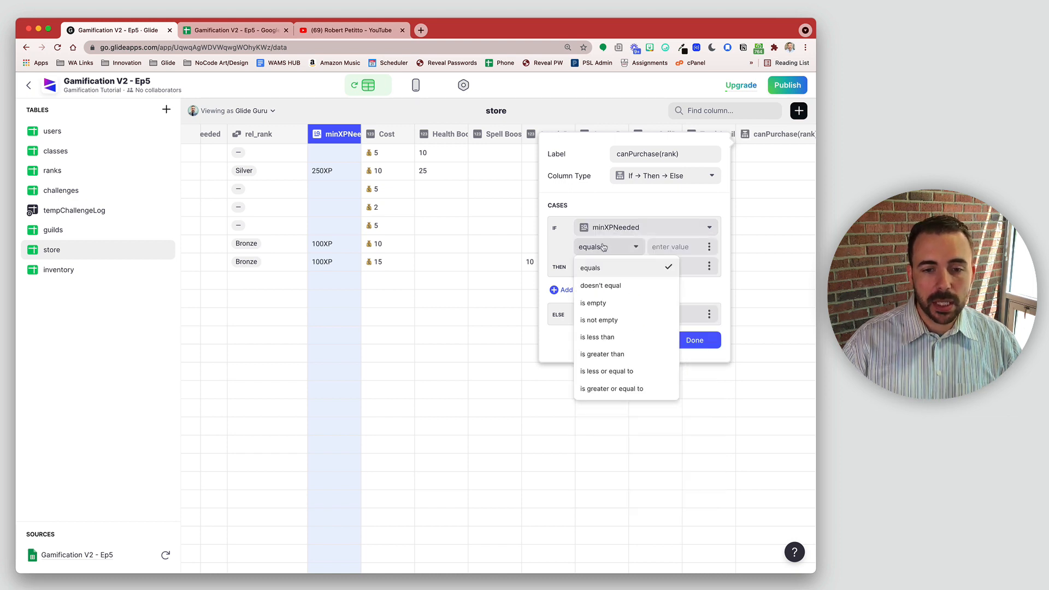
pyautogui.click(609, 303)
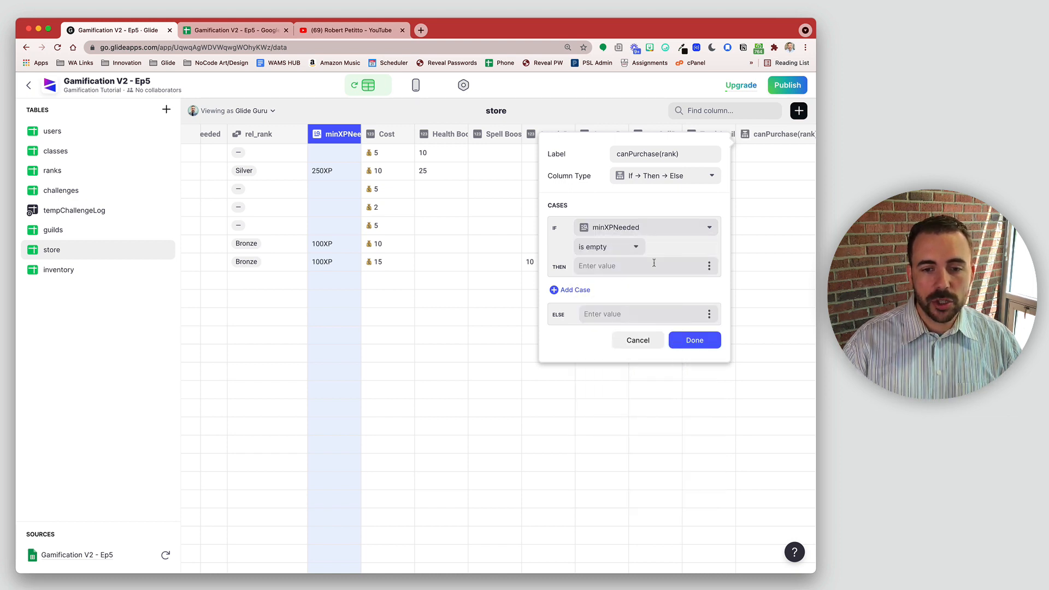
pyautogui.write('true')
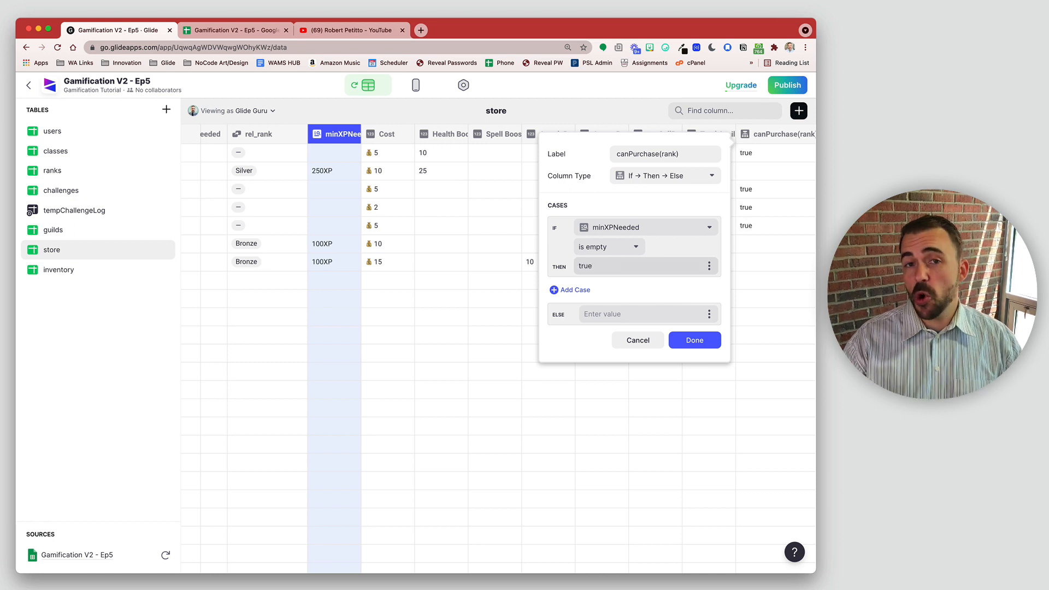
# Add a second case returning true if minXPNeeded is less than or equal to the user's XP.
pyautogui.click(576, 292)
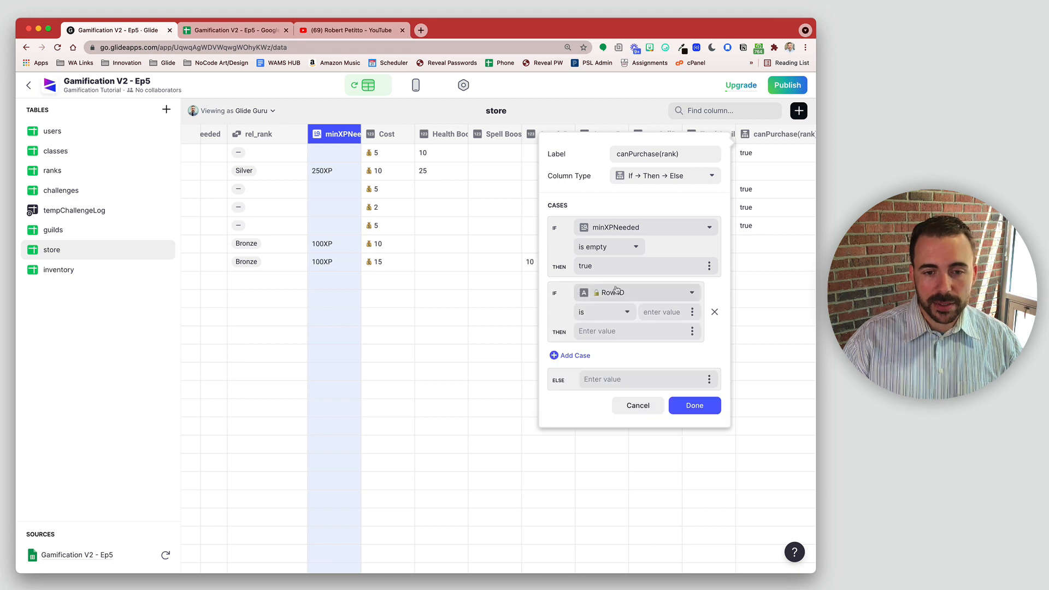
pyautogui.click(619, 291)
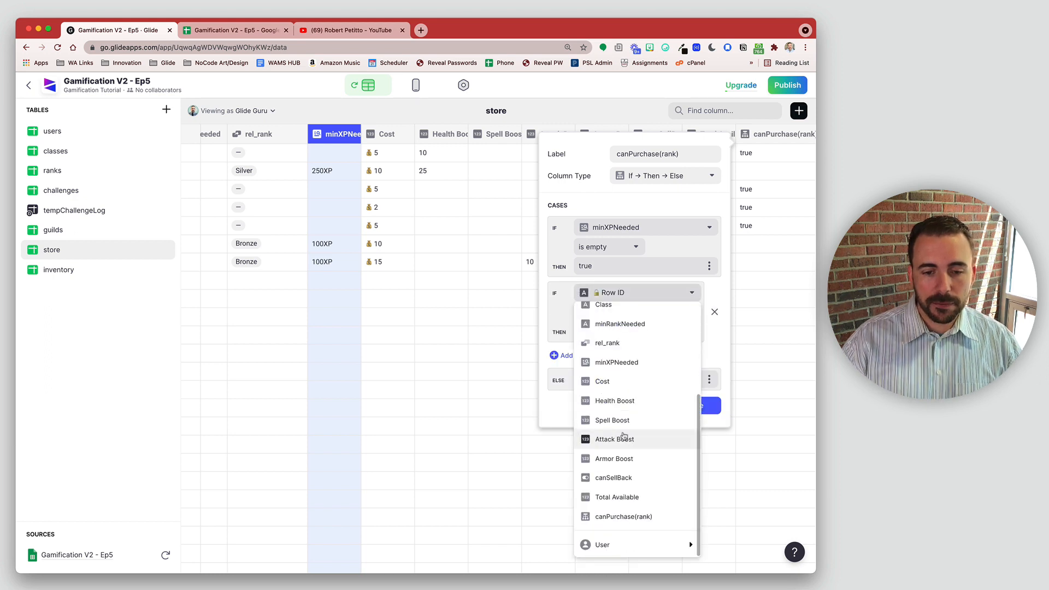
pyautogui.click(616, 362)
pyautogui.click(608, 312)
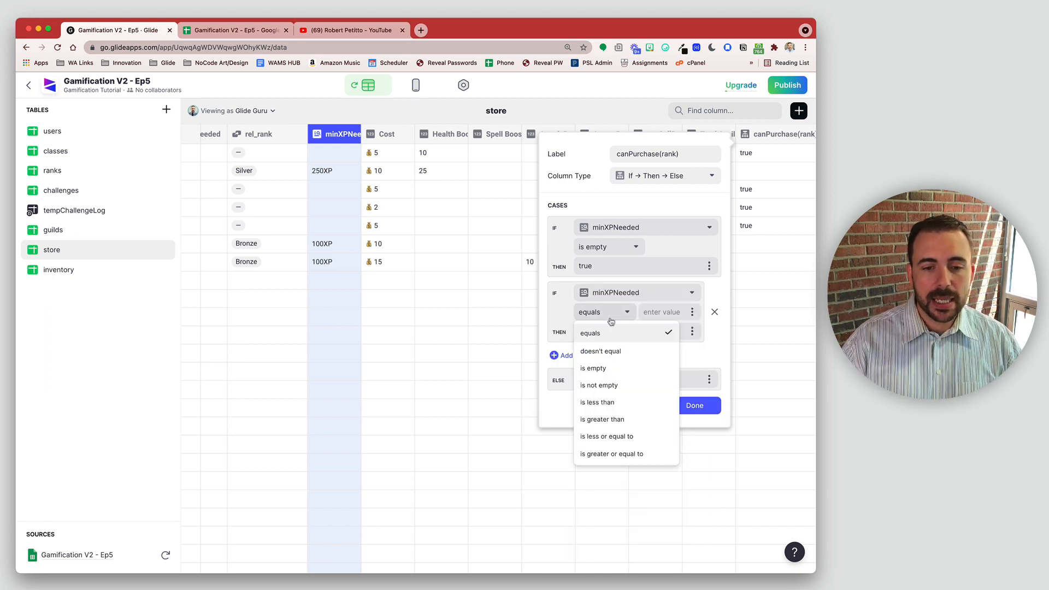
pyautogui.click(627, 439)
pyautogui.click(691, 311)
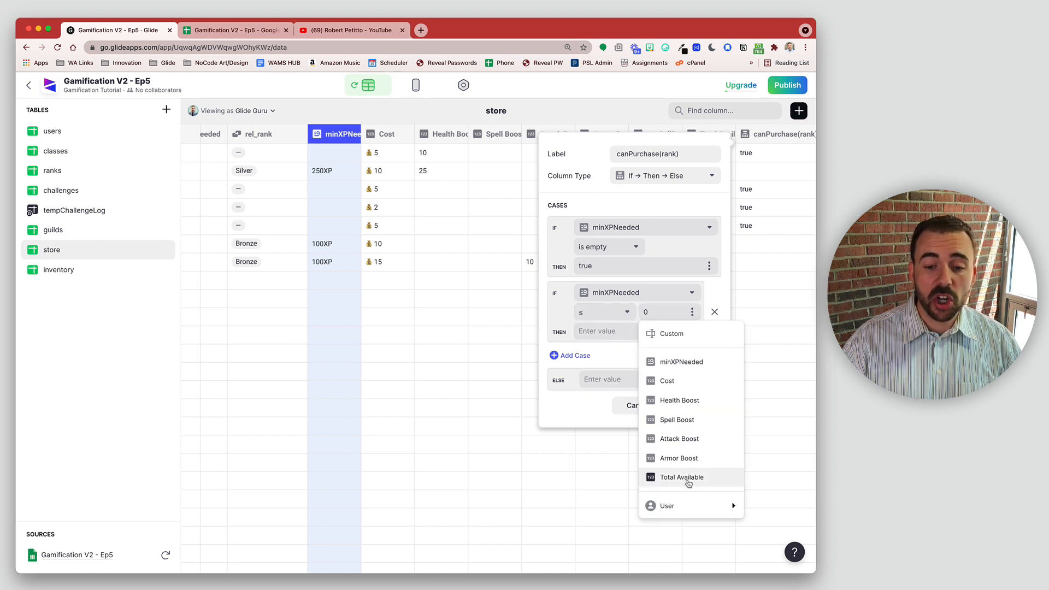
pyautogui.moveTo(679, 505)
pyautogui.click(531, 393)
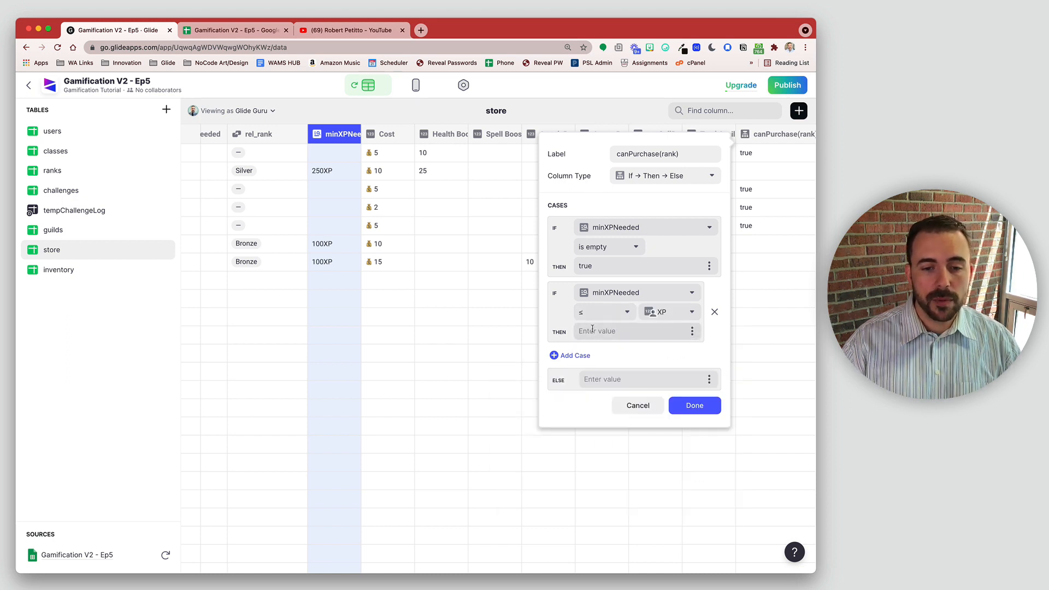
pyautogui.click(599, 330)
pyautogui.write('true')
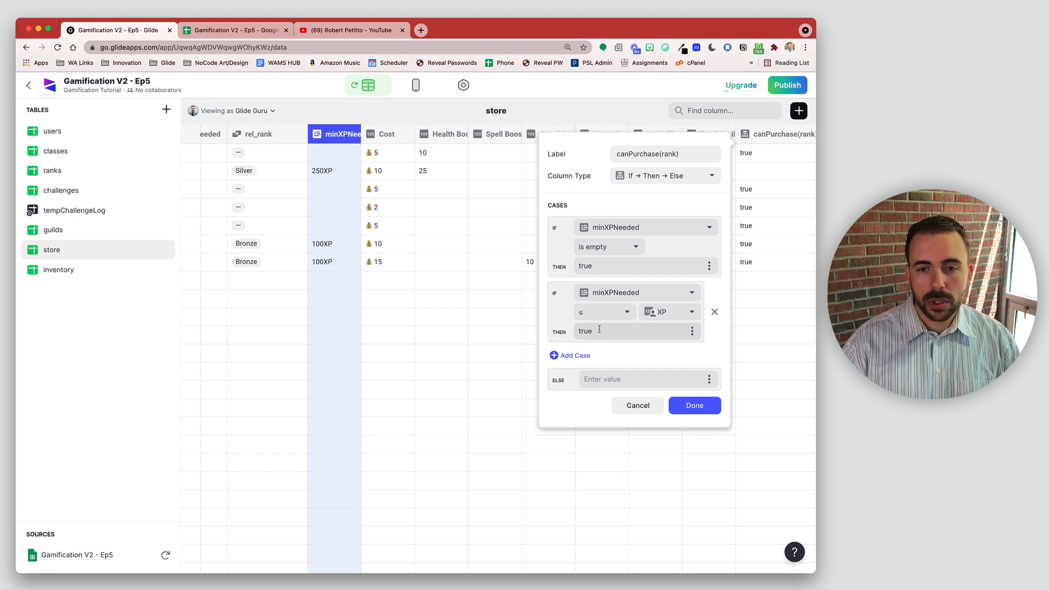
# Set the else value to false, save canPurchase(rank), and move the column directly after minXPNeeded.
pyautogui.click(612, 379)
pyautogui.write('false')
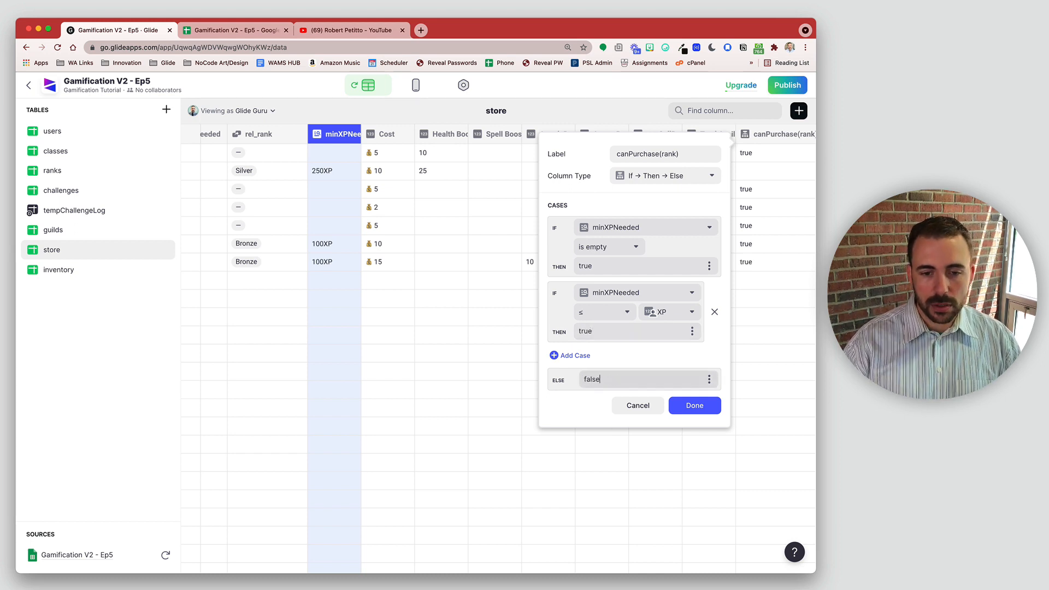
pyautogui.click(683, 405)
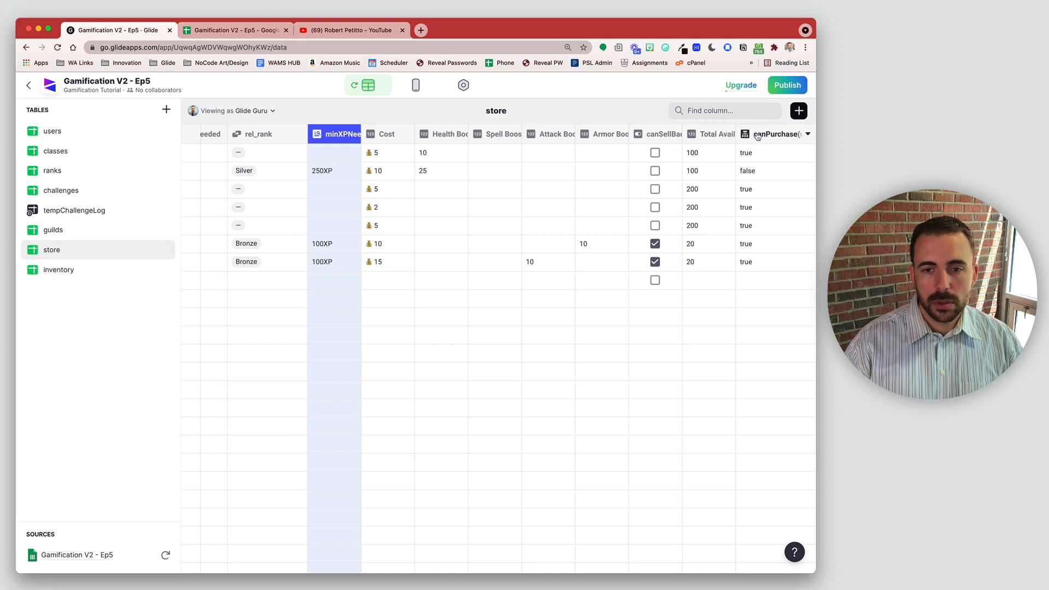
pyautogui.moveTo(781, 134); pyautogui.dragTo(394, 144)
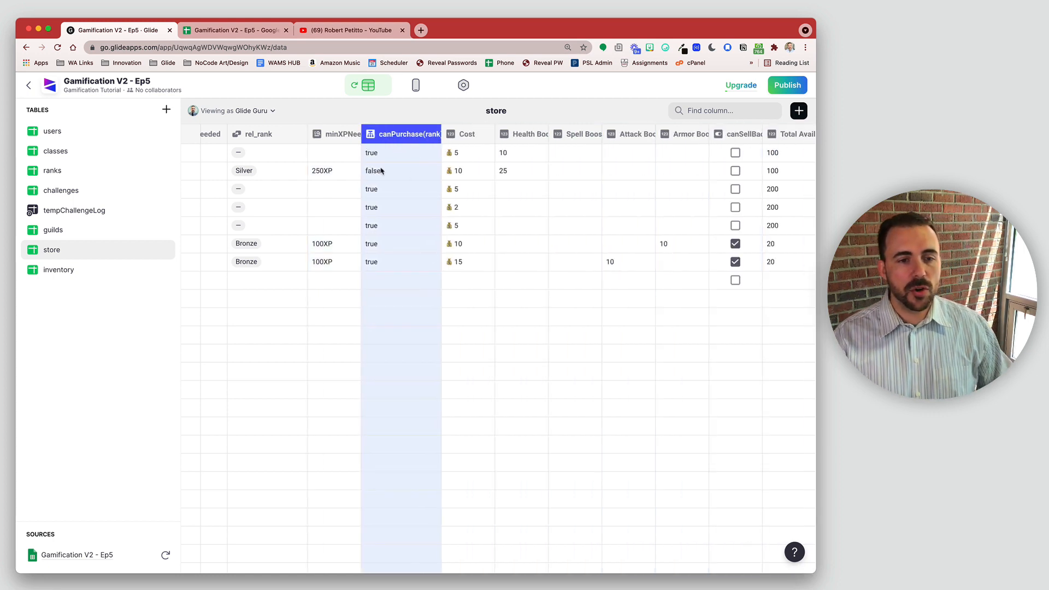
# Compare the canPurchase(rank) results with each item's required rank and review the Cost values in the store table.
pyautogui.click(382, 171)
pyautogui.click(267, 171)
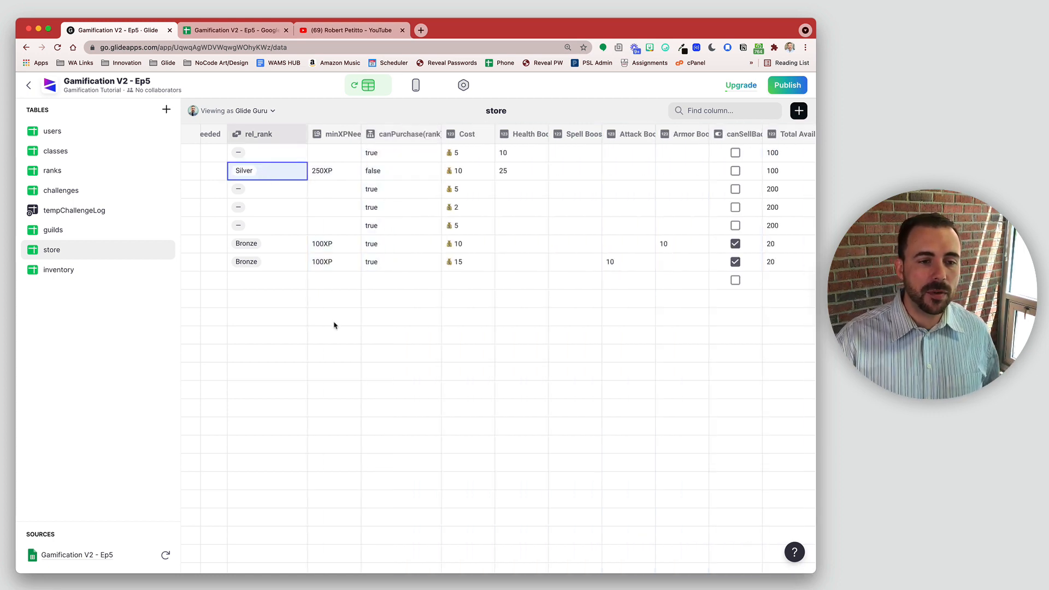
pyautogui.moveTo(276, 243); pyautogui.dragTo(280, 263)
pyautogui.moveTo(394, 246); pyautogui.dragTo(391, 262)
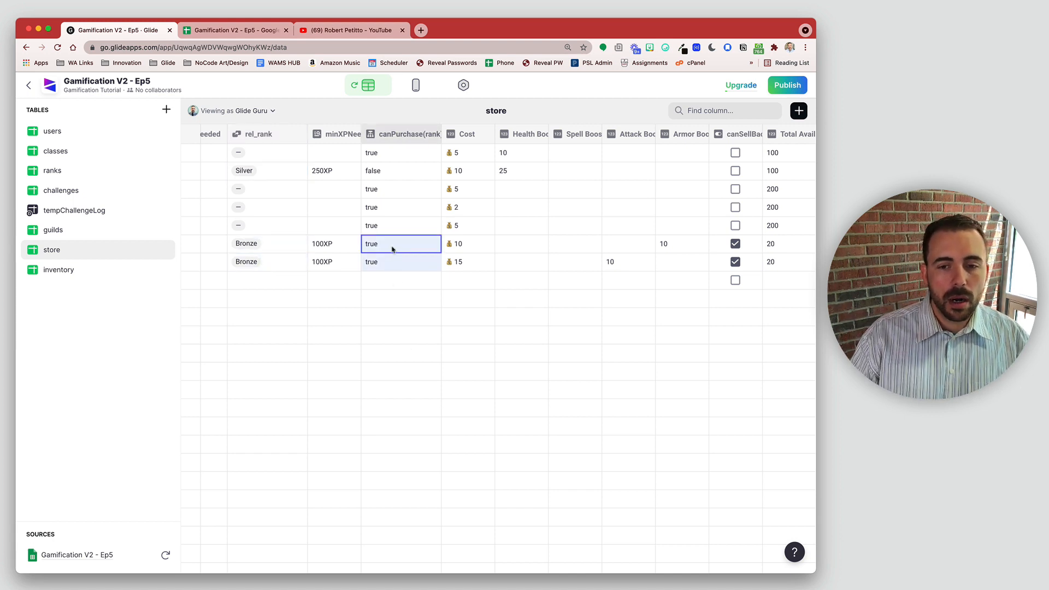
pyautogui.hscroll(-4, 392, 249)
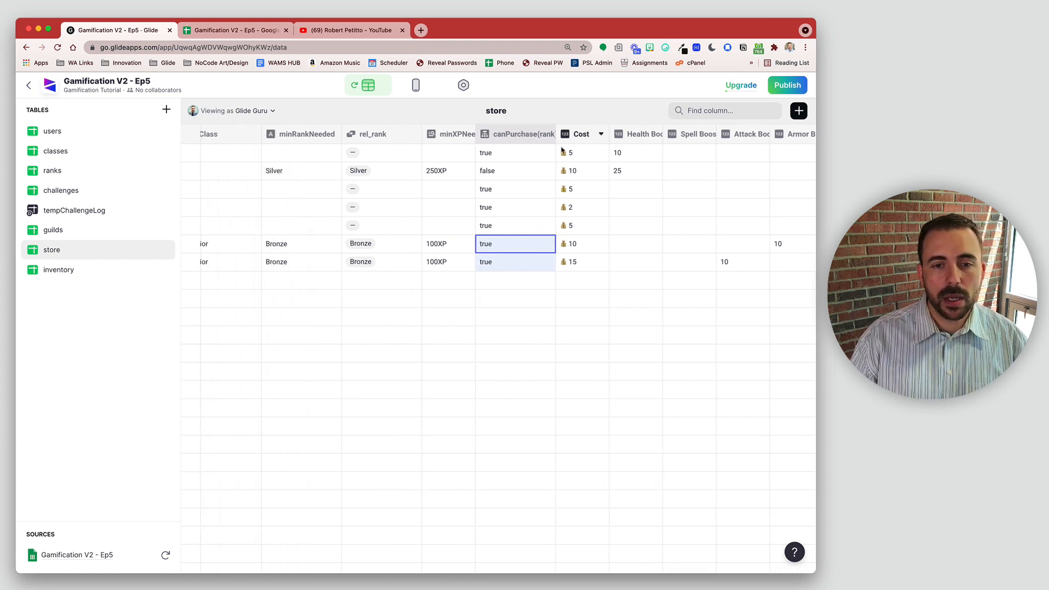
pyautogui.moveTo(581, 155); pyautogui.dragTo(590, 263)
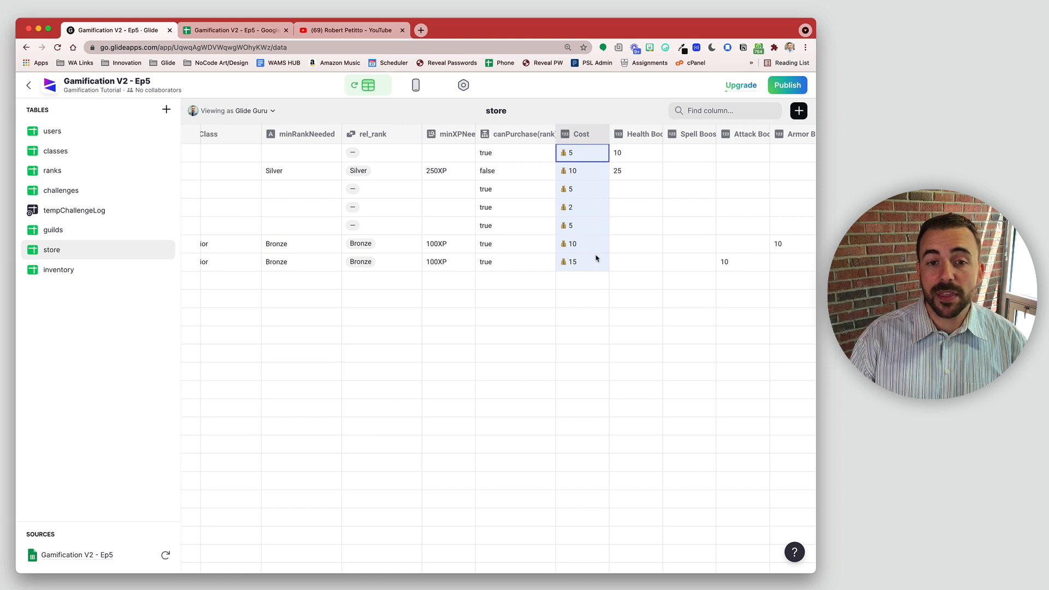
pyautogui.hscroll(3, 601, 256)
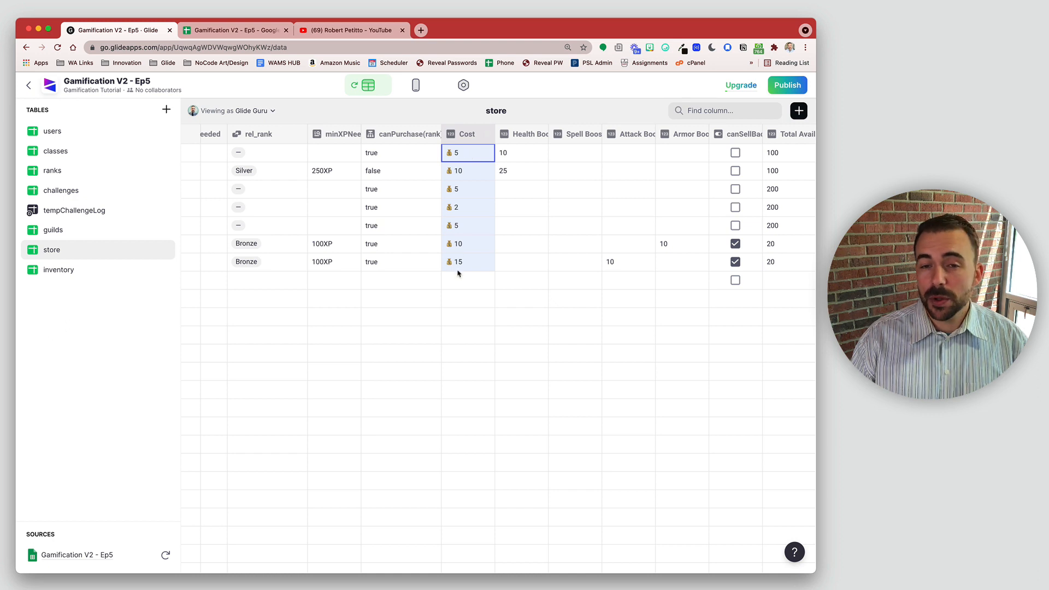
# Add a new column named currentUser to the store table as a Template column.
pyautogui.click(799, 111)
pyautogui.moveTo(690, 151); pyautogui.dragTo(568, 153)
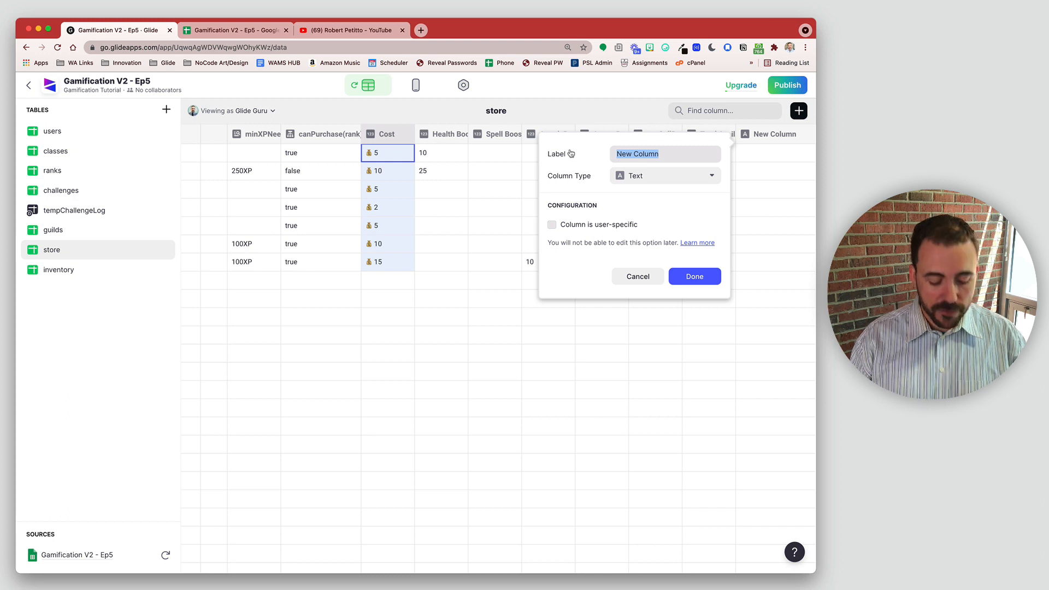
pyautogui.write('current')
pyautogui.write('User')
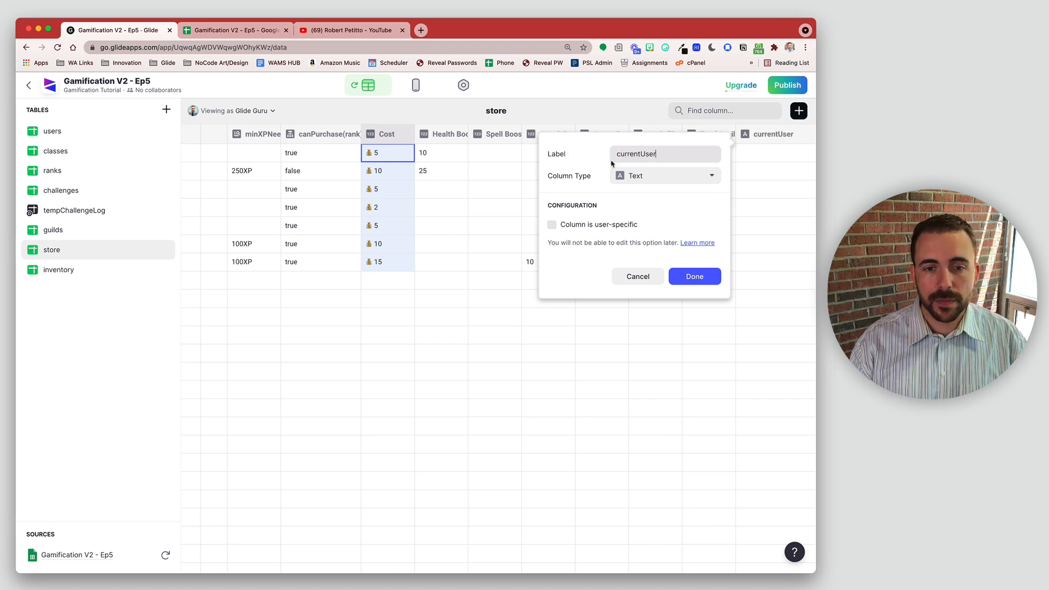
pyautogui.click(651, 175)
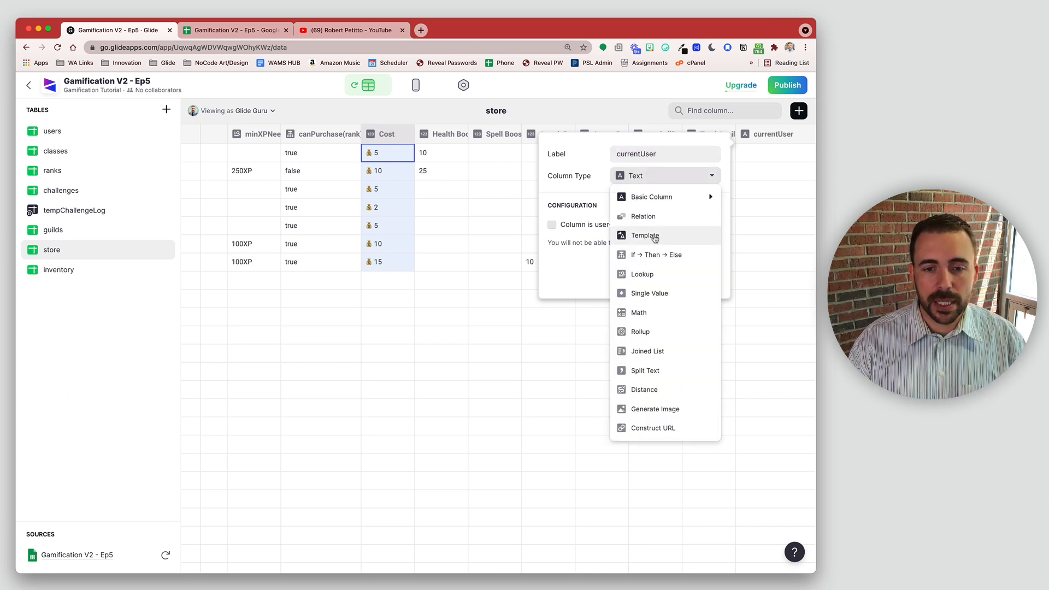
pyautogui.click(655, 235)
# Use the user's Email as the currentUser template, remove the empty replacement, and save the column.
pyautogui.click(712, 225)
pyautogui.scroll(-3, 628, 468)
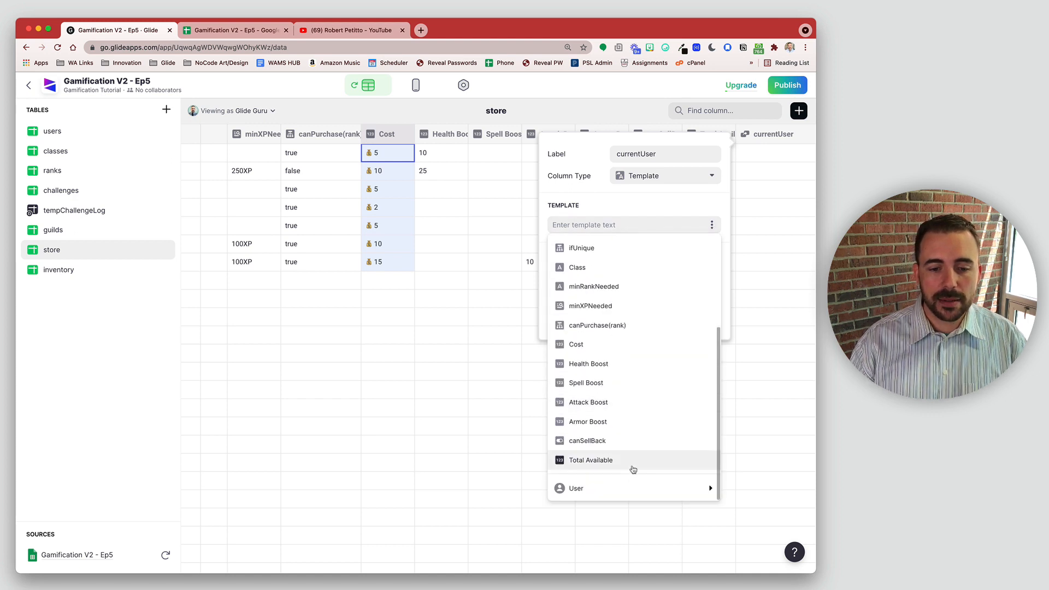
pyautogui.moveTo(625, 488)
pyautogui.click(443, 190)
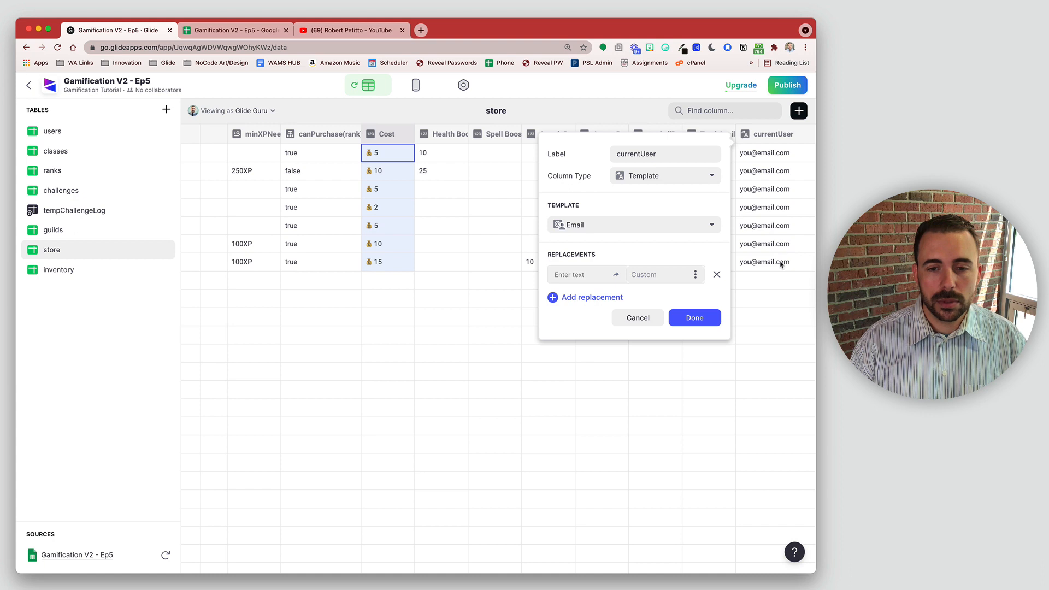
pyautogui.click(717, 274)
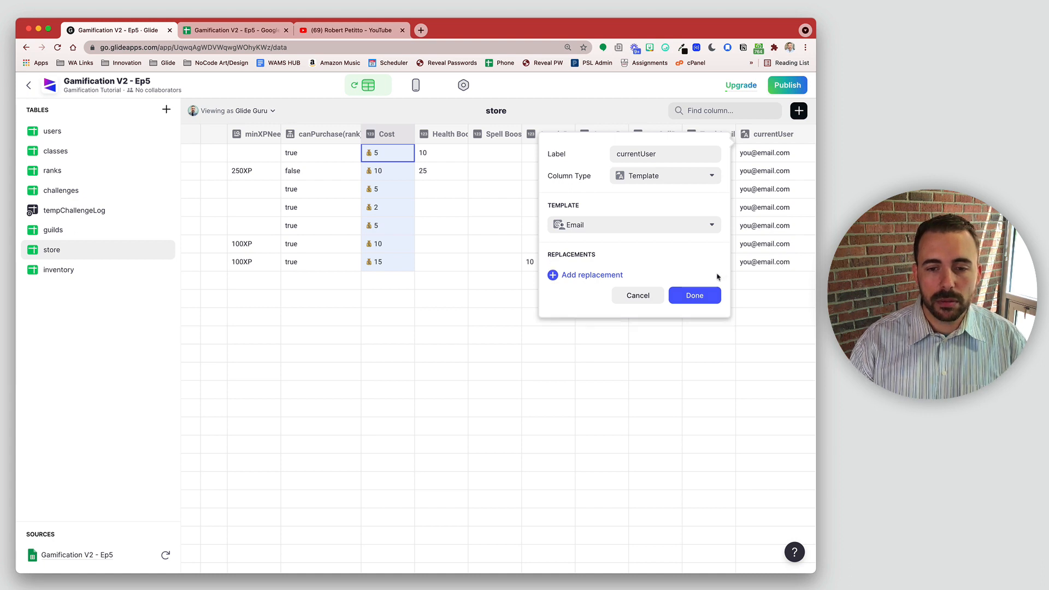
pyautogui.click(694, 296)
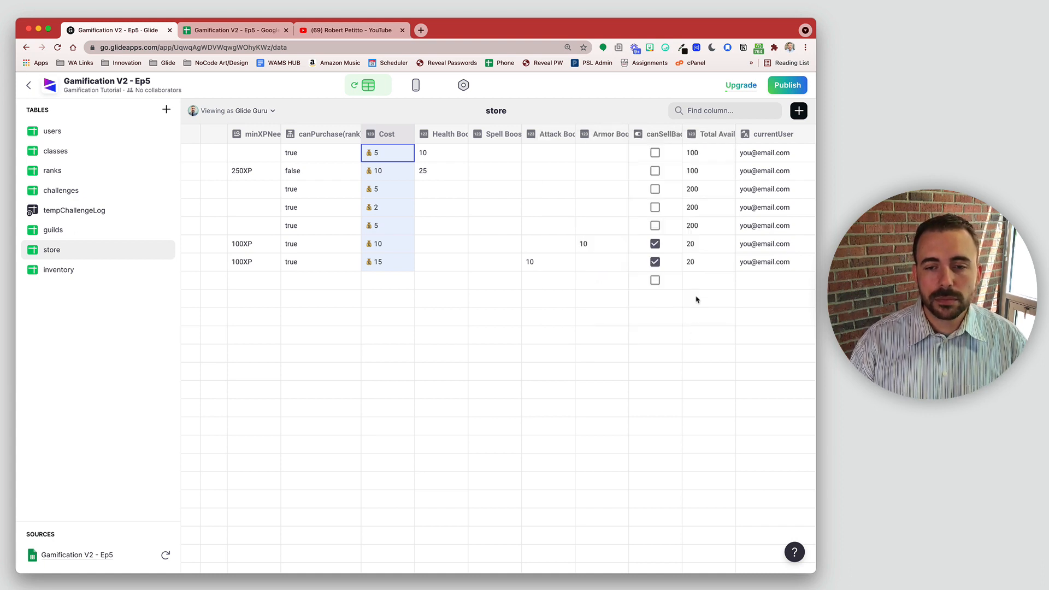
# Add a new column named rel_user to the store table as a Relation column.
pyautogui.click(798, 111)
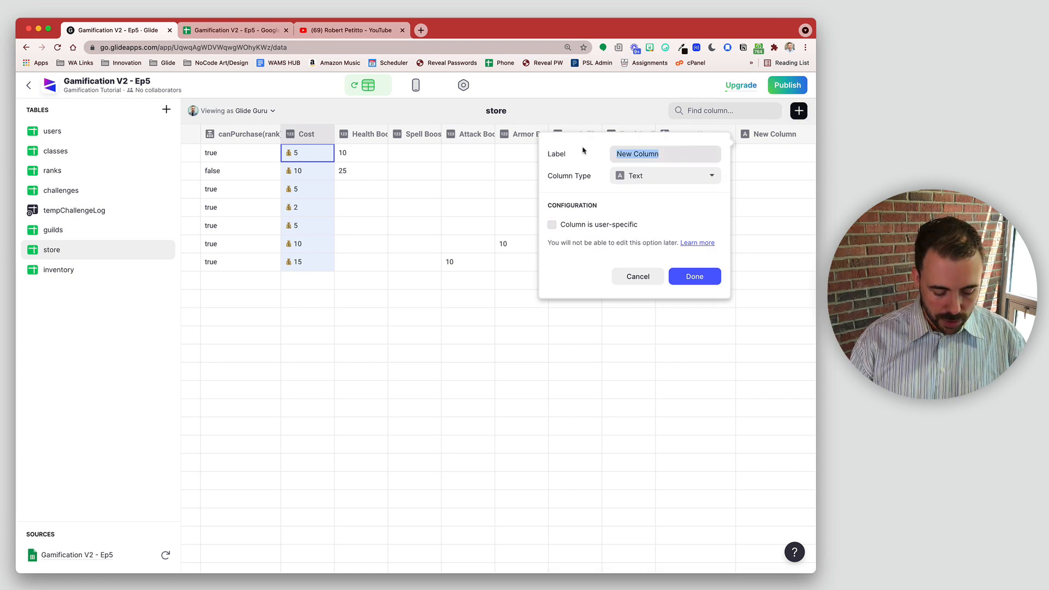
pyautogui.write('rel_user')
pyautogui.click(662, 176)
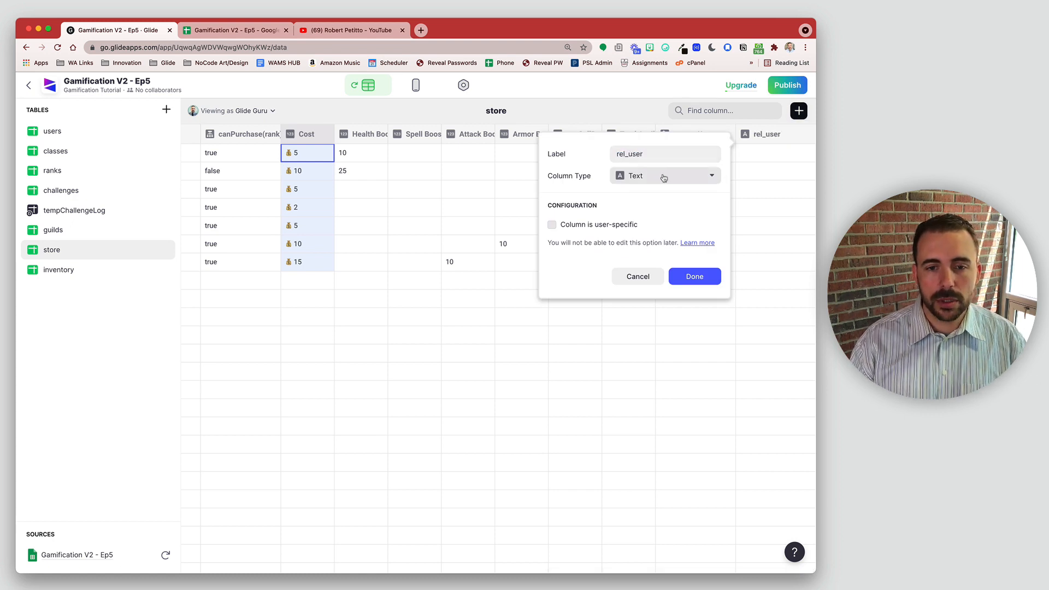
pyautogui.click(670, 218)
# Relate currentUser to Email in the users table without matching multiple, and save the rel_user column.
pyautogui.click(629, 227)
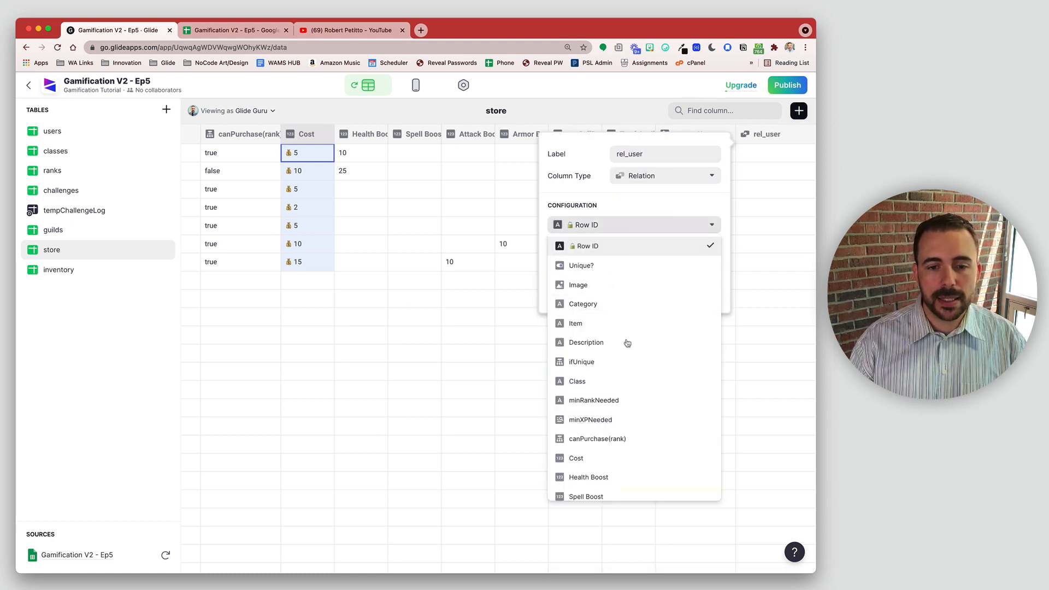
pyautogui.scroll(-5, 634, 473)
pyautogui.click(634, 489)
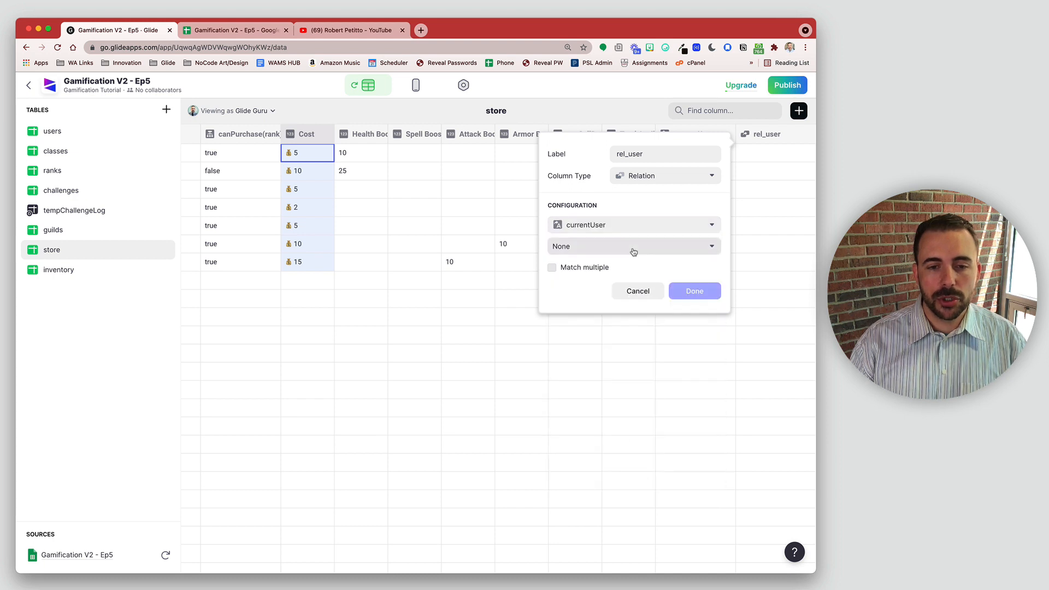
pyautogui.click(632, 250)
pyautogui.moveTo(616, 269)
pyautogui.click(447, 83)
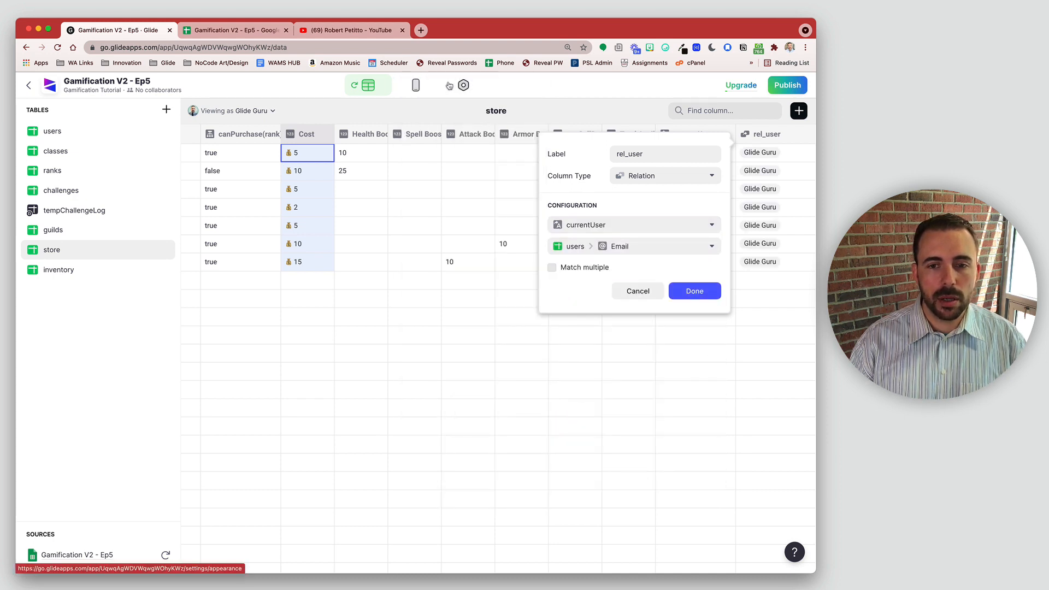
pyautogui.click(701, 290)
# Add a new column named currentUserGold to the store table as a Lookup column.
pyautogui.click(798, 111)
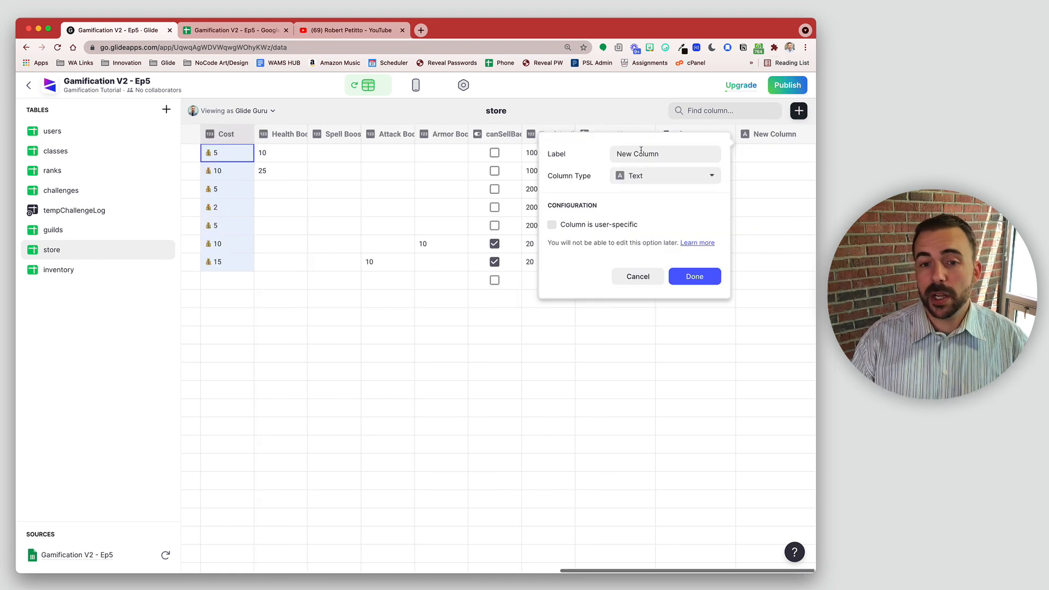
pyautogui.moveTo(658, 154); pyautogui.dragTo(609, 153)
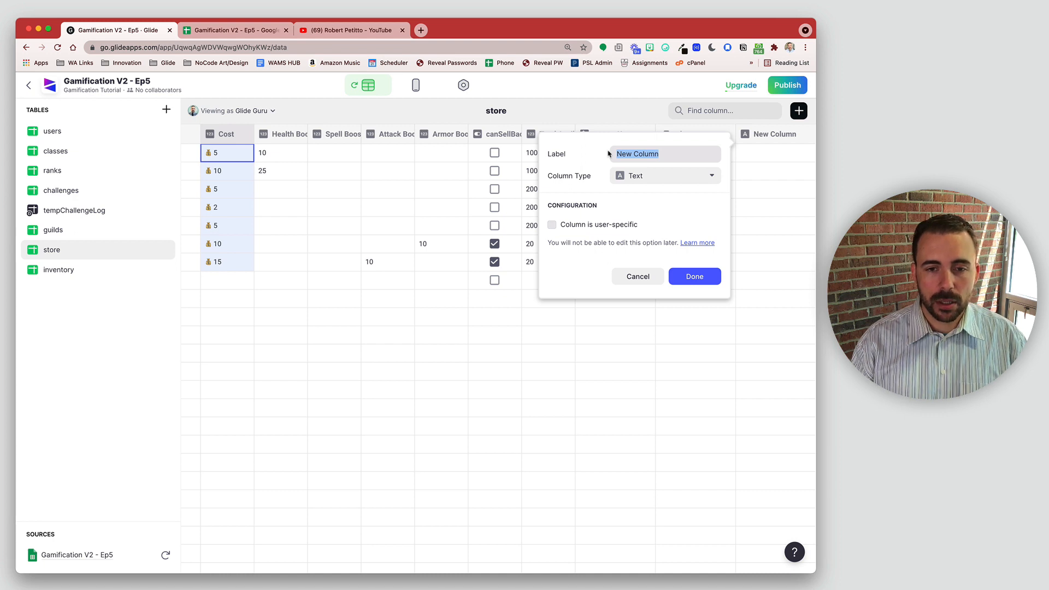
pyautogui.write('currentUserGo')
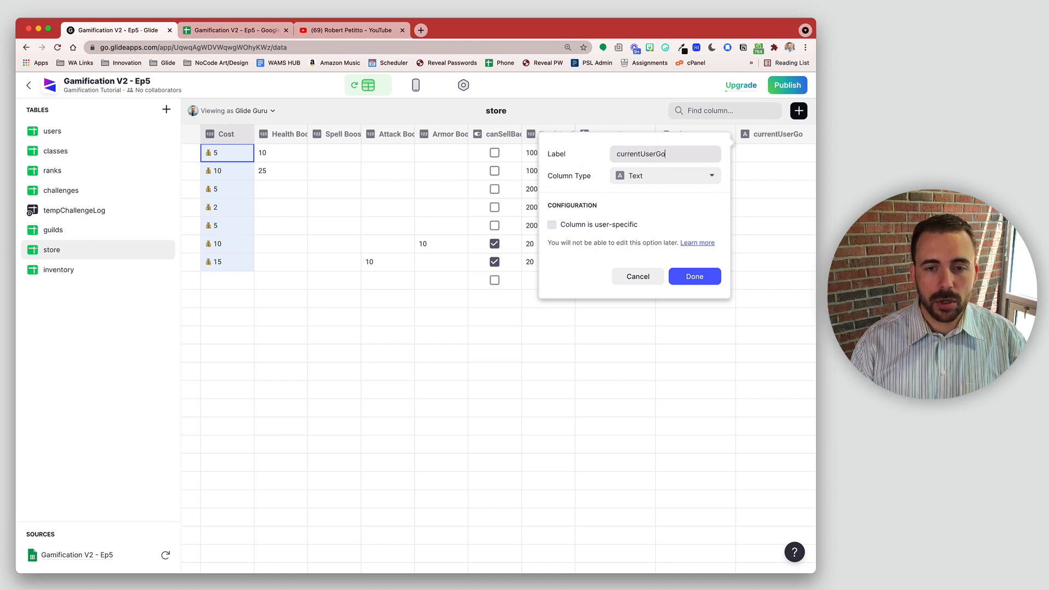
pyautogui.write('ld')
pyautogui.click(664, 176)
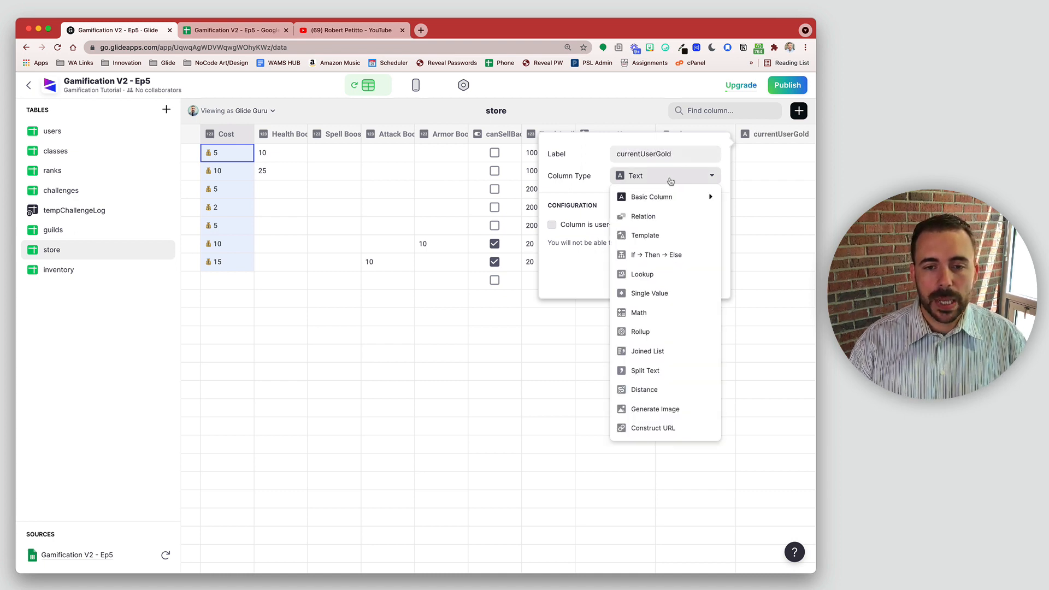
pyautogui.click(662, 281)
# Look up Gold through the rel_user relation and save the currentUserGold column.
pyautogui.click(618, 229)
pyautogui.moveTo(623, 267)
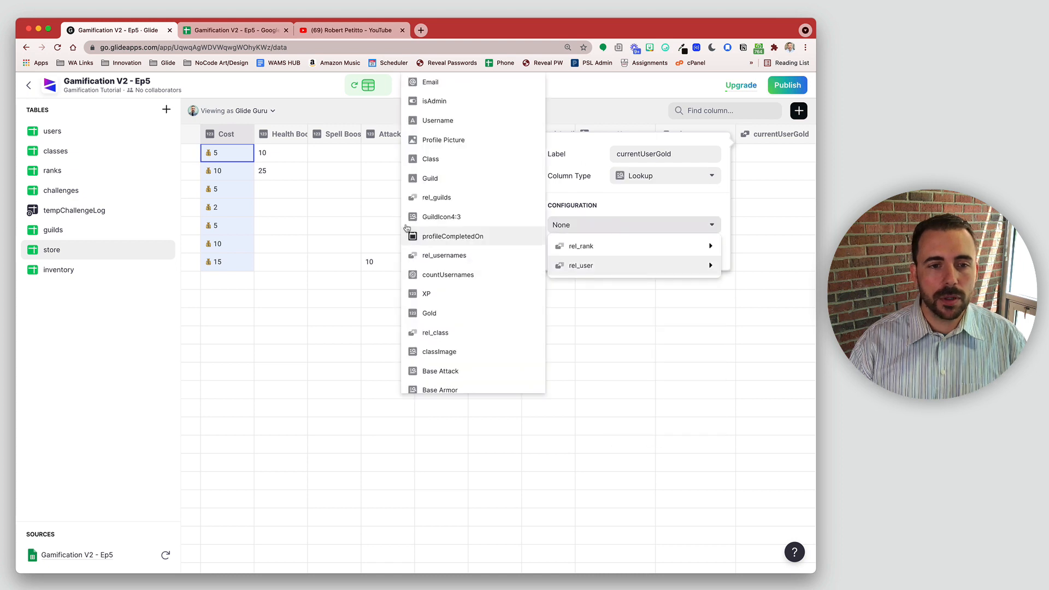
pyautogui.click(431, 313)
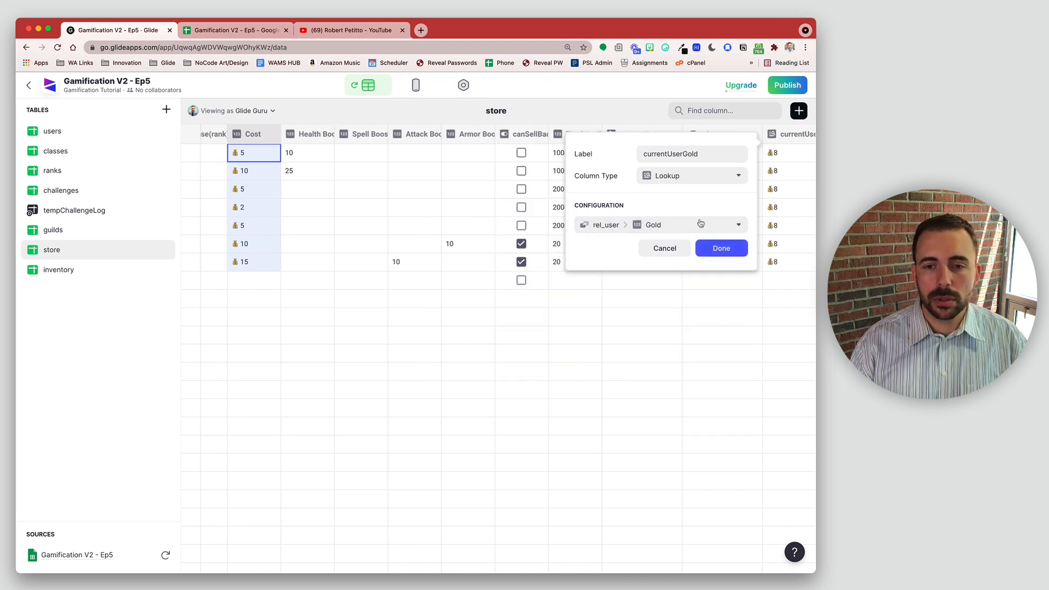
pyautogui.click(724, 255)
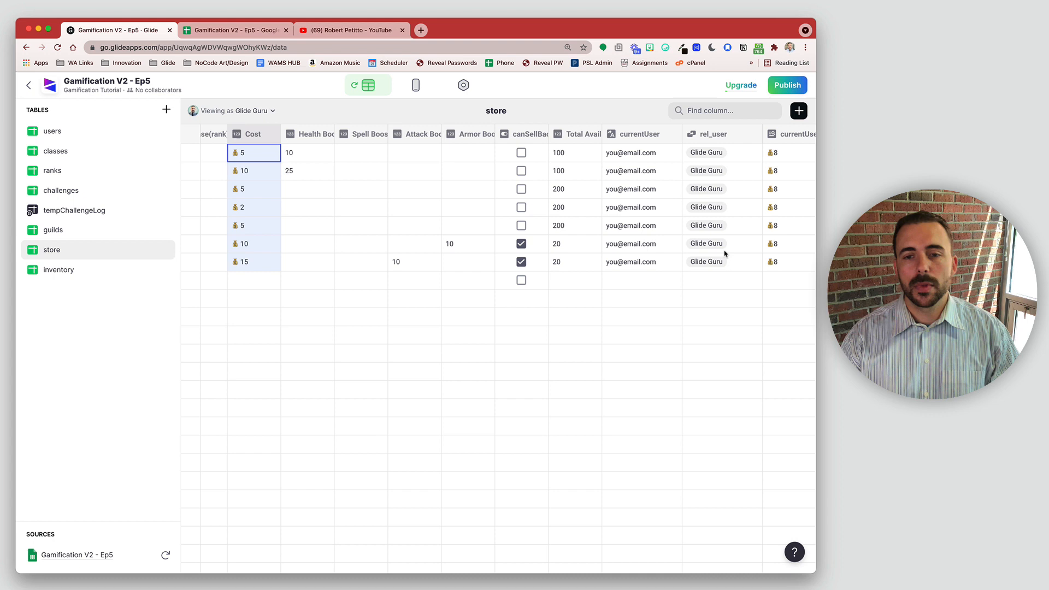
pyautogui.click(781, 174)
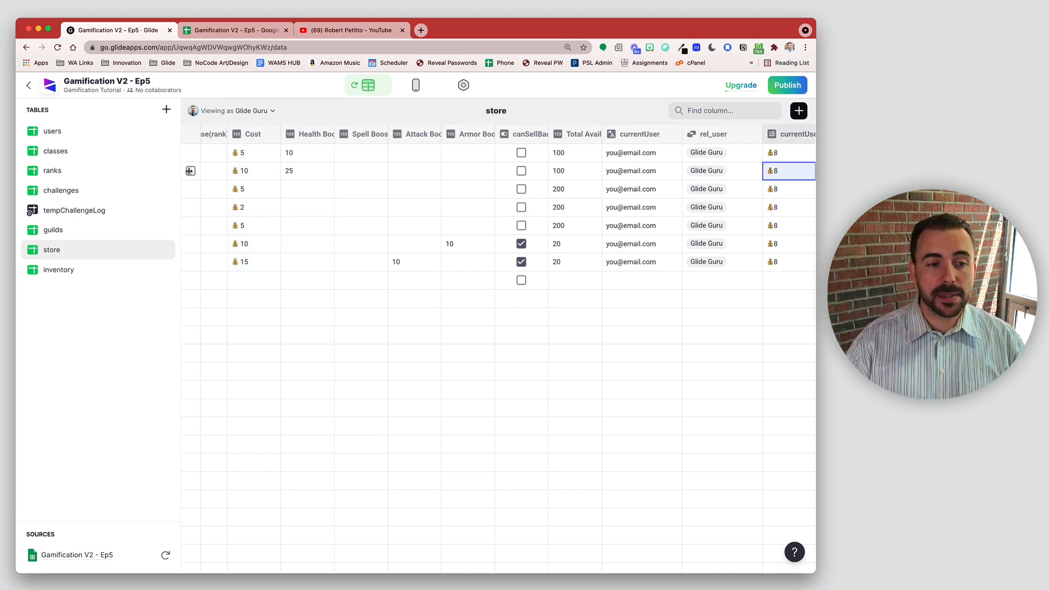
pyautogui.click(251, 174)
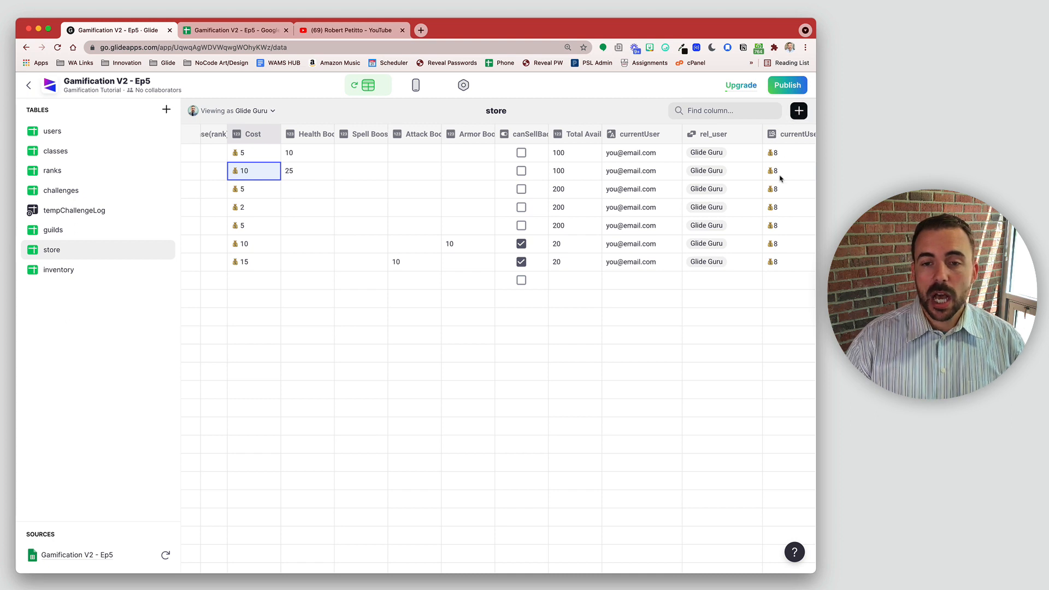
pyautogui.click(781, 177)
pyautogui.click(249, 177)
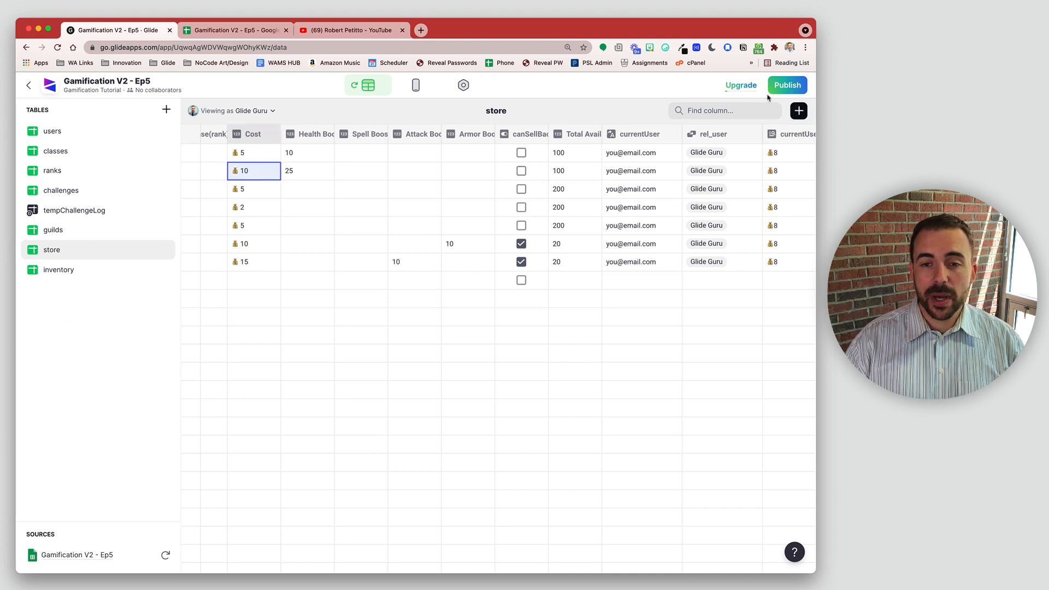
# Add a new column named balanceAfterPurchase to the store table as a Math column.
pyautogui.click(799, 112)
pyautogui.moveTo(663, 154); pyautogui.dragTo(586, 152)
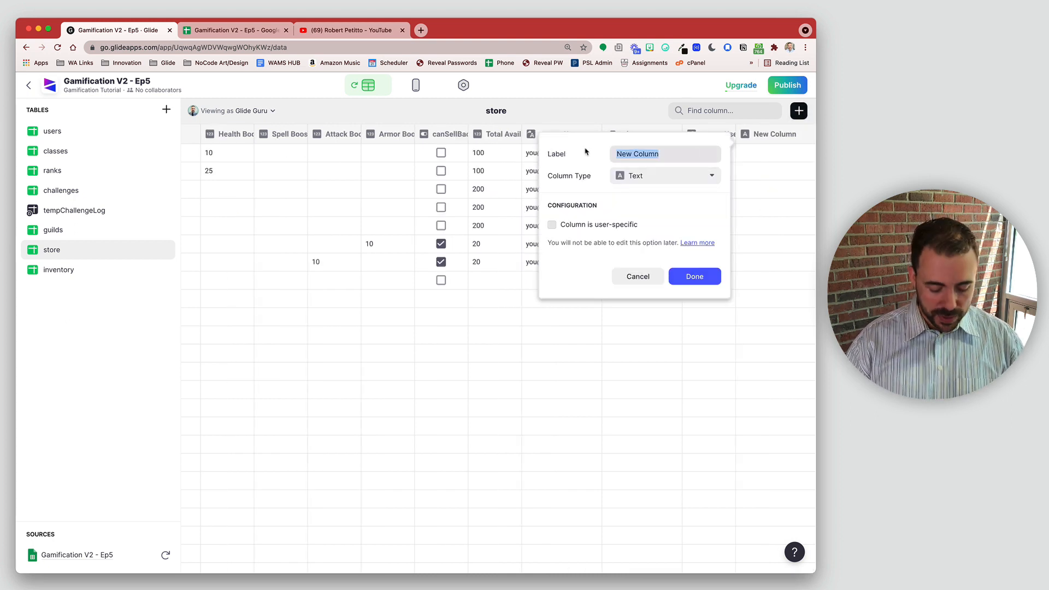
pyautogui.write('balanceA')
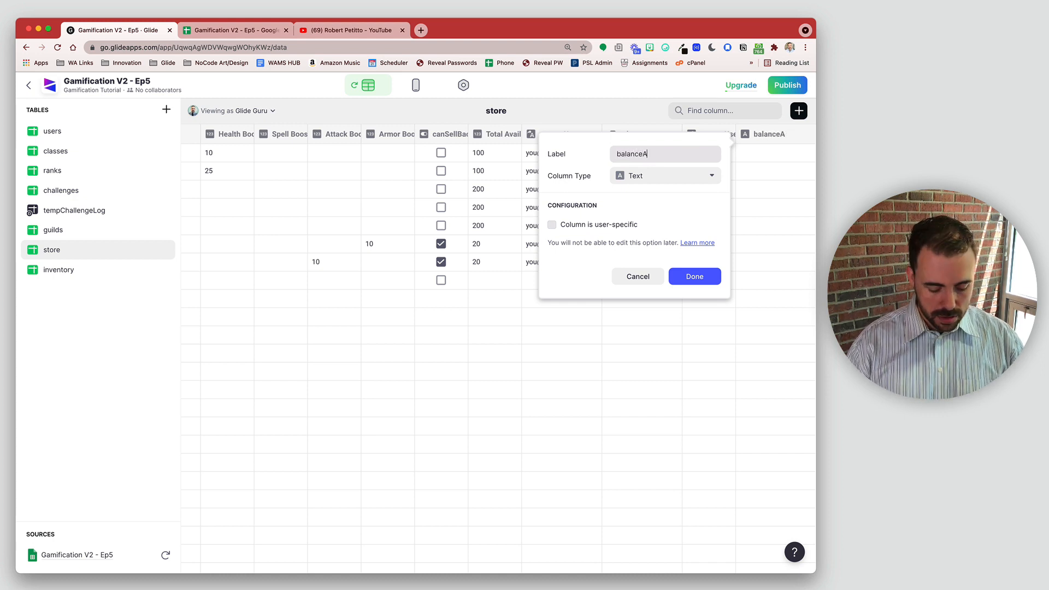
pyautogui.write('dffterPurchase')
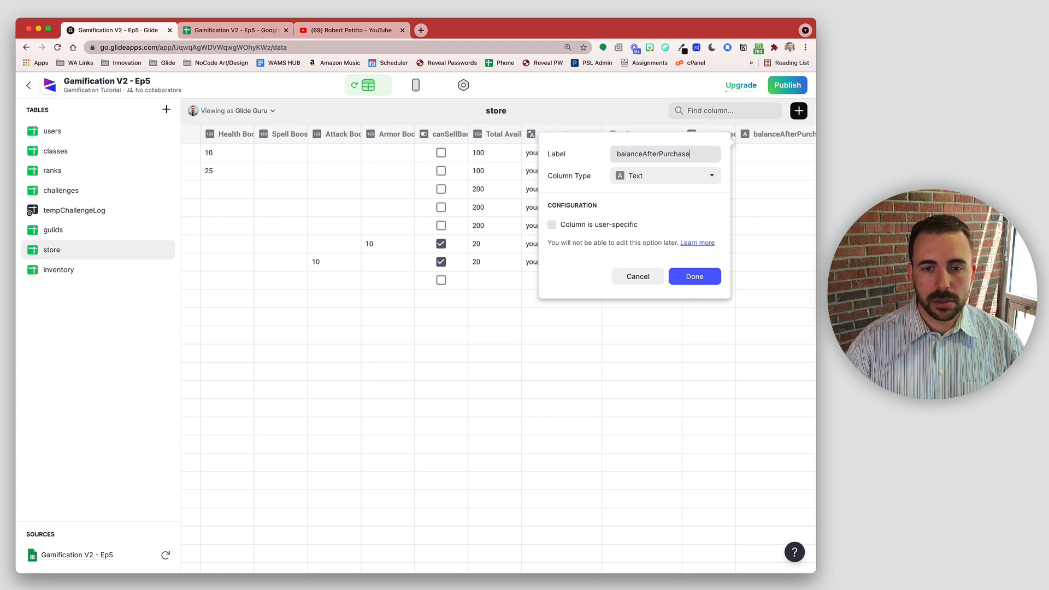
pyautogui.click(651, 175)
pyautogui.click(672, 319)
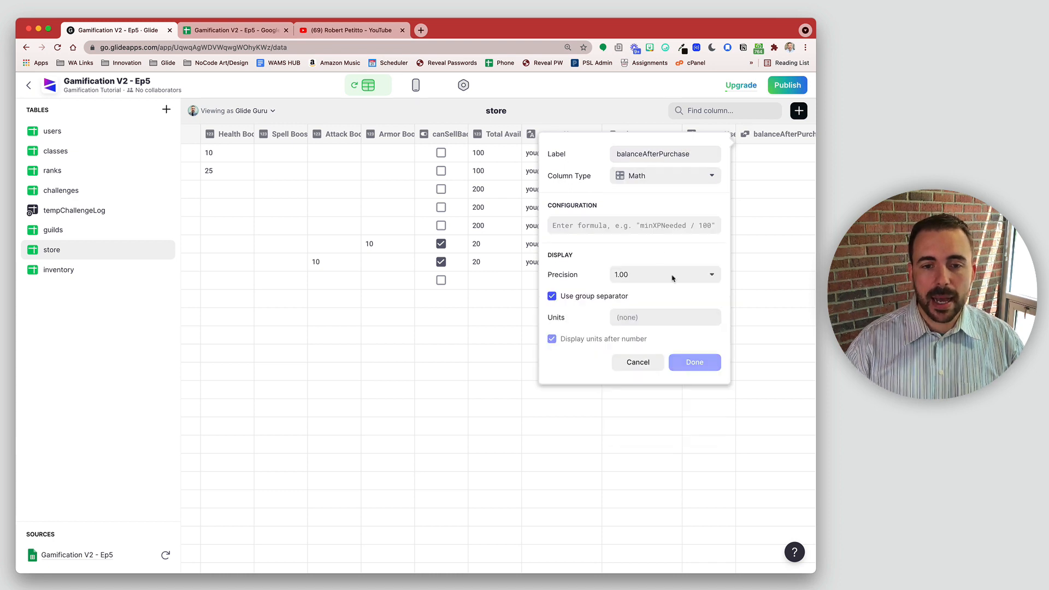
# Enter the formula cug-cost to subtract Cost from currentUserGold, set the precision to whole numbers, and save the column.
pyautogui.click(628, 222)
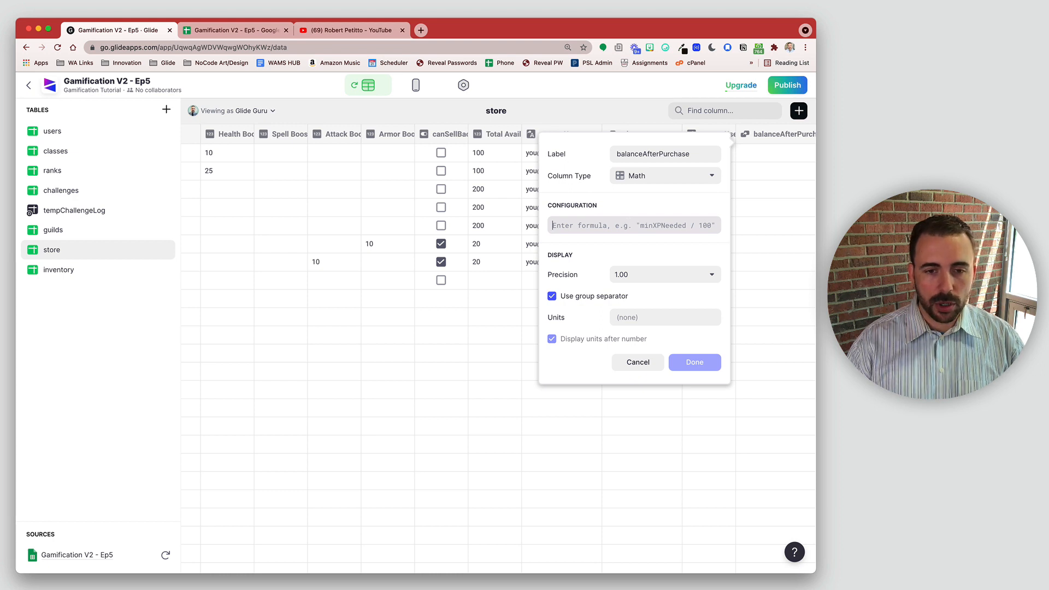
pyautogui.write('cu')
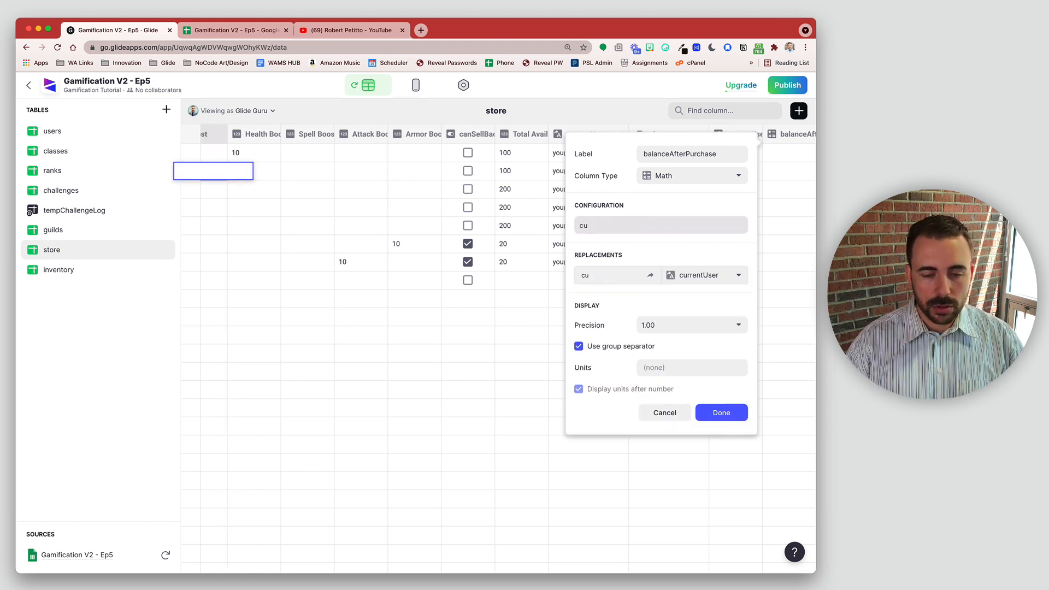
pyautogui.write('g')
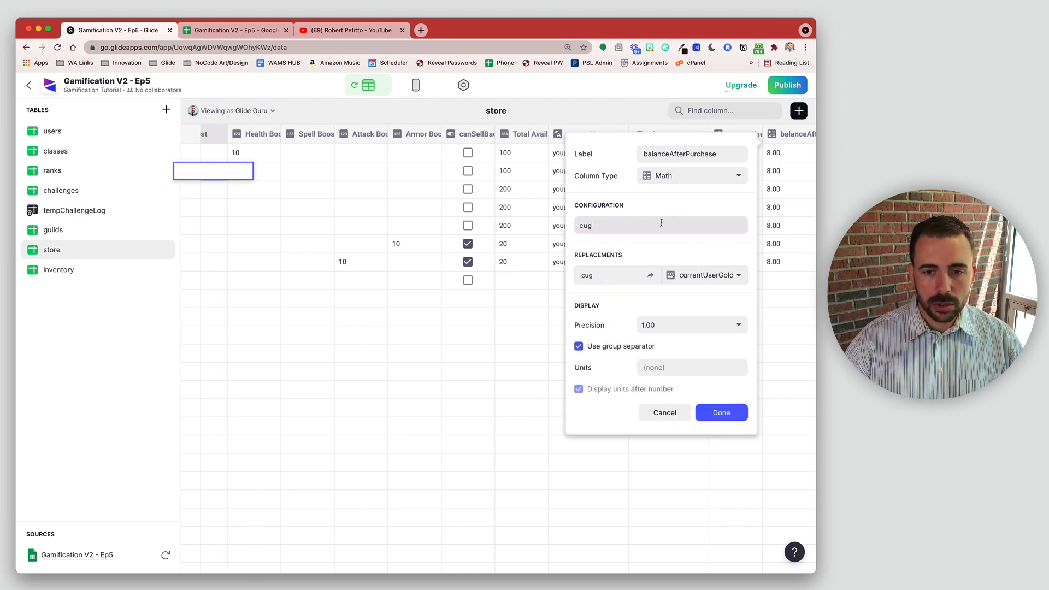
pyautogui.write('-cost')
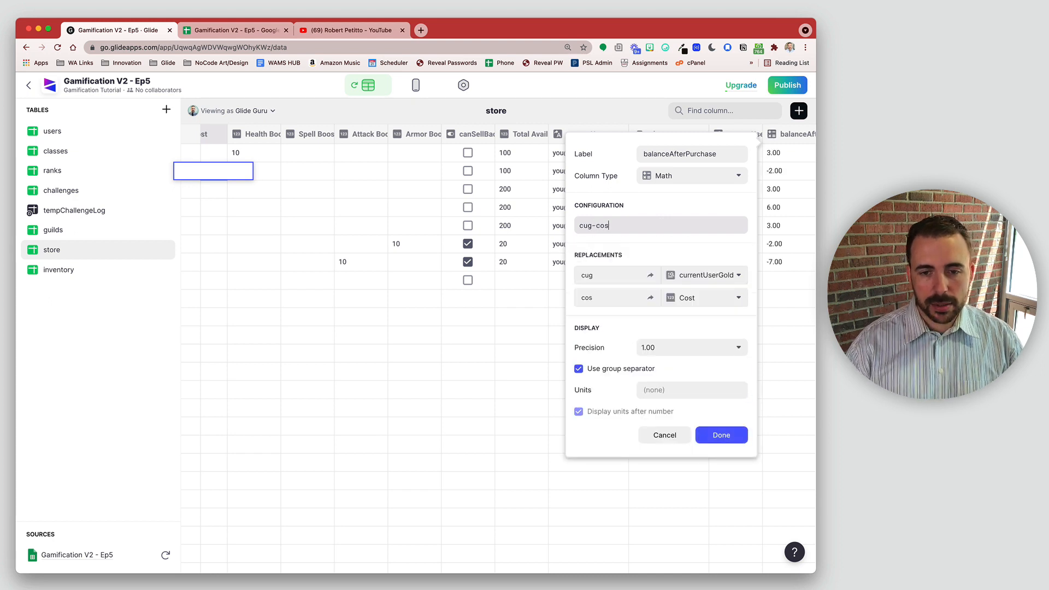
pyautogui.click(658, 350)
pyautogui.click(656, 367)
pyautogui.click(718, 436)
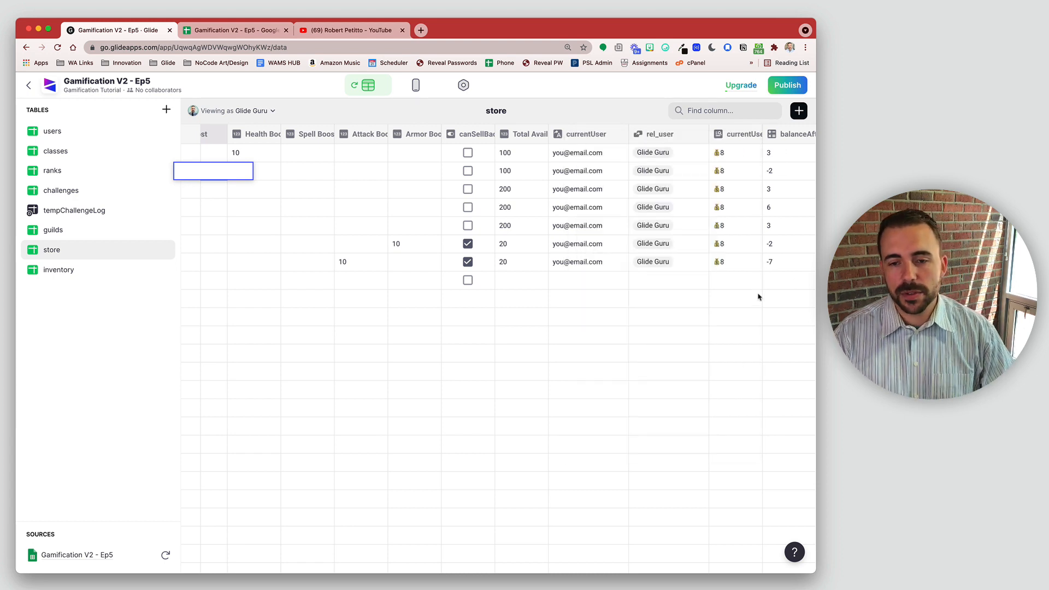
pyautogui.moveTo(780, 246); pyautogui.dragTo(780, 261)
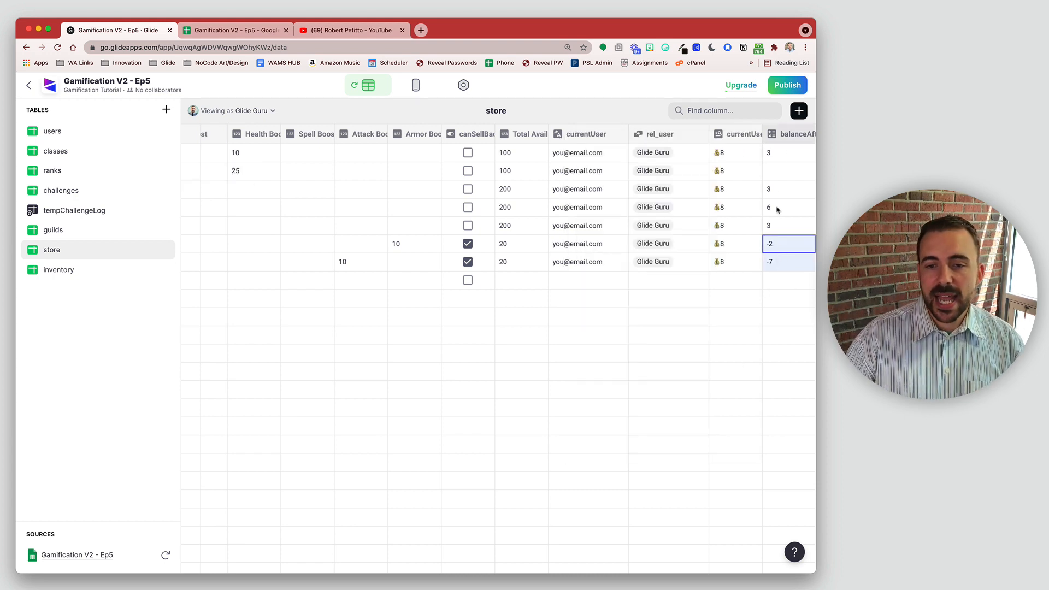
pyautogui.click(773, 174)
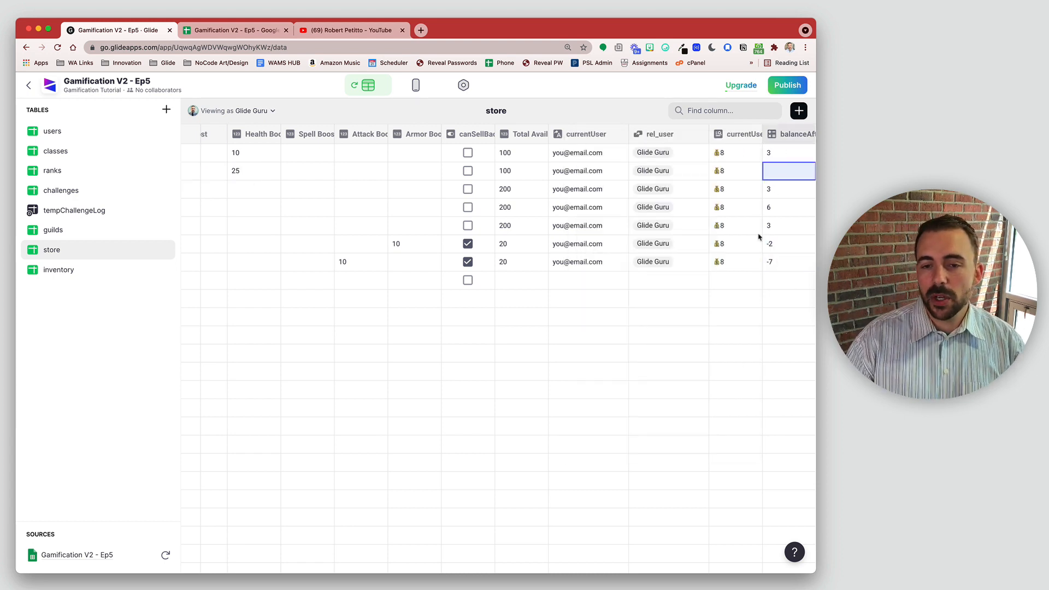
# Add a new column named canPurchase(balance) to the store table as an If → Then → Else column.
pyautogui.click(799, 110)
pyautogui.moveTo(661, 155); pyautogui.dragTo(566, 155)
pyautogui.write('ca')
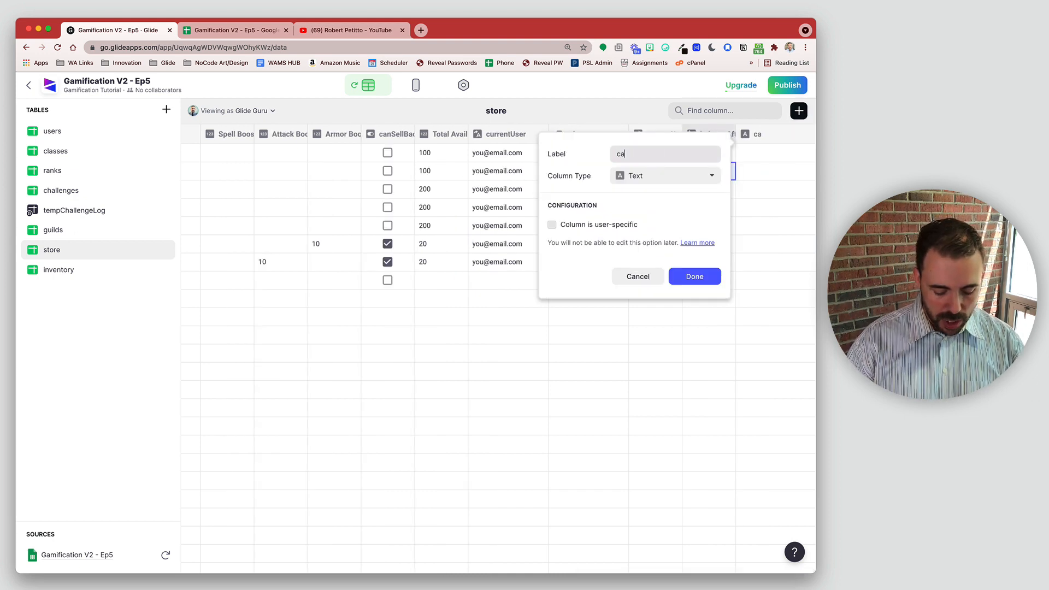
pyautogui.write('nPurchase')
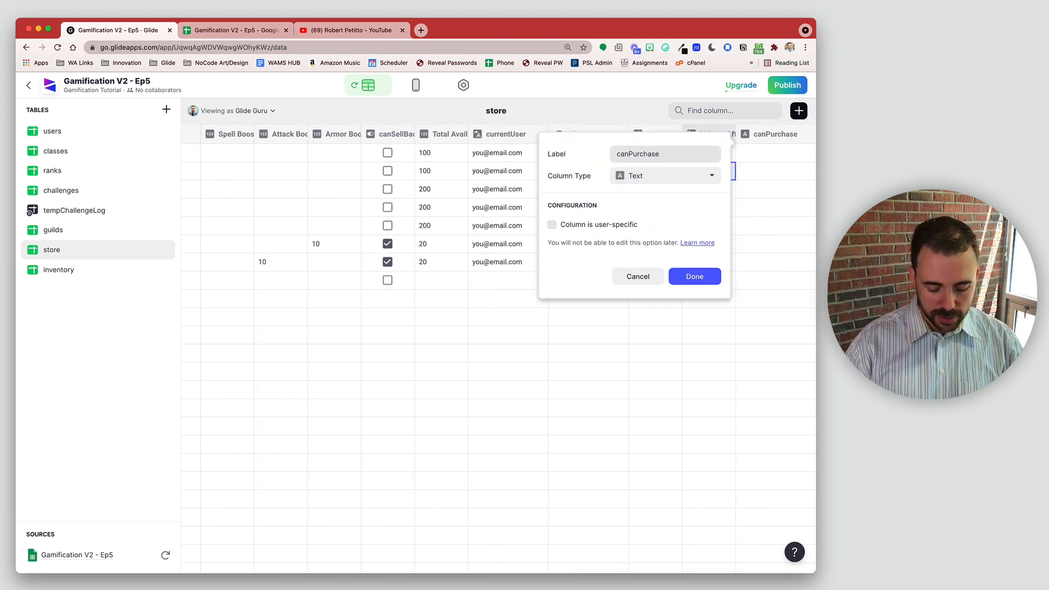
pyautogui.write('(balance')
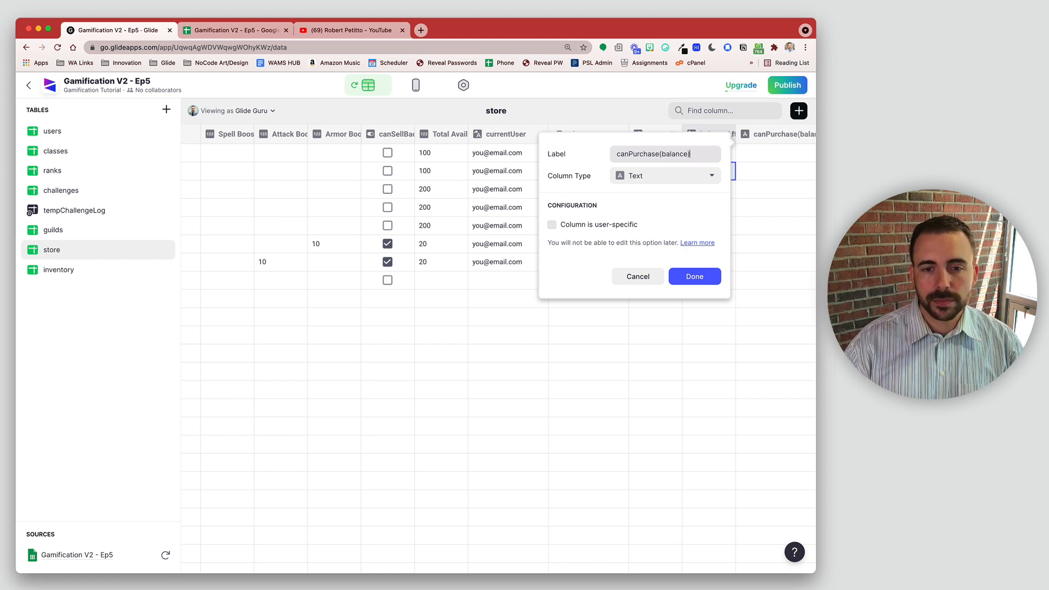
pyautogui.click(657, 178)
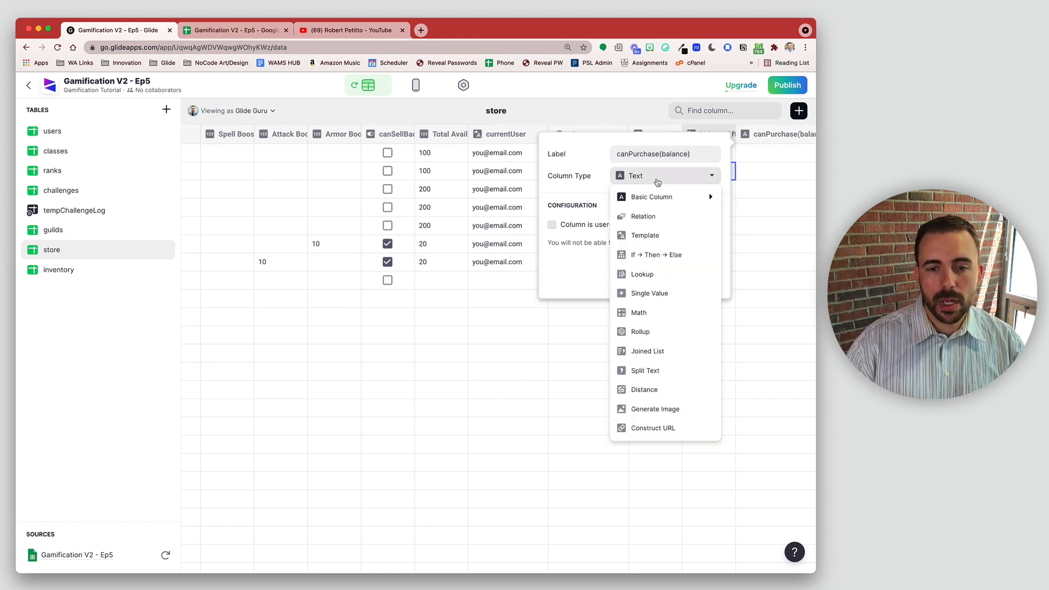
pyautogui.click(655, 255)
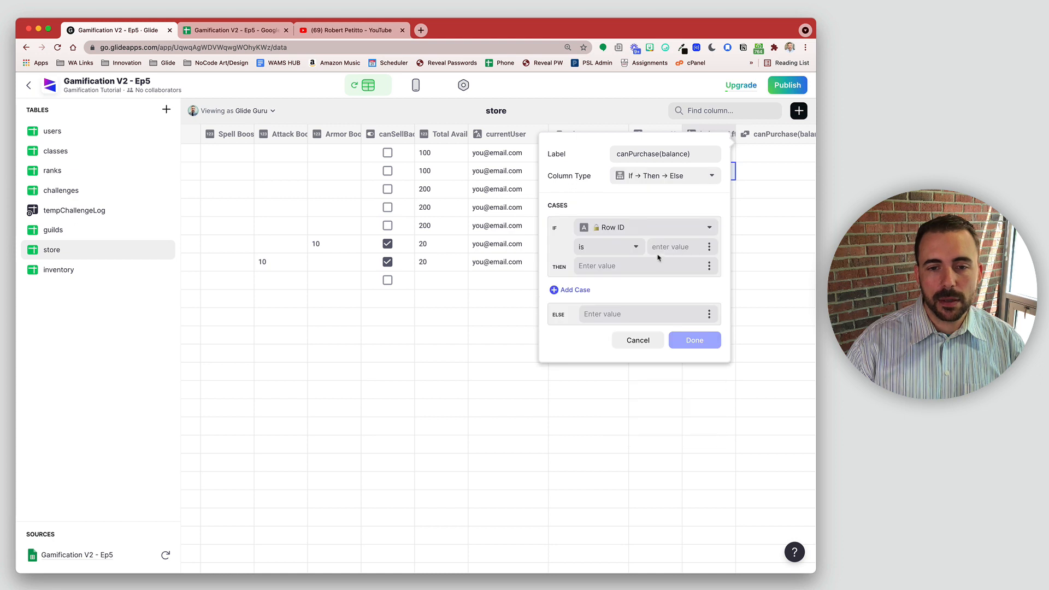
# Set the If condition of canPurchase(balance) to balanceAfterPurchase < 0.
pyautogui.click(642, 222)
pyautogui.scroll(-3, 648, 403)
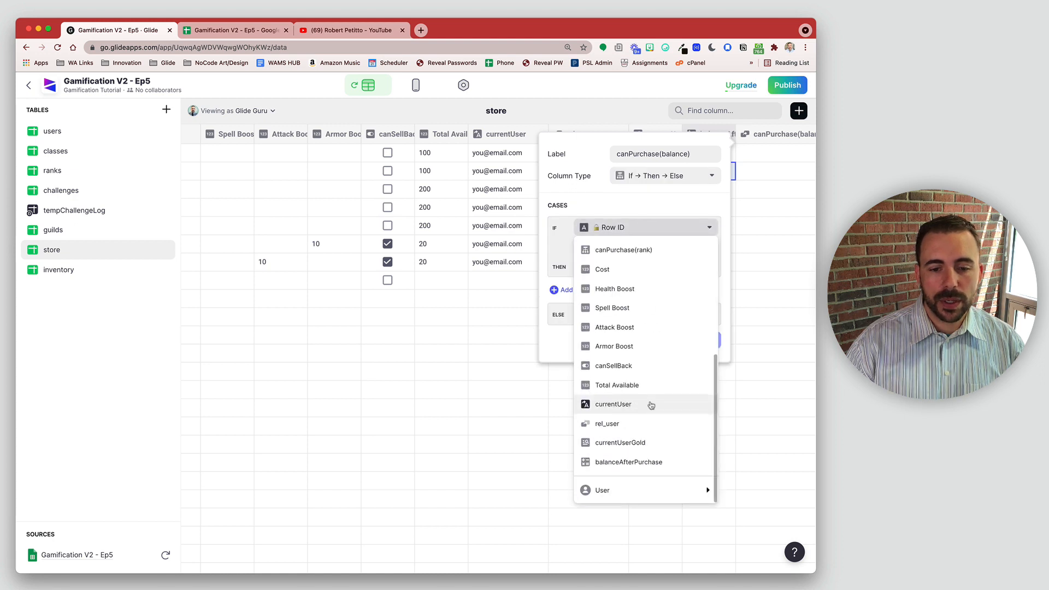
pyautogui.click(649, 466)
pyautogui.click(612, 247)
pyautogui.click(612, 337)
pyautogui.write('0')
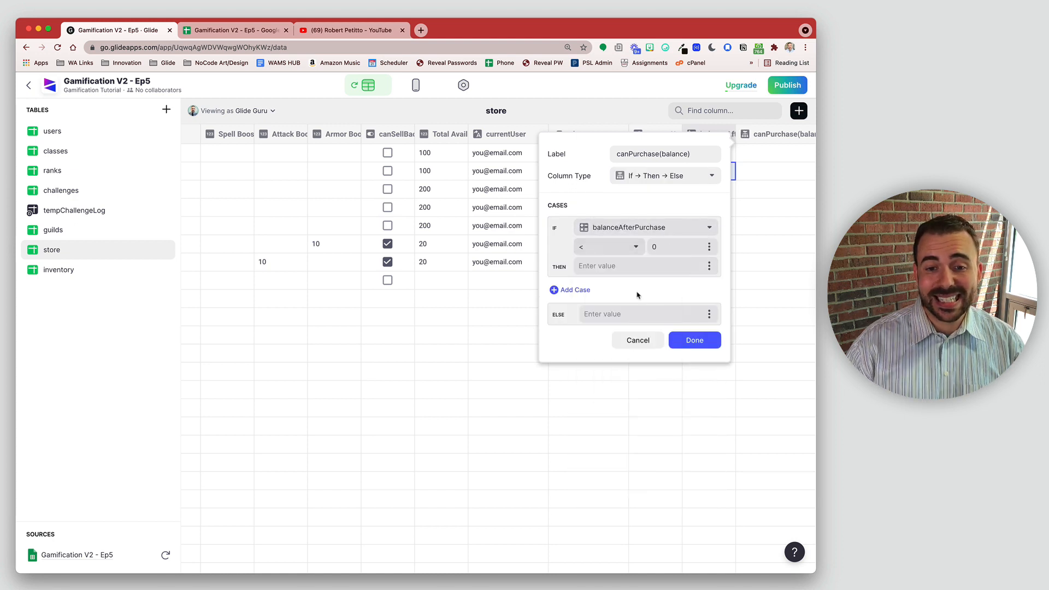
# Return false when the condition is met and true otherwise, and save the canPurchase(balance) column.
pyautogui.click(657, 267)
pyautogui.write('false')
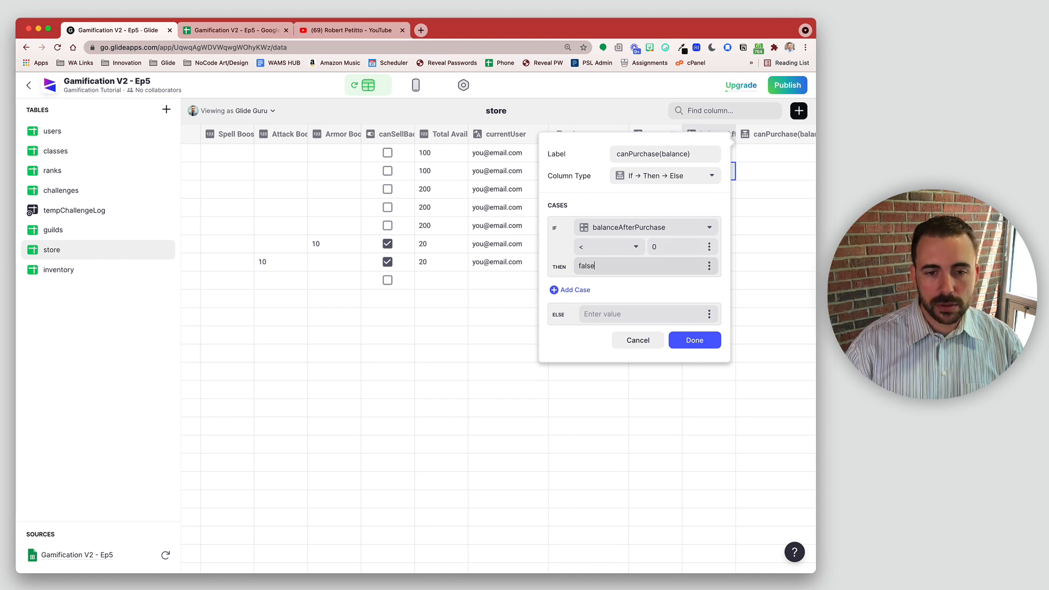
pyautogui.click(639, 313)
pyautogui.write('true')
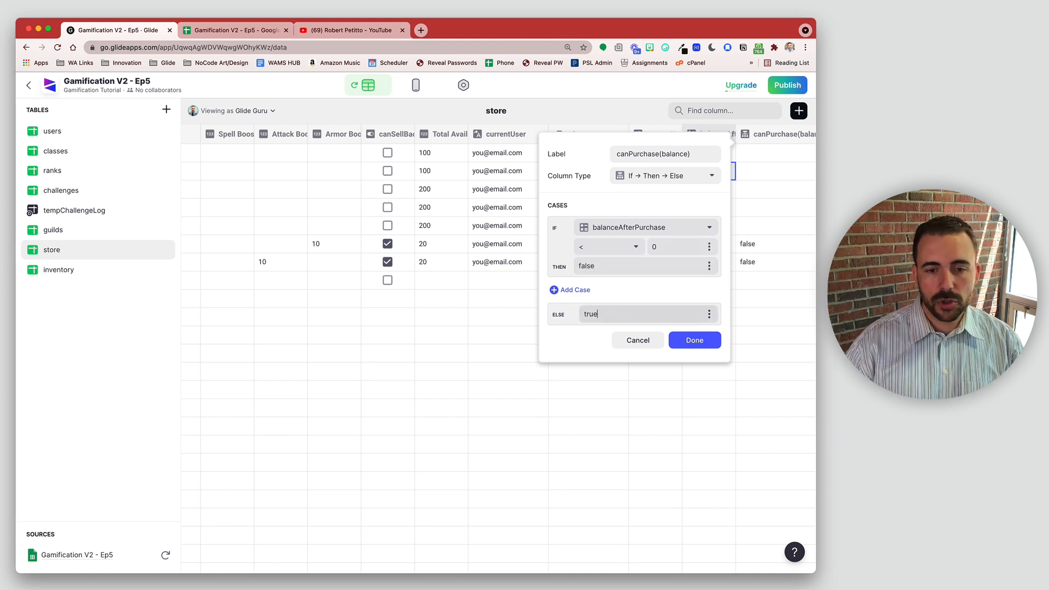
pyautogui.click(694, 340)
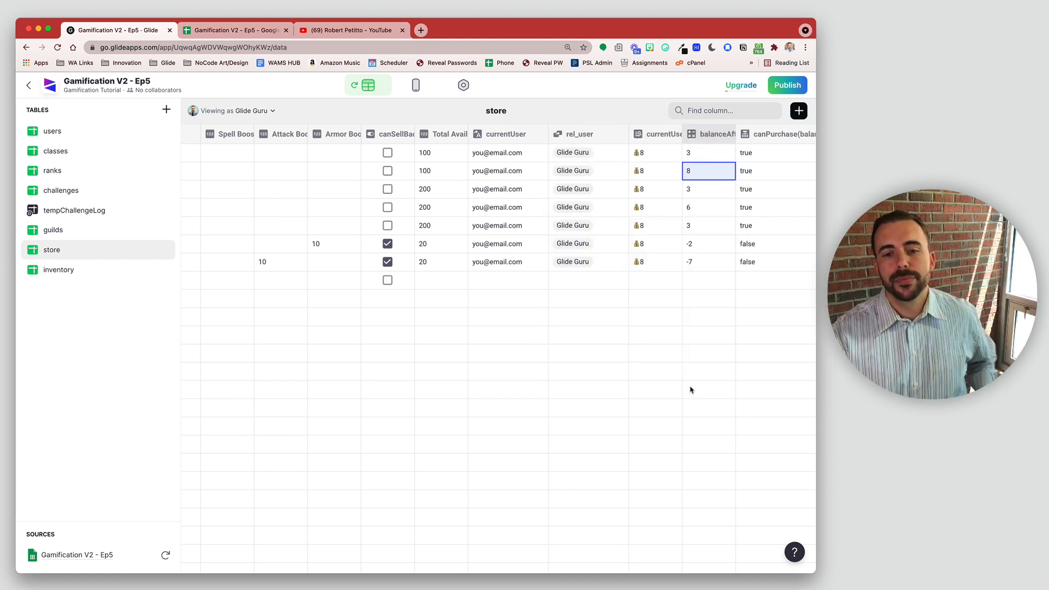
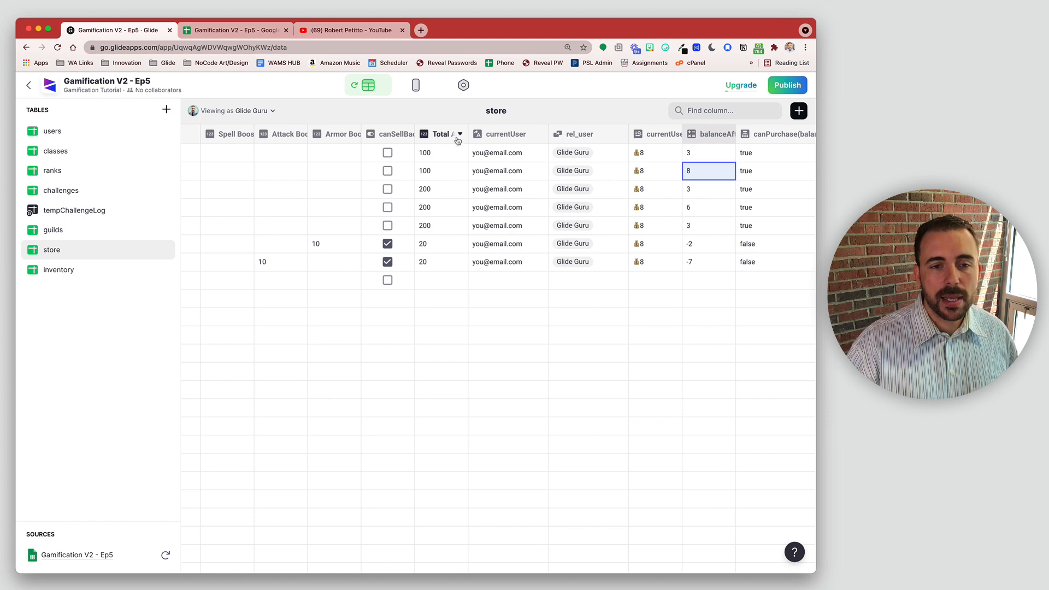
# Examine the Row ID values of the store items, and open the inventory table.
pyautogui.moveTo(468, 134); pyautogui.dragTo(451, 271)
pyautogui.hscroll(-10, 450, 246)
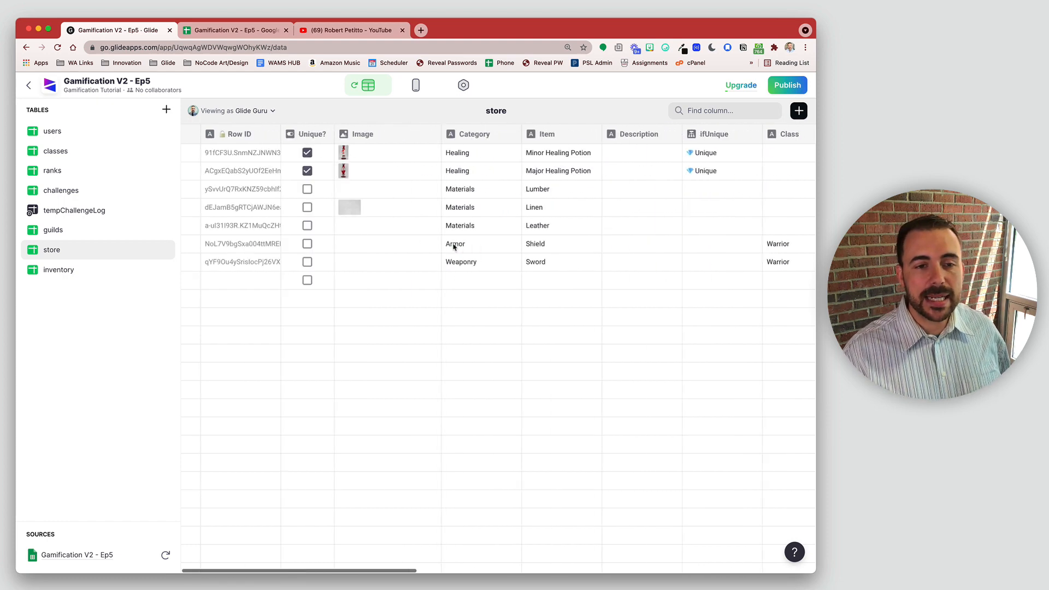
pyautogui.click(246, 153)
pyautogui.moveTo(246, 153); pyautogui.dragTo(258, 265)
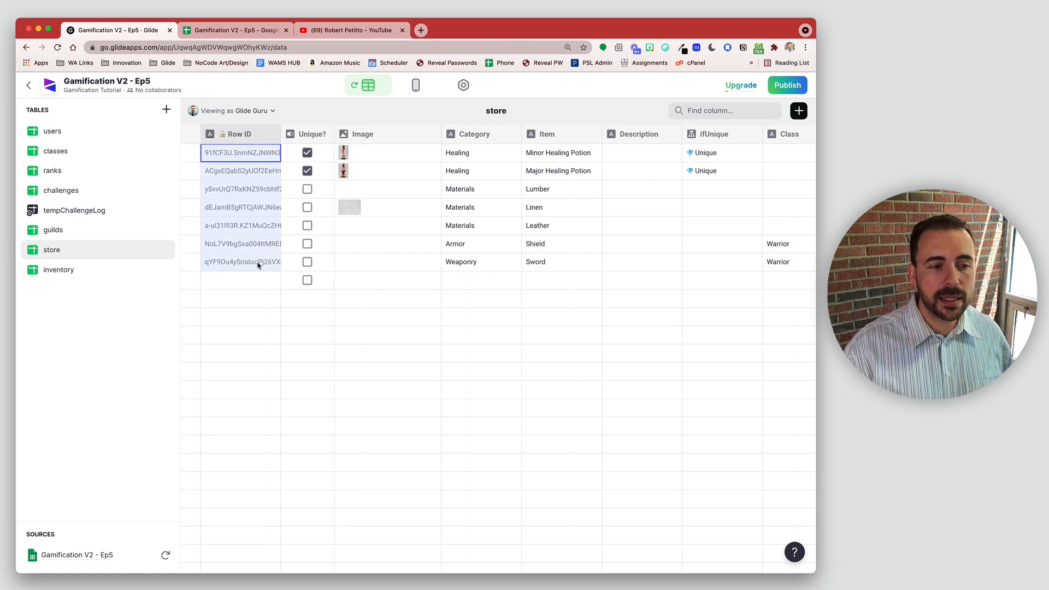
pyautogui.click(101, 268)
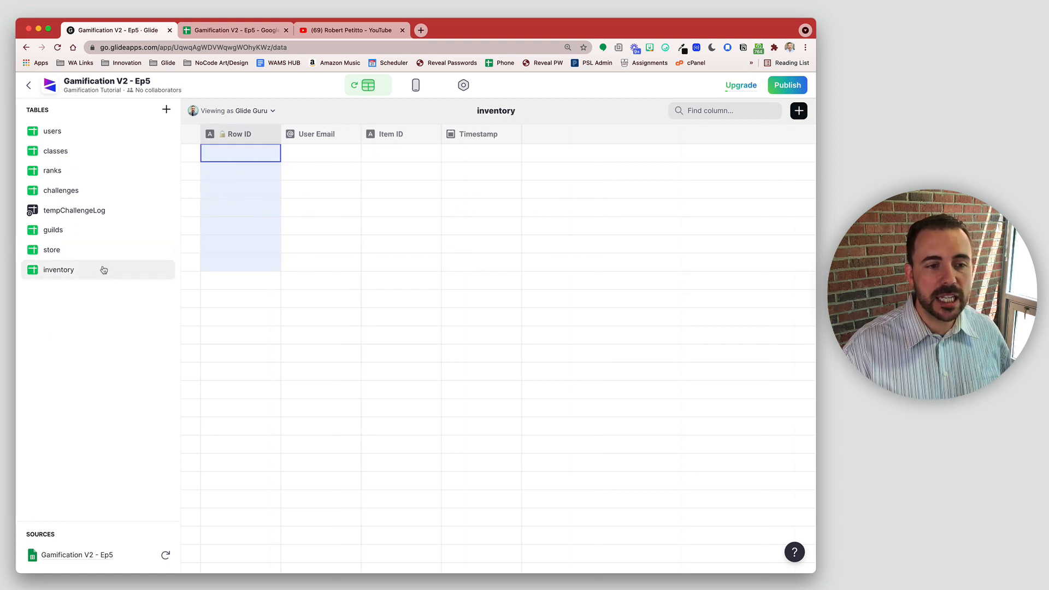
# Add a new column named rel_inventory to the store table as a Relation column.
pyautogui.click(420, 157)
pyautogui.click(68, 250)
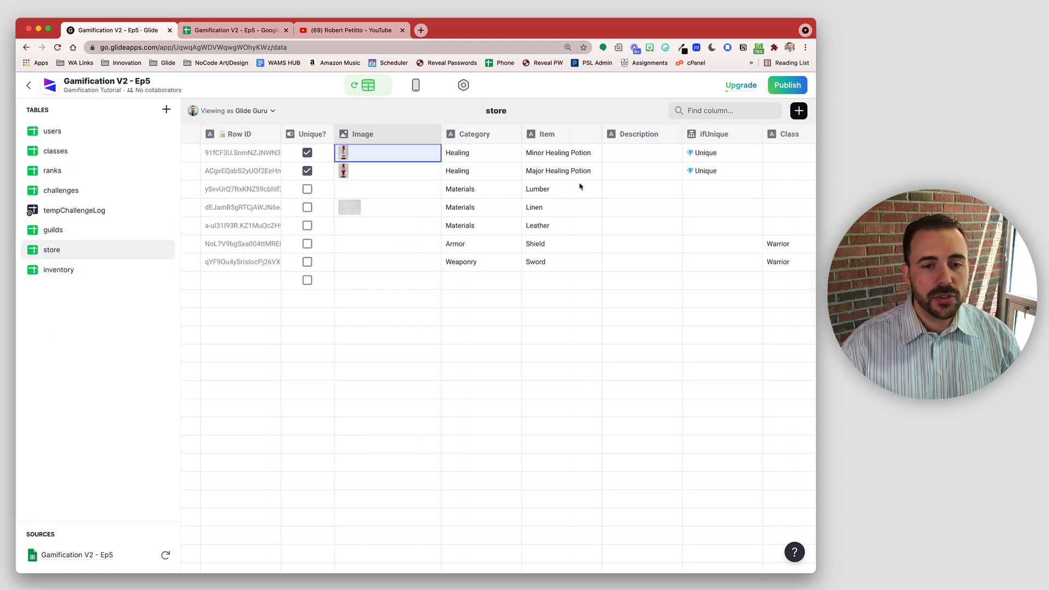
pyautogui.hscroll(10, 601, 183)
pyautogui.click(799, 110)
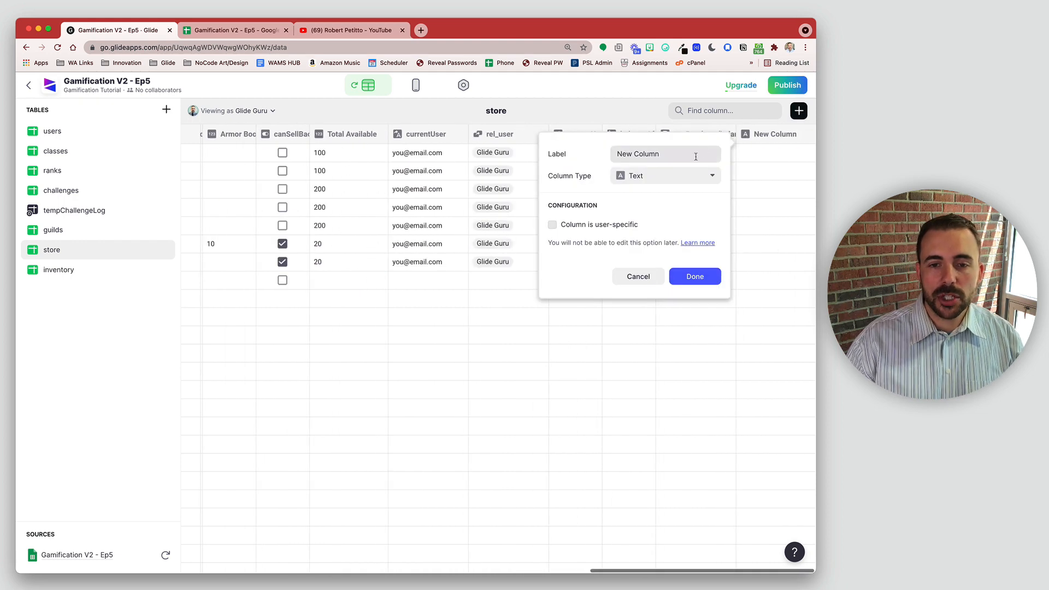
pyautogui.click(695, 157)
pyautogui.write('rel_in')
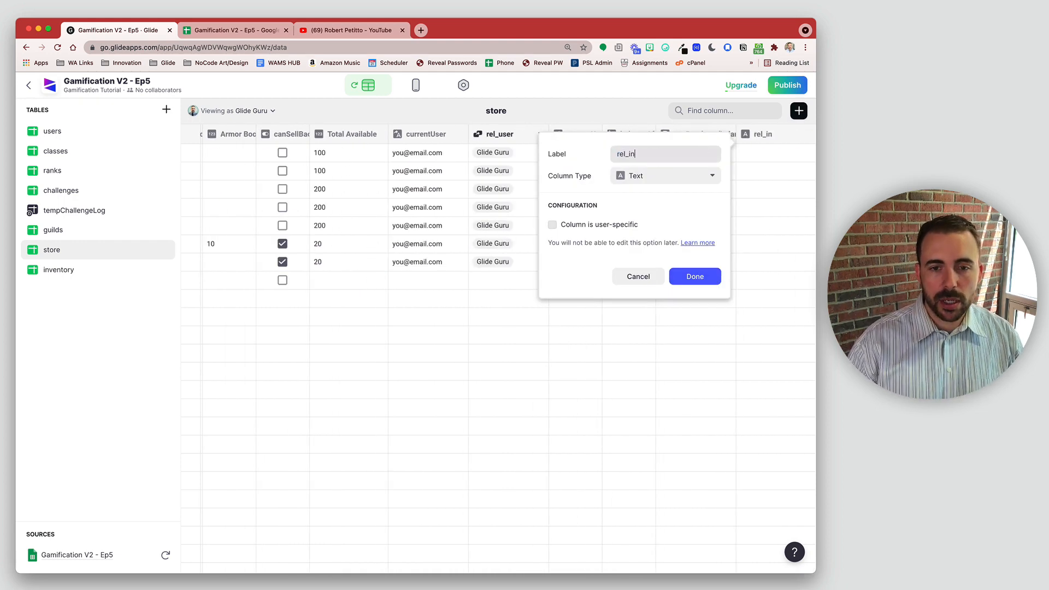
pyautogui.write('ventory')
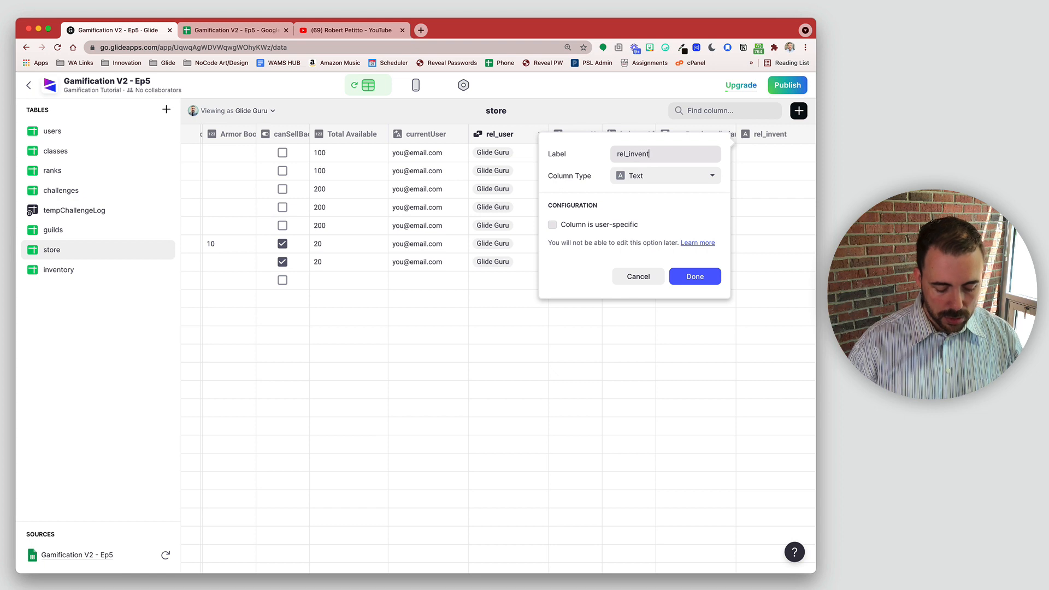
pyautogui.click(645, 176)
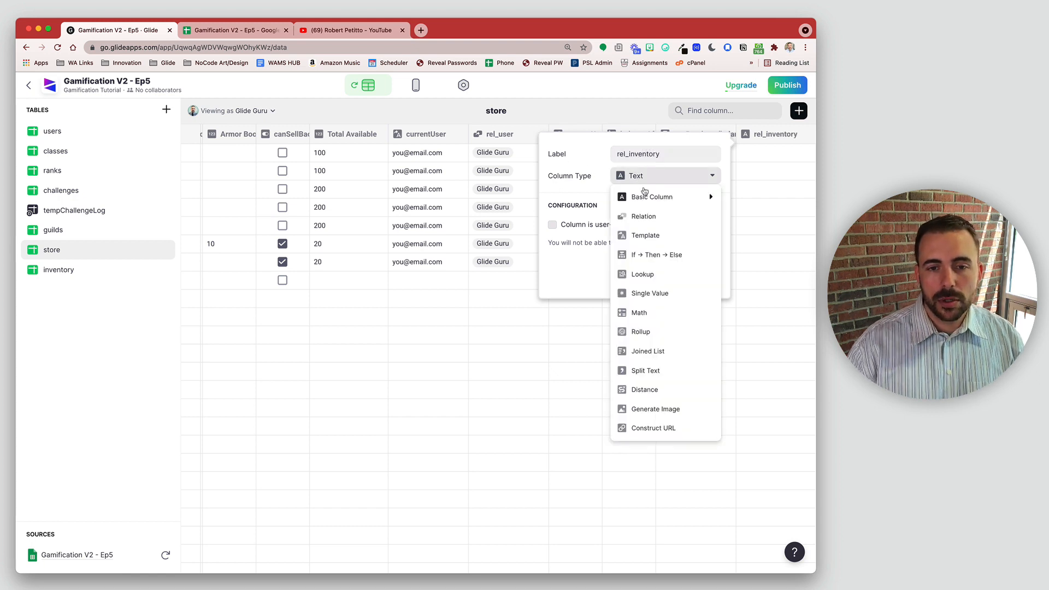
pyautogui.click(642, 216)
# Relate the store's Row ID to the inventory table's Item ID with multiple matches, and save the rel_inventory column.
pyautogui.click(593, 250)
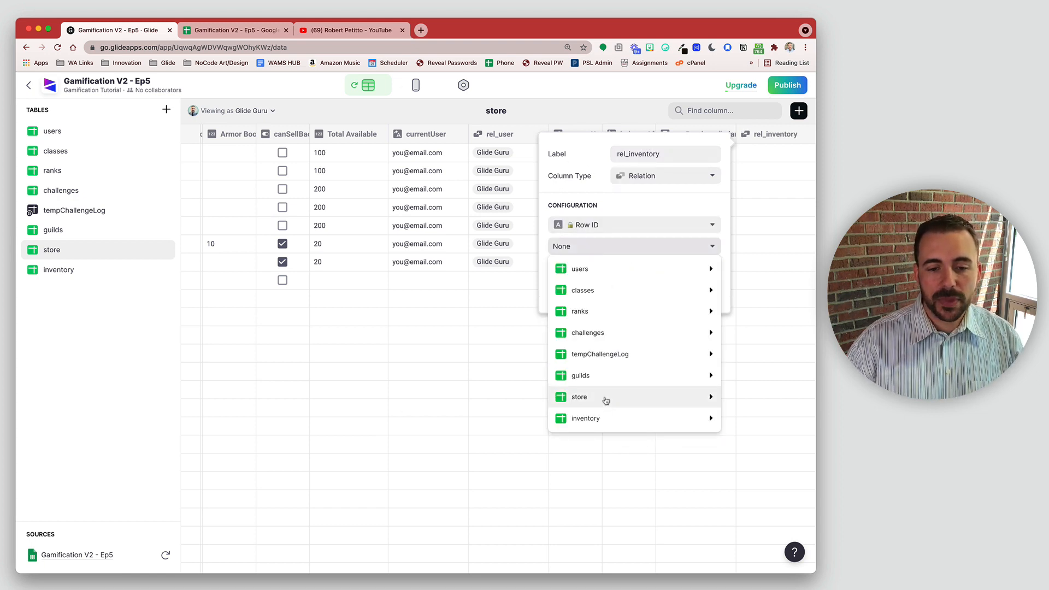
pyautogui.moveTo(604, 420)
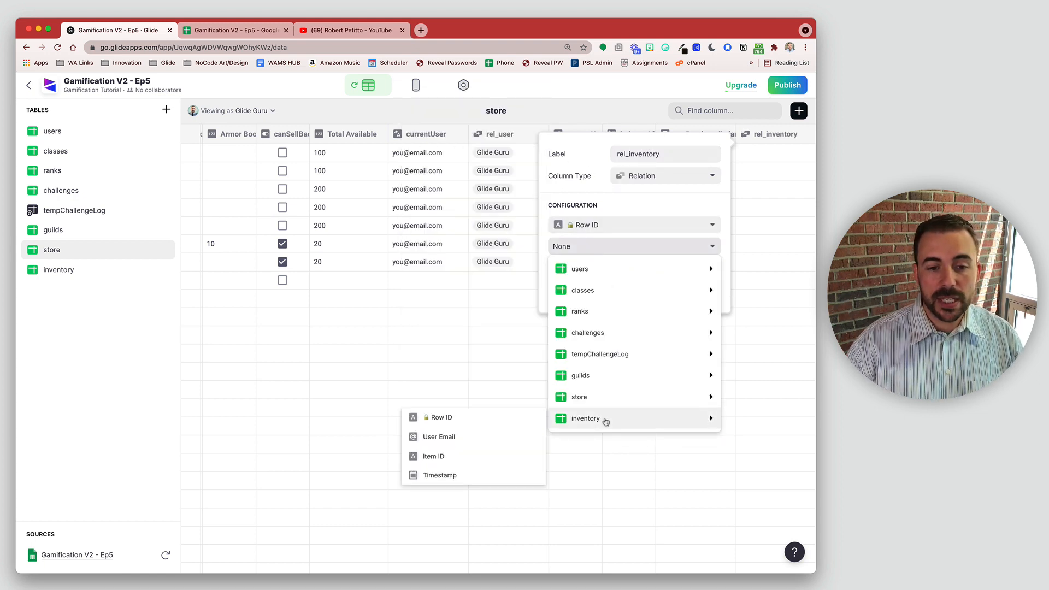
pyautogui.click(476, 457)
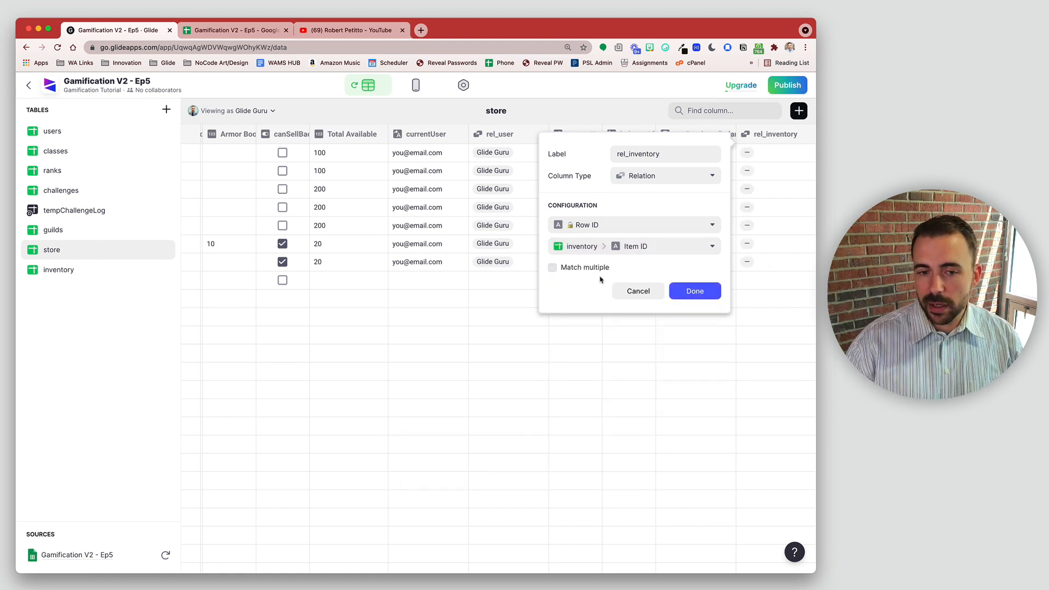
pyautogui.click(578, 271)
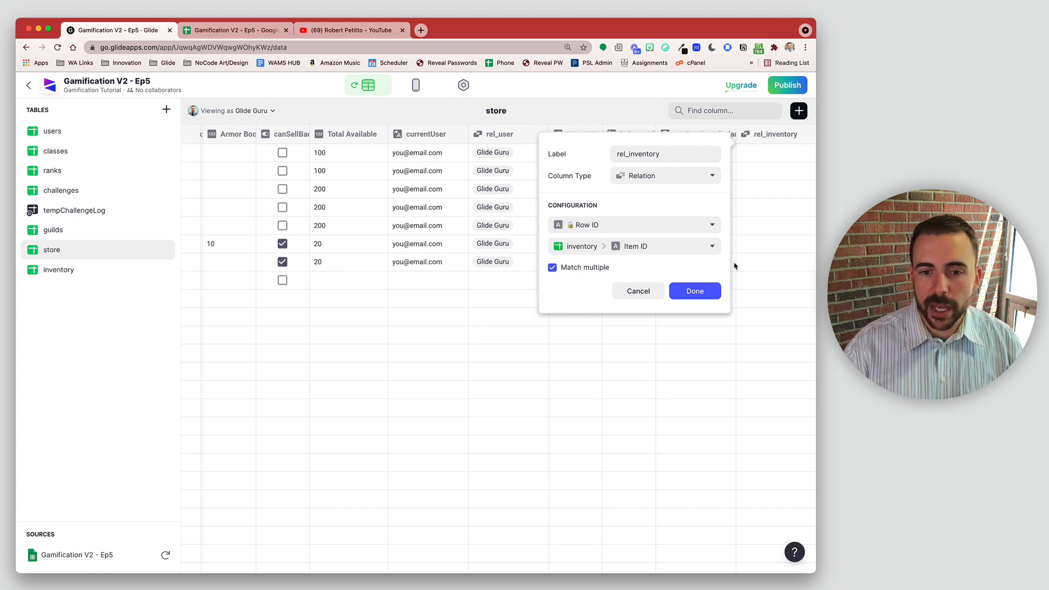
pyautogui.click(695, 290)
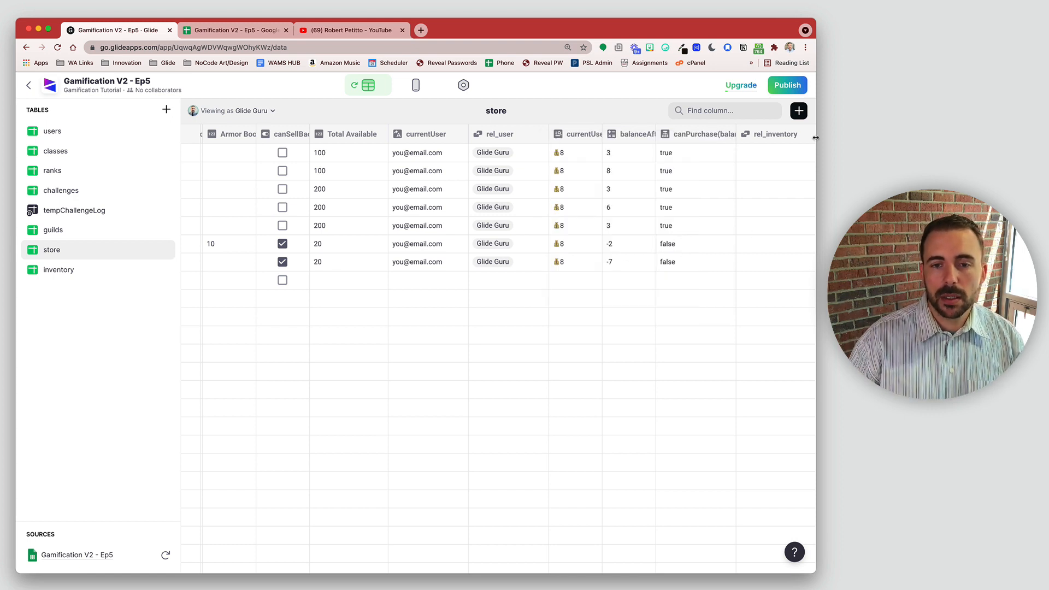
pyautogui.moveTo(772, 153); pyautogui.dragTo(775, 263)
# Add a new Rollup column named inventoryCountPurchased to the store table.
pyautogui.click(799, 110)
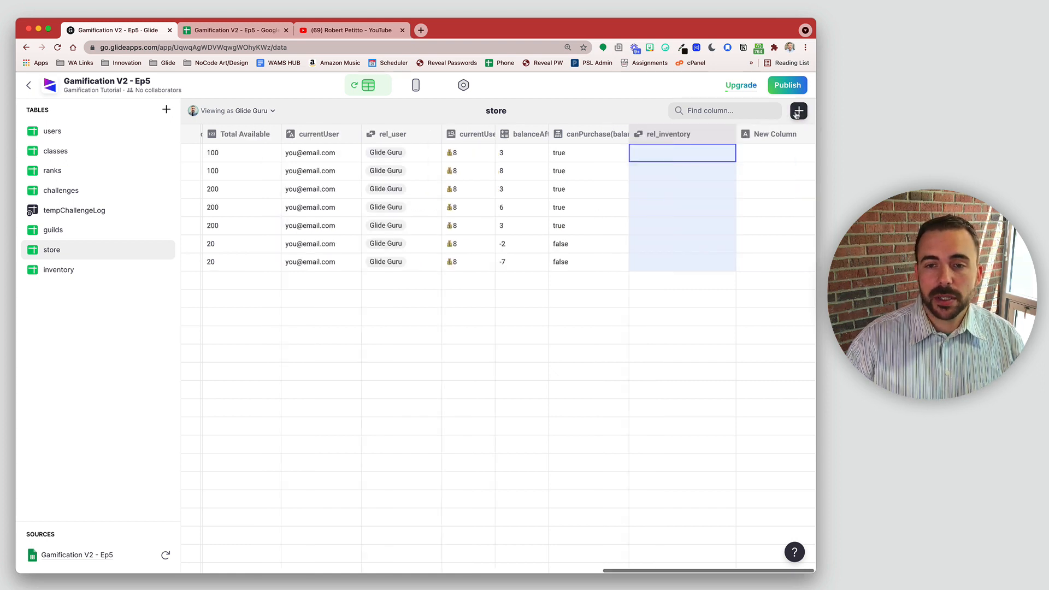
pyautogui.click(660, 179)
pyautogui.click(641, 331)
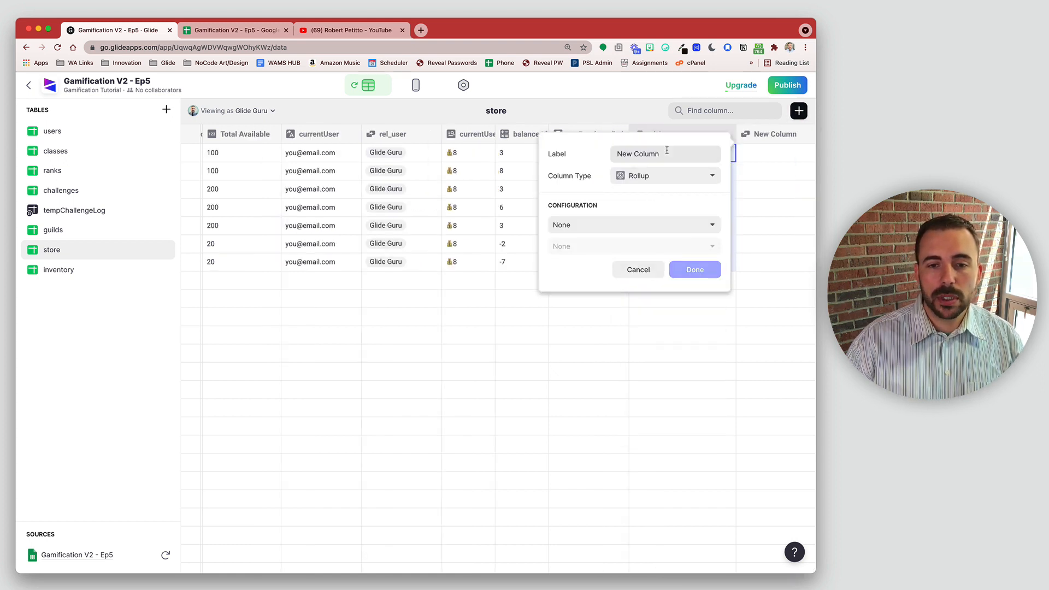
pyautogui.moveTo(665, 151); pyautogui.dragTo(588, 157)
pyautogui.write('inventoru')
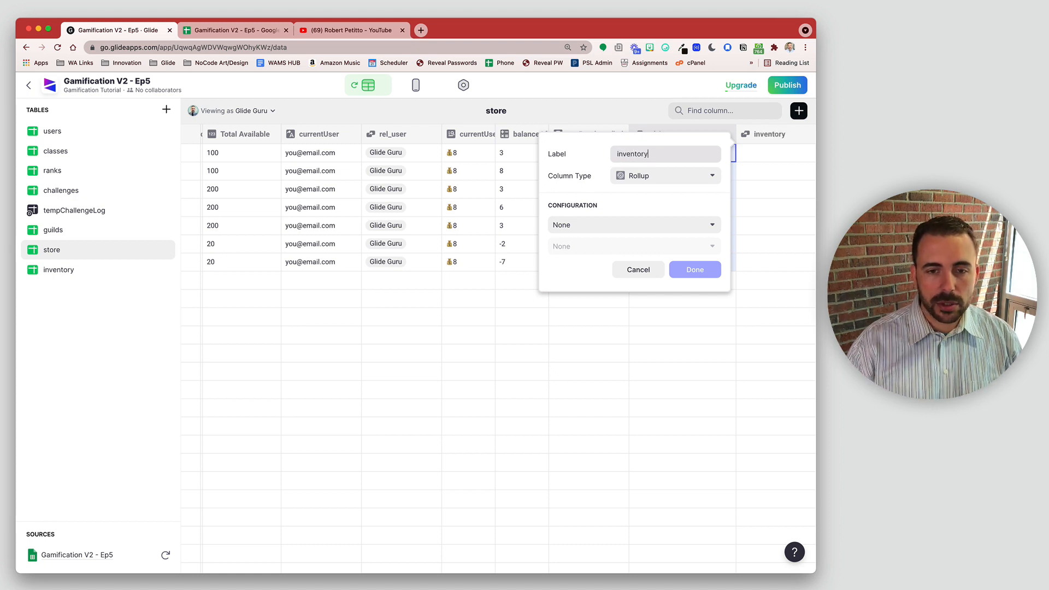
pyautogui.write('CountPur')
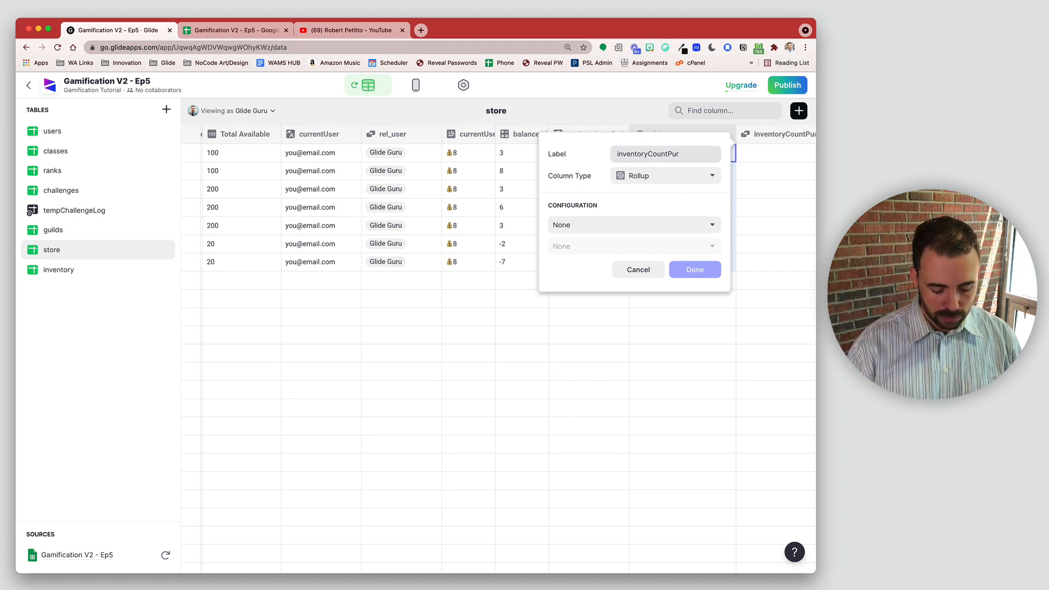
pyautogui.write('chased')
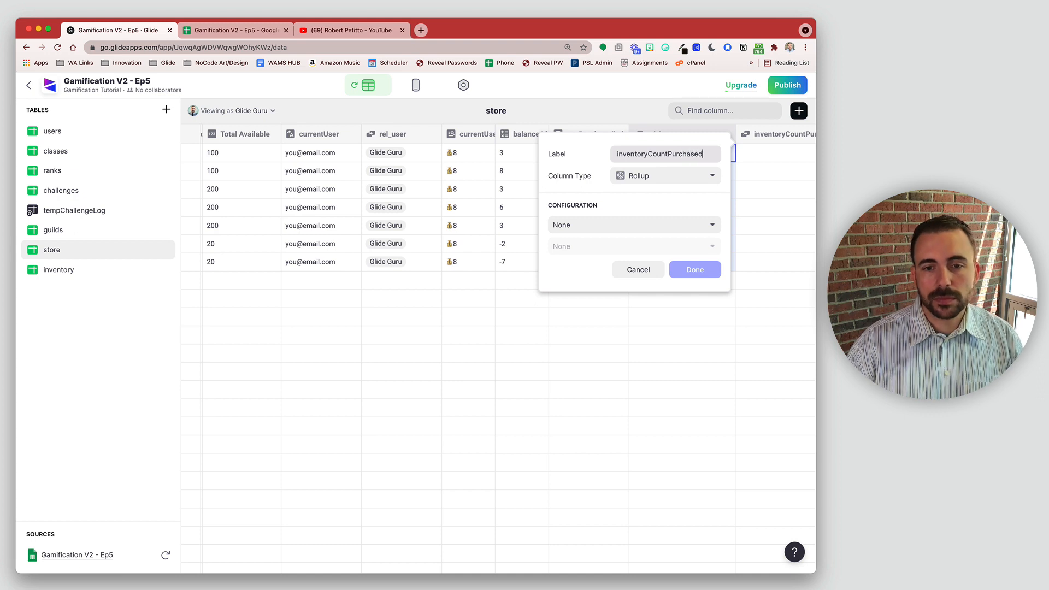
# Make inventoryCountPurchased count the Row ID values through rel_inventory, and save the column.
pyautogui.click(617, 226)
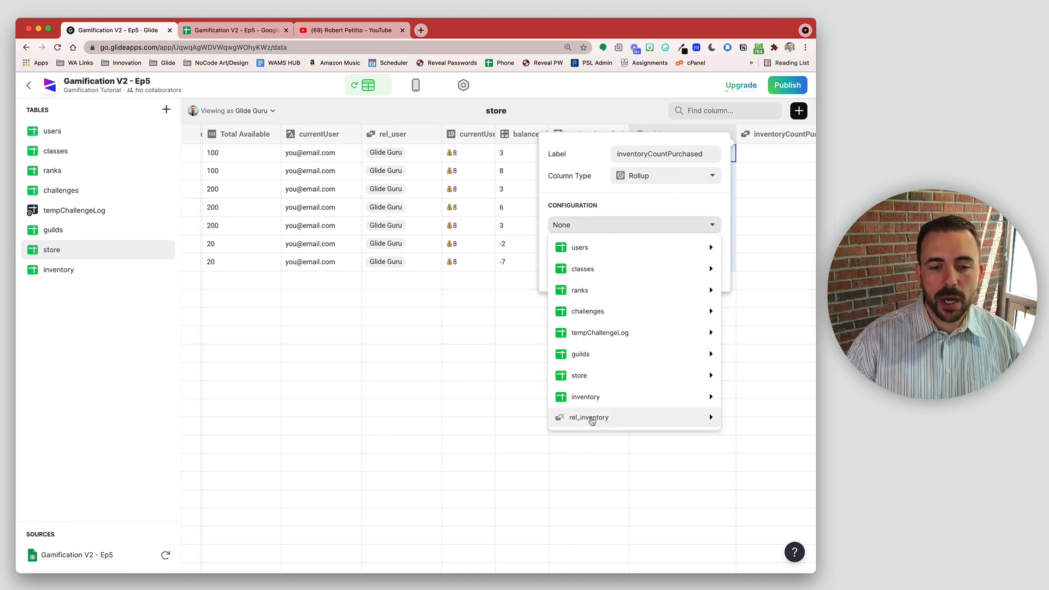
pyautogui.moveTo(591, 419)
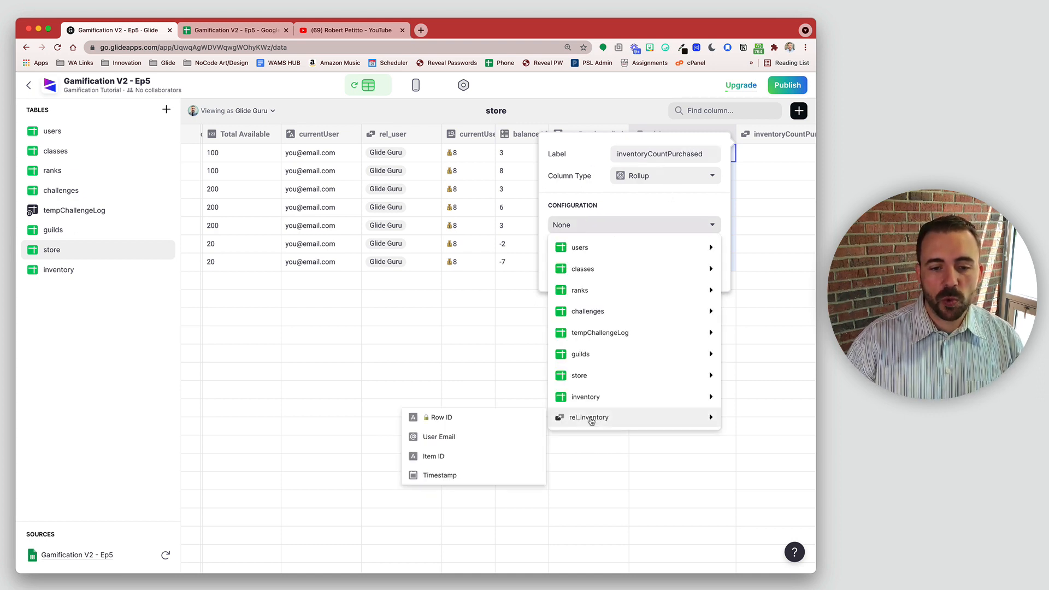
pyautogui.click(445, 419)
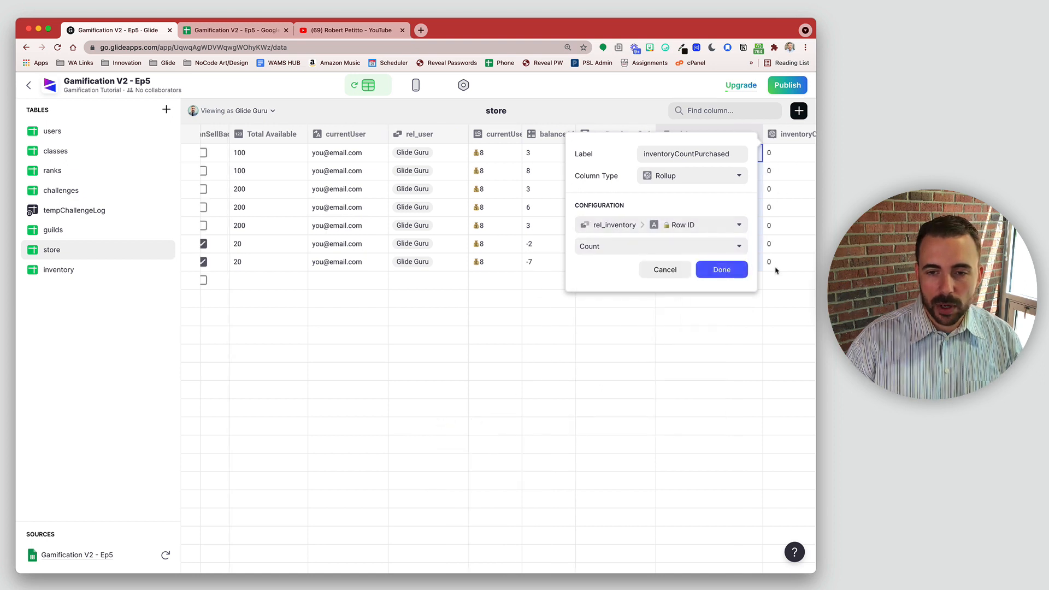
pyautogui.click(720, 272)
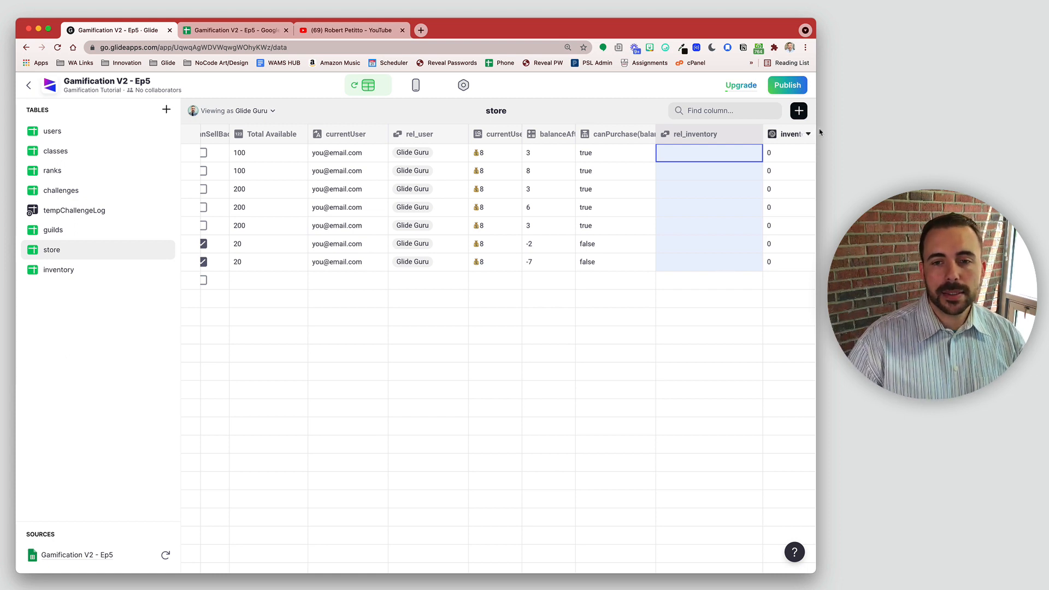
# Add a new column named canPurchase(quantity) to the store table as an If → Then → Else column.
pyautogui.click(798, 110)
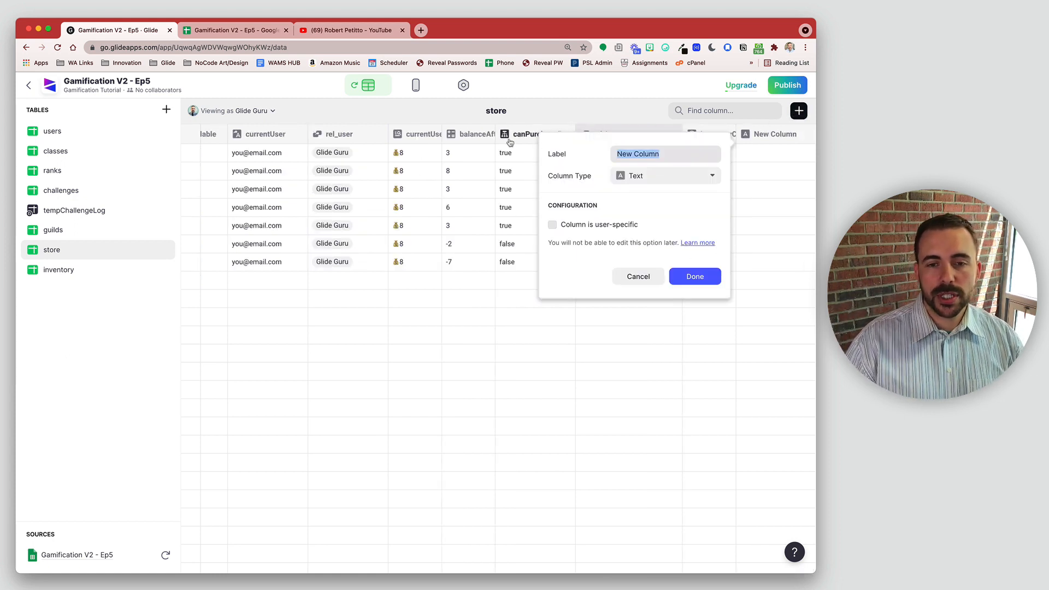
pyautogui.write('ca')
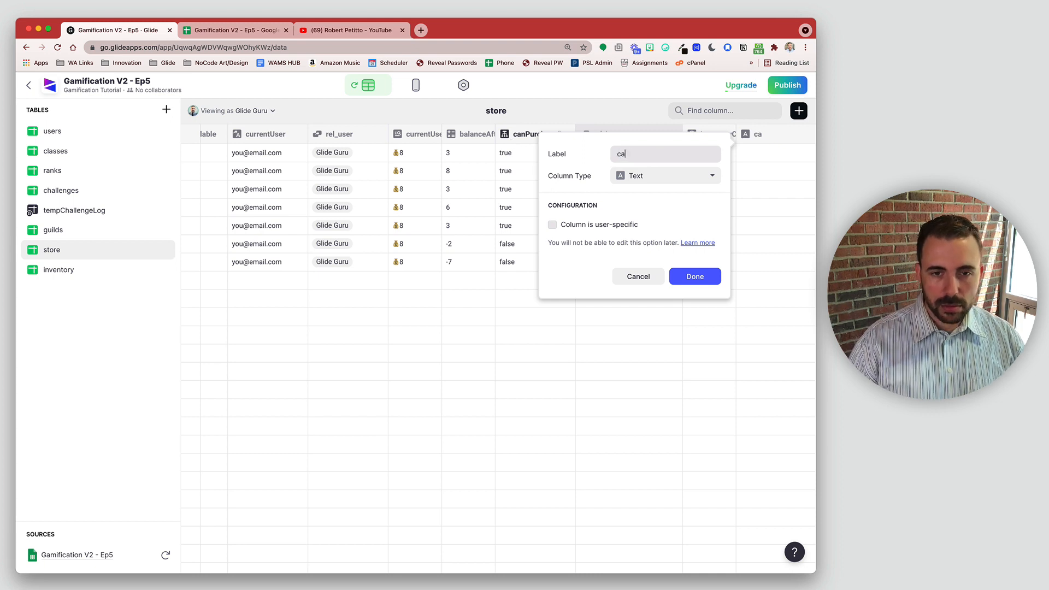
pyautogui.write('nPurchase')
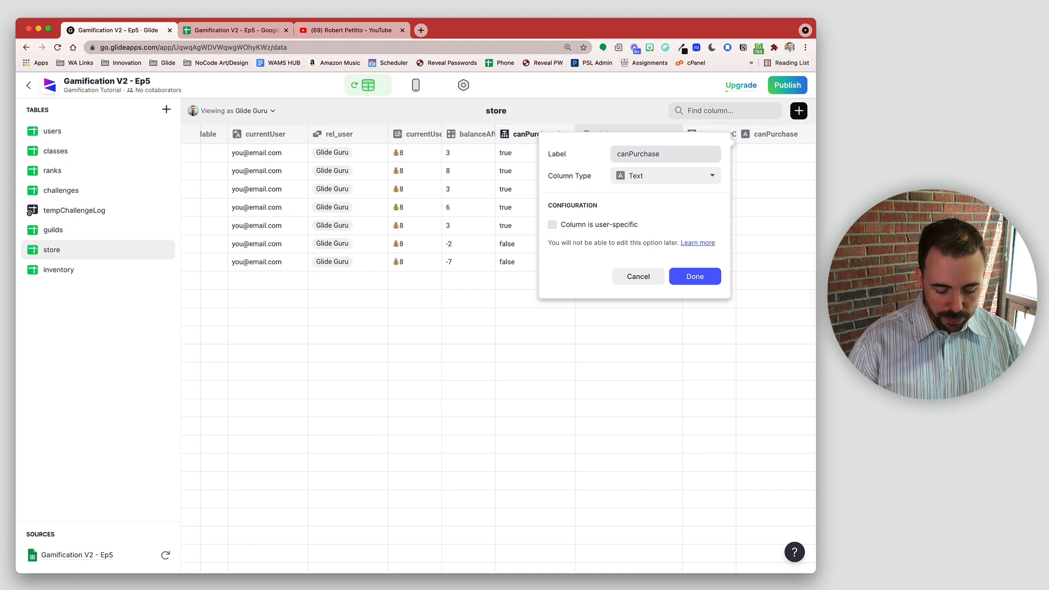
pyautogui.write('(quantity')
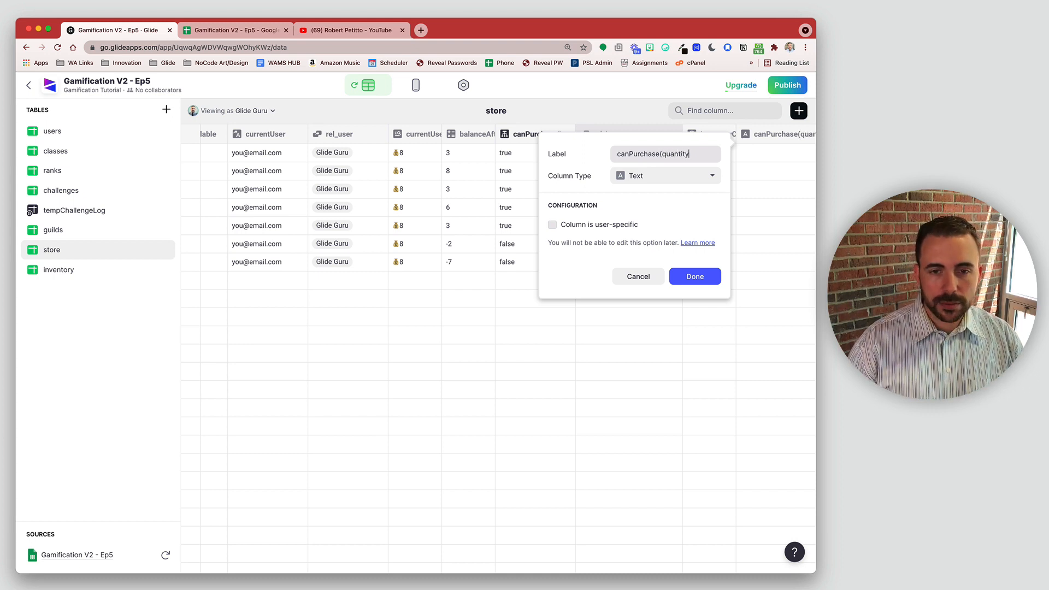
pyautogui.click(671, 175)
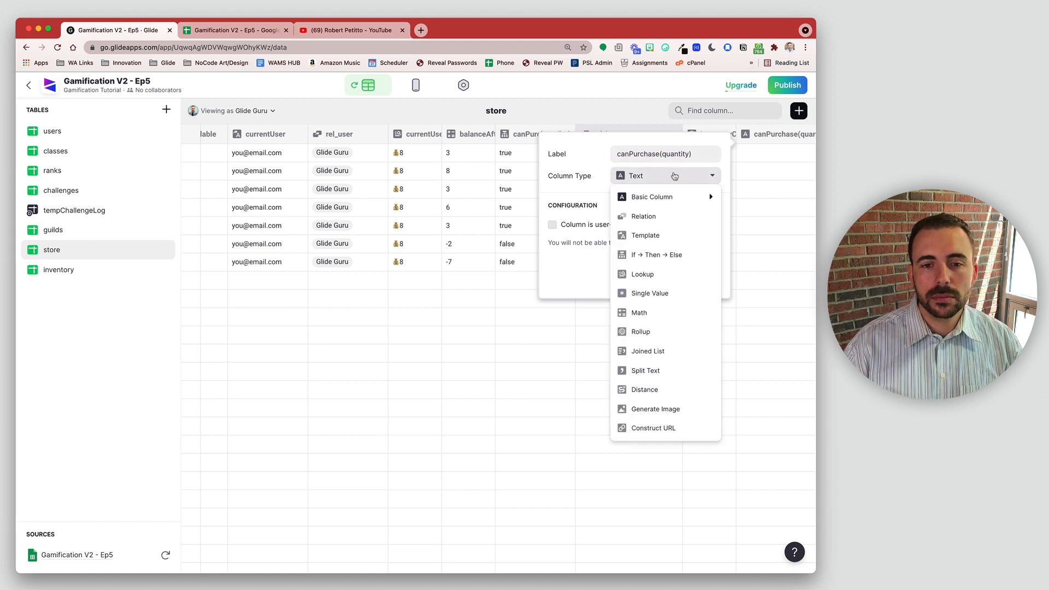
pyautogui.click(665, 251)
# Set the If condition of canPurchase(quantity) to inventoryCountPurchased is greater or equal to Total Available.
pyautogui.click(638, 229)
pyautogui.scroll(-5, 638, 415)
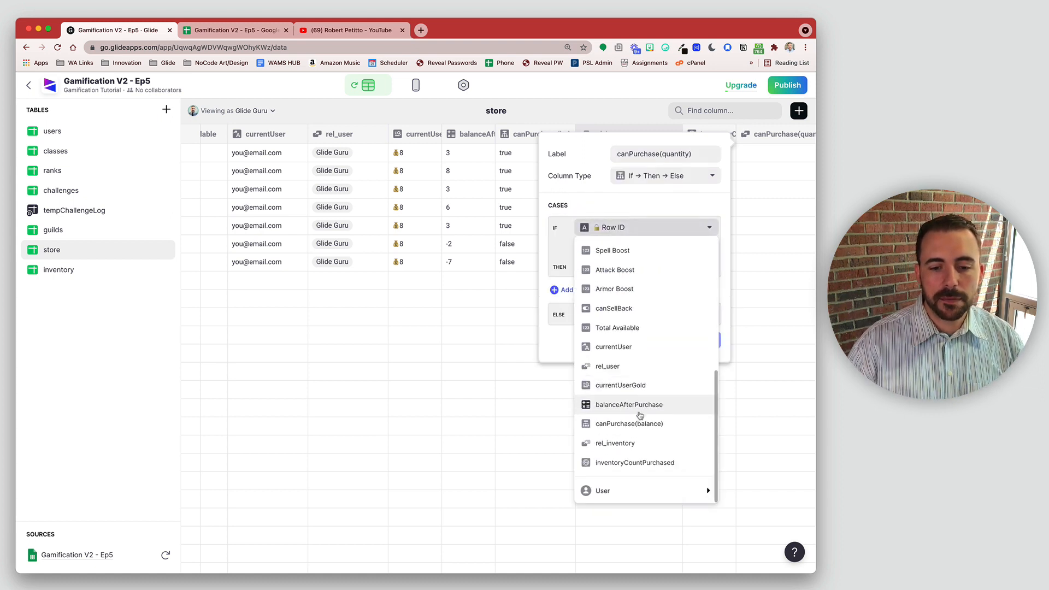
pyautogui.click(638, 463)
pyautogui.click(623, 251)
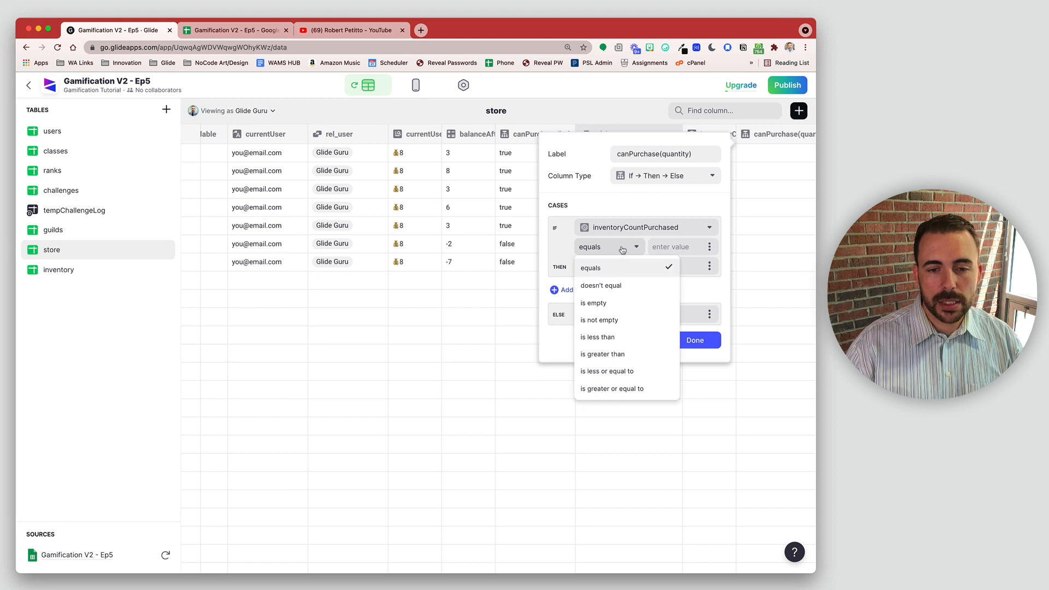
pyautogui.click(628, 387)
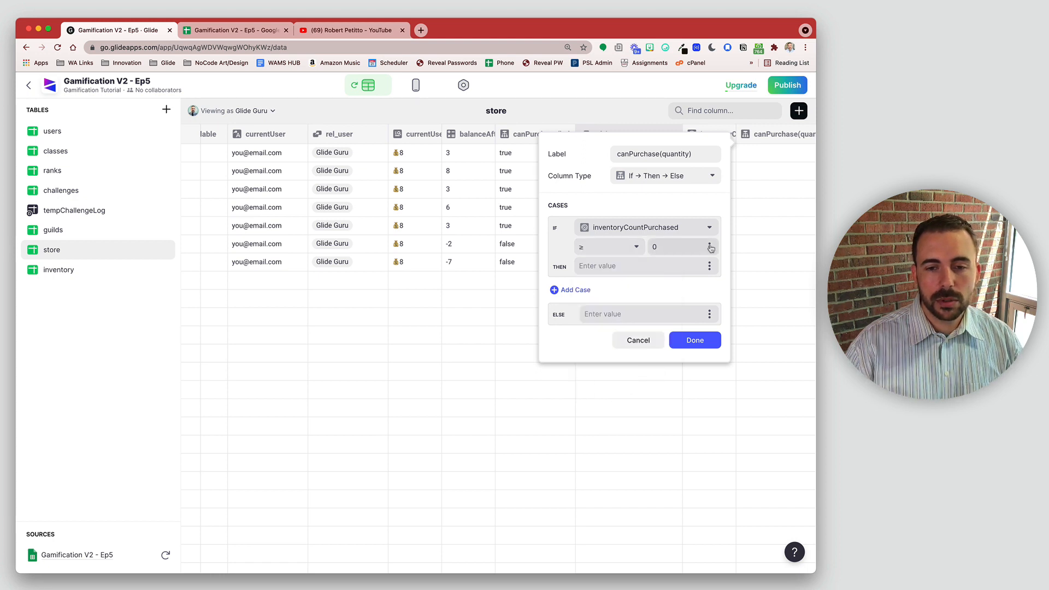
pyautogui.click(709, 266)
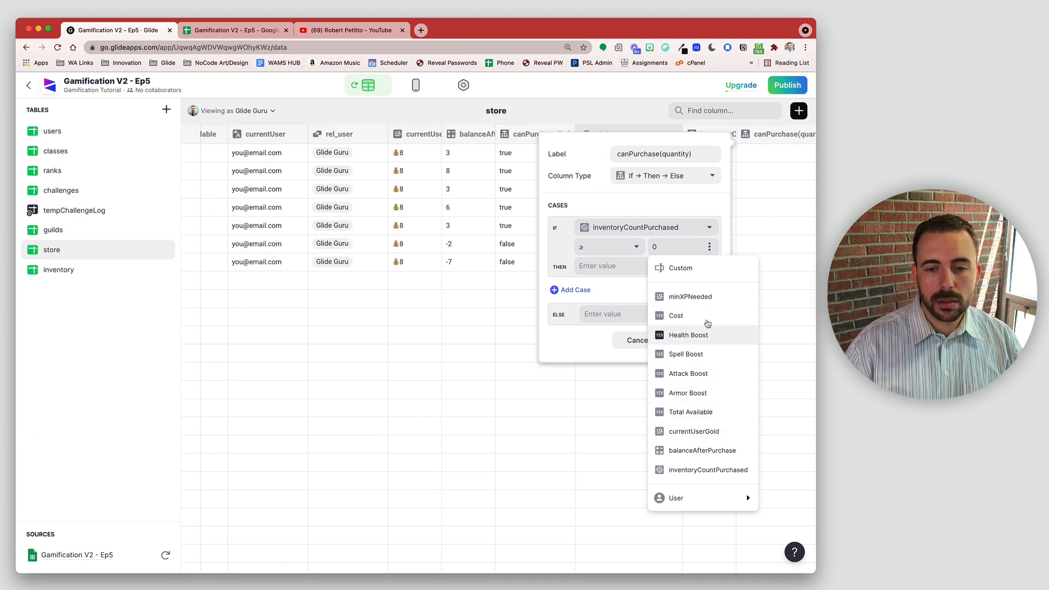
pyautogui.click(702, 413)
# Return false when the quantity condition is met and true otherwise, and save the canPurchase(quantity) column.
pyautogui.click(621, 266)
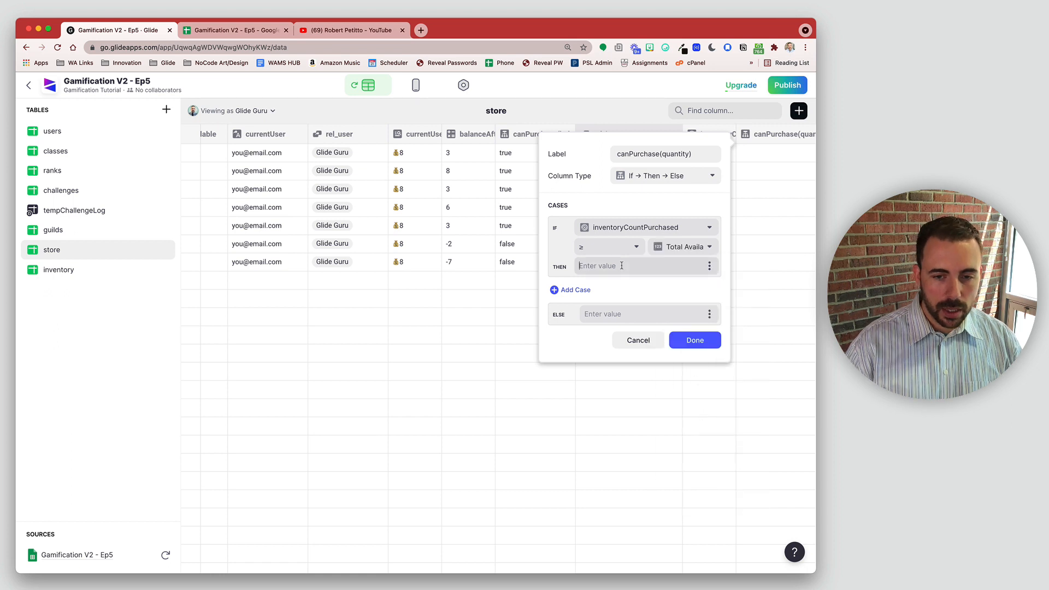
pyautogui.write('false')
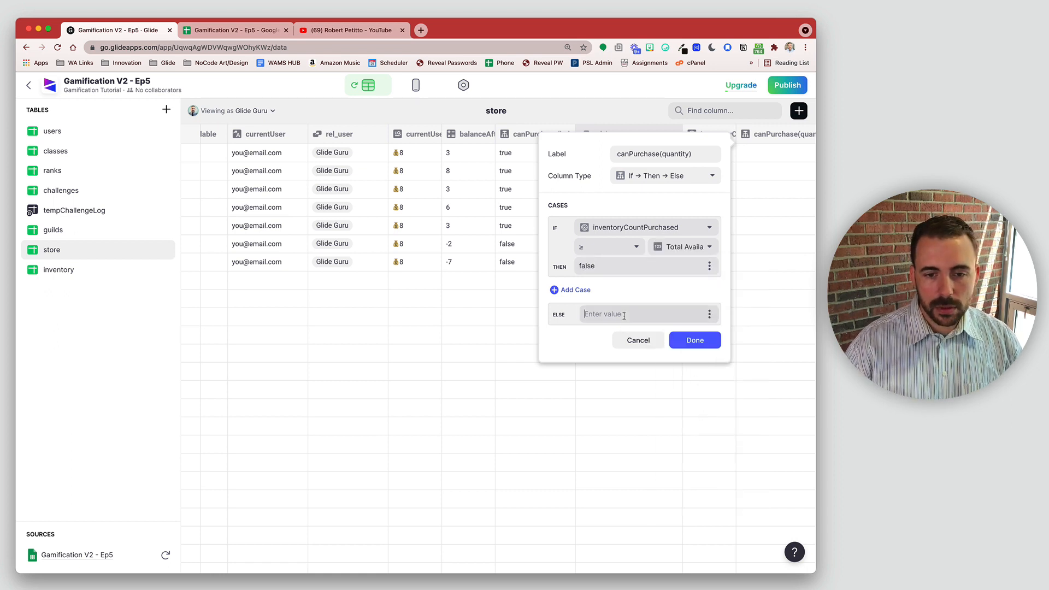
pyautogui.click(621, 314)
pyautogui.write('true')
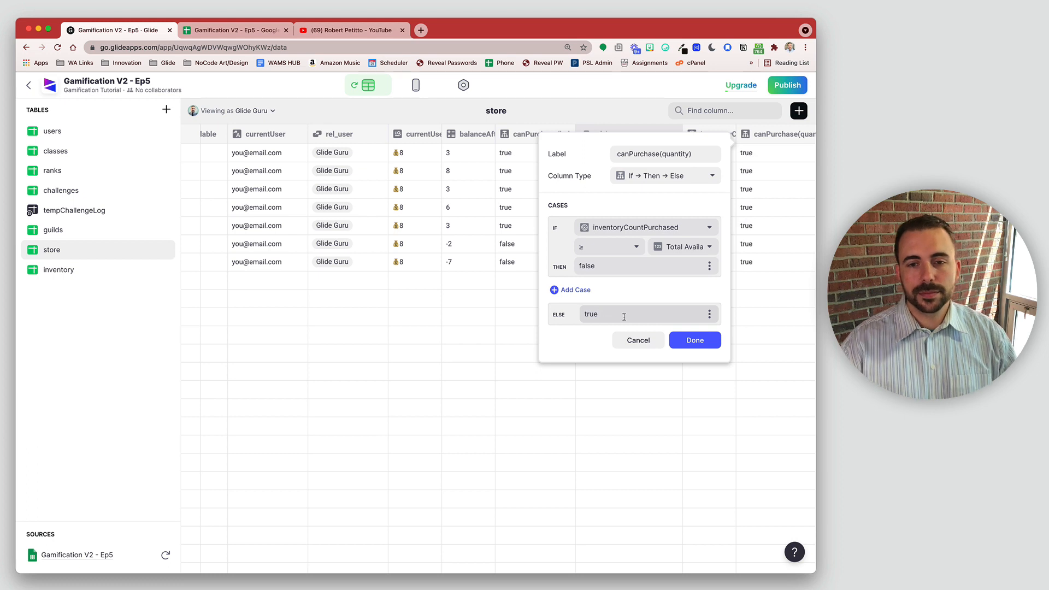
pyautogui.click(696, 342)
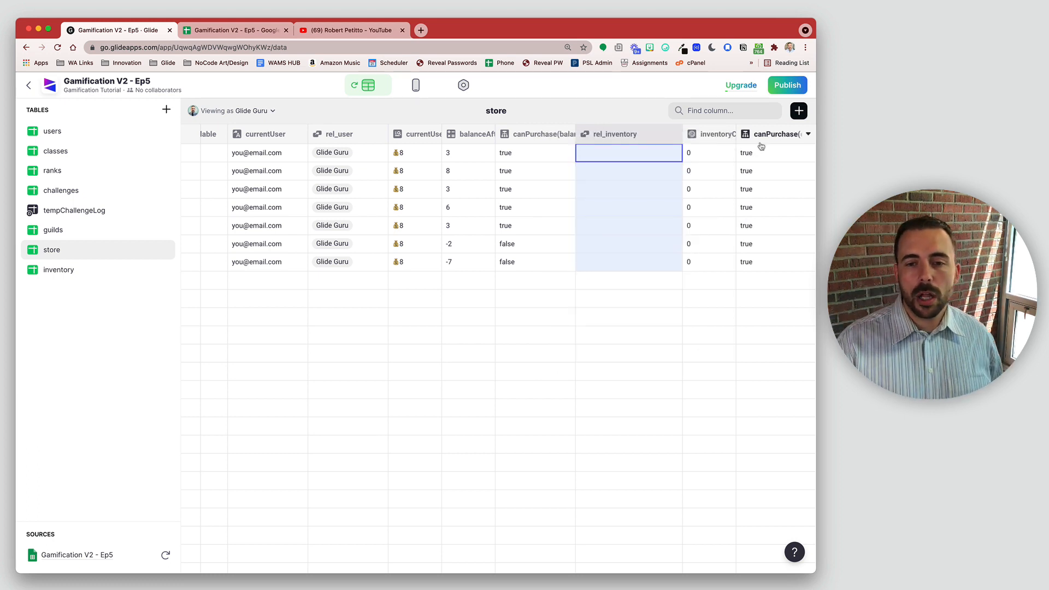
# Examine the store items' canPurchase(quantity) and inventoryCountPurchased values, and look back over the balance and rank eligibility columns.
pyautogui.moveTo(761, 152); pyautogui.dragTo(762, 255)
pyautogui.moveTo(703, 157); pyautogui.dragTo(703, 261)
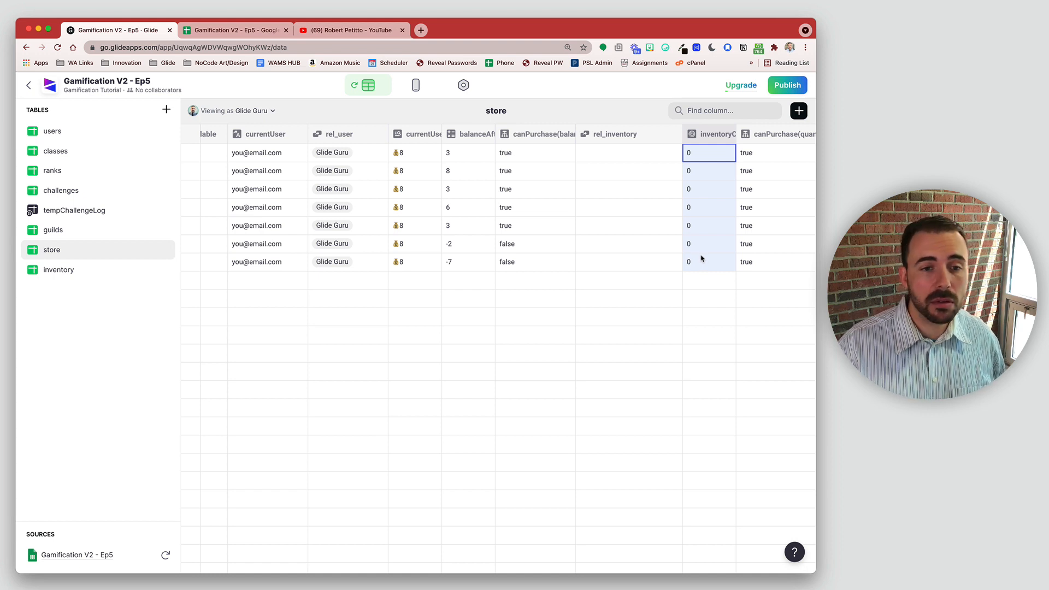
pyautogui.hscroll(-10, 710, 250)
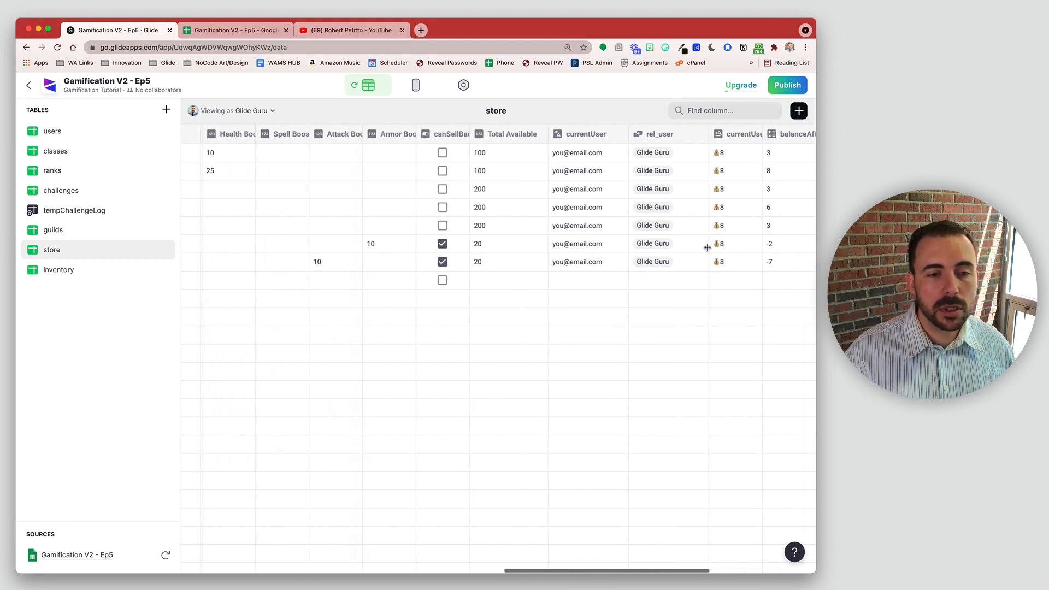
pyautogui.hscroll(-10, 709, 251)
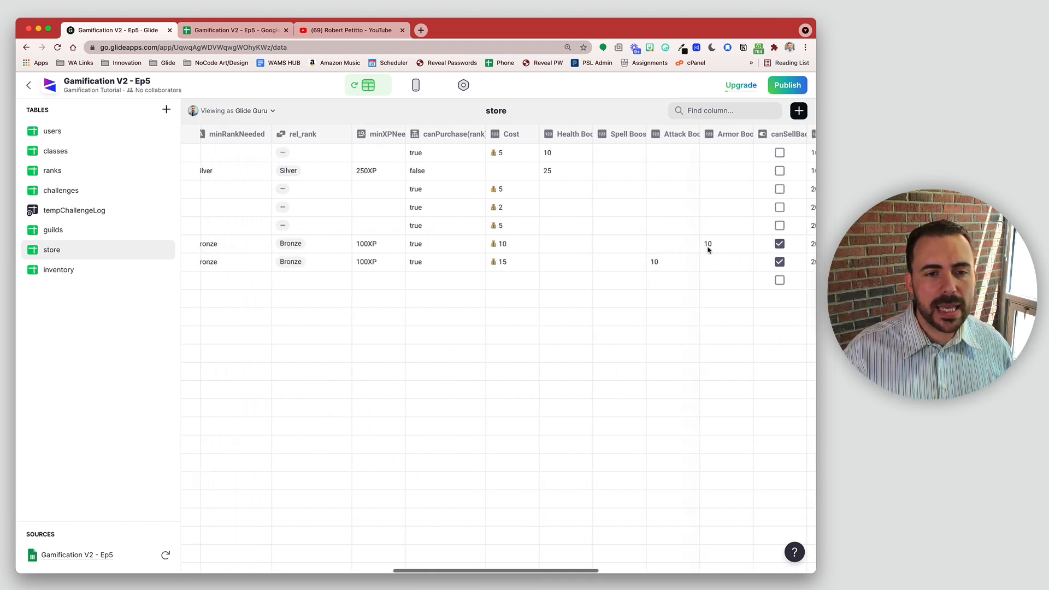
# Review the canPurchase(quantity) values and the Unique? items in the store table, and check the item cards in the Store tab.
pyautogui.hscroll(20, 709, 250)
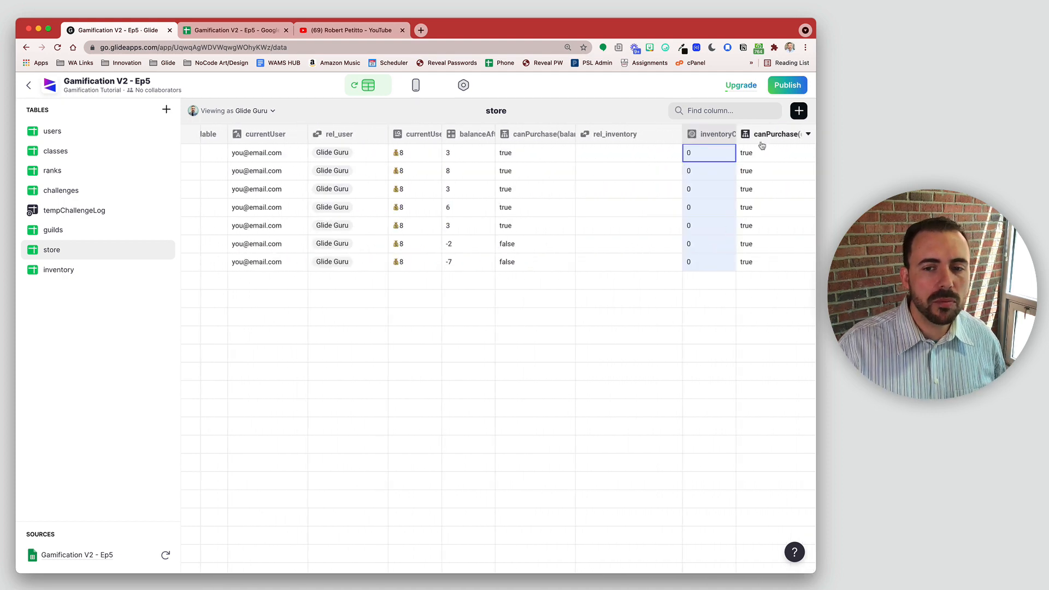
pyautogui.moveTo(762, 153); pyautogui.dragTo(767, 265)
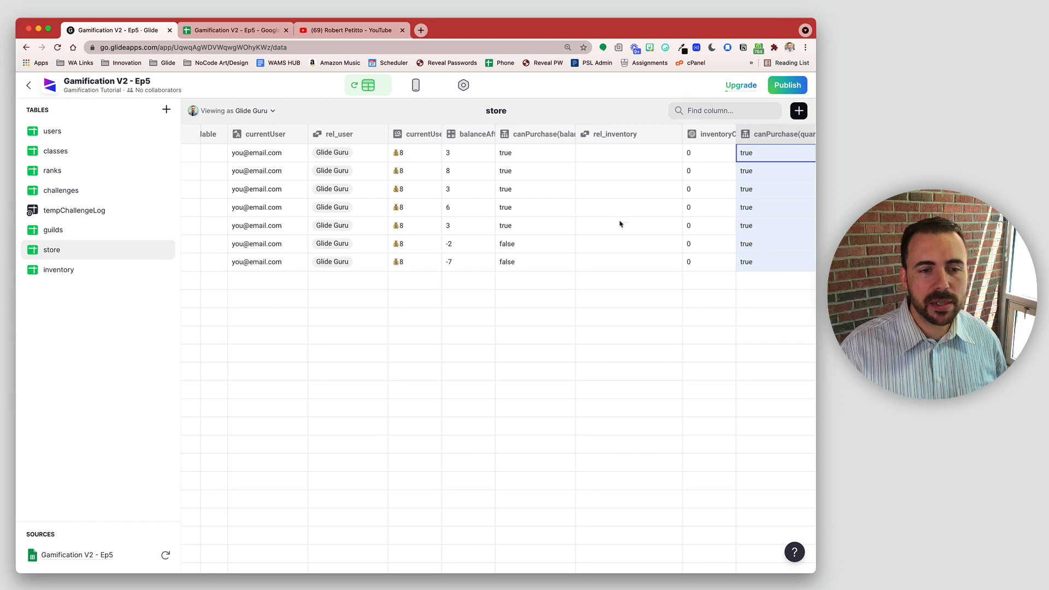
pyautogui.hscroll(-20, 620, 224)
pyautogui.moveTo(291, 157); pyautogui.dragTo(290, 174)
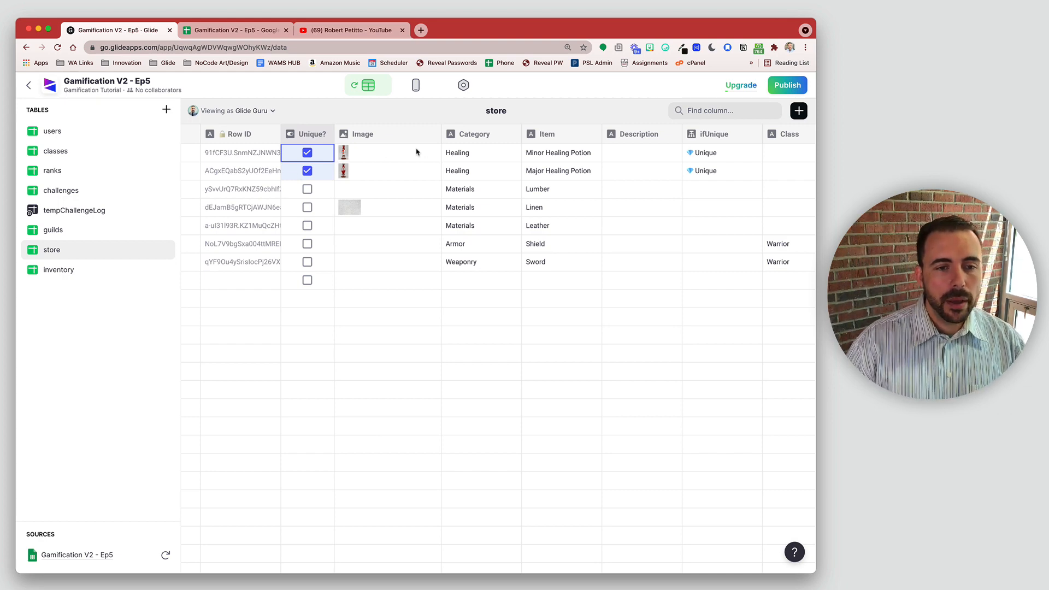
pyautogui.click(416, 85)
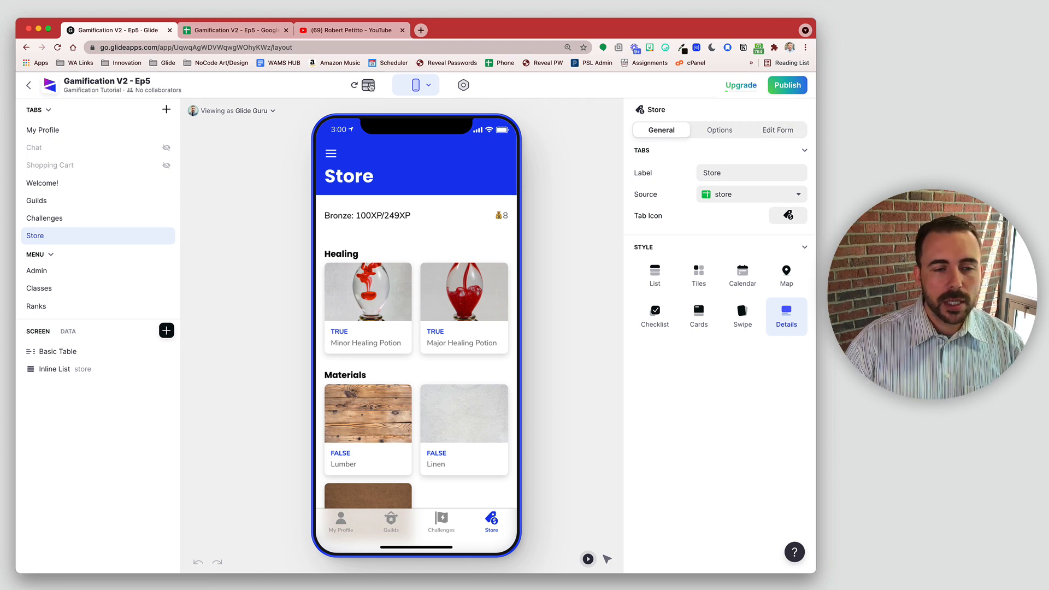
# Add a new column named RankImage to the store table as a Lookup column.
pyautogui.click(368, 86)
pyautogui.click(799, 110)
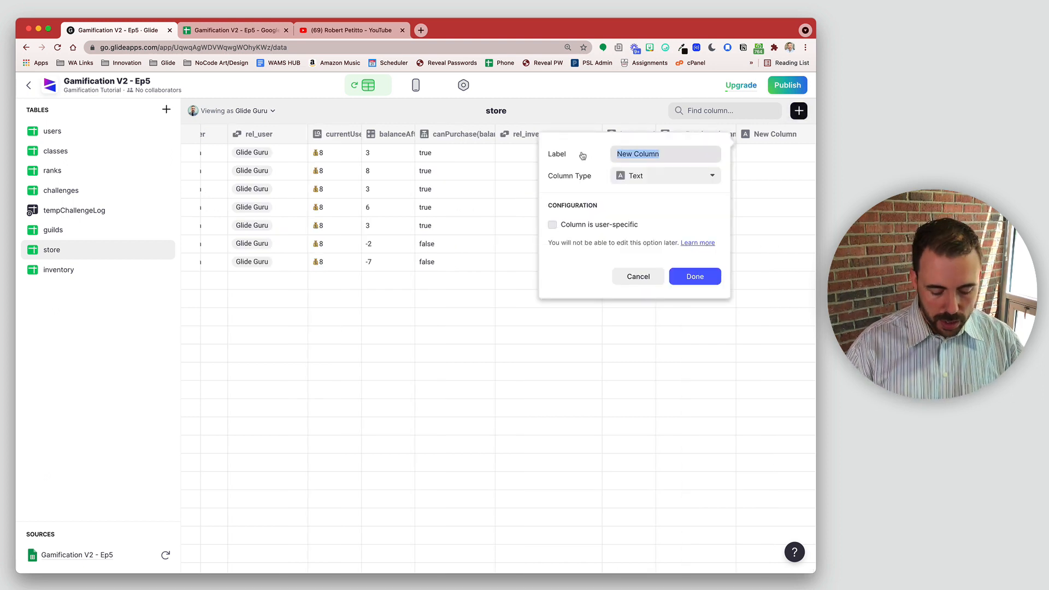
pyautogui.write('RankImag')
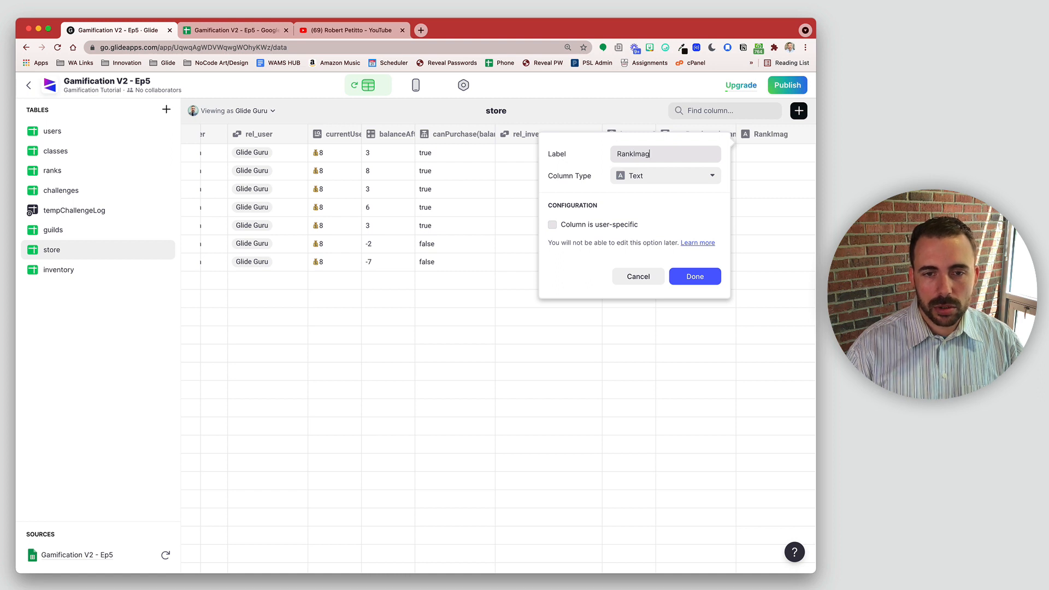
pyautogui.write('e')
pyautogui.click(649, 177)
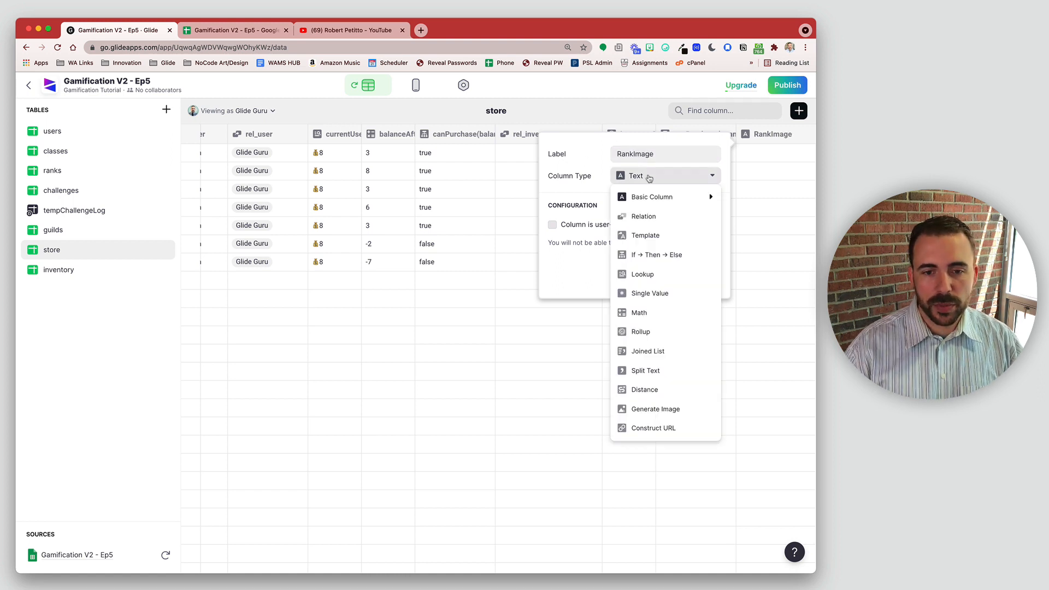
pyautogui.click(637, 268)
# Make RankImage look up the Rank Image through the rel_rank relation and save the column.
pyautogui.click(616, 226)
pyautogui.moveTo(608, 249)
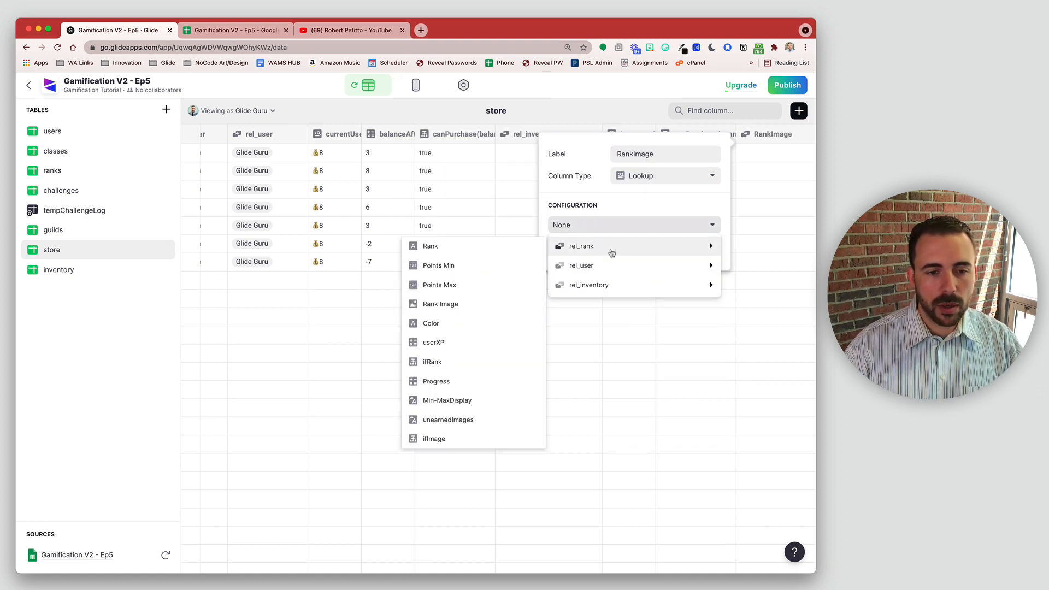
pyautogui.click(437, 304)
pyautogui.click(694, 252)
pyautogui.click(799, 111)
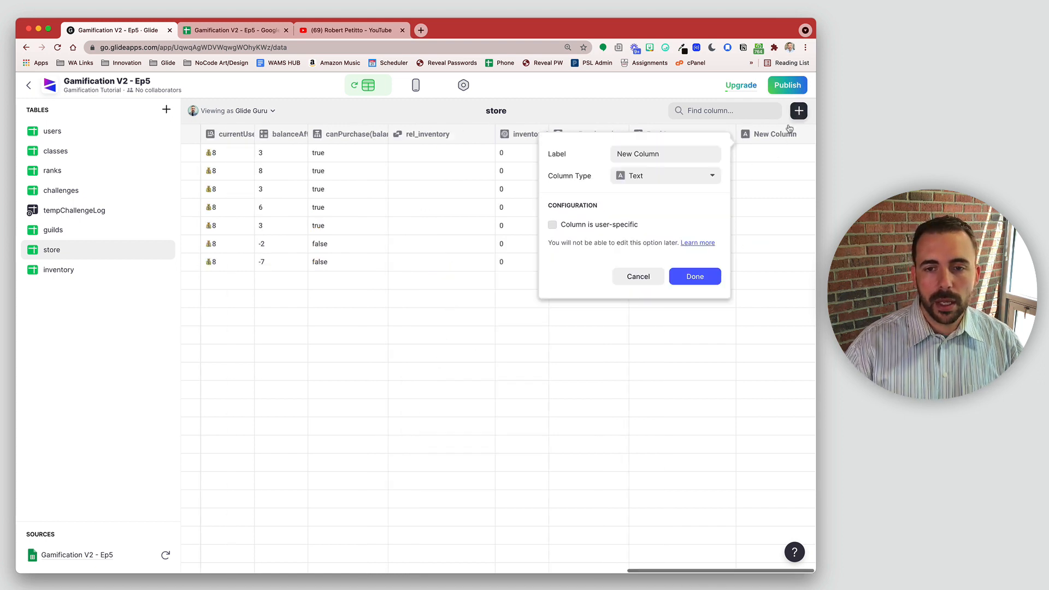
pyautogui.click(637, 276)
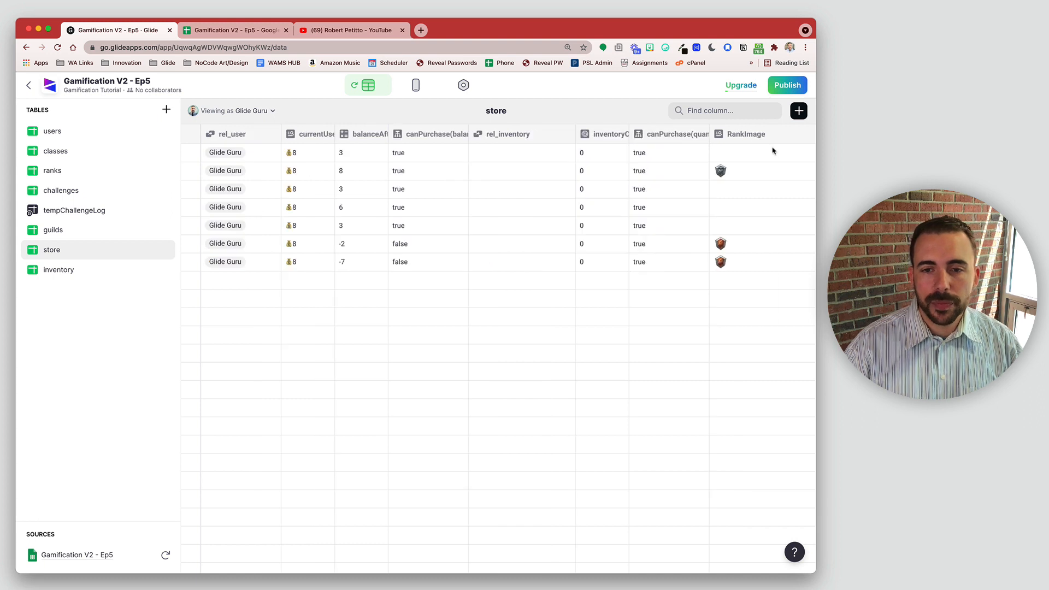
# Move the RankImage column in the store table so it sits between rel_rank and minXPNeeded.
pyautogui.moveTo(586, 139); pyautogui.dragTo(361, 132)
pyautogui.hscroll(-5, 361, 133)
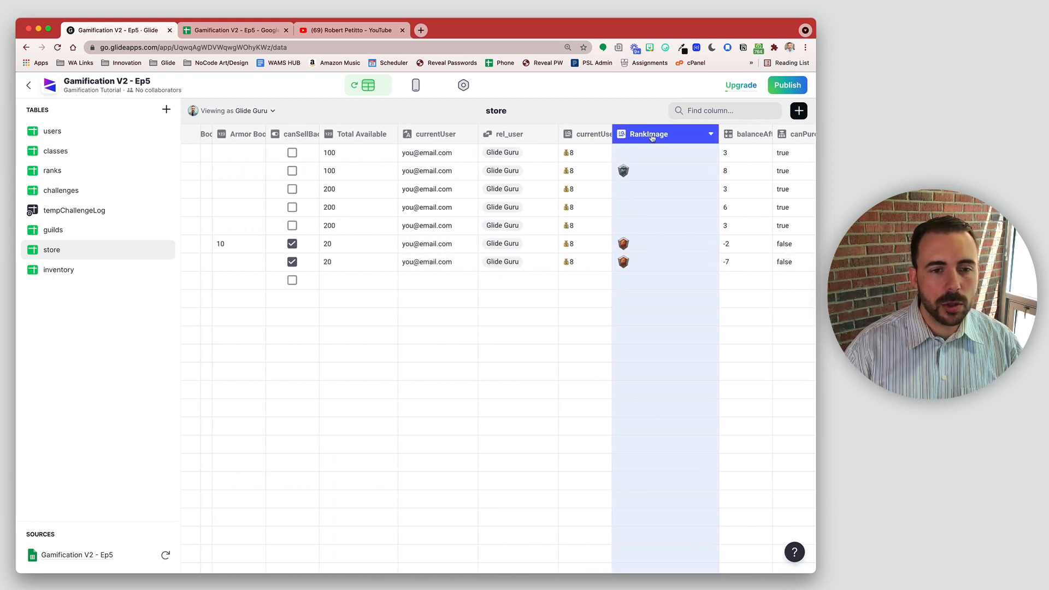
pyautogui.moveTo(654, 138); pyautogui.dragTo(398, 141)
pyautogui.hscroll(-10, 352, 144)
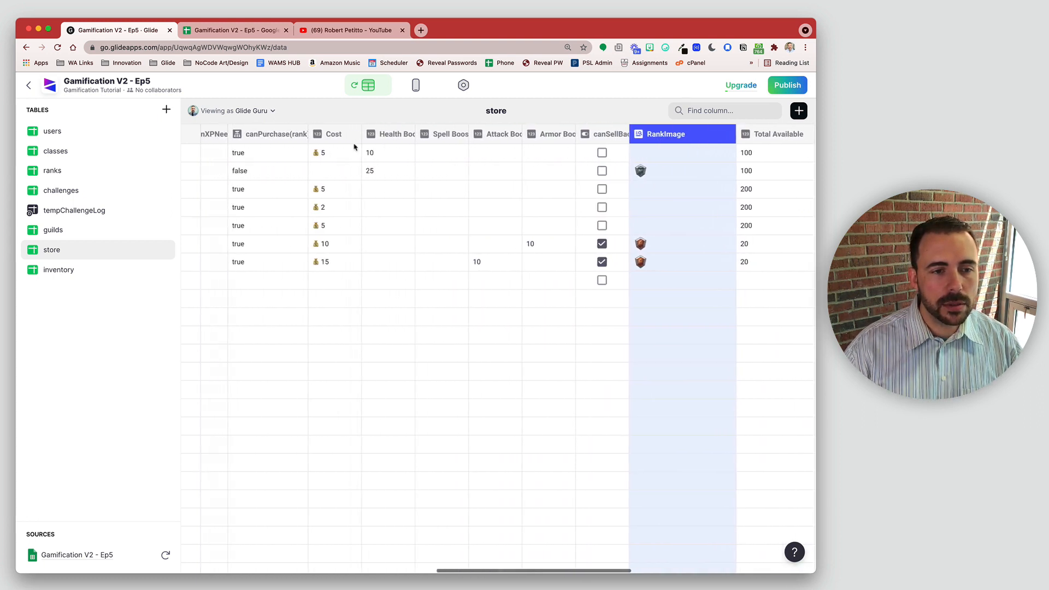
pyautogui.hscroll(2, 354, 146)
pyautogui.moveTo(751, 135); pyautogui.dragTo(315, 135)
# Set the avatar overlay of the Store tab's inline list to the RankImage column.
pyautogui.click(415, 84)
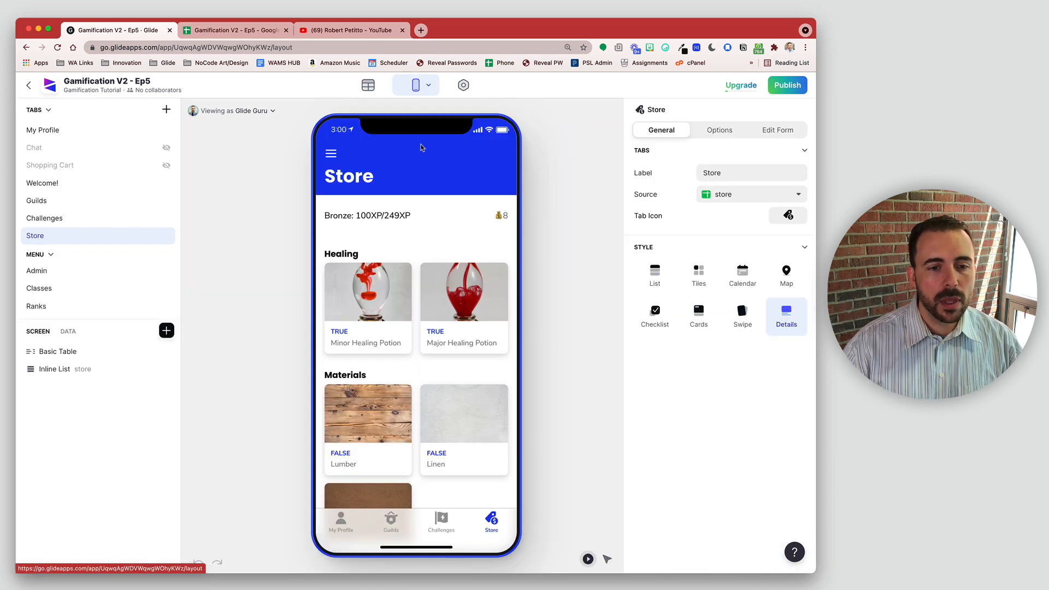
pyautogui.click(364, 284)
pyautogui.scroll(-10, 699, 387)
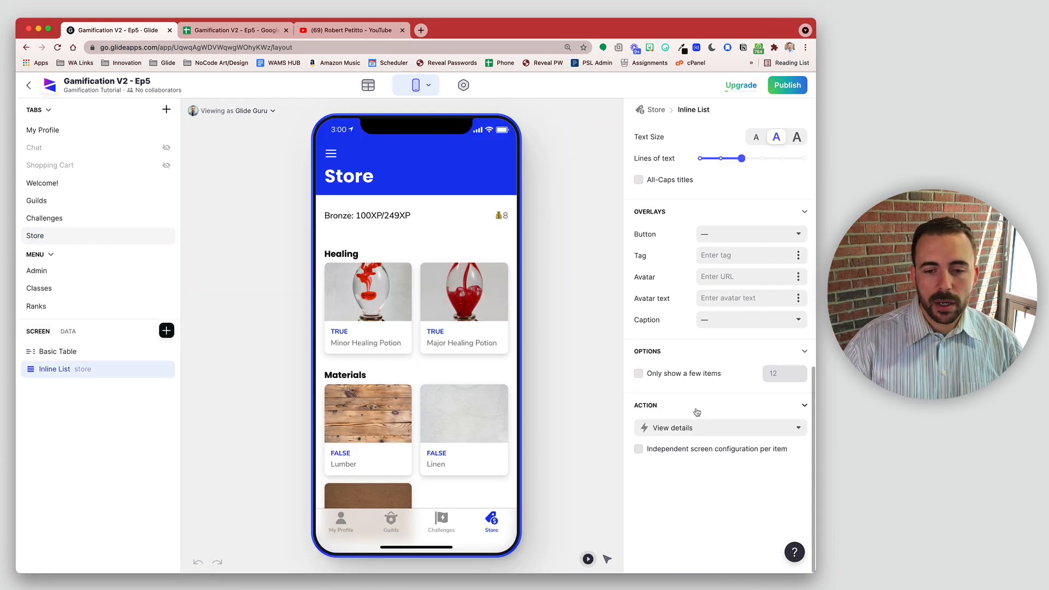
pyautogui.click(798, 276)
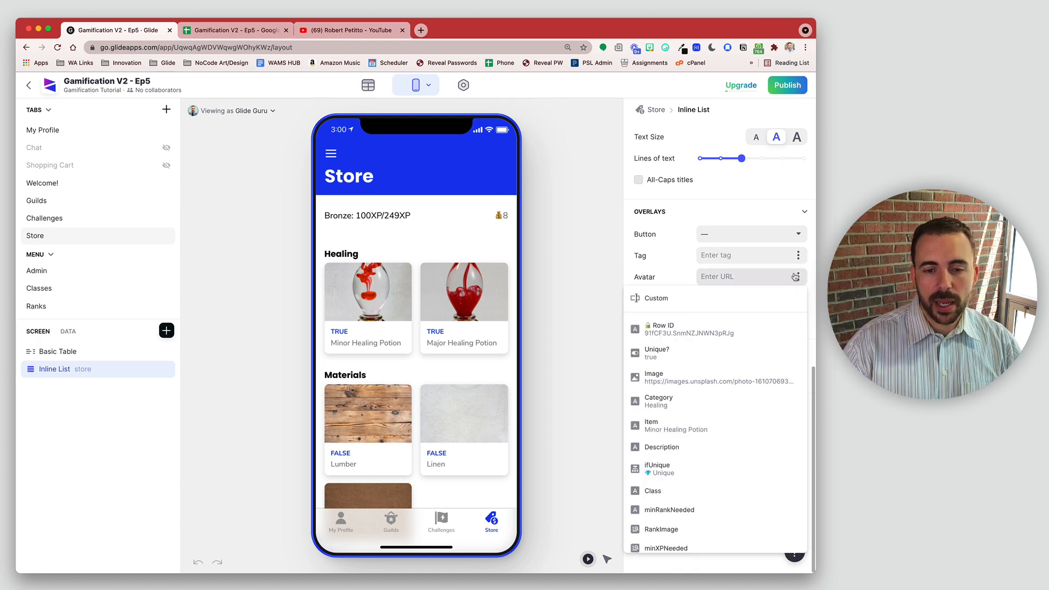
pyautogui.scroll(-2, 735, 472)
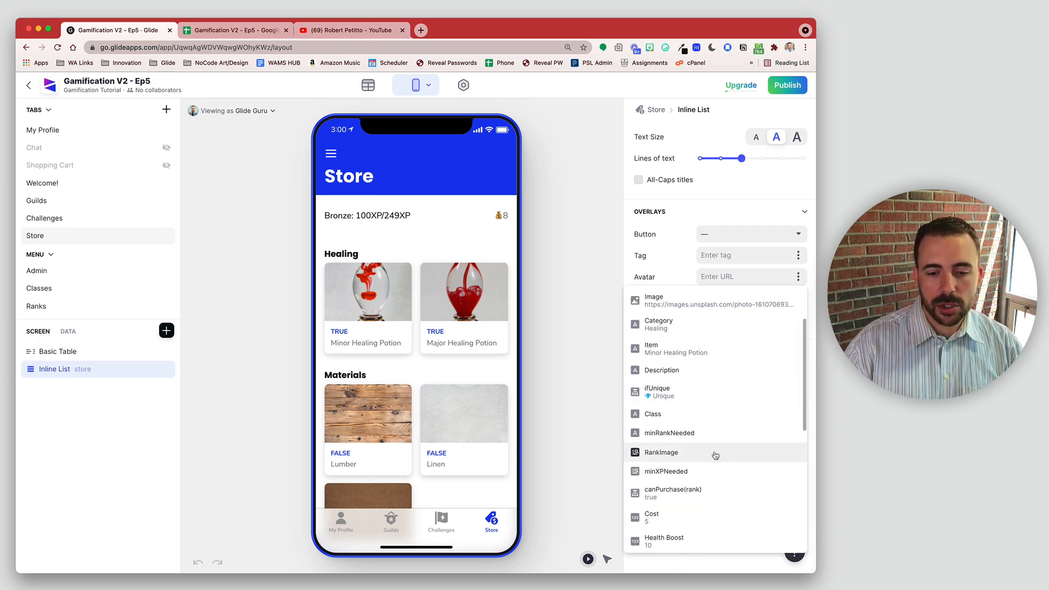
pyautogui.click(744, 455)
# Set the avatar text of the Store item cards to minRankNeeded.
pyautogui.click(798, 299)
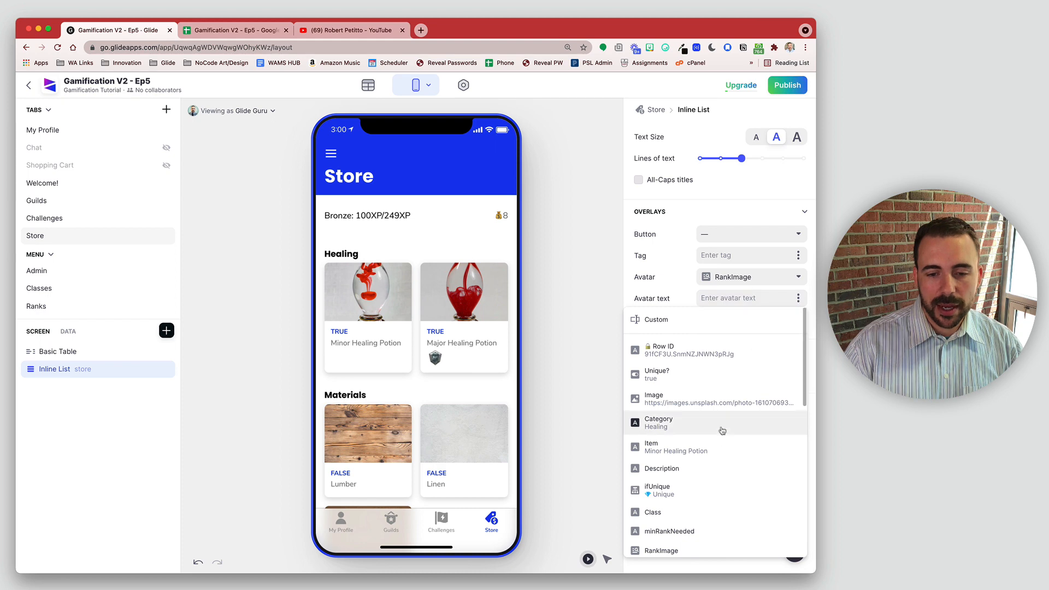
pyautogui.scroll(-2, 722, 461)
pyautogui.scroll(-1, 724, 463)
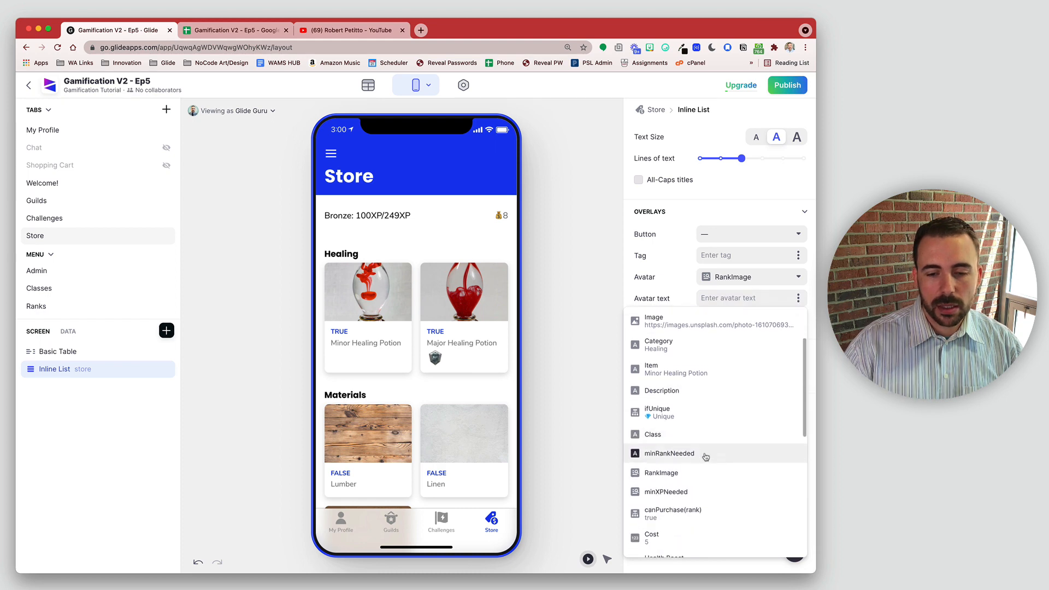
pyautogui.click(699, 456)
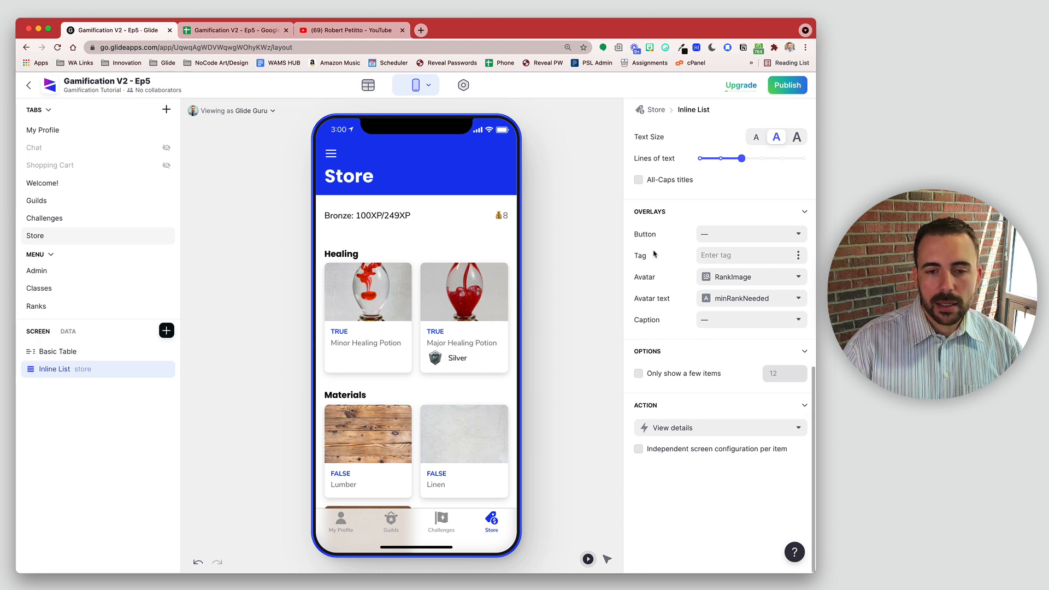
# Set the tag overlay of the Store item cards to the Cost column.
pyautogui.click(799, 256)
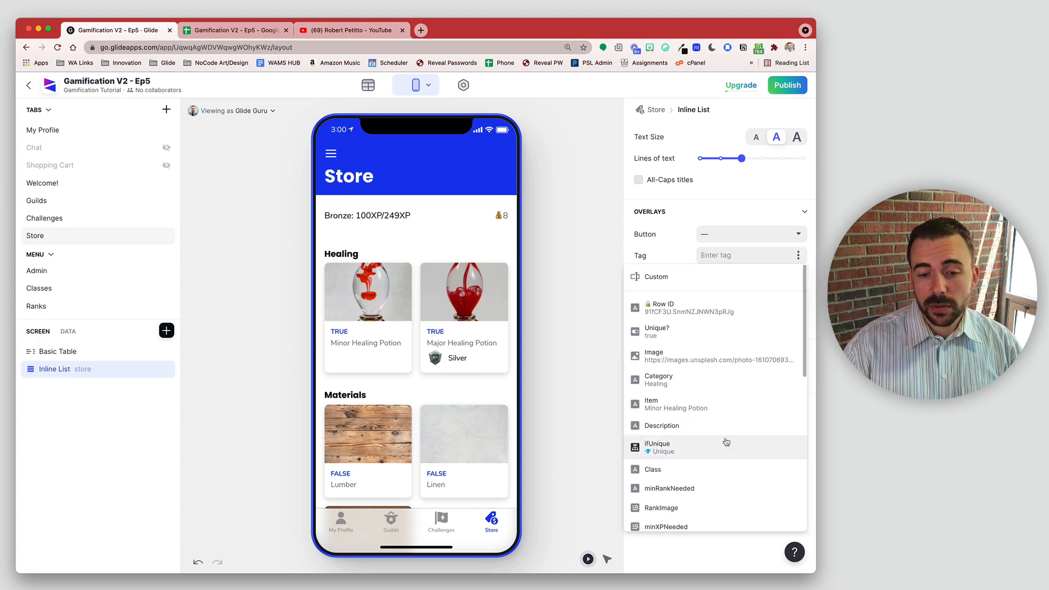
pyautogui.scroll(-4, 709, 411)
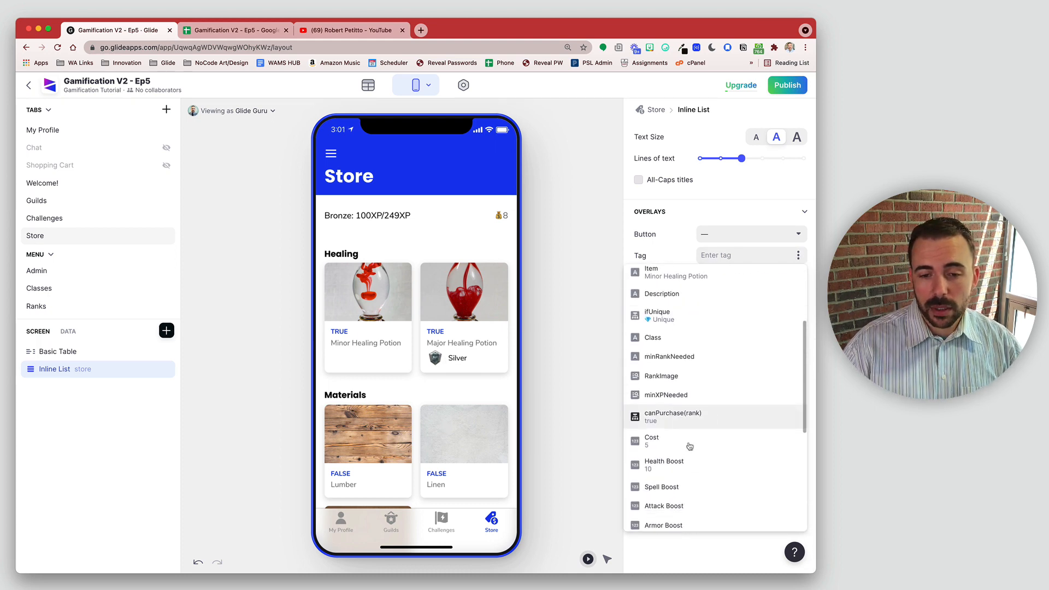
pyautogui.click(686, 443)
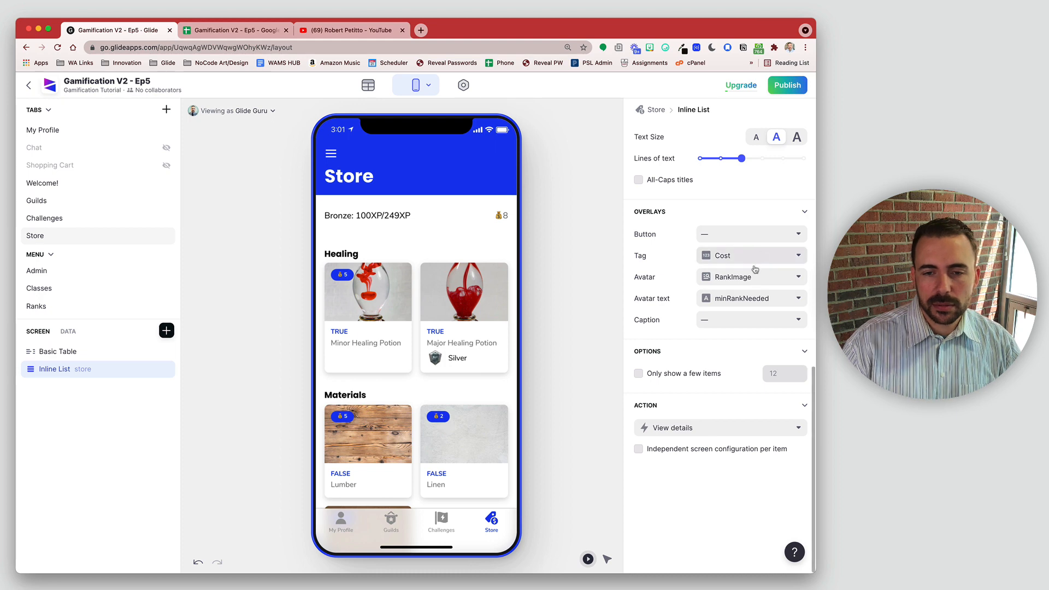
# Change the header of the Store item cards to the ifUnique column.
pyautogui.scroll(6, 752, 268)
pyautogui.click(738, 217)
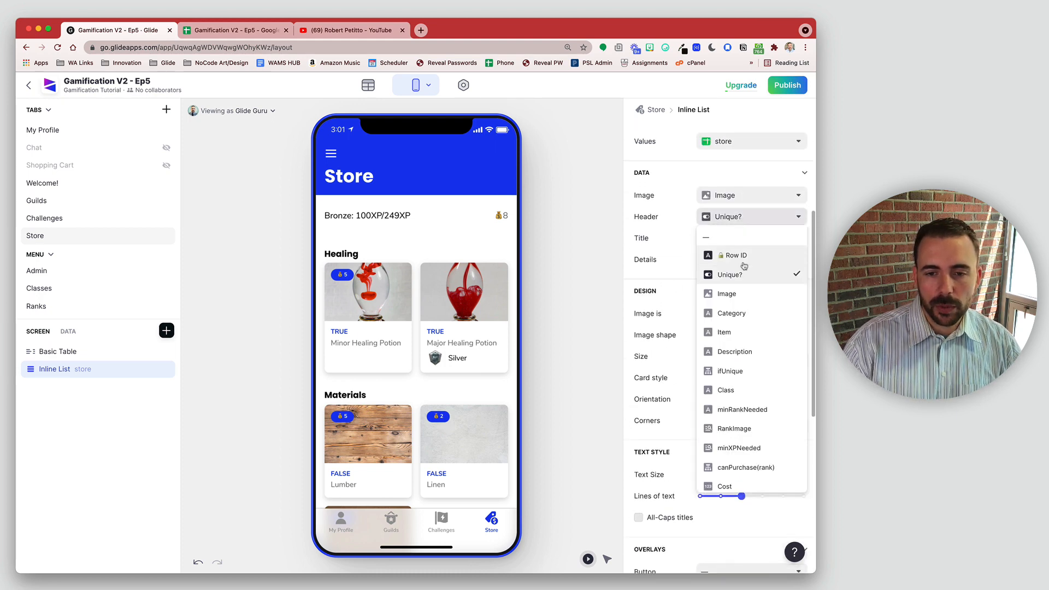
pyautogui.scroll(-5, 759, 347)
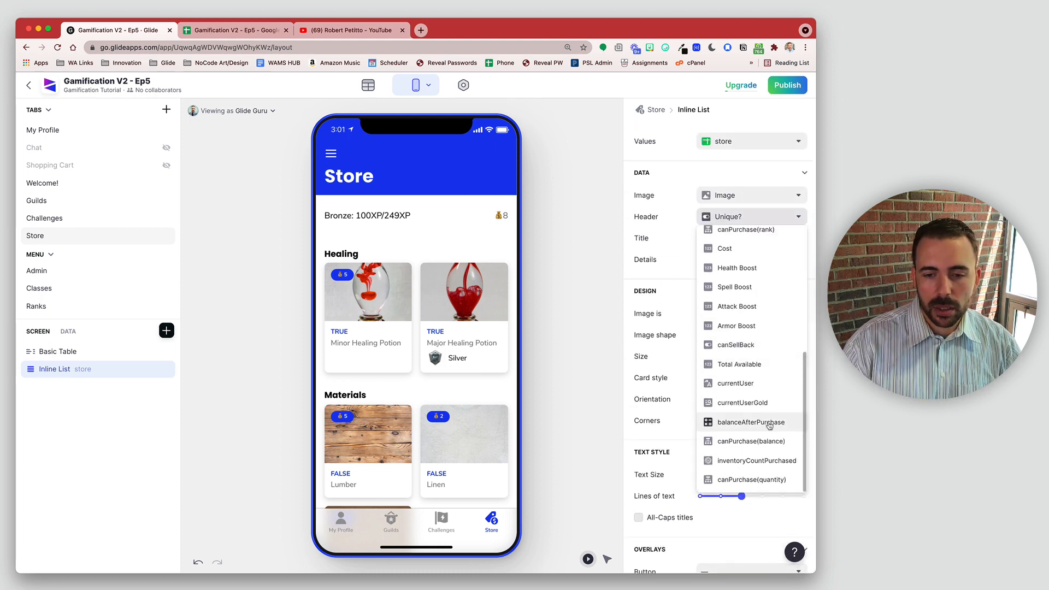
pyautogui.scroll(5, 772, 419)
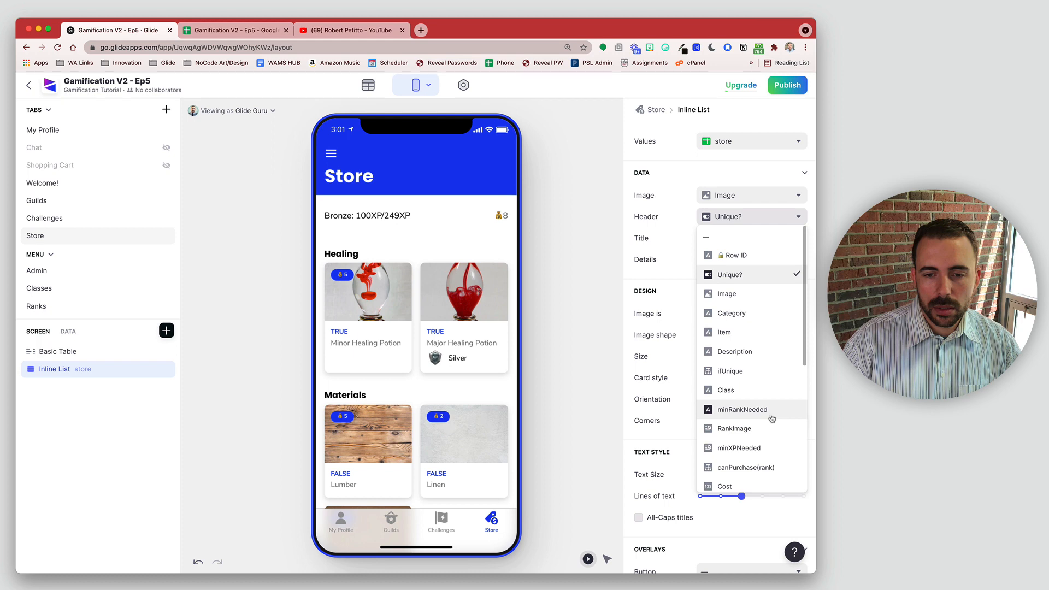
pyautogui.click(761, 372)
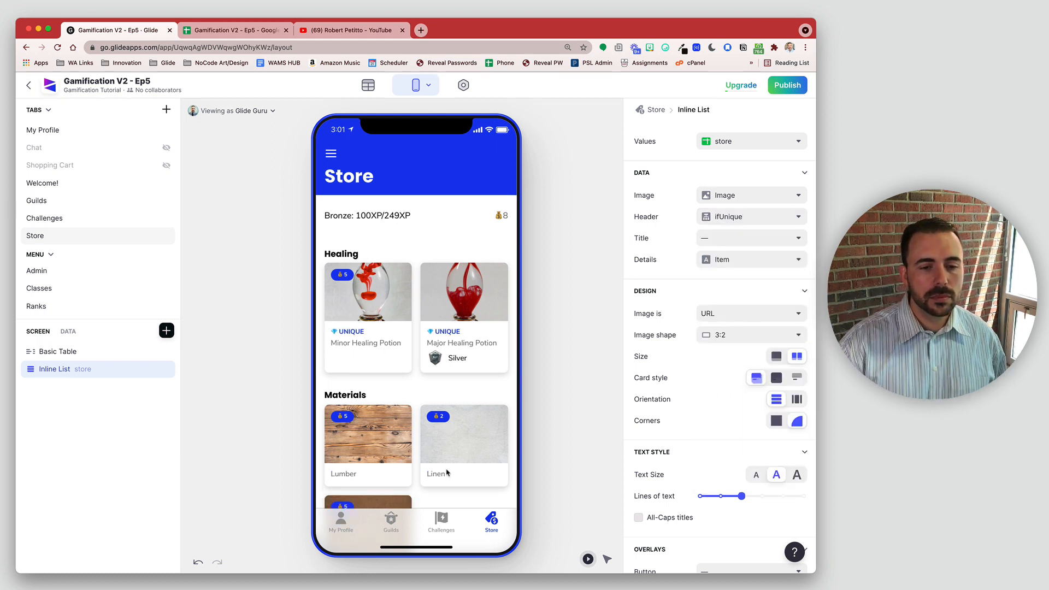
# Review the Store item cards by category, the inline list's filter options and the items' Class values in the store table.
pyautogui.scroll(-6, 447, 473)
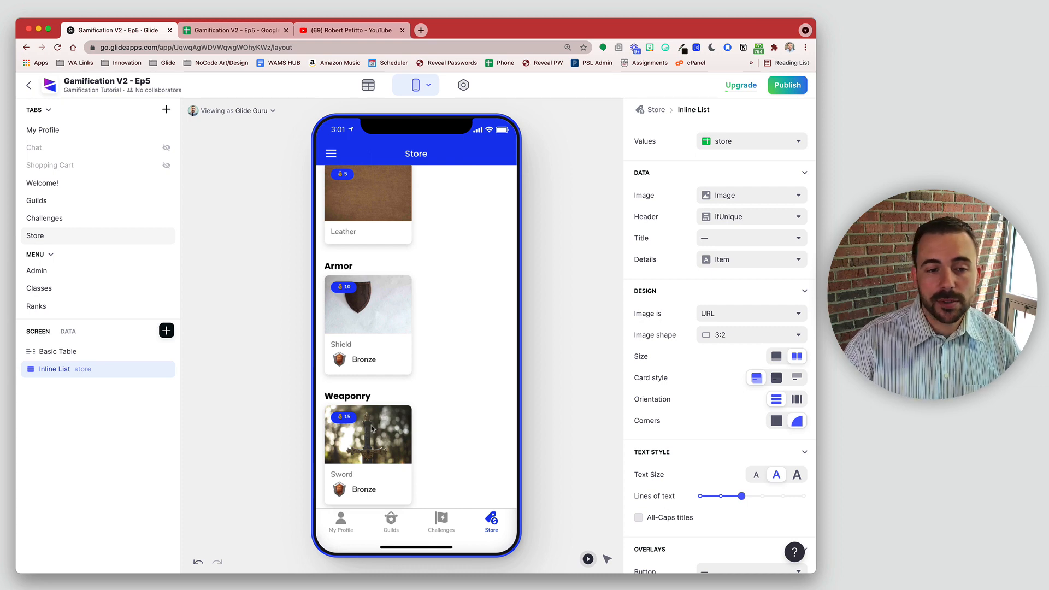
pyautogui.scroll(4, 649, 298)
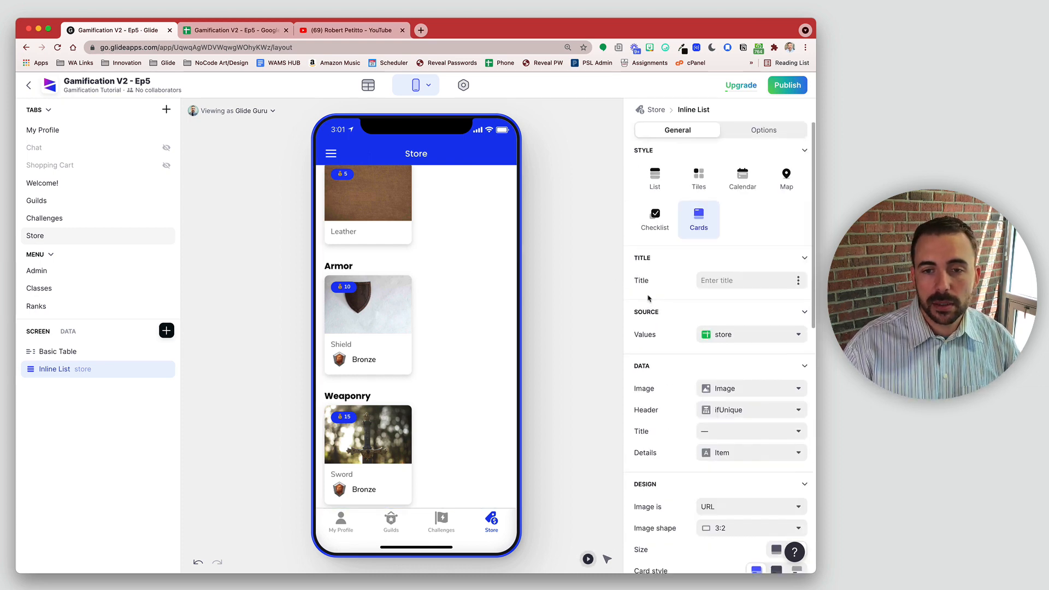
pyautogui.click(756, 132)
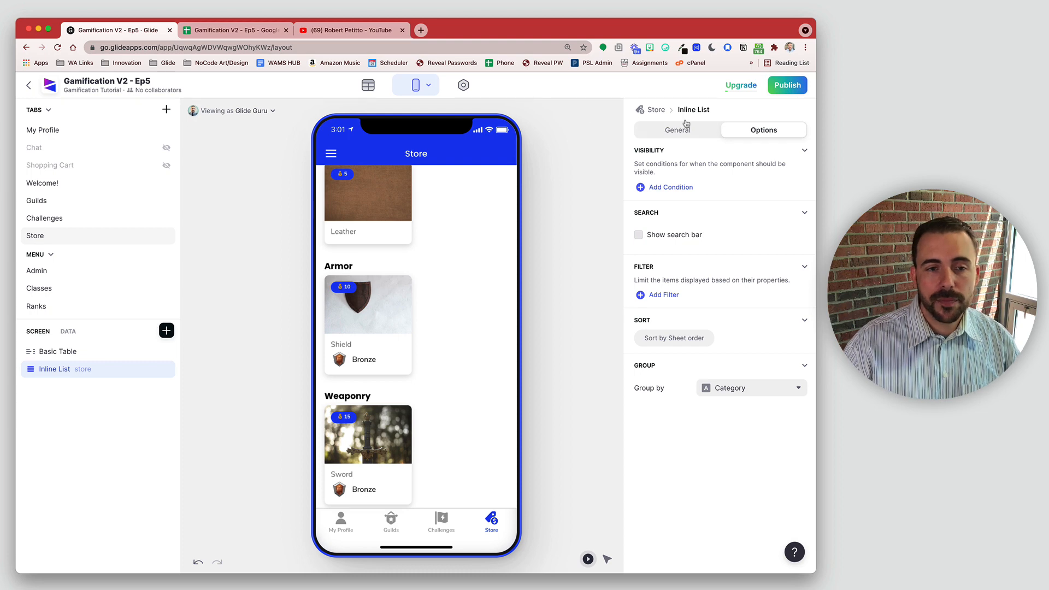
pyautogui.click(368, 85)
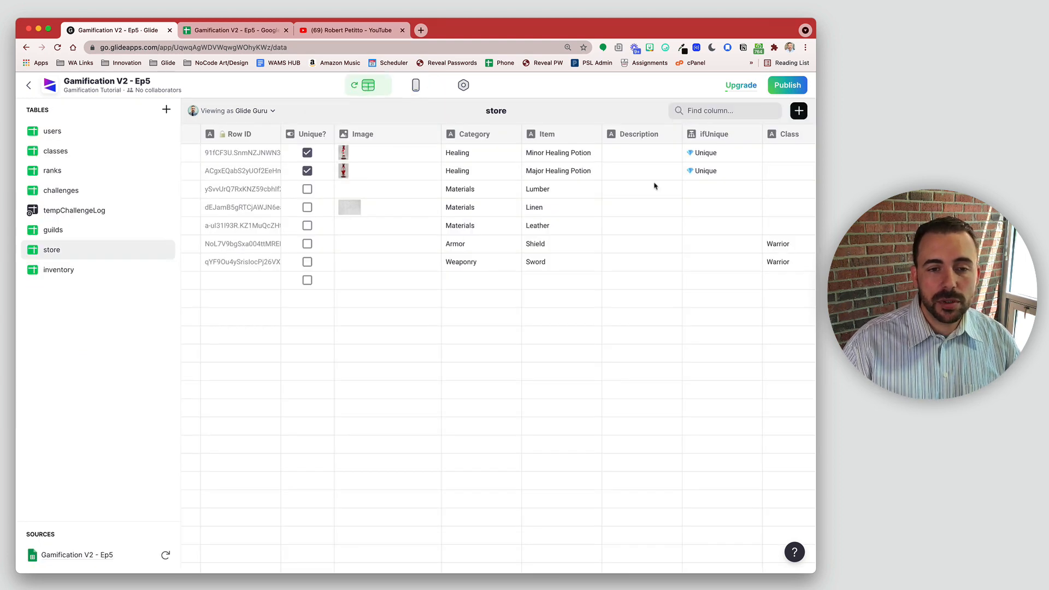
pyautogui.hscroll(6, 582, 211)
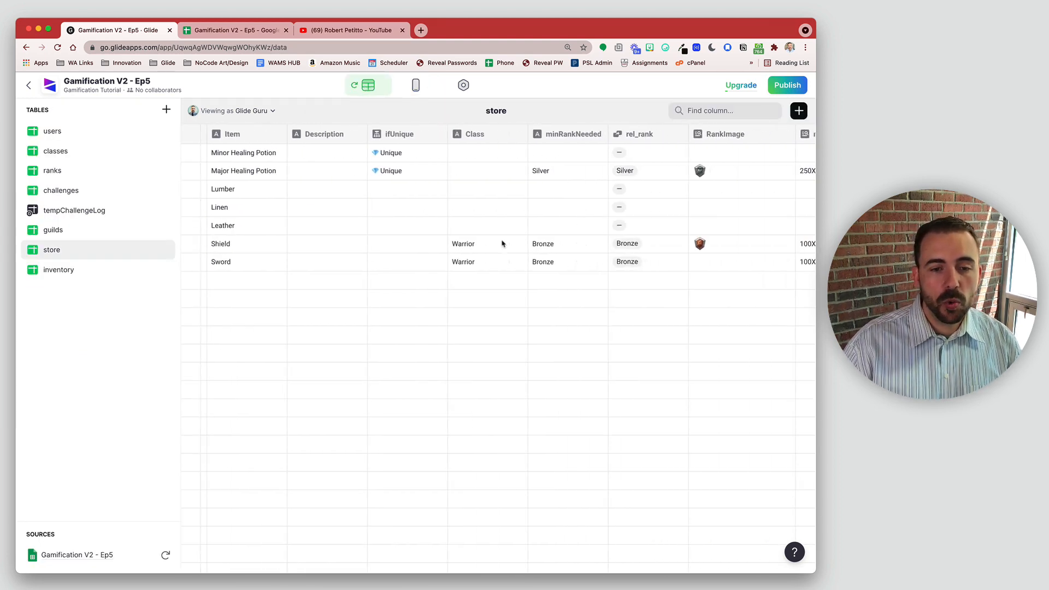
pyautogui.moveTo(485, 246); pyautogui.dragTo(485, 272)
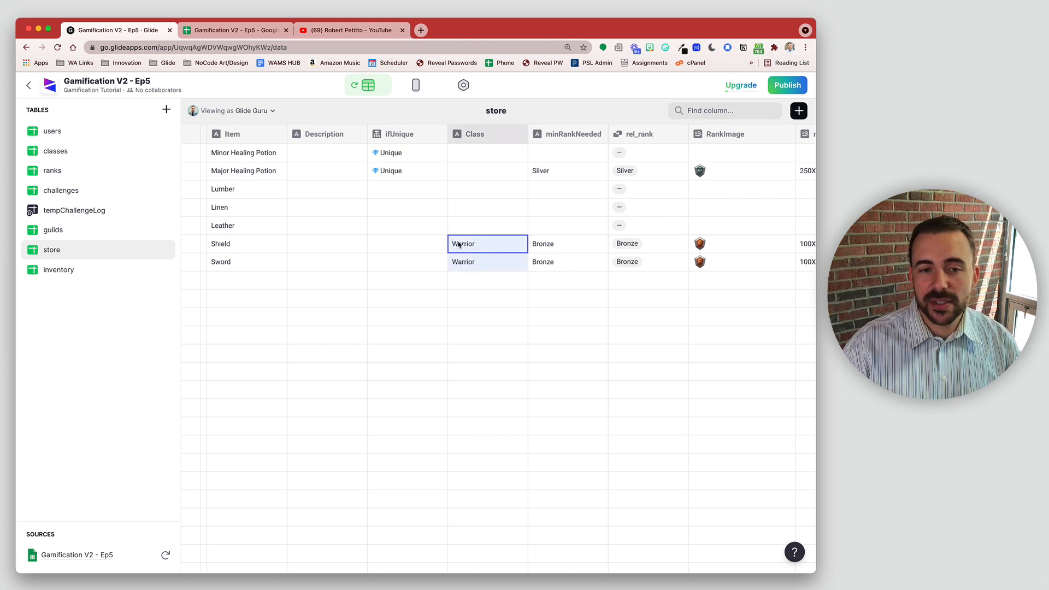
pyautogui.moveTo(479, 153); pyautogui.dragTo(481, 236)
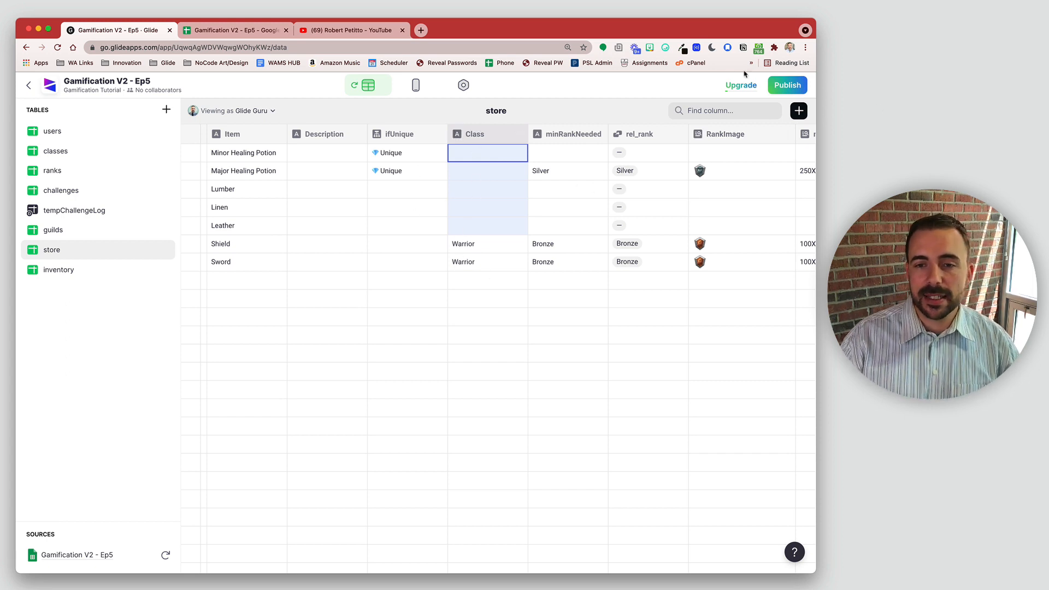
# Add a column labelled ifClass to the store table with the If → Then → Else type.
pyautogui.click(800, 111)
pyautogui.moveTo(659, 153); pyautogui.dragTo(555, 143)
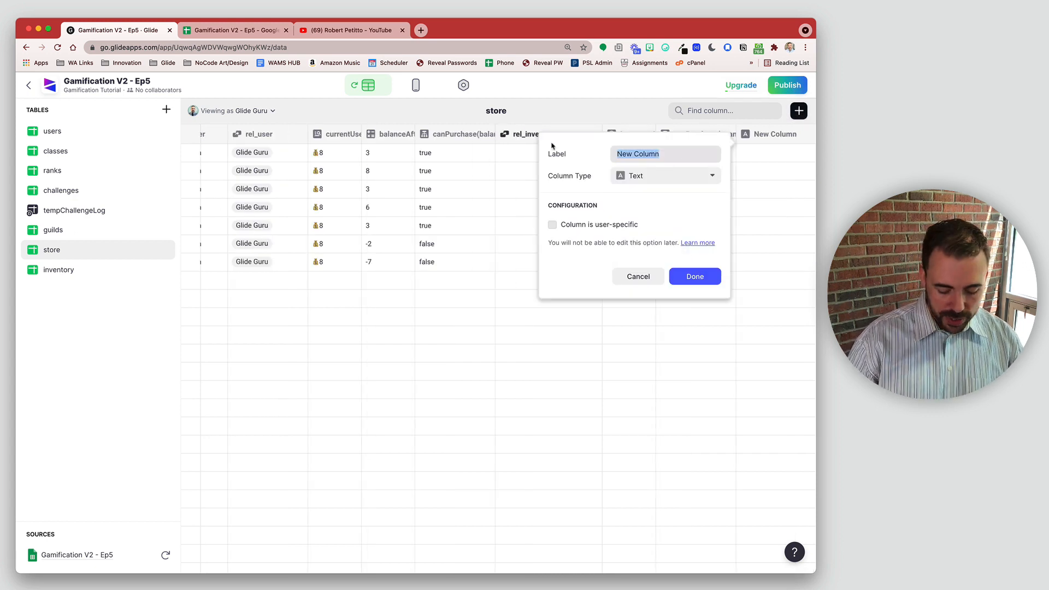
pyautogui.write('ifClass')
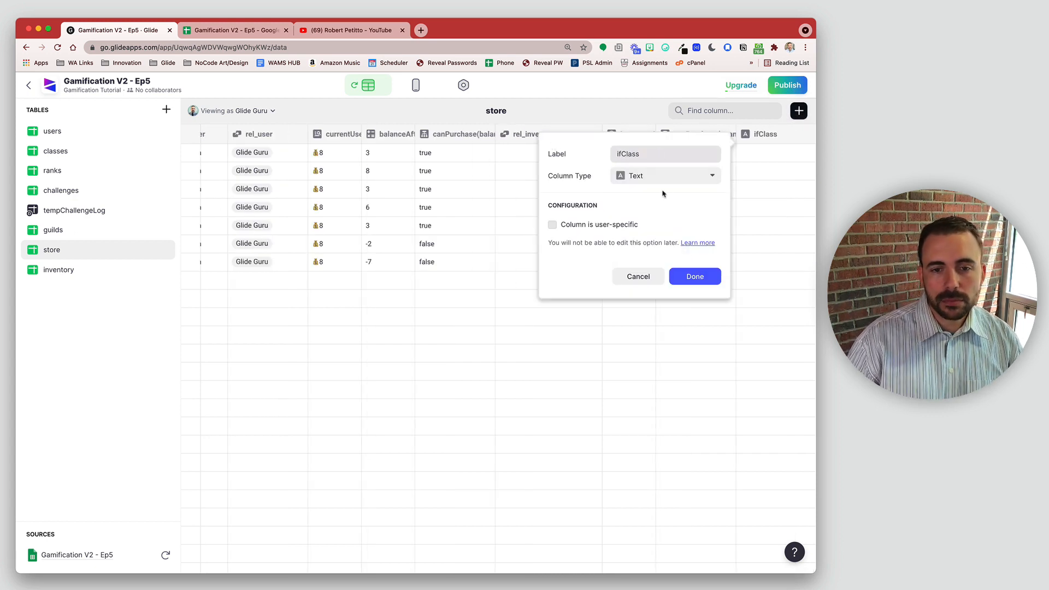
pyautogui.click(666, 179)
pyautogui.click(667, 255)
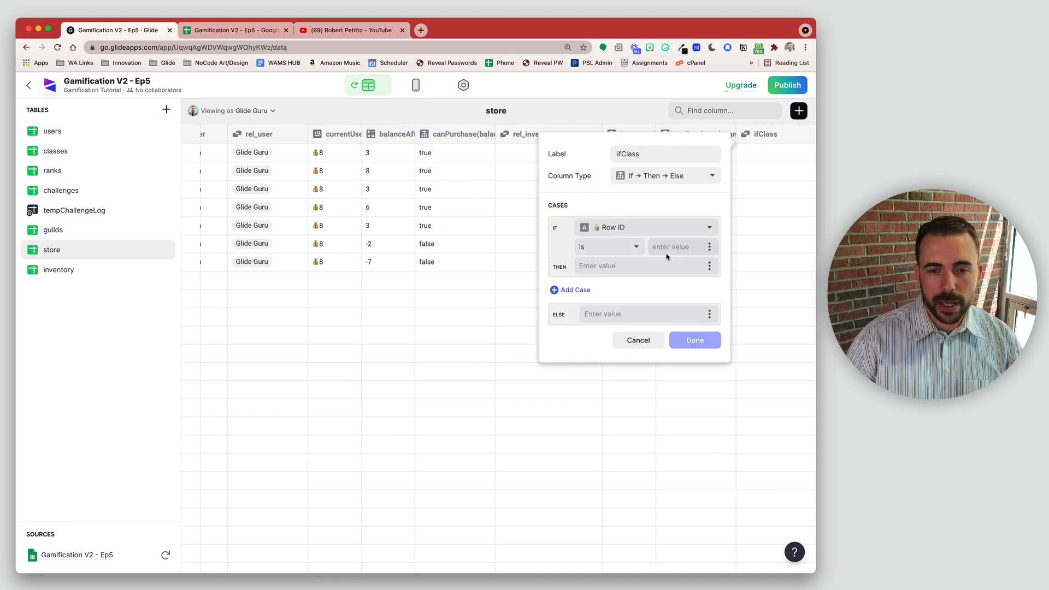
# Set the ifClass case so that when Class is empty, it returns the signed-in user's Class.
pyautogui.click(621, 228)
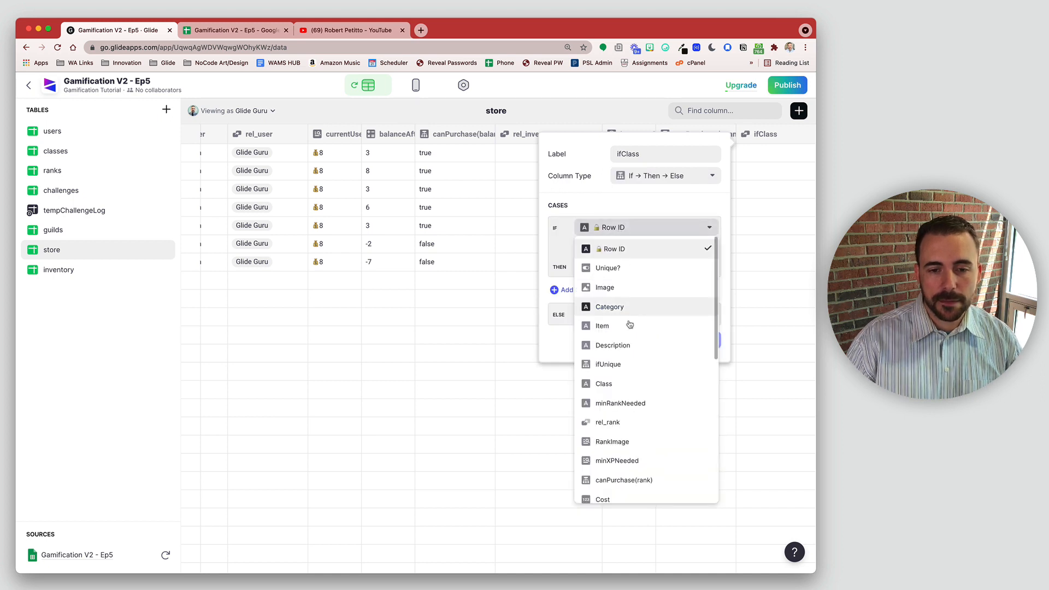
pyautogui.click(612, 384)
pyautogui.click(605, 249)
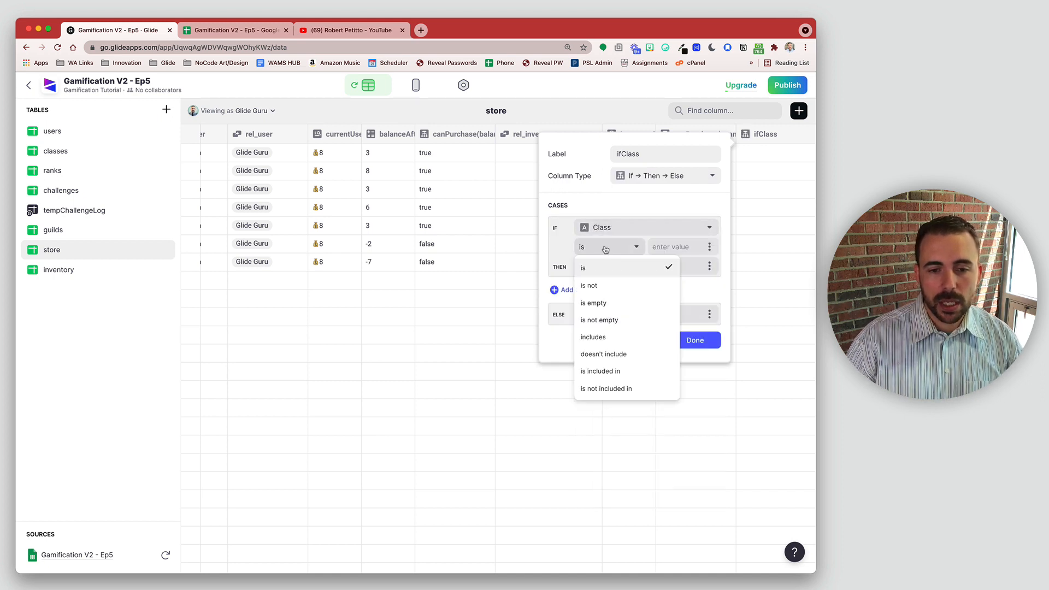
pyautogui.click(611, 304)
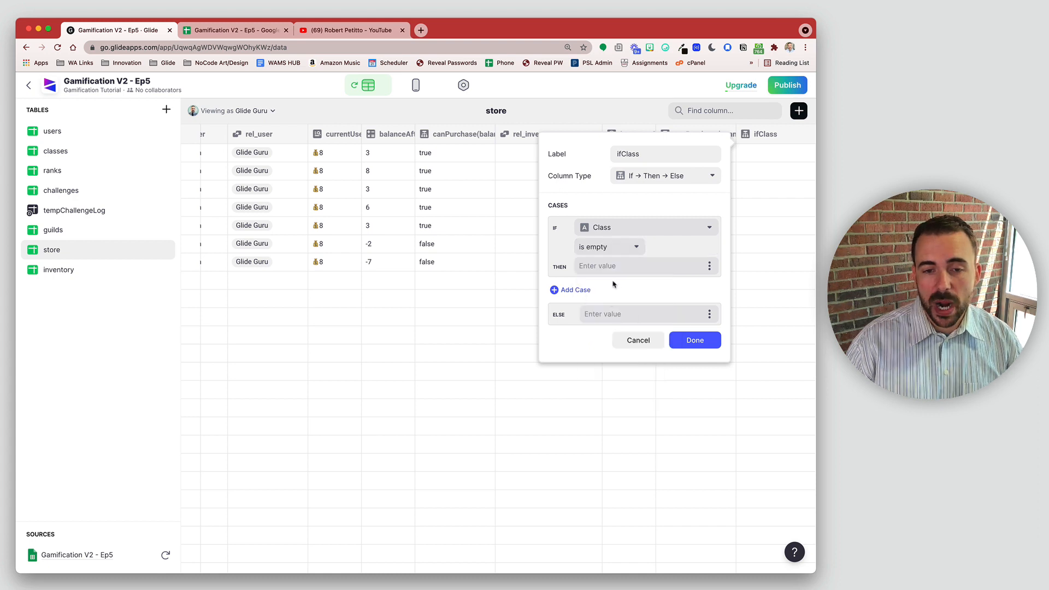
pyautogui.click(709, 266)
pyautogui.scroll(-5, 643, 386)
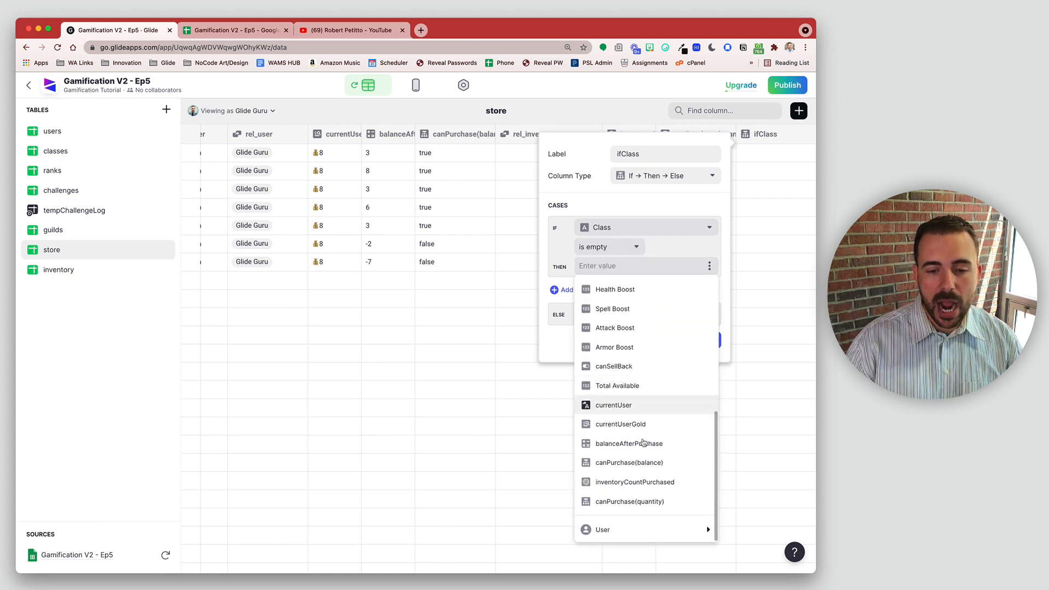
pyautogui.moveTo(651, 532)
pyautogui.click(482, 306)
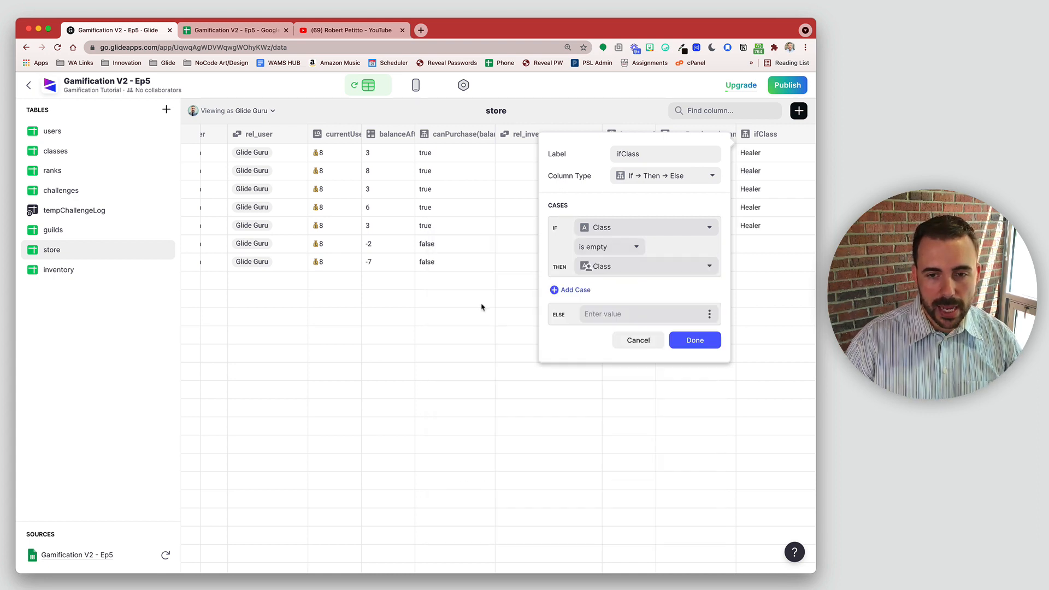
# Set the Else value of ifClass to the item's own Class column and save the column.
pyautogui.click(710, 314)
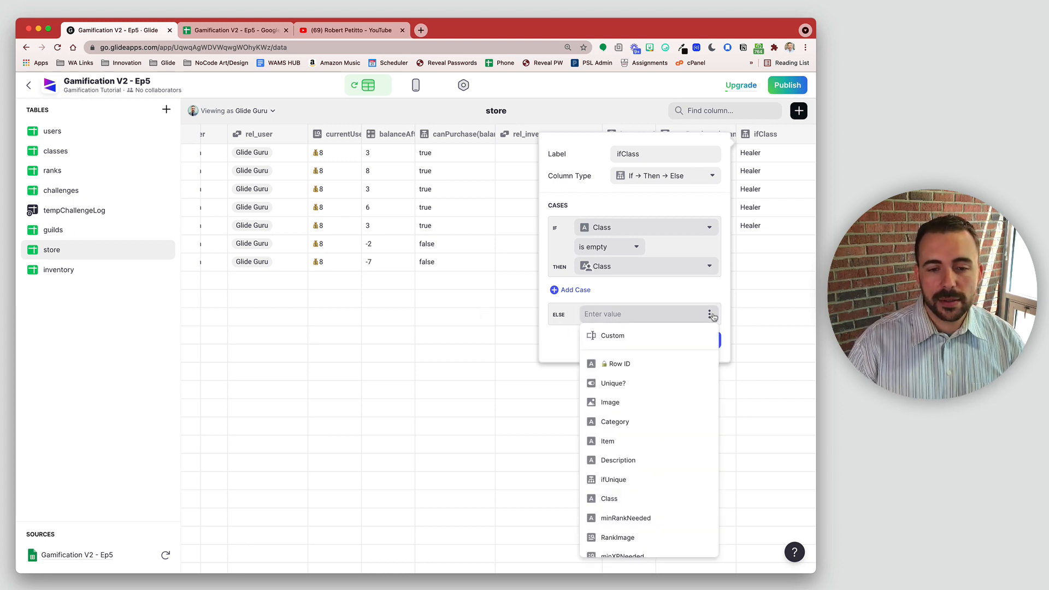
pyautogui.click(644, 498)
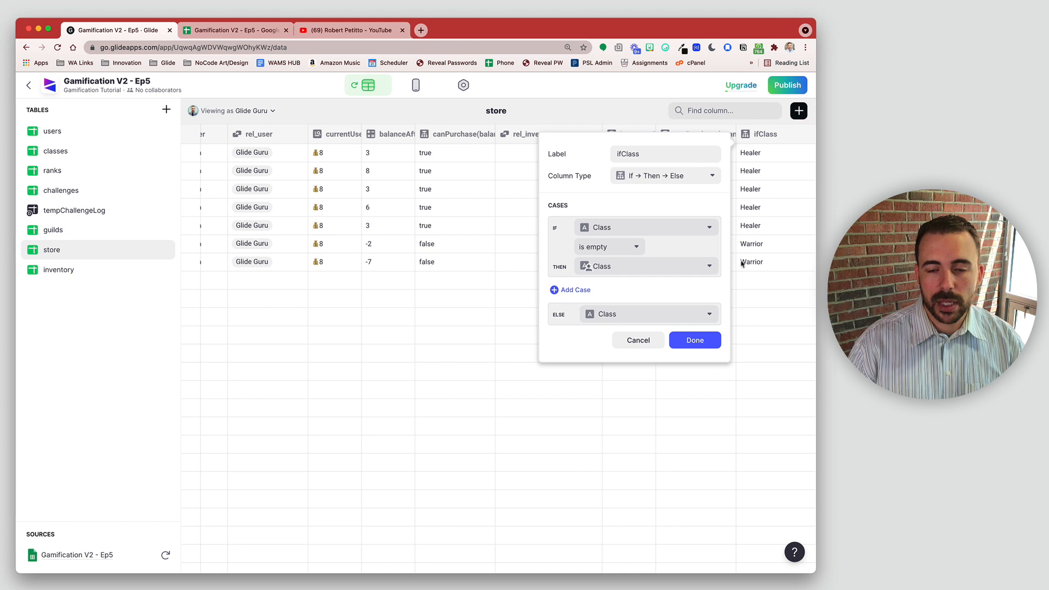
pyautogui.click(698, 343)
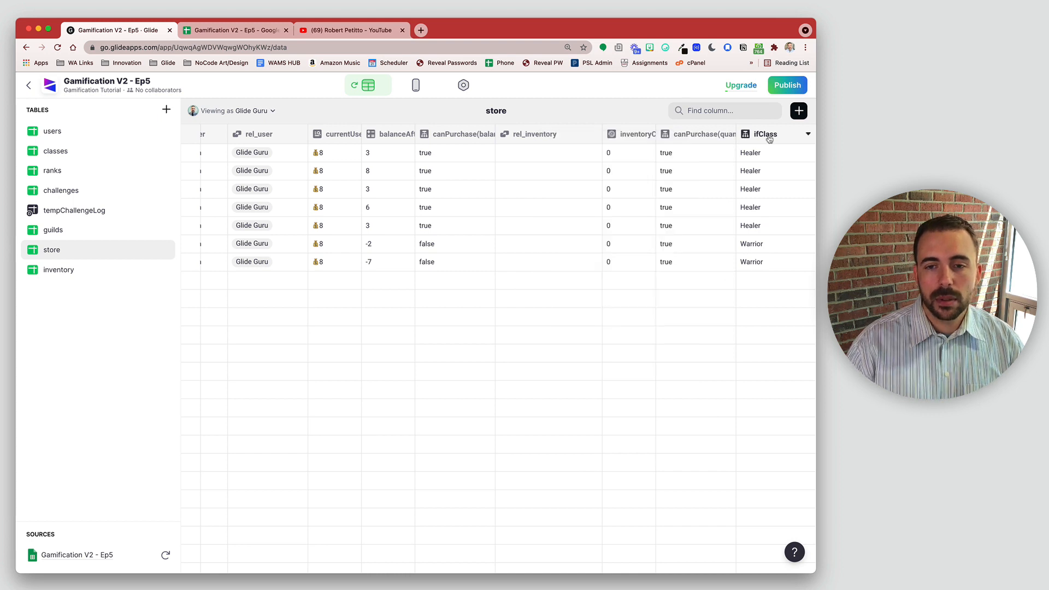
# Move the ifClass column to directly after the Class column in the store table.
pyautogui.moveTo(764, 135); pyautogui.dragTo(264, 135)
pyautogui.hscroll(-2, 298, 141)
pyautogui.hscroll(-10, 265, 136)
pyautogui.moveTo(748, 135); pyautogui.dragTo(368, 149)
pyautogui.hscroll(-3, 381, 149)
pyautogui.hscroll(-1, 380, 149)
pyautogui.moveTo(573, 136); pyautogui.dragTo(413, 142)
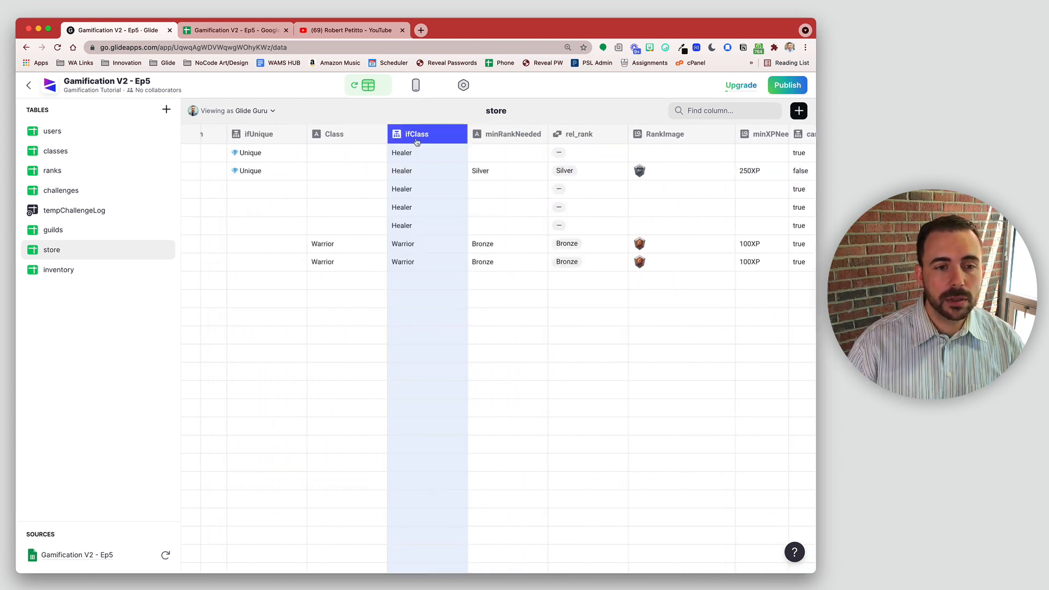
# Filter the Store tab's inline list to items whose ifClass is the signed-in user's Class.
pyautogui.click(413, 86)
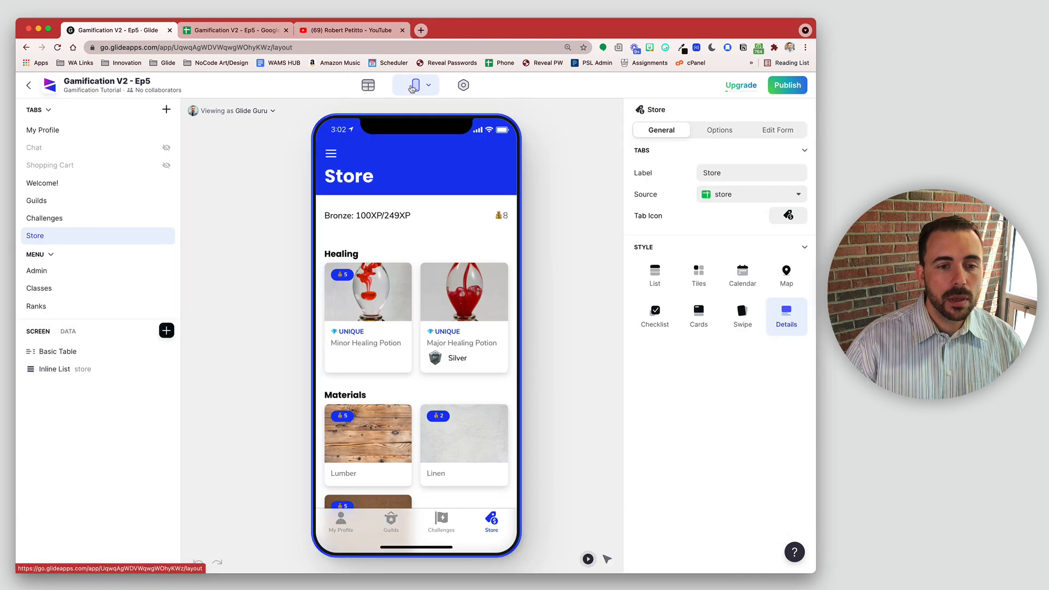
pyautogui.click(444, 264)
pyautogui.click(764, 130)
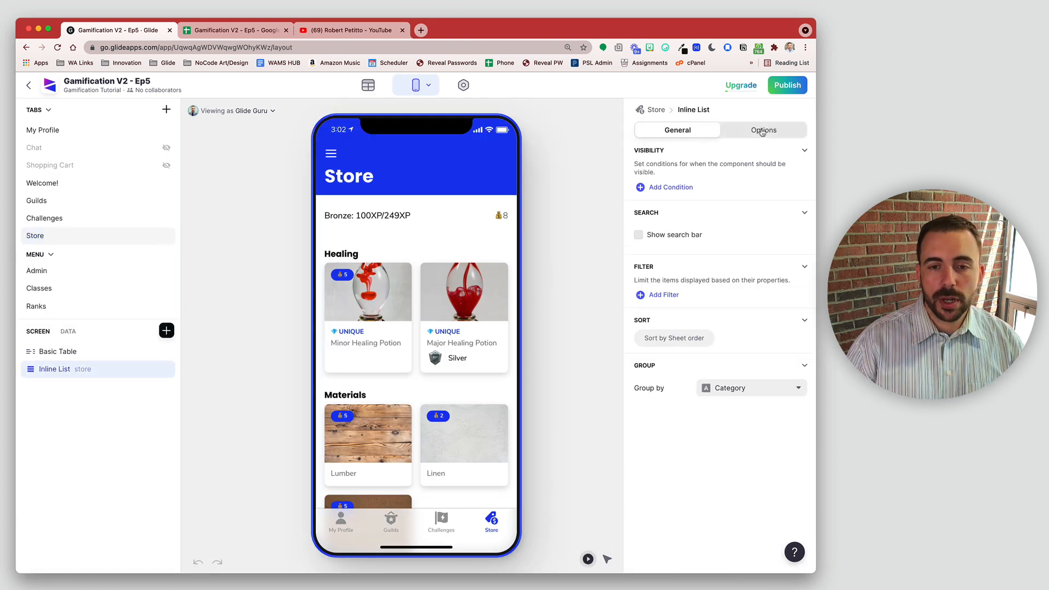
pyautogui.click(668, 296)
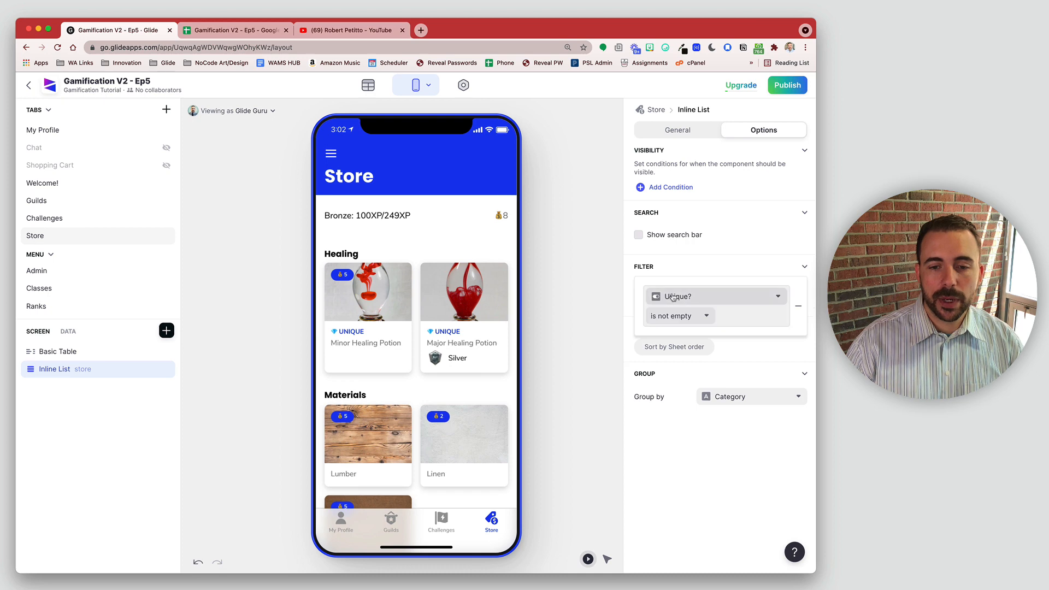
pyautogui.click(703, 299)
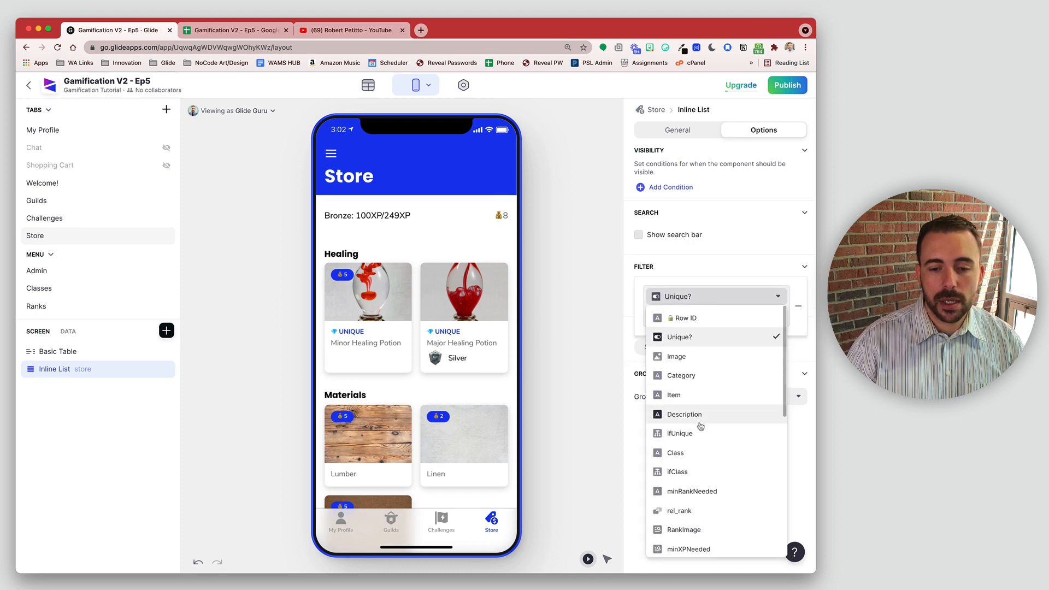
pyautogui.click(693, 472)
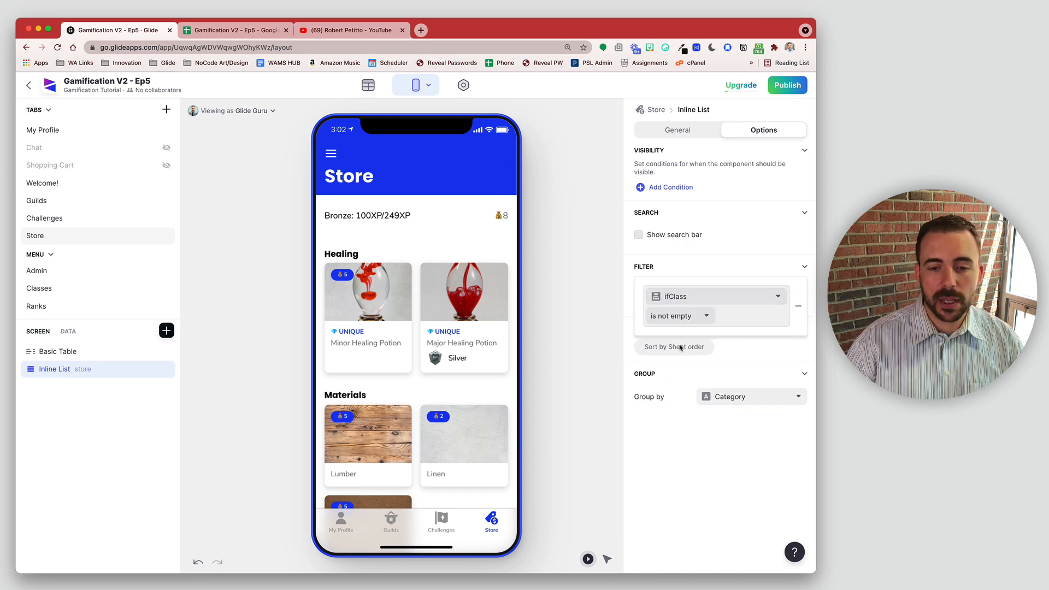
pyautogui.click(672, 319)
pyautogui.click(661, 336)
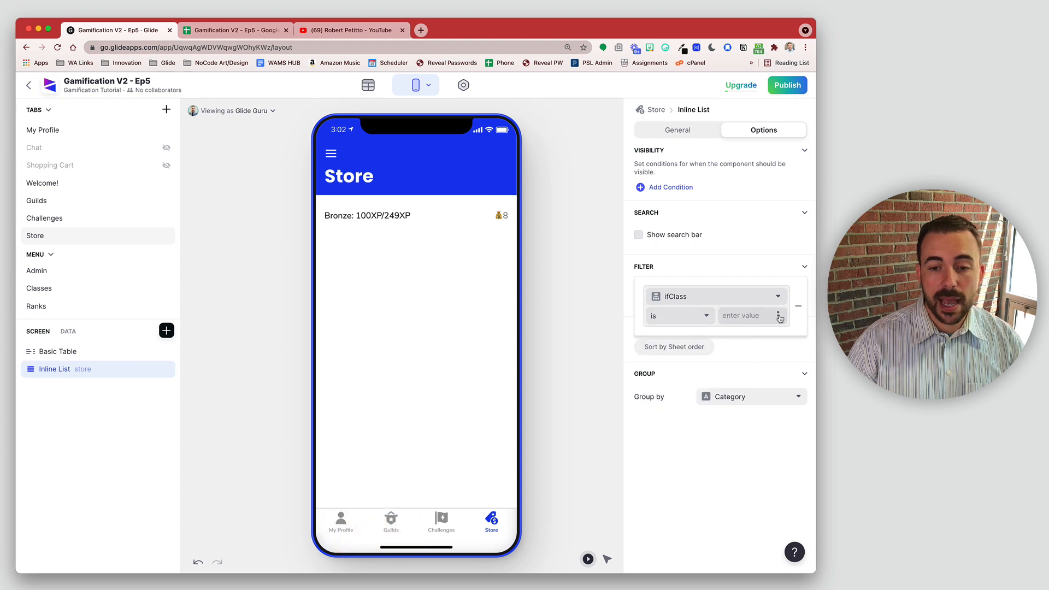
pyautogui.click(778, 316)
pyautogui.scroll(-5, 742, 470)
pyautogui.moveTo(731, 517)
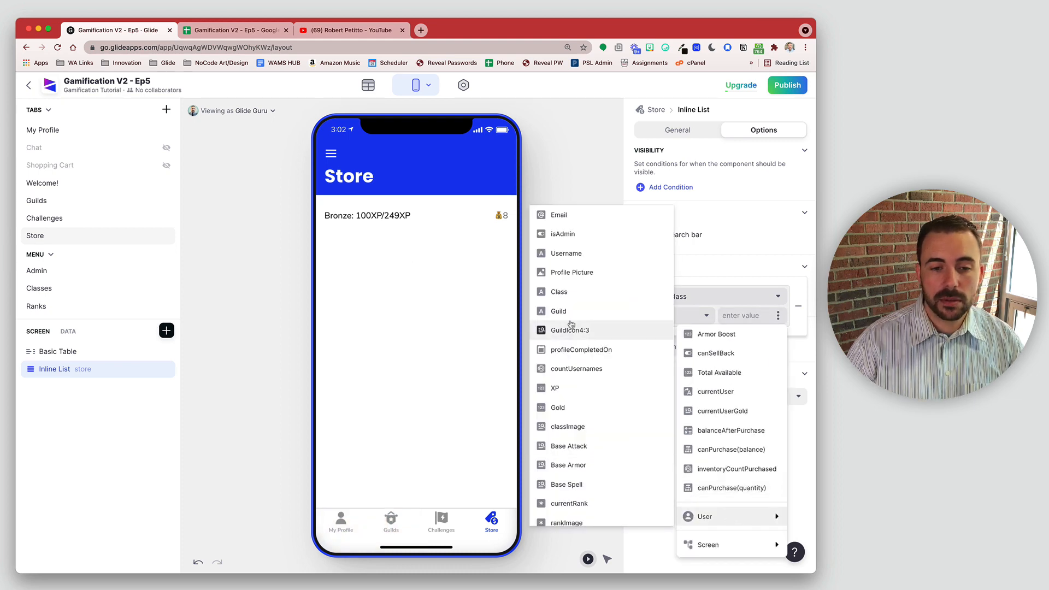
pyautogui.click(566, 296)
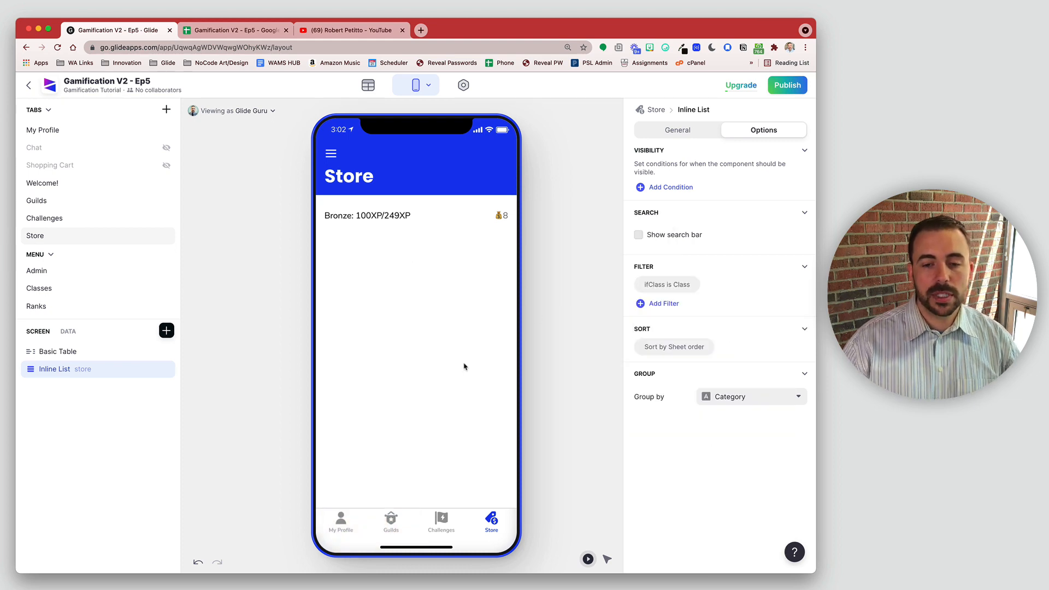
# Reload the Store tab in the app preview and check which items the filtered list shows in each category.
pyautogui.click(442, 523)
pyautogui.click(495, 523)
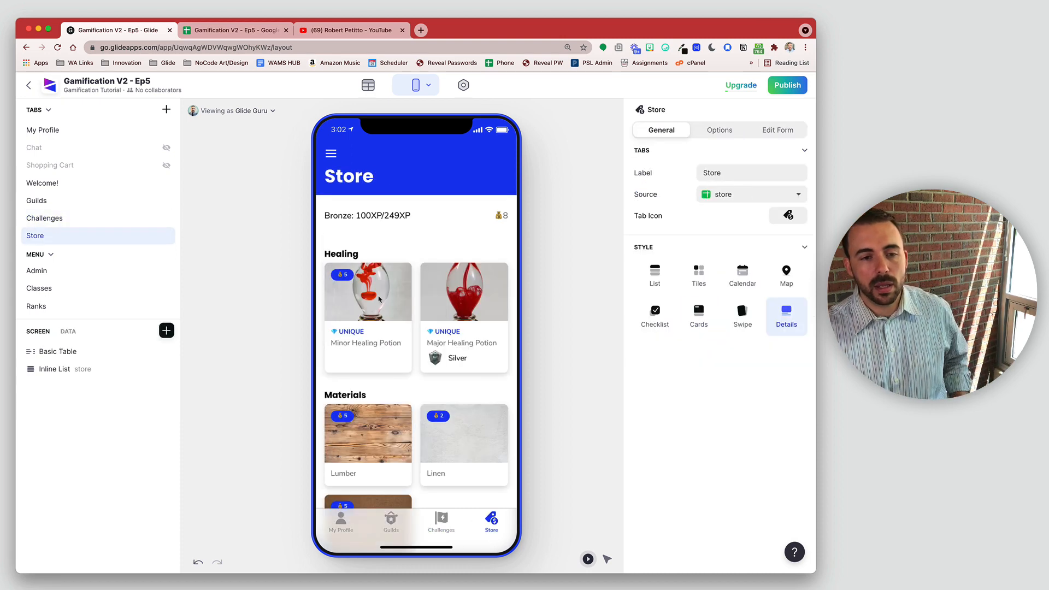
pyautogui.scroll(-2, 449, 342)
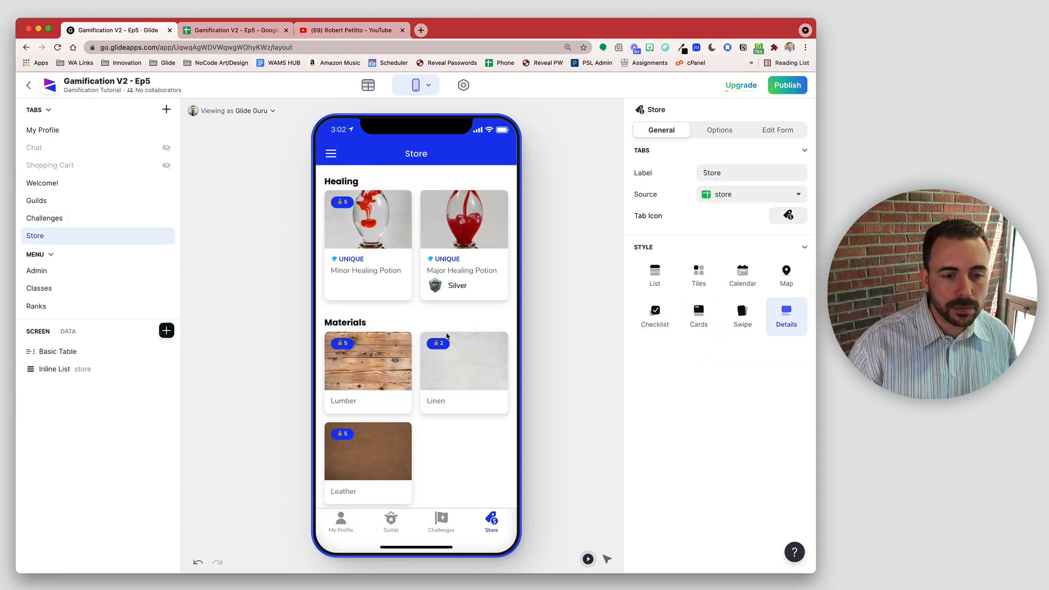
pyautogui.scroll(2, 447, 336)
pyautogui.scroll(-2, 449, 339)
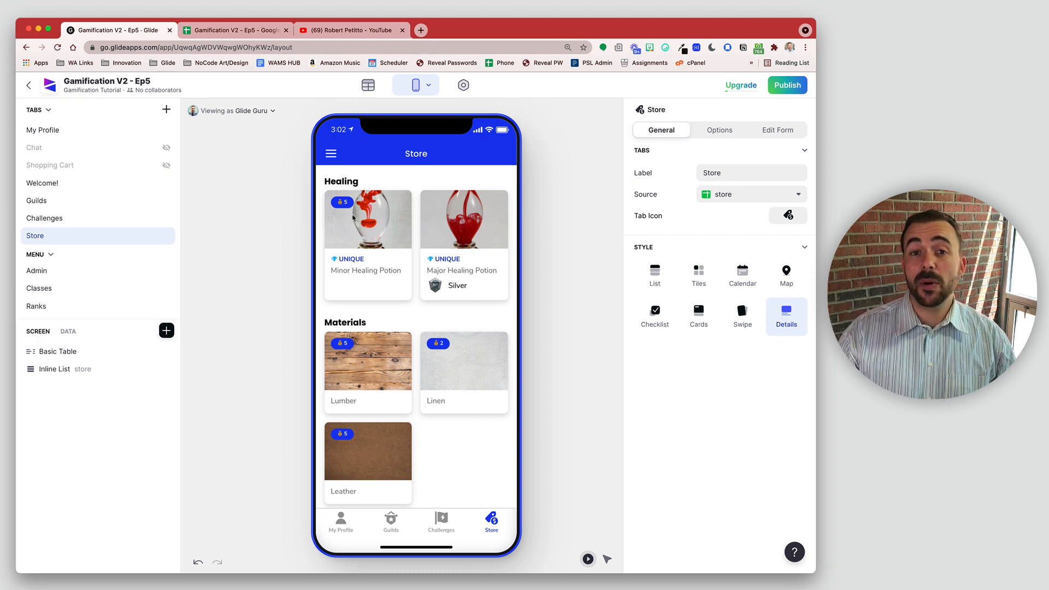
# Open the Minor Healing Potion details screen and add a Title component to it.
pyautogui.click(353, 218)
pyautogui.click(166, 330)
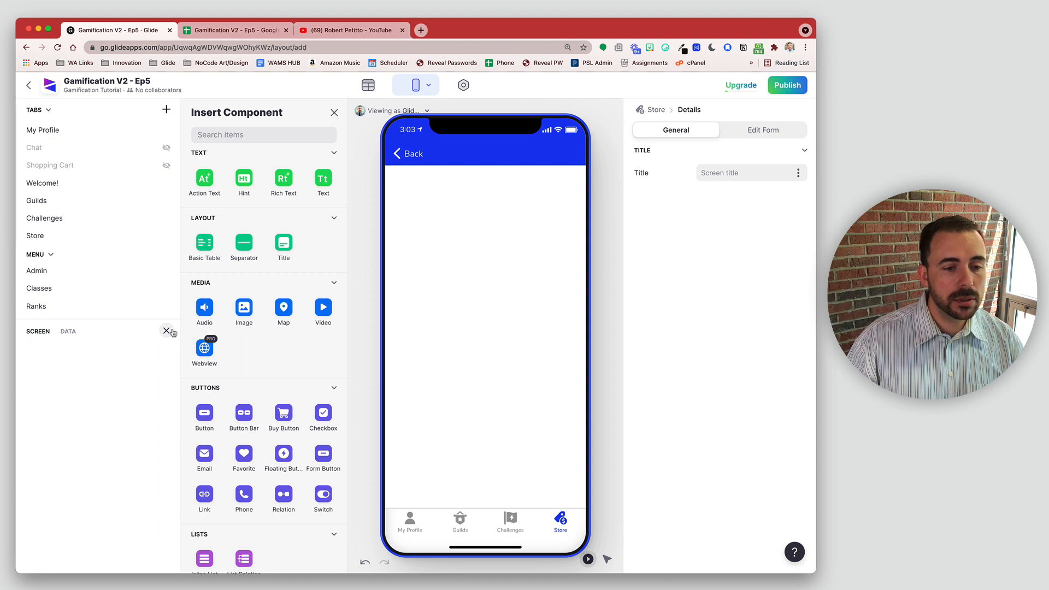
pyautogui.write('tit')
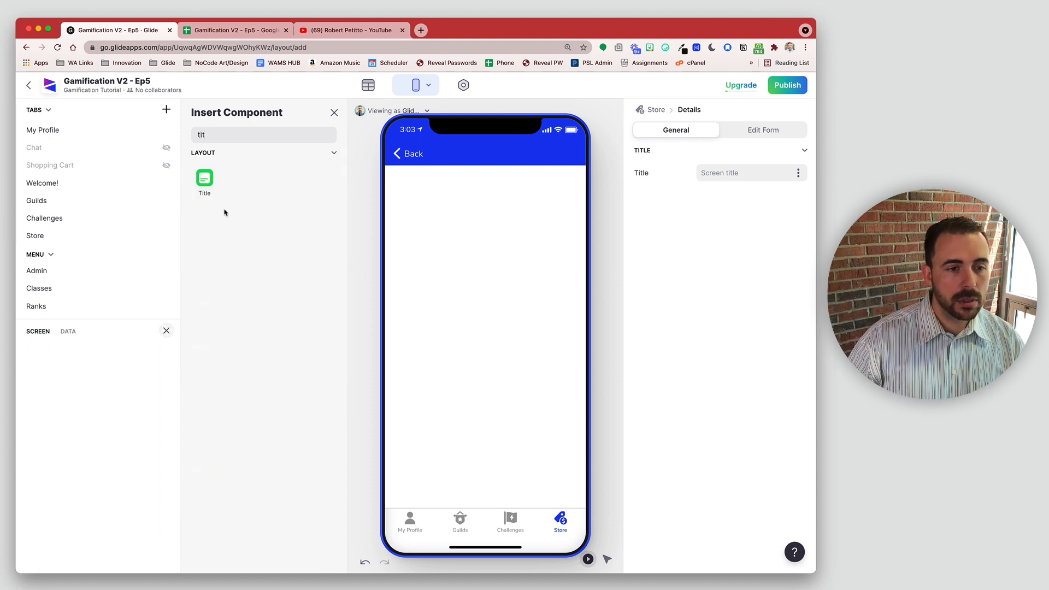
pyautogui.click(204, 184)
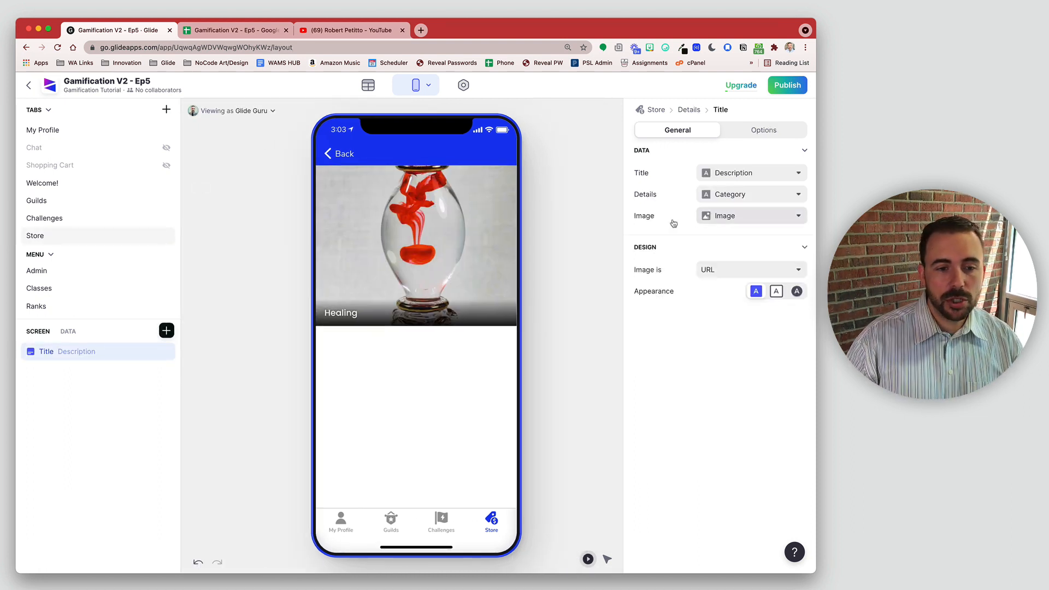
# Set the Title component's title to the Item column and its details to the Cost column.
pyautogui.click(719, 174)
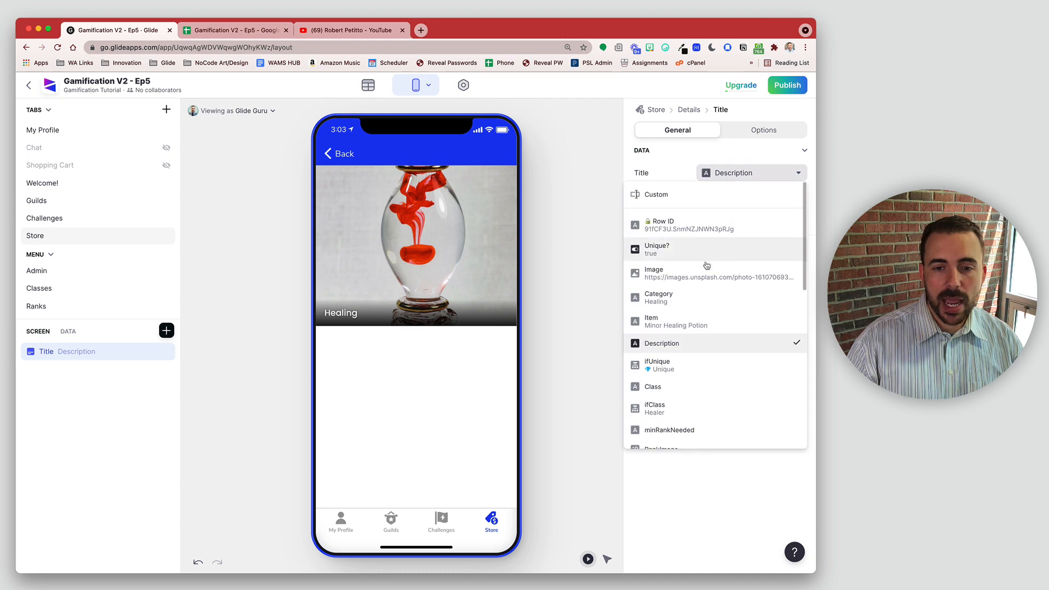
pyautogui.click(705, 321)
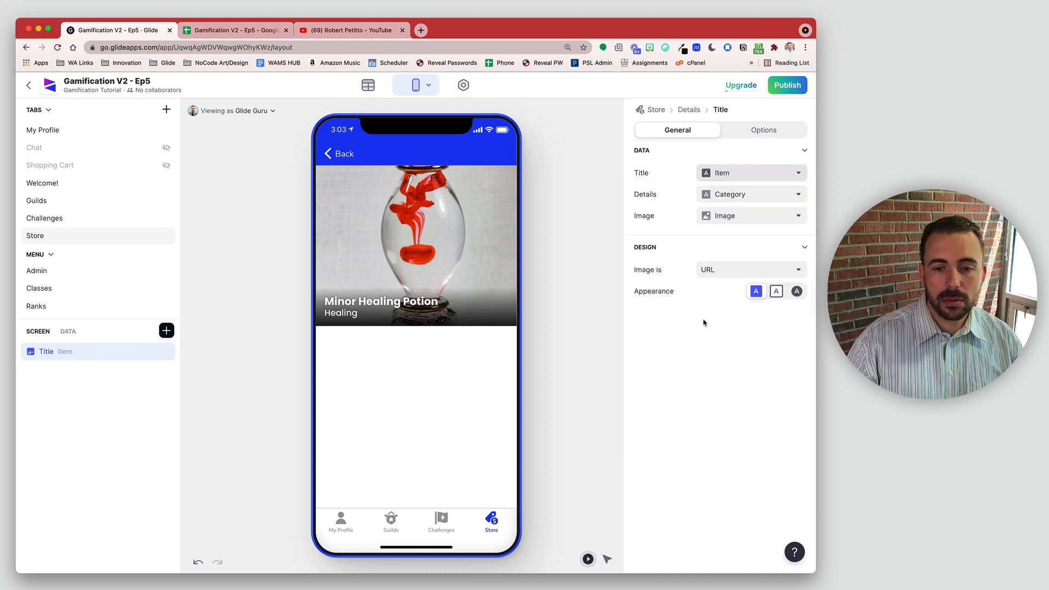
pyautogui.click(727, 195)
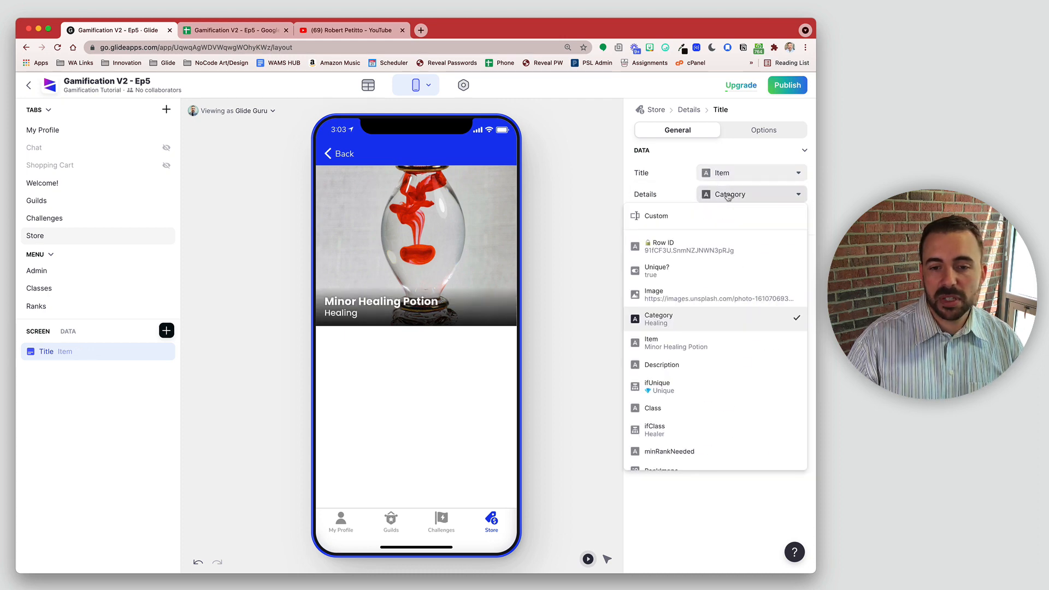
pyautogui.scroll(-3, 675, 402)
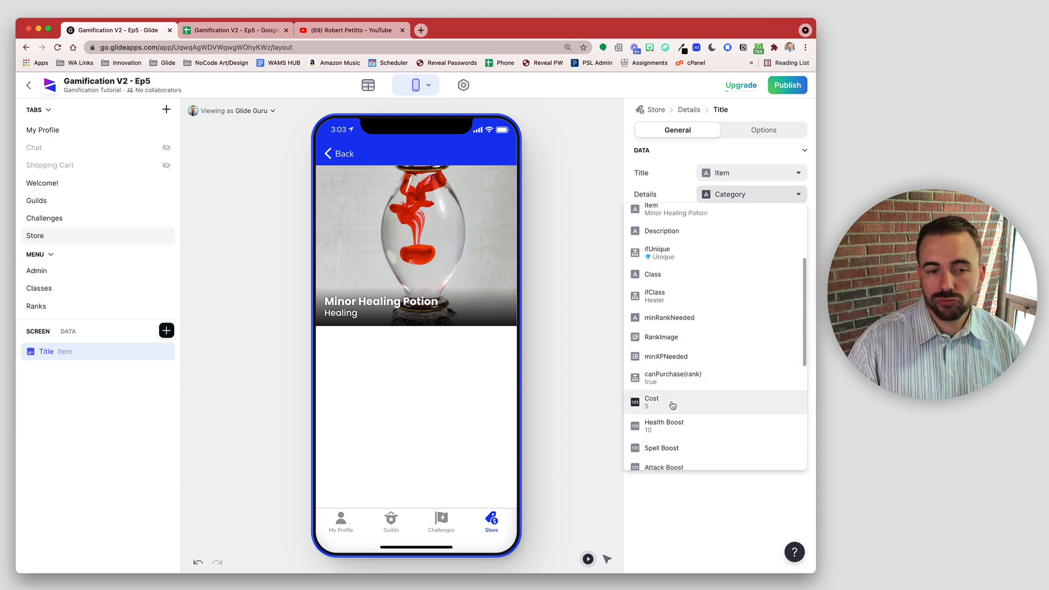
pyautogui.click(674, 403)
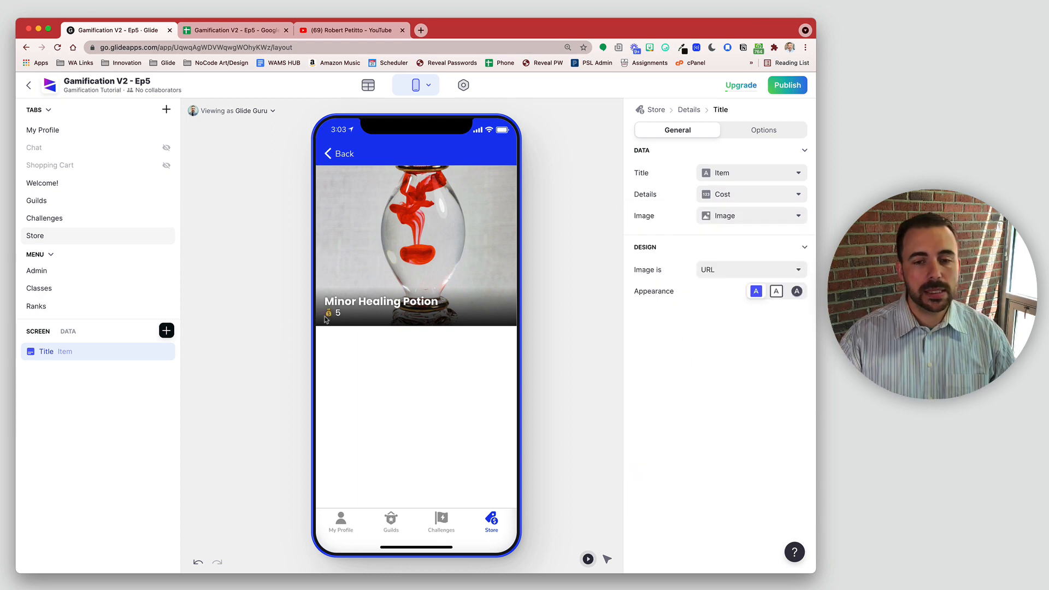
# Try the Title component's other appearances, including Profile, and return to Full.
pyautogui.click(776, 292)
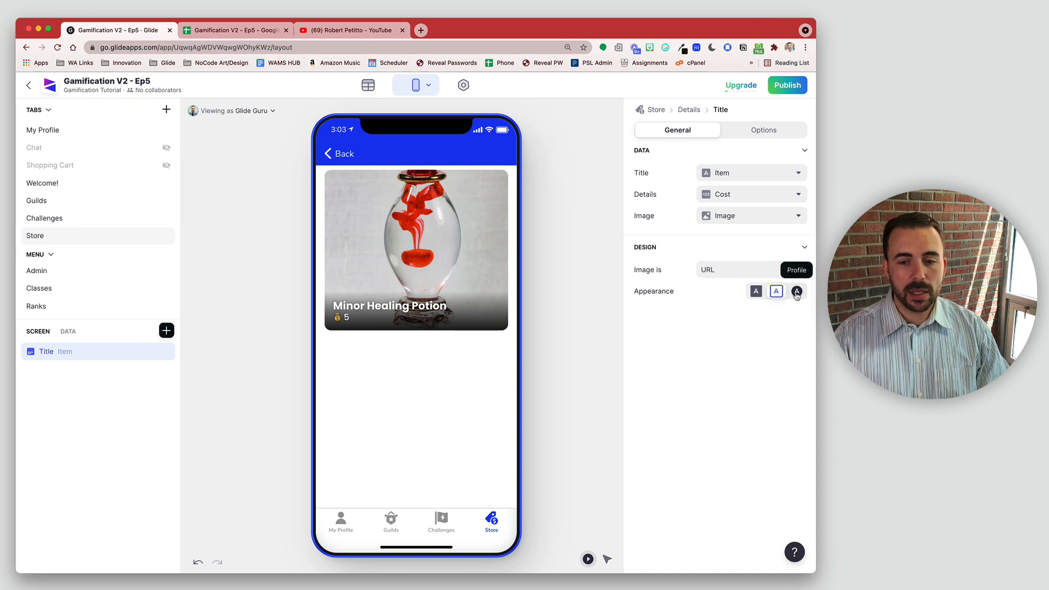
pyautogui.click(797, 291)
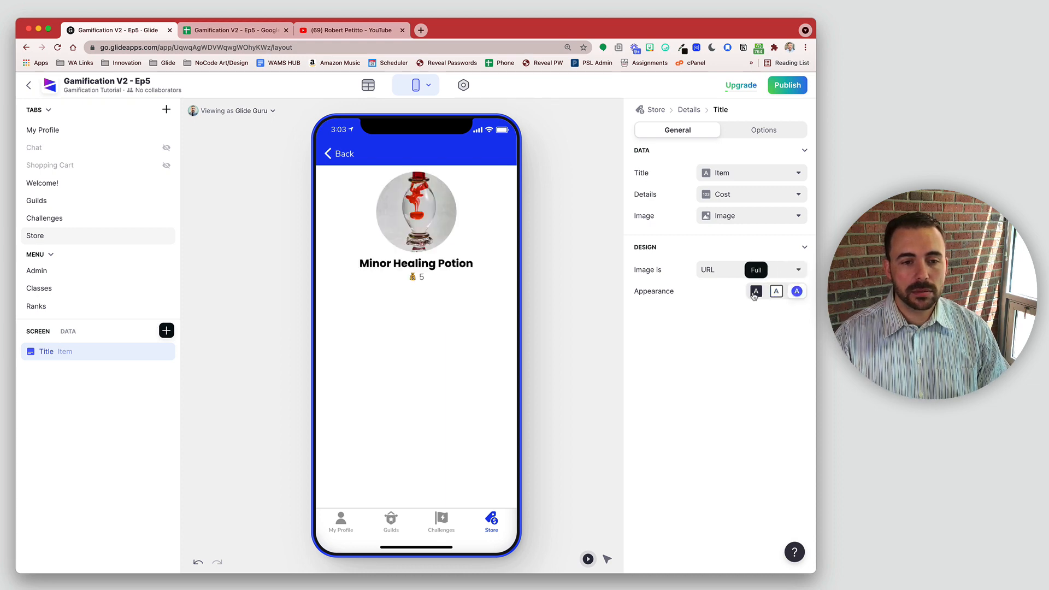
pyautogui.click(755, 292)
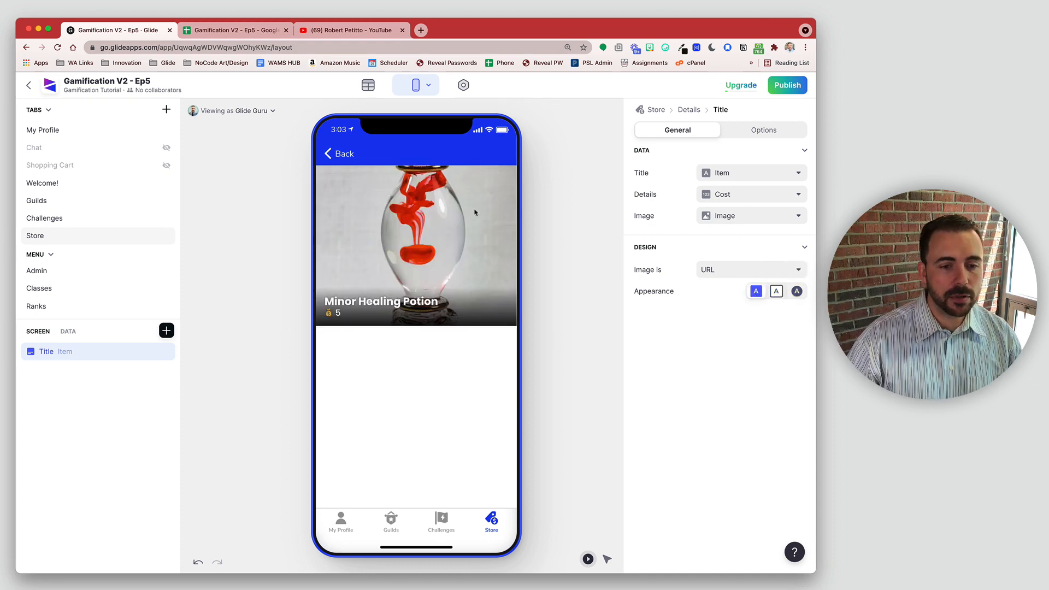
# Add an Action Text component below the title and set its text to the Description column.
pyautogui.click(166, 330)
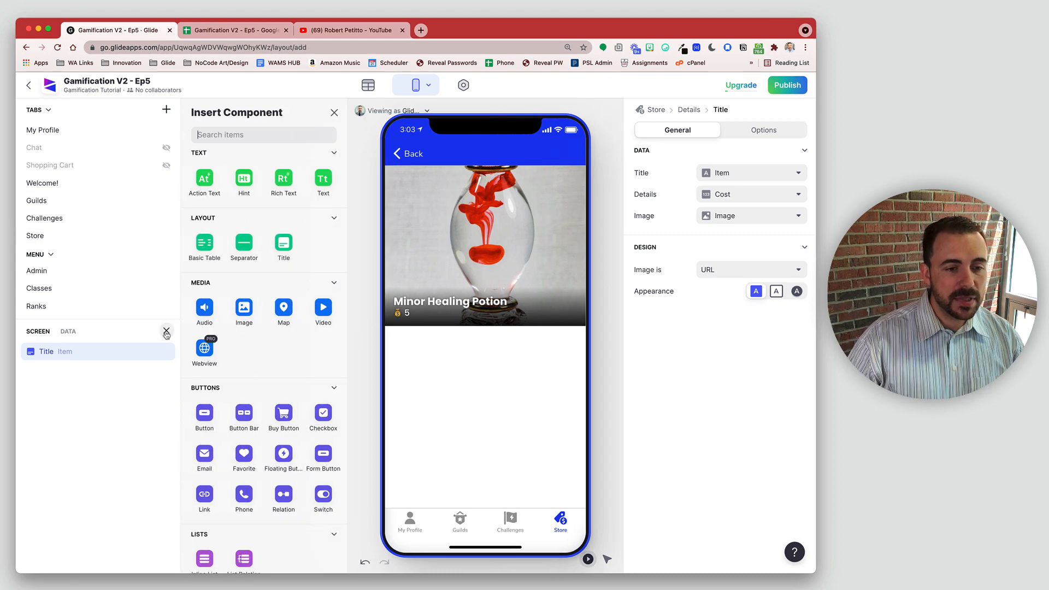
pyautogui.click(204, 180)
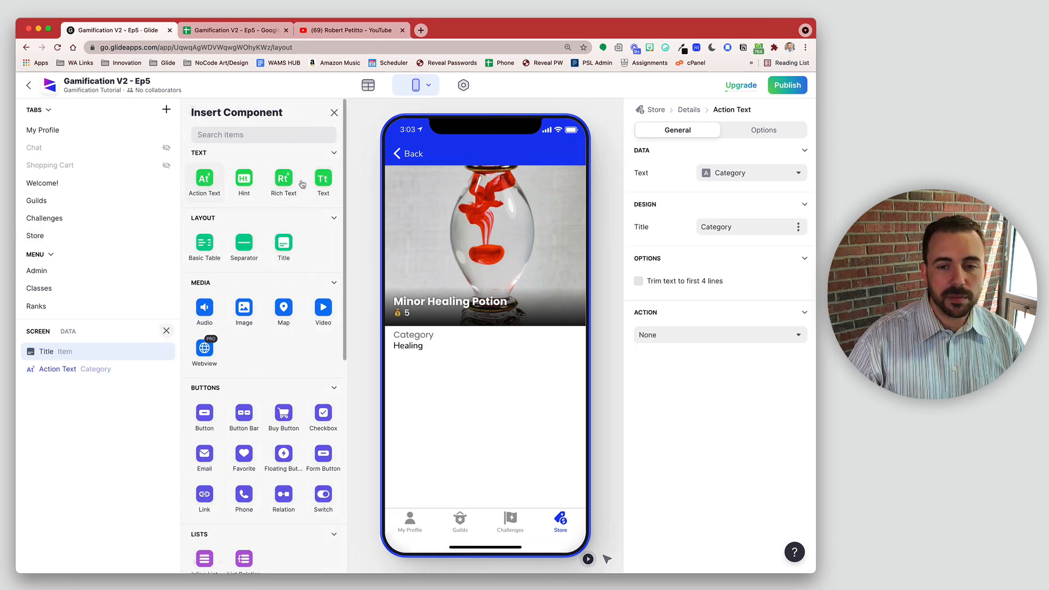
pyautogui.click(718, 174)
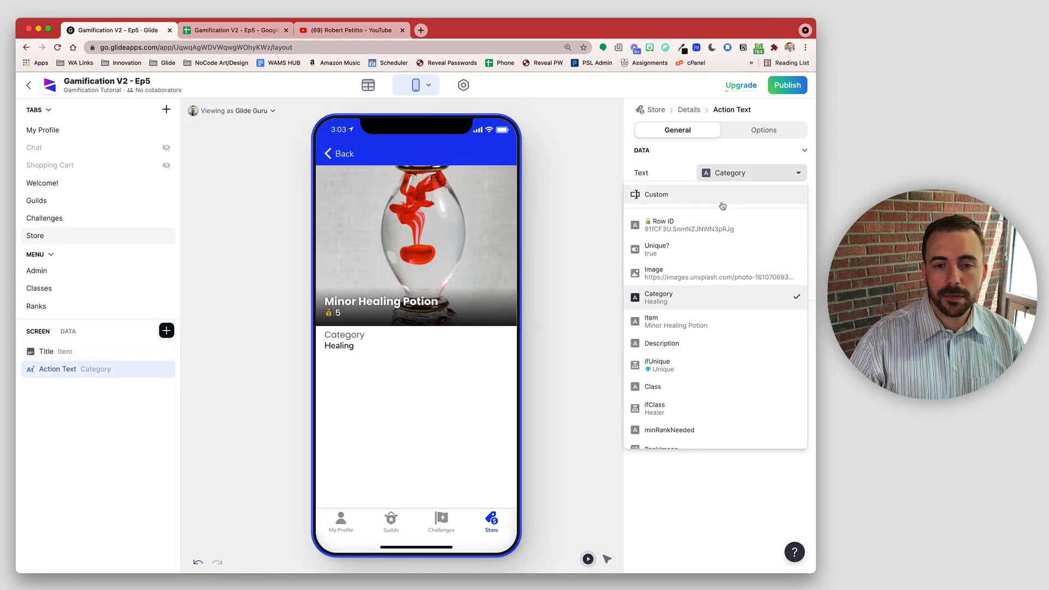
pyautogui.click(684, 345)
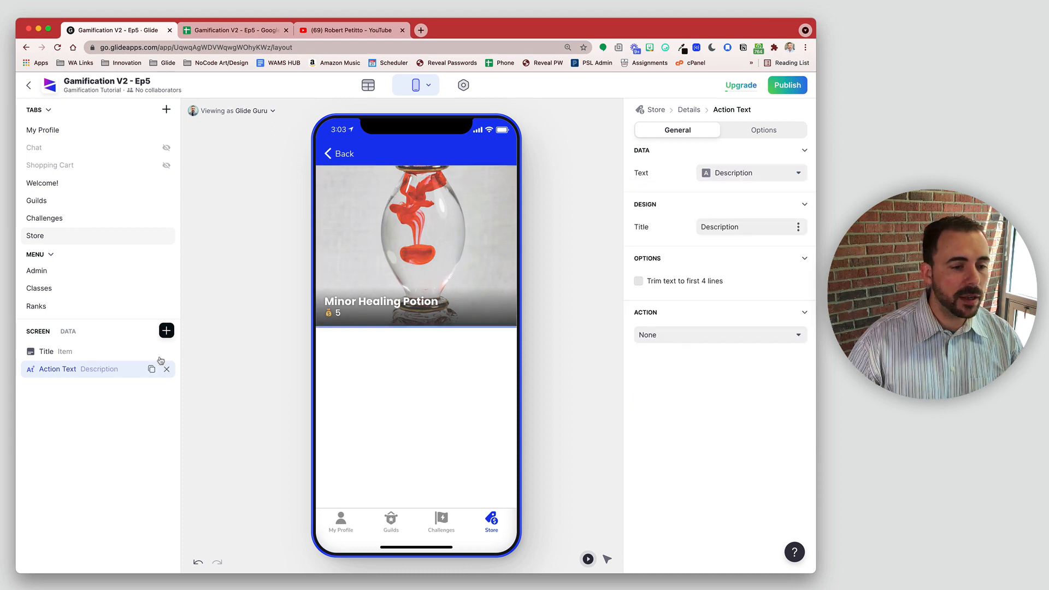
# Add a Basic Table component with a Category row and a second row showing the ifUnique column.
pyautogui.click(167, 331)
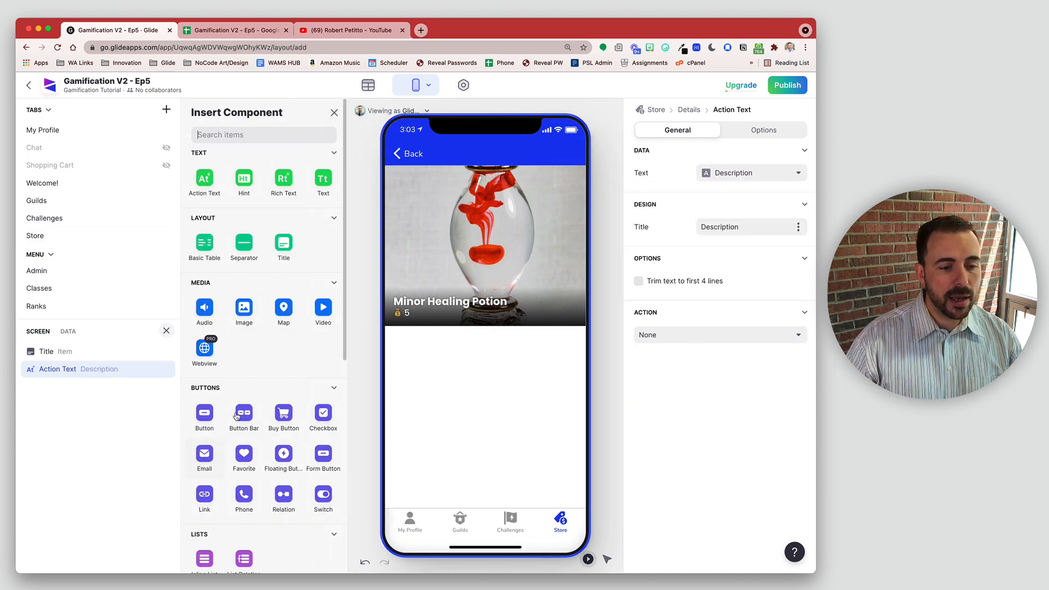
pyautogui.click(196, 248)
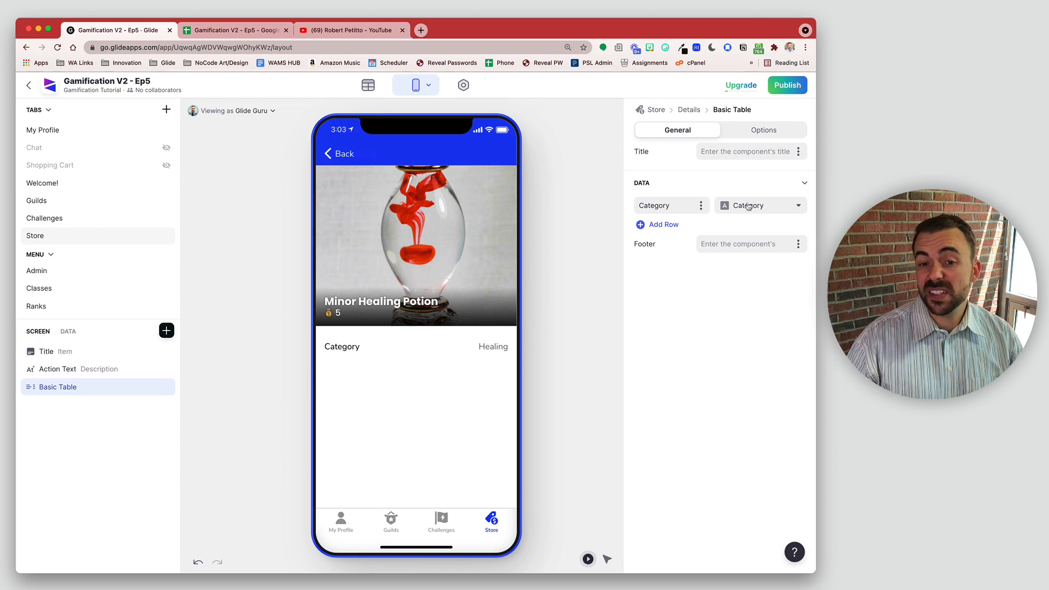
pyautogui.click(670, 227)
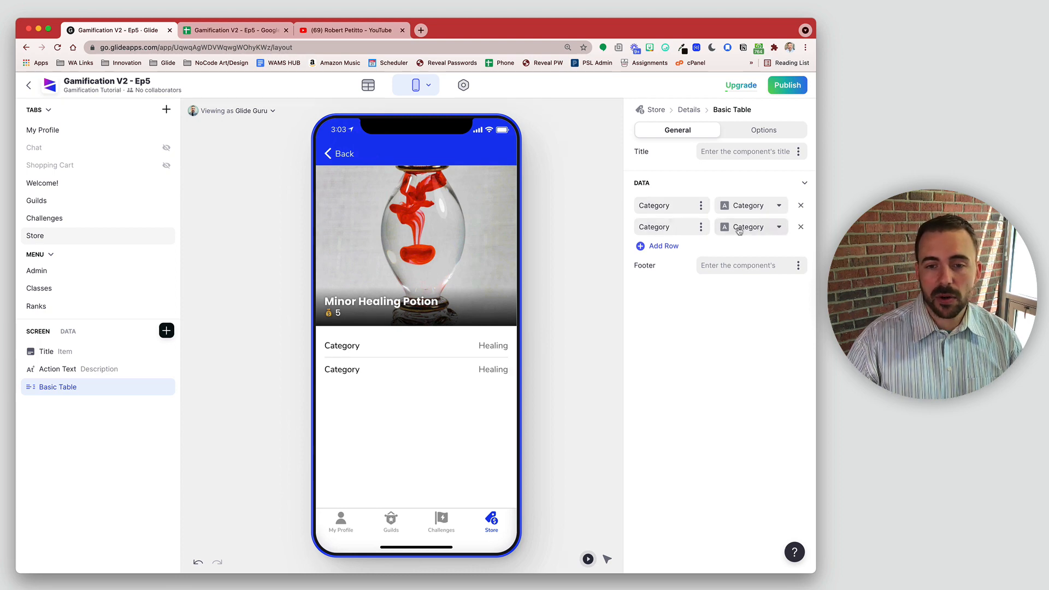
pyautogui.click(739, 229)
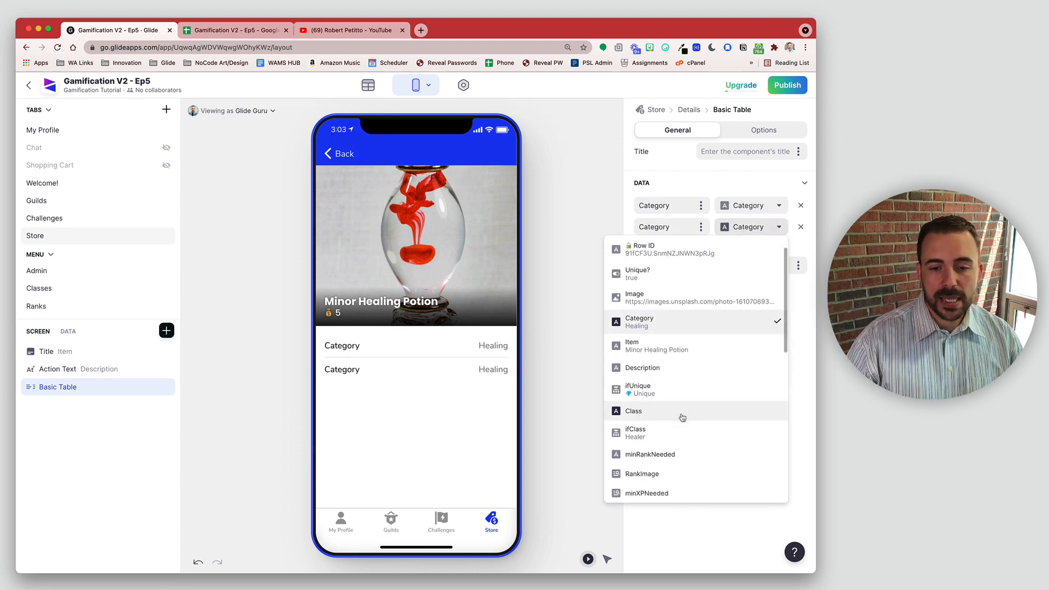
pyautogui.click(667, 352)
# Add a third row to the basic table and set it to the Health Boost column.
pyautogui.click(661, 246)
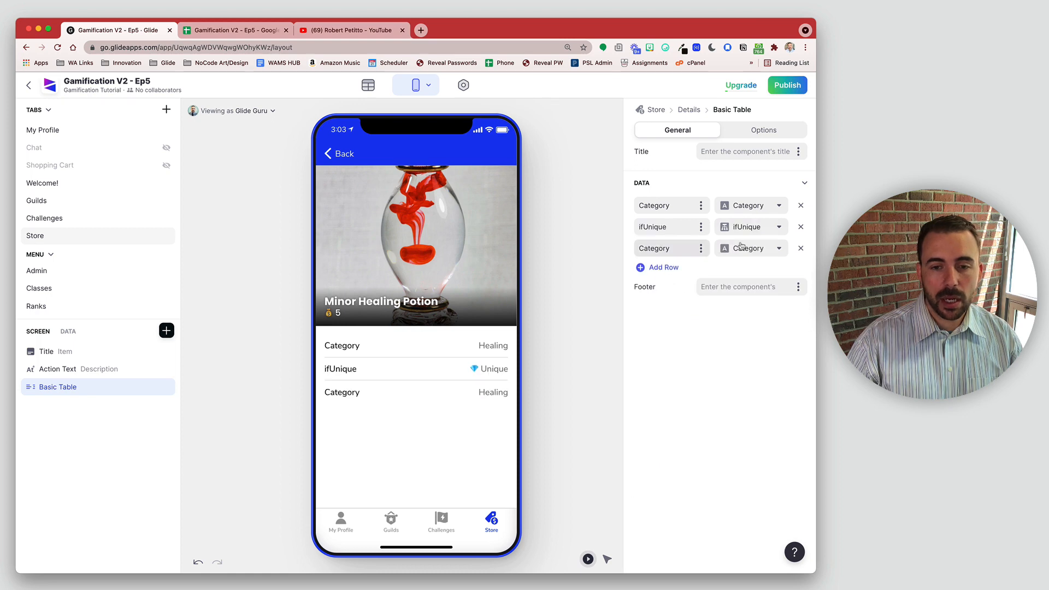
pyautogui.click(740, 247)
pyautogui.scroll(-3, 723, 398)
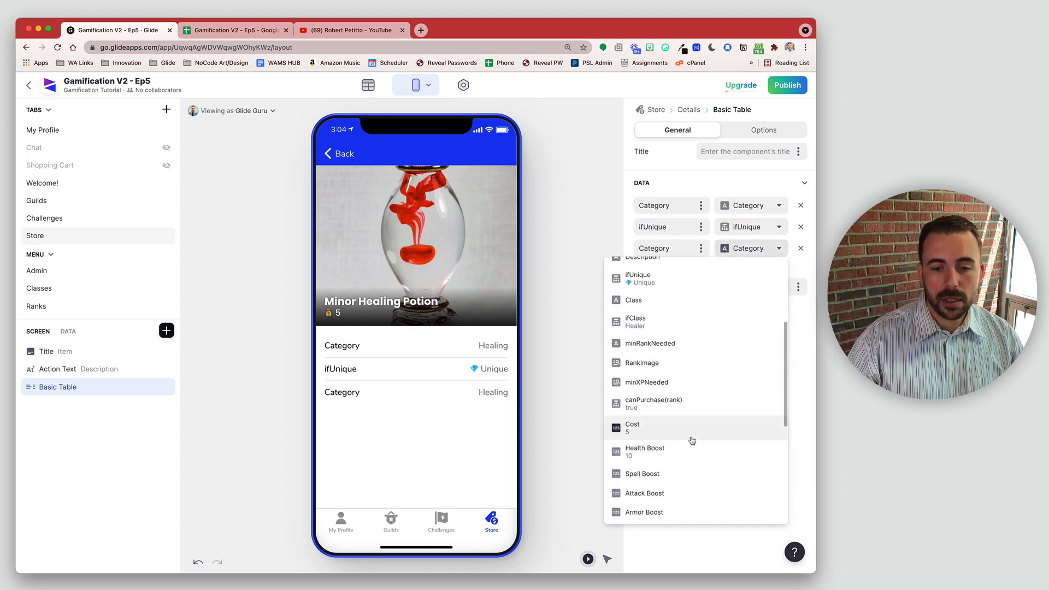
pyautogui.scroll(-3, 691, 441)
pyautogui.click(691, 382)
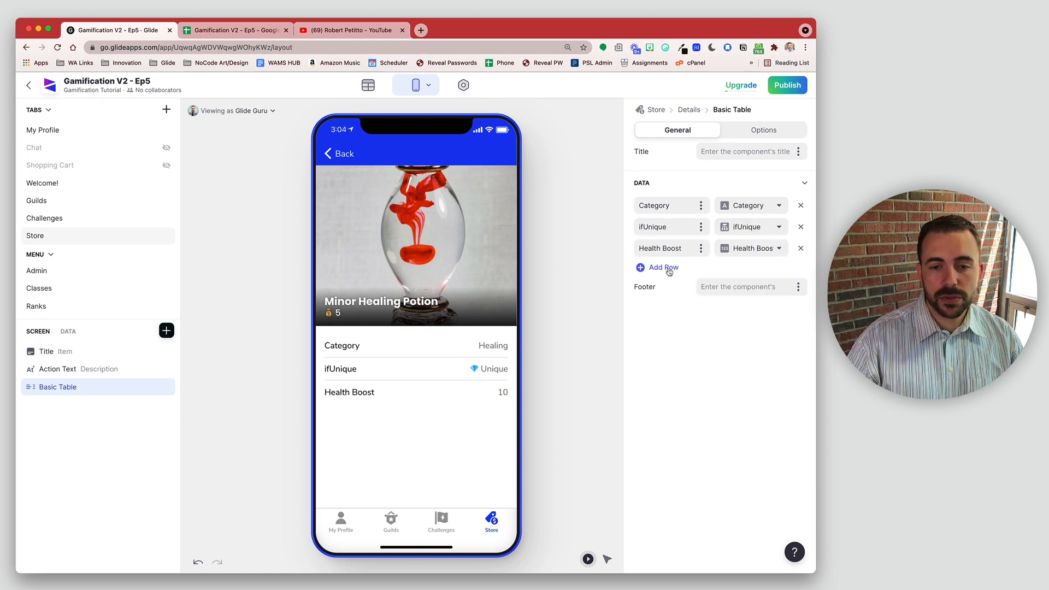
# Add three more rows to the basic table and set the fourth row to the Attack Boost column.
pyautogui.click(666, 268)
pyautogui.click(665, 288)
pyautogui.click(668, 310)
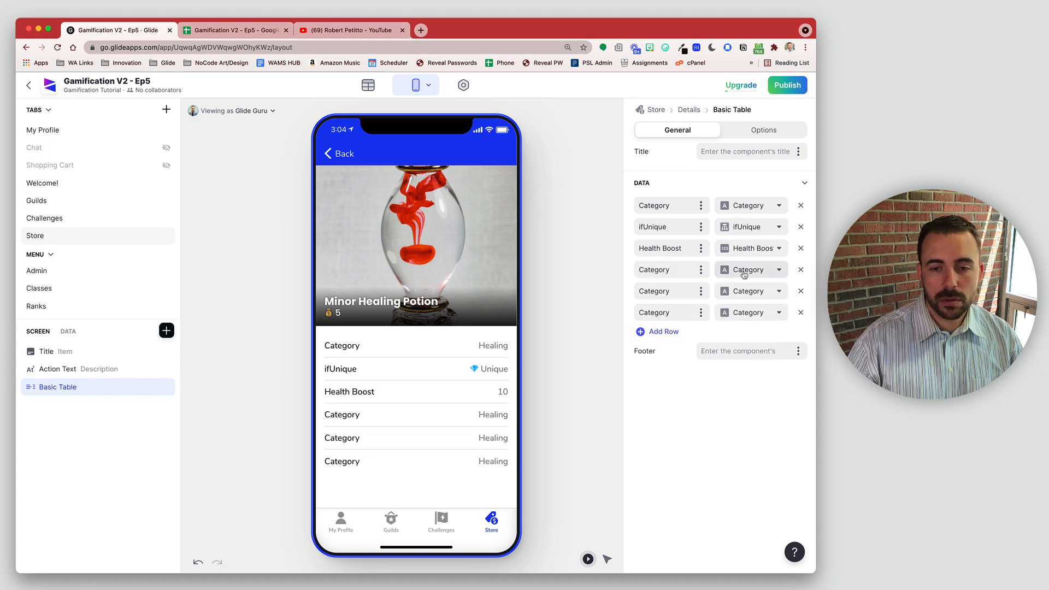
pyautogui.click(744, 274)
pyautogui.scroll(-2, 744, 453)
pyautogui.click(743, 484)
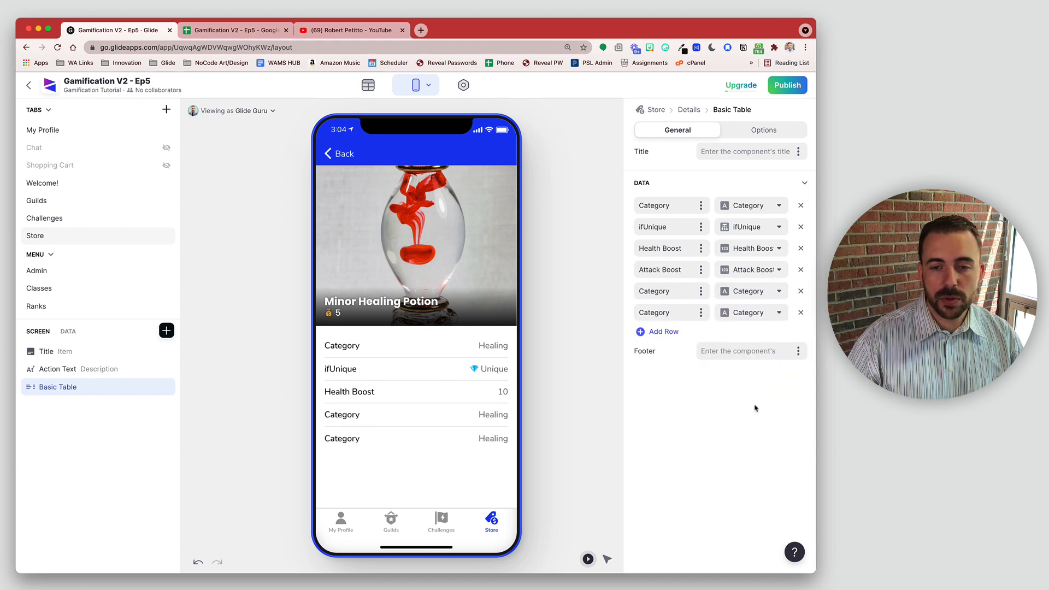
# Open the column choices for the basic table's fourth row.
pyautogui.click(753, 270)
pyautogui.scroll(-3, 724, 481)
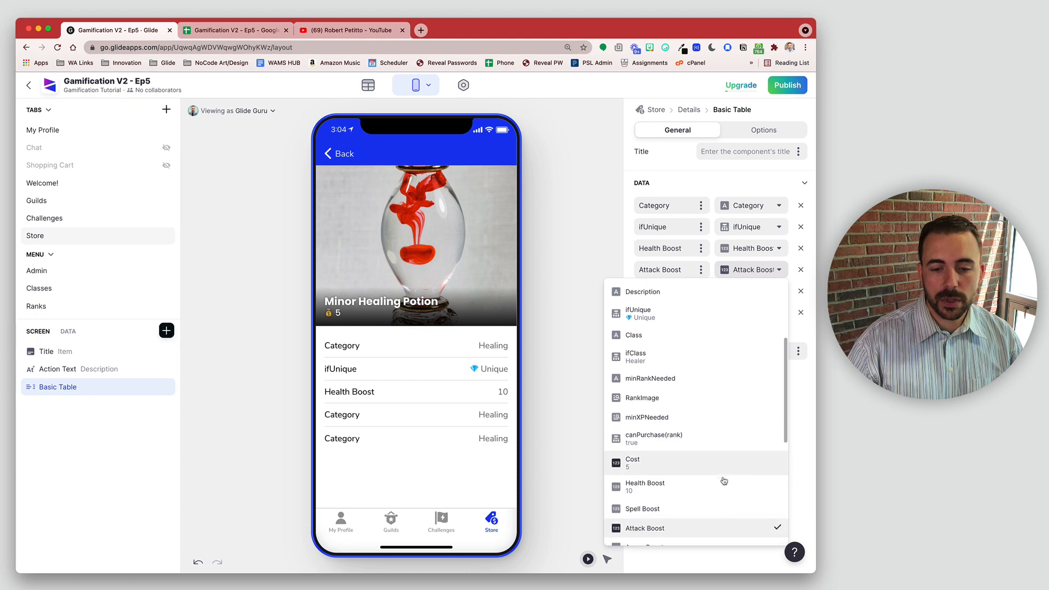
# Set the last three rows of the item's Basic Table to the Spell Boost, Attack Boost and Armor Boost columns.
pyautogui.click(724, 509)
pyautogui.click(752, 292)
pyautogui.scroll(-2, 737, 434)
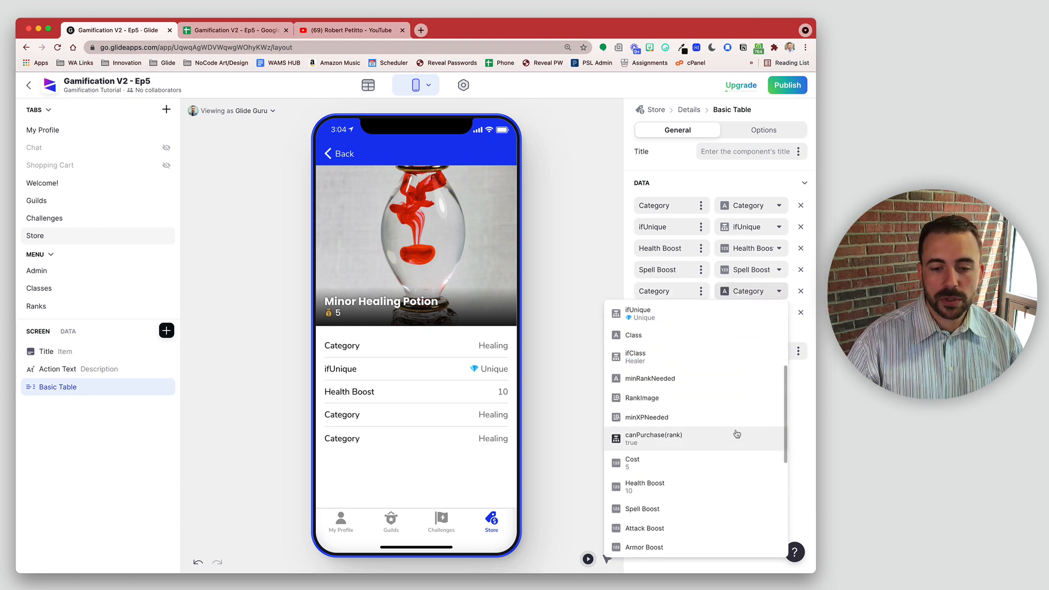
pyautogui.click(691, 528)
pyautogui.click(759, 313)
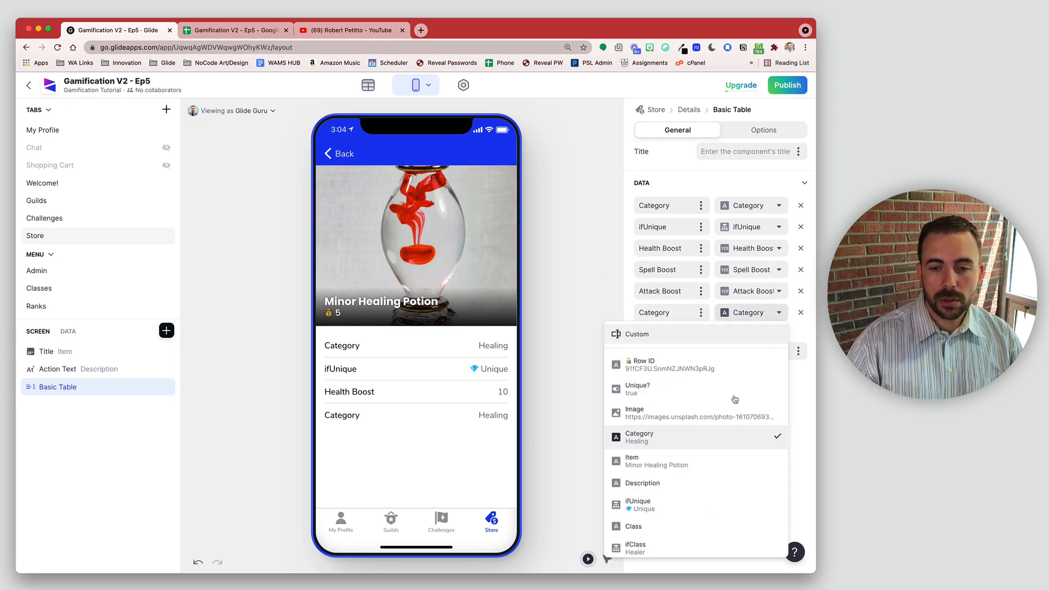
pyautogui.scroll(-3, 727, 426)
pyautogui.click(707, 481)
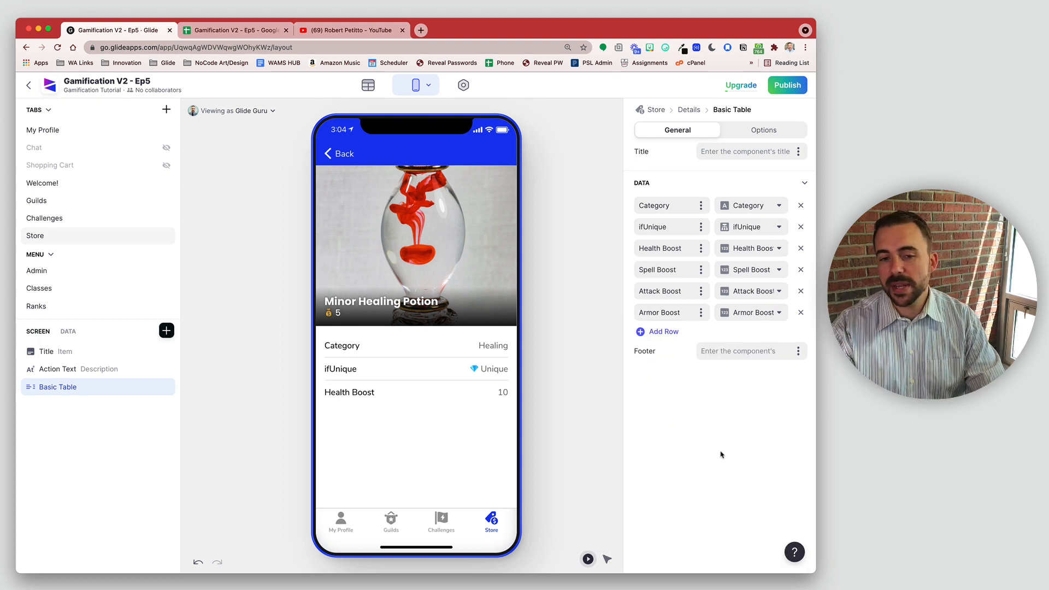
# Add a column labelled "remaining" to the store table and make it a Math column.
pyautogui.click(373, 87)
pyautogui.hscroll(10, 536, 248)
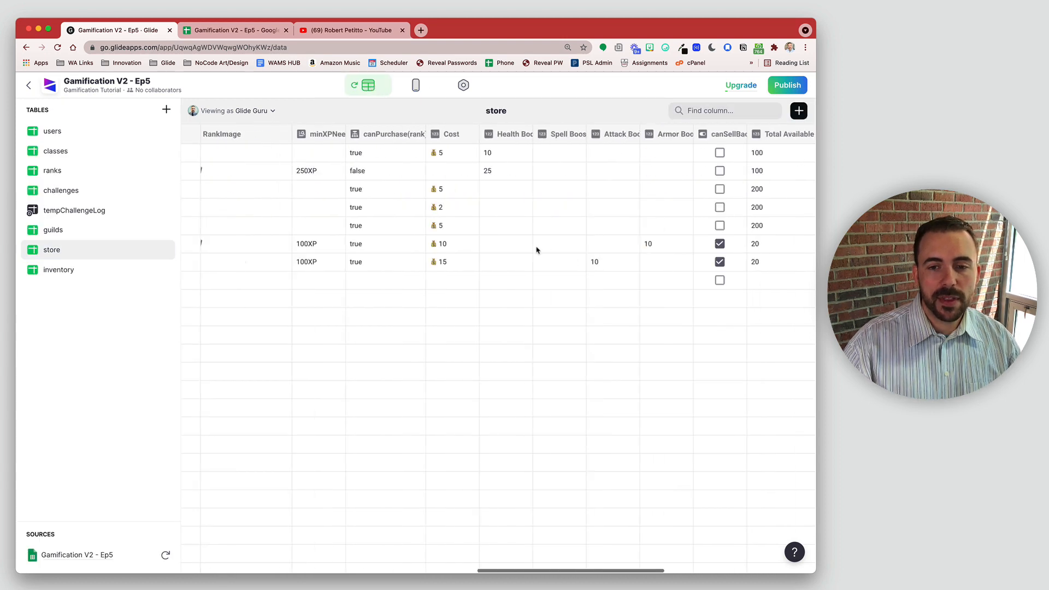
pyautogui.moveTo(702, 154); pyautogui.dragTo(704, 279)
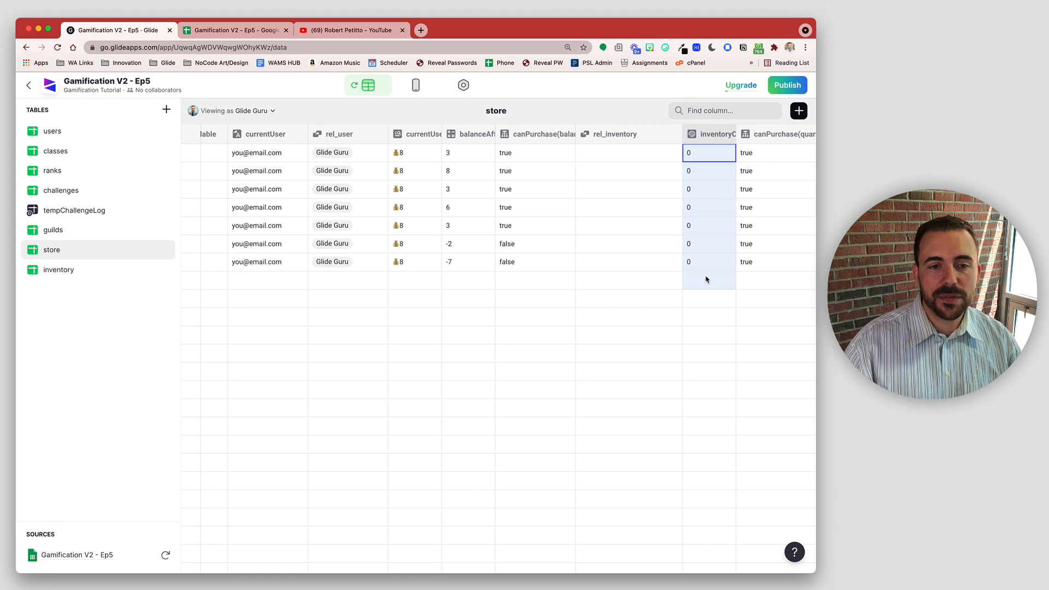
pyautogui.click(798, 110)
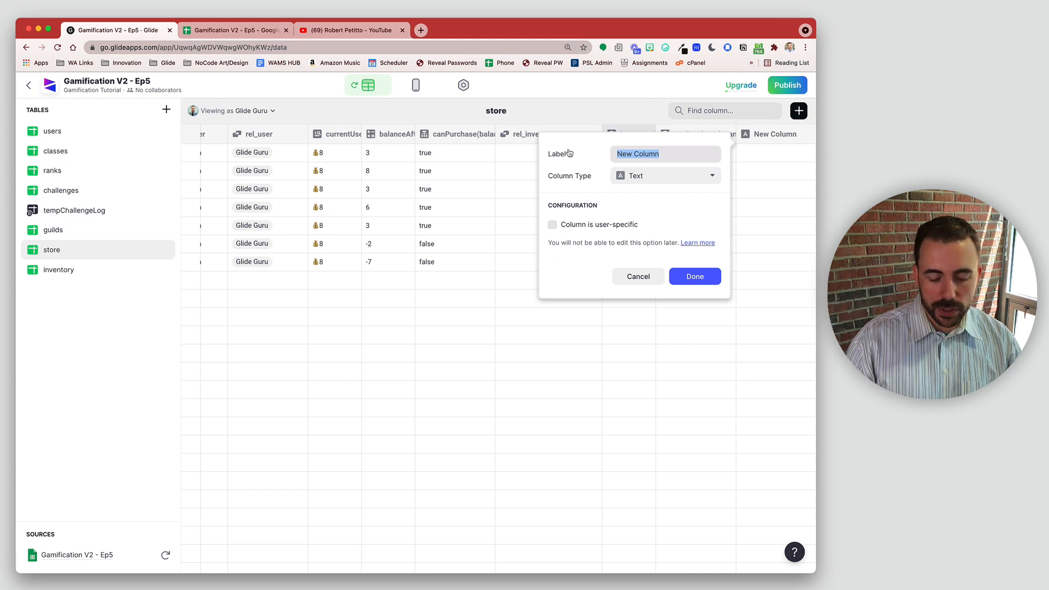
pyautogui.write('ra')
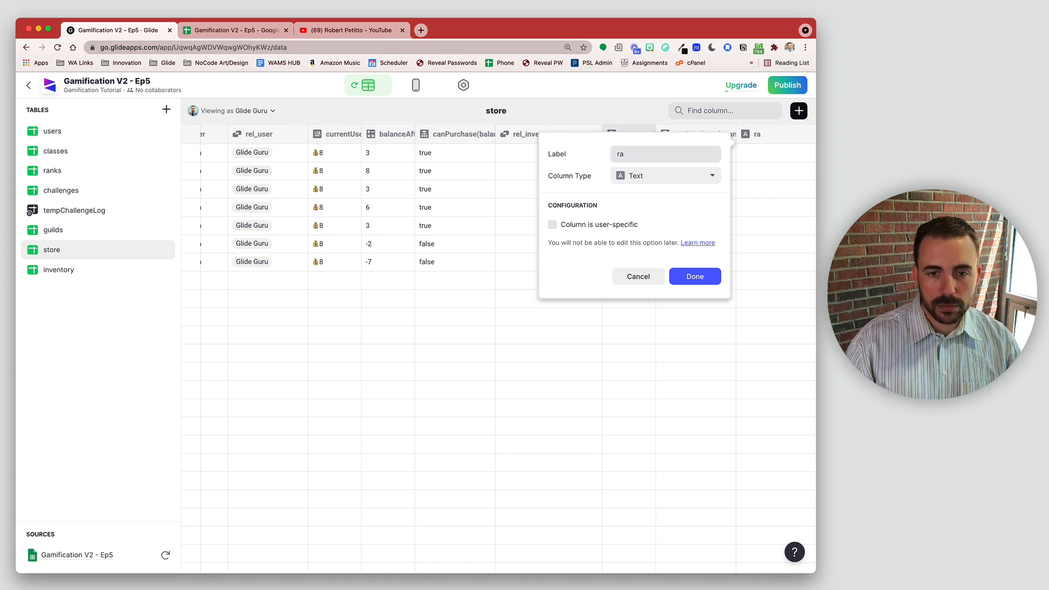
pyautogui.press('BackSpace')
pyautogui.write('emaining')
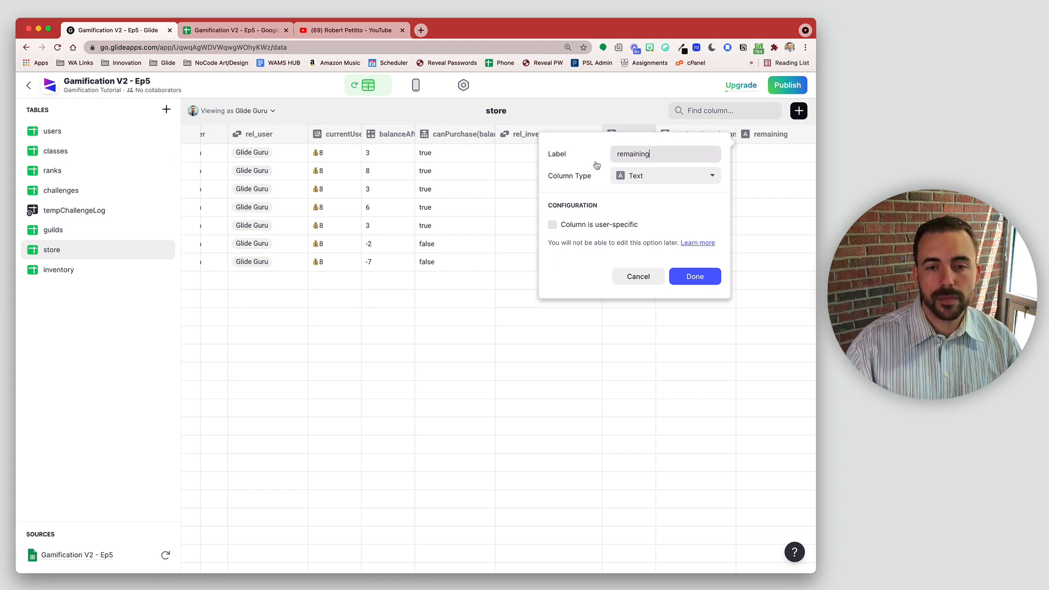
pyautogui.click(654, 177)
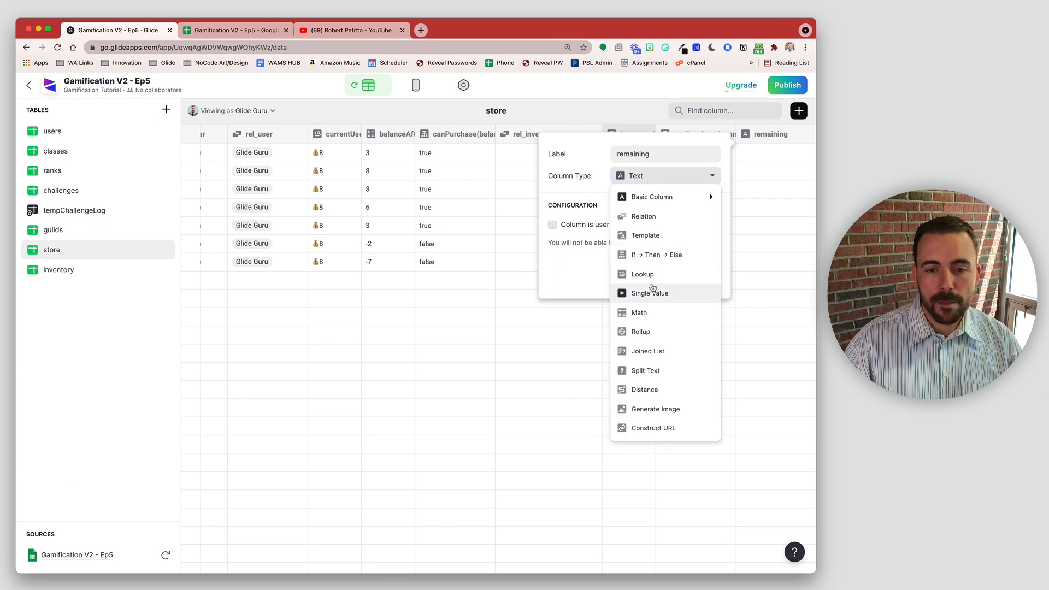
pyautogui.click(645, 312)
# Define the column's formula as tot-coun (Total Available minus inventoryCountPurchased), with precision 1 and the unit "remaining", and save it.
pyautogui.click(584, 224)
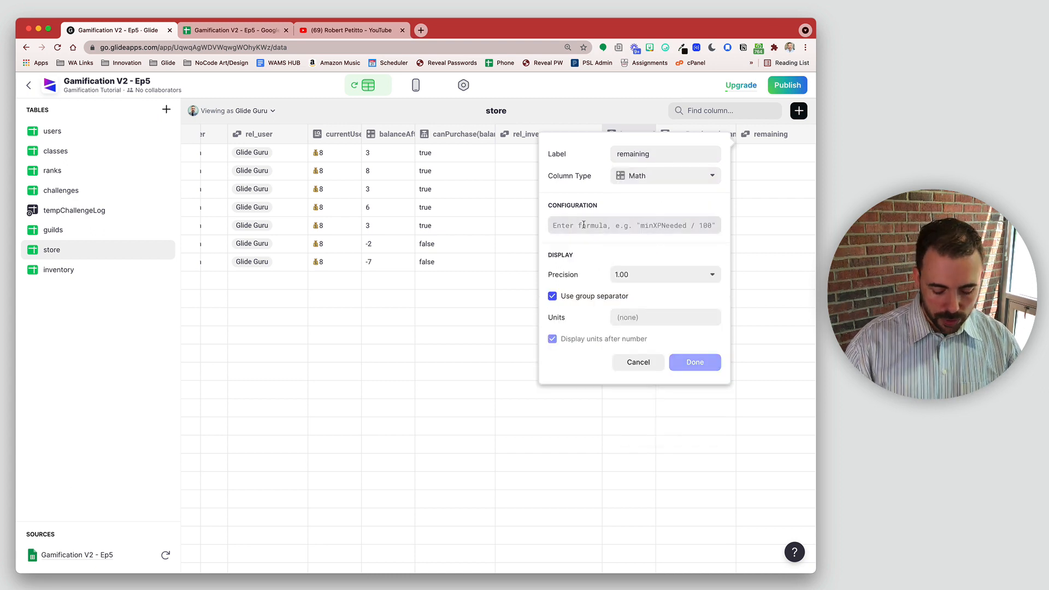
pyautogui.write('tot-coun')
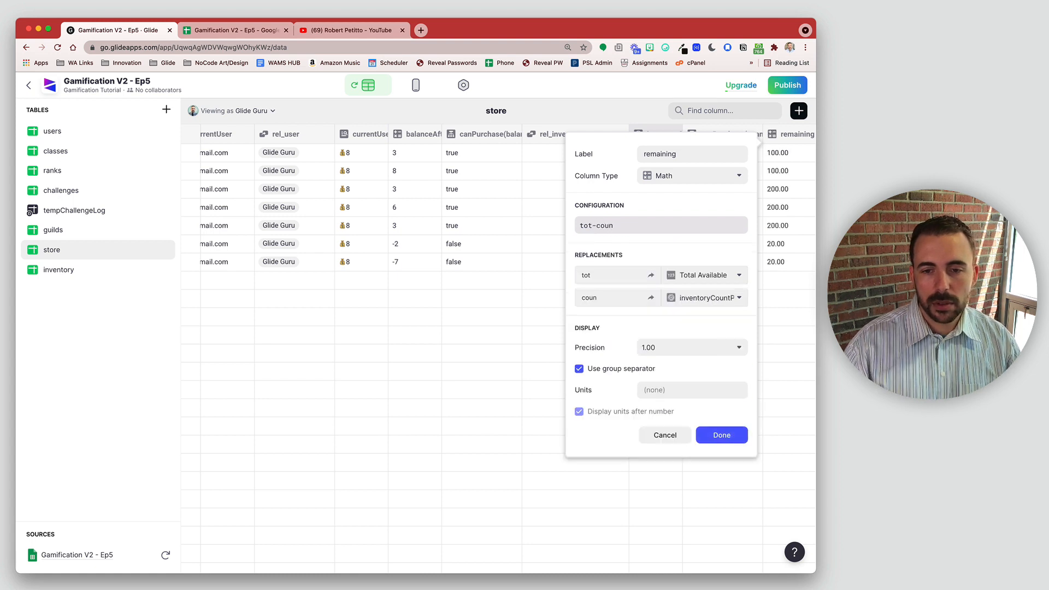
pyautogui.click(679, 350)
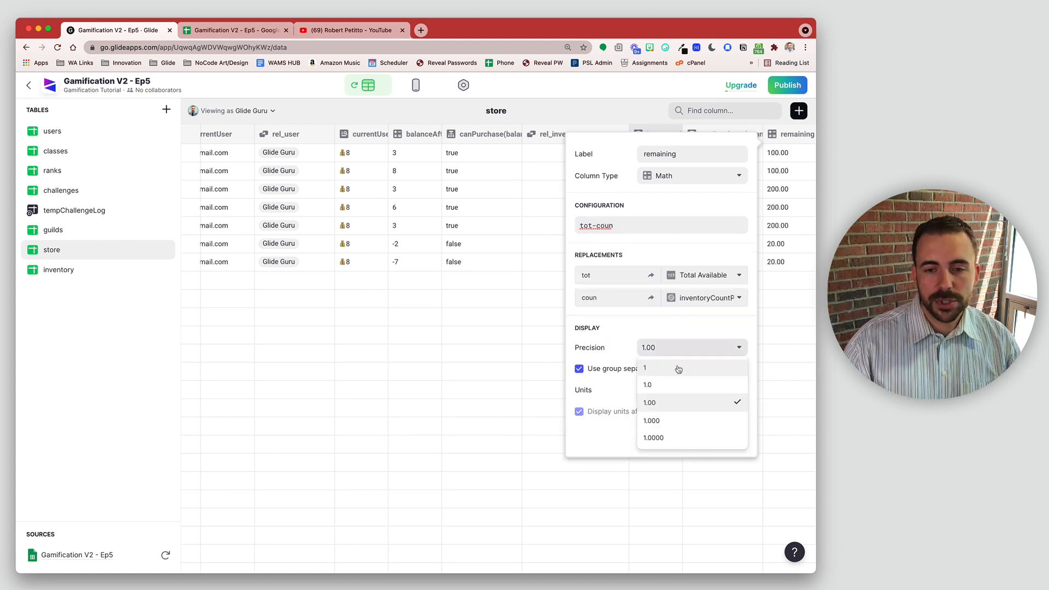
pyautogui.click(678, 369)
pyautogui.click(648, 390)
pyautogui.write('r')
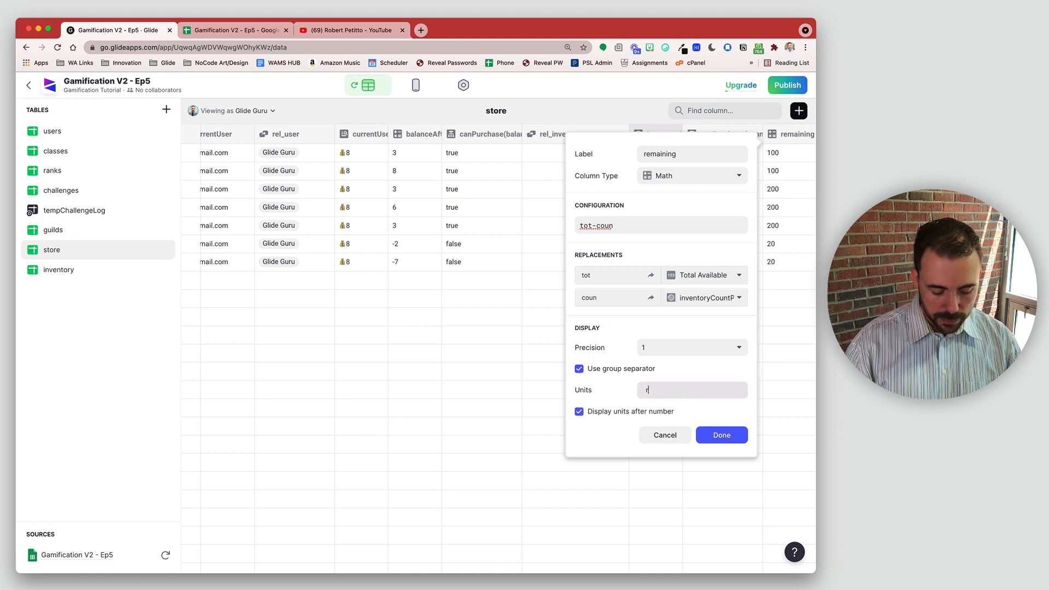
pyautogui.write('emaining')
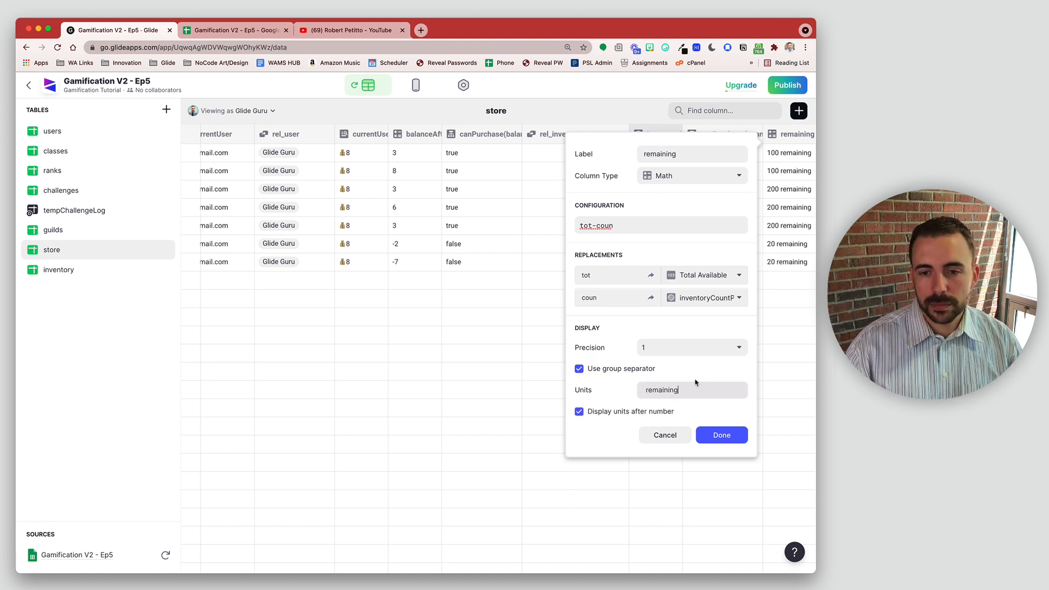
pyautogui.click(727, 435)
# Use the remaining column as the footer of the Basic Table on the store item's details screen.
pyautogui.click(416, 84)
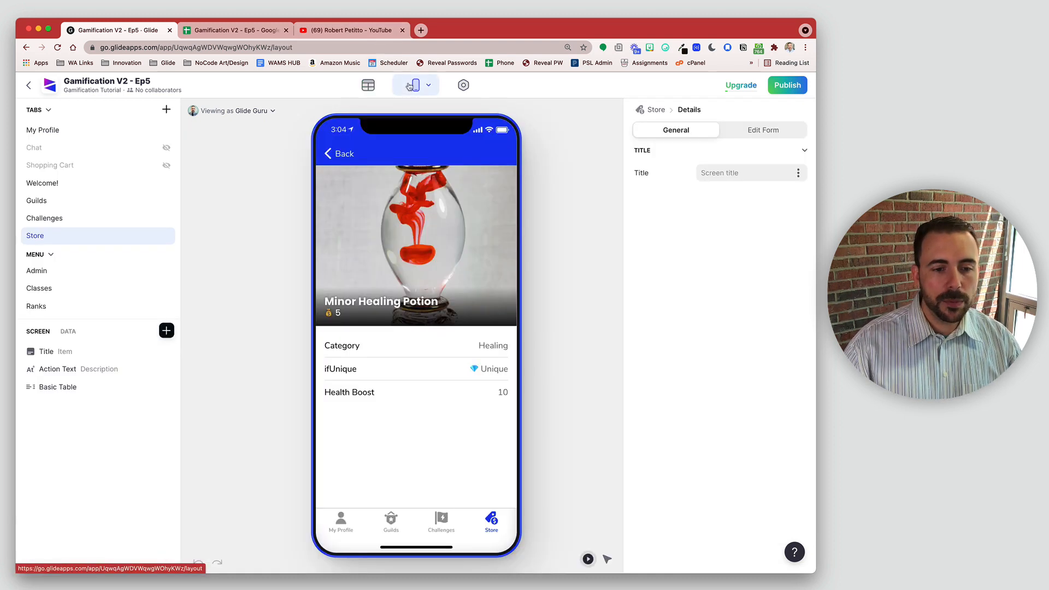
pyautogui.click(399, 390)
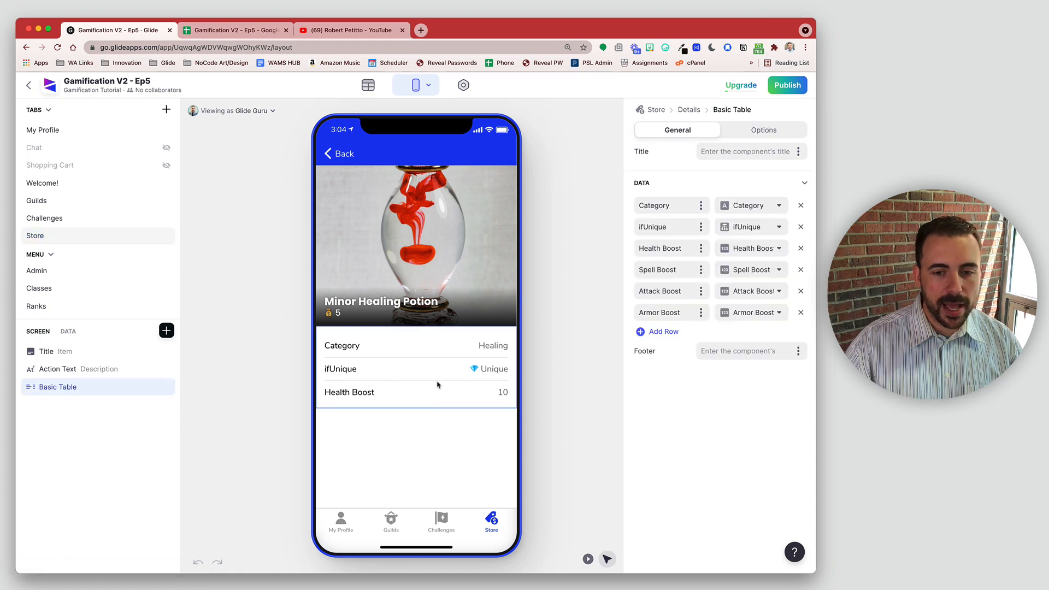
pyautogui.click(798, 351)
pyautogui.scroll(-10, 723, 475)
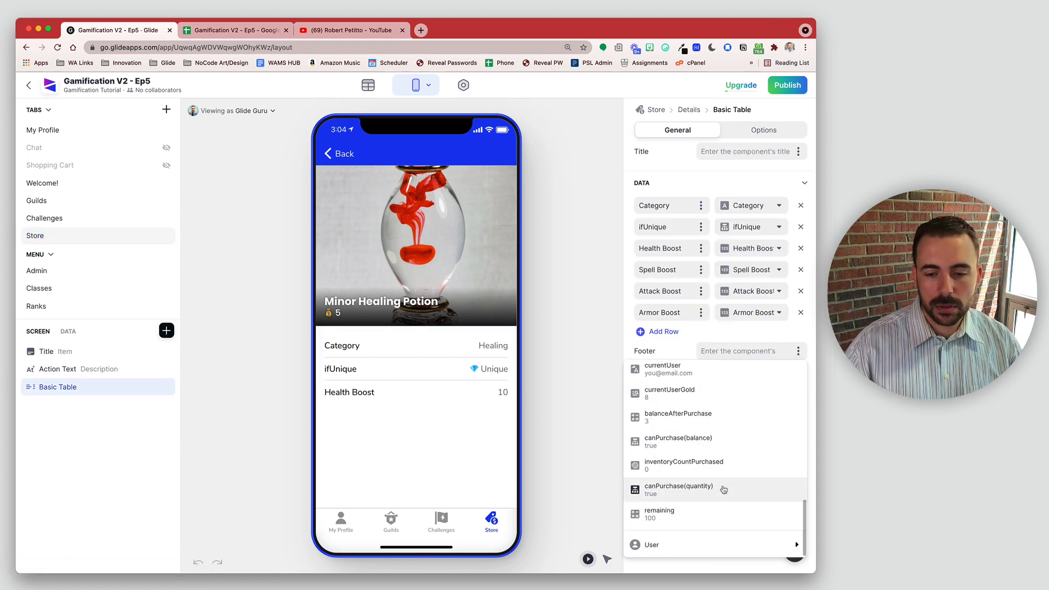
pyautogui.click(717, 515)
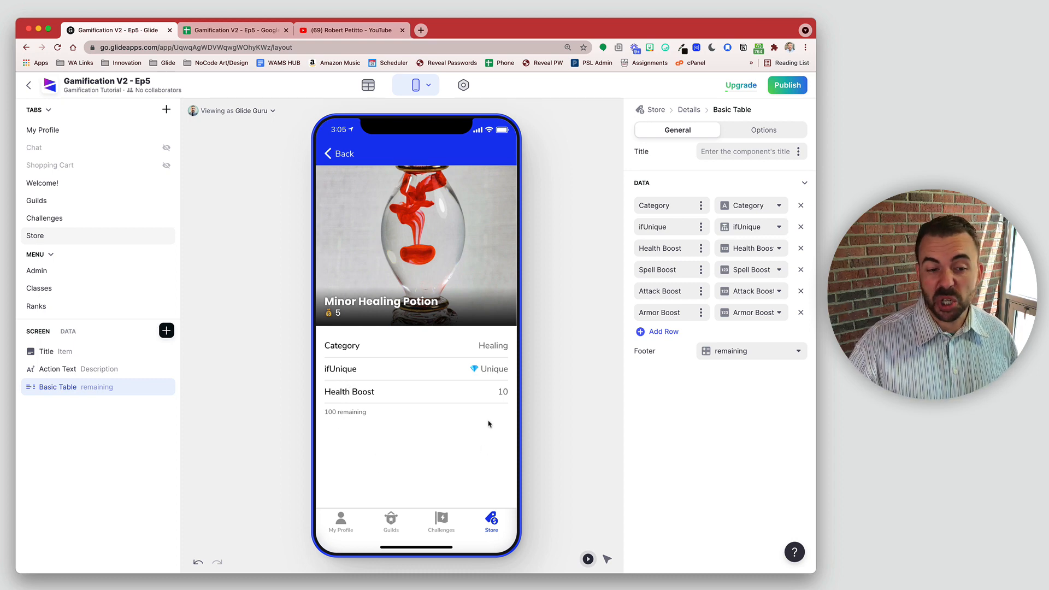
# Add a Button component to the item details screen and title it "Purchase Item?".
pyautogui.click(167, 330)
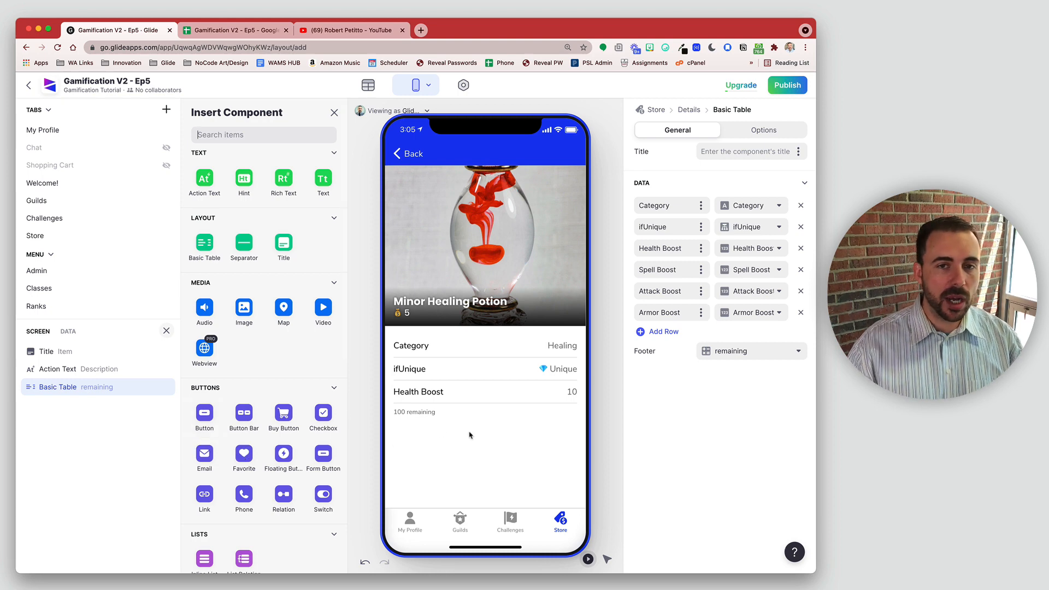
pyautogui.click(208, 414)
pyautogui.click(719, 175)
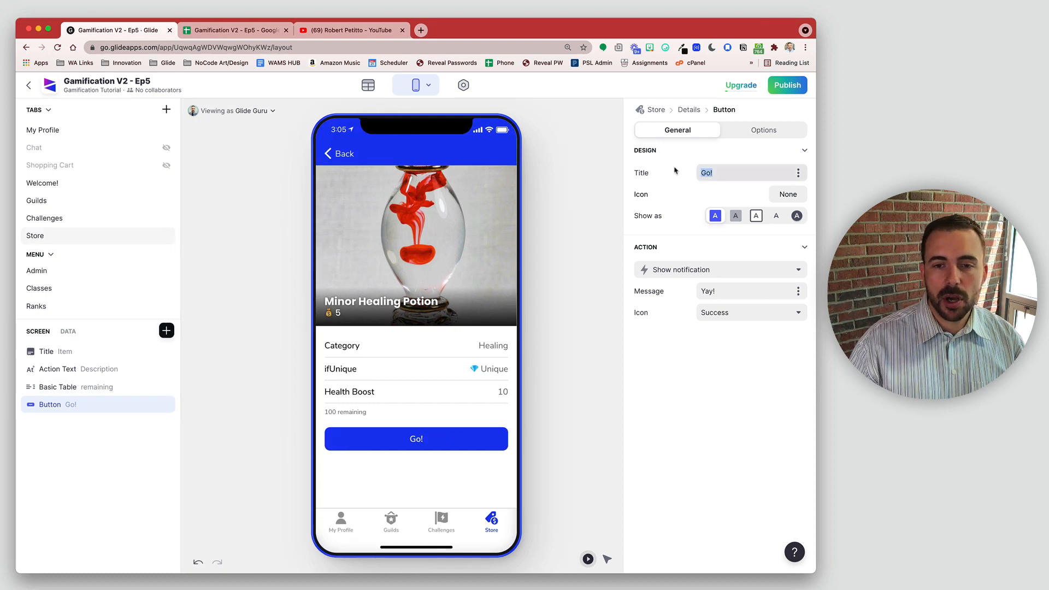
pyautogui.write('Pu')
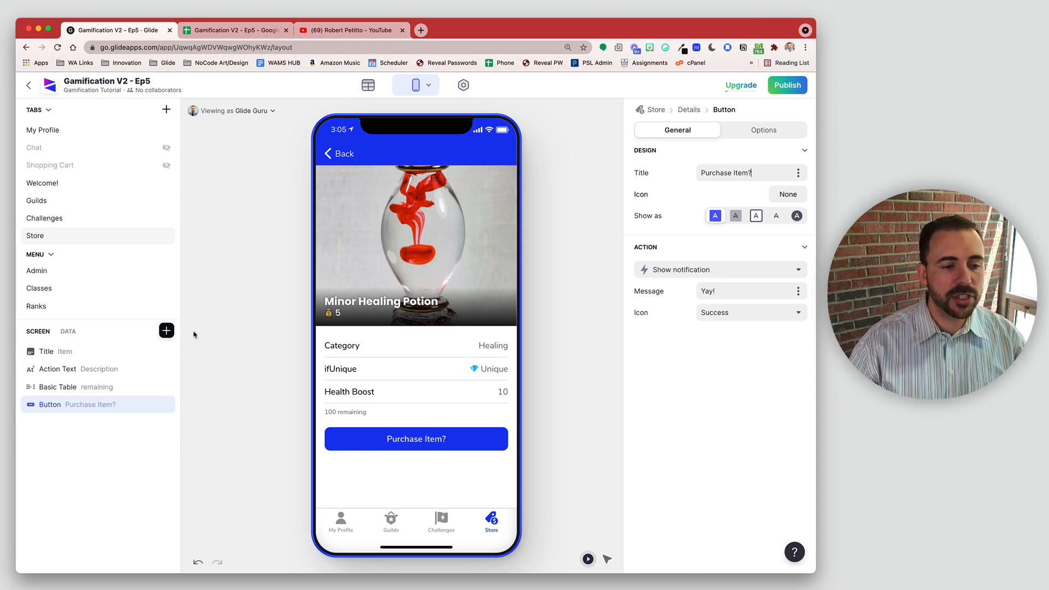
# Add a Button Bar to the item details screen, with its left button titled "Cancel" in the light tinted style.
pyautogui.click(166, 330)
pyautogui.click(244, 415)
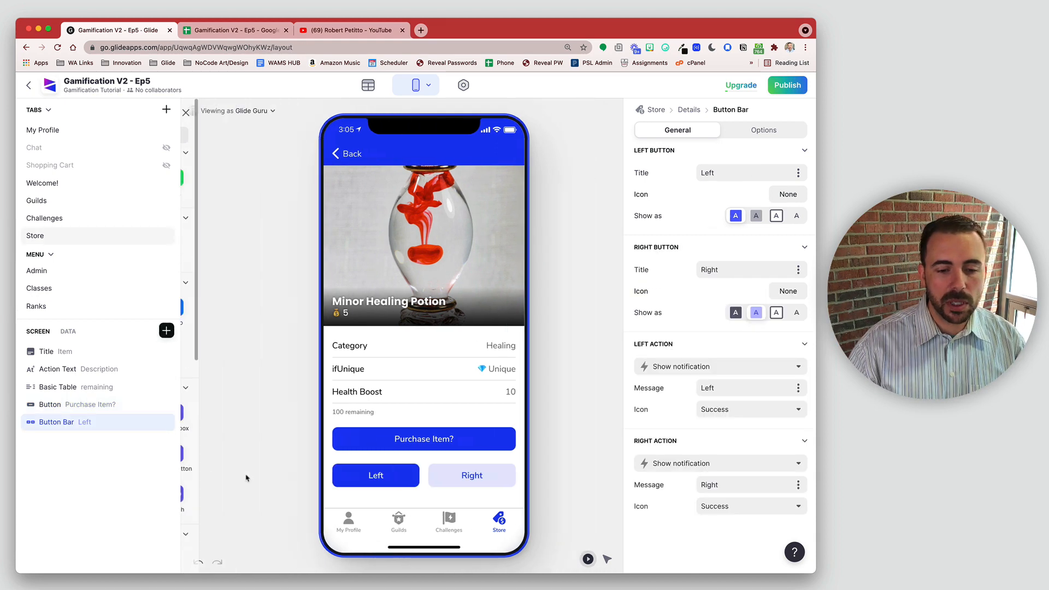
pyautogui.moveTo(729, 172); pyautogui.dragTo(661, 174)
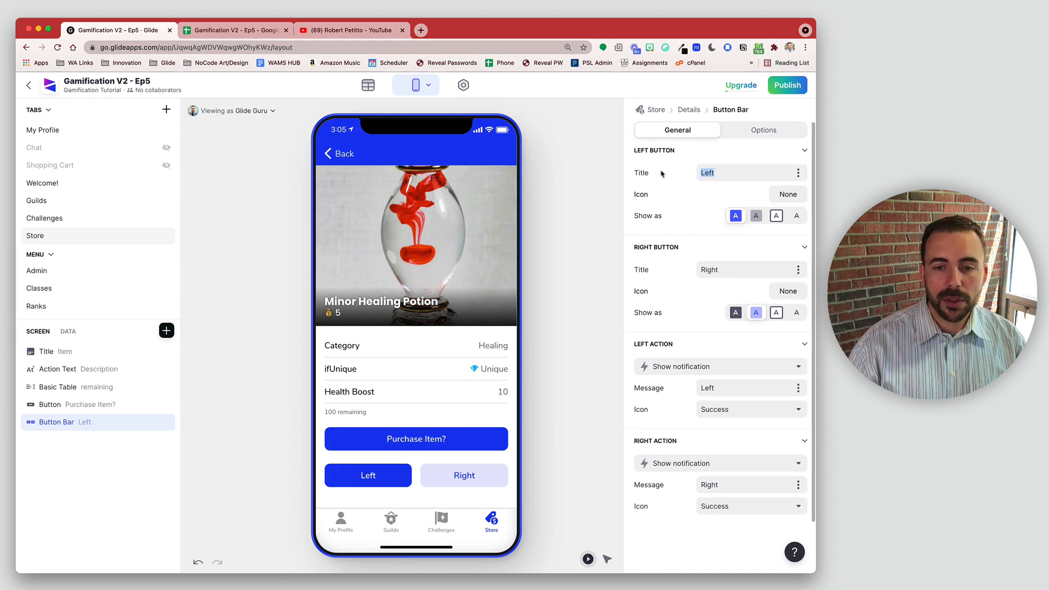
pyautogui.write('Cancel')
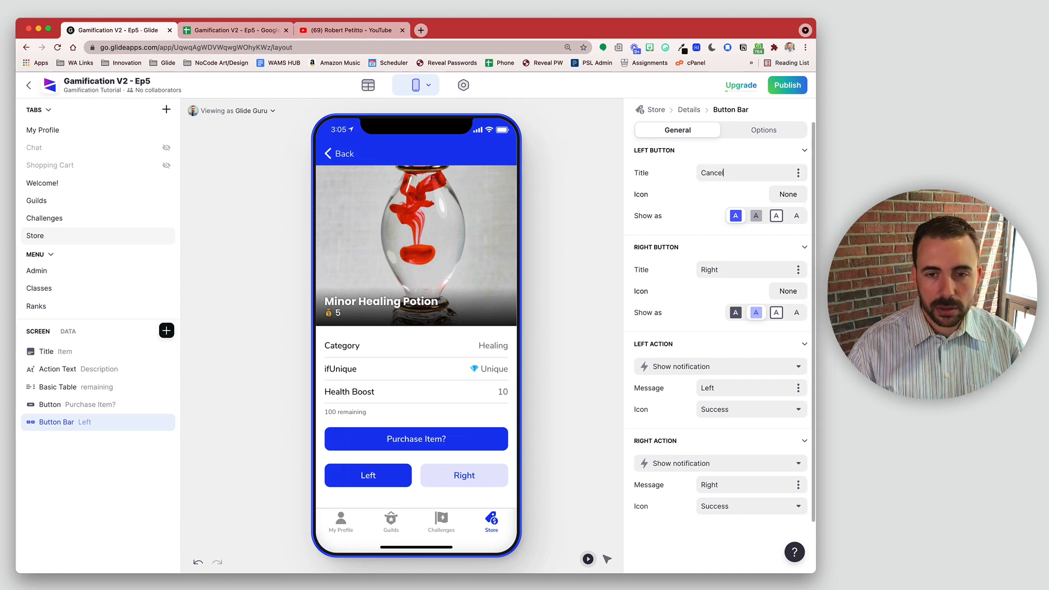
pyautogui.click(755, 216)
# Title the Button Bar's right button "Purchase" and show it in the Filled style.
pyautogui.moveTo(727, 269); pyautogui.dragTo(662, 263)
pyautogui.write('Purch')
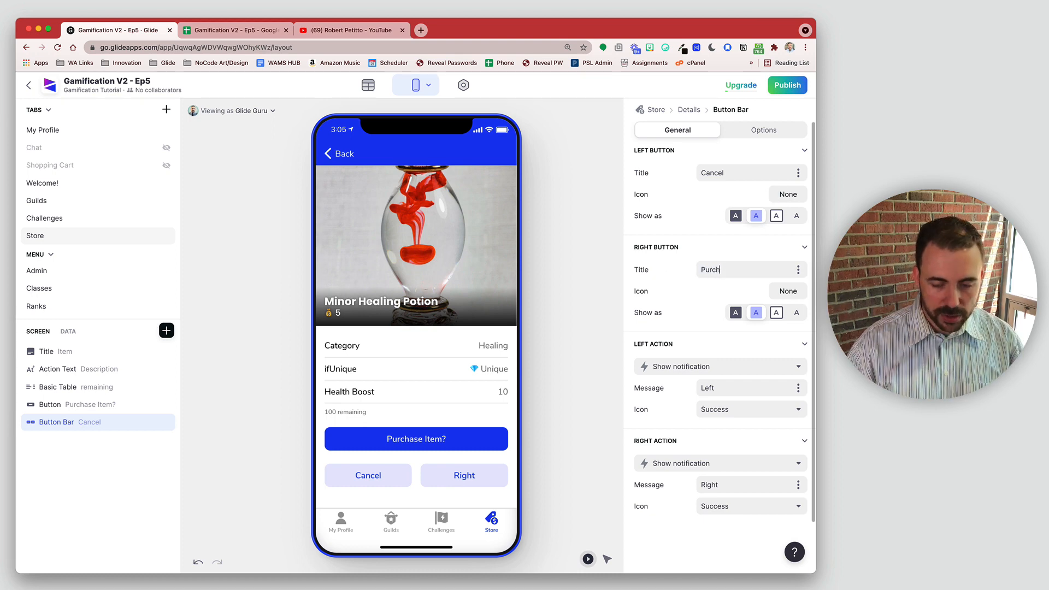
pyautogui.write('ase')
pyautogui.click(735, 312)
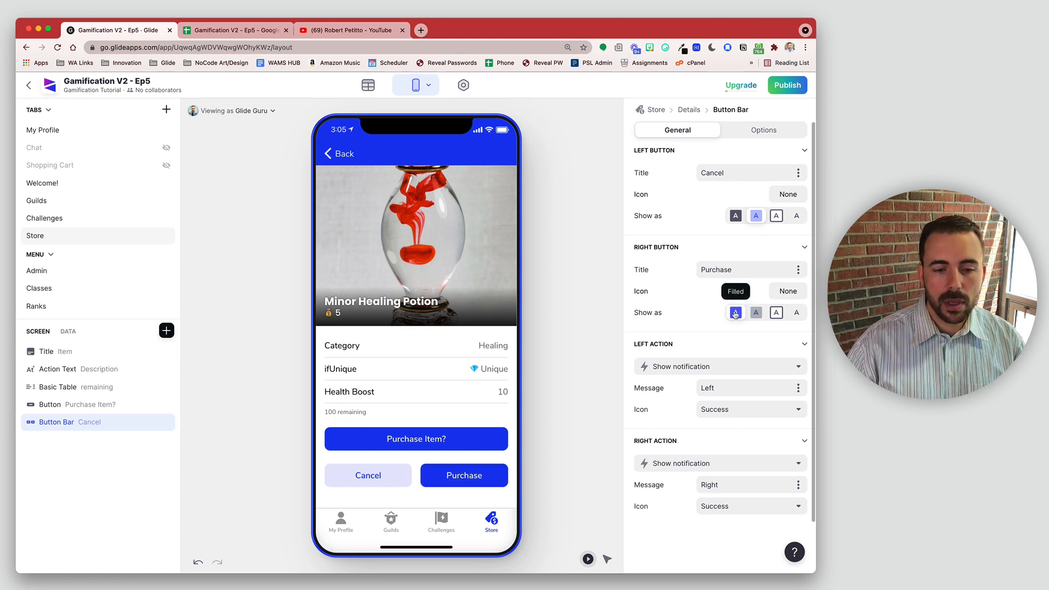
# Give the Cancel button a slashed-circle icon found under "remove" and the Purchase button a bold checkmark found under "check".
pyautogui.click(787, 195)
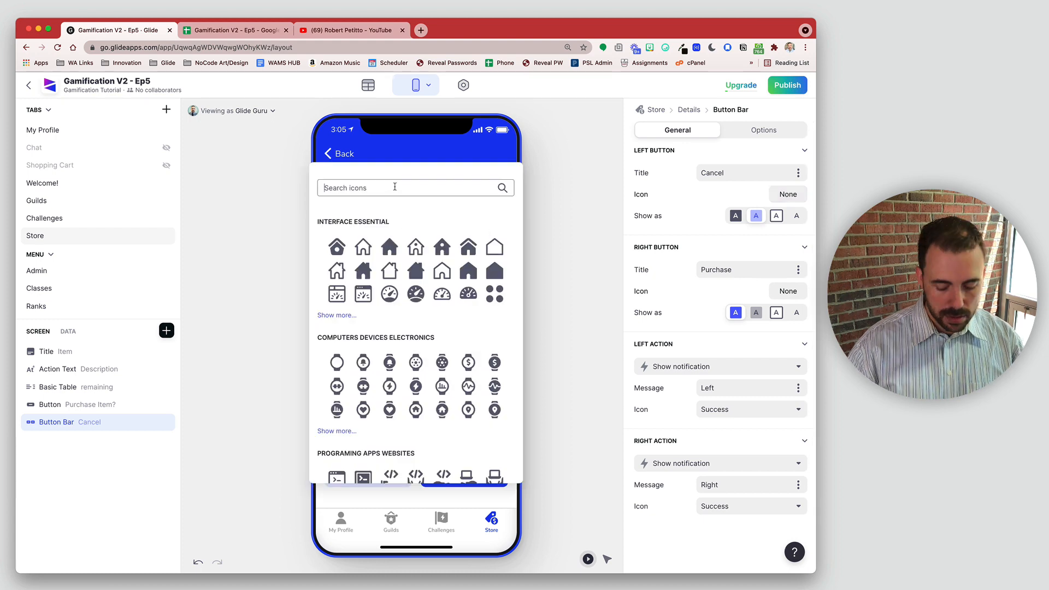
pyautogui.write('remove')
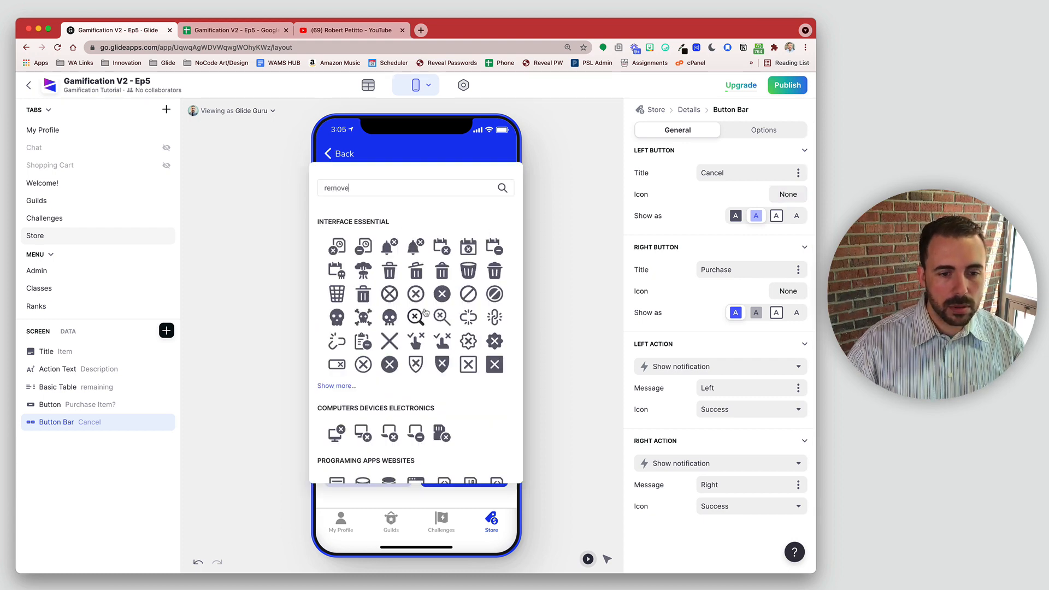
pyautogui.click(468, 294)
pyautogui.click(787, 291)
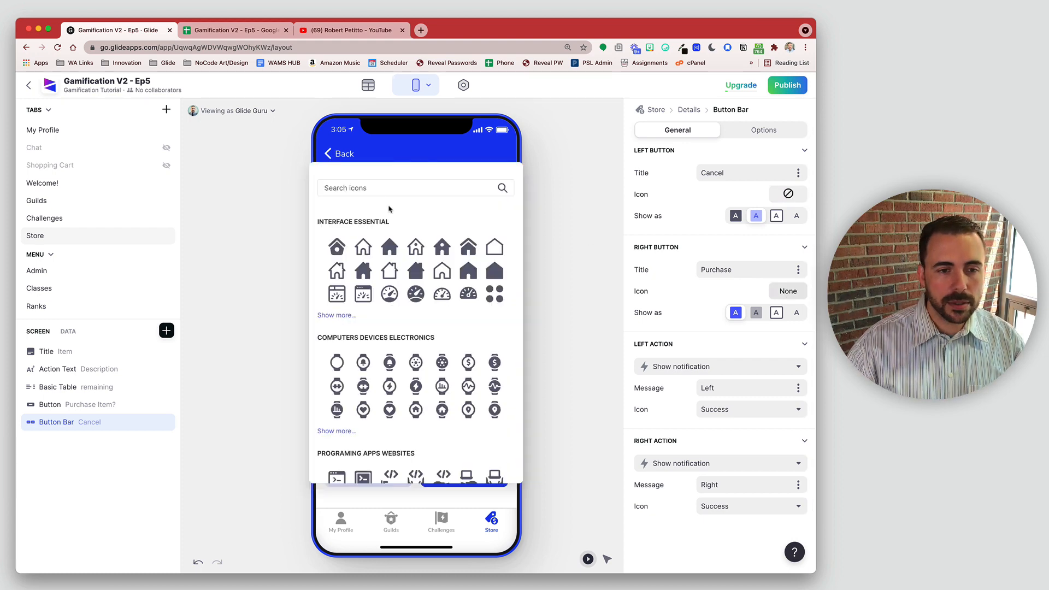
pyautogui.write('check')
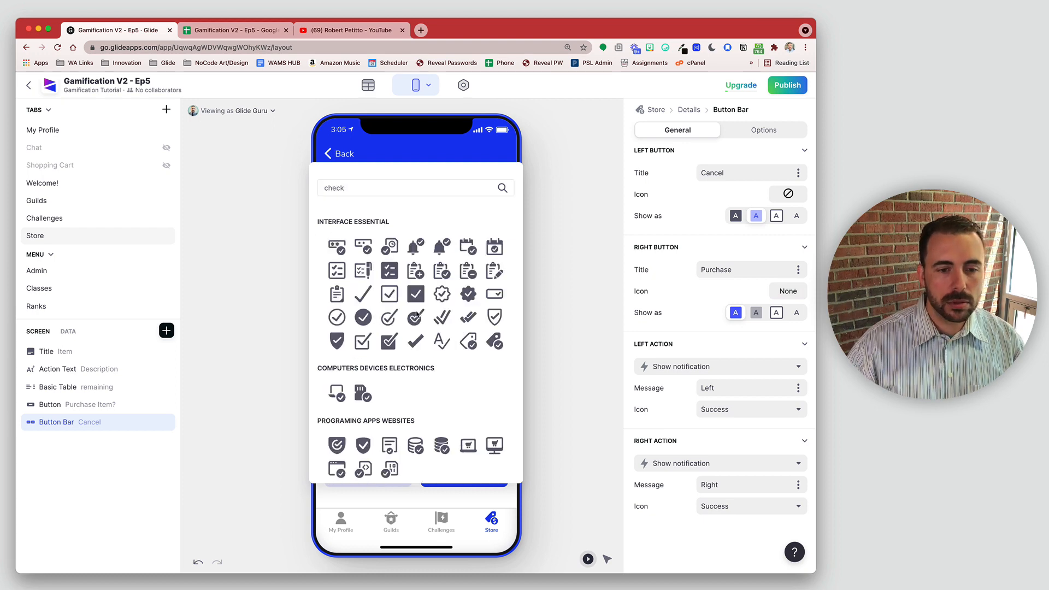
pyautogui.click(416, 344)
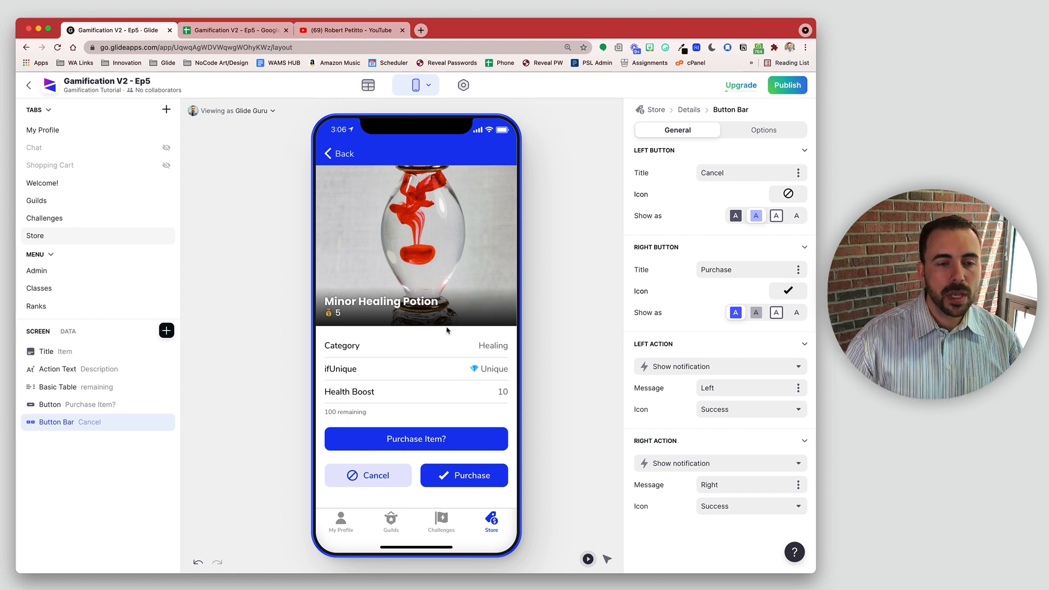
# Add a user-specific Boolean column labelled areYouSure to the store table.
pyautogui.click(370, 89)
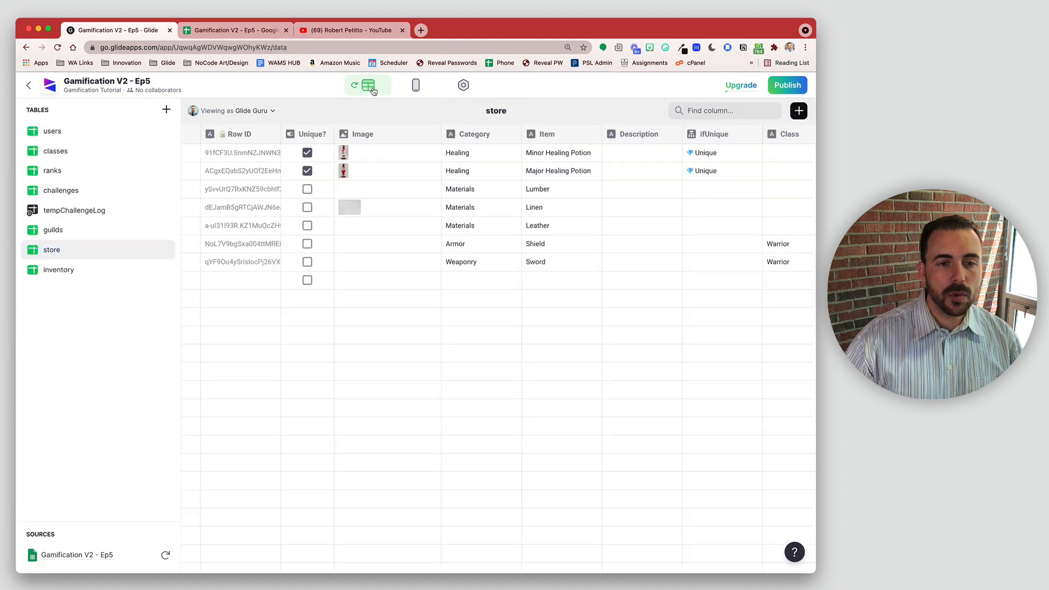
pyautogui.click(797, 115)
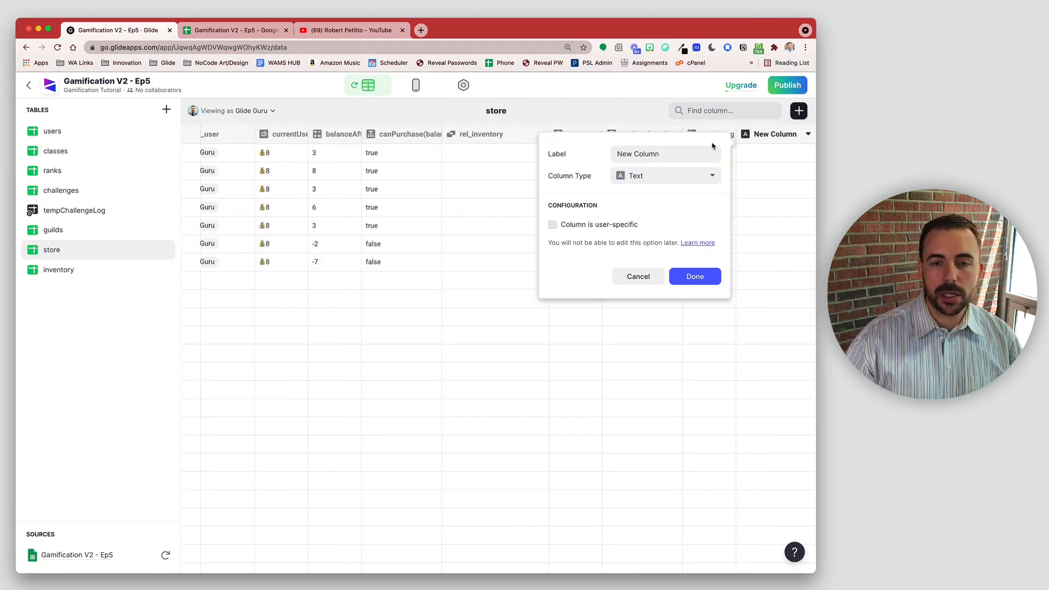
pyautogui.press('super+a')
pyautogui.write('areYou')
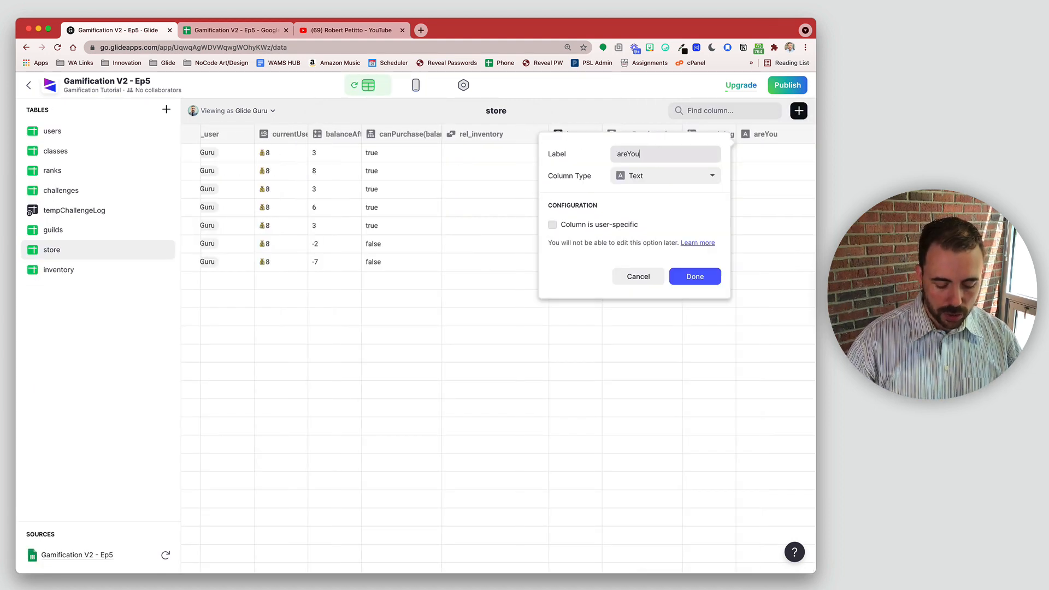
pyautogui.write('Sure')
pyautogui.click(653, 175)
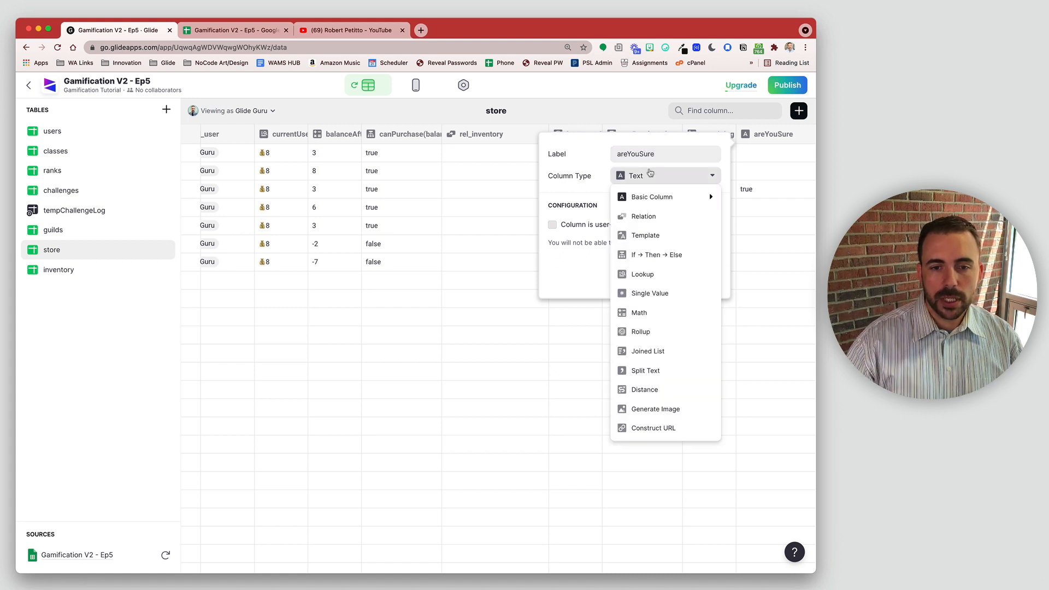
pyautogui.moveTo(650, 198)
pyautogui.click(504, 333)
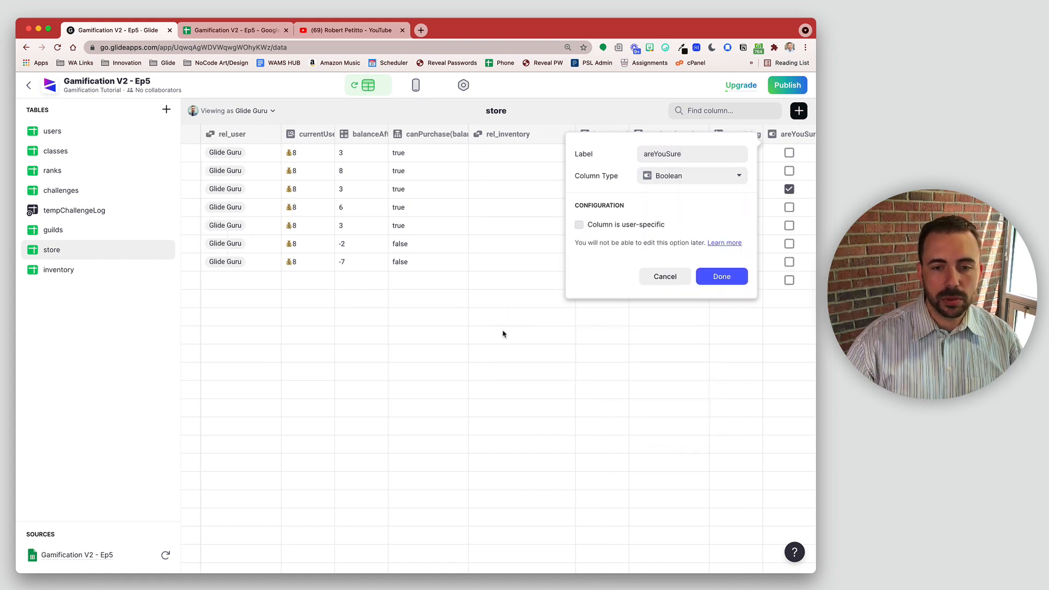
pyautogui.click(609, 230)
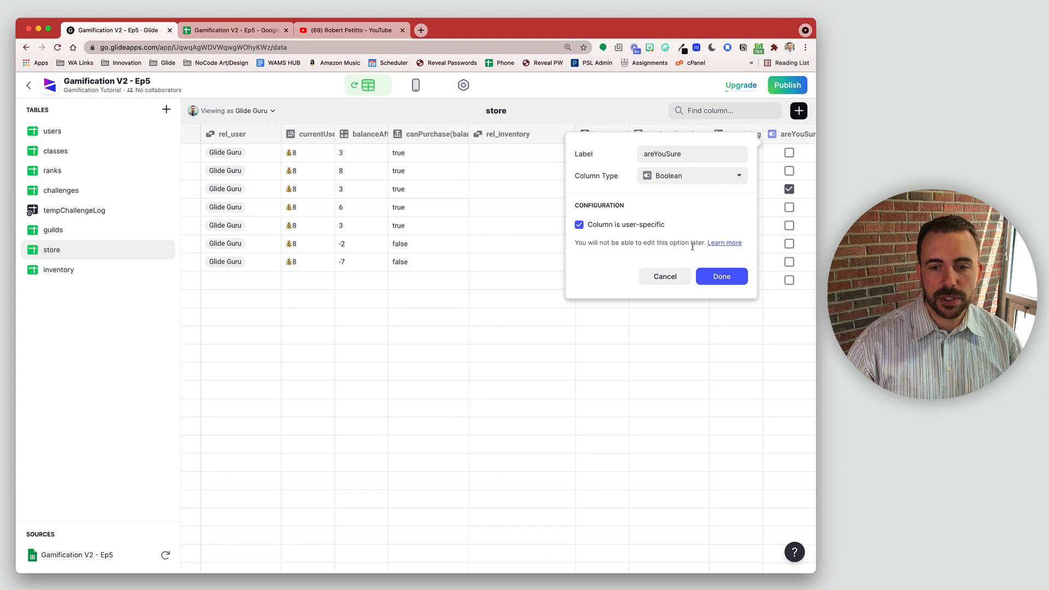
pyautogui.click(721, 277)
pyautogui.click(788, 193)
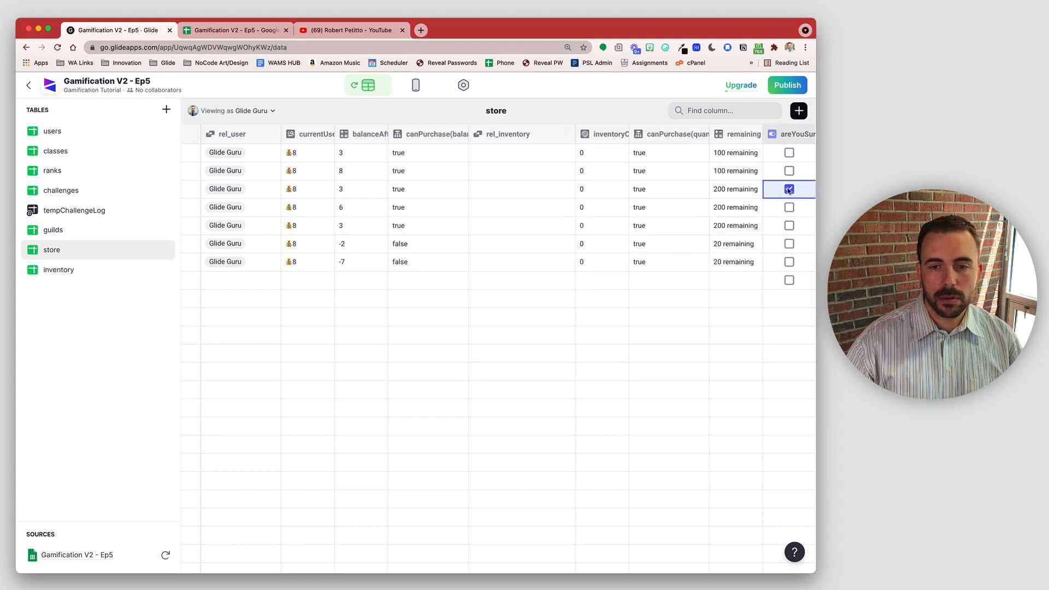
# Make the "Purchase Item?" button on the item details screen set the areYouSure column of this item to true.
pyautogui.click(415, 84)
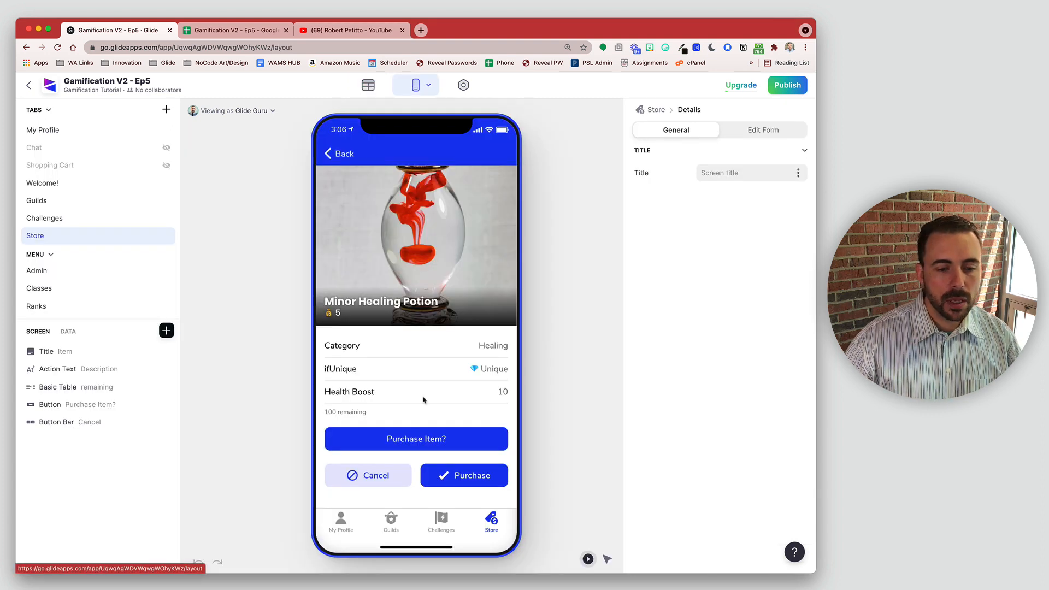
pyautogui.click(425, 446)
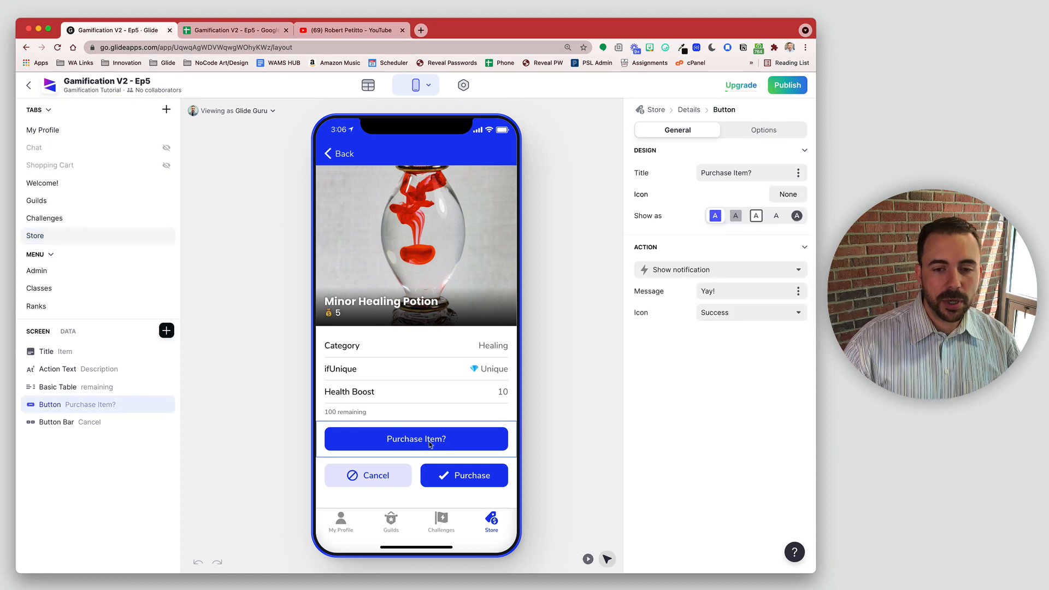
pyautogui.click(710, 270)
pyautogui.scroll(-5, 723, 505)
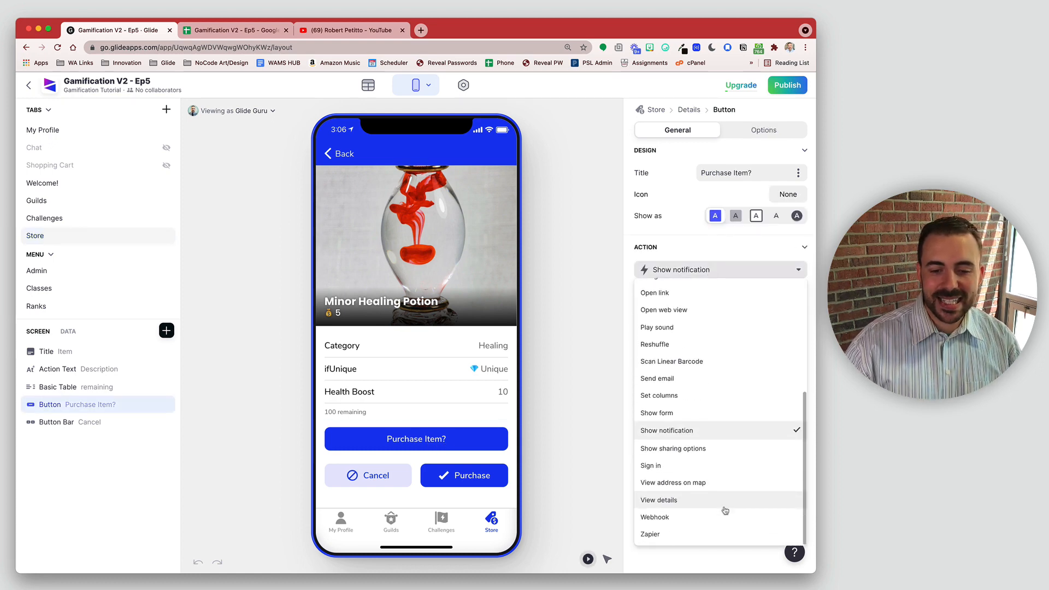
pyautogui.click(689, 402)
pyautogui.scroll(-4, 735, 478)
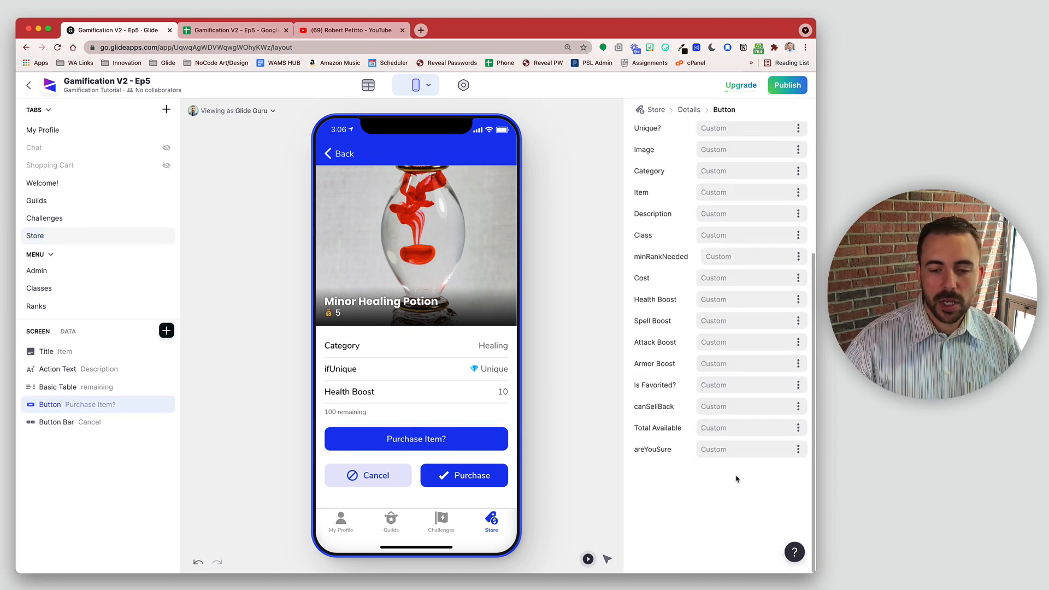
pyautogui.write('t')
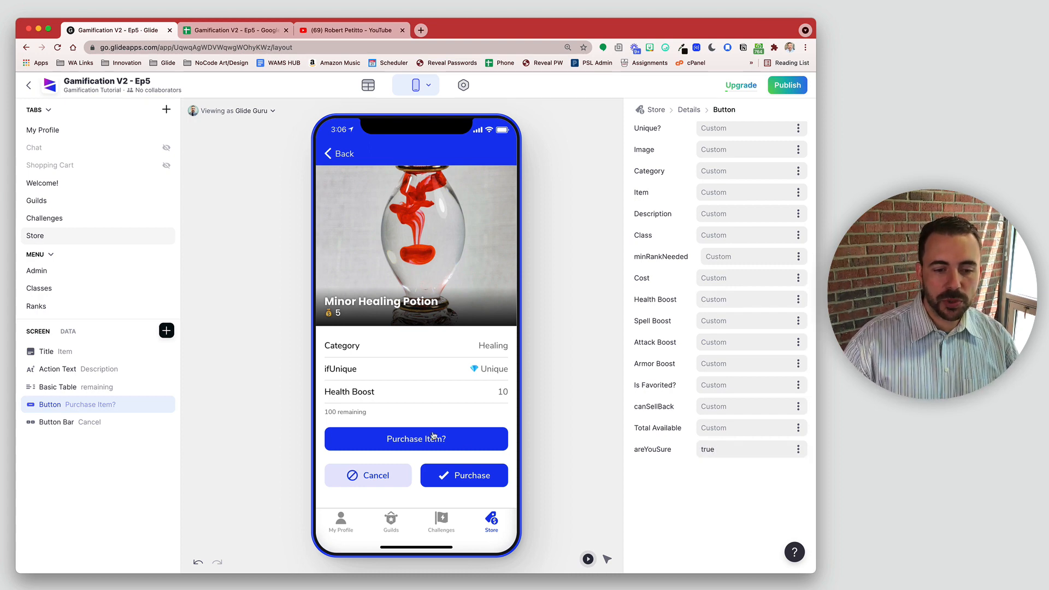
pyautogui.write('rue')
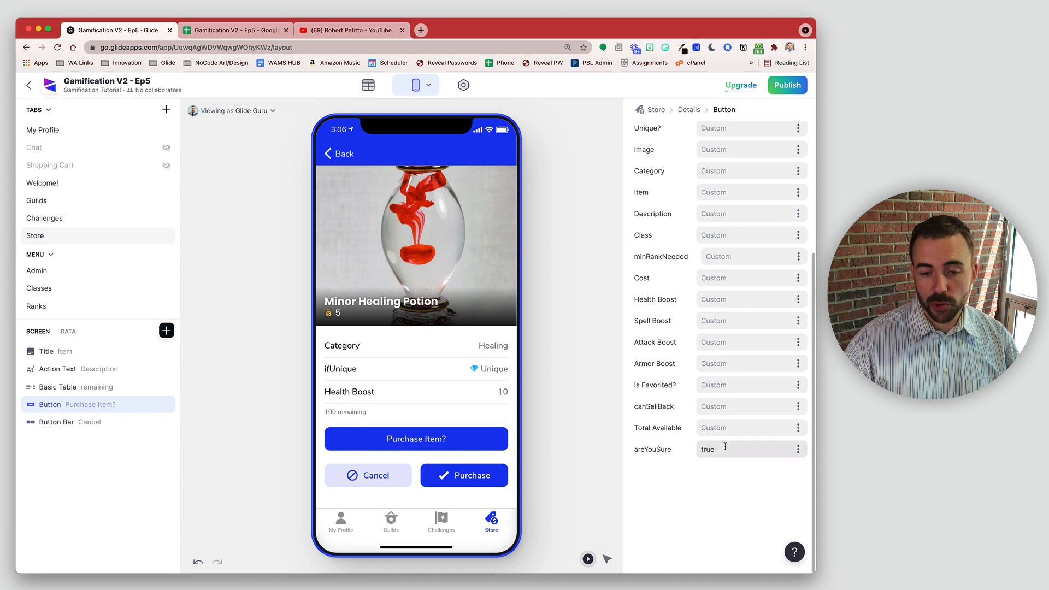
pyautogui.scroll(5, 705, 459)
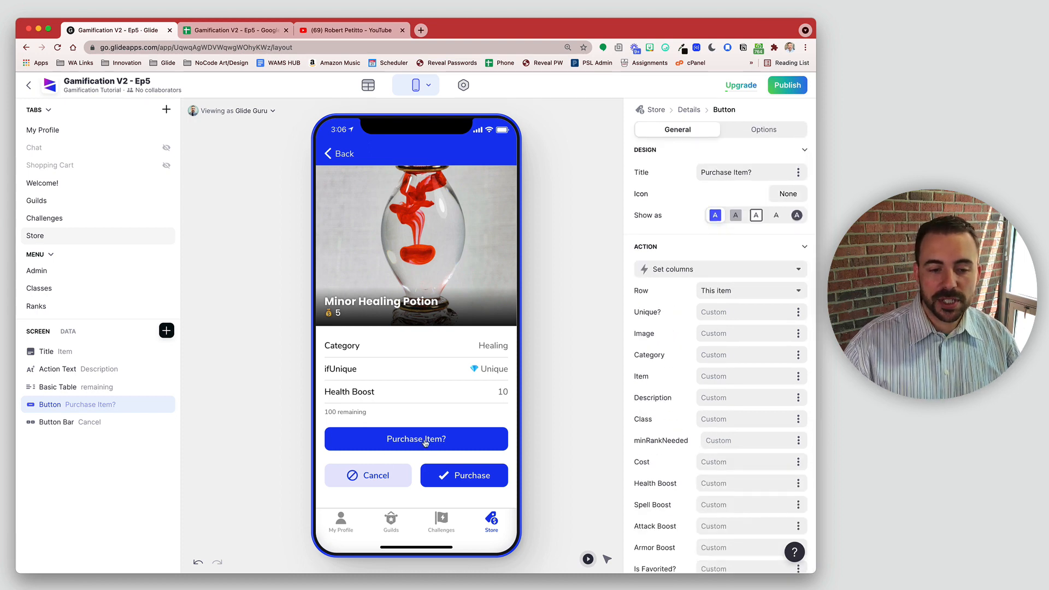
# Add a visibility condition to the "Purchase Item?" button so it shows only when areYouSure is not true.
pyautogui.click(578, 364)
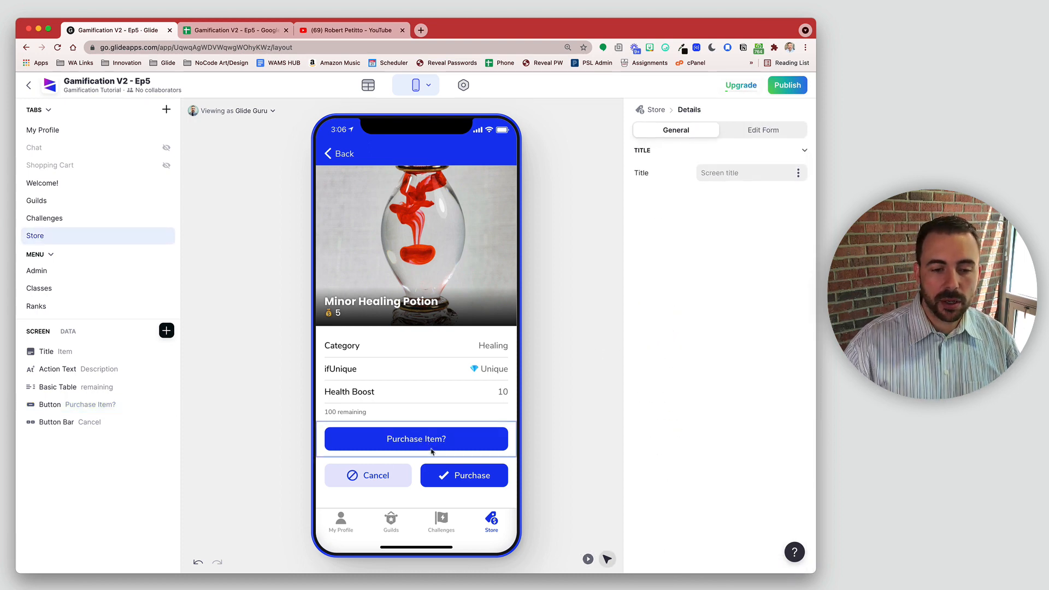
pyautogui.click(434, 449)
pyautogui.click(763, 130)
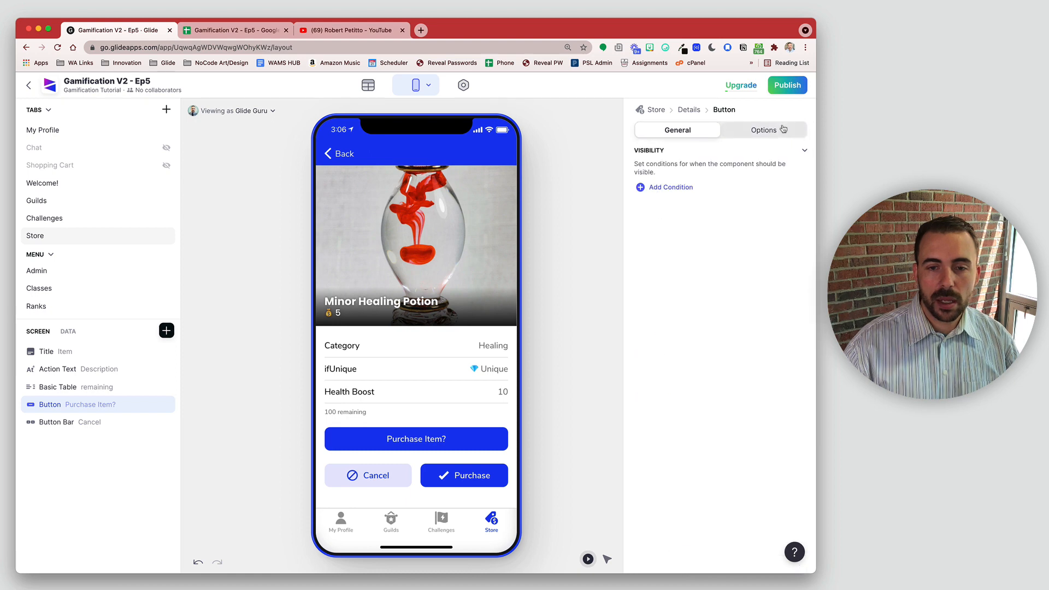
pyautogui.click(684, 189)
pyautogui.click(696, 187)
pyautogui.scroll(-5, 714, 404)
pyautogui.click(710, 421)
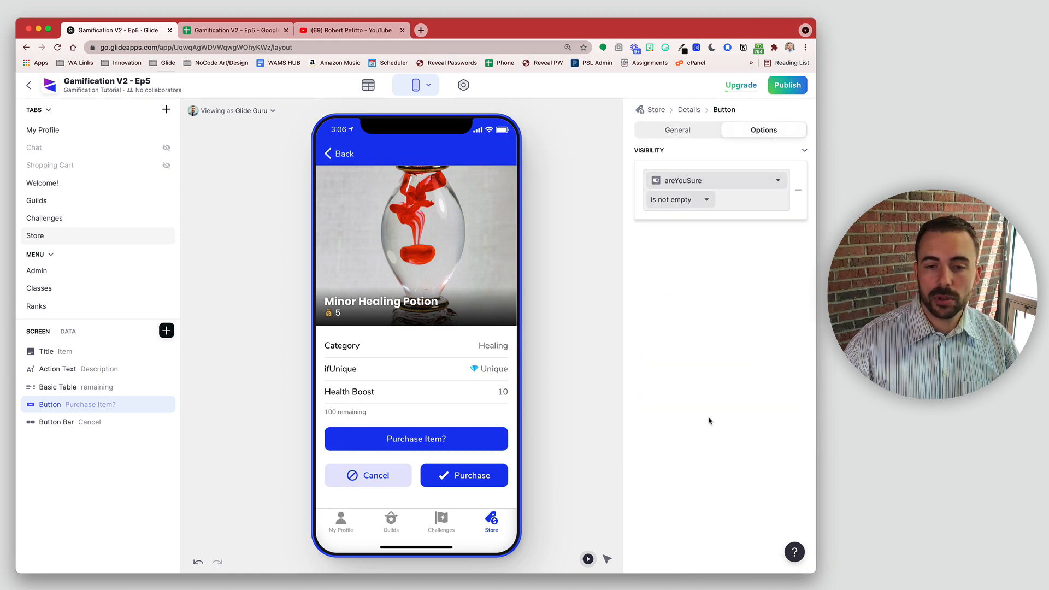
pyautogui.click(691, 200)
pyautogui.click(685, 237)
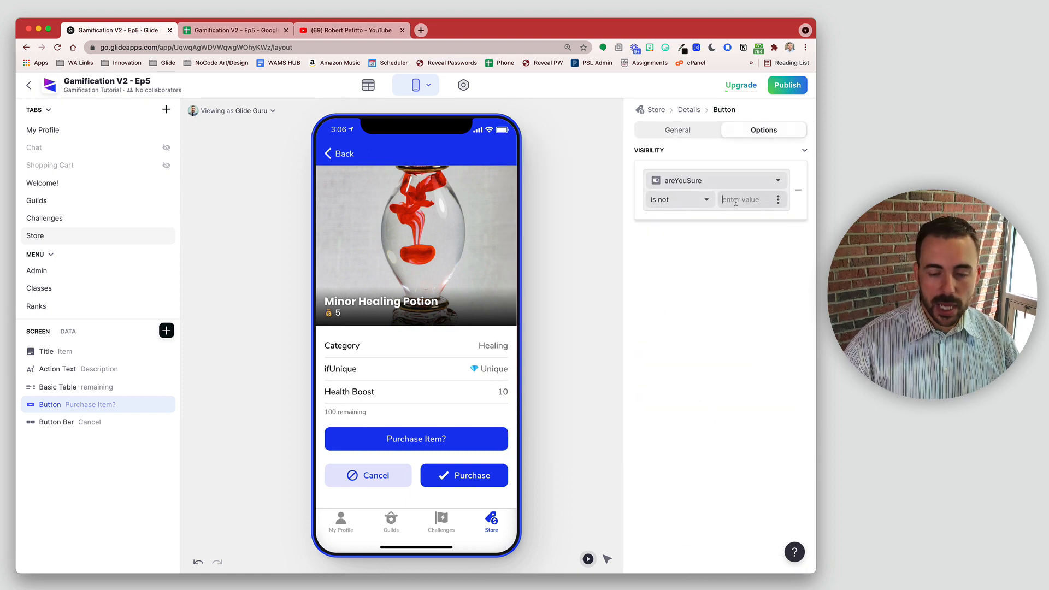
pyautogui.write('true')
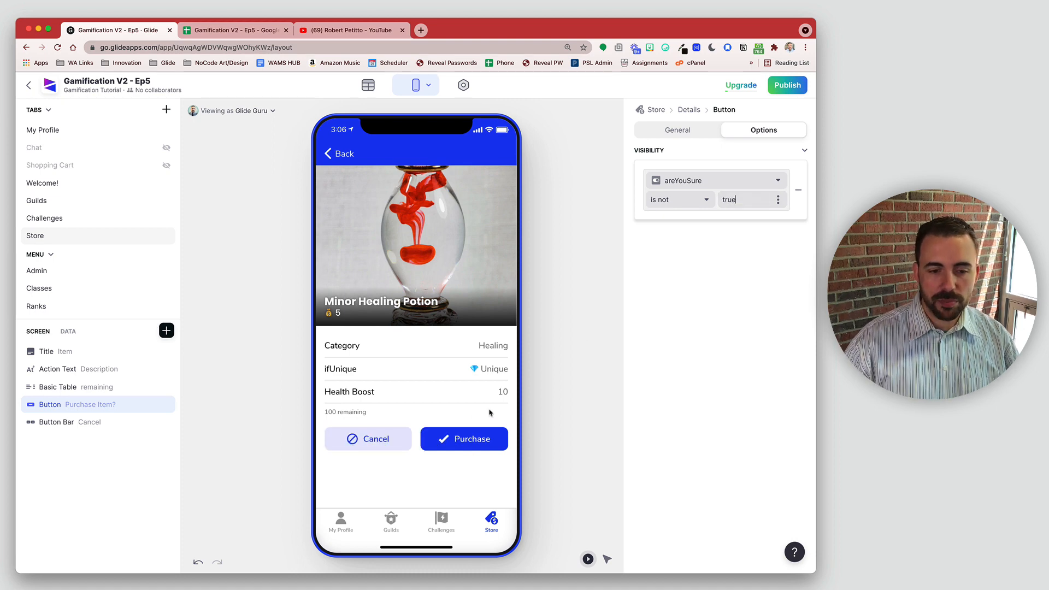
# Set the Button Bar's Cancel action to Set columns, clearing the value of areYouSure.
pyautogui.click(359, 486)
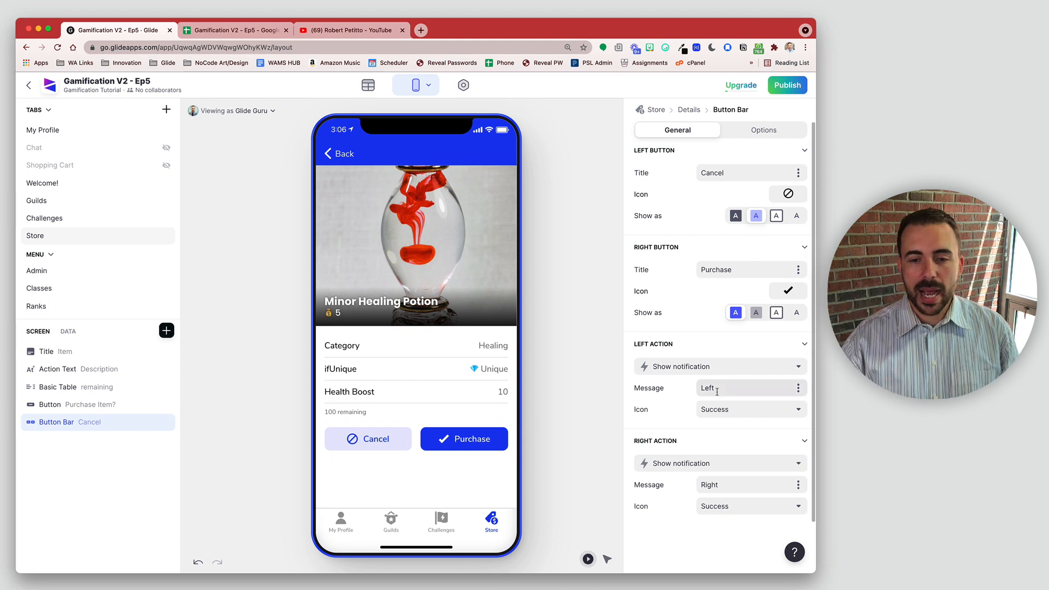
pyautogui.click(703, 367)
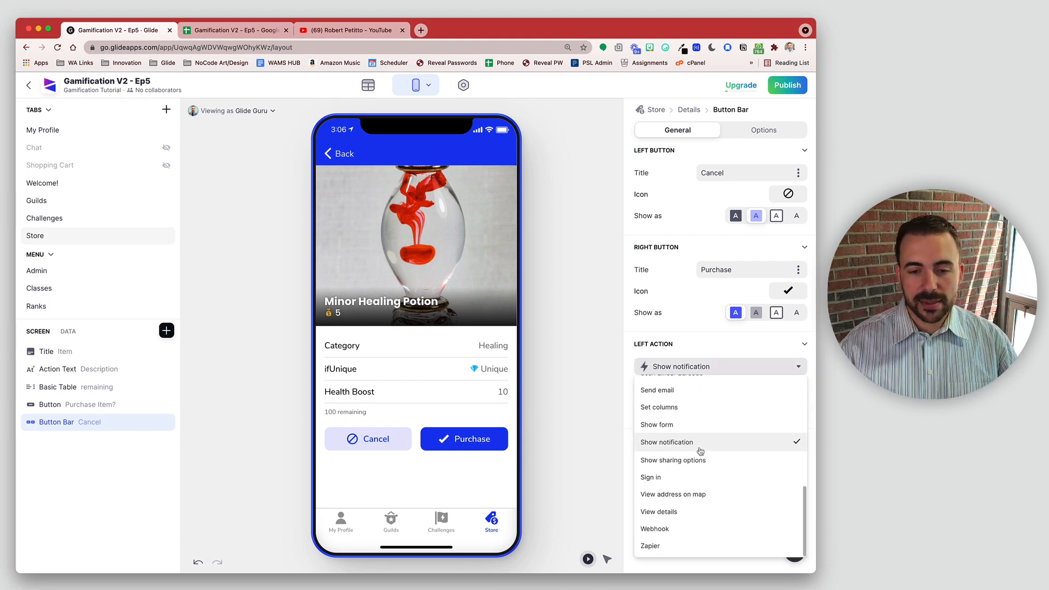
pyautogui.scroll(5, 700, 451)
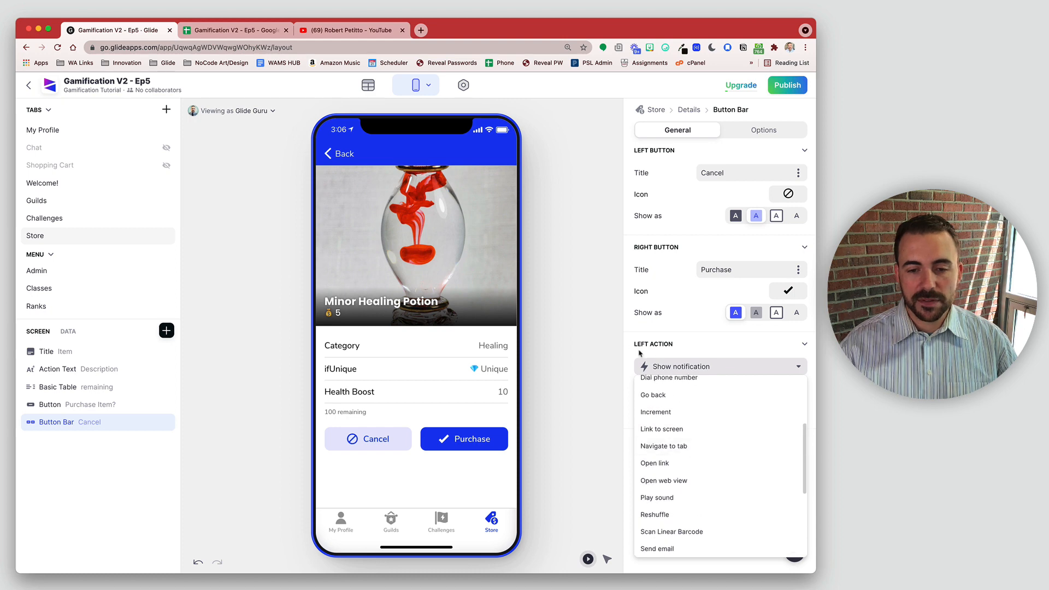
pyautogui.scroll(-2, 689, 524)
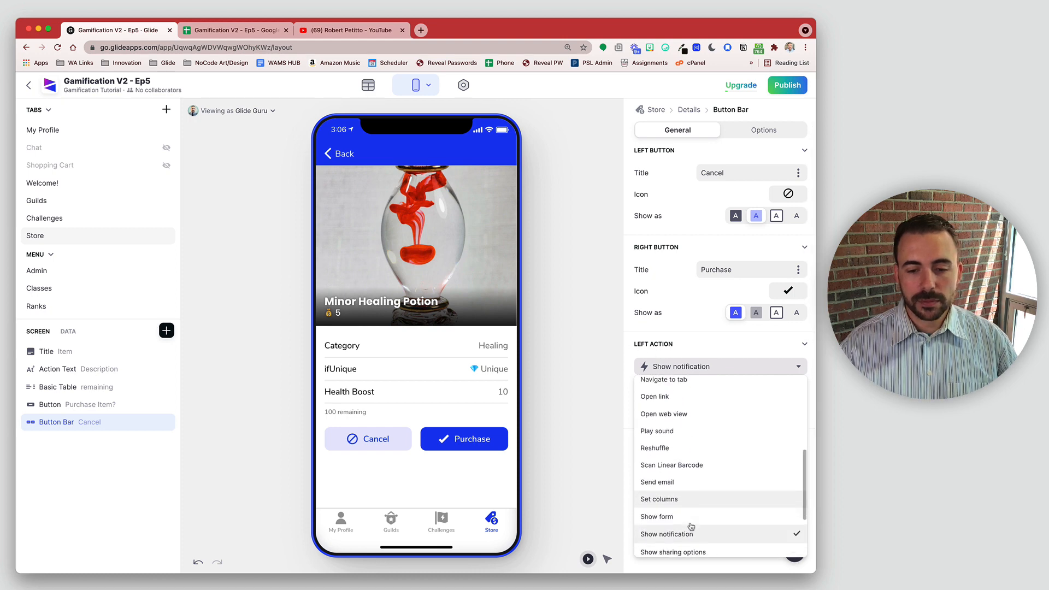
pyautogui.click(678, 498)
pyautogui.scroll(-5, 727, 489)
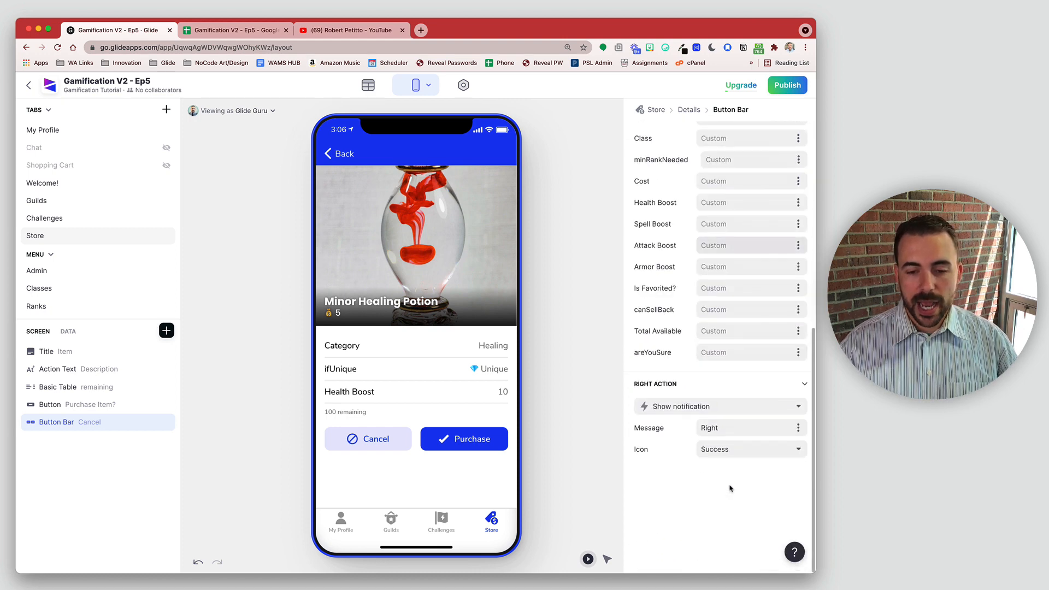
pyautogui.click(798, 352)
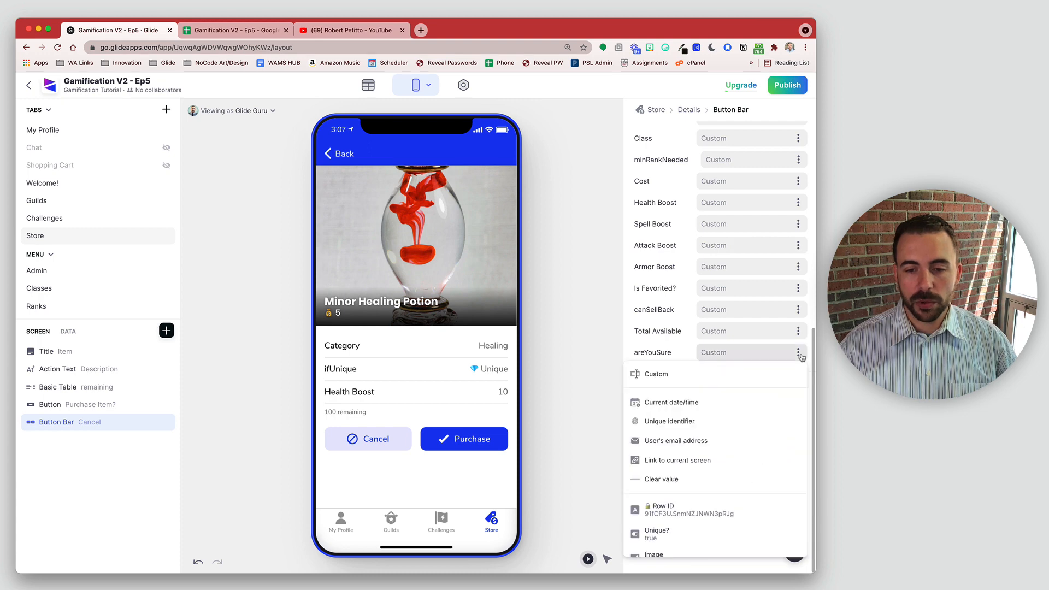
pyautogui.click(716, 479)
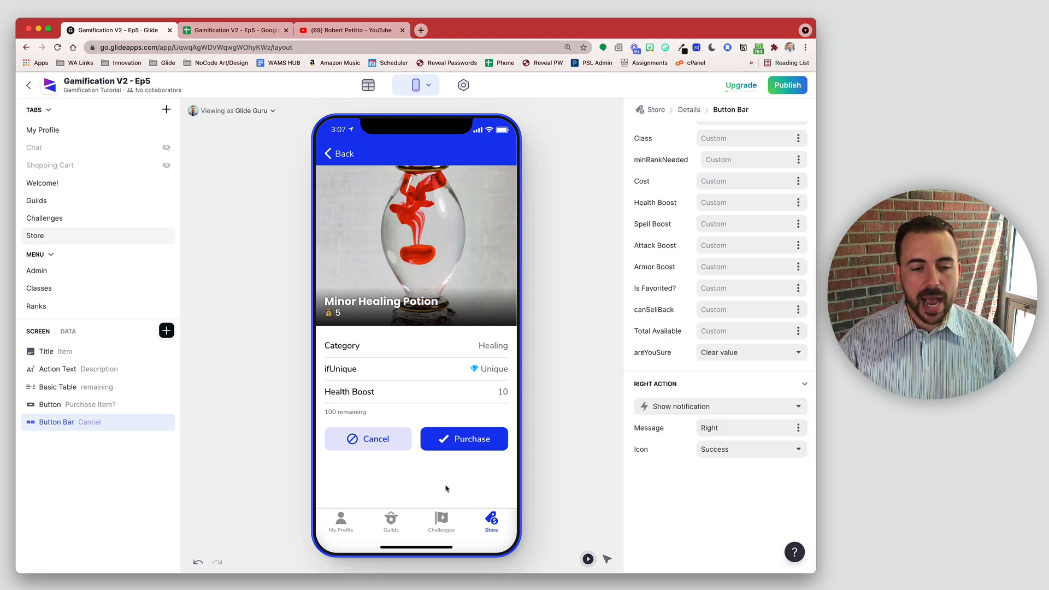
# Test the Cancel and "Purchase Item?" buttons repeatedly in the app preview.
pyautogui.click(364, 443)
pyautogui.click(365, 443)
pyautogui.click(367, 442)
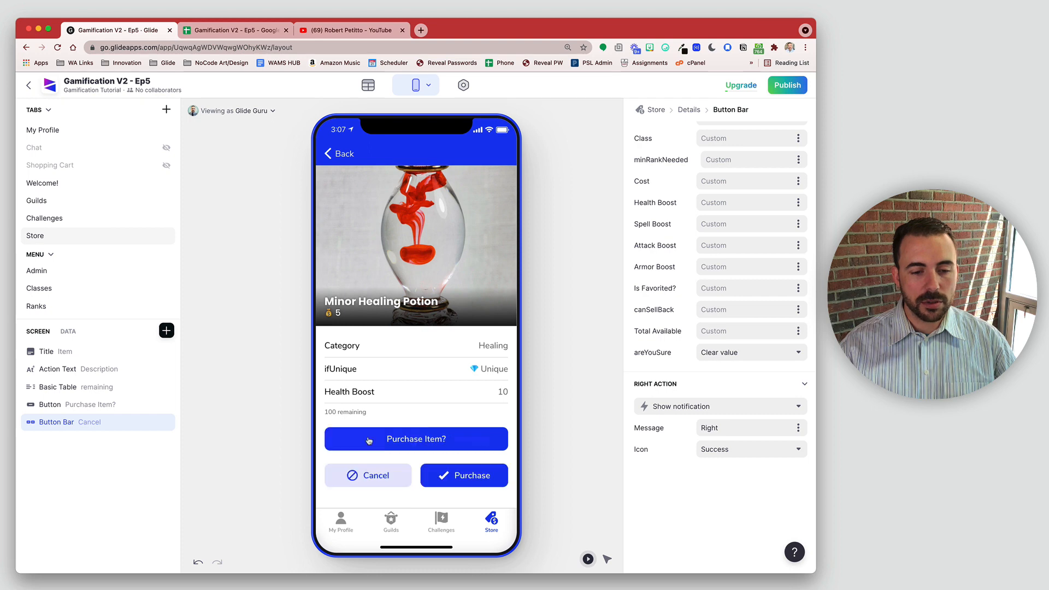
pyautogui.click(369, 441)
pyautogui.click(368, 441)
pyautogui.click(368, 442)
pyautogui.click(369, 441)
pyautogui.click(368, 441)
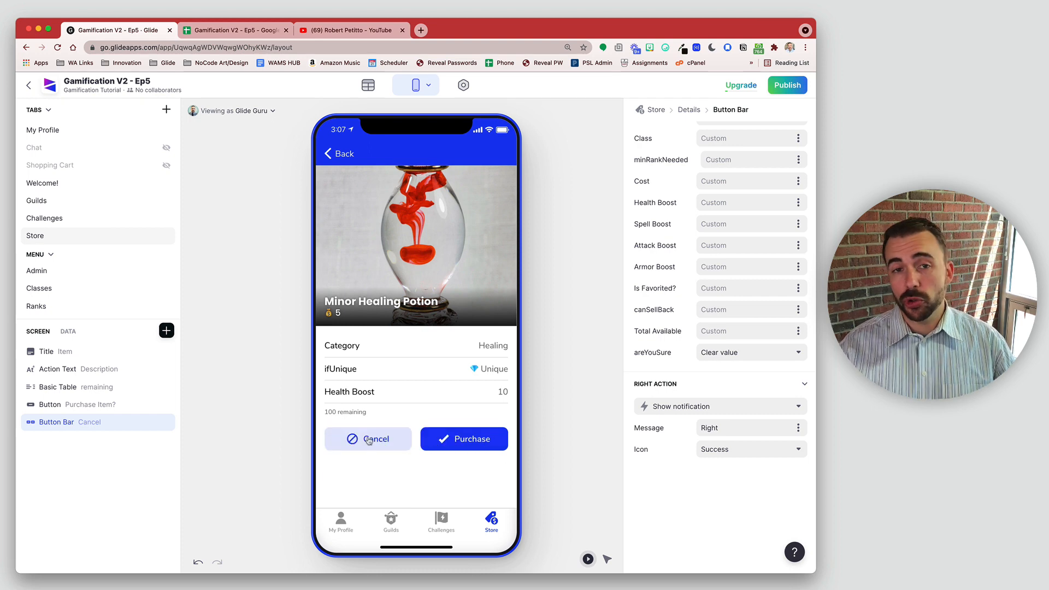
pyautogui.click(369, 441)
pyautogui.click(368, 442)
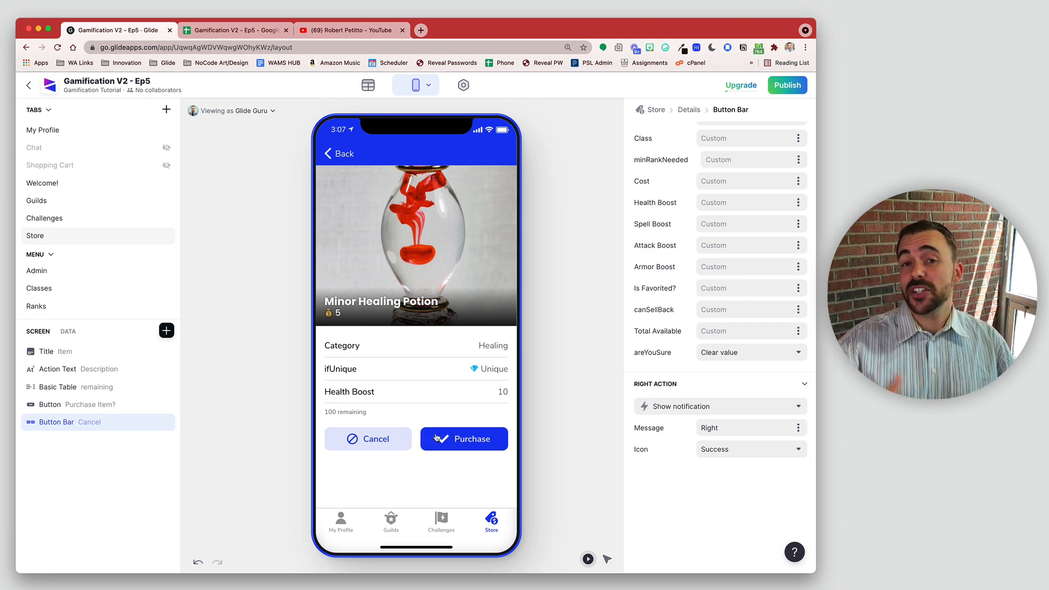
# Create a custom action for the Purchase button that shows a notification with the message "Item purchased!".
pyautogui.click(696, 409)
pyautogui.click(672, 143)
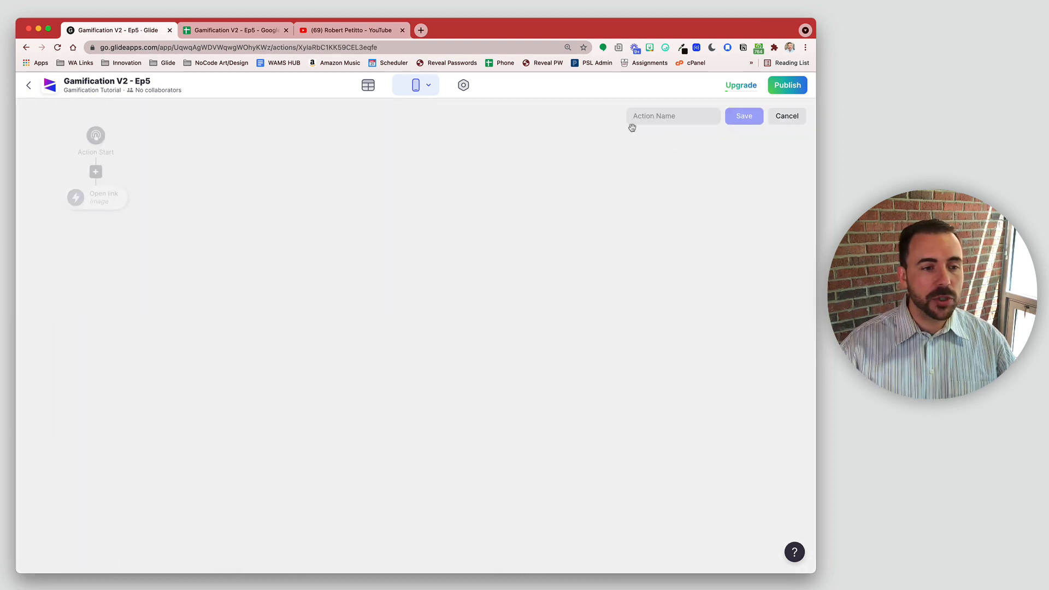
pyautogui.click(99, 199)
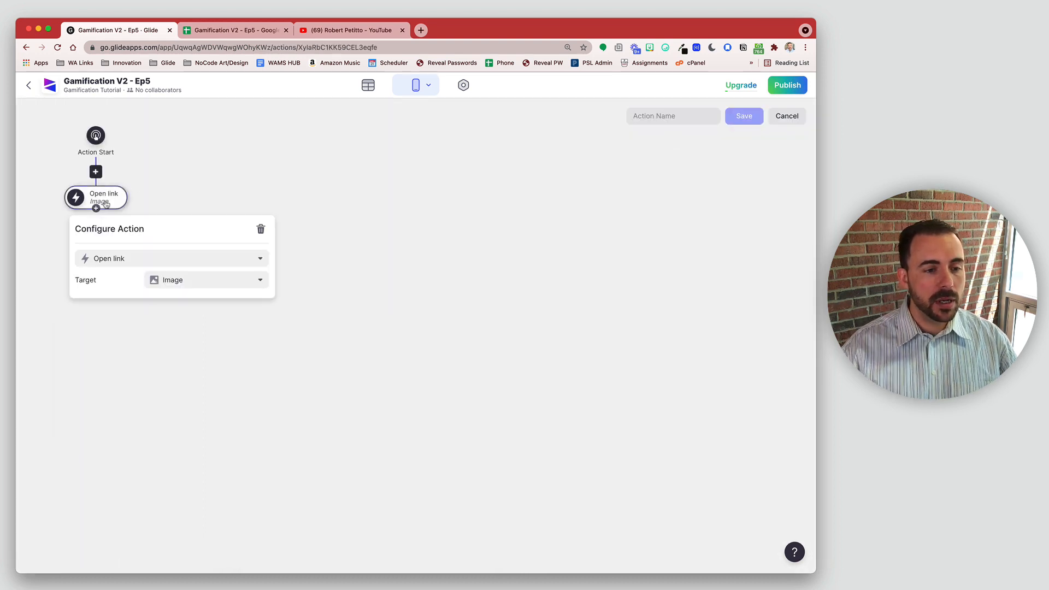
pyautogui.click(183, 261)
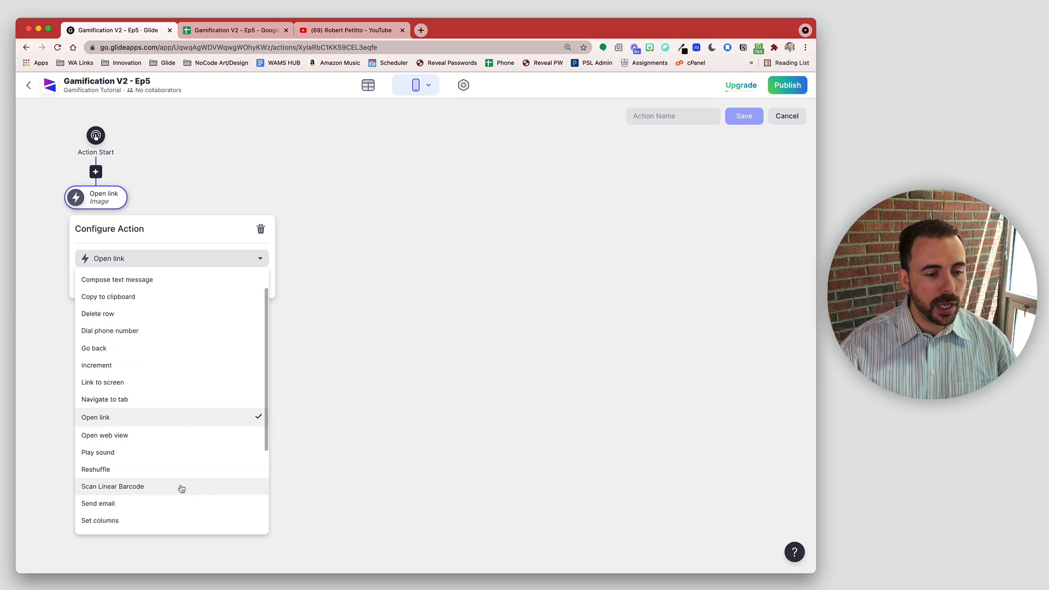
pyautogui.scroll(-3, 181, 488)
pyautogui.click(163, 424)
pyautogui.click(176, 277)
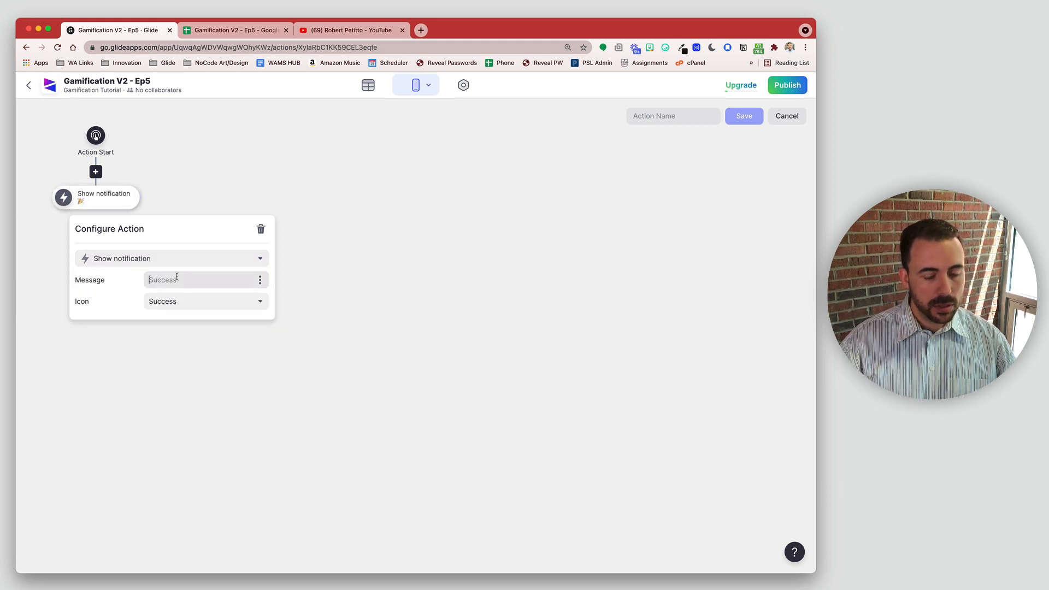
pyautogui.write('Item purchased!')
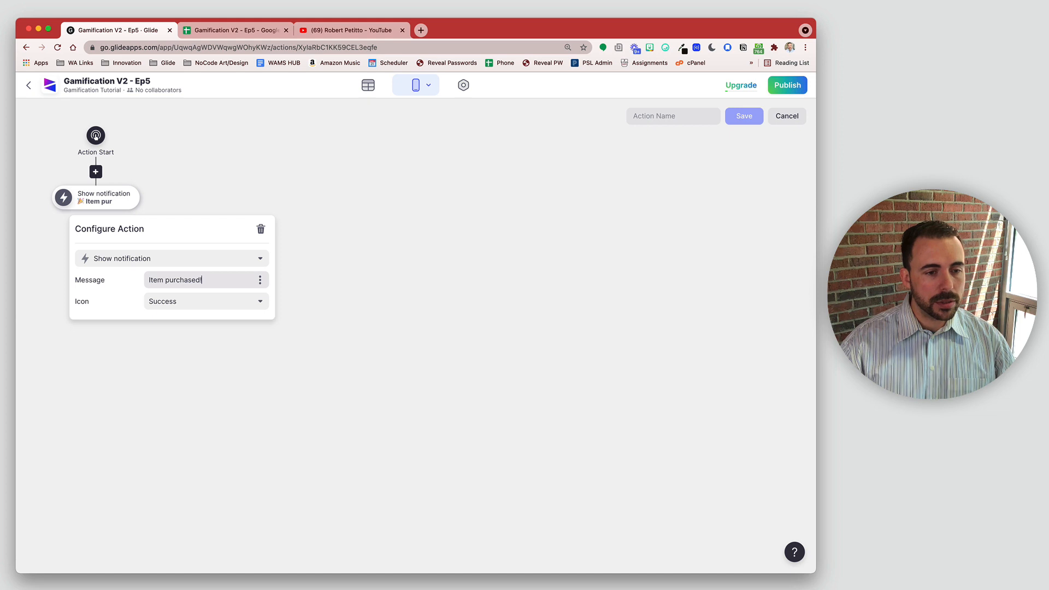
pyautogui.click(292, 190)
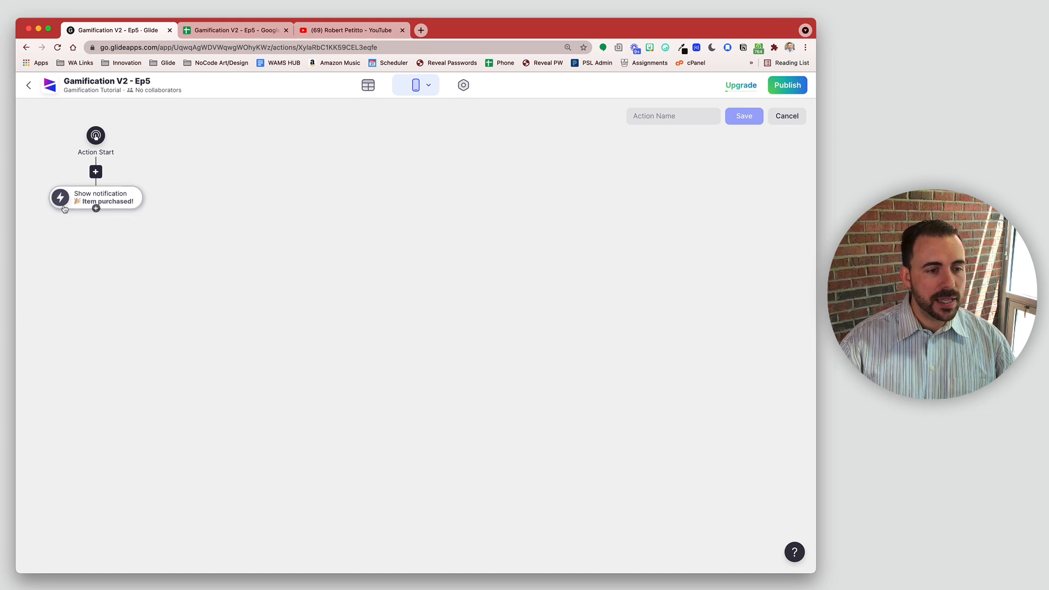
# Add a Play sound action after the purchase notification and open its sound choices.
pyautogui.click(95, 209)
pyautogui.scroll(-10, 162, 476)
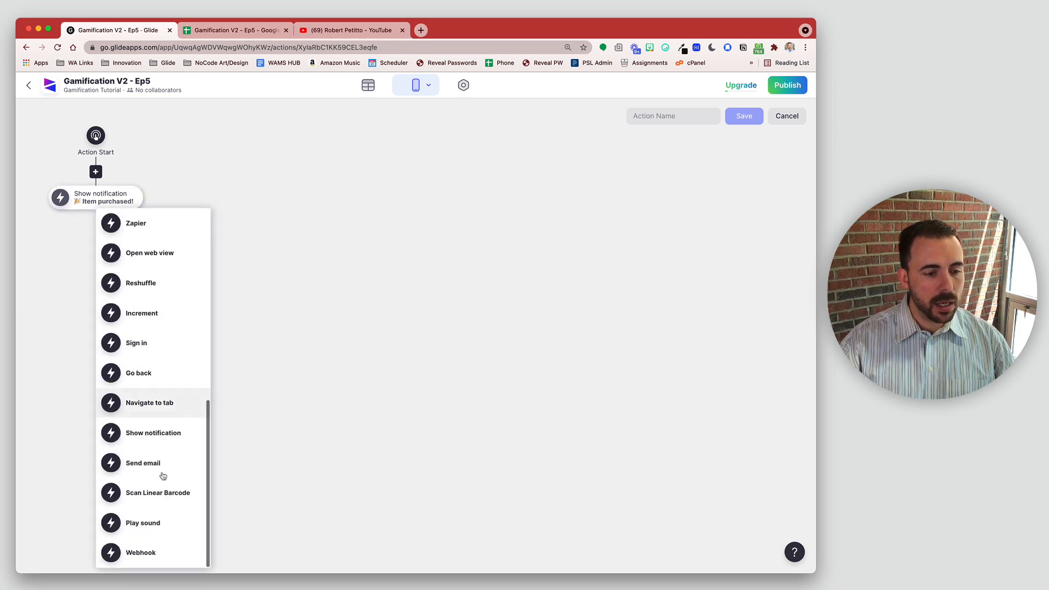
pyautogui.click(157, 525)
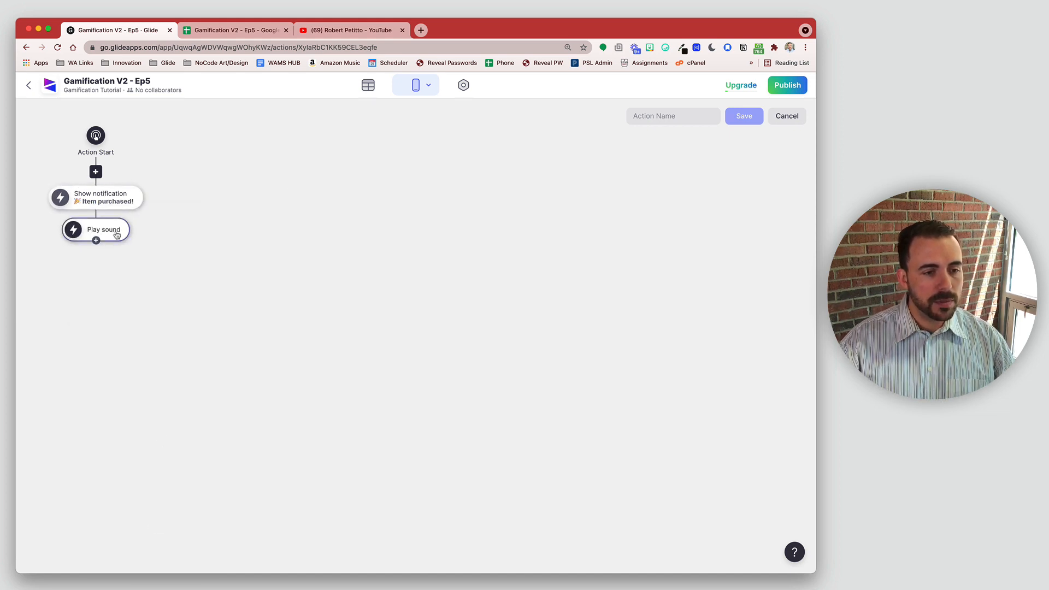
pyautogui.click(97, 235)
pyautogui.click(202, 314)
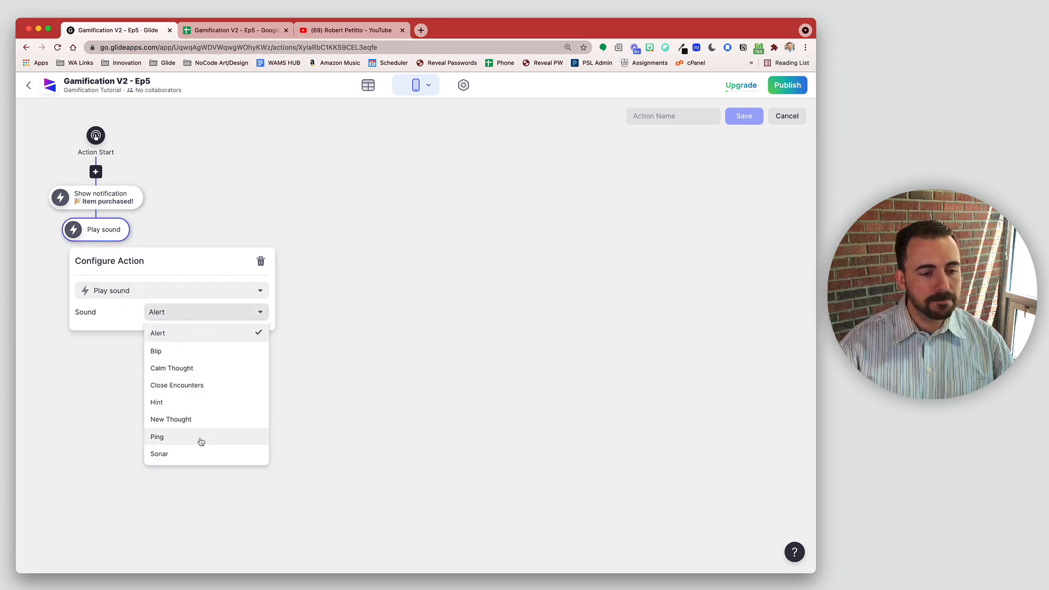
pyautogui.click(359, 347)
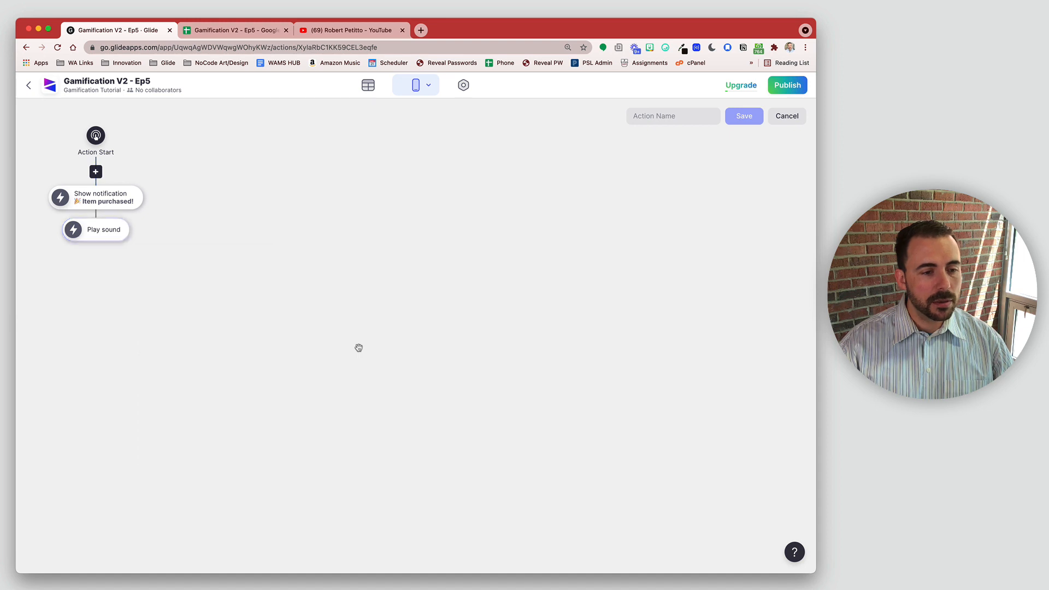
# Add a Go back action after the Play sound action.
pyautogui.click(96, 241)
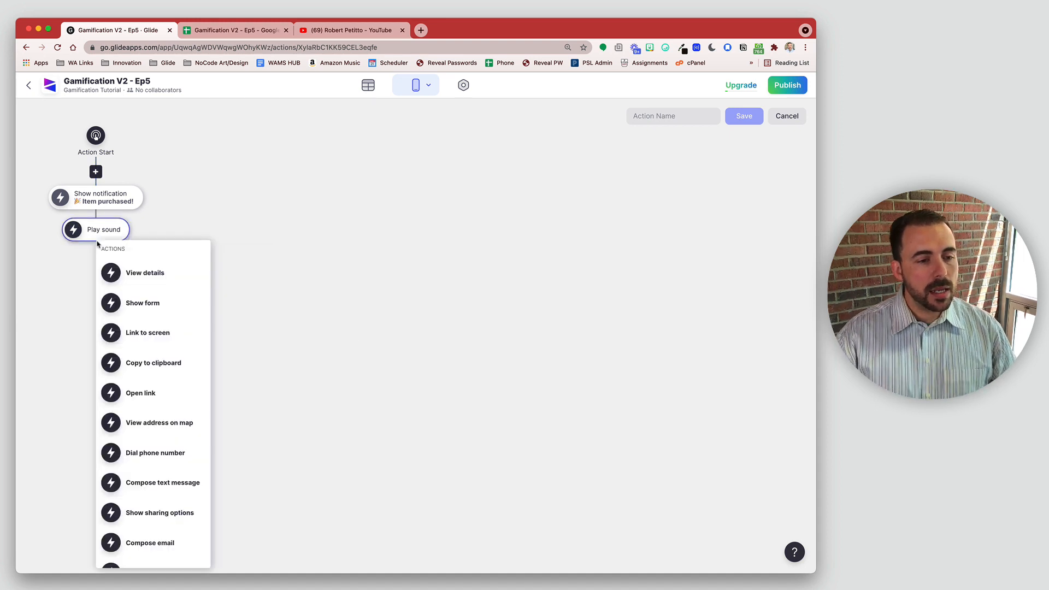
pyautogui.scroll(-5, 136, 421)
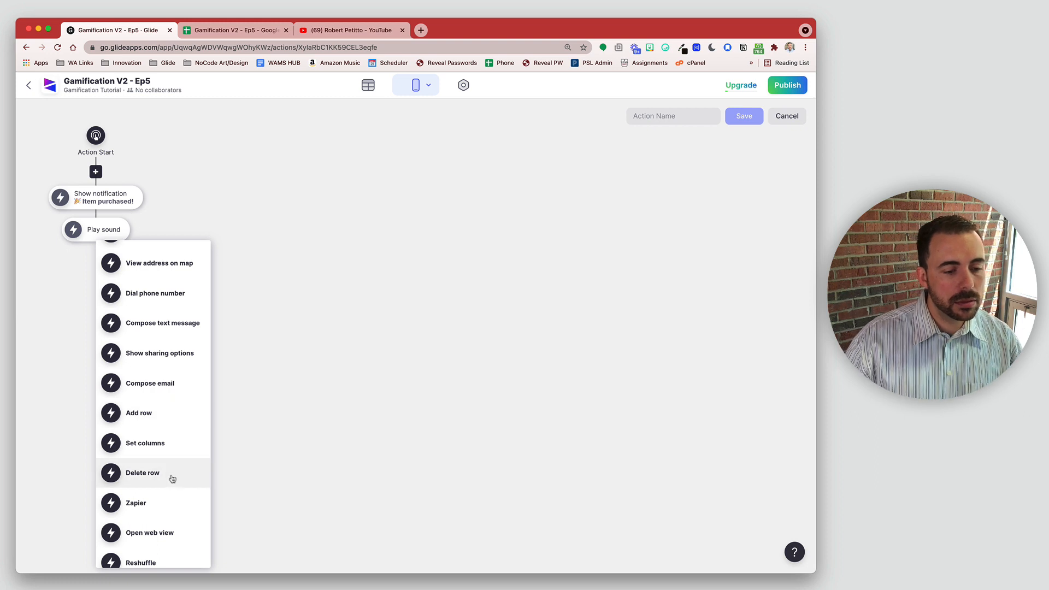
pyautogui.scroll(-5, 171, 477)
pyautogui.click(169, 481)
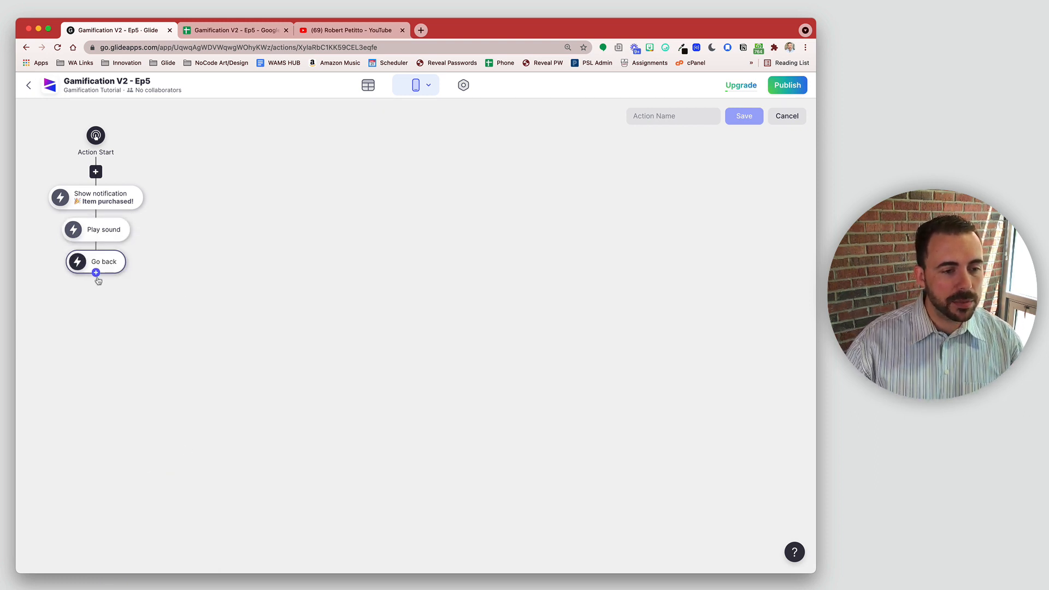
# Add a Set columns action on this item after Go back that clears the value of areYouSure.
pyautogui.click(96, 274)
pyautogui.scroll(-5, 178, 453)
pyautogui.click(176, 457)
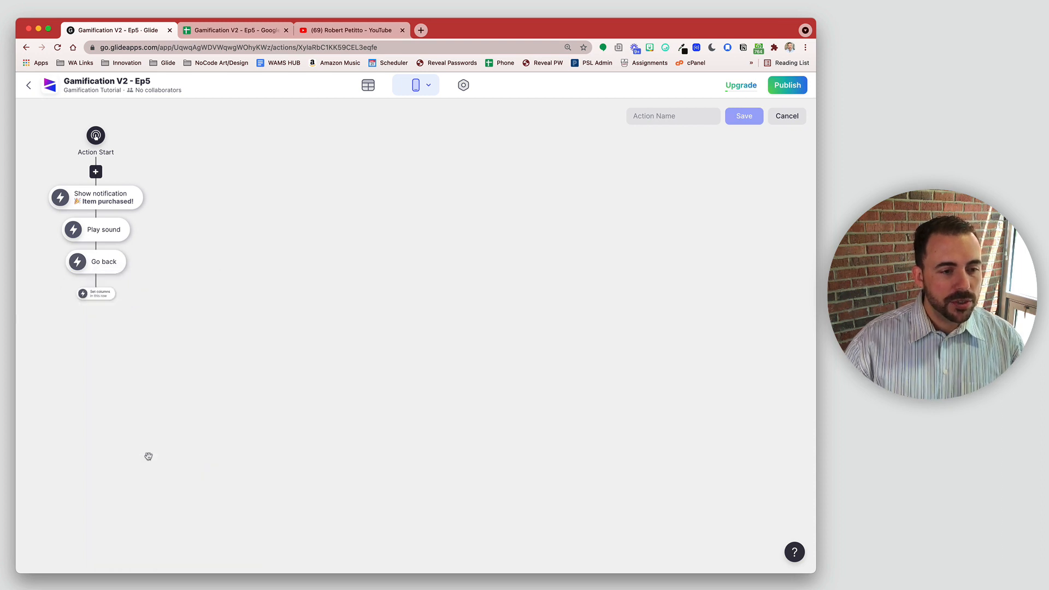
pyautogui.click(109, 296)
pyautogui.scroll(-5, 151, 437)
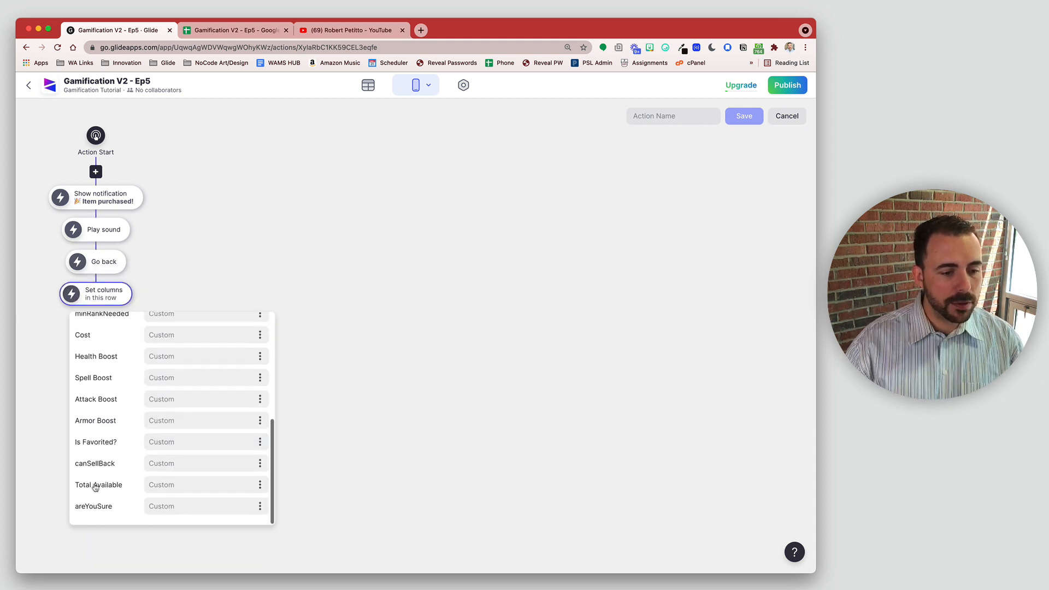
pyautogui.click(260, 506)
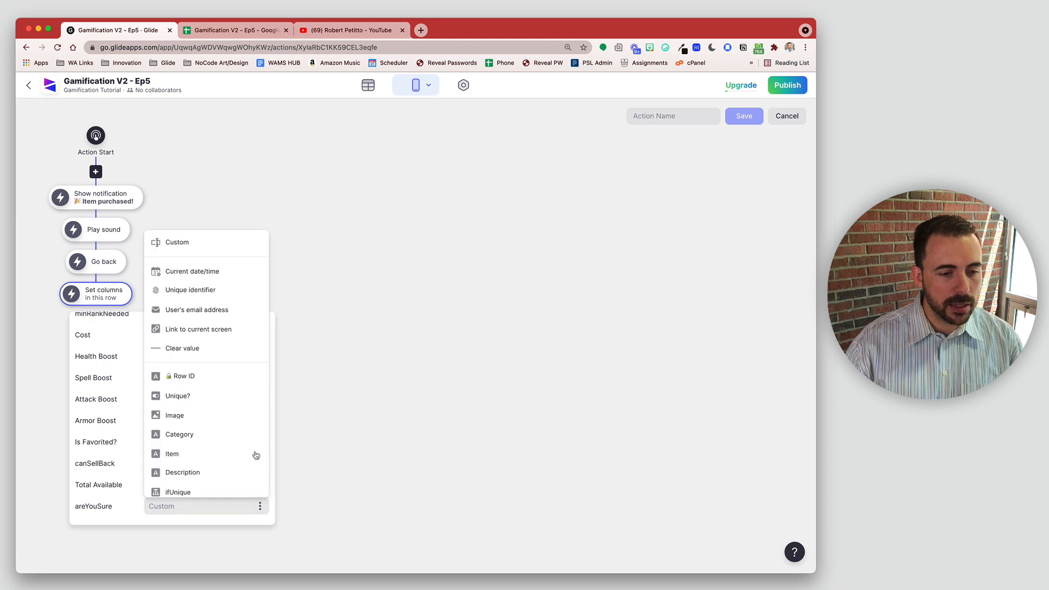
pyautogui.click(211, 347)
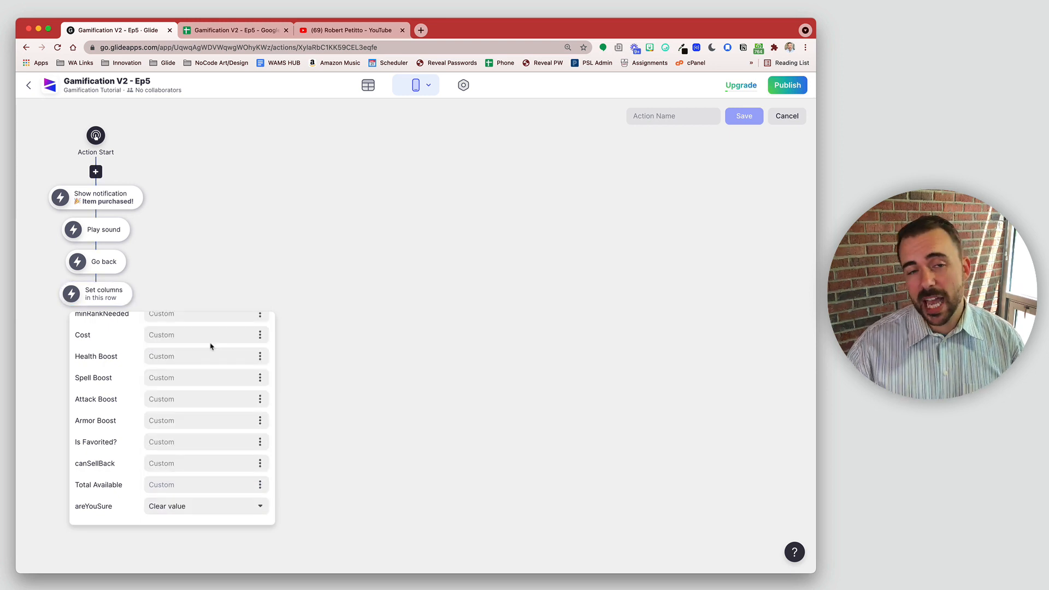
pyautogui.click(350, 280)
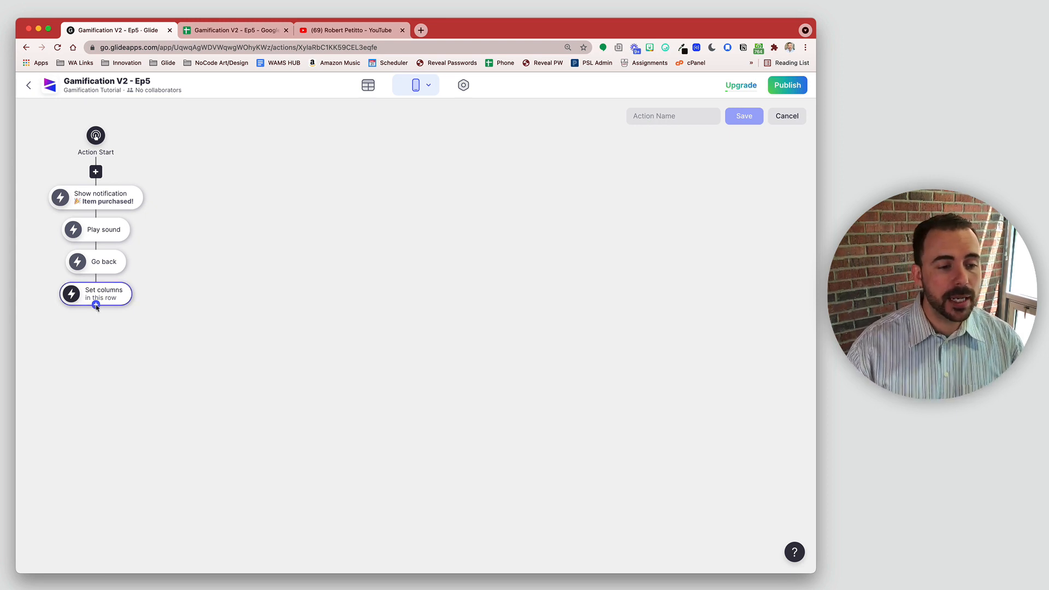
# Add a second Set columns action targeting the rel_user row, setting Gold to balanceAfterPurchase.
pyautogui.click(97, 305)
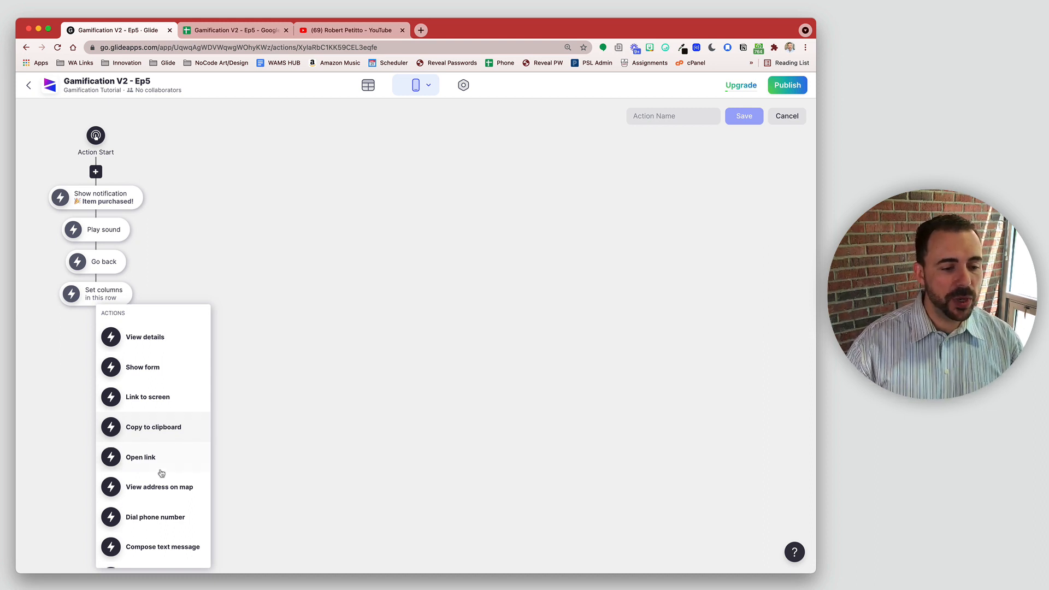
pyautogui.scroll(-5, 162, 473)
pyautogui.click(156, 403)
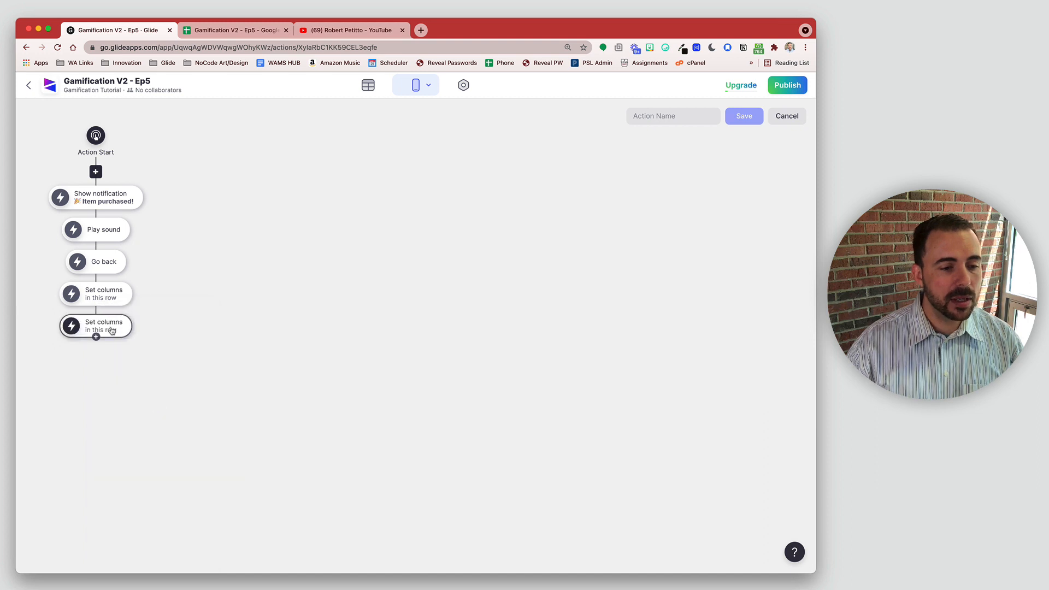
pyautogui.click(183, 414)
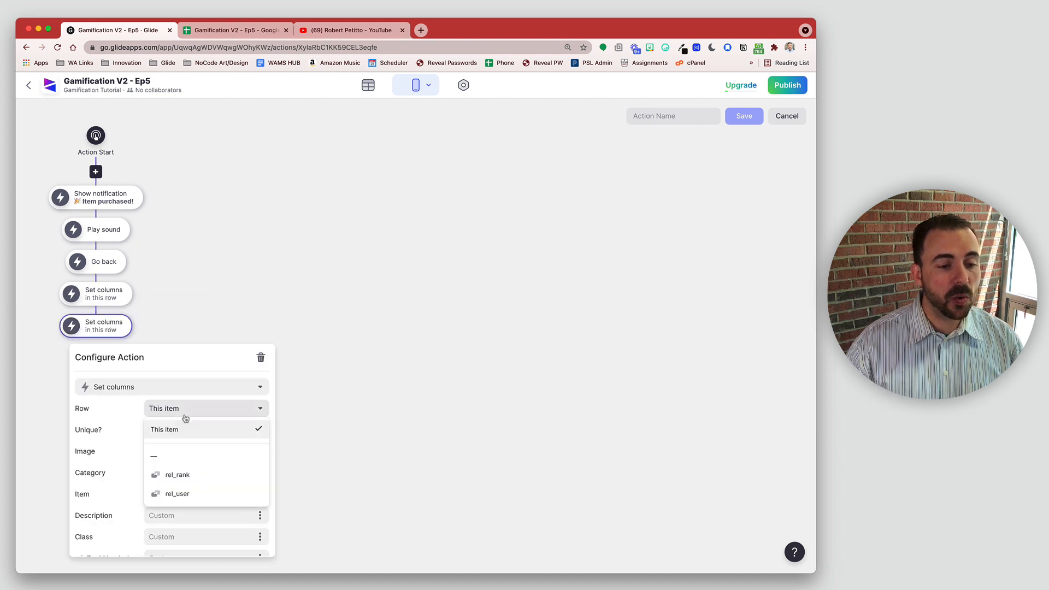
pyautogui.click(175, 493)
pyautogui.scroll(-5, 166, 469)
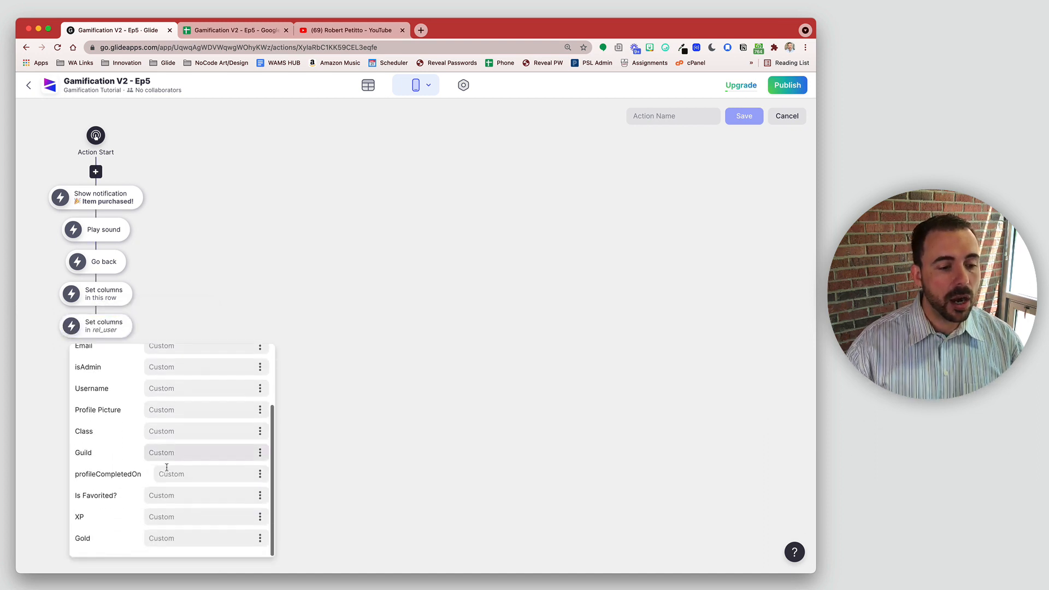
pyautogui.click(260, 542)
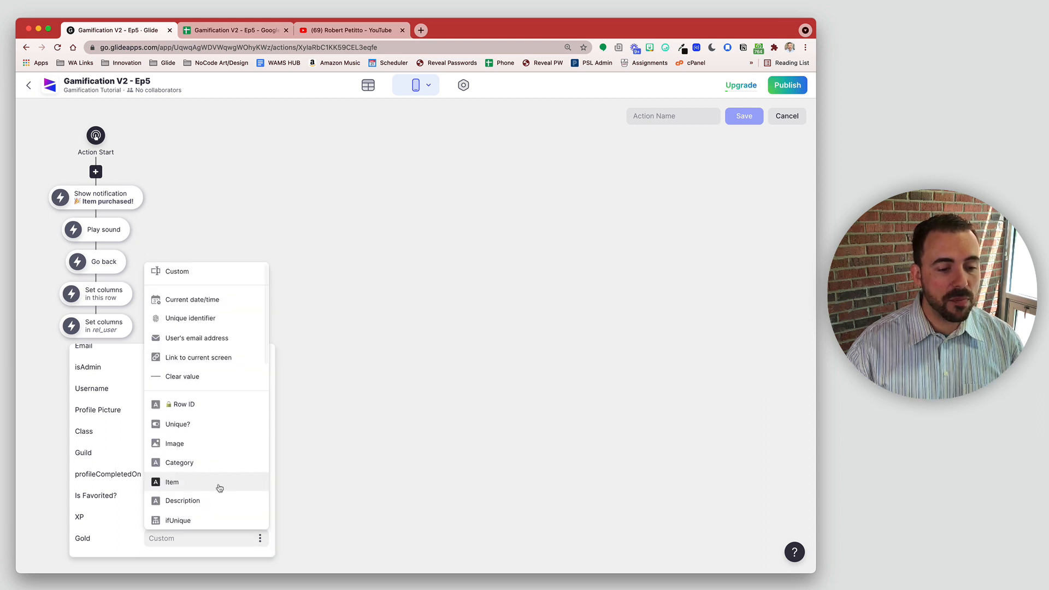
pyautogui.scroll(-5, 229, 492)
pyautogui.scroll(-6, 221, 472)
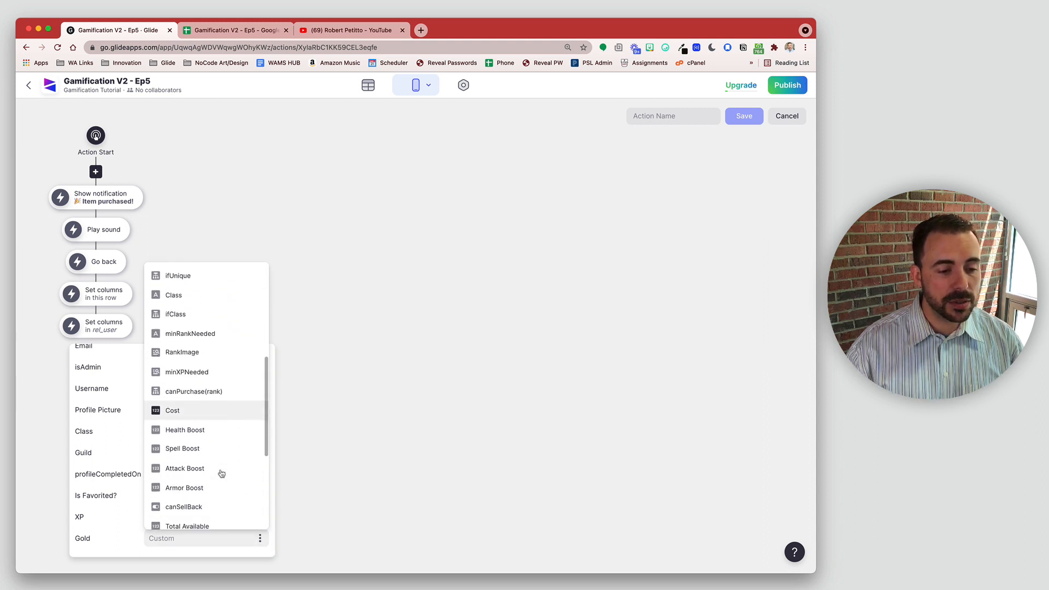
pyautogui.scroll(-2, 230, 456)
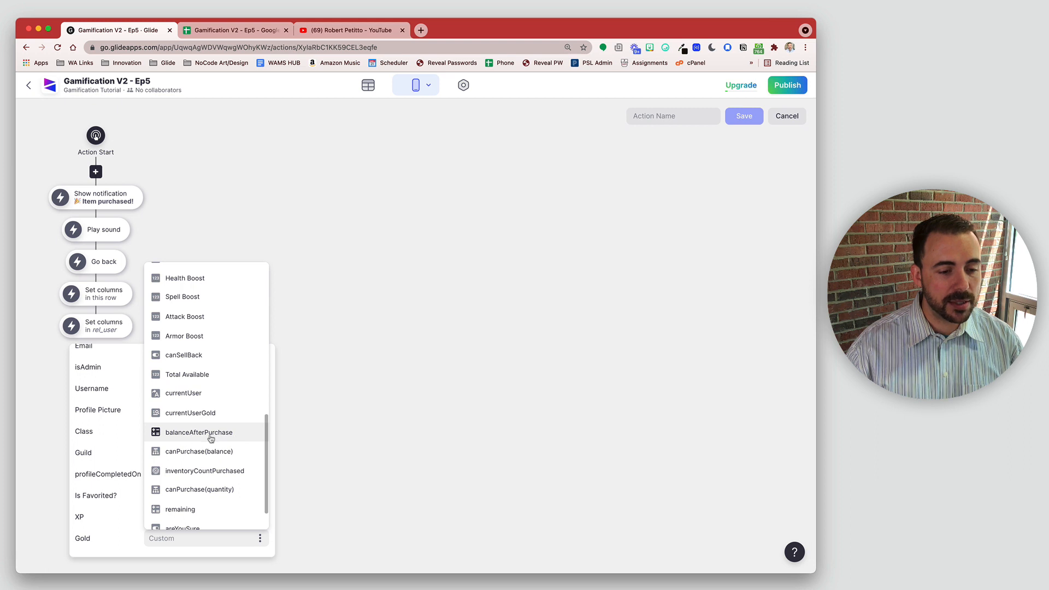
pyautogui.click(211, 434)
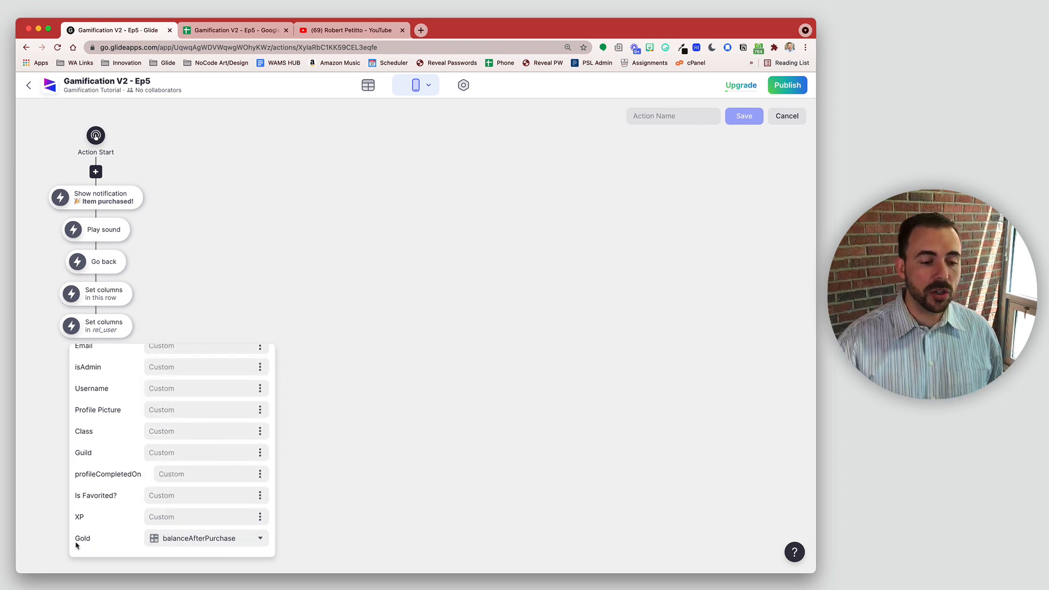
pyautogui.click(346, 502)
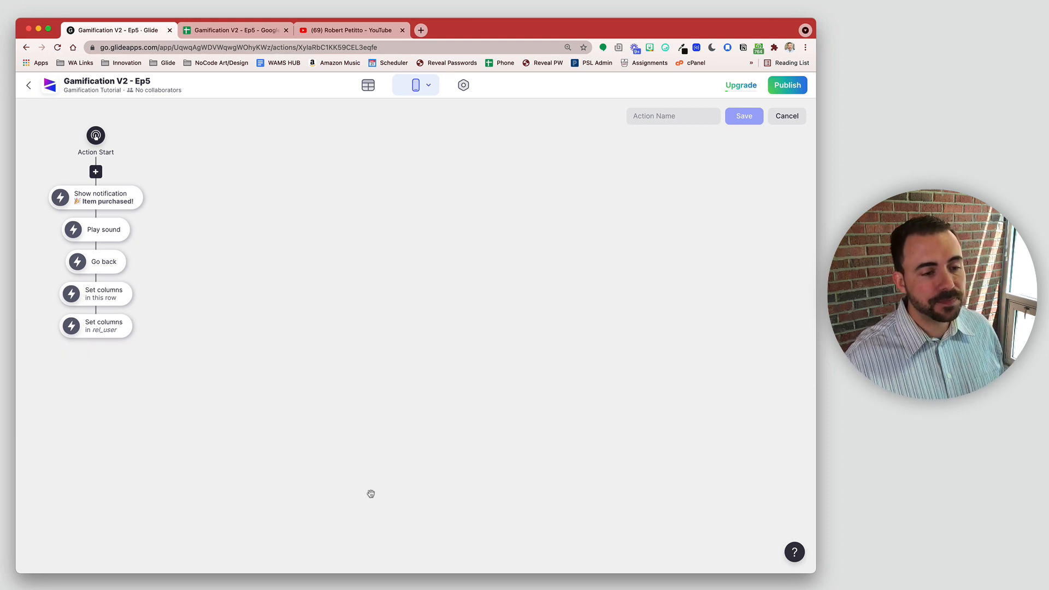
# Add an Add row action at the end of the flow, targeting the inventory sheet.
pyautogui.click(96, 338)
pyautogui.scroll(-5, 144, 490)
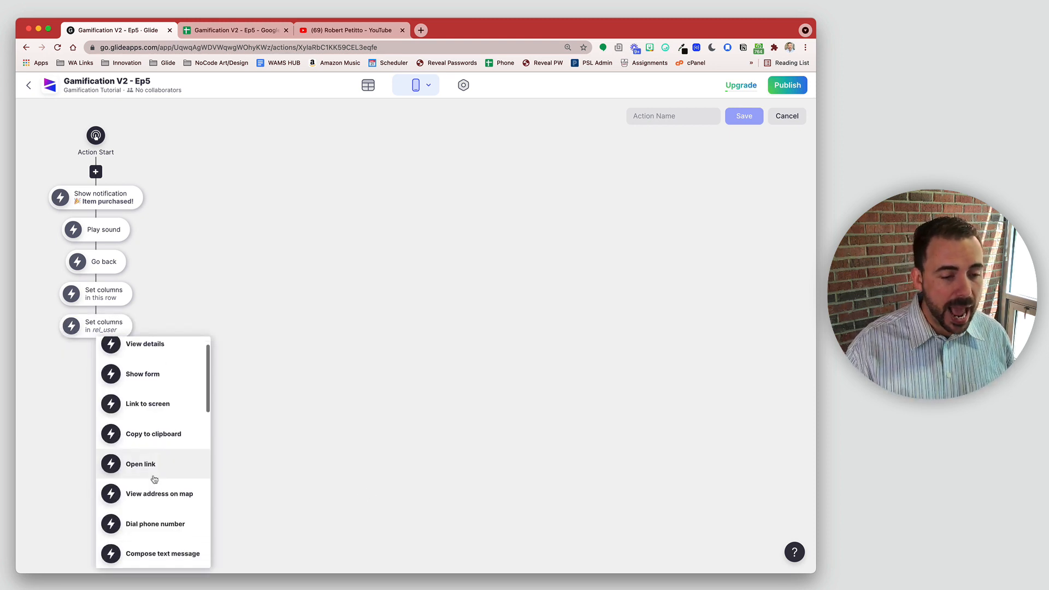
pyautogui.click(144, 490)
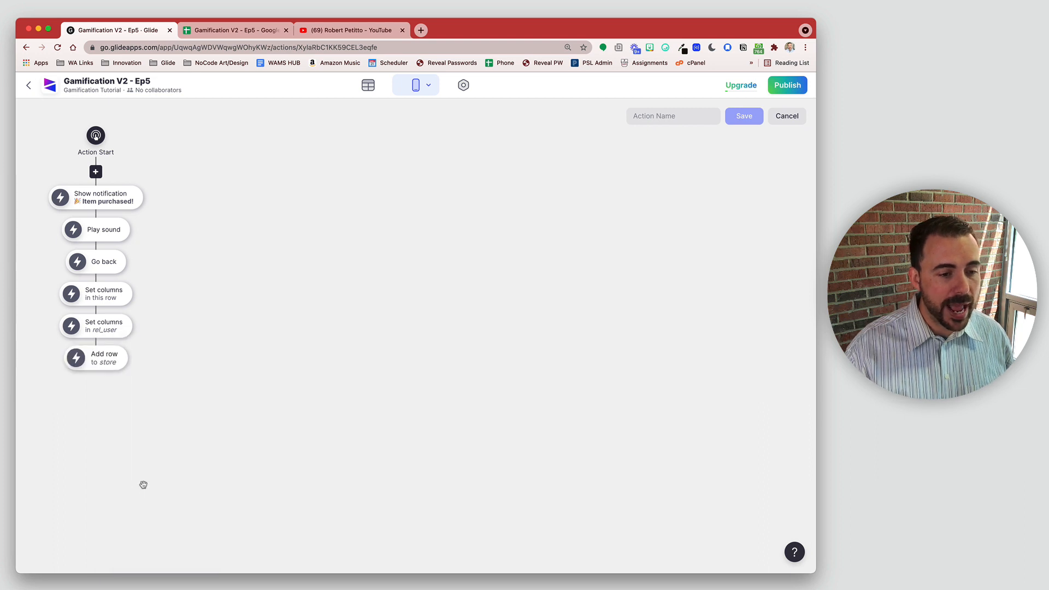
pyautogui.click(97, 358)
pyautogui.click(219, 198)
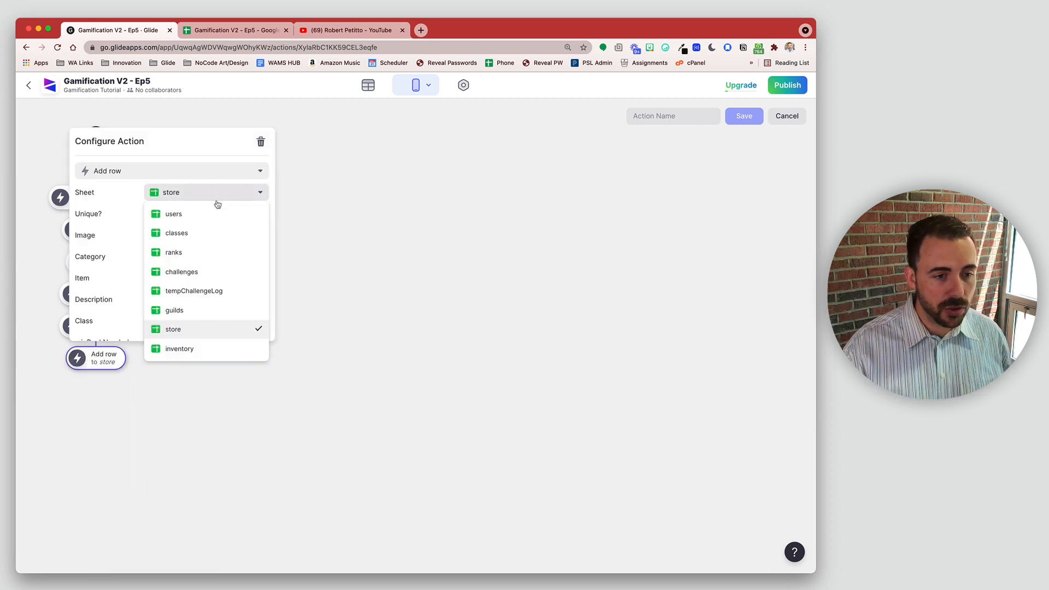
pyautogui.click(203, 343)
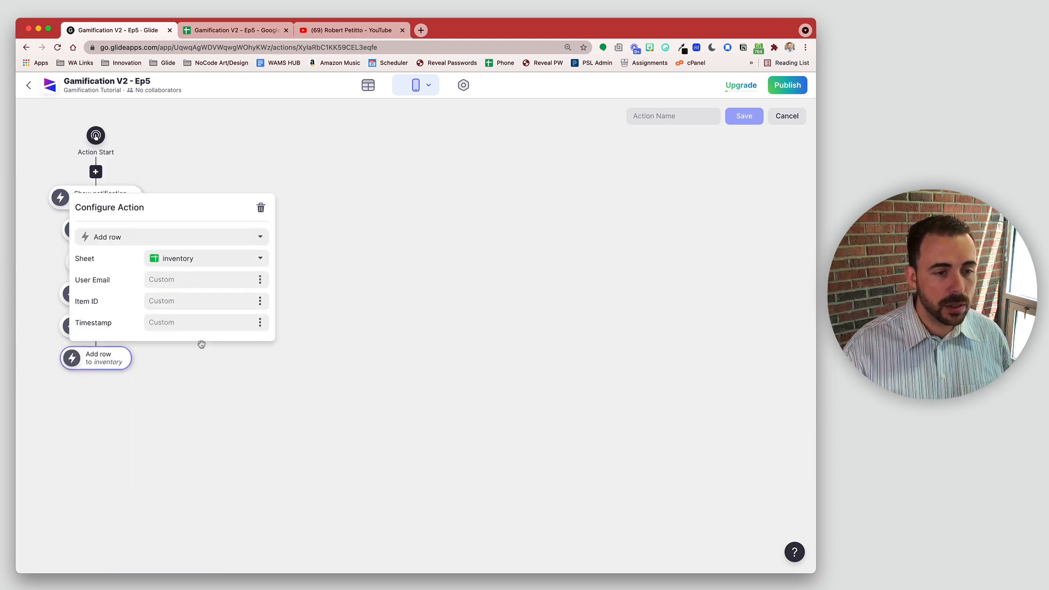
pyautogui.click(259, 282)
pyautogui.click(217, 363)
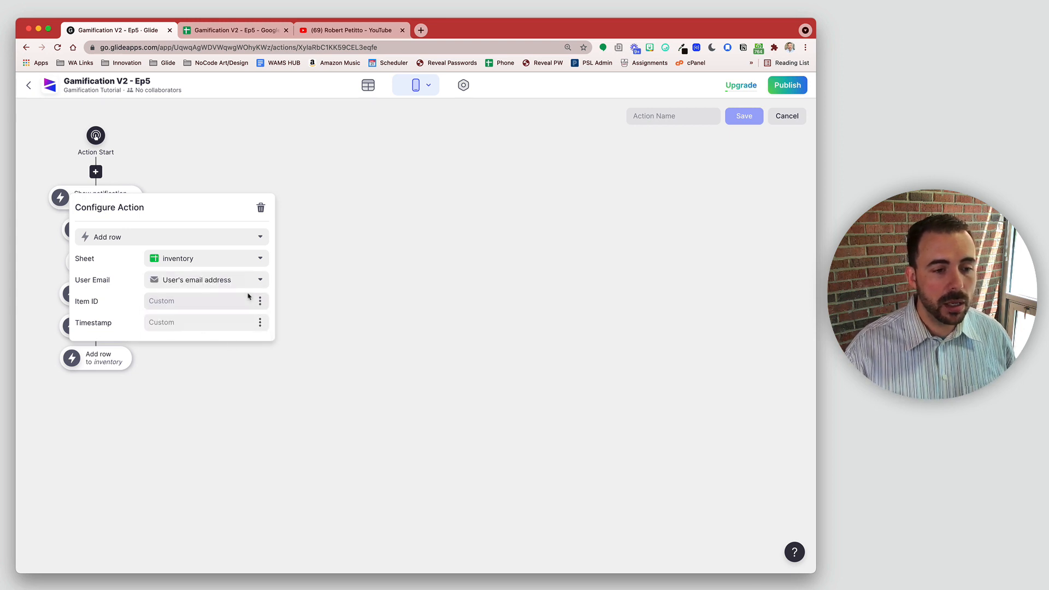
pyautogui.click(264, 301)
pyautogui.click(204, 437)
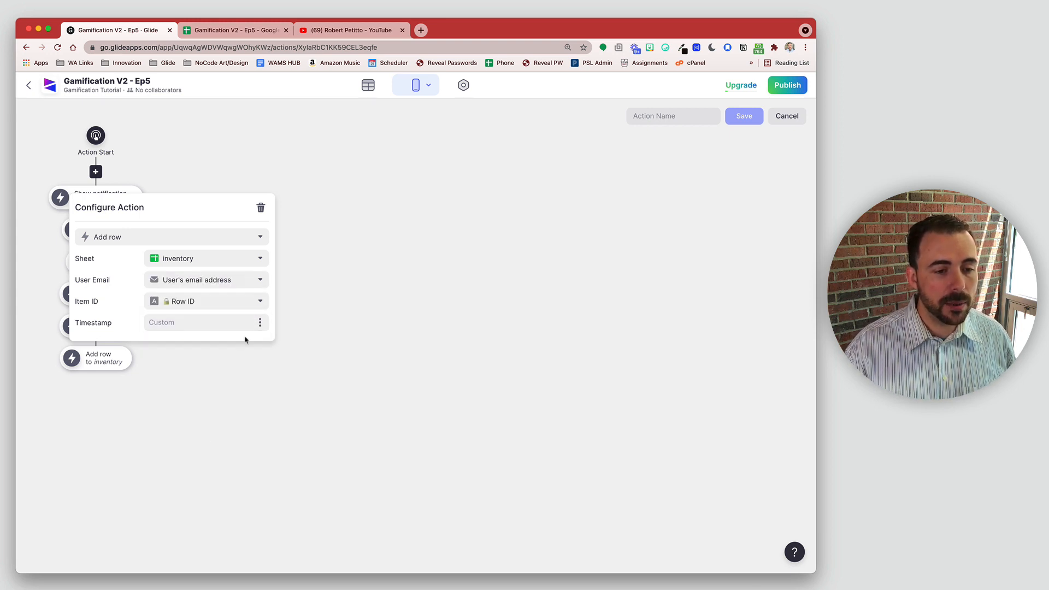
pyautogui.click(260, 322)
pyautogui.click(227, 370)
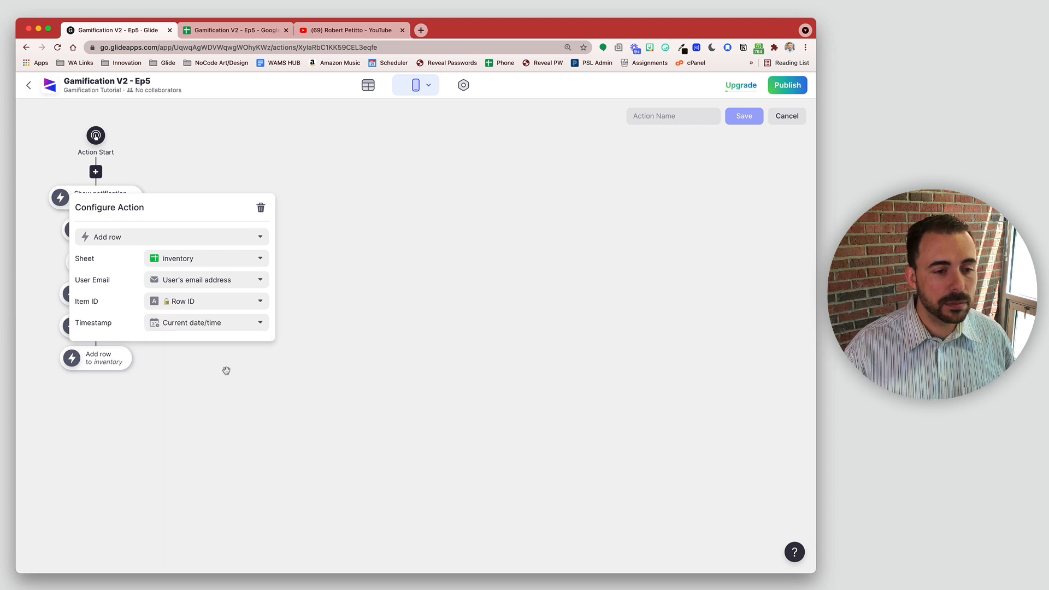
pyautogui.click(226, 371)
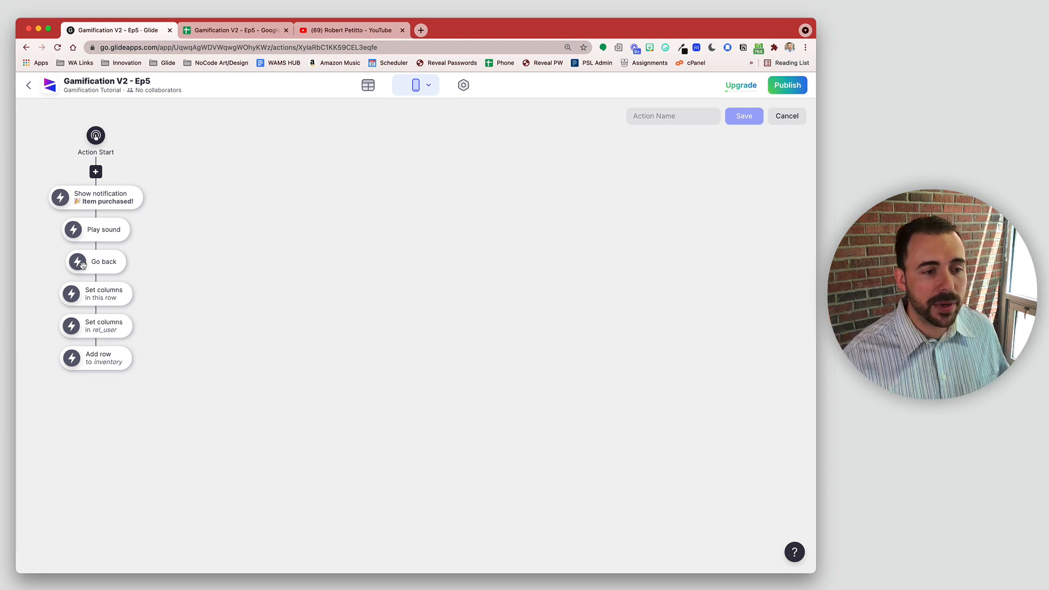
# Add a condition at the start of the action flow requiring canPurchase(quantity) is true.
pyautogui.click(96, 172)
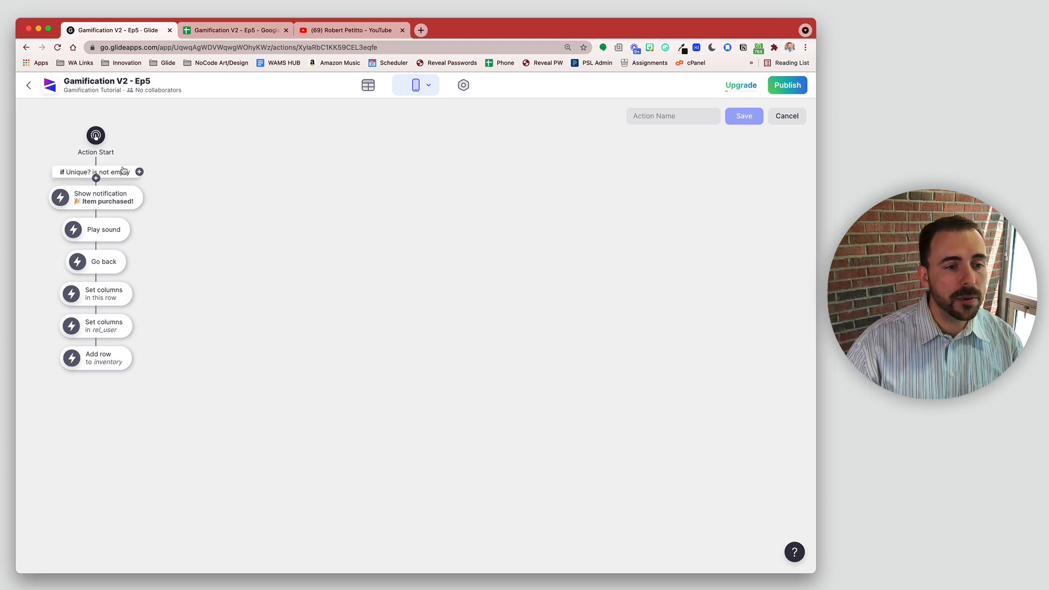
pyautogui.click(115, 234)
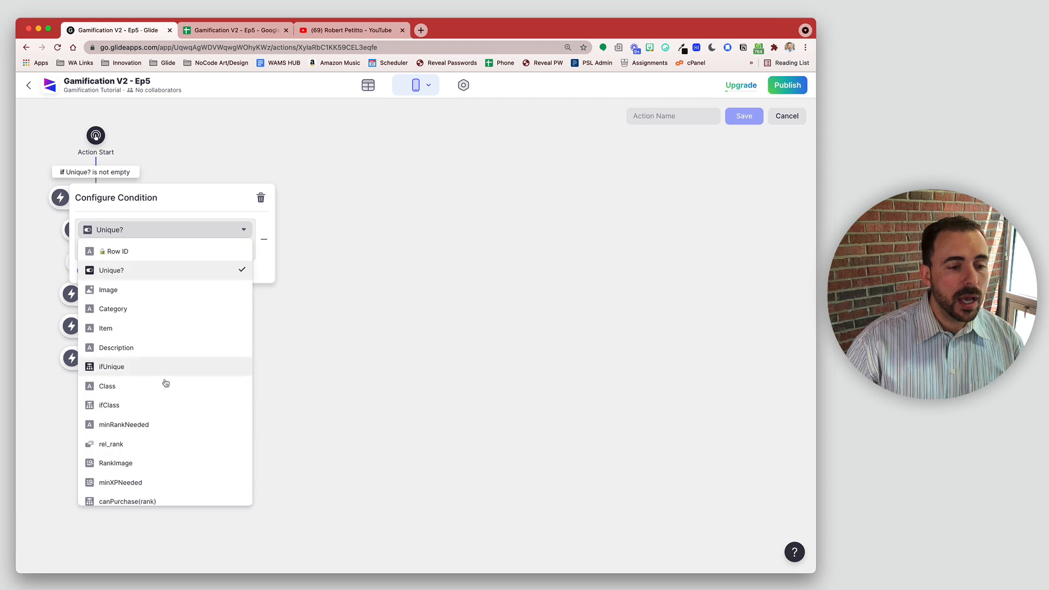
pyautogui.scroll(-6, 164, 381)
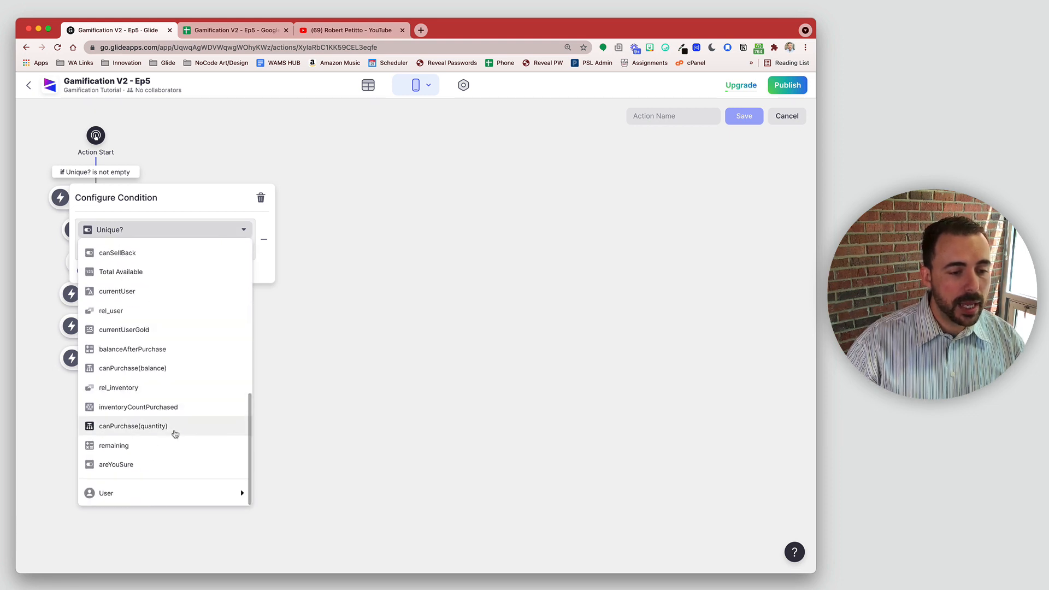
pyautogui.click(133, 427)
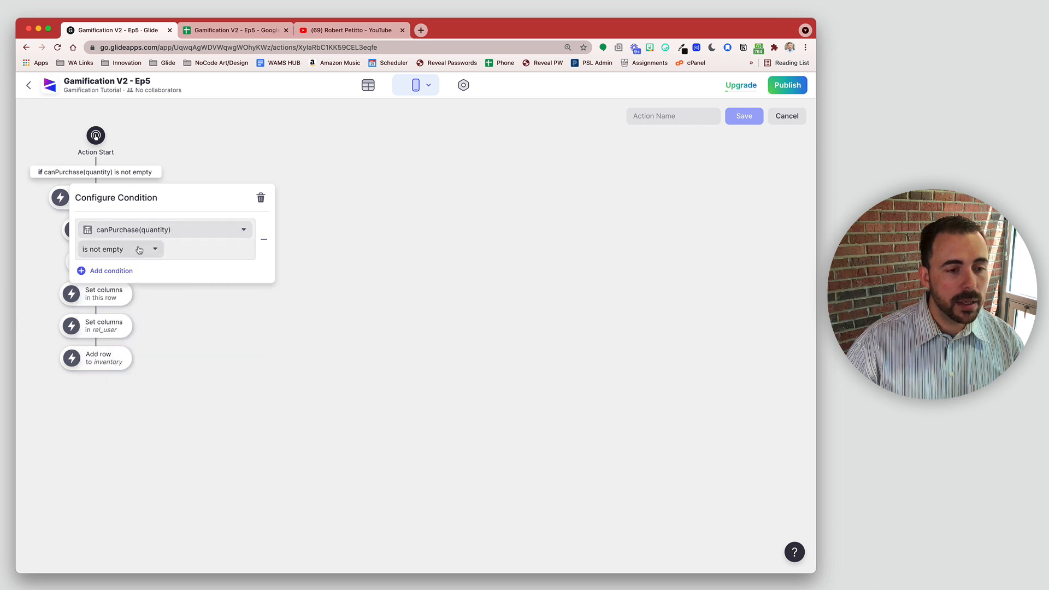
pyautogui.click(139, 250)
pyautogui.click(134, 274)
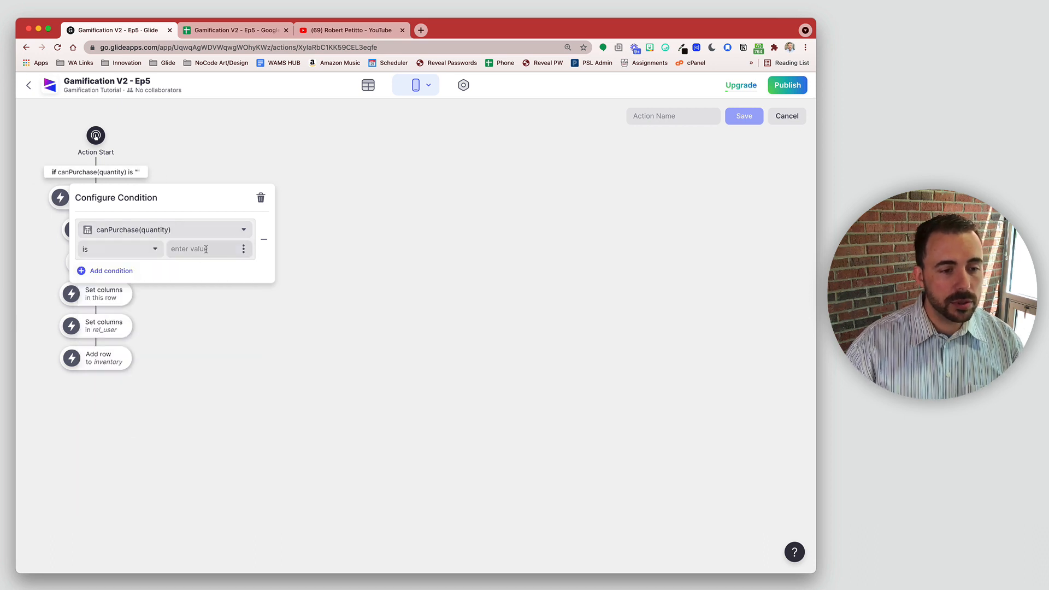
pyautogui.click(206, 249)
pyautogui.write('true')
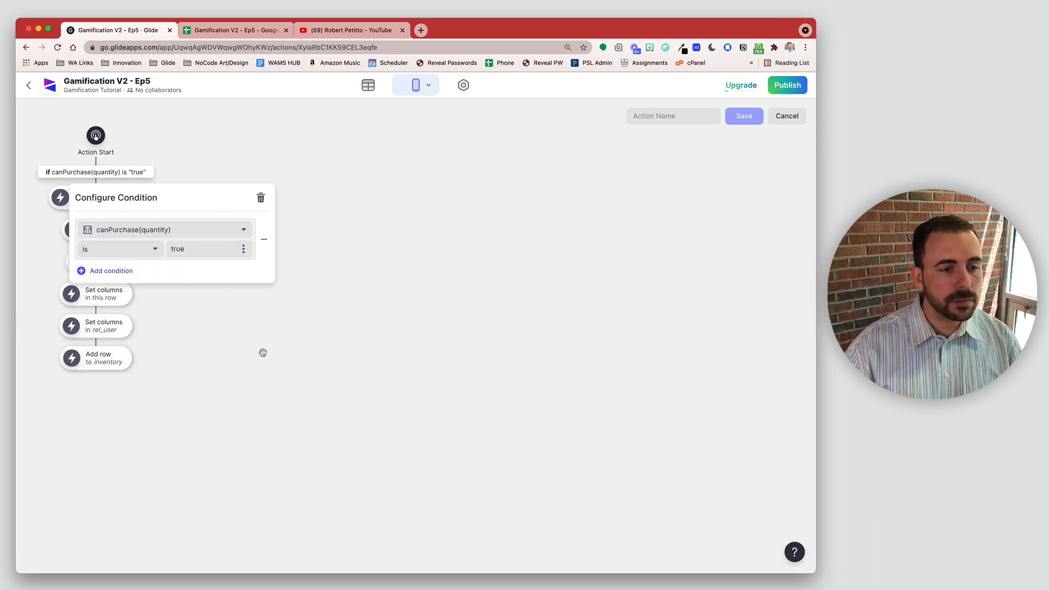
# Add a second And criterion to the purchase condition requiring canPurchase(rank) is true.
pyautogui.click(111, 271)
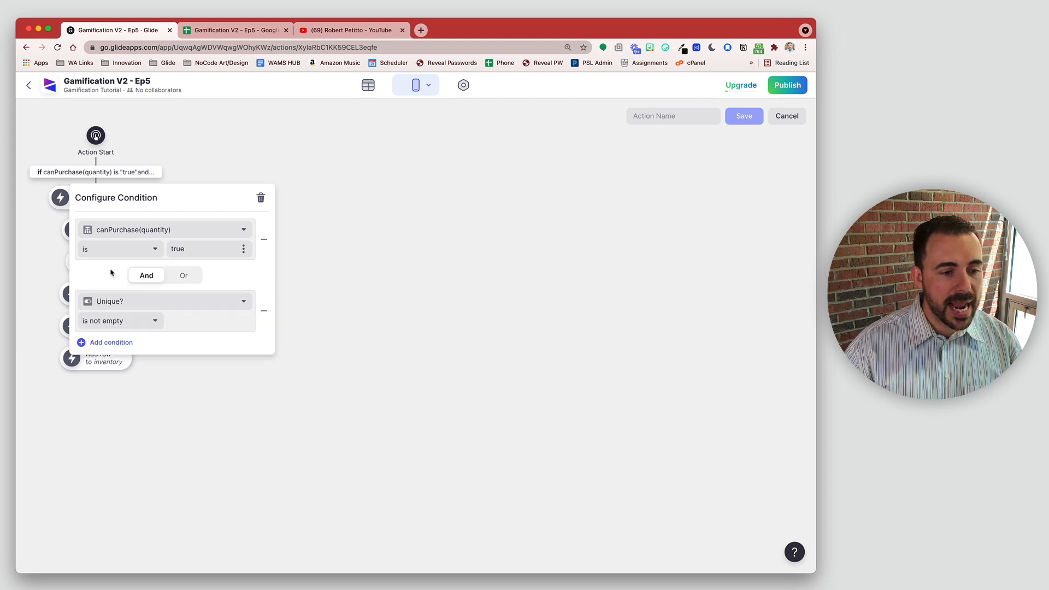
pyautogui.click(124, 303)
pyautogui.scroll(-5, 153, 471)
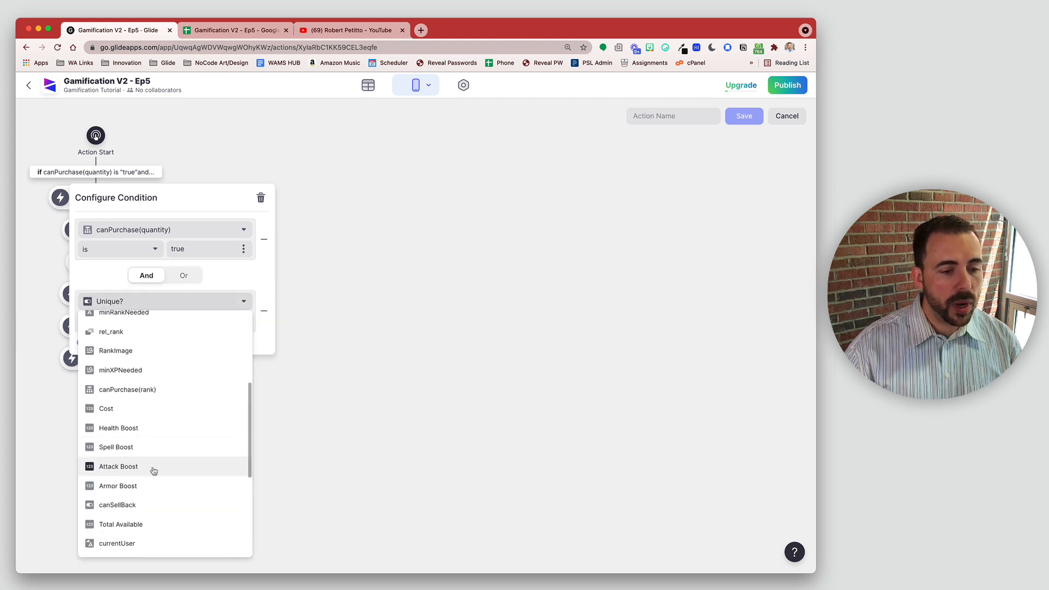
pyautogui.click(146, 389)
pyautogui.click(126, 326)
pyautogui.click(128, 346)
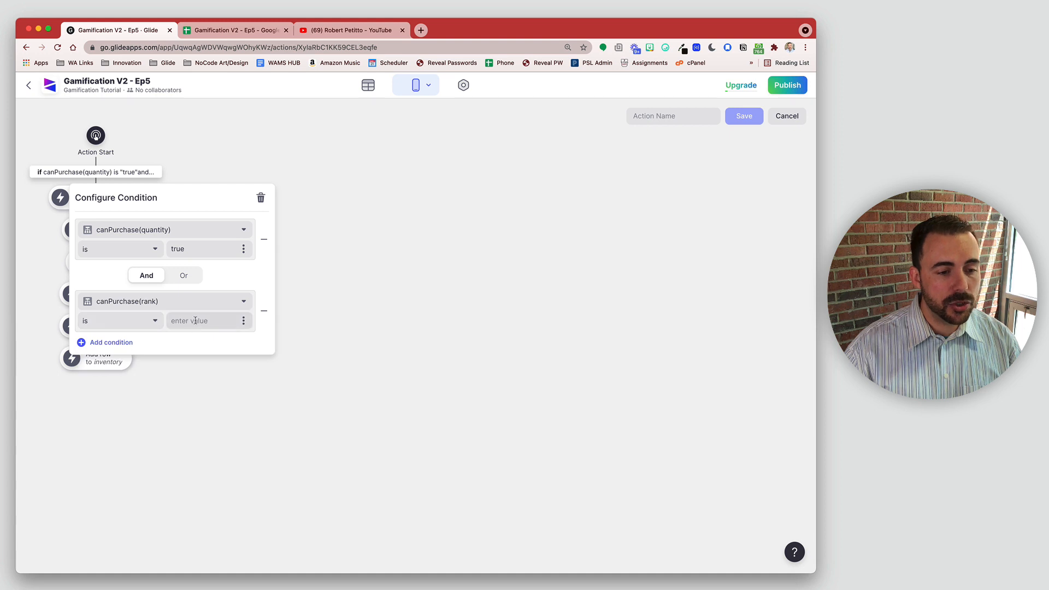
pyautogui.write('true')
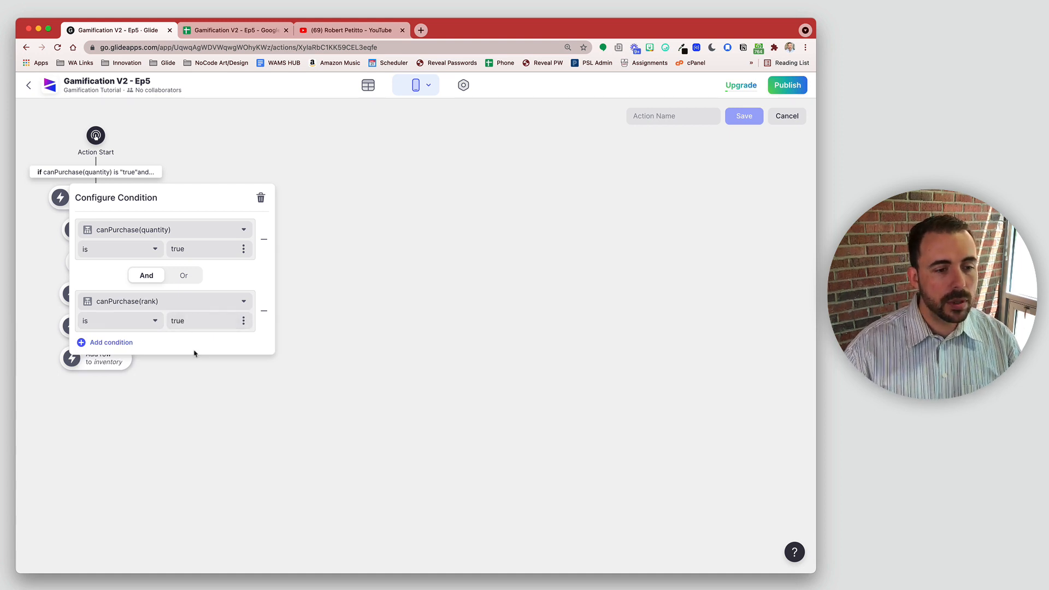
# Add a third And criterion to the purchase condition requiring canPurchase(balance) is true.
pyautogui.click(105, 344)
pyautogui.click(146, 350)
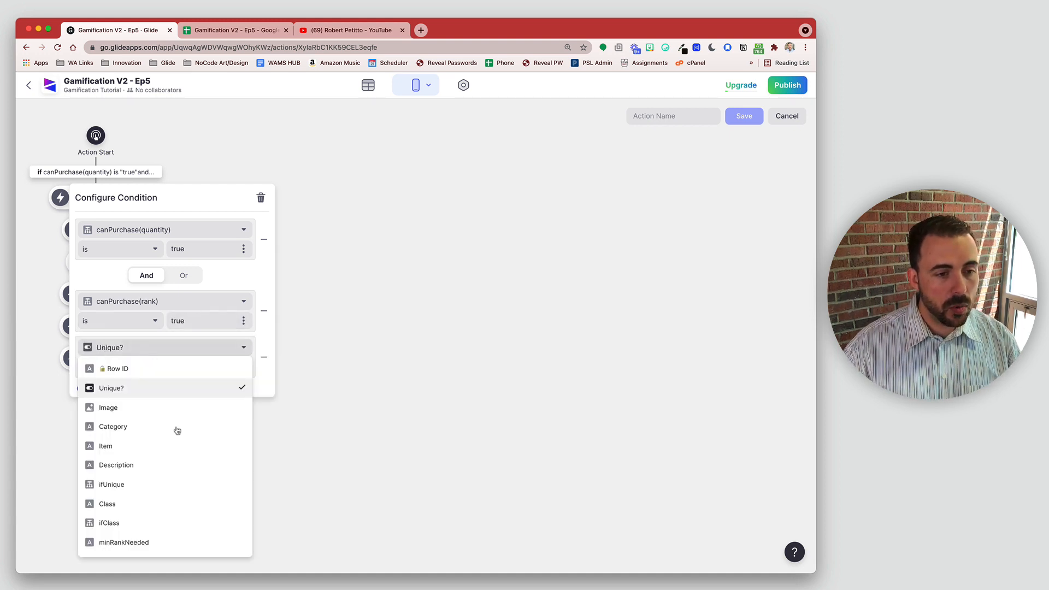
pyautogui.scroll(-5, 180, 448)
pyautogui.scroll(-6, 188, 463)
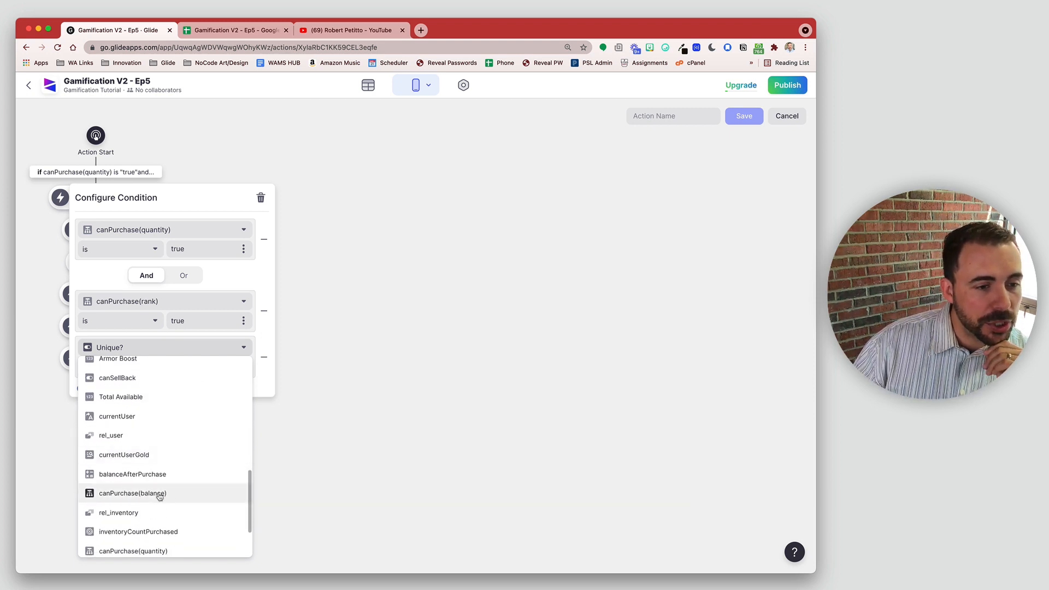
pyautogui.click(132, 494)
pyautogui.click(133, 371)
pyautogui.click(129, 386)
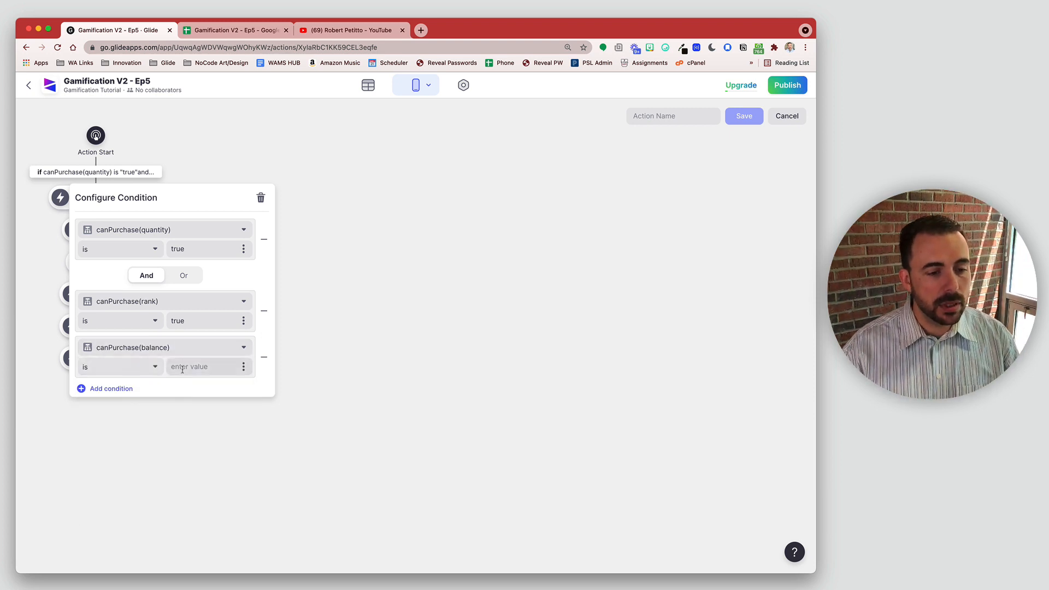
pyautogui.write('true')
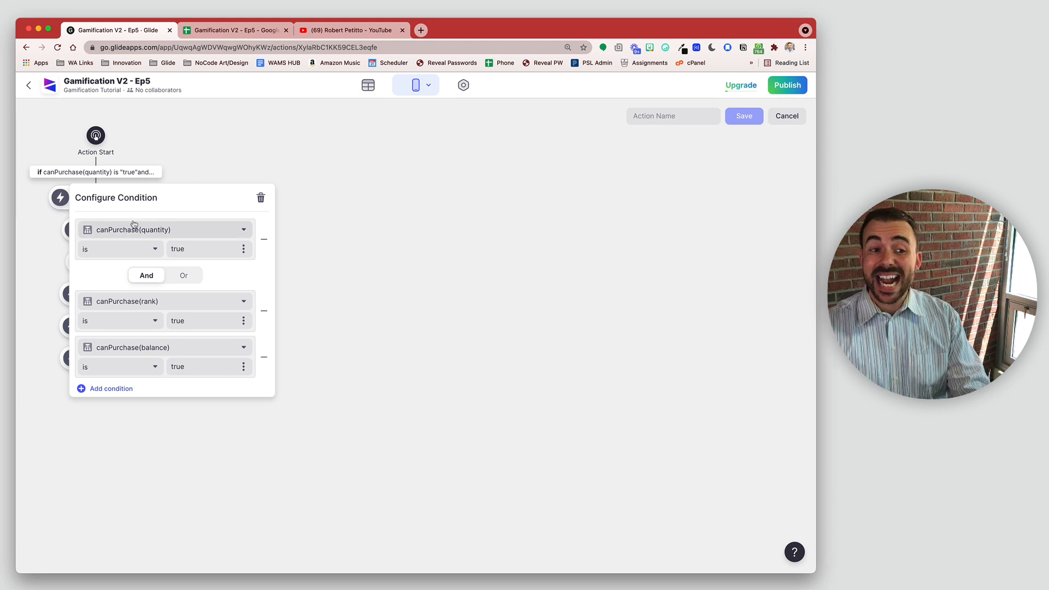
pyautogui.click(386, 344)
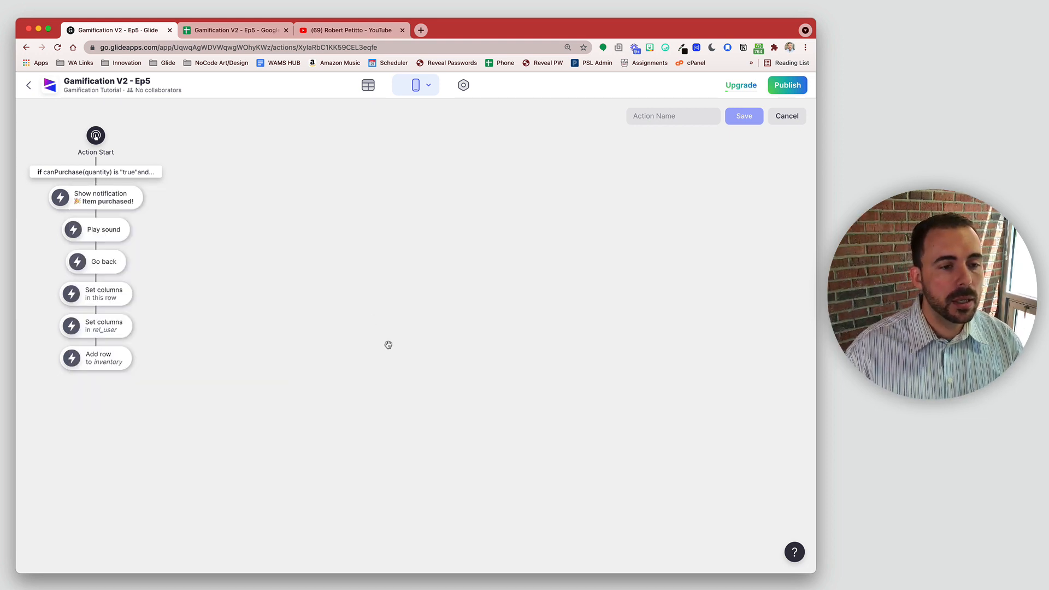
# Add three alternative conditional branches beside the purchase condition in the action flow.
pyautogui.click(162, 172)
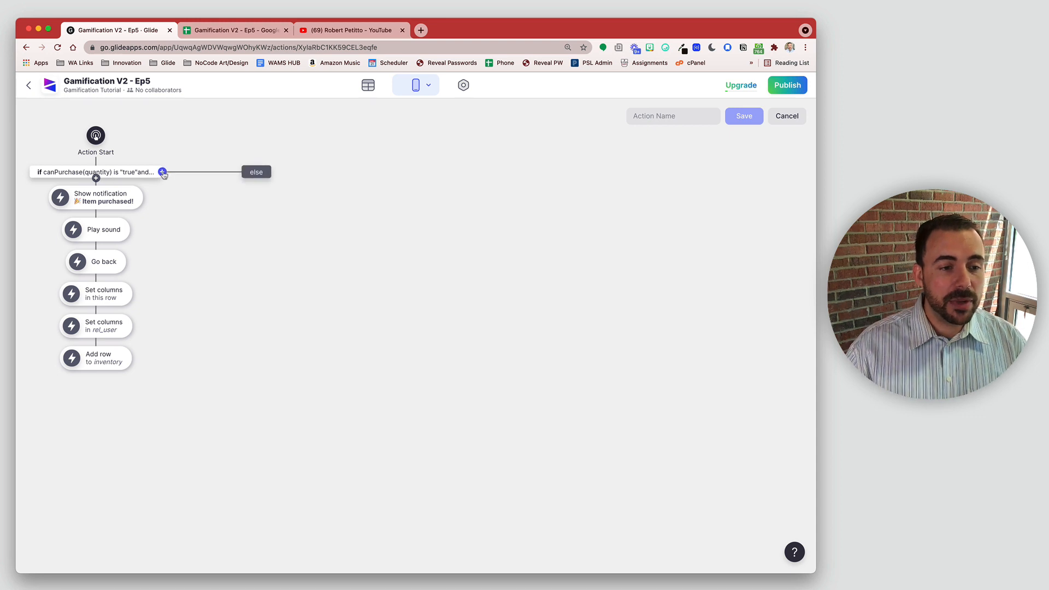
pyautogui.click(162, 172)
pyautogui.click(163, 172)
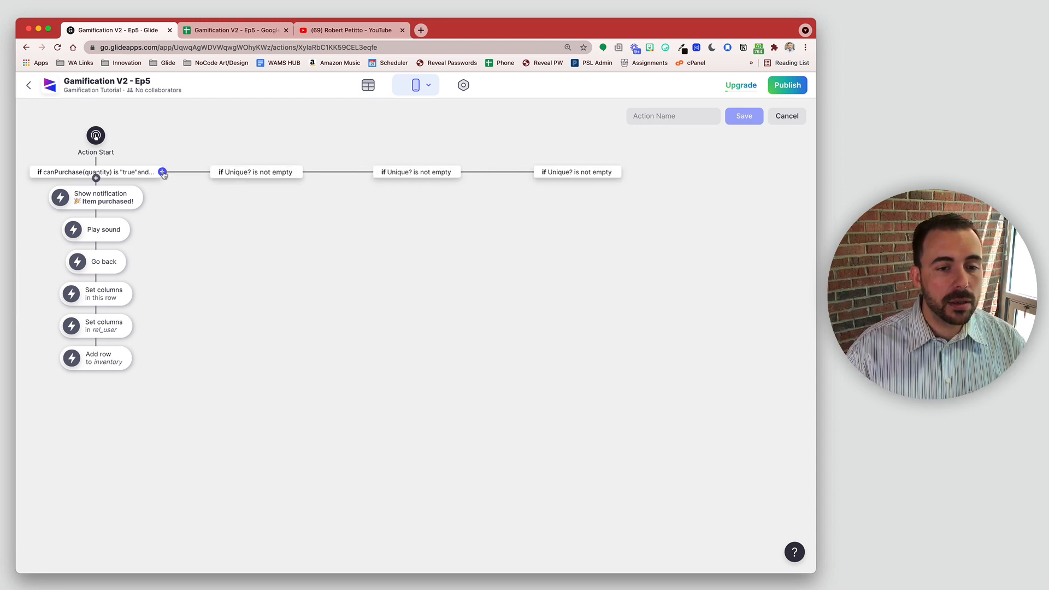
# Set the second branch's condition to canPurchase(quantity) is not true.
pyautogui.click(132, 172)
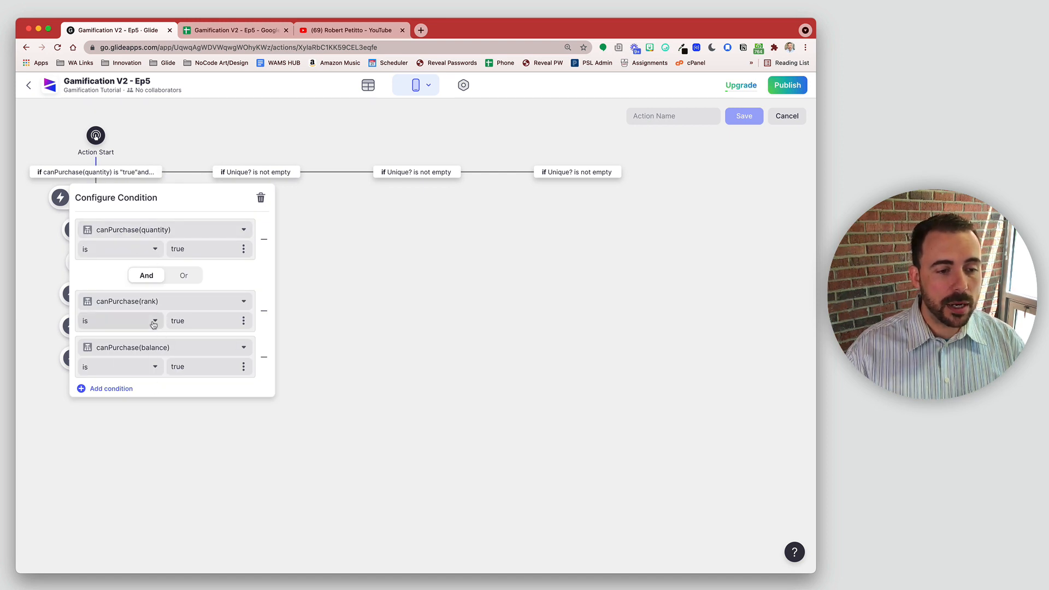
pyautogui.click(244, 174)
pyautogui.click(229, 231)
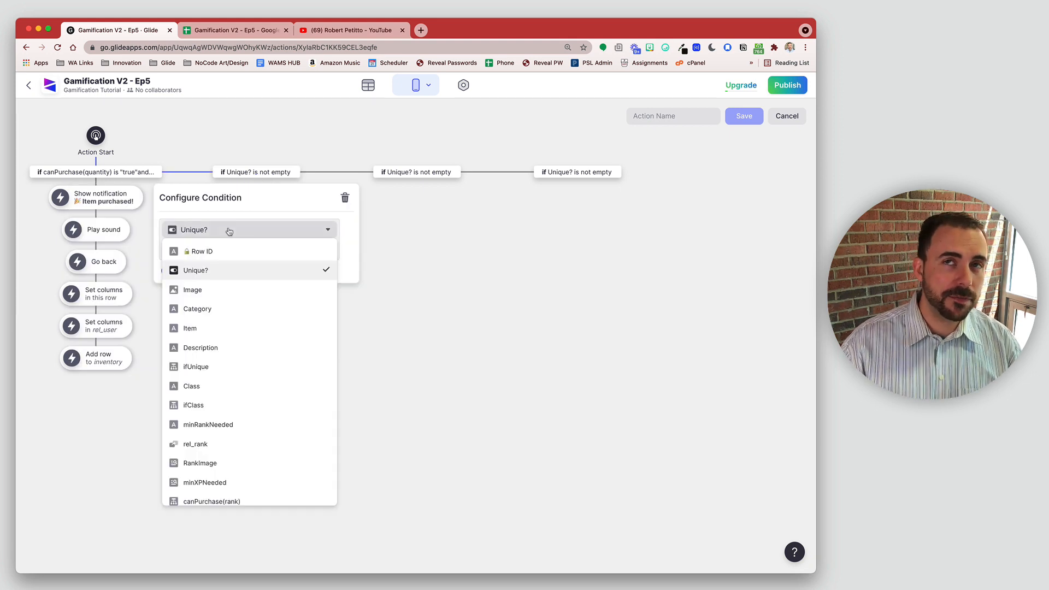
pyautogui.scroll(-10, 245, 430)
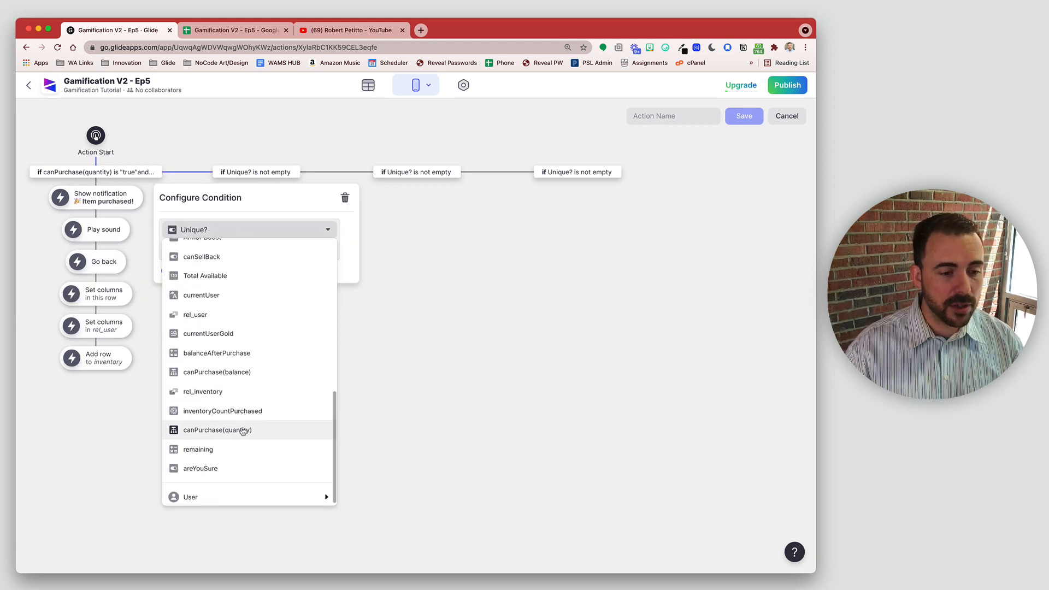
pyautogui.click(212, 431)
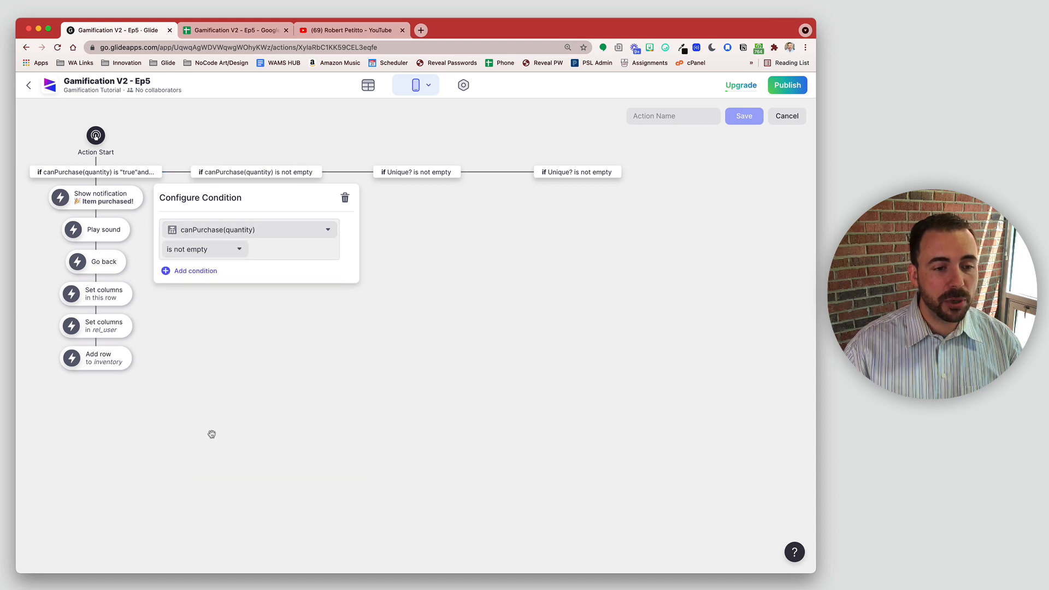
pyautogui.click(222, 252)
pyautogui.click(208, 285)
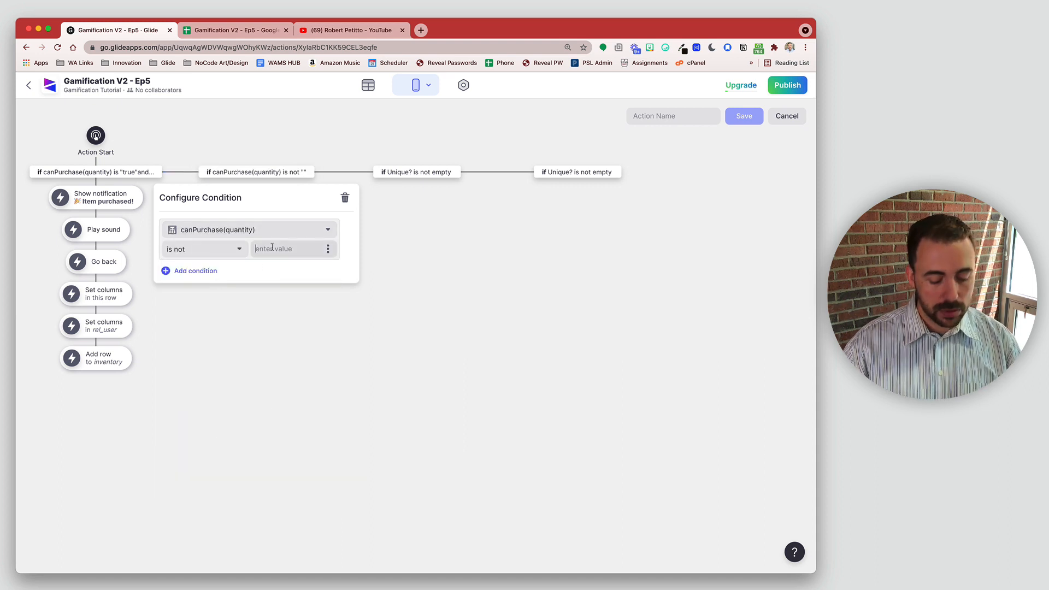
pyautogui.write('true')
pyautogui.click(242, 307)
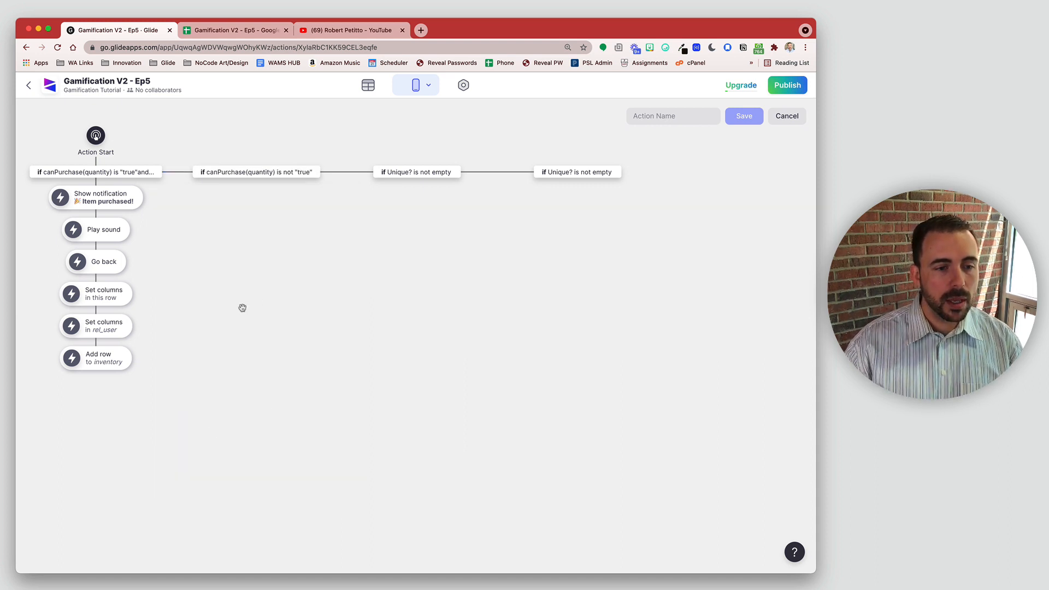
# Set the third branch's condition to canPurchase(rank) is not true.
pyautogui.click(377, 176)
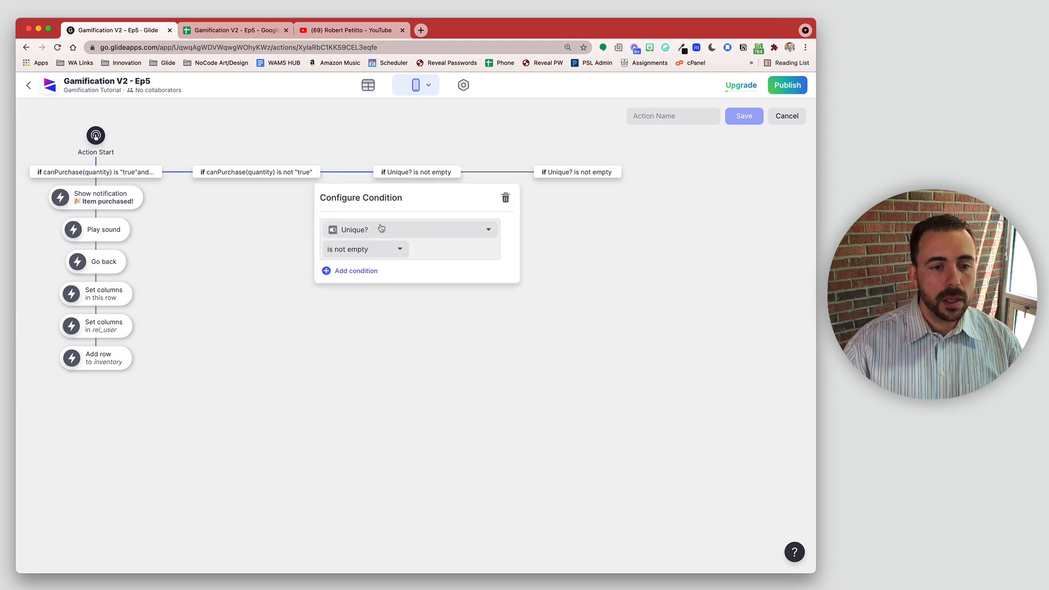
pyautogui.click(380, 229)
pyautogui.scroll(-5, 379, 444)
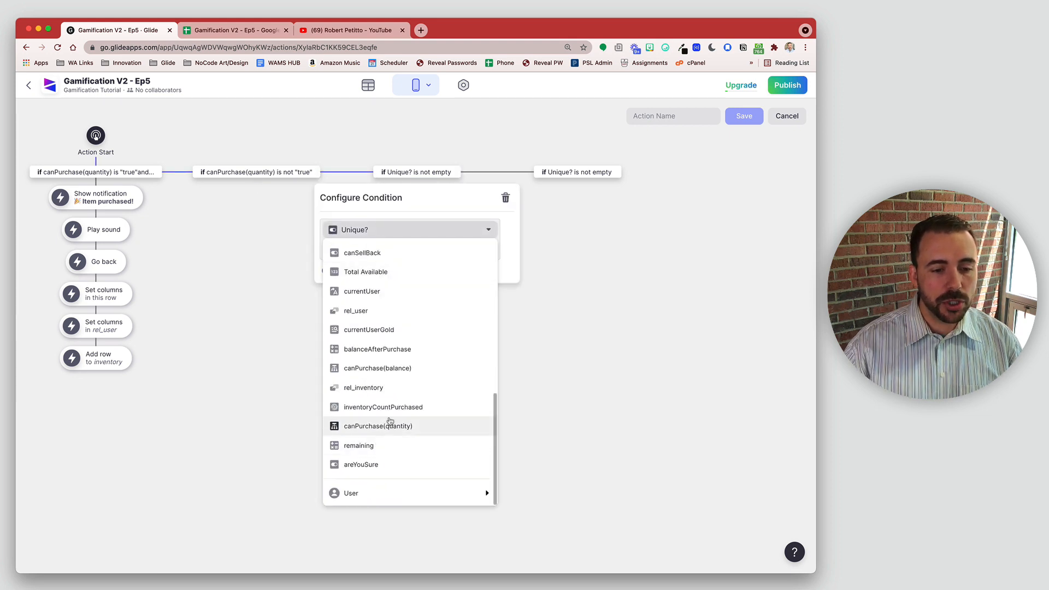
pyautogui.scroll(3, 387, 378)
pyautogui.scroll(2, 387, 378)
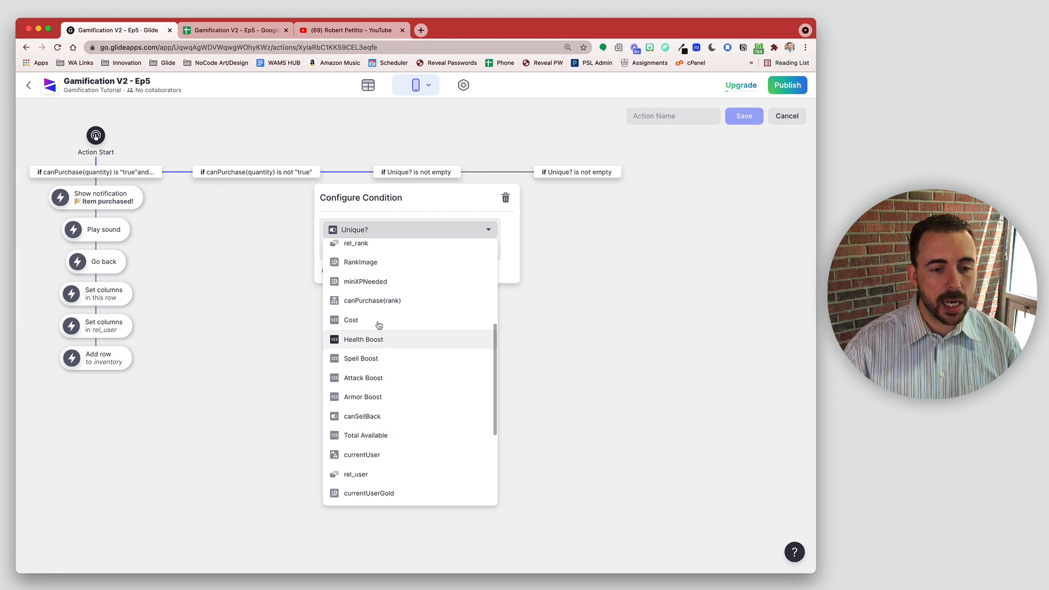
pyautogui.click(374, 300)
pyautogui.click(377, 251)
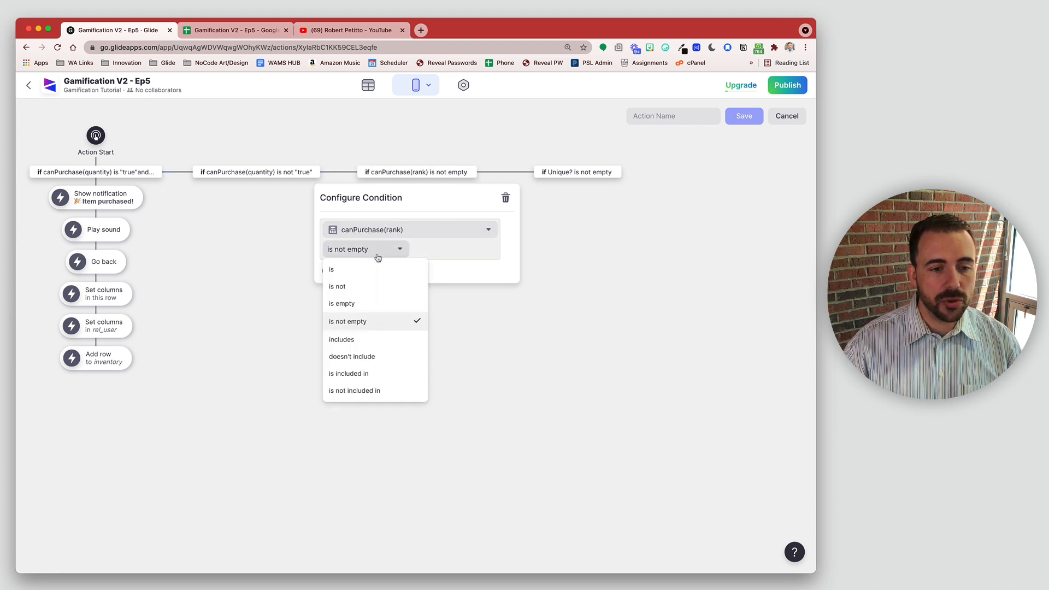
pyautogui.click(374, 287)
pyautogui.click(445, 250)
pyautogui.write('true')
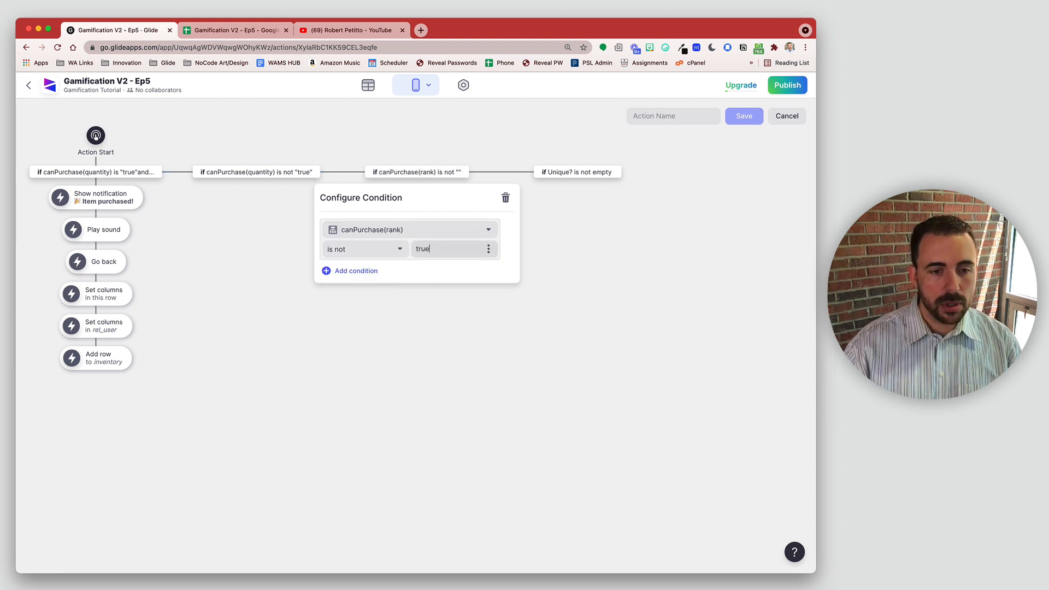
pyautogui.click(431, 347)
# Set the fourth branch's condition to canPurchase(balance) is not true.
pyautogui.click(576, 173)
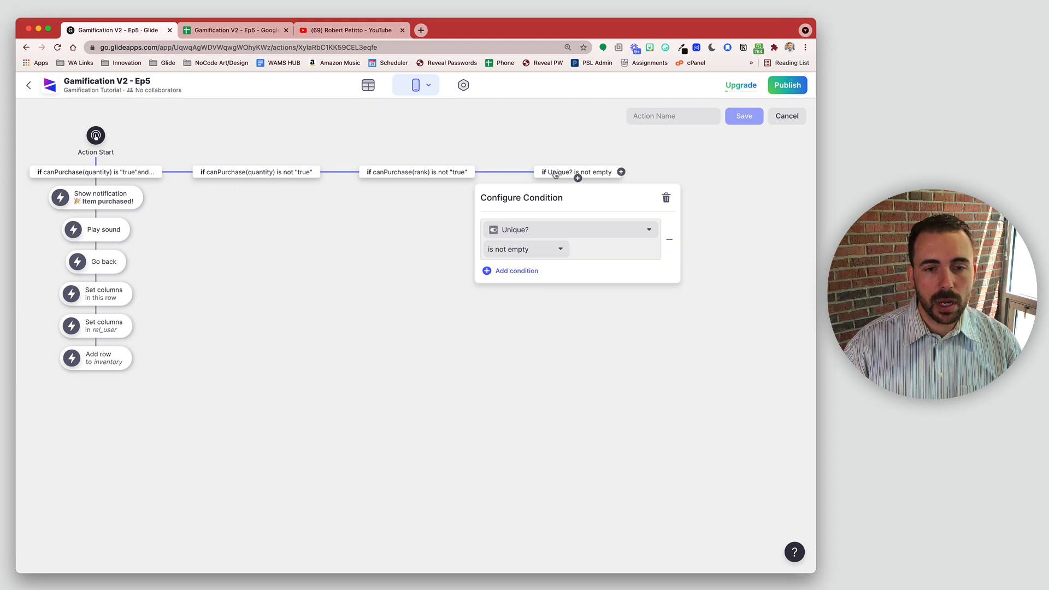
pyautogui.click(561, 235)
pyautogui.scroll(-3, 541, 424)
pyautogui.scroll(-3, 543, 429)
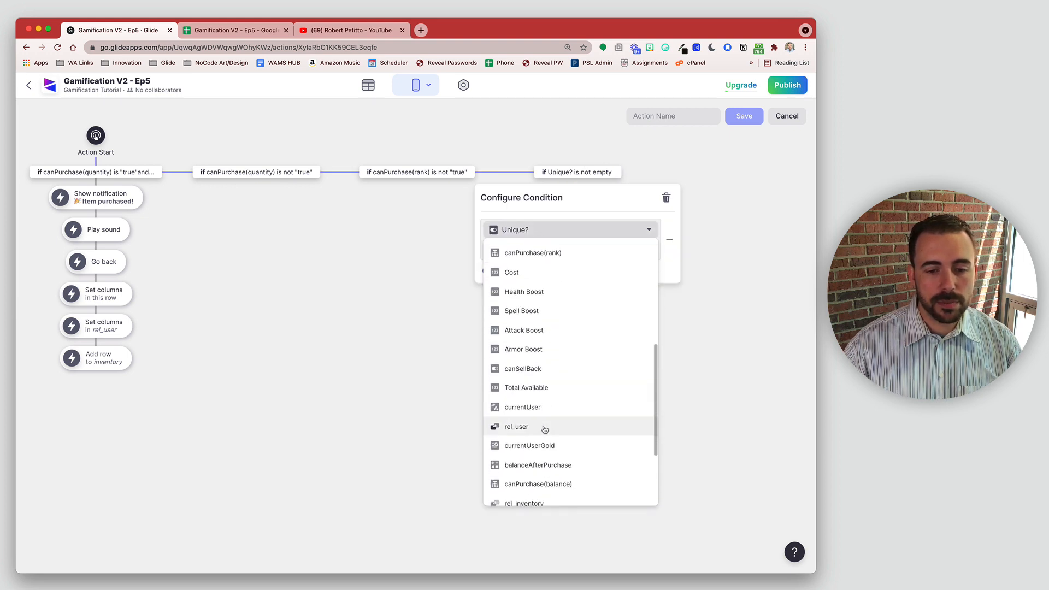
pyautogui.click(566, 488)
pyautogui.click(531, 251)
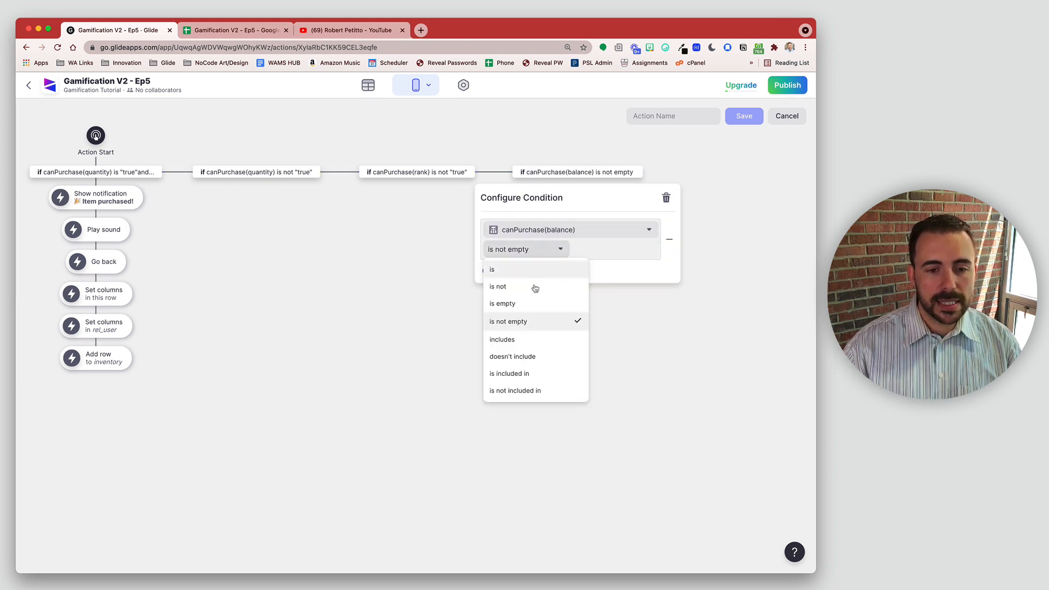
pyautogui.click(533, 285)
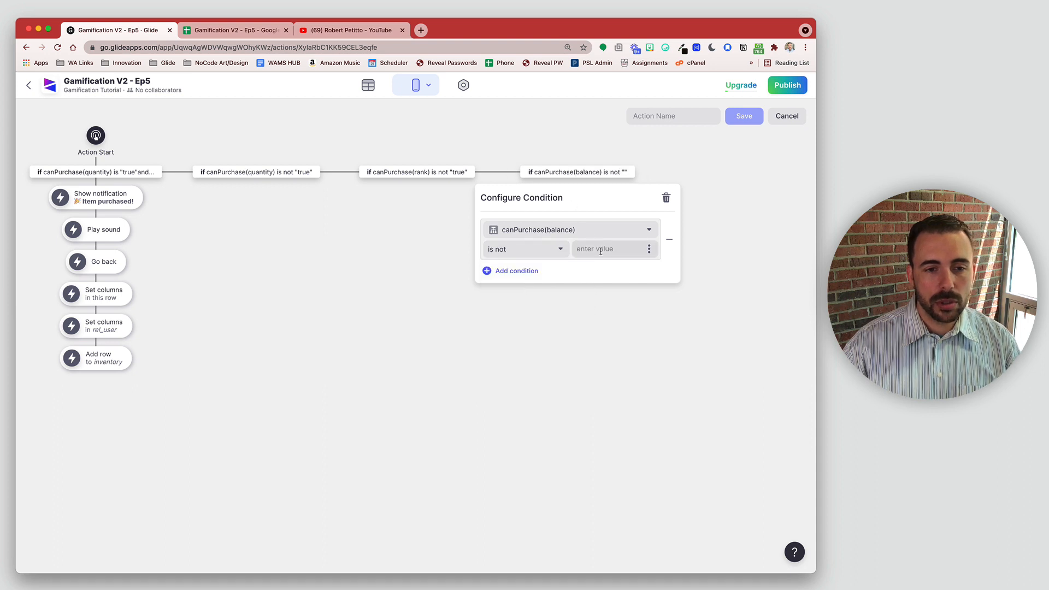
pyautogui.write('true')
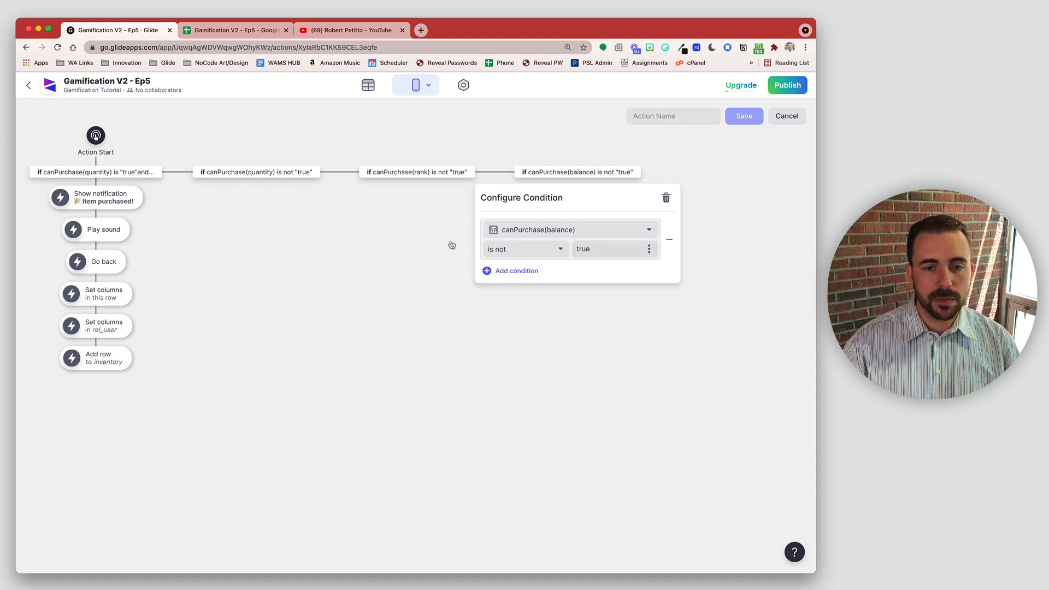
pyautogui.click(315, 238)
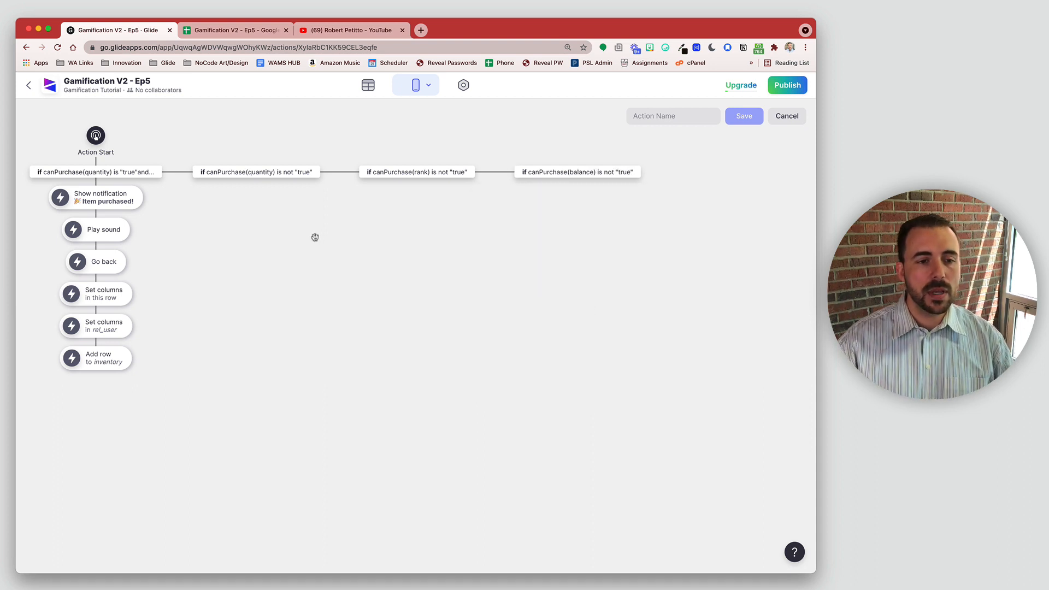
# Add a Set columns action under each of the three "is not true" branches: quantity, rank and balance.
pyautogui.click(256, 179)
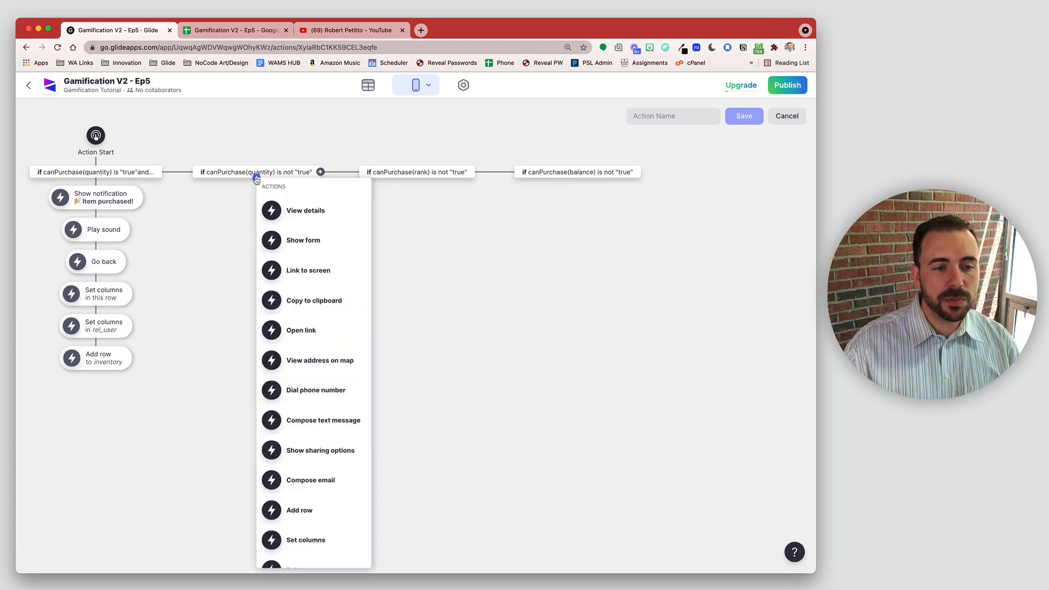
pyautogui.scroll(-3, 319, 432)
pyautogui.click(321, 427)
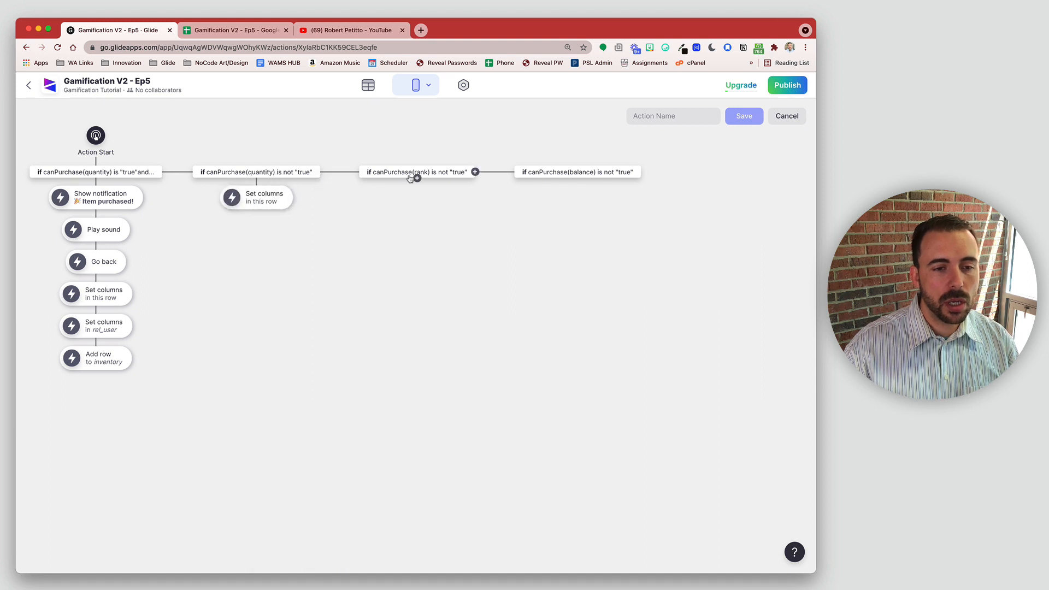
pyautogui.click(417, 178)
pyautogui.scroll(-2, 464, 443)
pyautogui.scroll(-2, 465, 444)
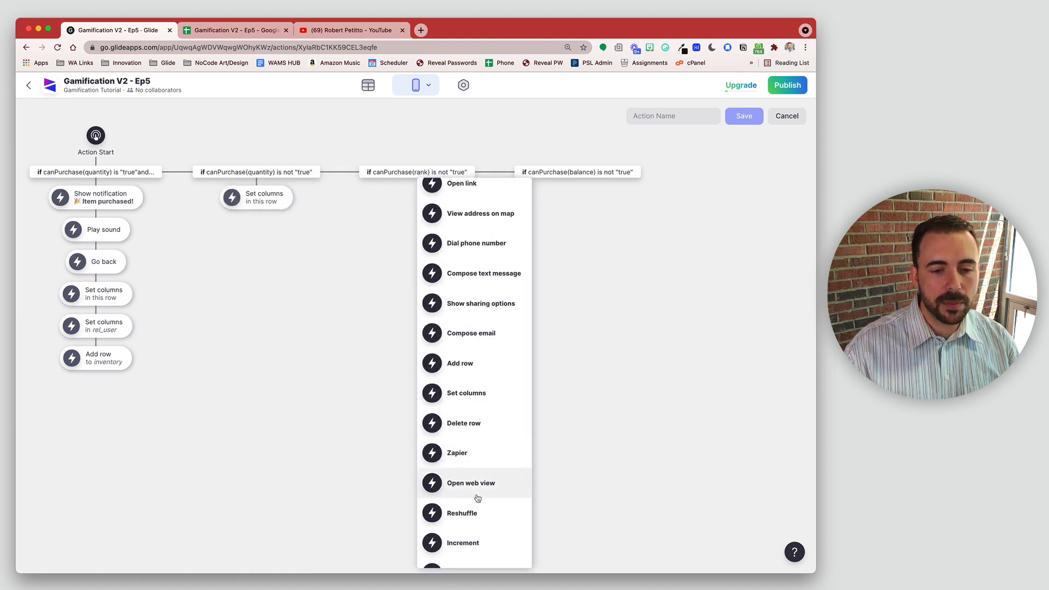
pyautogui.scroll(-2, 476, 496)
pyautogui.scroll(-5, 477, 503)
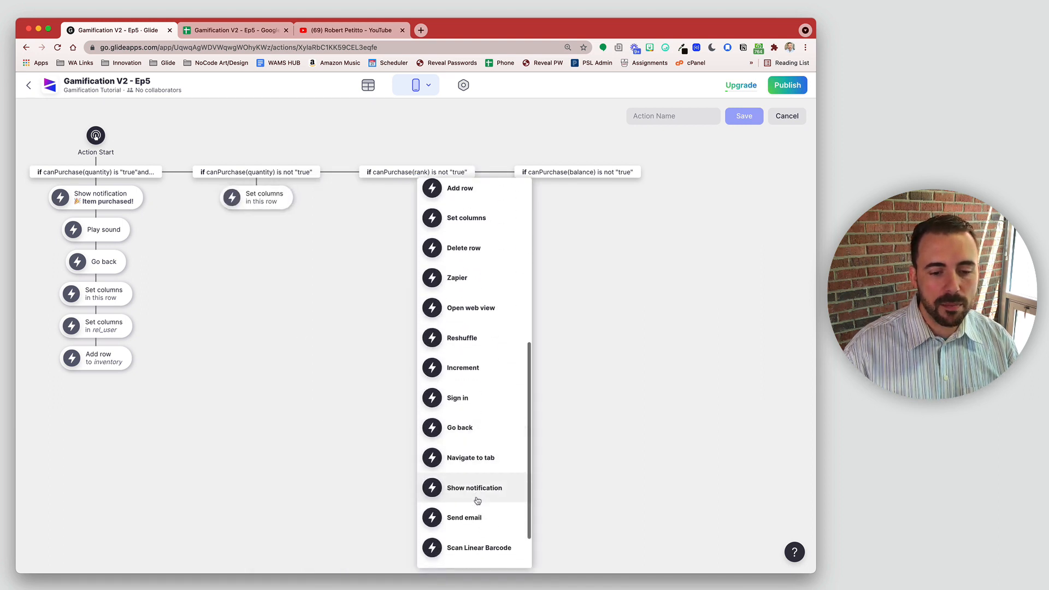
pyautogui.scroll(5, 478, 501)
pyautogui.scroll(3, 478, 501)
pyautogui.click(448, 399)
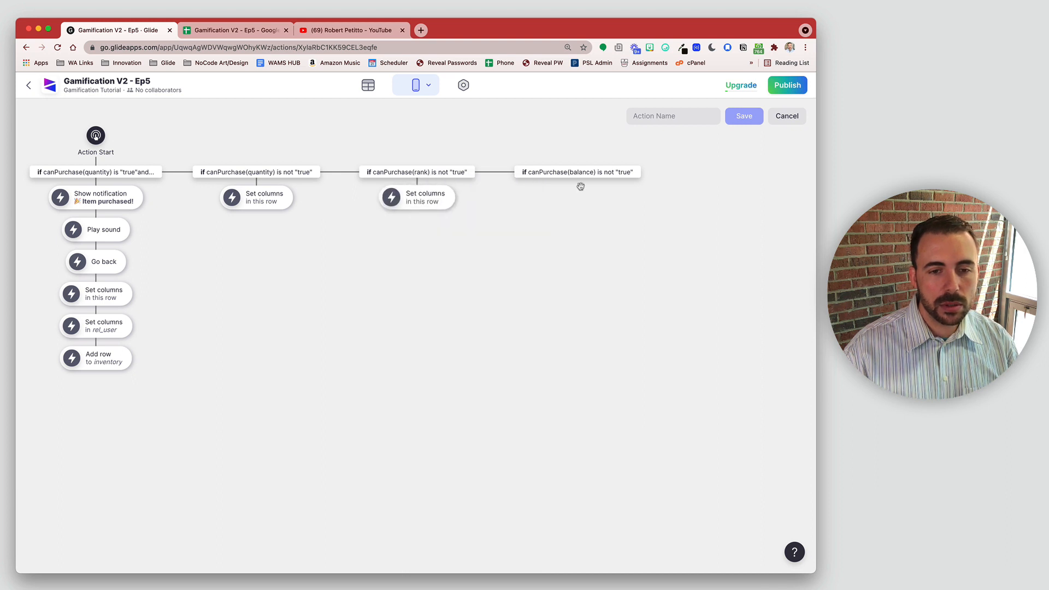
pyautogui.click(578, 178)
pyautogui.scroll(-3, 601, 355)
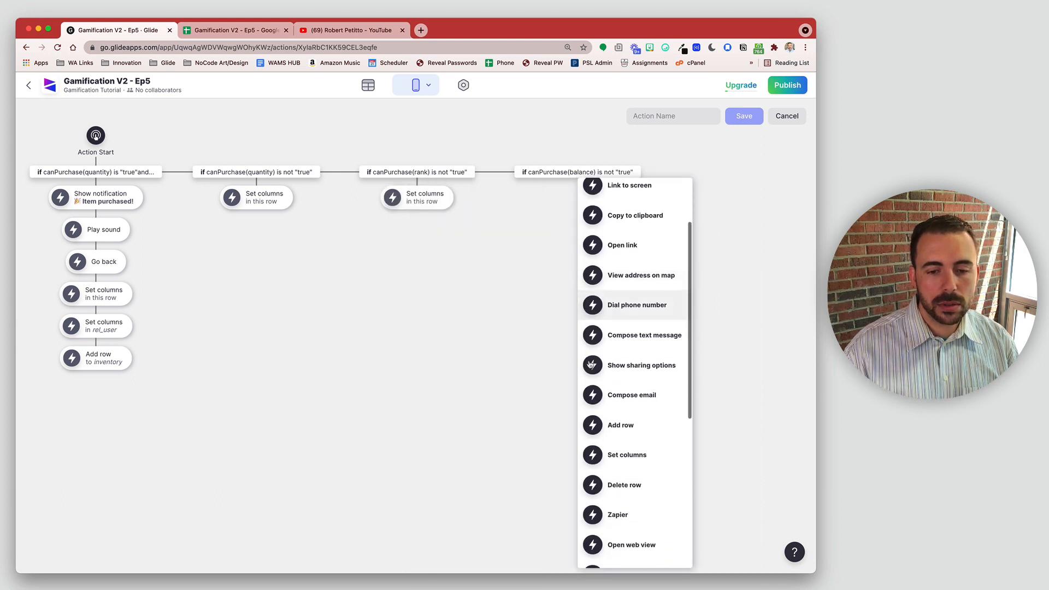
pyautogui.click(627, 453)
# Add a Show notification action below Set columns in each of the three "is not true" branches: quantity, rank and balance.
pyautogui.click(256, 212)
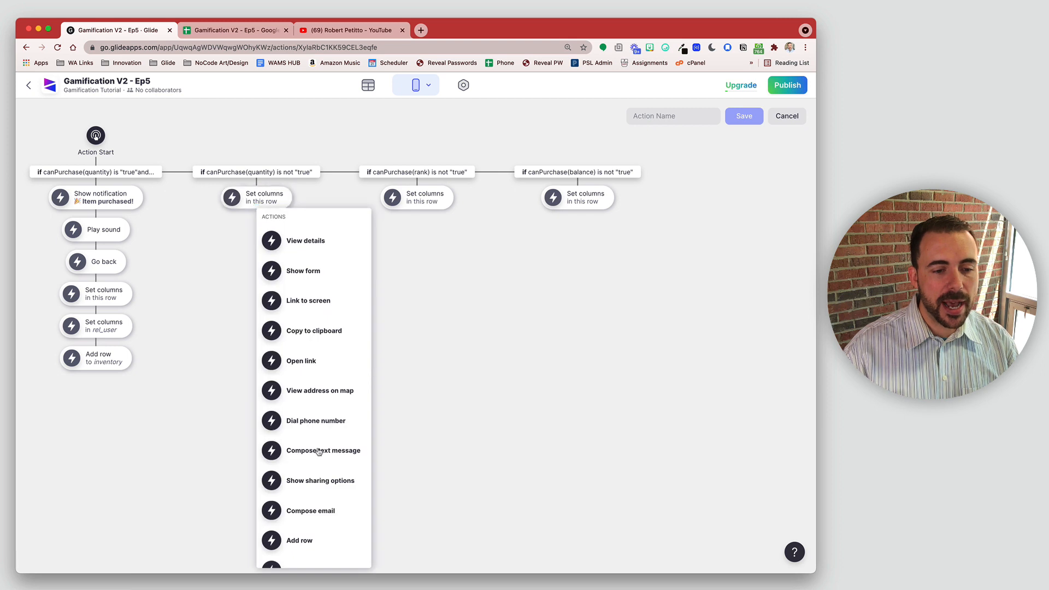
pyautogui.scroll(-5, 320, 452)
pyautogui.scroll(-3, 319, 452)
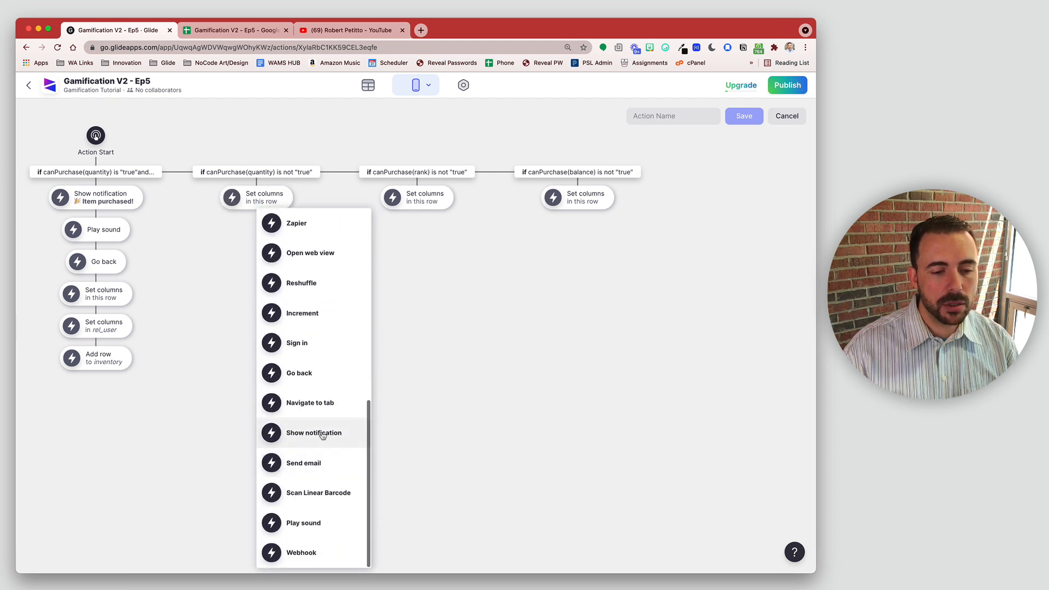
pyautogui.click(323, 433)
pyautogui.click(417, 212)
pyautogui.scroll(-5, 454, 437)
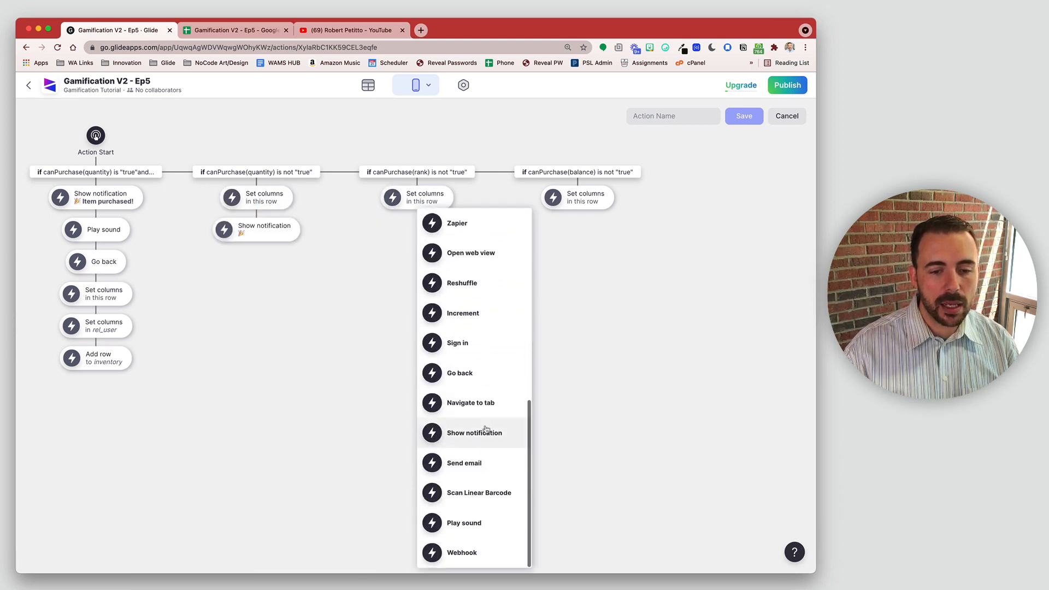
pyautogui.click(485, 431)
pyautogui.click(577, 208)
pyautogui.scroll(-8, 628, 431)
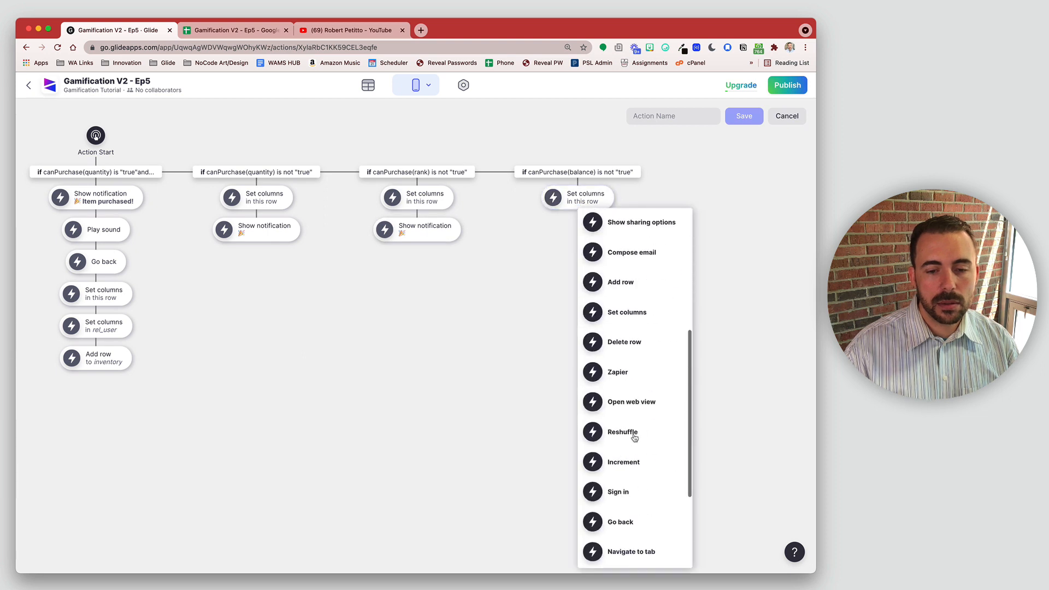
pyautogui.click(595, 434)
# Add a Play sound action below the notification in each of the three "is not true" branches.
pyautogui.click(256, 240)
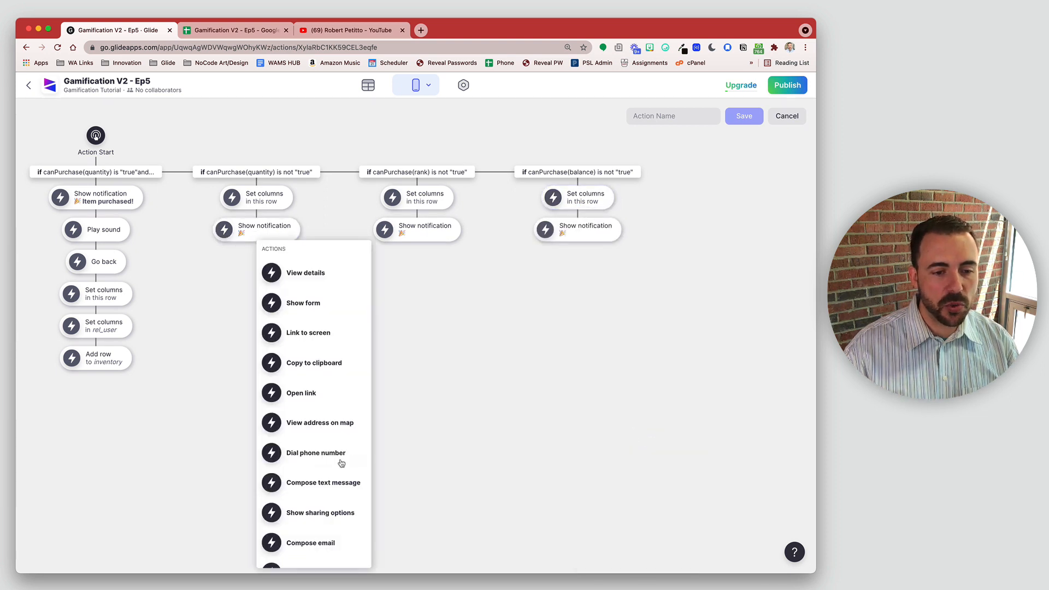
pyautogui.scroll(-8, 339, 461)
pyautogui.click(333, 521)
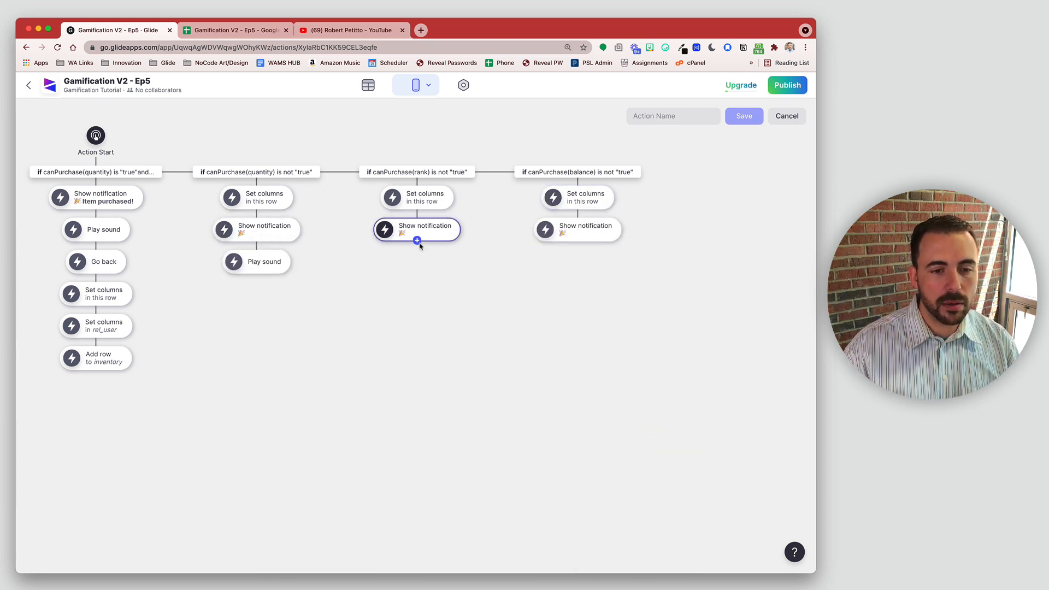
pyautogui.click(416, 240)
pyautogui.scroll(-8, 461, 405)
pyautogui.click(476, 524)
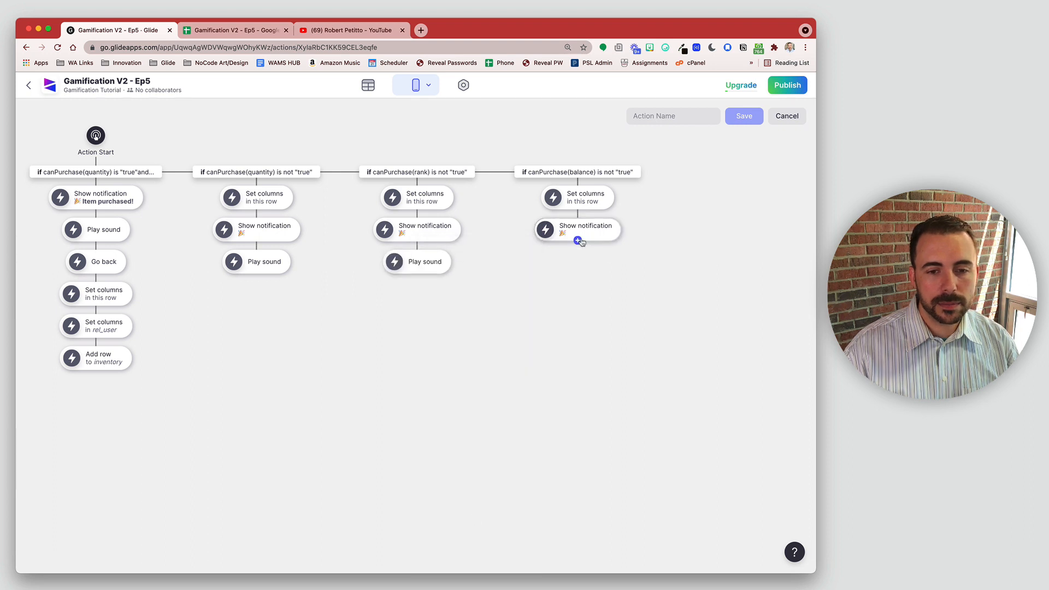
pyautogui.click(577, 240)
pyautogui.scroll(-8, 622, 390)
pyautogui.click(625, 522)
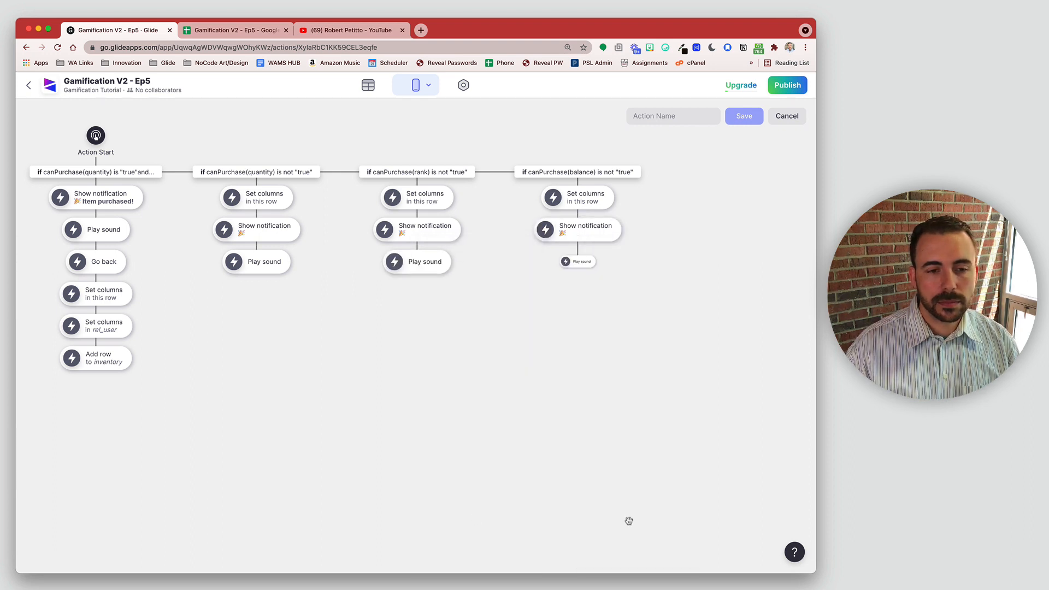
# Reorder the quantity, rank and balance failure branches so that Set columns comes last, after Play sound.
pyautogui.moveTo(258, 200); pyautogui.dragTo(257, 261)
pyautogui.moveTo(424, 199); pyautogui.dragTo(436, 275)
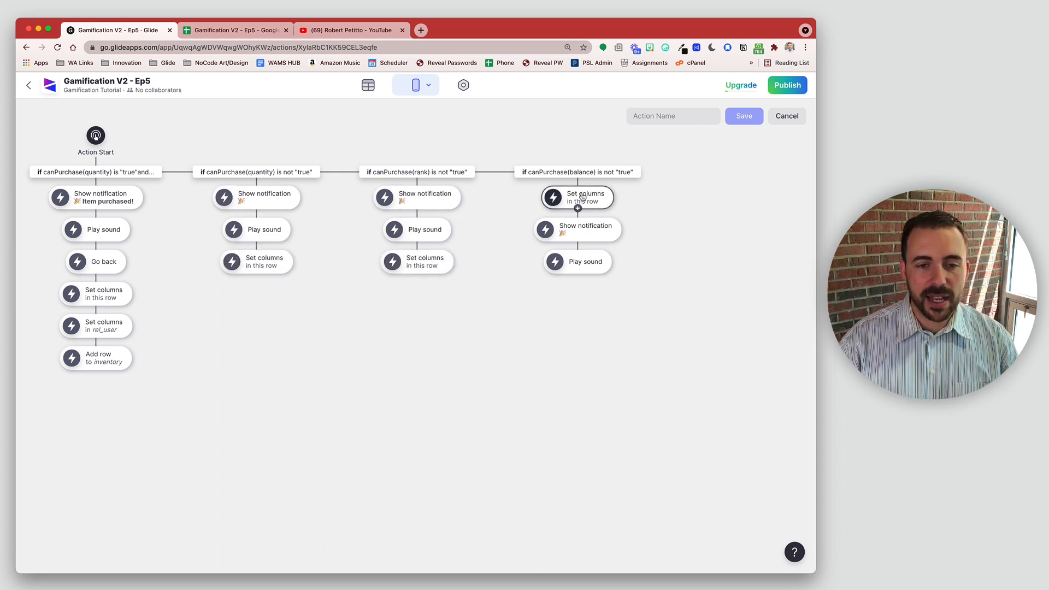
pyautogui.moveTo(576, 202); pyautogui.dragTo(594, 277)
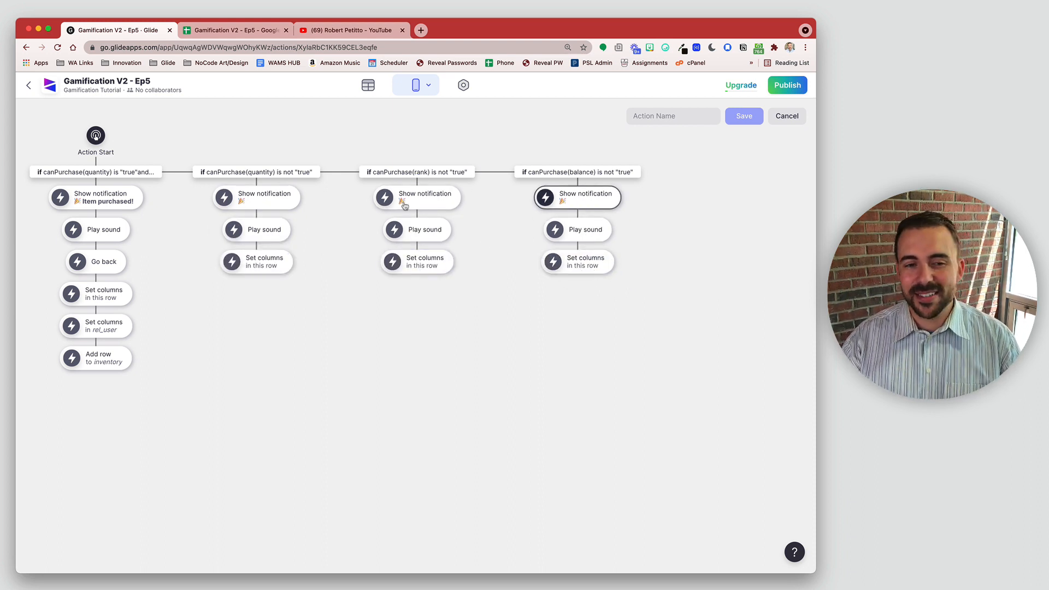
# Configure the quantity branch's notification with the Failure icon and the message "No items remaining. Check back soon!".
pyautogui.click(273, 202)
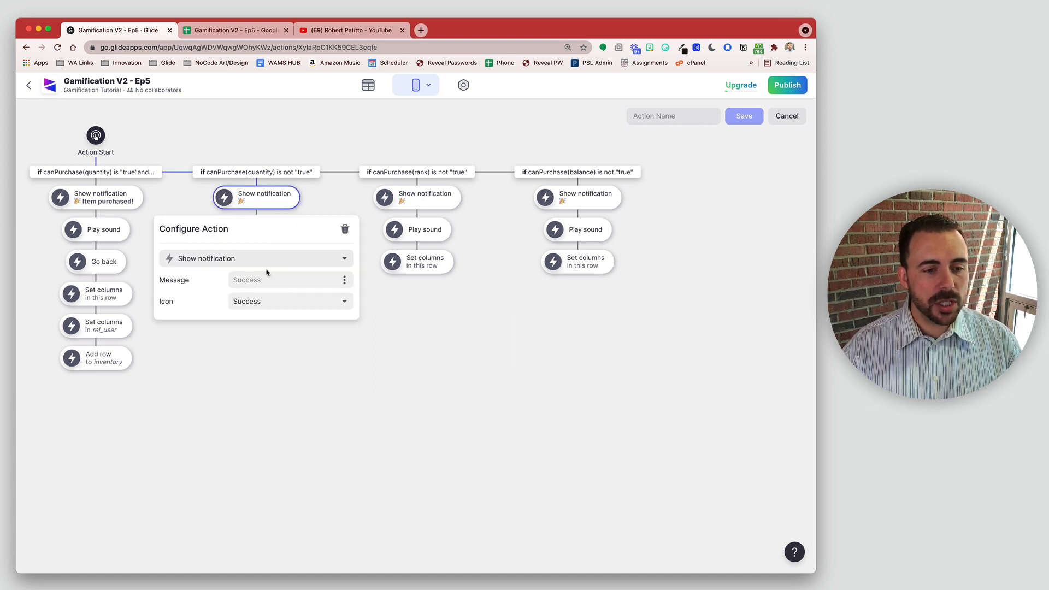
pyautogui.click(259, 301)
pyautogui.click(273, 341)
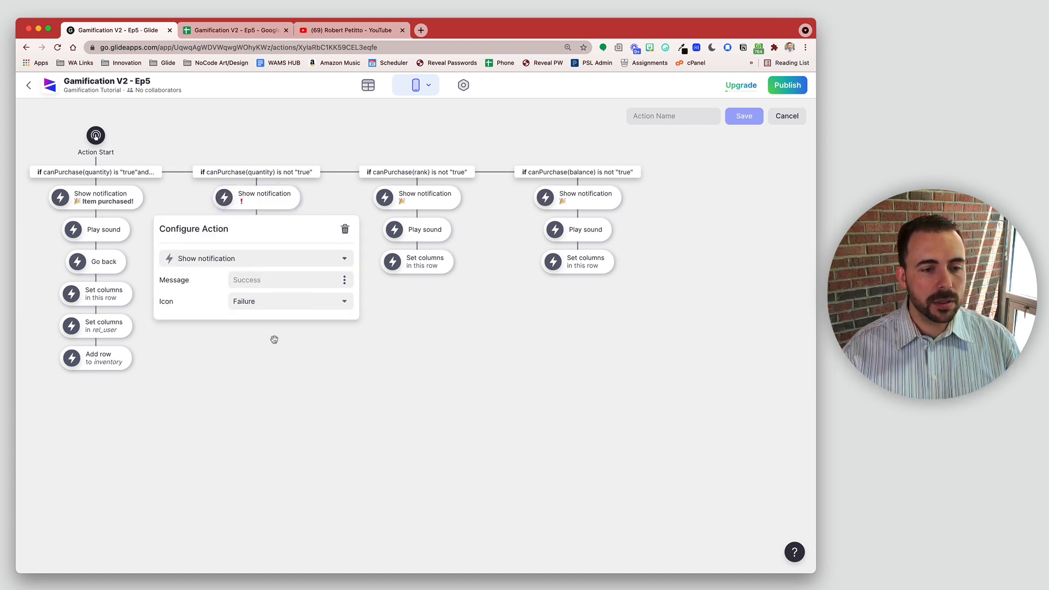
pyautogui.click(264, 281)
pyautogui.write('No items rem')
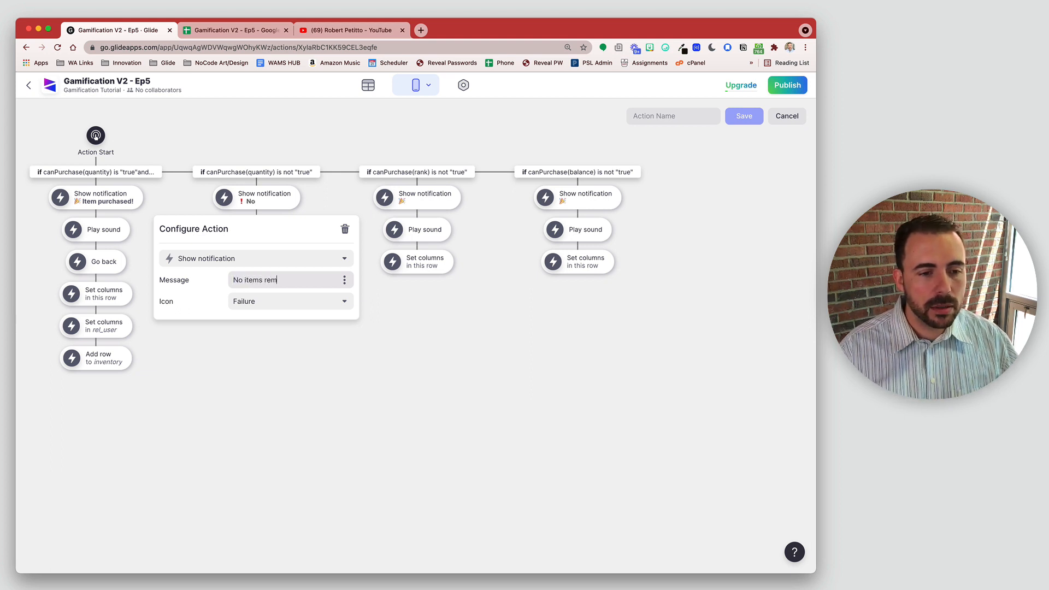
pyautogui.write('aining. Check b')
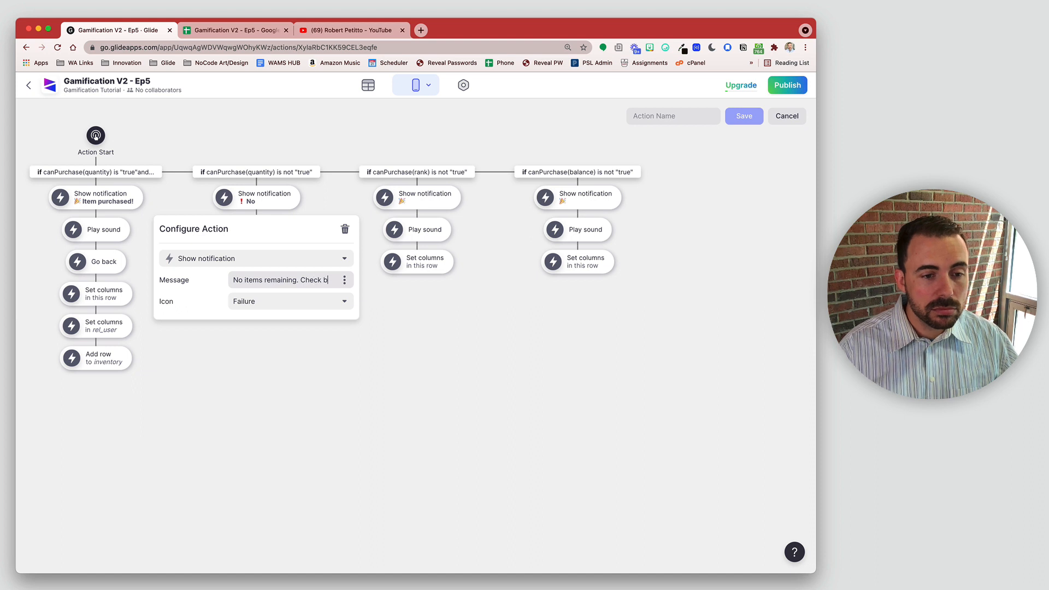
pyautogui.write('ack soon!')
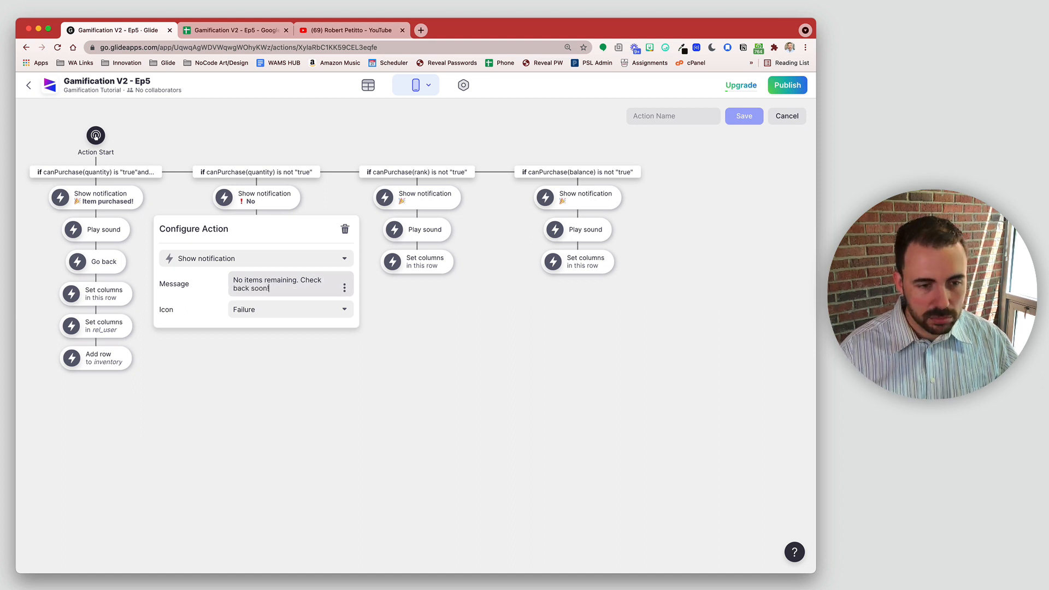
pyautogui.click(436, 392)
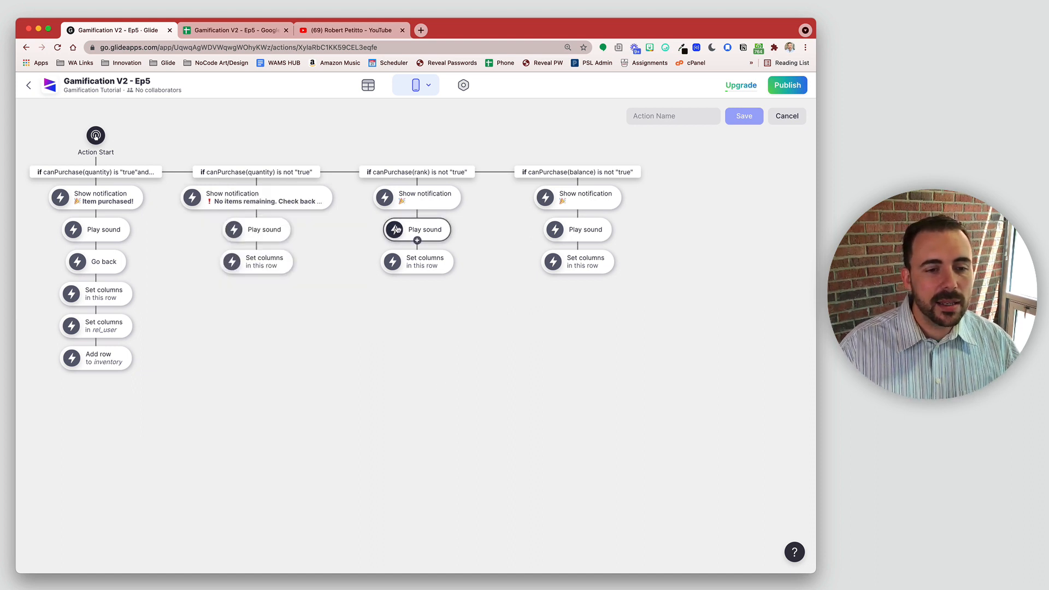
# Set the Play sound action to Hint in each of the quantity, rank and balance failure branches.
pyautogui.click(257, 232)
pyautogui.click(282, 313)
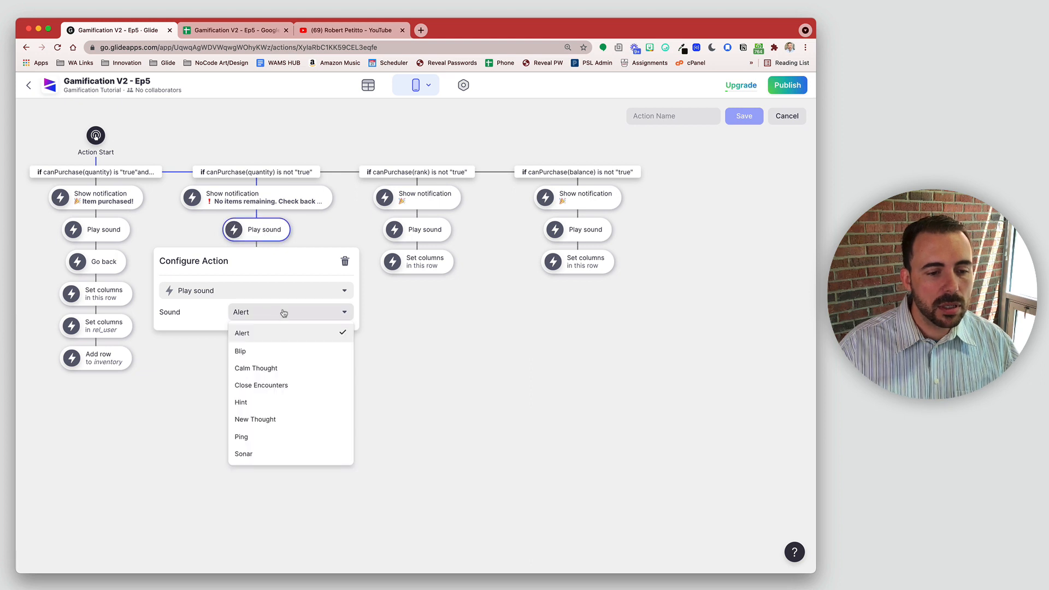
pyautogui.click(242, 401)
pyautogui.click(465, 380)
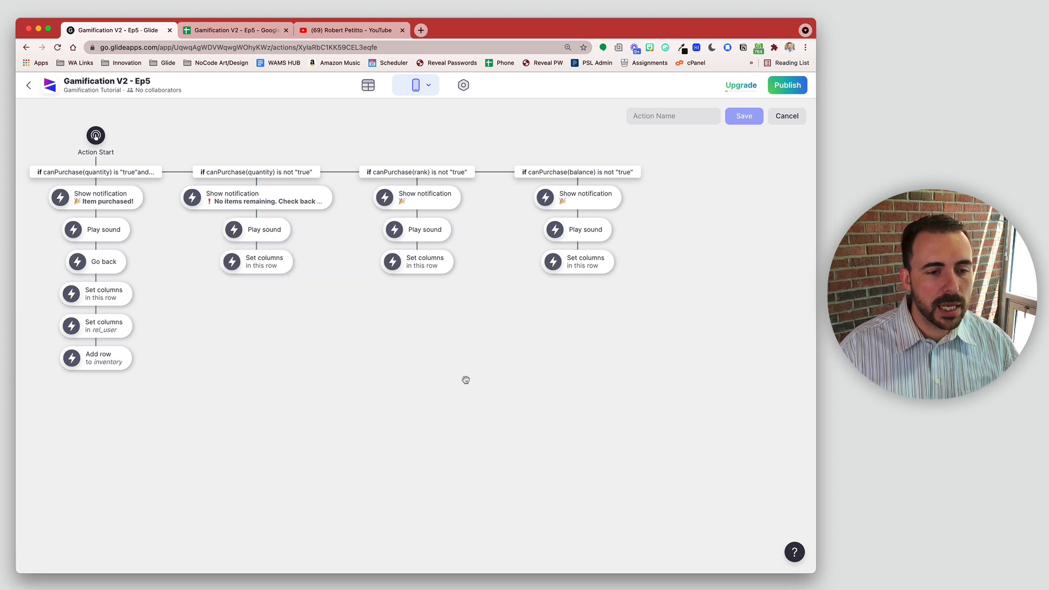
pyautogui.click(419, 232)
pyautogui.click(429, 316)
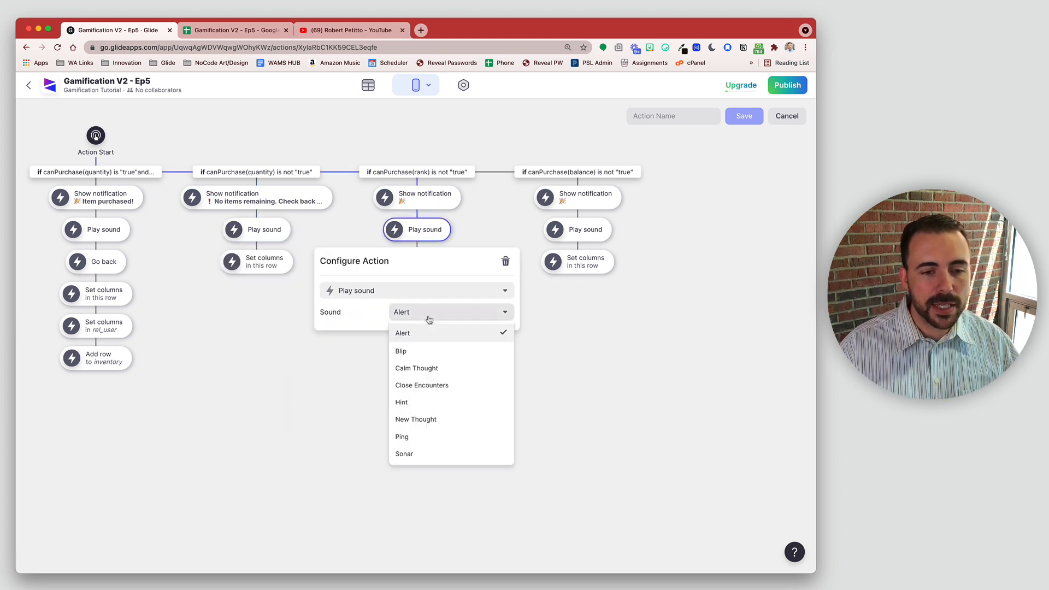
pyautogui.click(430, 404)
pyautogui.click(580, 229)
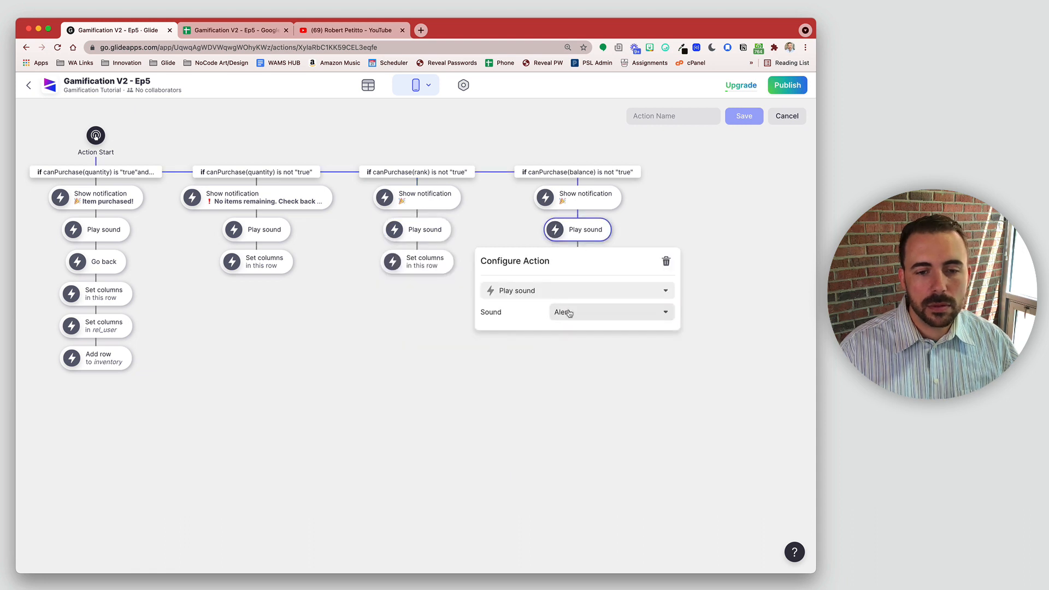
pyautogui.click(568, 314)
pyautogui.click(579, 403)
pyautogui.click(405, 344)
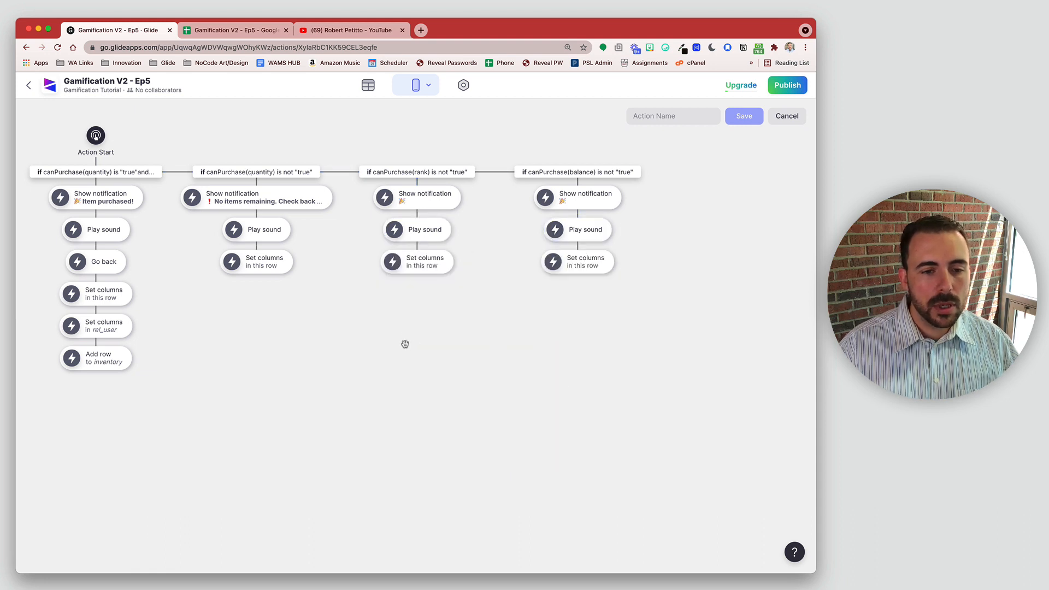
# Configure the rank branch's notification with the message "Not enough rank!" and the Failure icon.
pyautogui.click(444, 203)
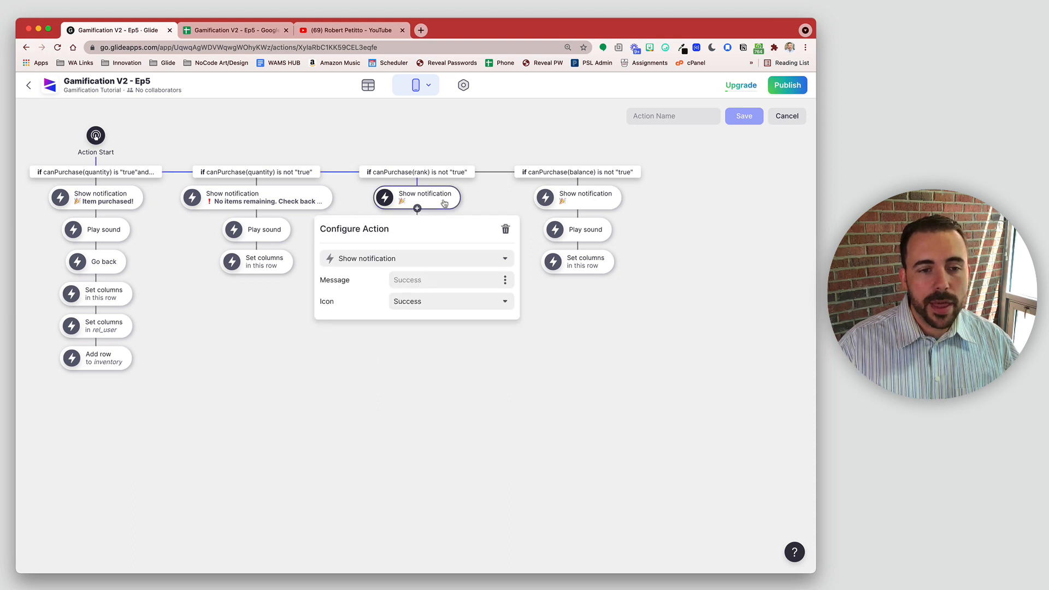
pyautogui.click(430, 279)
pyautogui.write('Not enough rank!')
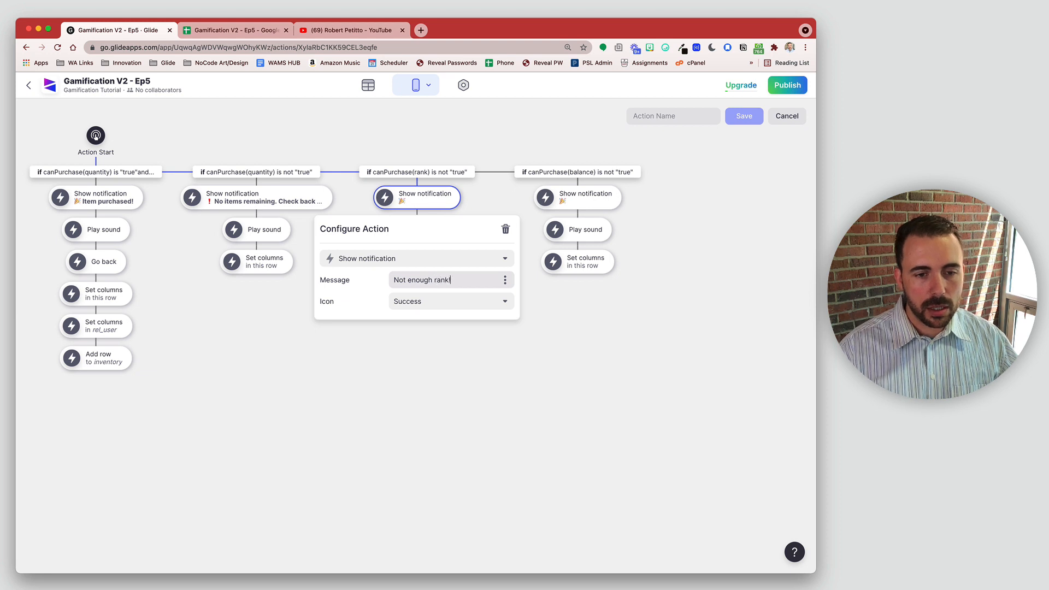
pyautogui.click(447, 303)
pyautogui.click(451, 343)
pyautogui.click(592, 329)
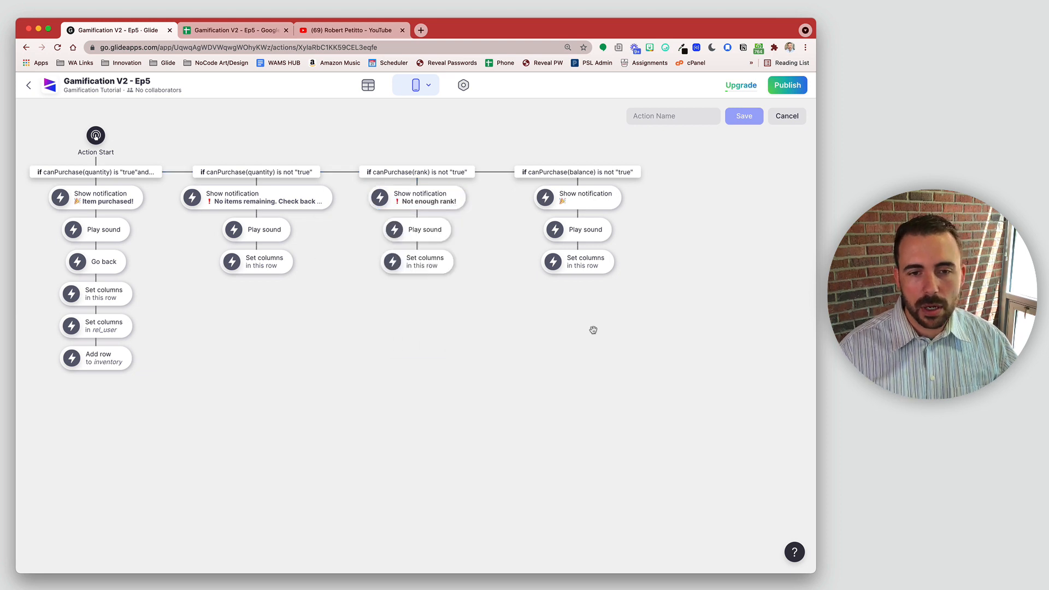
# Configure the balance branch's notification with the message "Not enough gold!" and the Failure icon.
pyautogui.click(600, 195)
pyautogui.write('Not ')
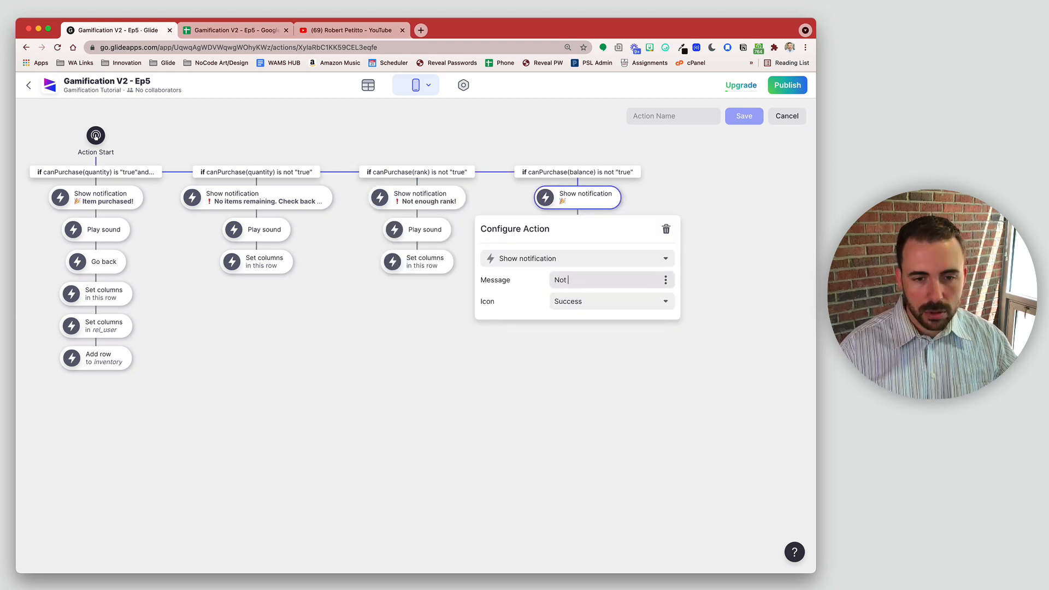
pyautogui.write('enough gold')
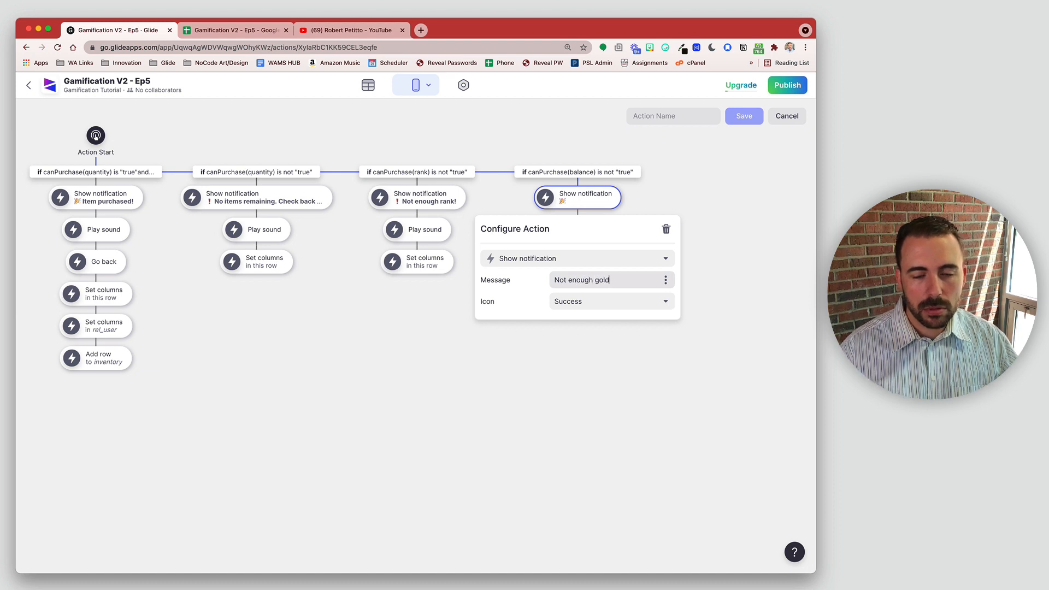
pyautogui.write('!')
pyautogui.click(578, 302)
pyautogui.click(585, 342)
pyautogui.click(530, 388)
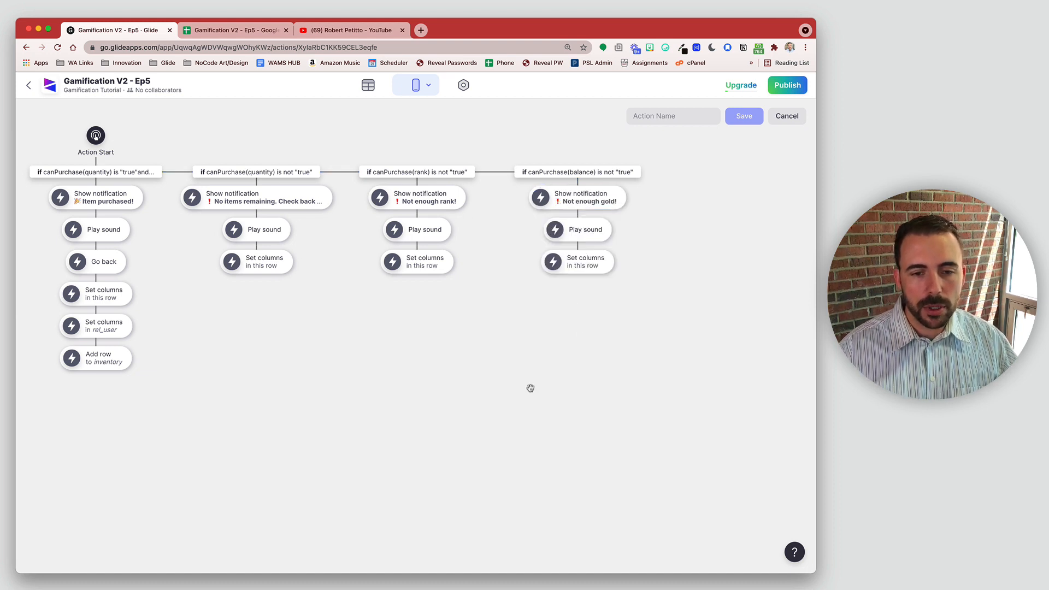
# Name the custom action Purchase and save it.
pyautogui.click(680, 121)
pyautogui.write('Purchase')
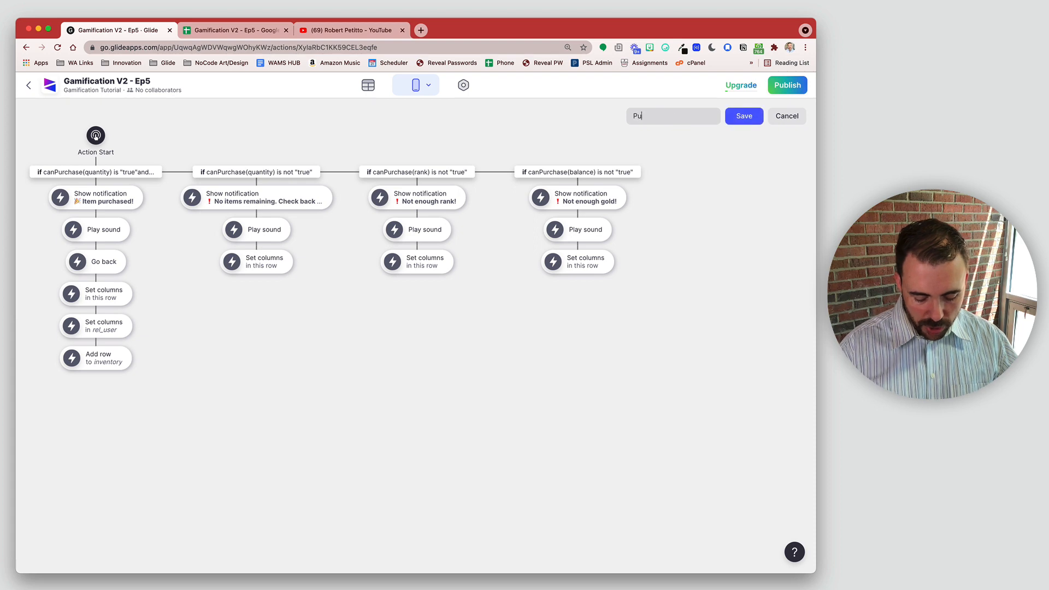
pyautogui.click(745, 116)
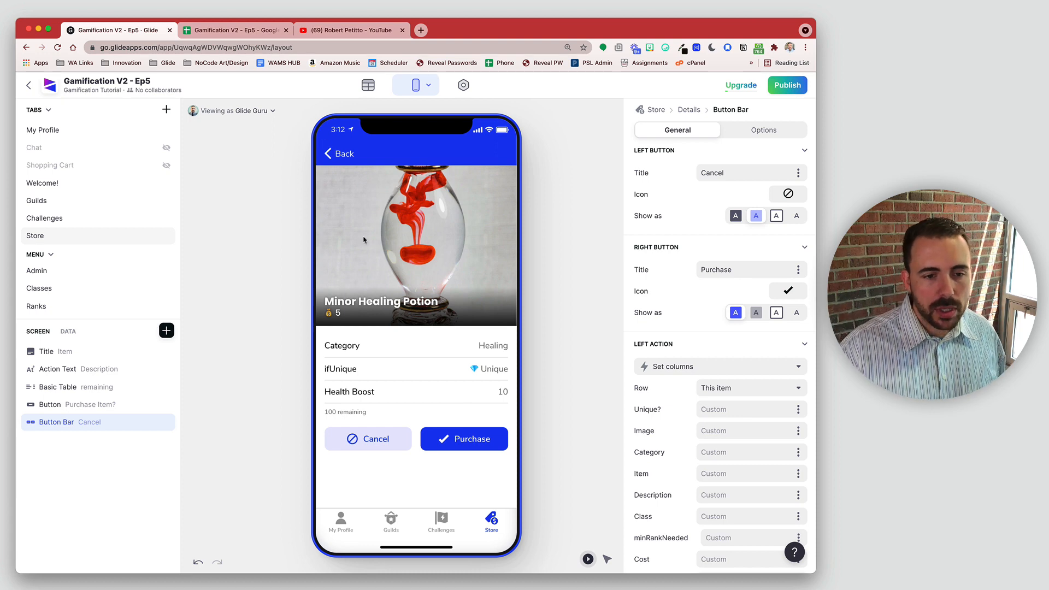
# Test the purchase action in the app preview by buying the Minor Healing Potion from the store, and reopen the item.
pyautogui.click(343, 154)
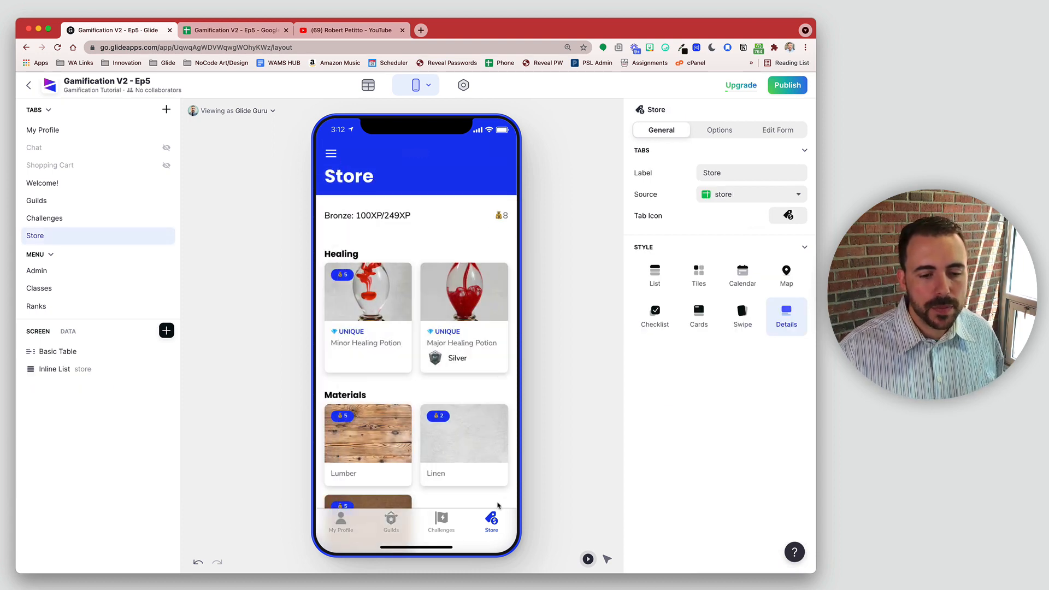
pyautogui.click(354, 300)
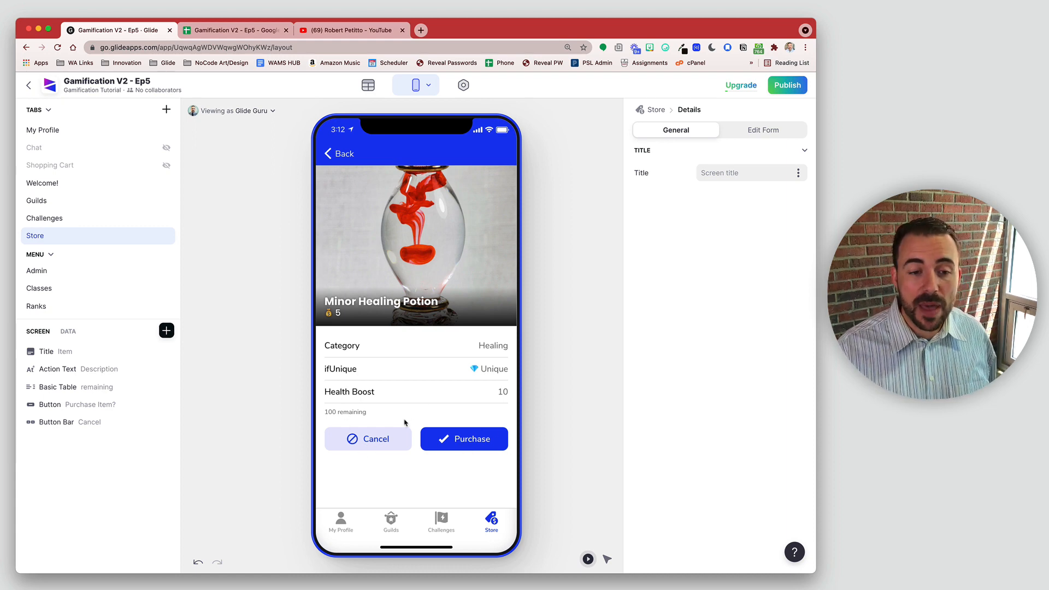
pyautogui.click(476, 441)
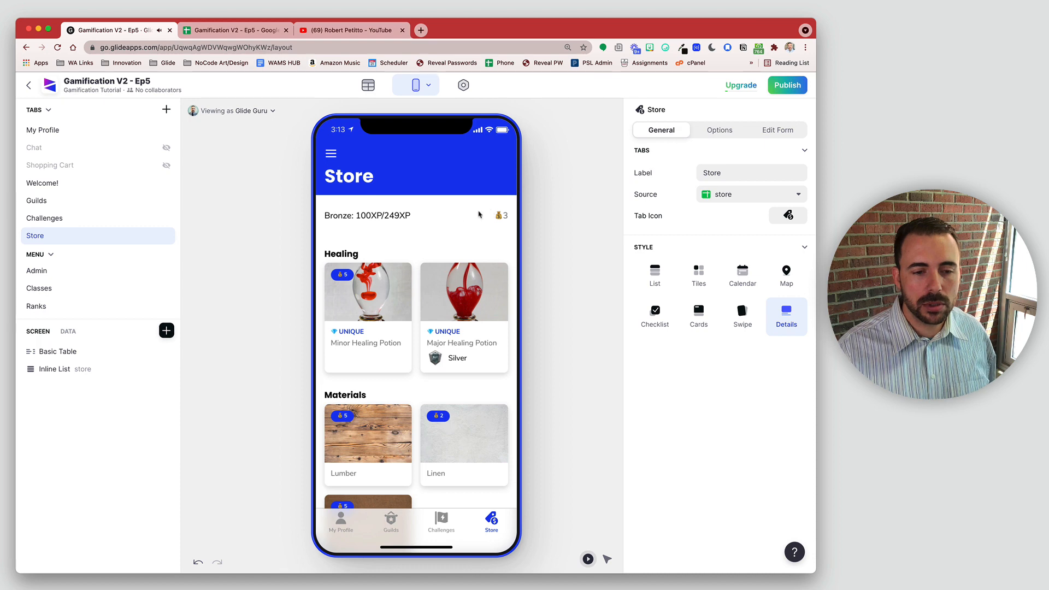
pyautogui.click(379, 283)
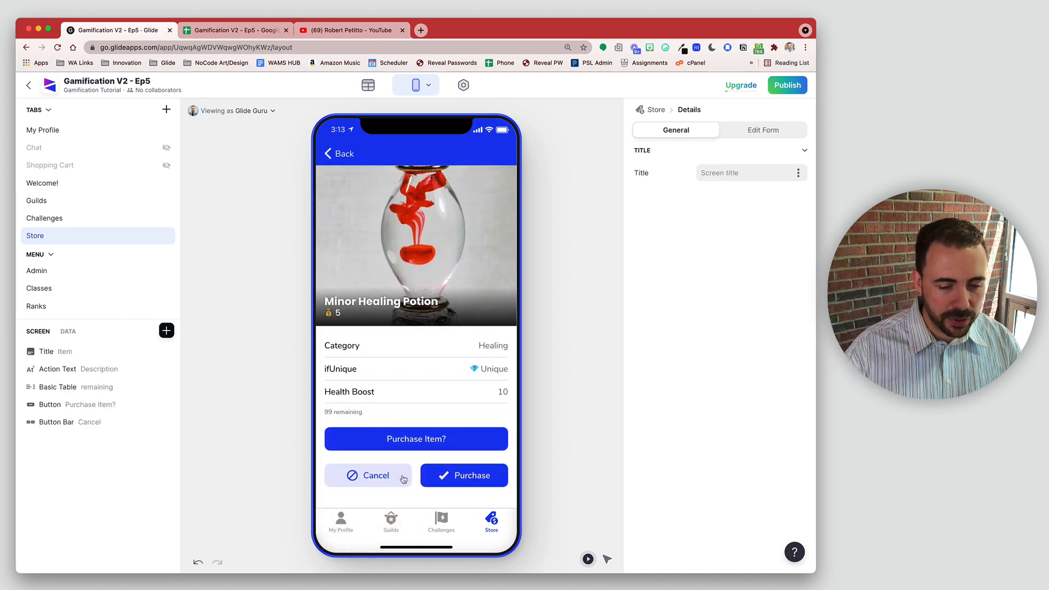
# Set the Cancel and Purchase button bar's visibility condition so that it shows only when areYouSure is true.
pyautogui.click(382, 478)
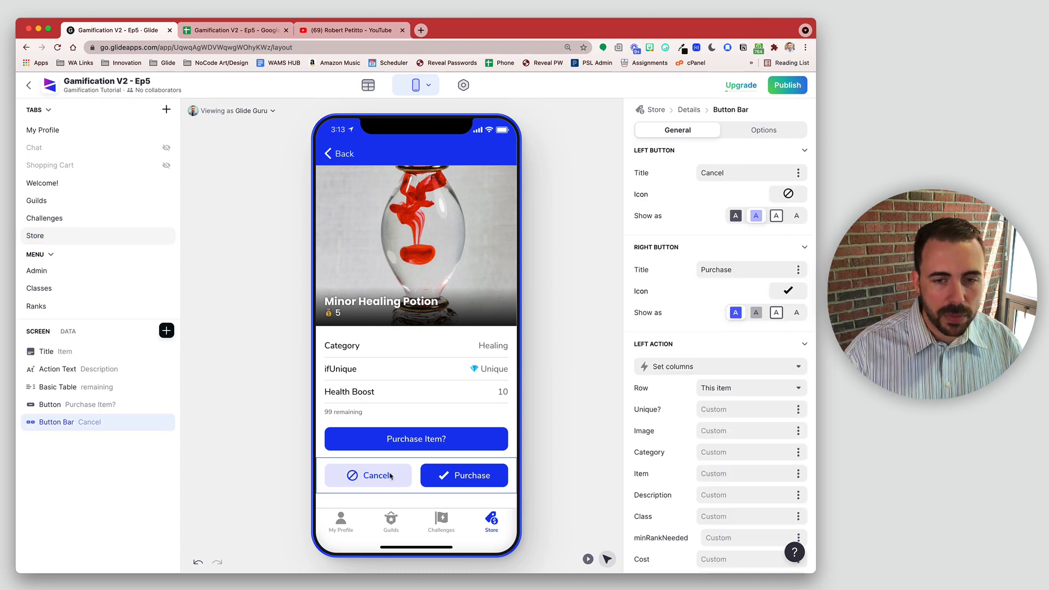
pyautogui.click(762, 129)
pyautogui.click(664, 187)
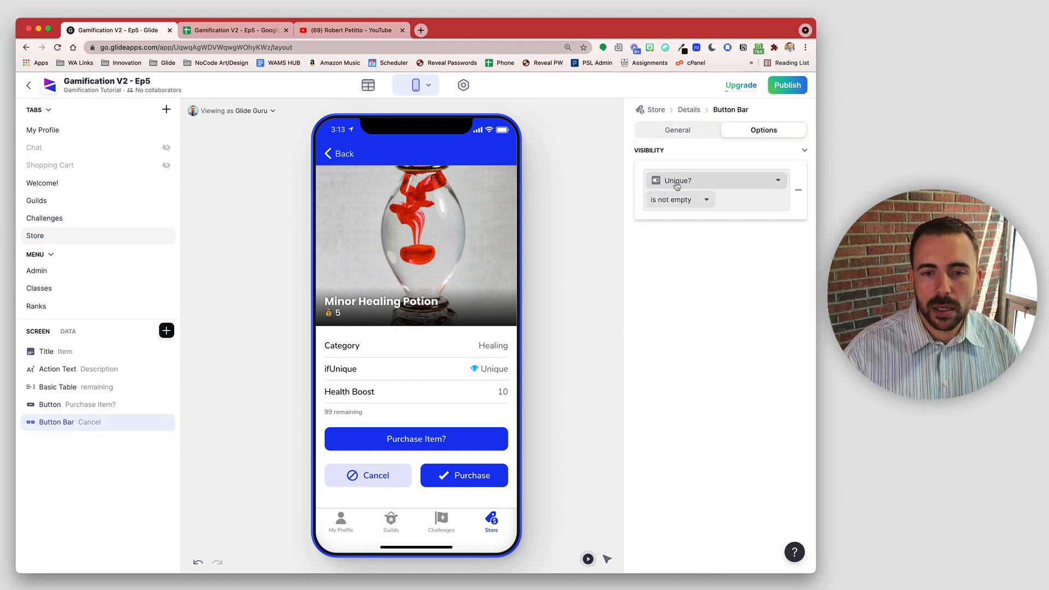
pyautogui.click(680, 181)
pyautogui.scroll(-5, 699, 319)
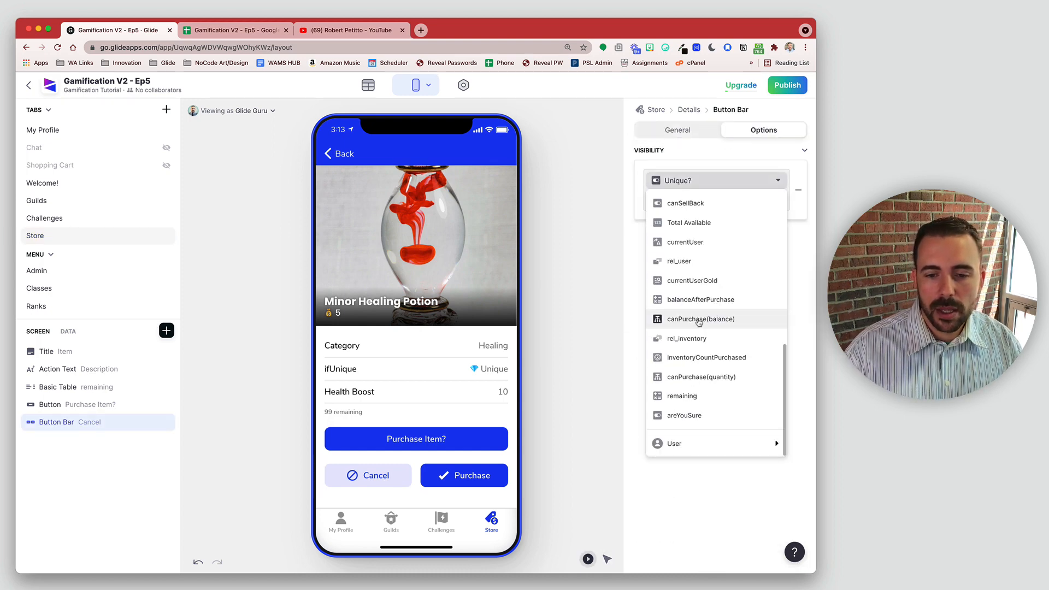
pyautogui.click(704, 417)
pyautogui.click(680, 201)
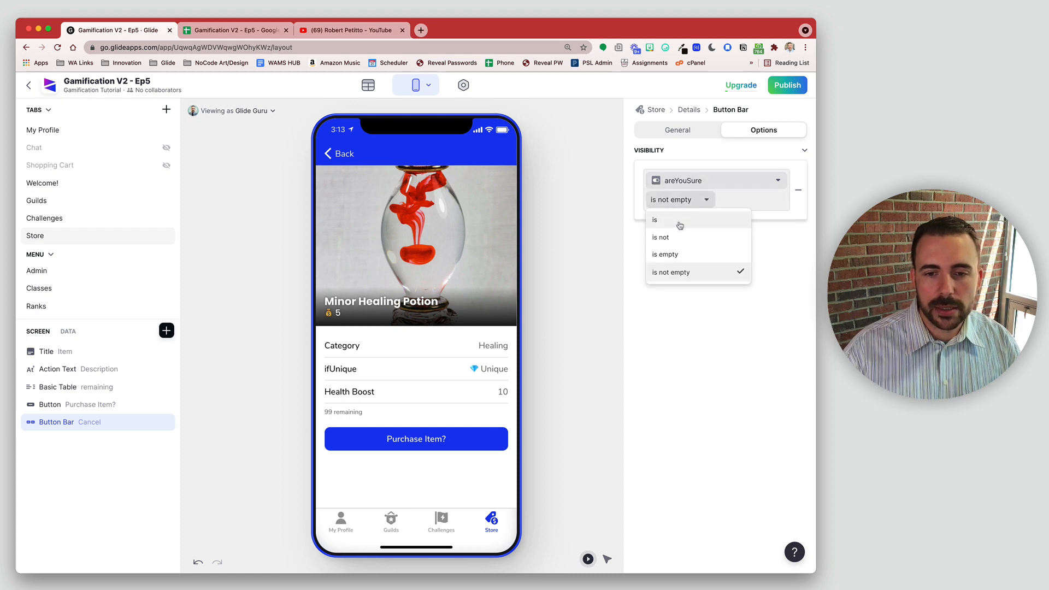
pyautogui.click(661, 219)
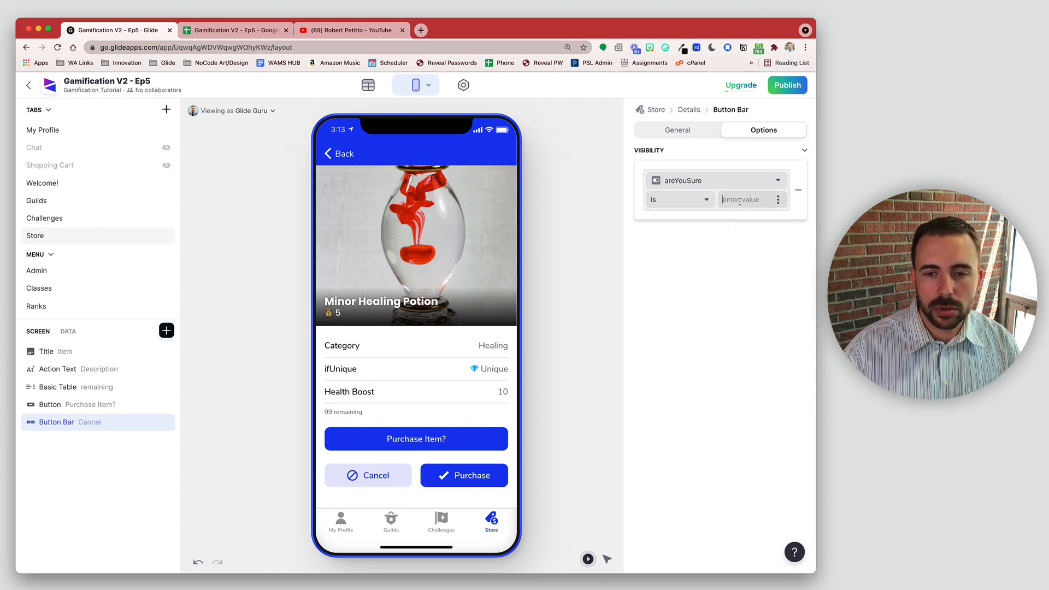
pyautogui.click(737, 200)
pyautogui.write('true')
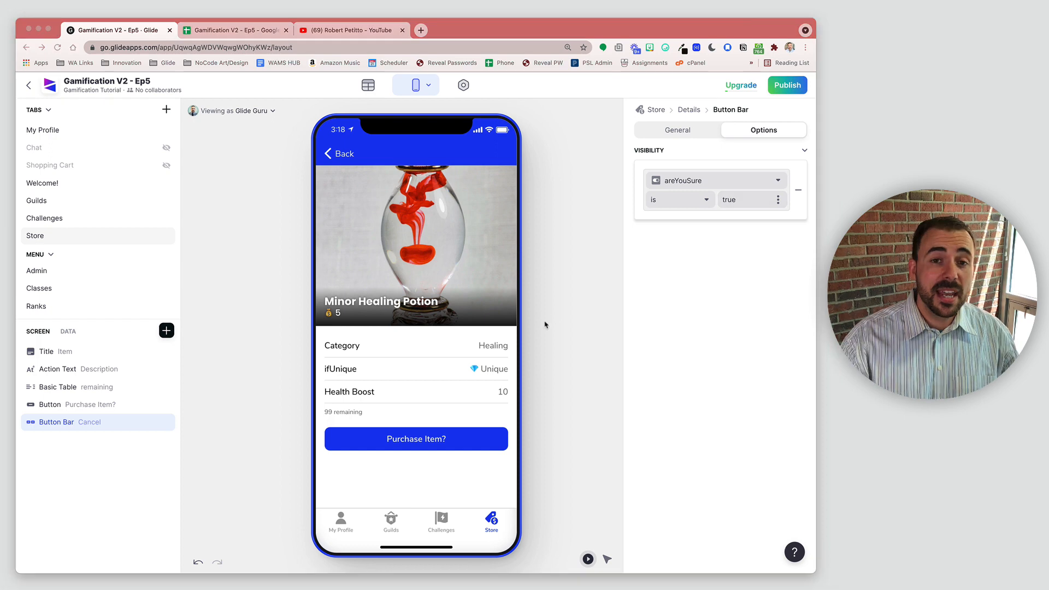
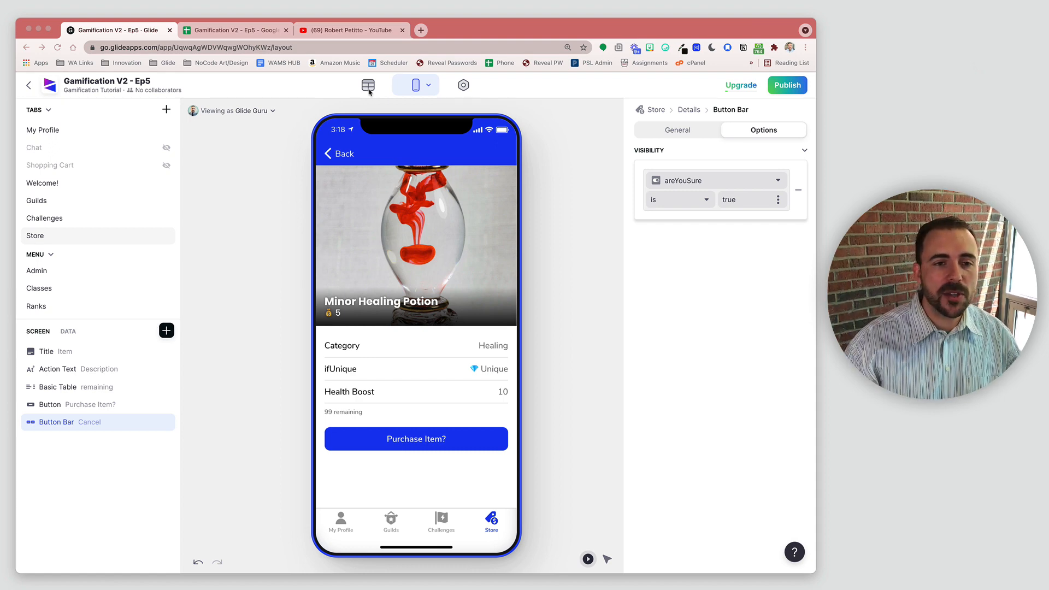
# Add a column named rel_inventory to the users data table and make it a Relation column.
pyautogui.click(368, 87)
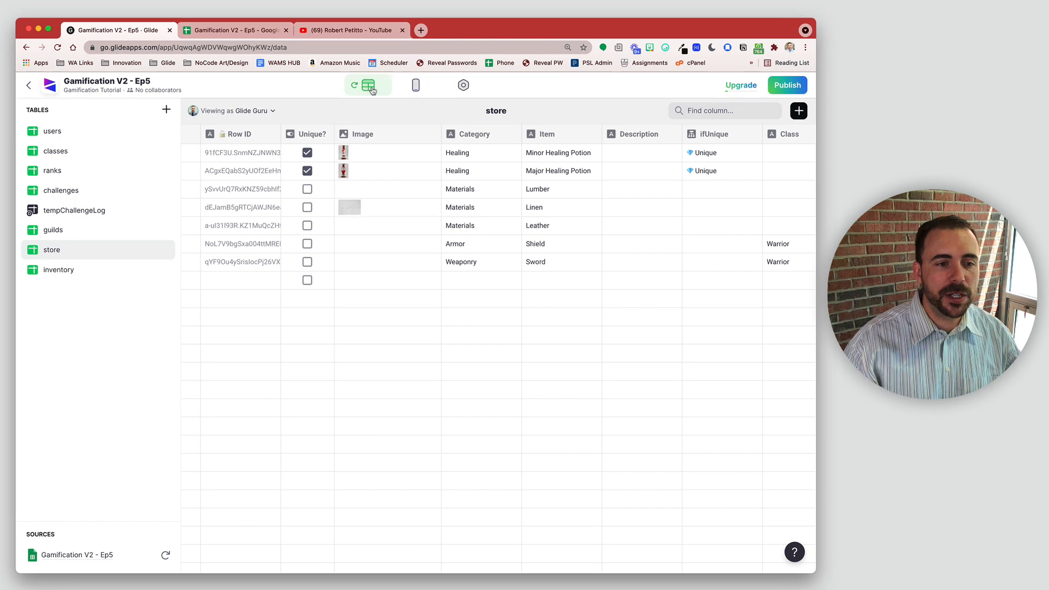
pyautogui.click(56, 134)
pyautogui.hscroll(8, 534, 179)
pyautogui.hscroll(5, 535, 179)
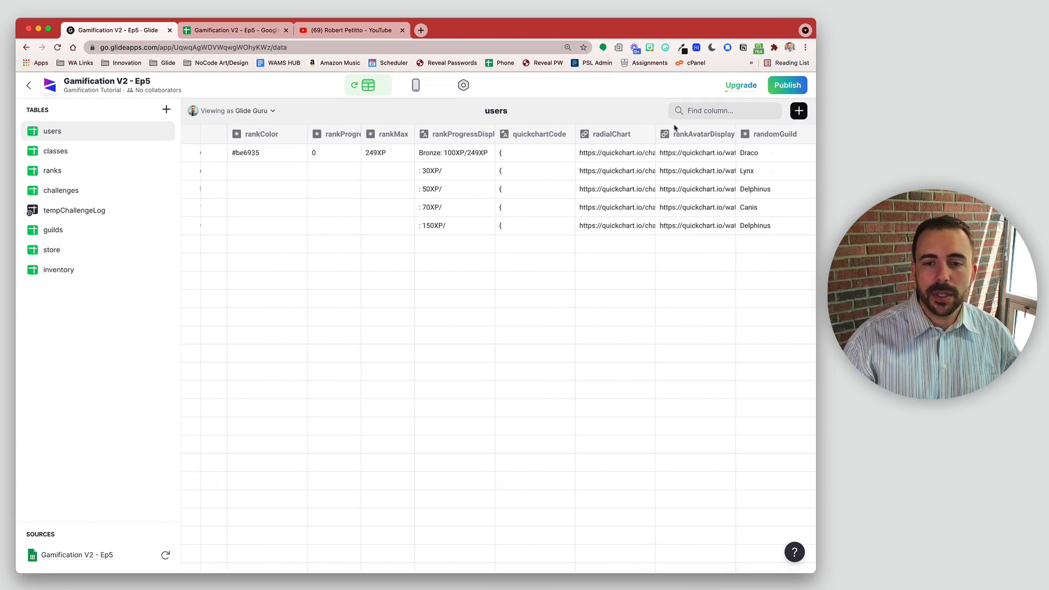
pyautogui.click(798, 110)
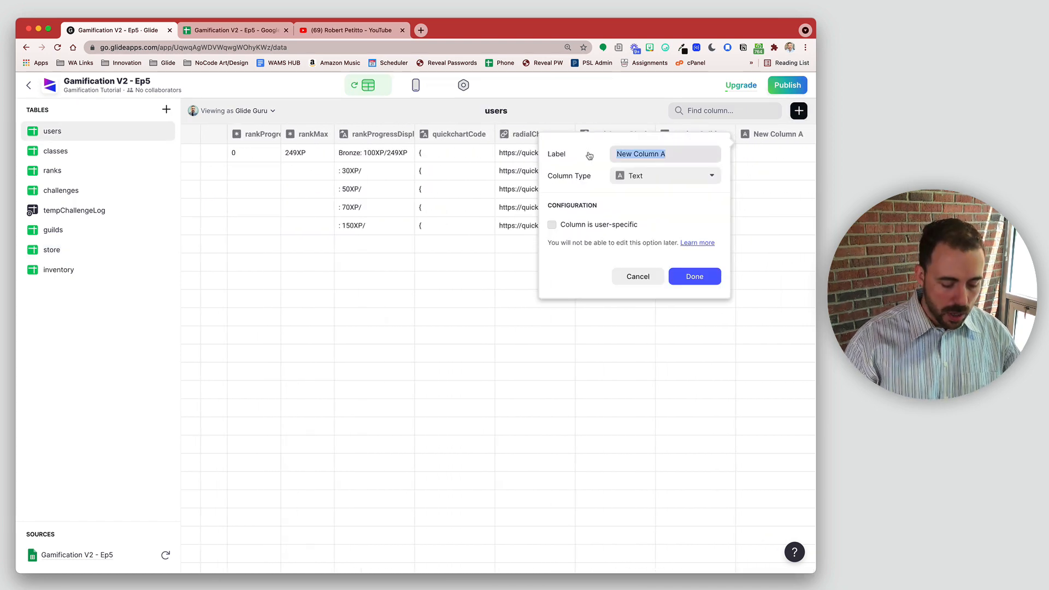
pyautogui.write('rel_')
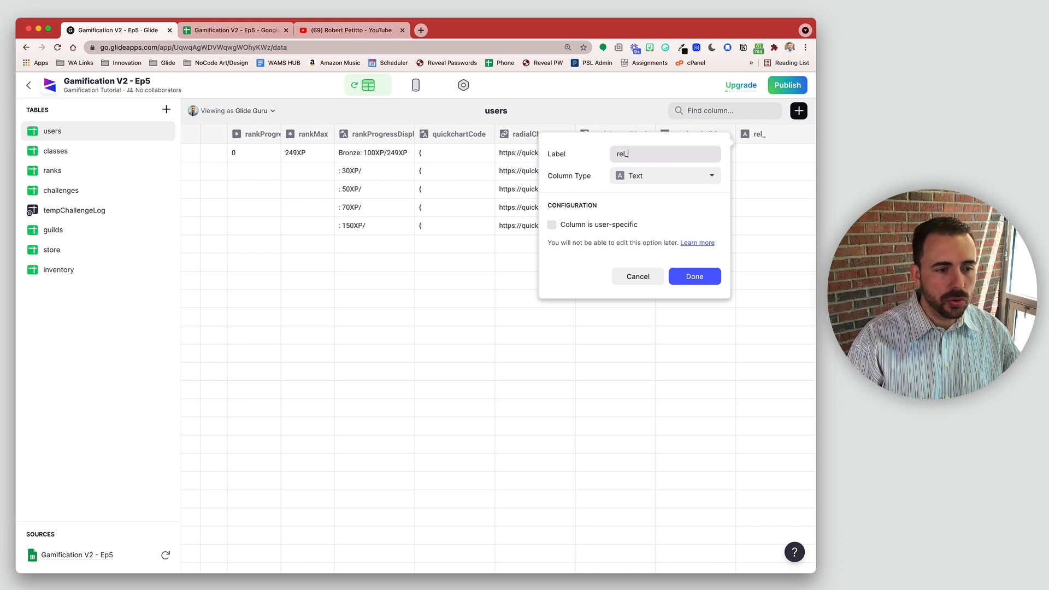
pyautogui.write('inventory')
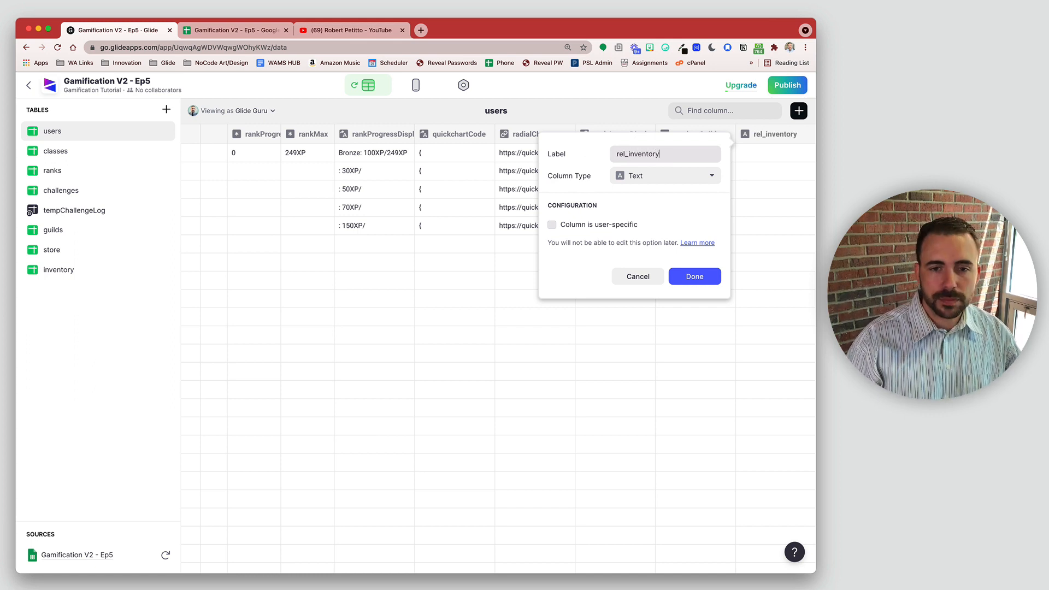
pyautogui.click(663, 180)
pyautogui.click(653, 218)
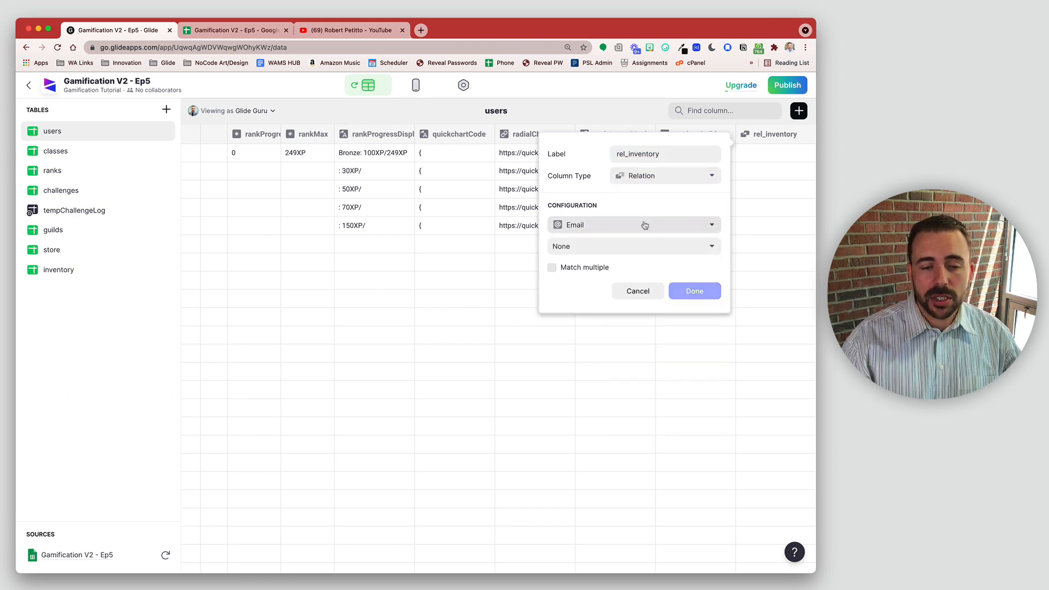
# Configure the relation to match Email with User Email in the inventory table, with multiple matches allowed, and save the column.
pyautogui.click(604, 267)
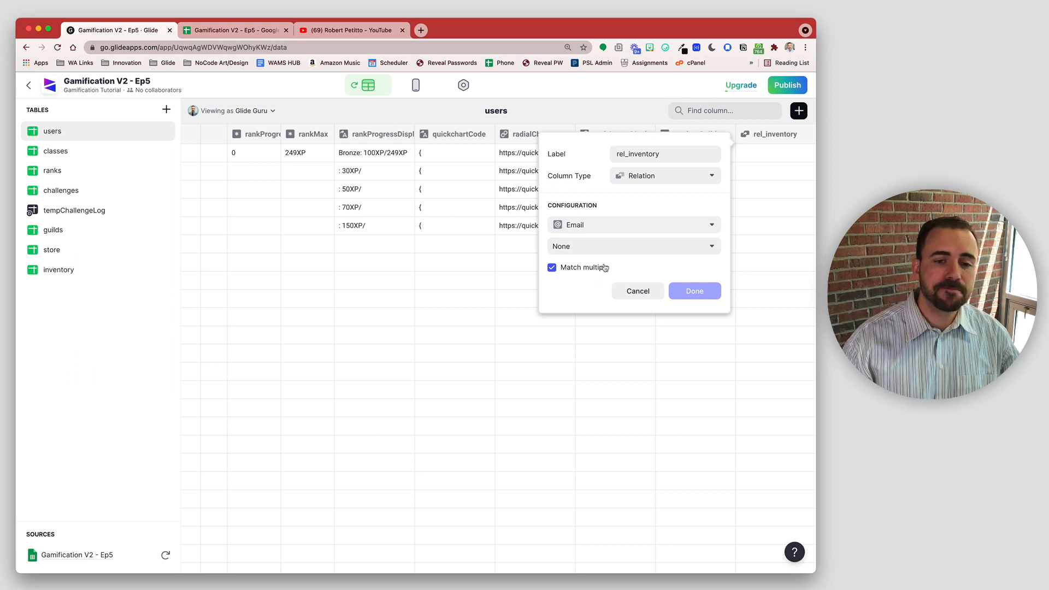
pyautogui.click(597, 250)
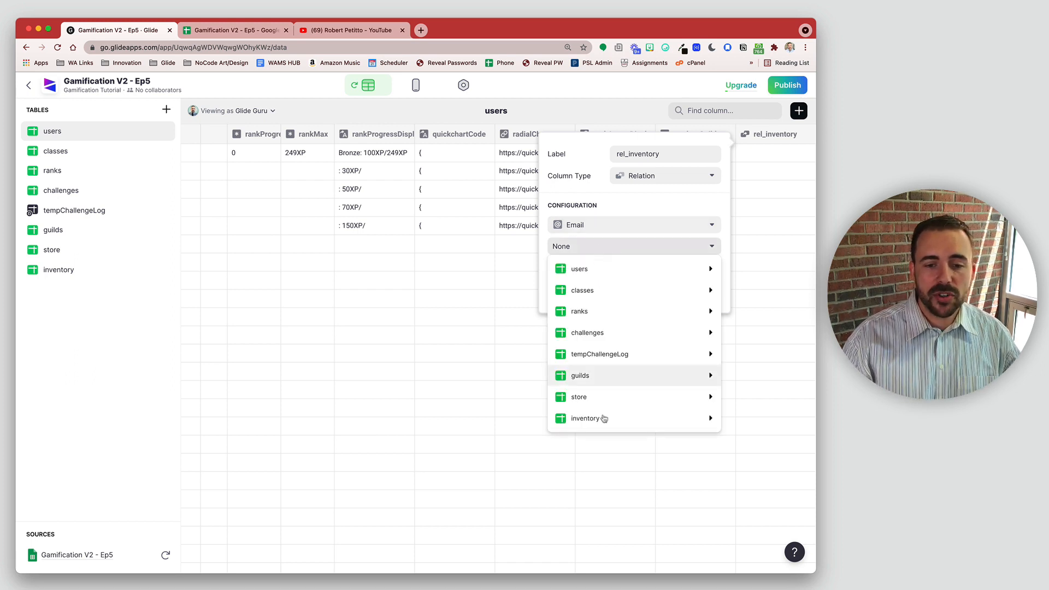
pyautogui.moveTo(603, 418)
pyautogui.click(434, 436)
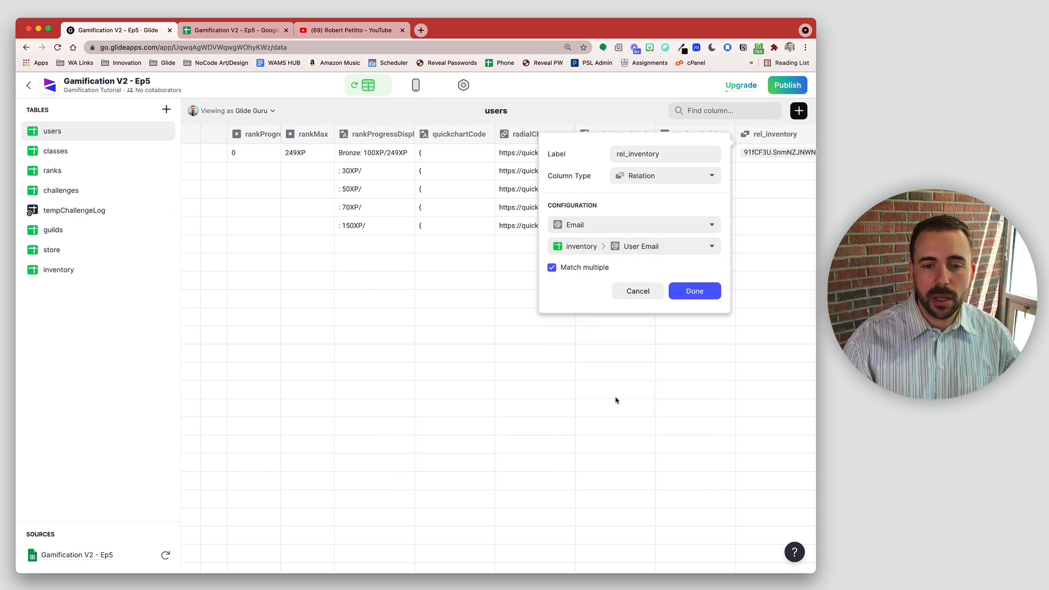
pyautogui.click(692, 291)
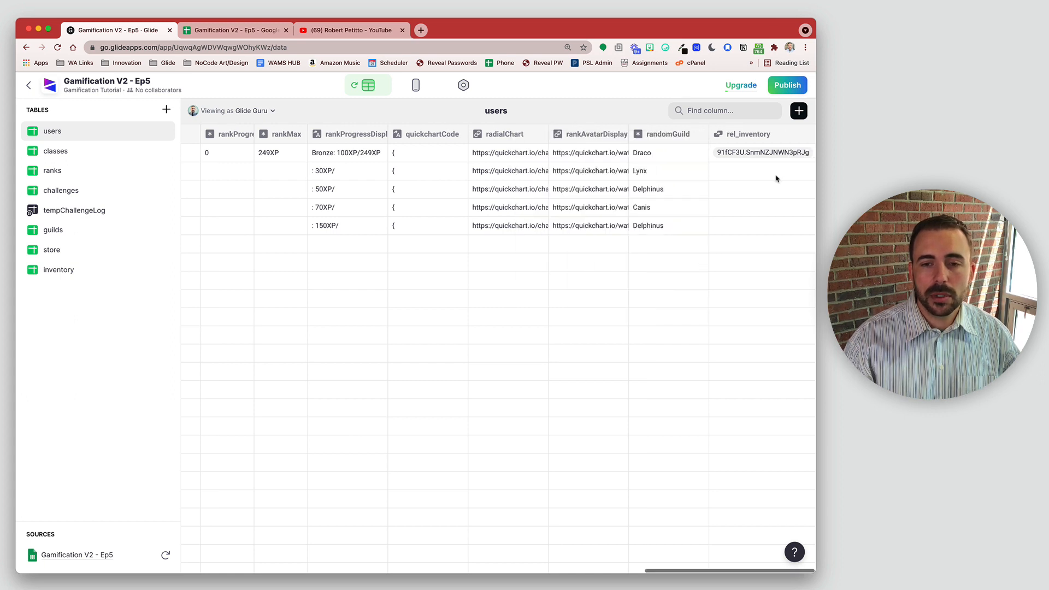
# Add a Rollup column named inventoryCount to the users table, based on the Row ID of rel_inventory.
pyautogui.click(798, 111)
pyautogui.moveTo(665, 154); pyautogui.dragTo(600, 149)
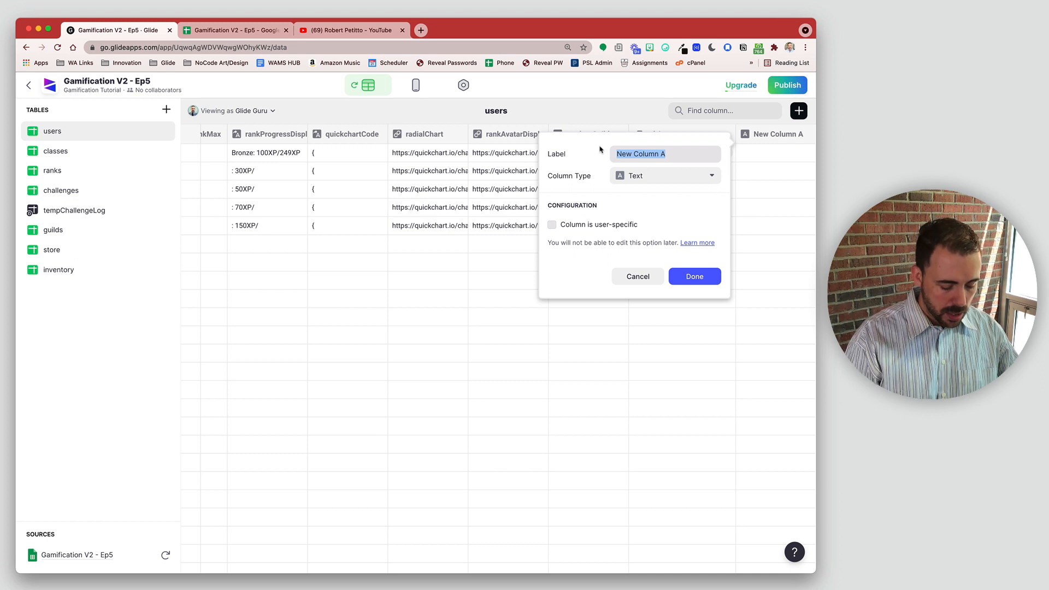
pyautogui.write('inventoru')
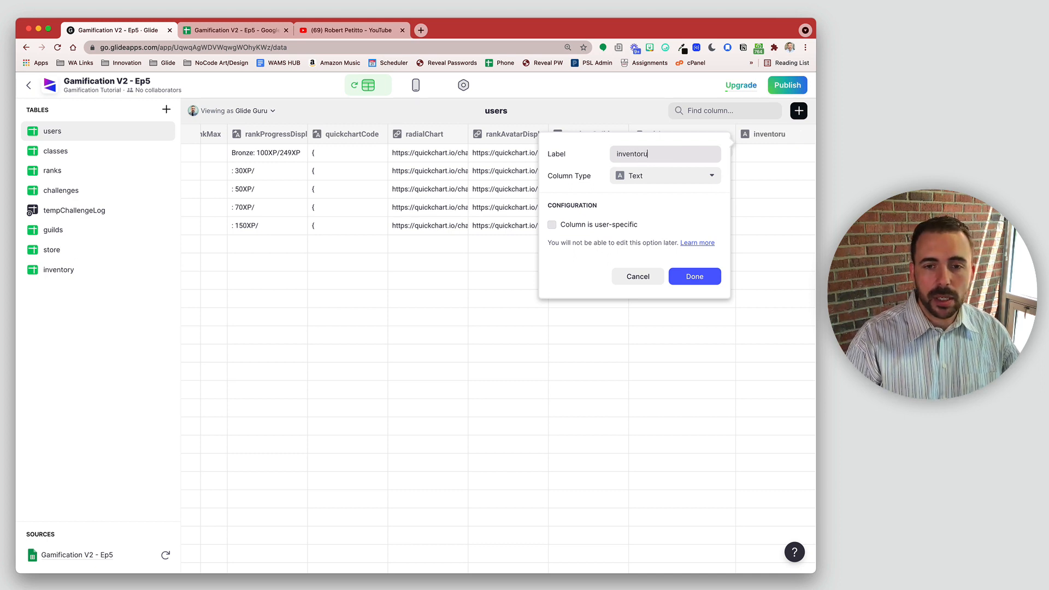
pyautogui.press('BackSpace')
pyautogui.write('yCount')
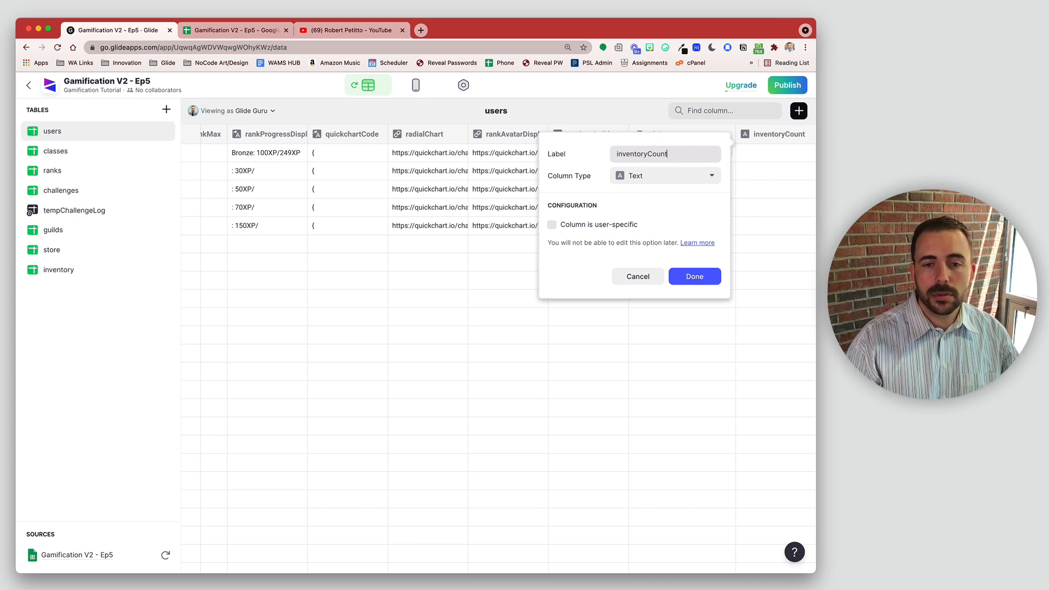
pyautogui.click(650, 181)
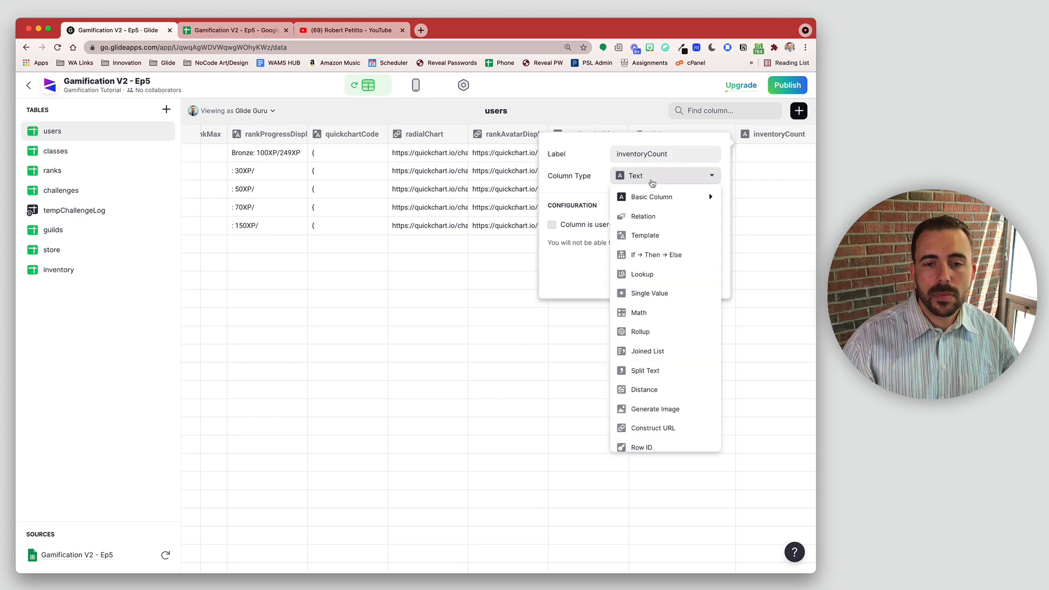
pyautogui.moveTo(660, 202)
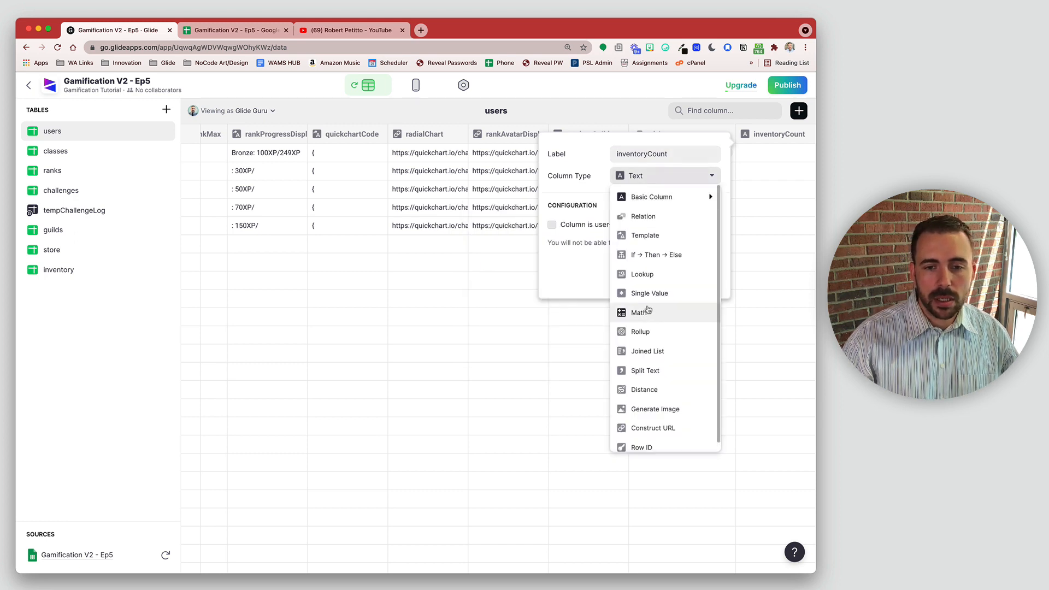
pyautogui.click(644, 332)
pyautogui.click(597, 226)
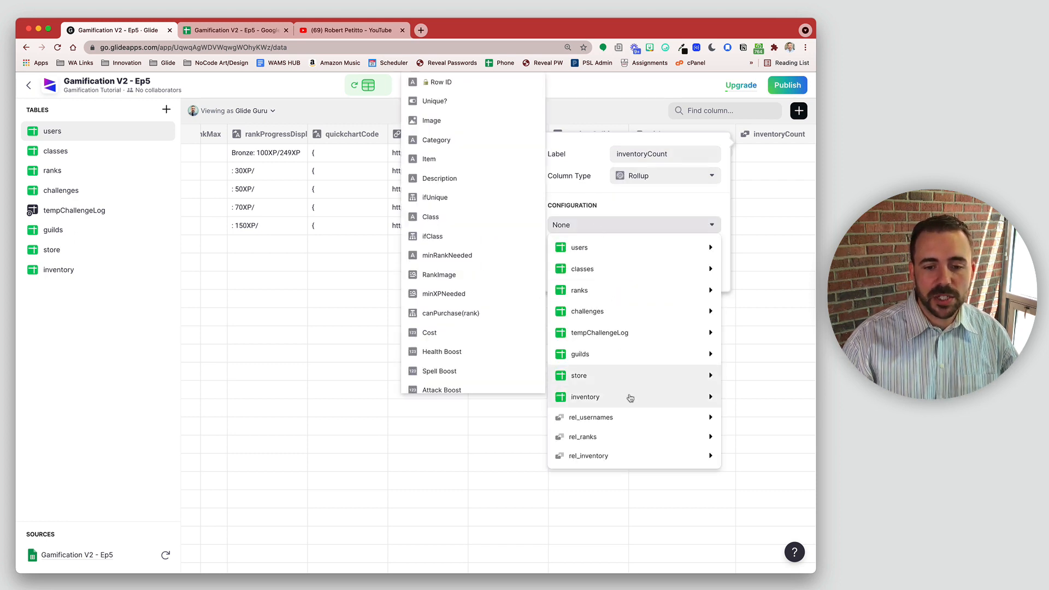
pyautogui.moveTo(625, 455)
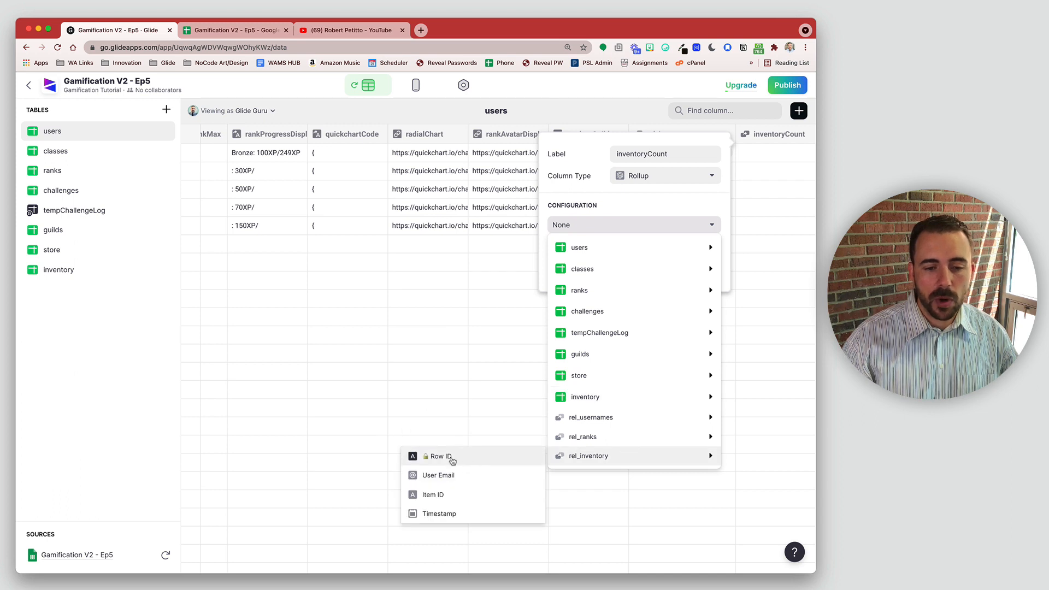
pyautogui.click(441, 456)
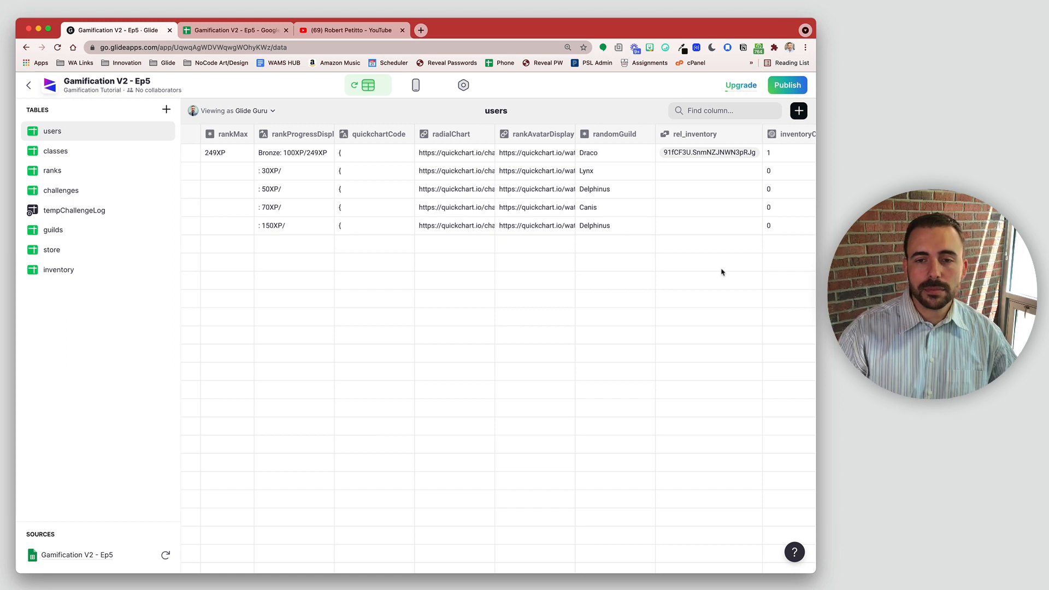
# Add a column named itemSlotsRemaining to the users table and make it a Math column.
pyautogui.click(799, 110)
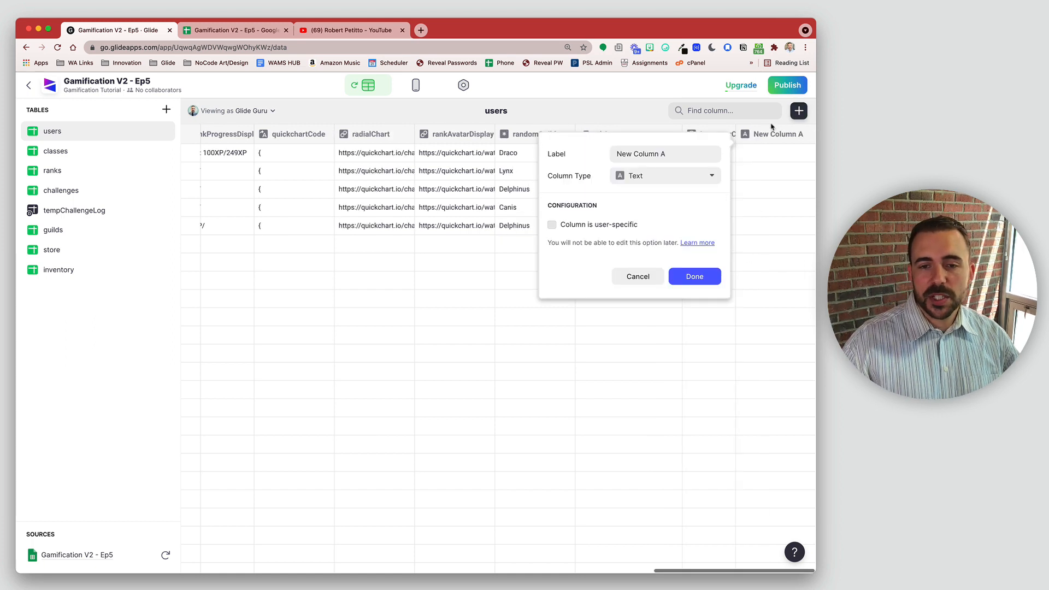
pyautogui.moveTo(699, 152); pyautogui.dragTo(598, 151)
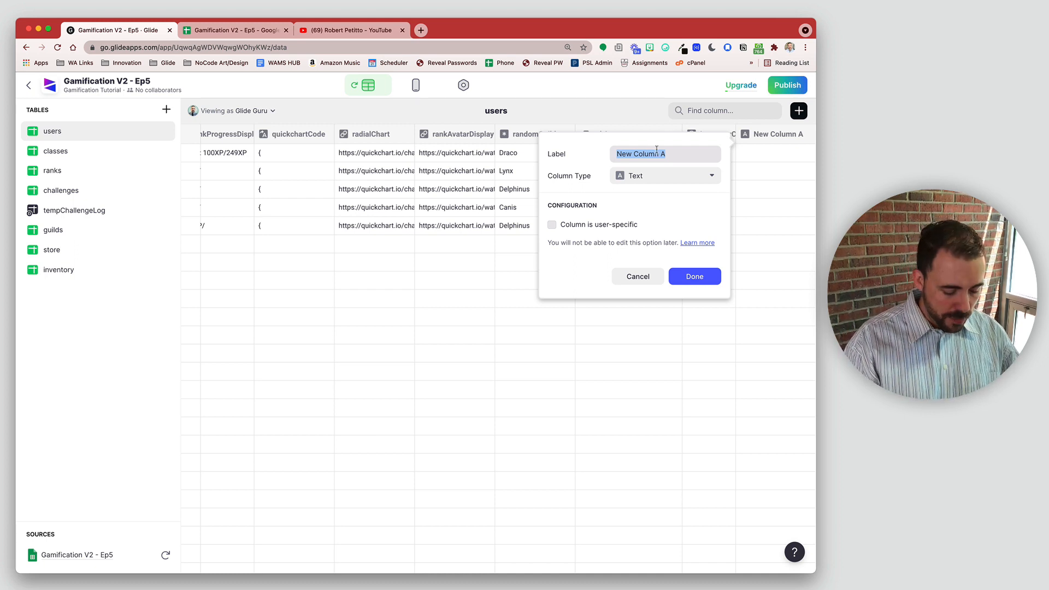
pyautogui.write('Rem')
pyautogui.press('BackSpace')
pyautogui.press('BackSpace')
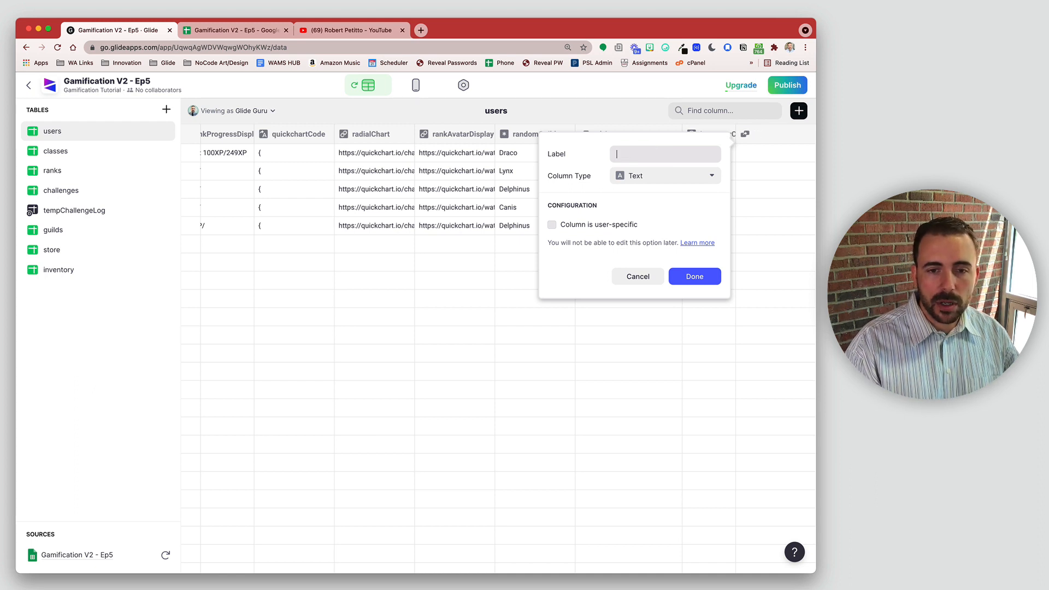
pyautogui.write('itemSlo')
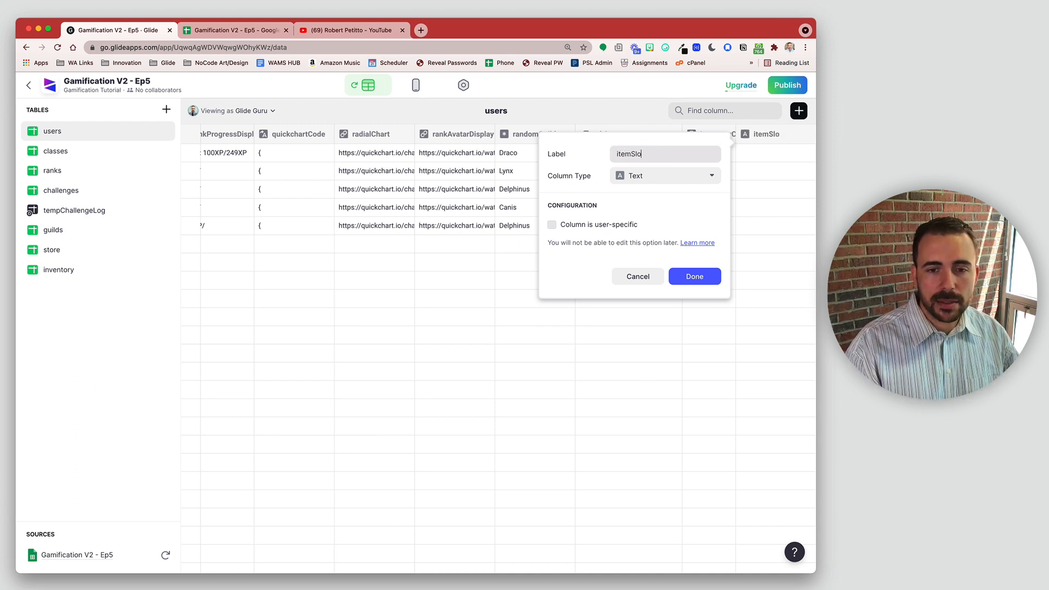
pyautogui.write('tsRE')
pyautogui.write('maining')
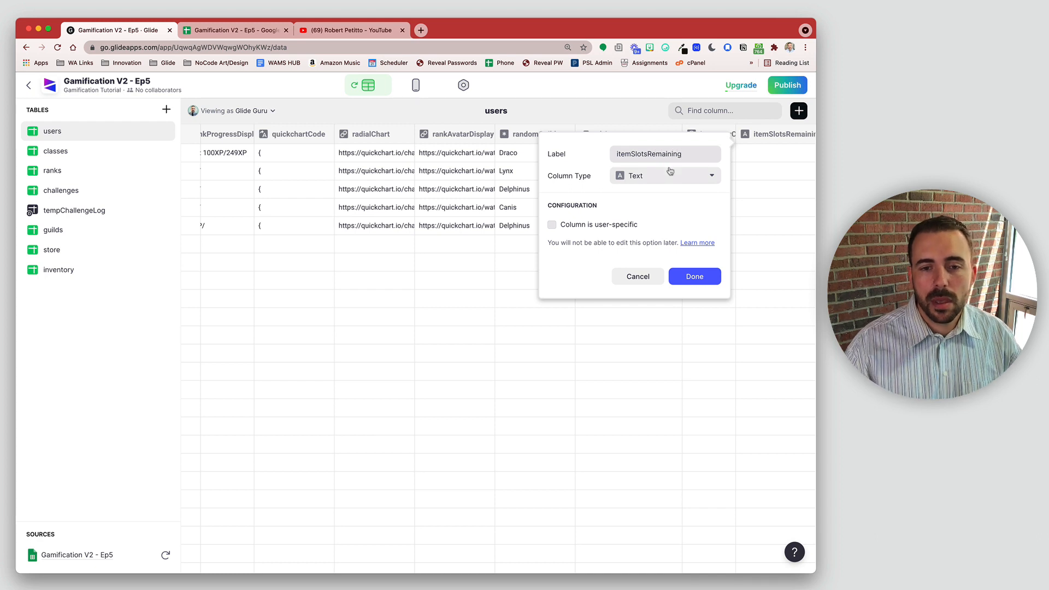
pyautogui.click(670, 173)
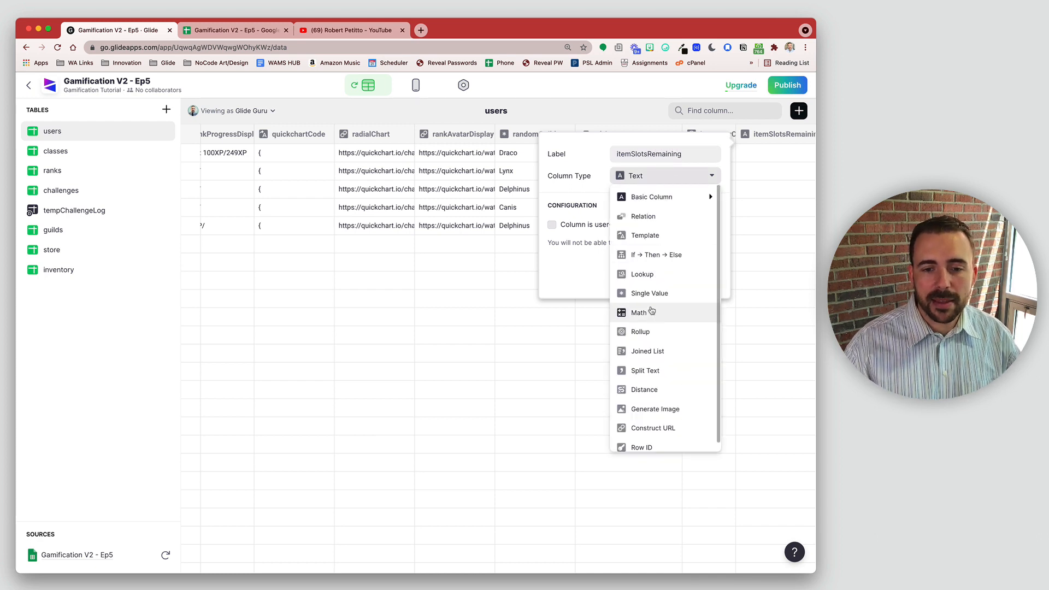
pyautogui.click(680, 311)
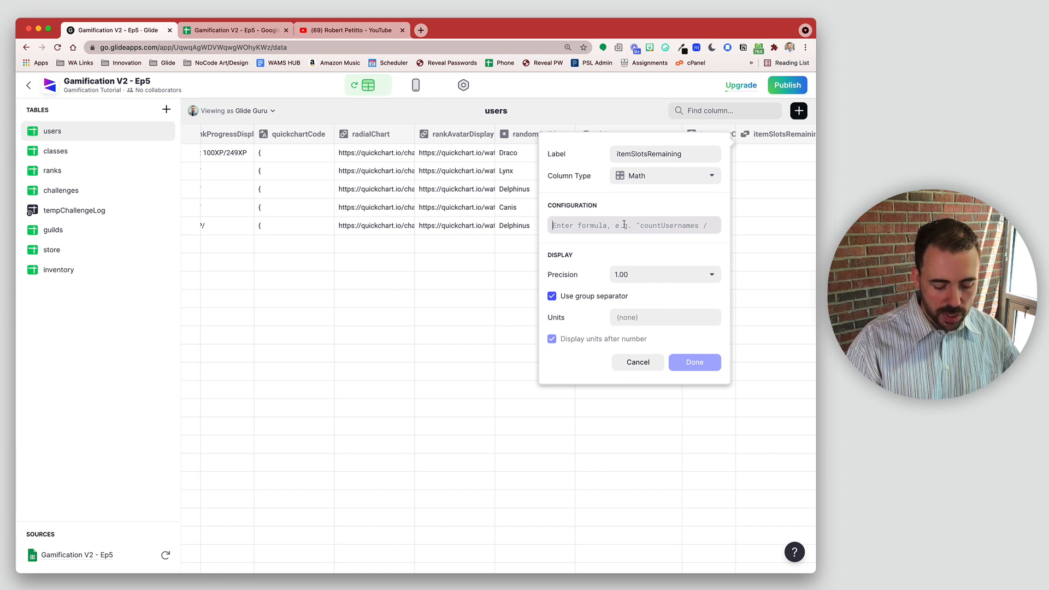
# Enter the formula 9-inve for itemSlotsRemaining, with inve replaced by the inventoryCount column.
pyautogui.write('9')
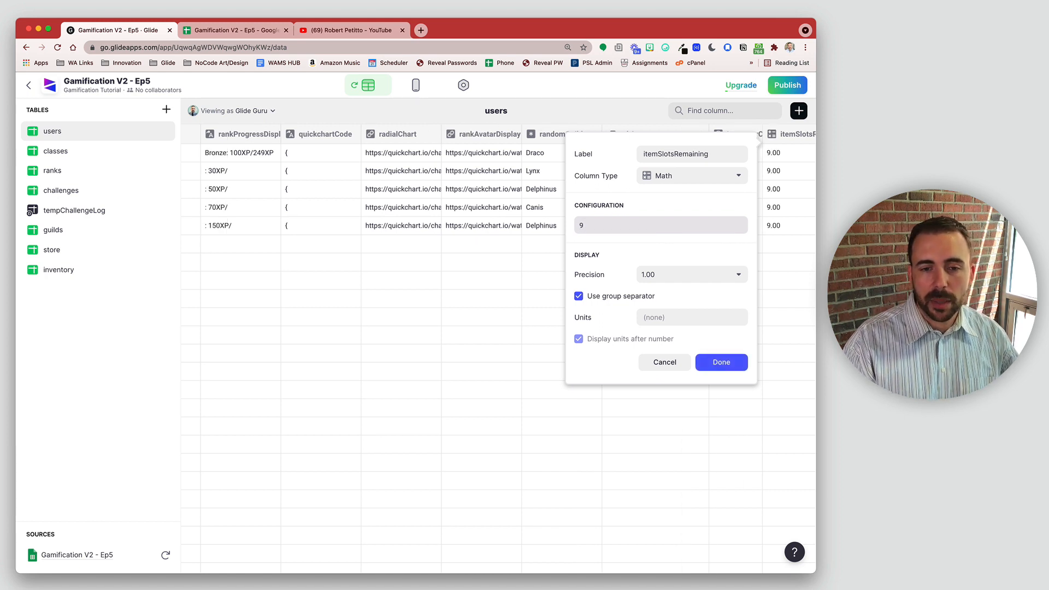
pyautogui.write('-')
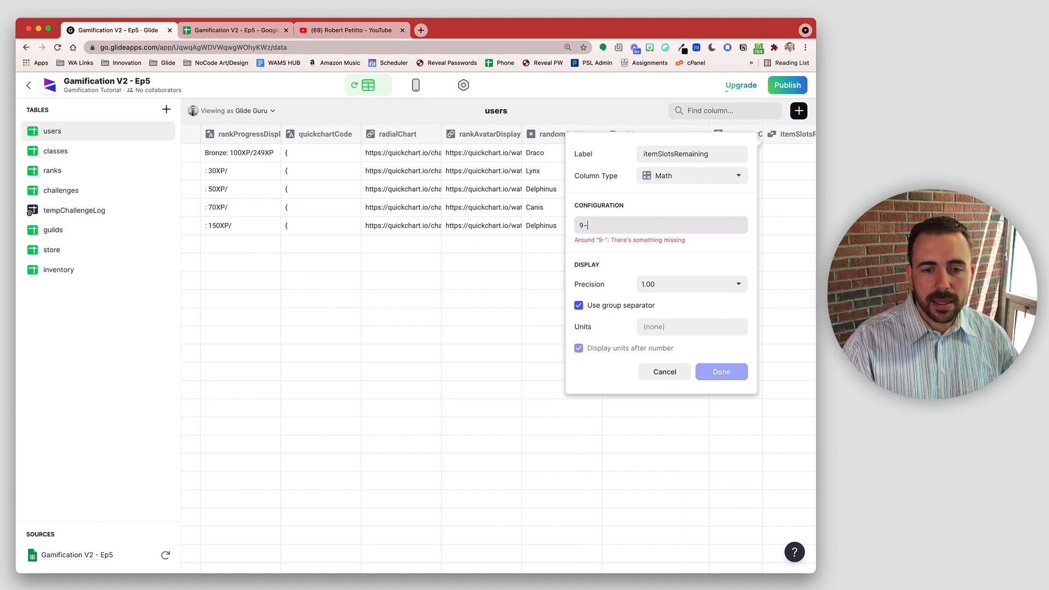
pyautogui.write('itemc')
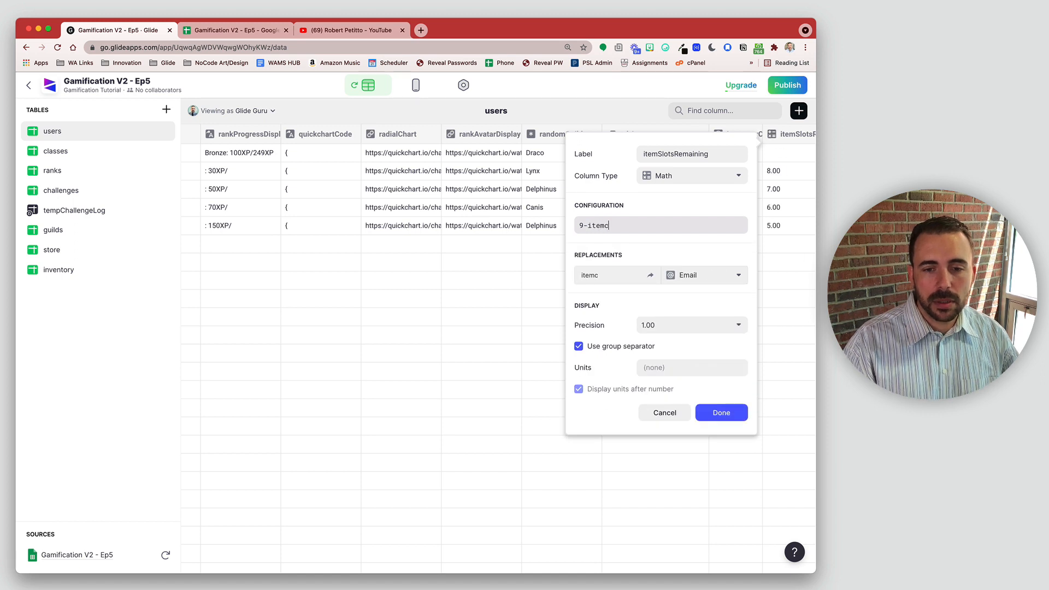
pyautogui.write('ou')
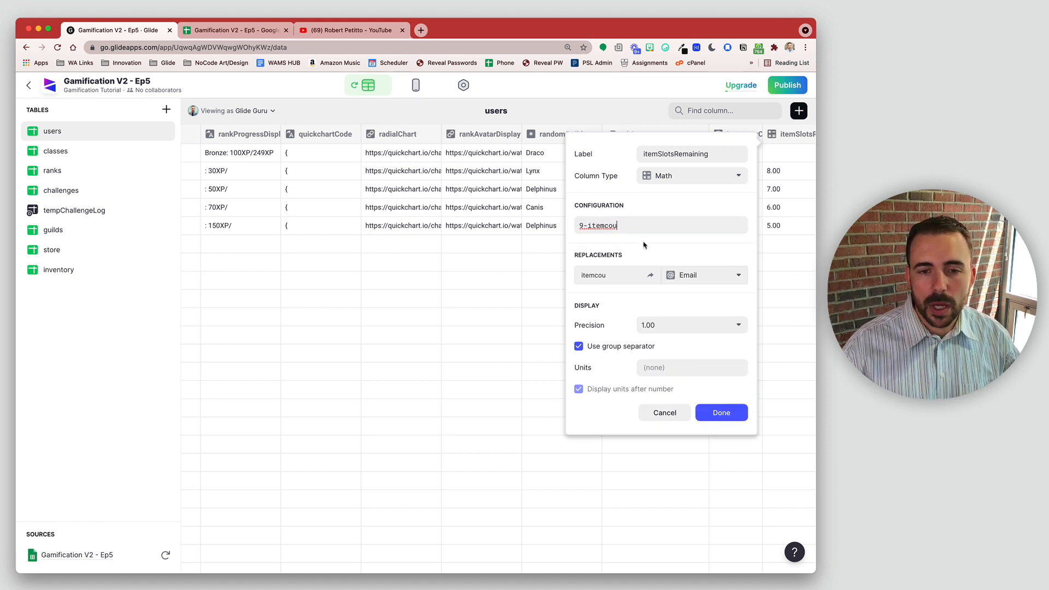
pyautogui.doubleClick(597, 225)
pyautogui.write('inve')
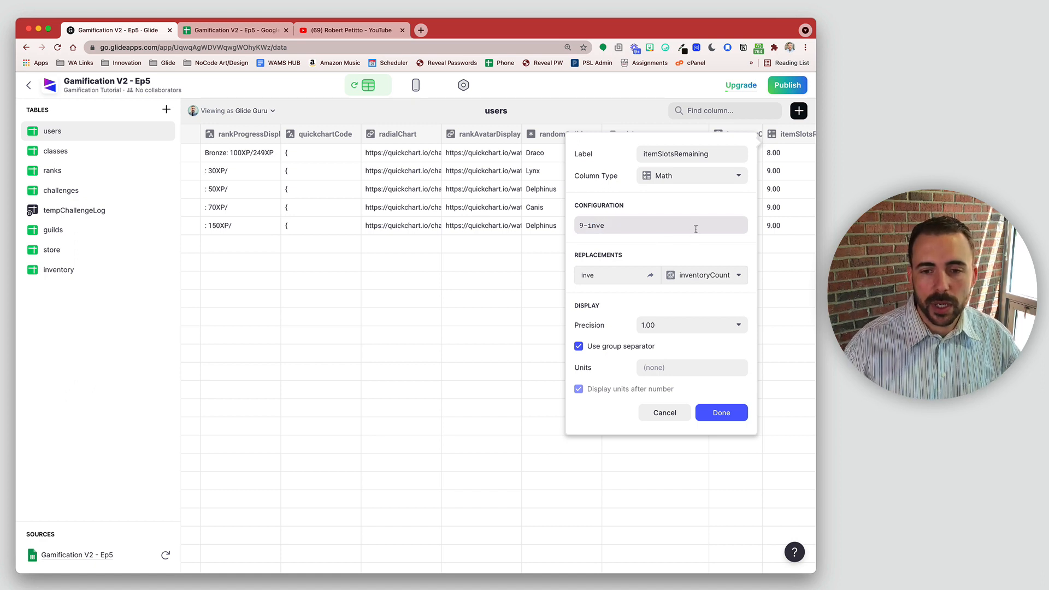
# Set the Math column's precision to 1 and its units to "slots remaining", and save the column.
pyautogui.click(705, 325)
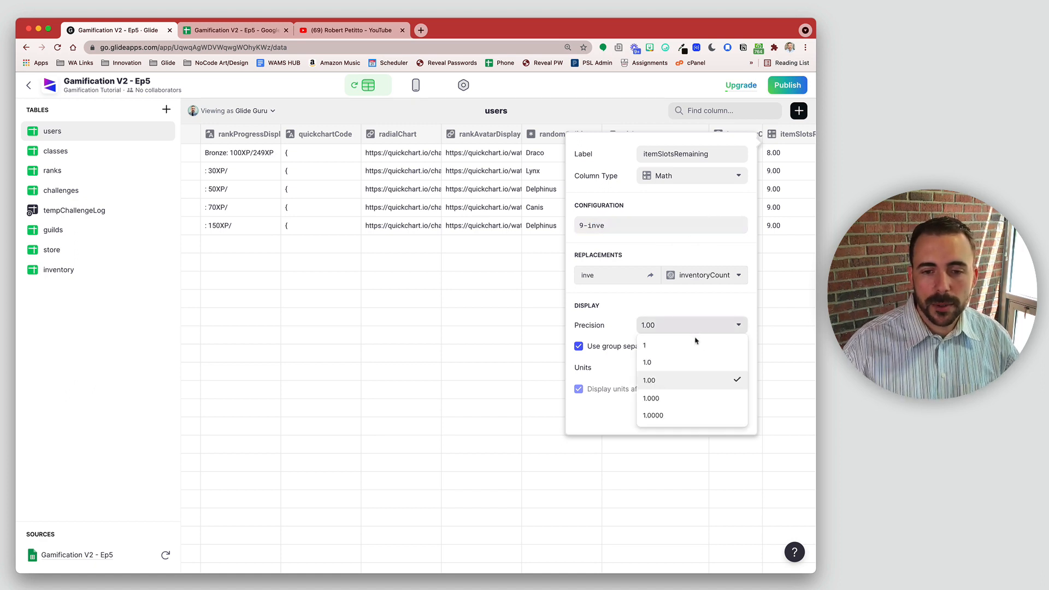
pyautogui.click(694, 344)
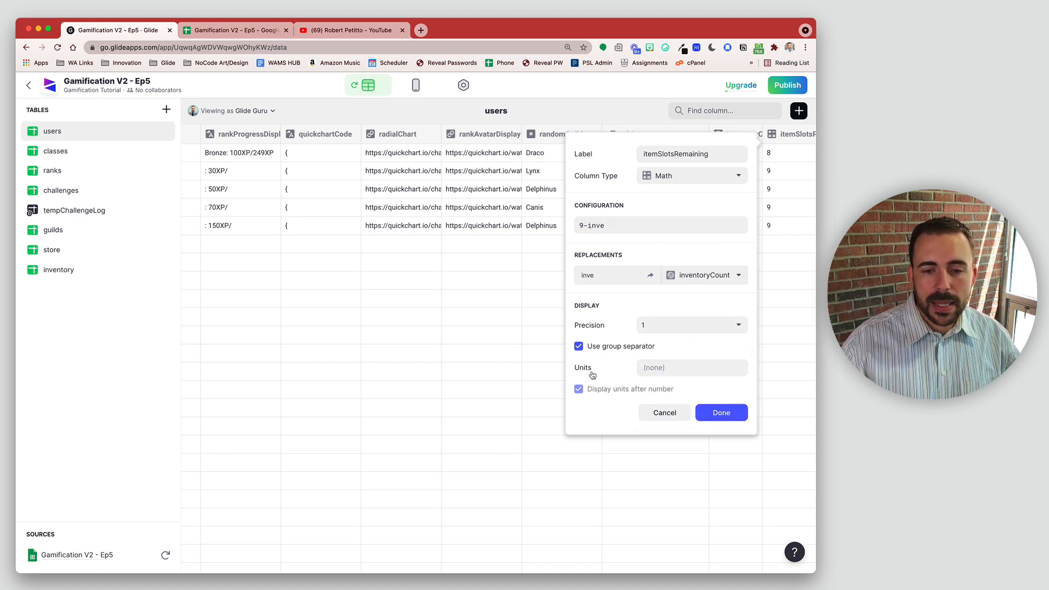
pyautogui.write('slot')
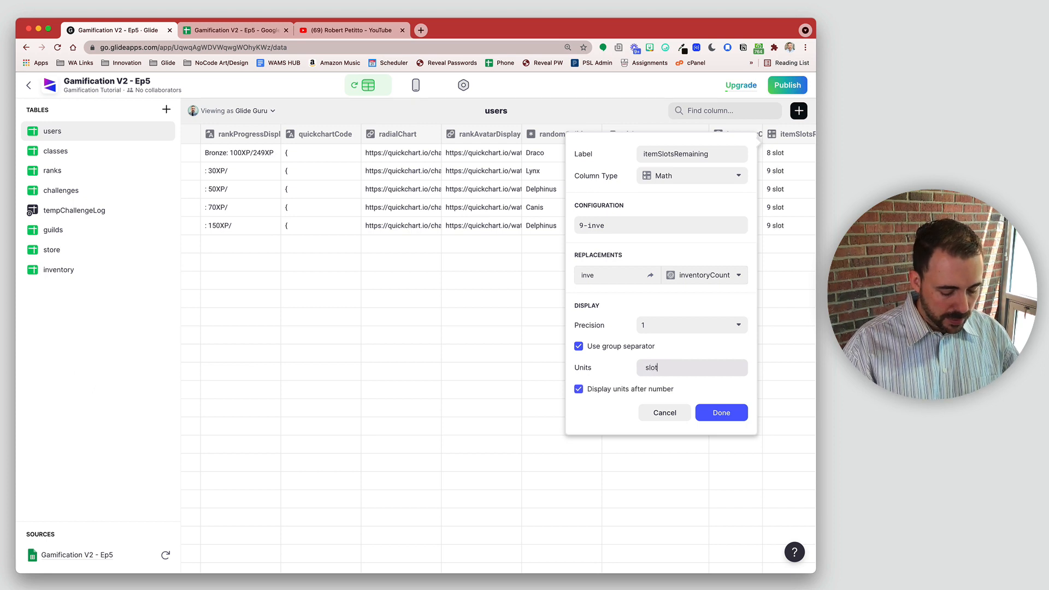
pyautogui.write('s remaining')
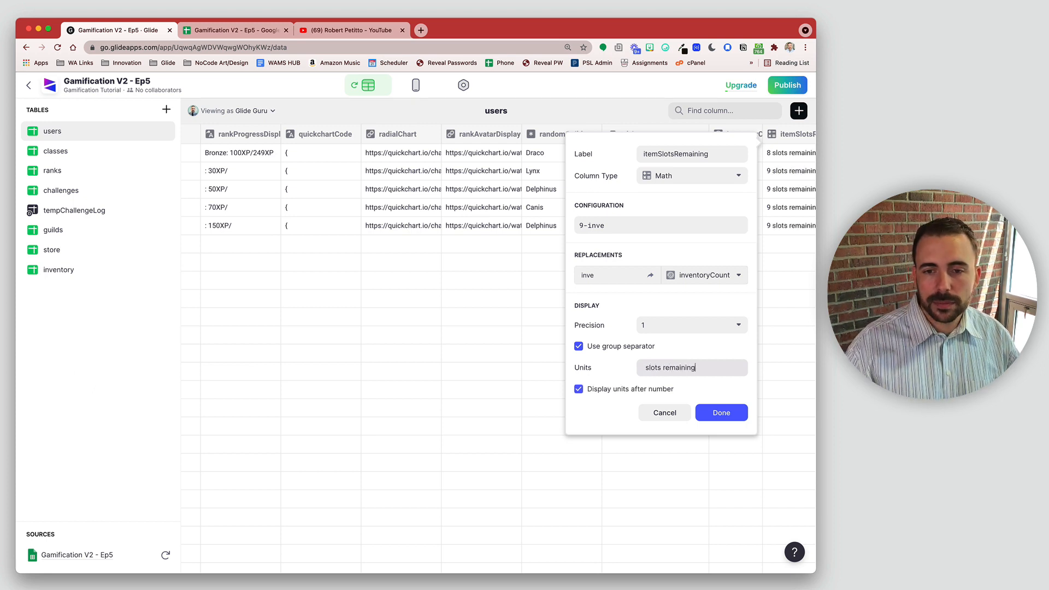
pyautogui.click(715, 412)
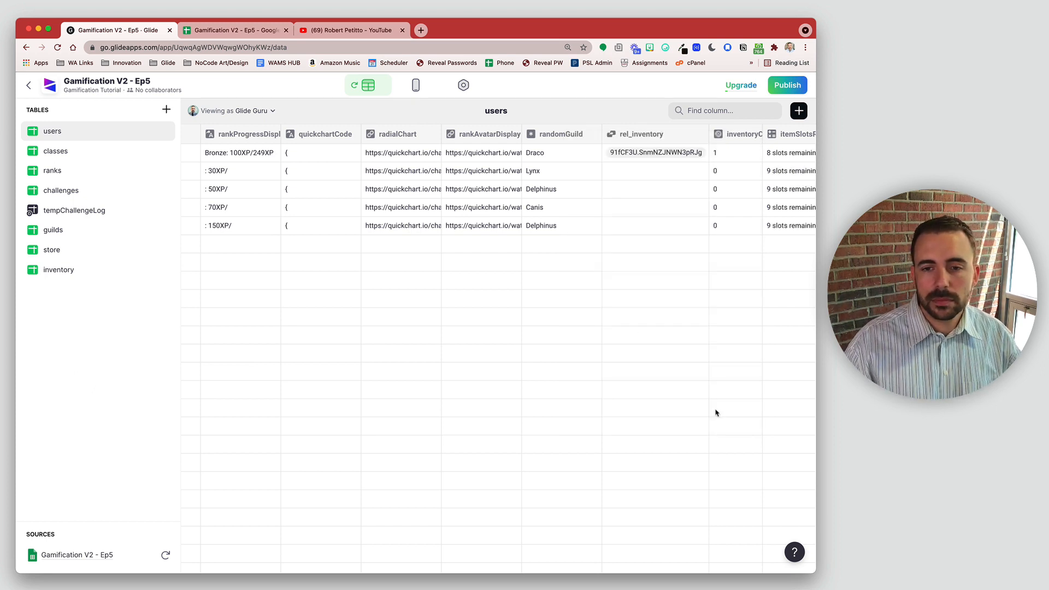
pyautogui.moveTo(779, 158); pyautogui.dragTo(792, 233)
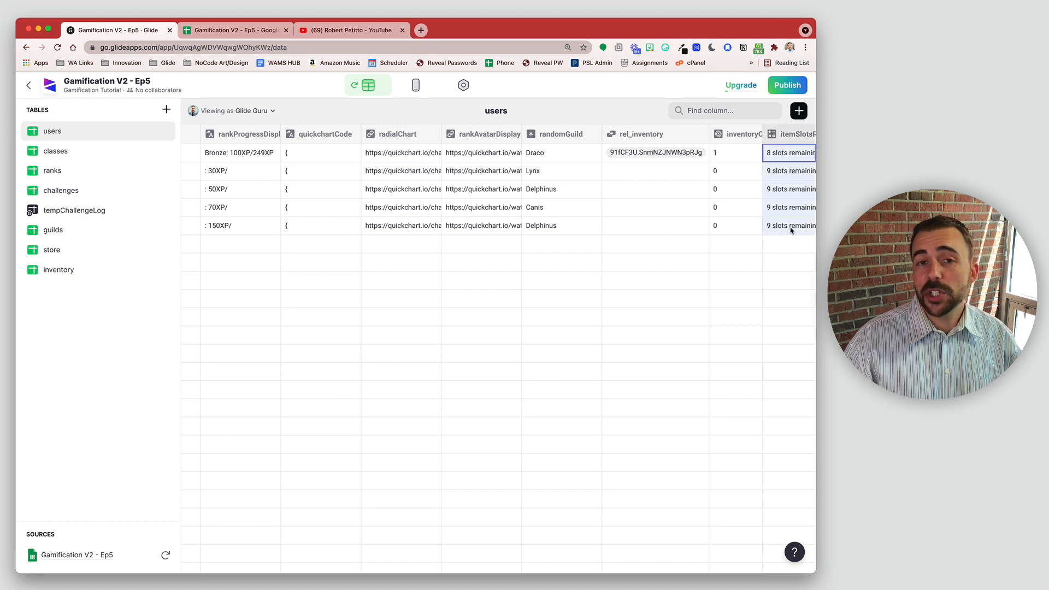
# Open the Purchase action of the button bar on the Minor Healing Potion store screen for editing.
pyautogui.click(414, 86)
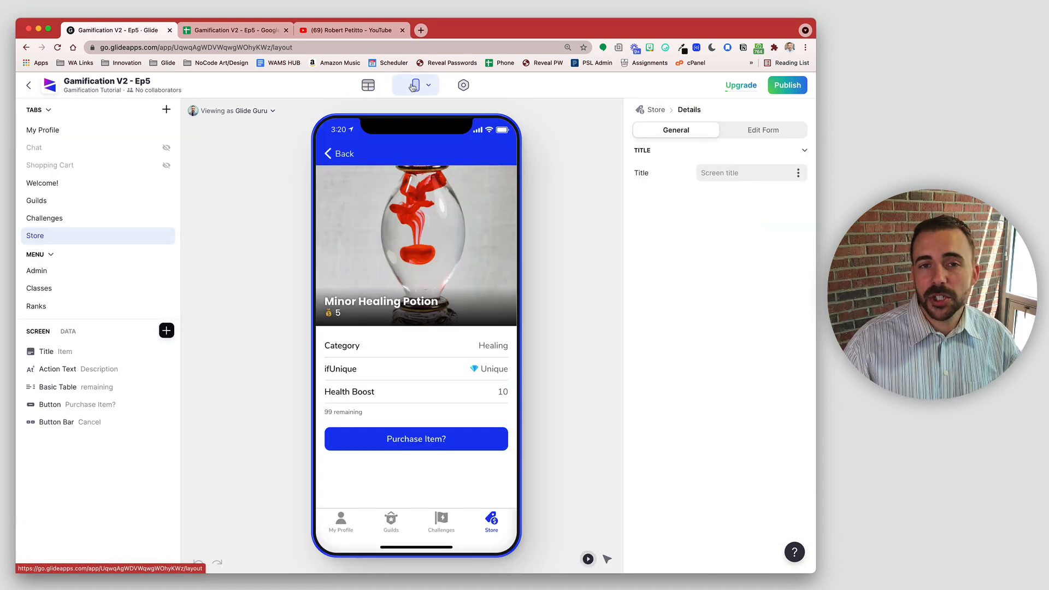
pyautogui.click(418, 438)
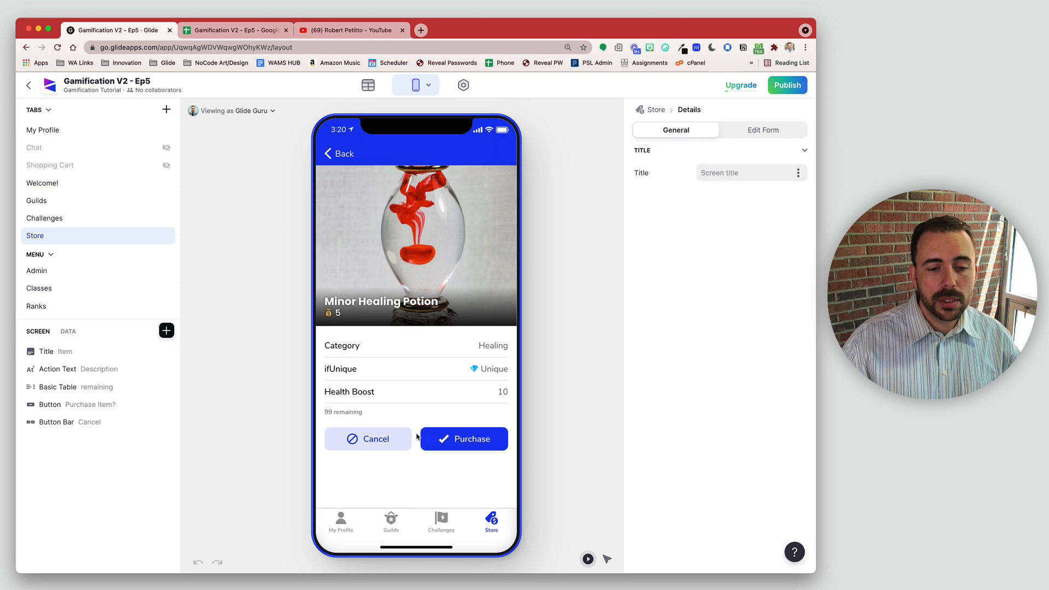
pyautogui.click(461, 445)
pyautogui.scroll(-5, 687, 452)
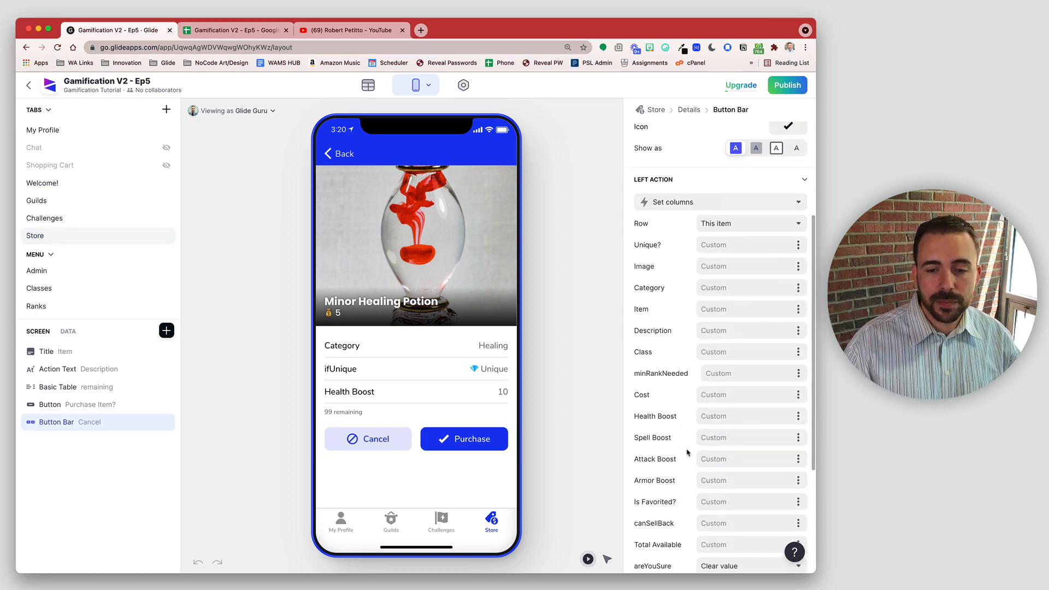
pyautogui.click(656, 457)
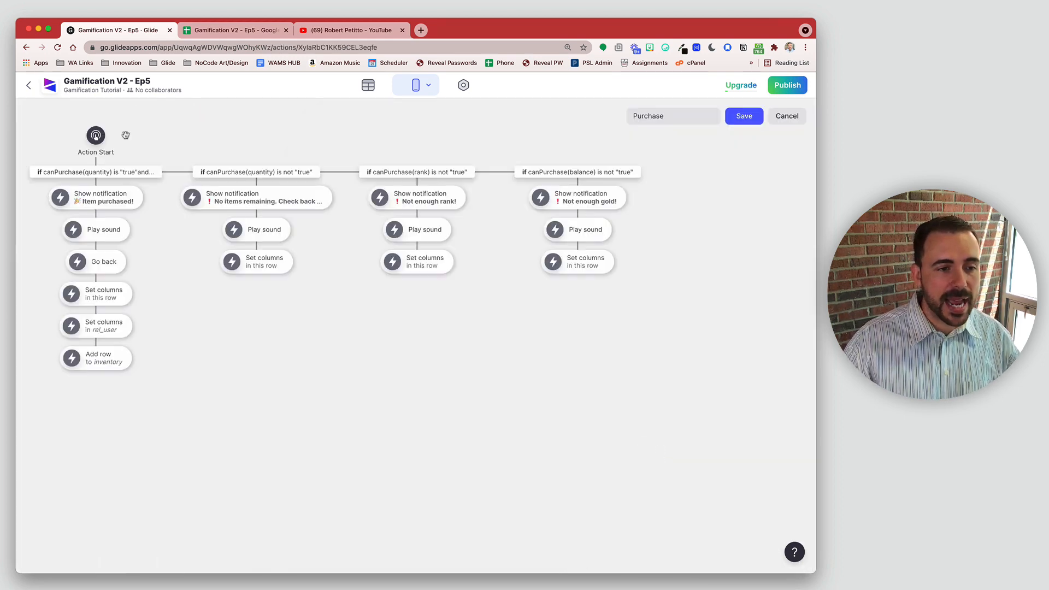
# Add a condition to the item-purchased branch requiring the user's itemSlotsRemaining to be greater than 0.
pyautogui.click(121, 174)
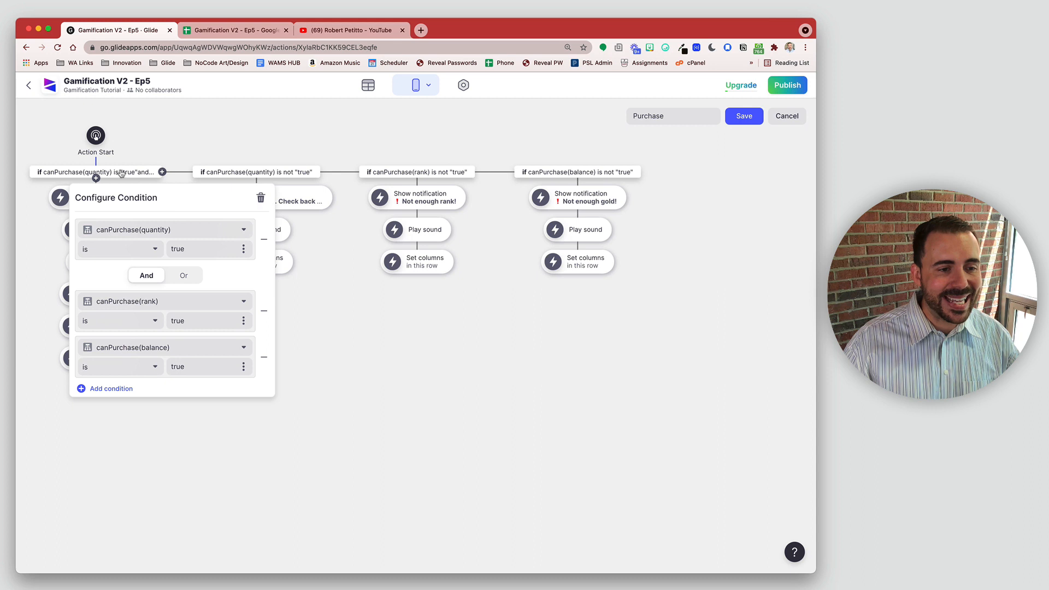
pyautogui.click(122, 389)
pyautogui.scroll(-2, 151, 366)
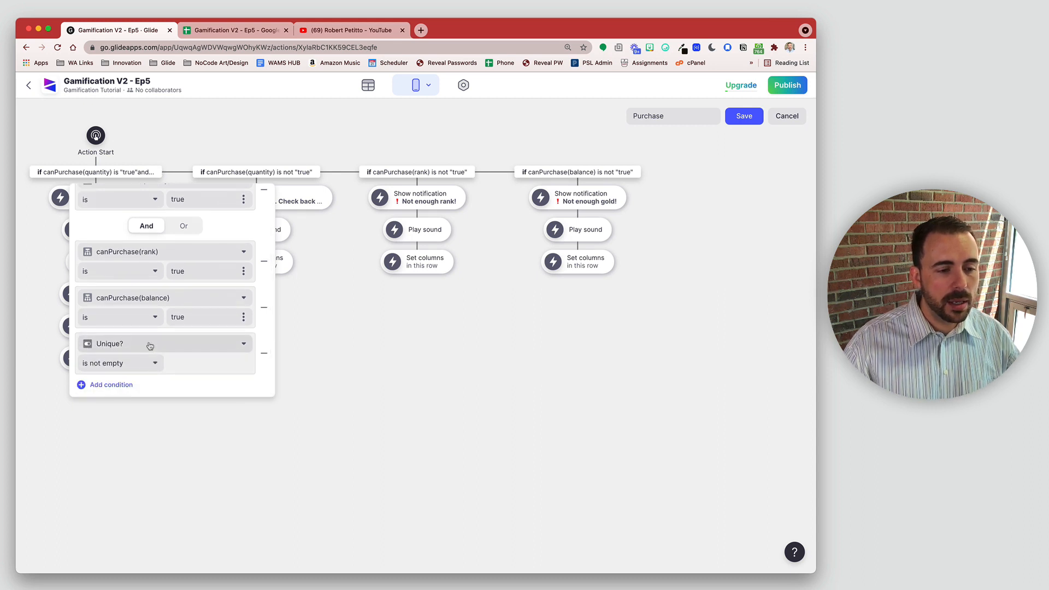
pyautogui.click(149, 345)
pyautogui.scroll(-3, 187, 402)
pyautogui.moveTo(154, 544)
pyautogui.scroll(-5, 354, 526)
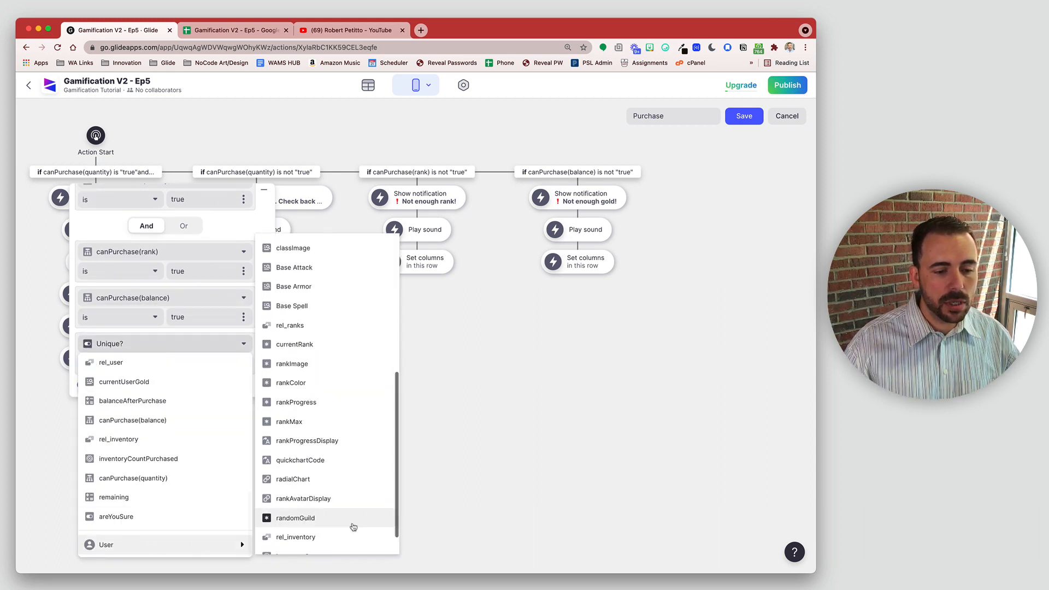
pyautogui.scroll(-2, 349, 532)
pyautogui.click(339, 546)
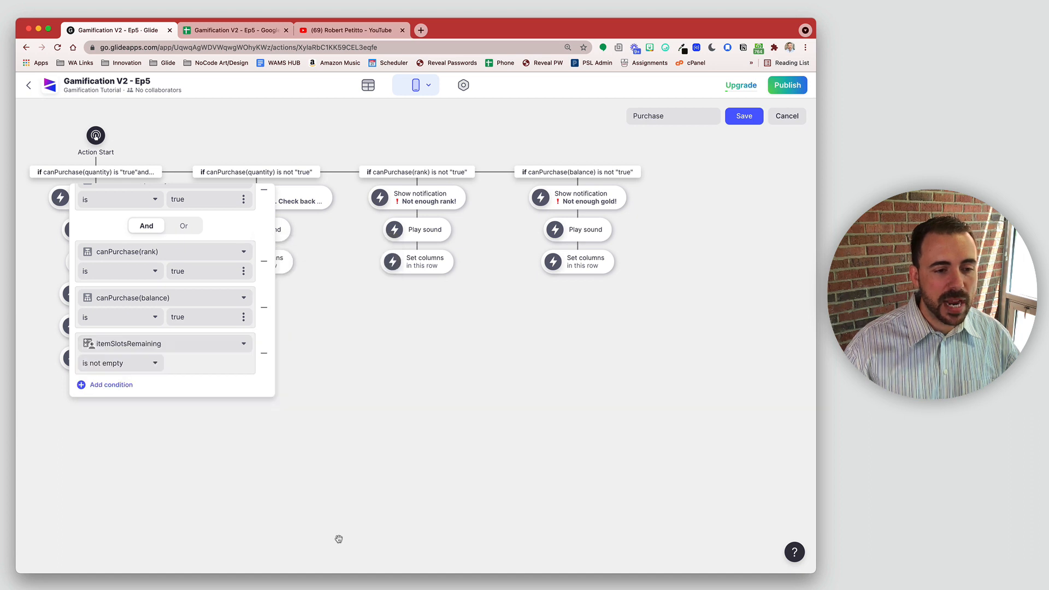
pyautogui.click(107, 362)
pyautogui.click(133, 470)
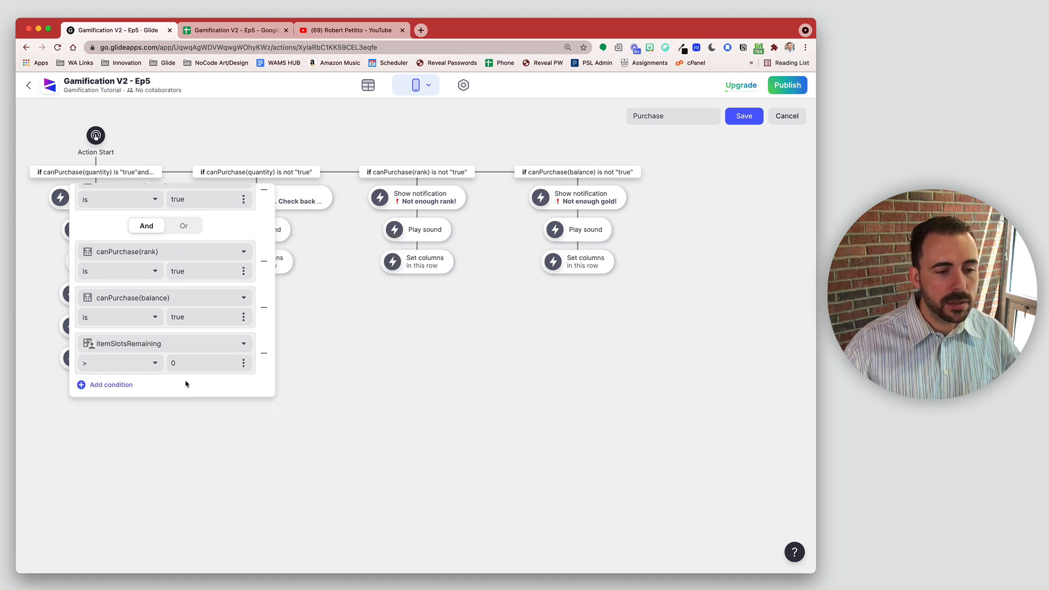
pyautogui.click(232, 449)
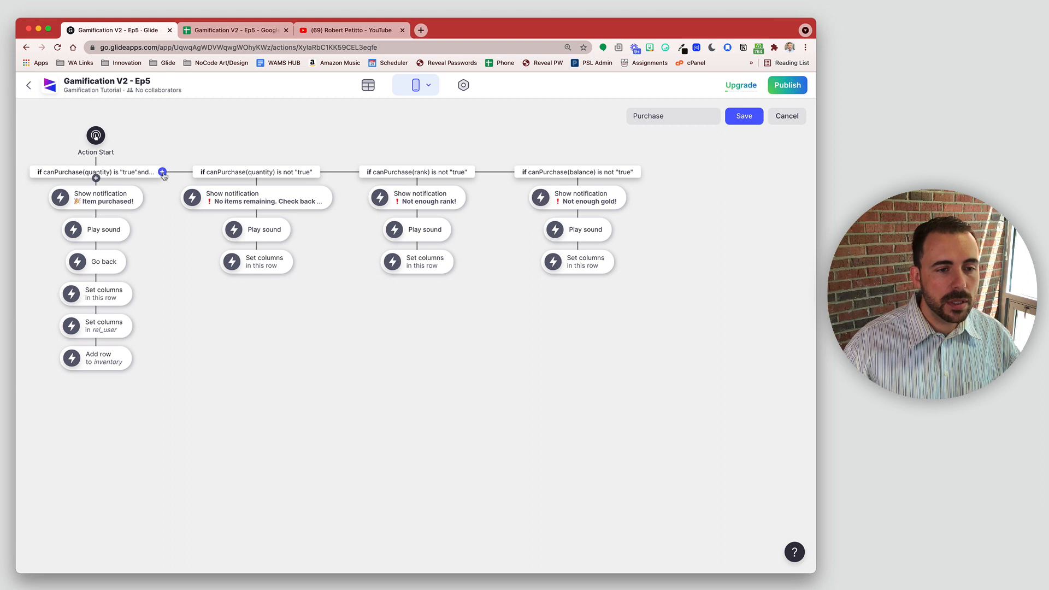
# Insert a new branch after the canPurchase(quantity) is not true branch and base its condition on the user's itemSlotsRemaining.
pyautogui.click(321, 172)
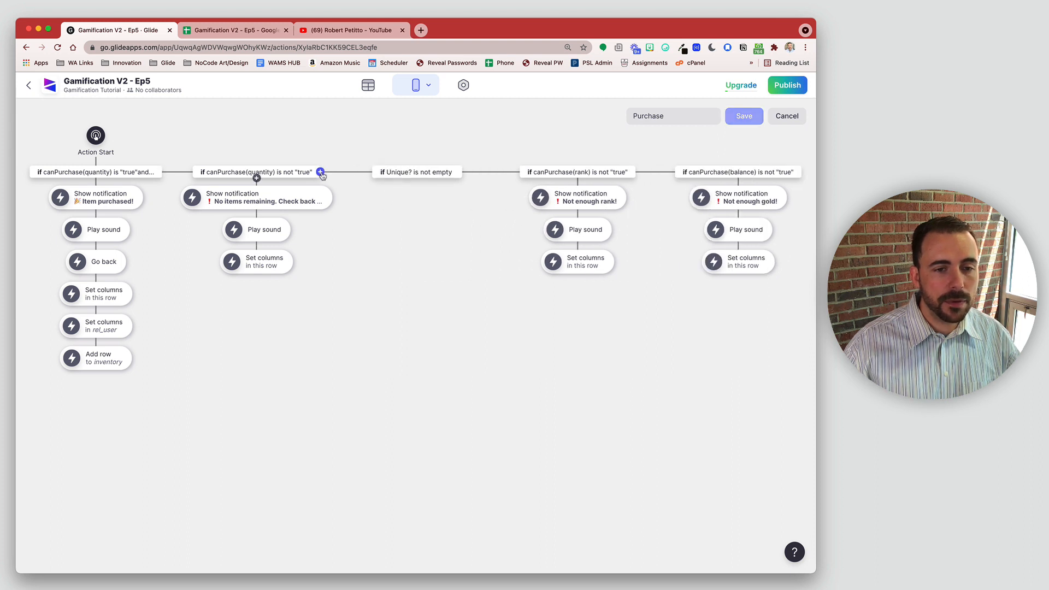
pyautogui.click(417, 173)
pyautogui.click(401, 232)
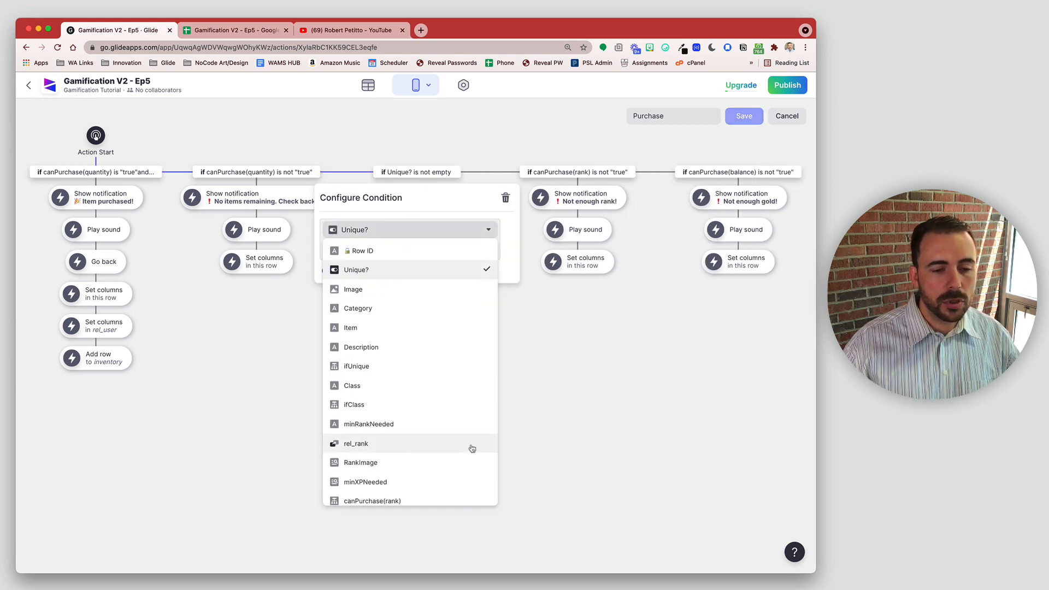
pyautogui.scroll(-5, 467, 445)
pyautogui.click(459, 493)
pyautogui.scroll(-5, 546, 481)
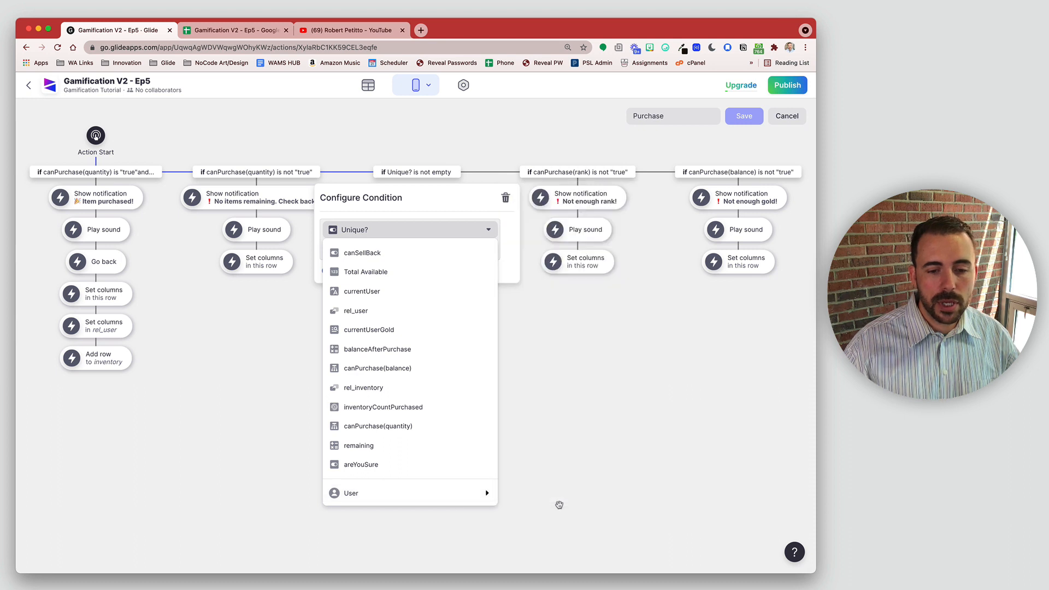
pyautogui.click(484, 493)
pyautogui.scroll(-5, 546, 480)
pyautogui.click(551, 491)
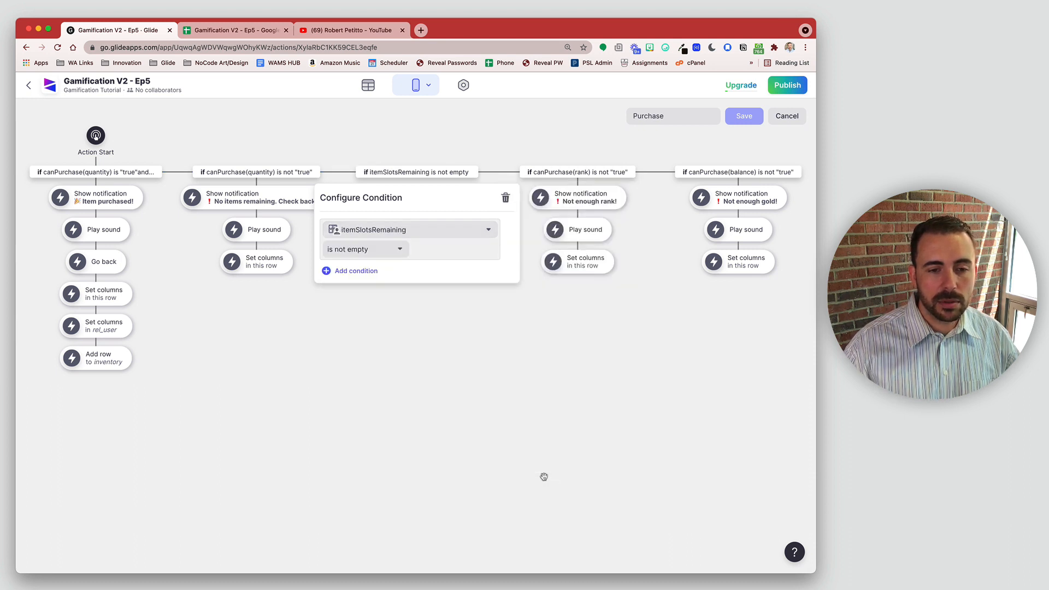
# Set the new branch's condition to is less or equal to 0, keeping it as the only condition.
pyautogui.click(384, 249)
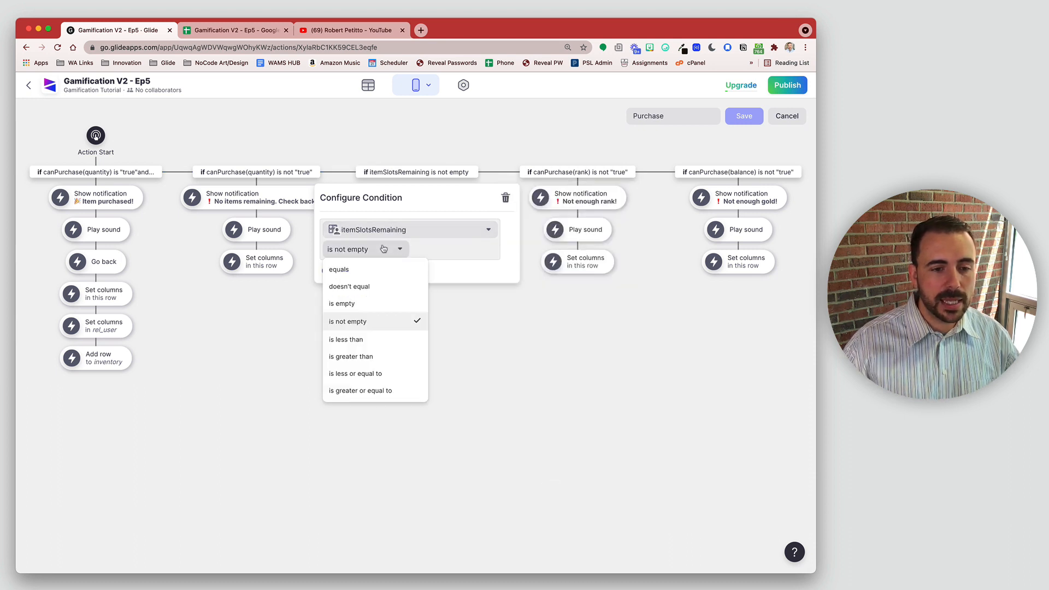
pyautogui.click(375, 376)
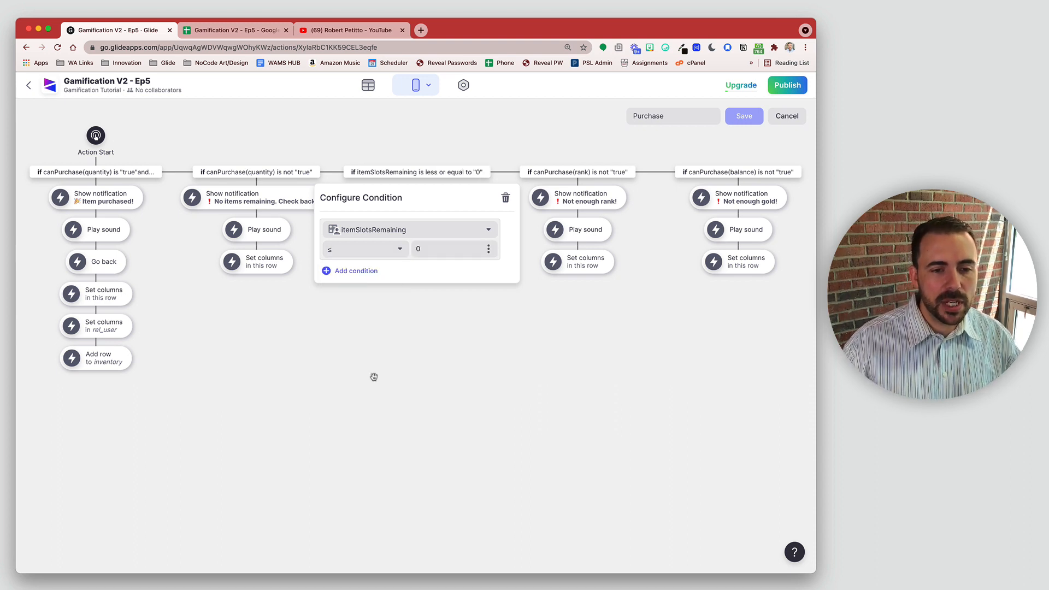
pyautogui.click(372, 274)
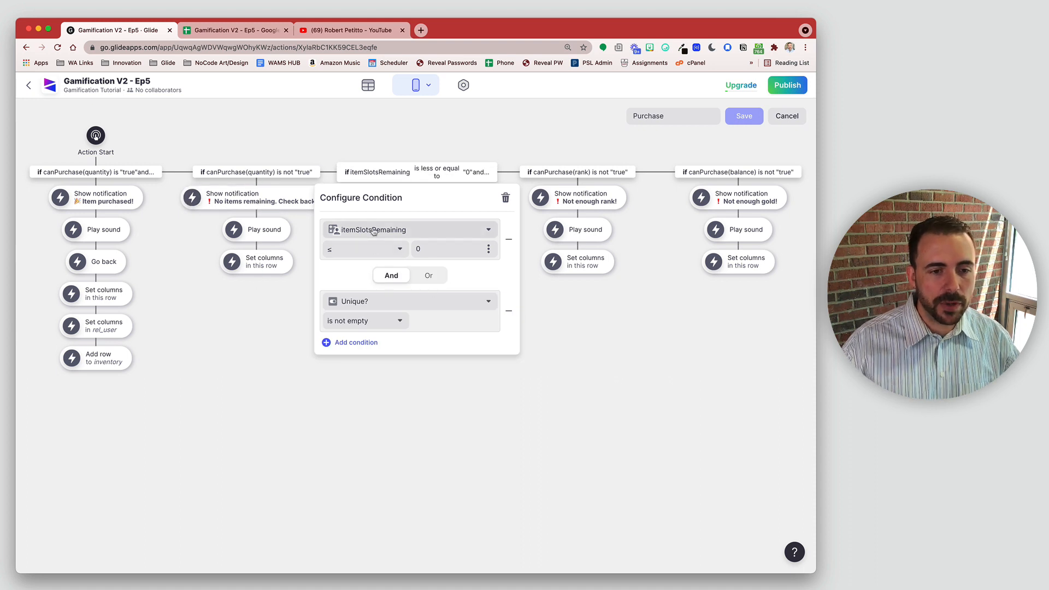
pyautogui.click(509, 310)
pyautogui.click(497, 319)
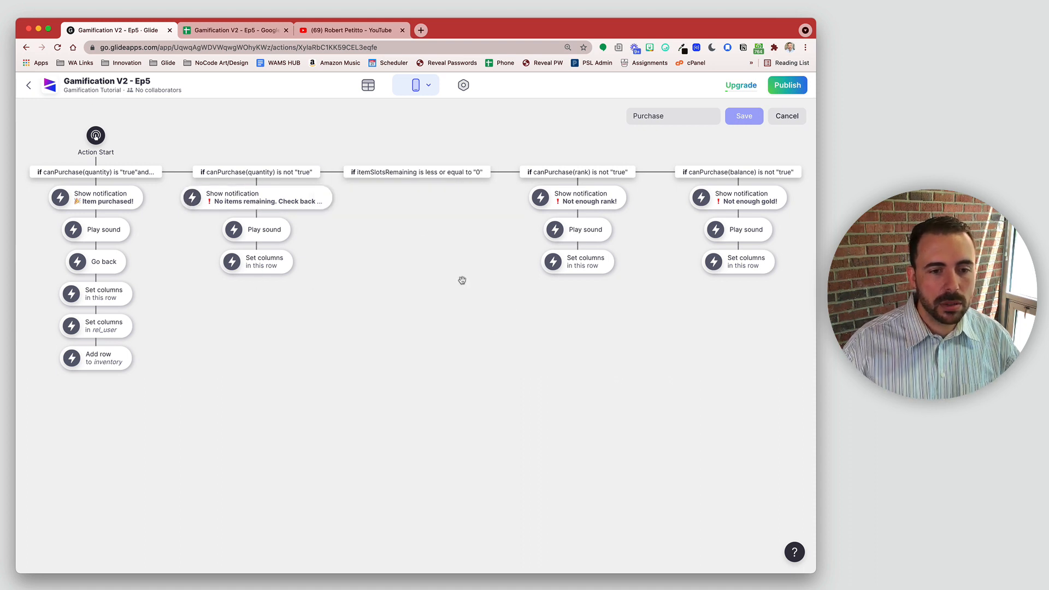
# Add a Show notification action and a Play sound action to the itemSlotsRemaining branch.
pyautogui.click(418, 178)
pyautogui.scroll(-10, 478, 480)
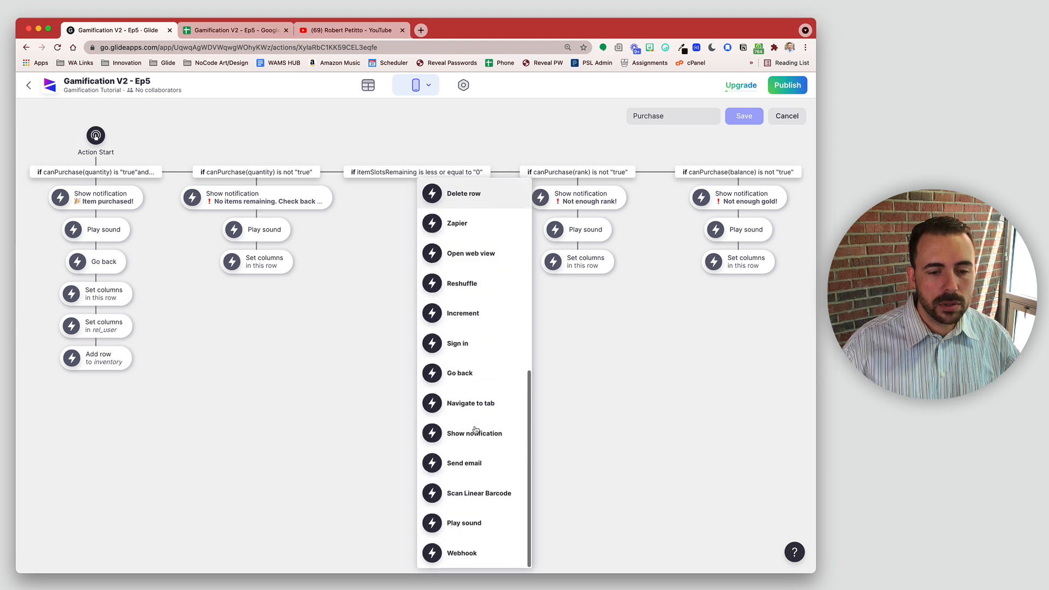
pyautogui.click(474, 433)
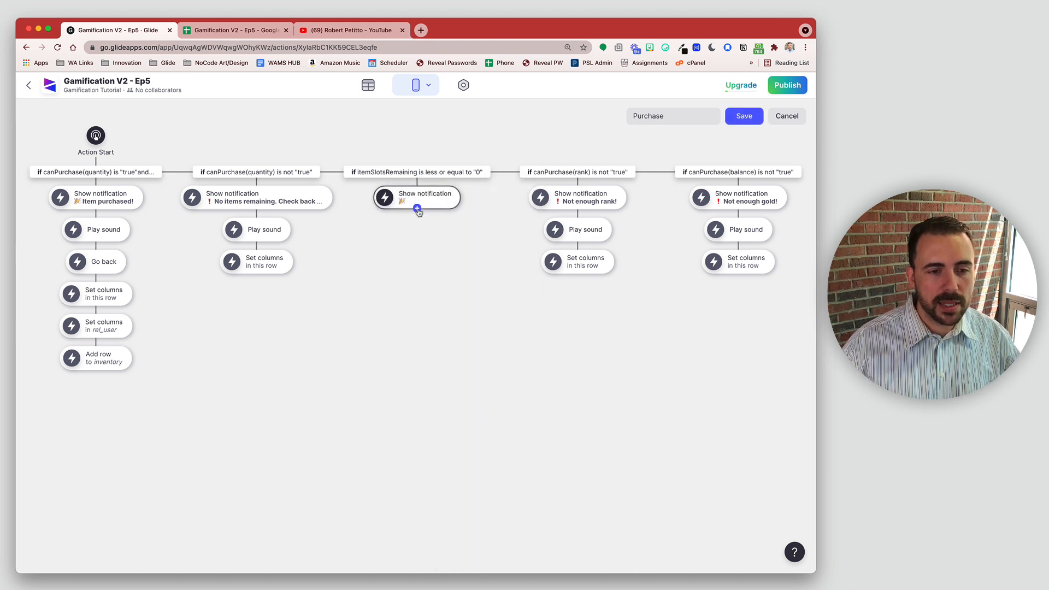
pyautogui.click(417, 208)
pyautogui.scroll(-5, 502, 486)
pyautogui.click(476, 522)
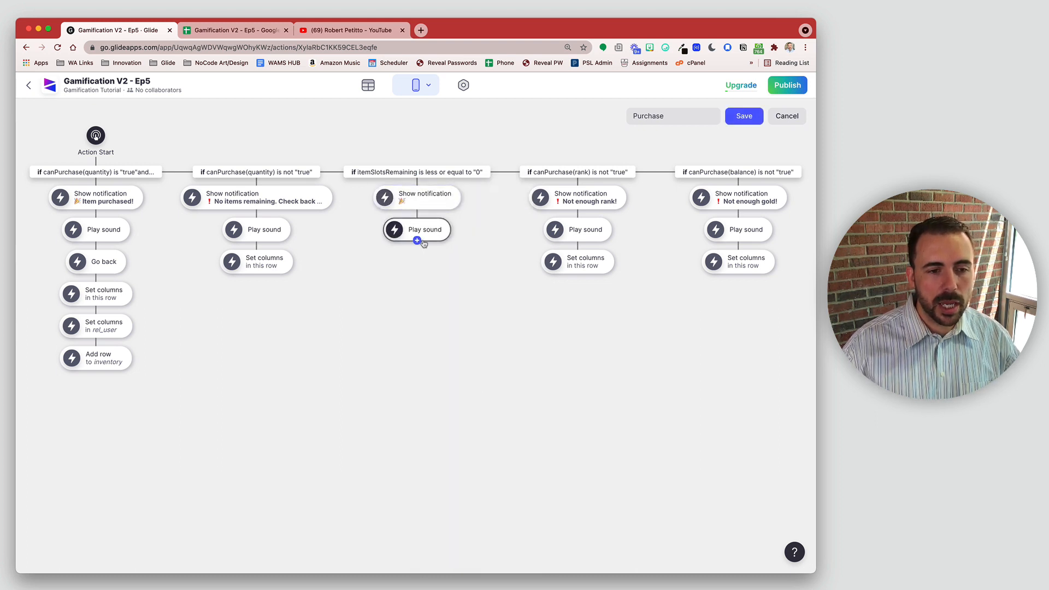
# Add a Set columns action after Play sound in the itemSlotsRemaining branch.
pyautogui.click(417, 241)
pyautogui.scroll(-10, 477, 412)
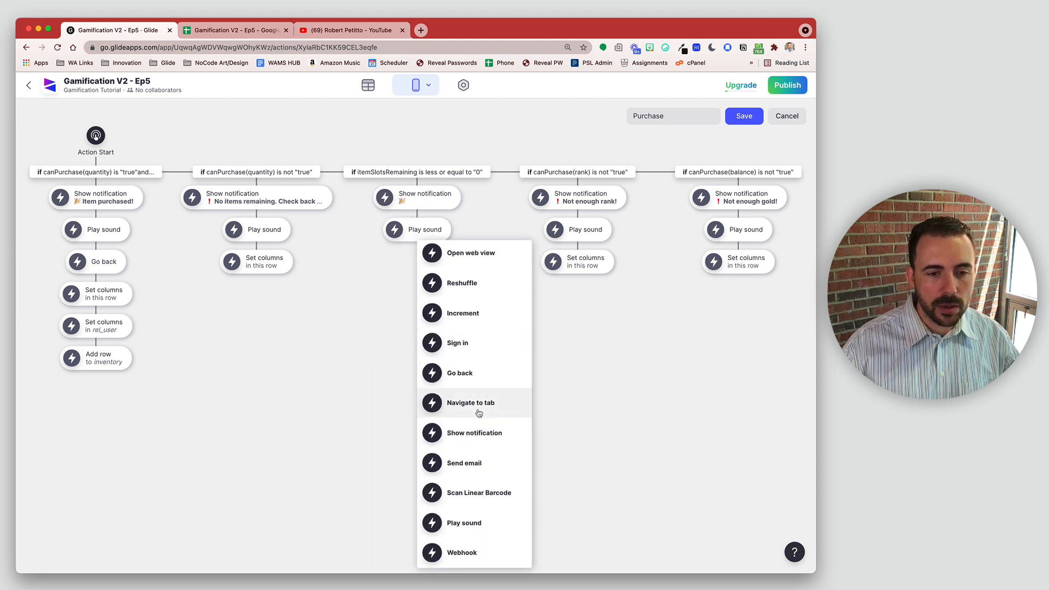
pyautogui.scroll(5, 478, 415)
pyautogui.scroll(3, 479, 415)
pyautogui.click(481, 447)
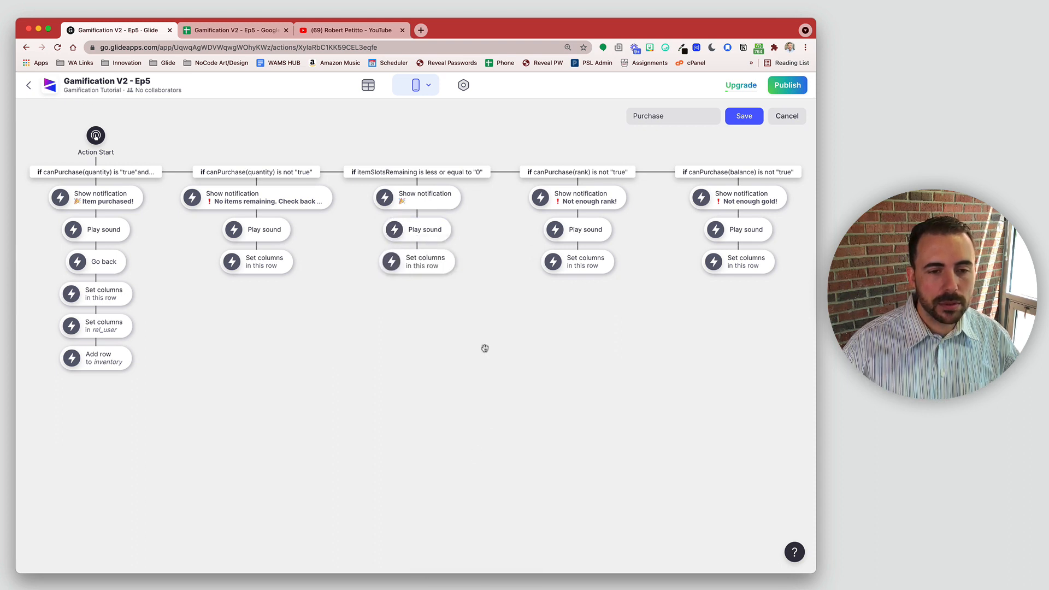
# Set the Play sound action in the itemSlotsRemaining branch to the Hint sound.
pyautogui.click(436, 234)
pyautogui.click(440, 312)
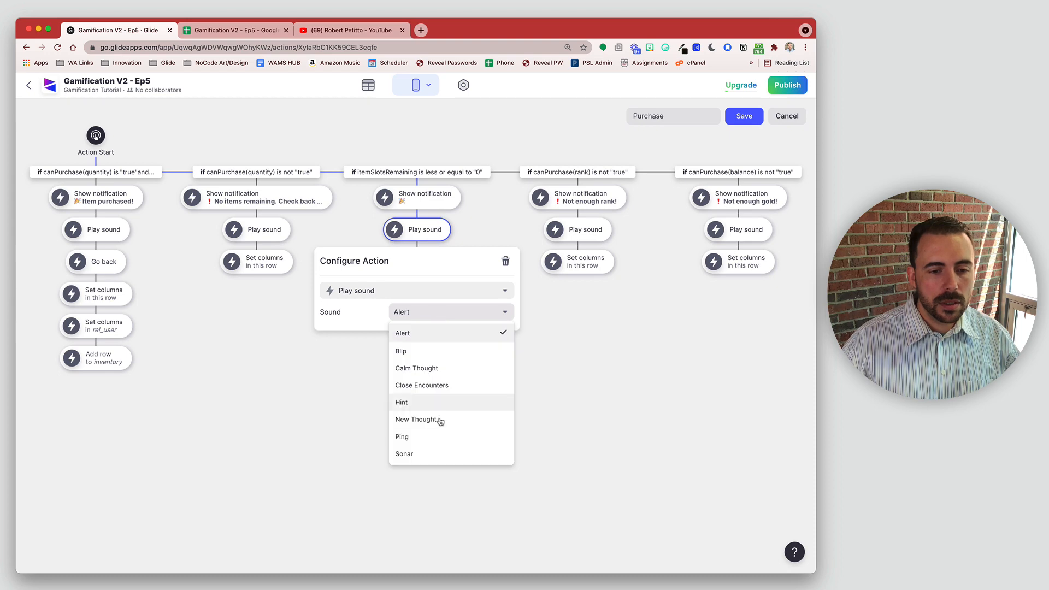
pyautogui.click(441, 407)
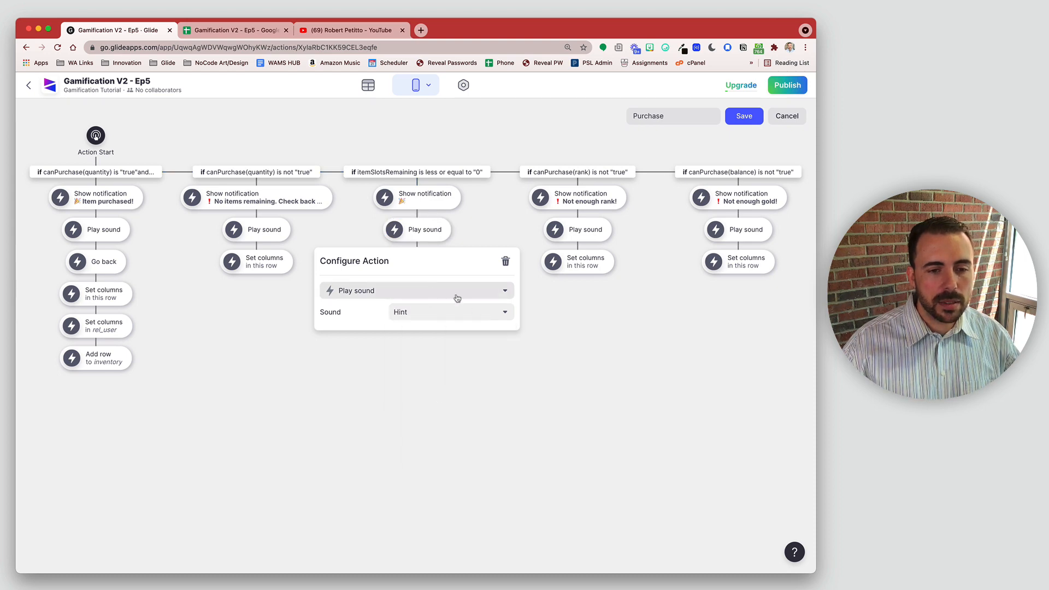
pyautogui.click(488, 339)
# Give the itemSlotsRemaining branch's notification the Failure icon and the message "Your inventory is full.".
pyautogui.click(435, 199)
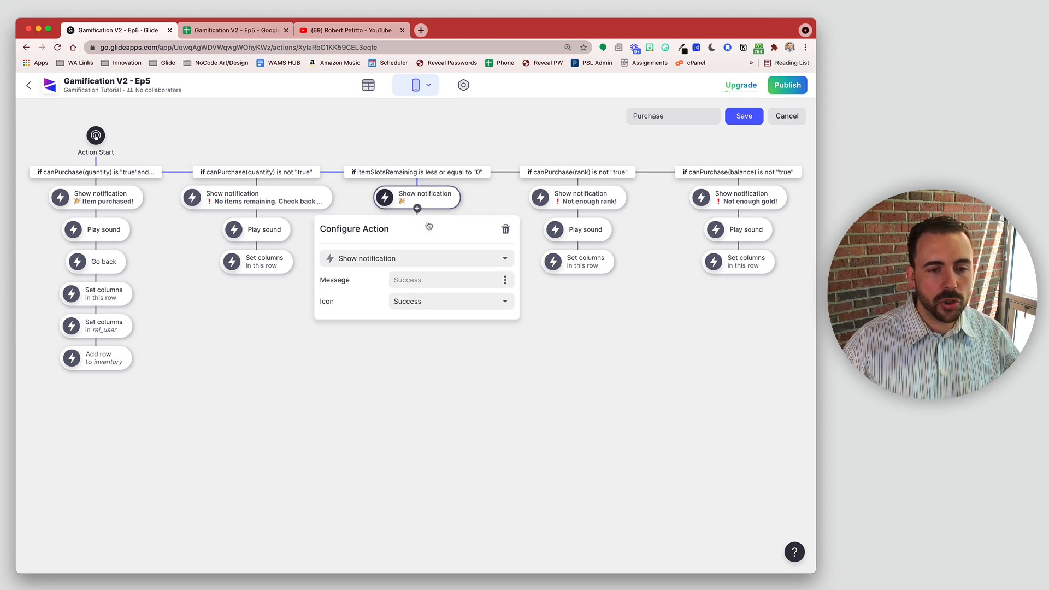
pyautogui.click(449, 304)
pyautogui.click(449, 342)
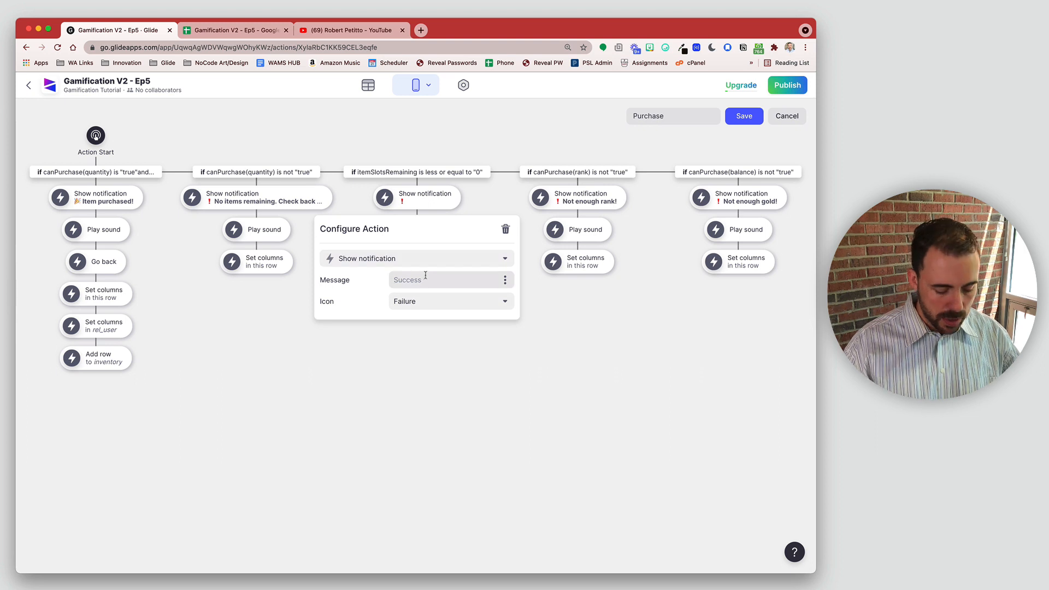
pyautogui.write('Not')
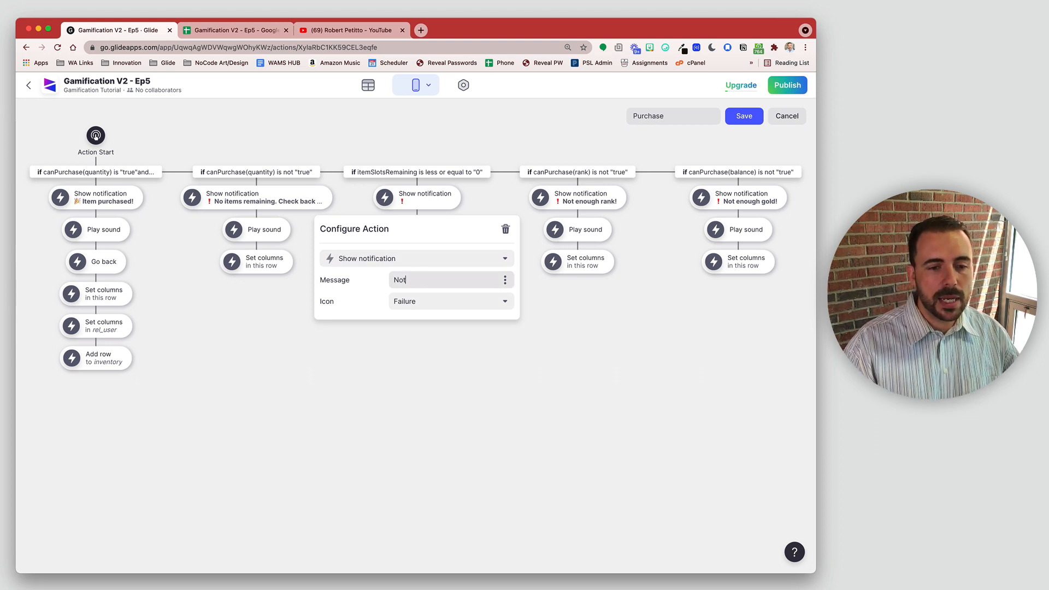
pyautogui.write(' enough inven')
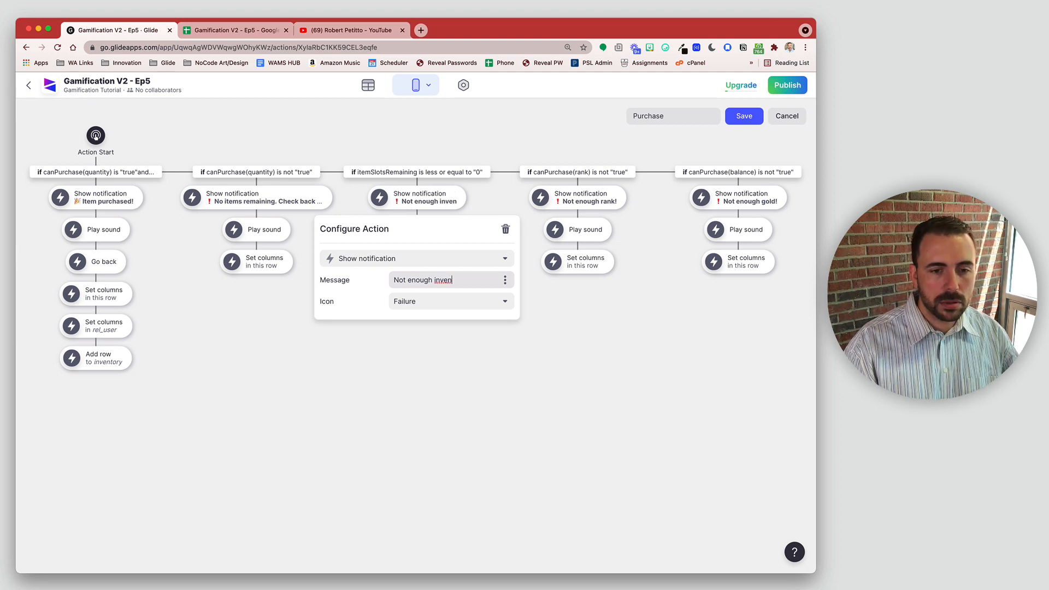
pyautogui.press('super+a')
pyautogui.write('Yo')
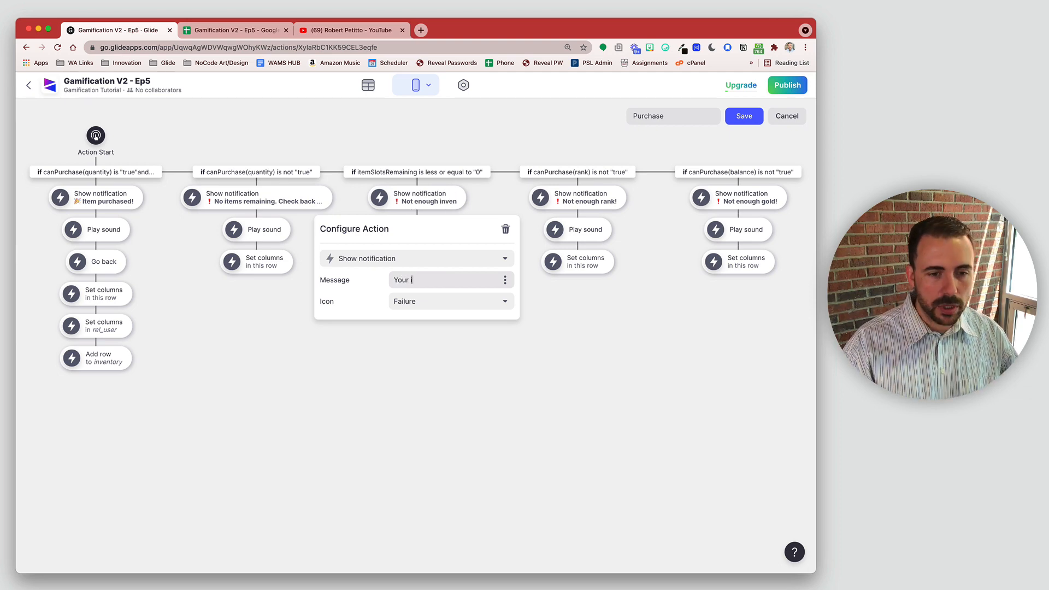
pyautogui.write('ur inventory is full.')
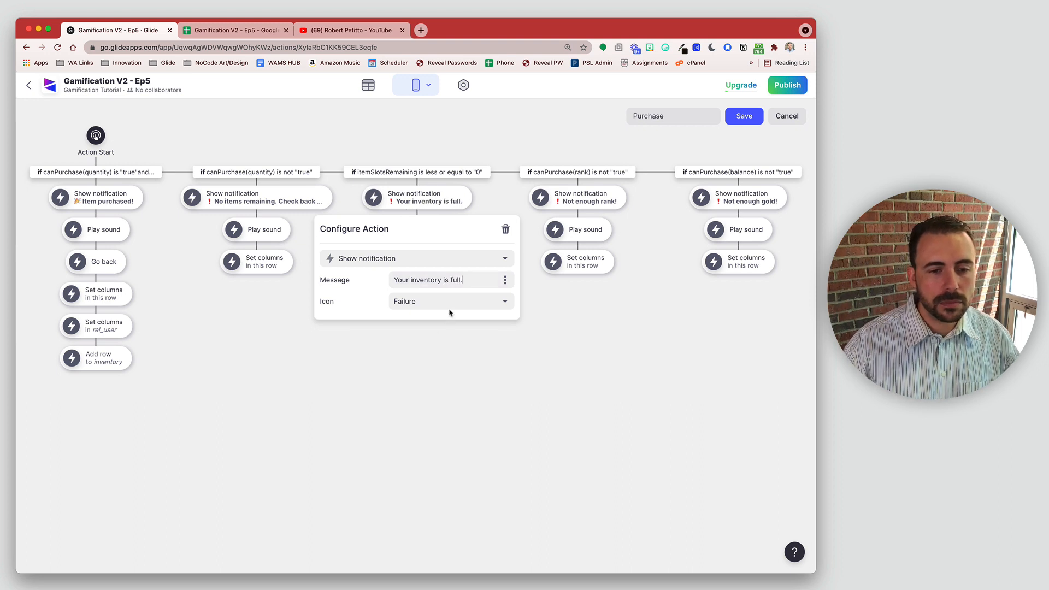
pyautogui.click(416, 416)
# Set areYouSure to Clear value in the itemSlotsRemaining branch's Set columns action and save the Purchase action.
pyautogui.click(417, 253)
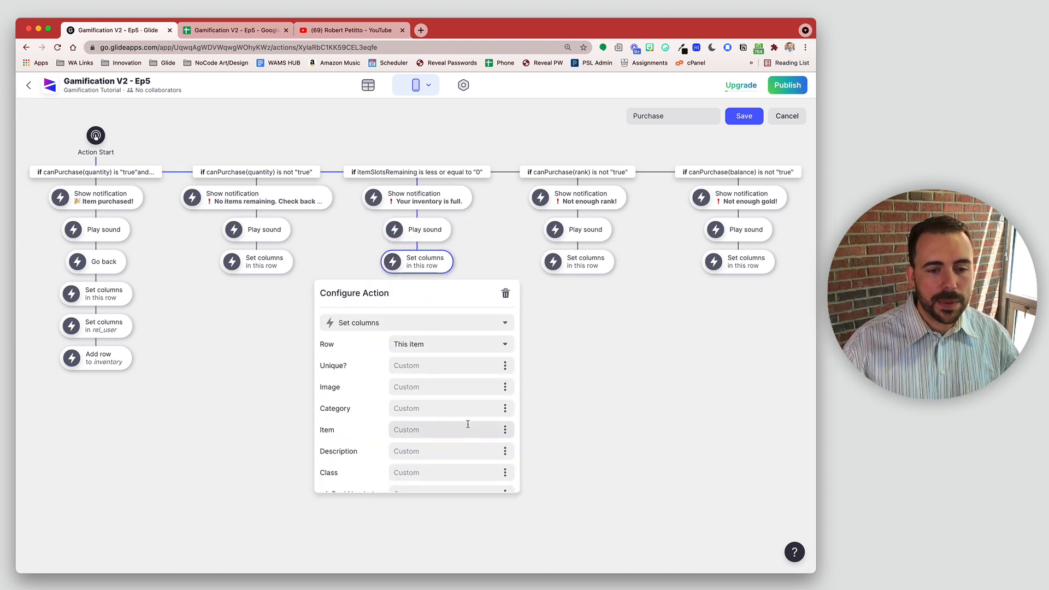
pyautogui.scroll(-5, 383, 437)
pyautogui.click(504, 473)
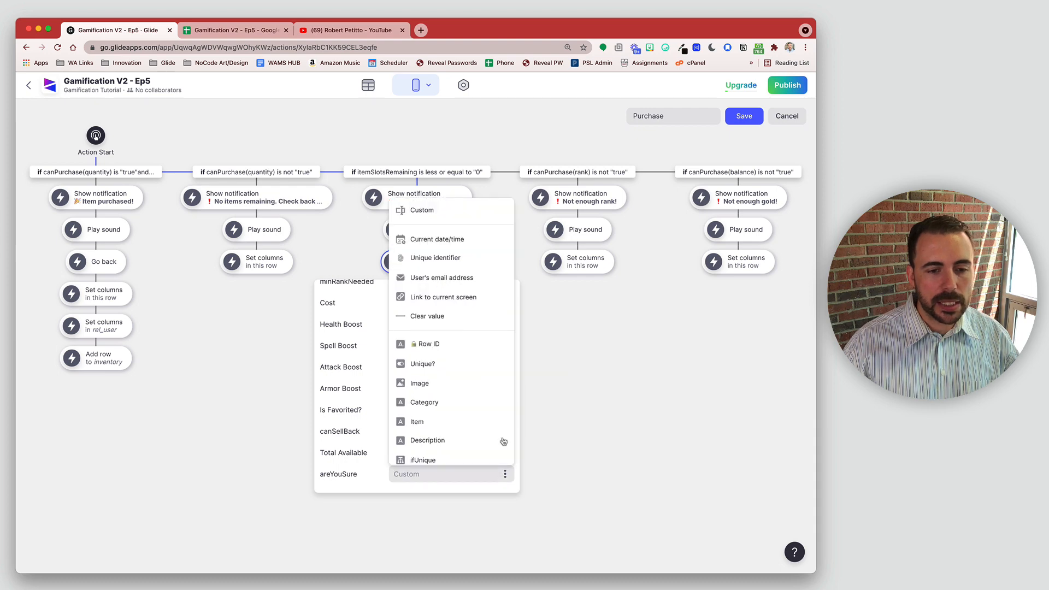
pyautogui.click(457, 312)
pyautogui.click(574, 336)
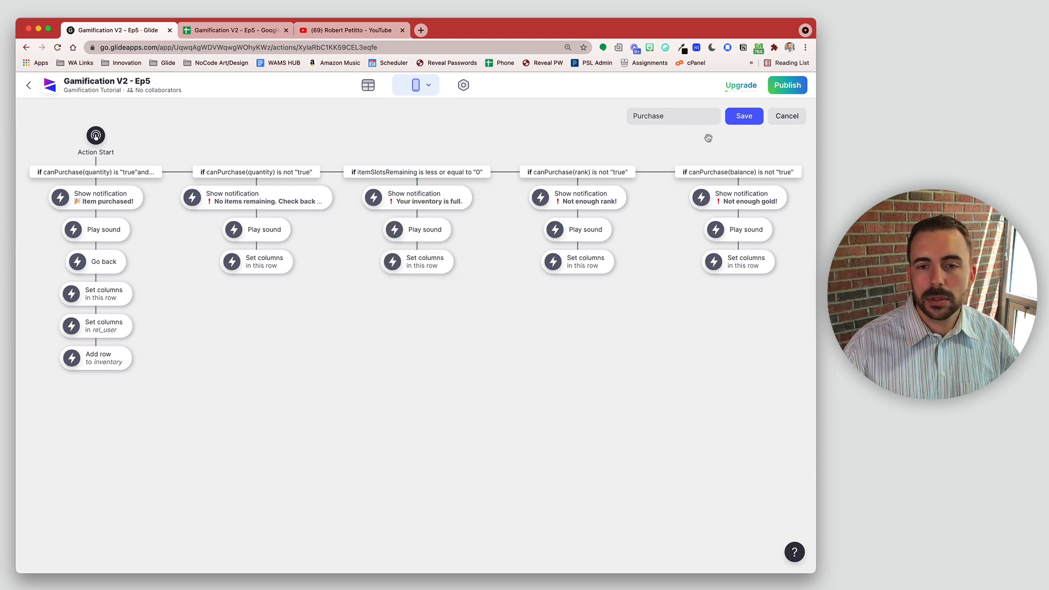
pyautogui.click(746, 118)
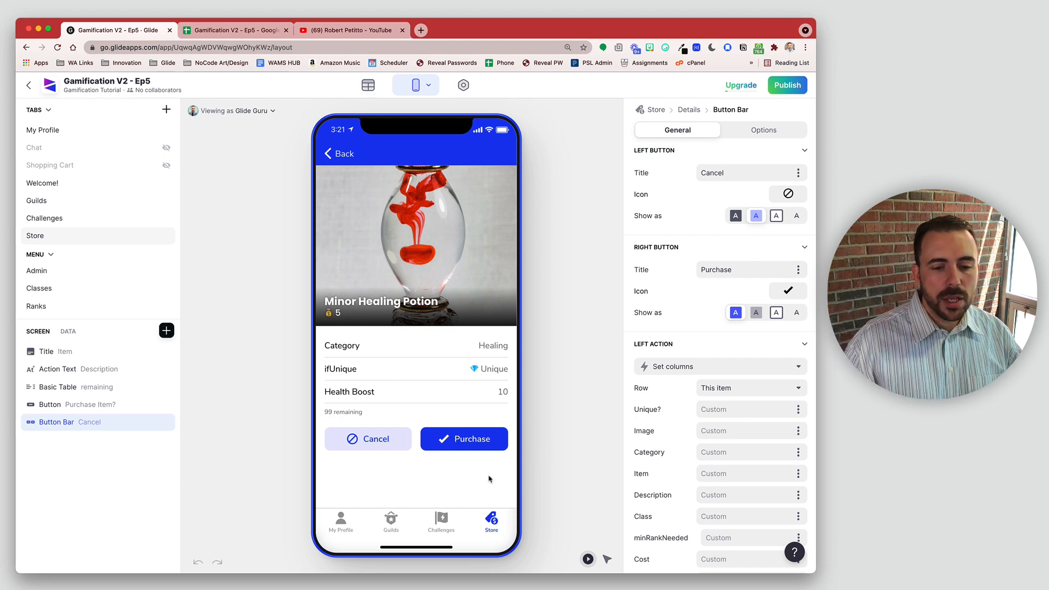
# Cancel the pending item purchase in the app preview and open the inventory table's Item ID data.
pyautogui.click(373, 448)
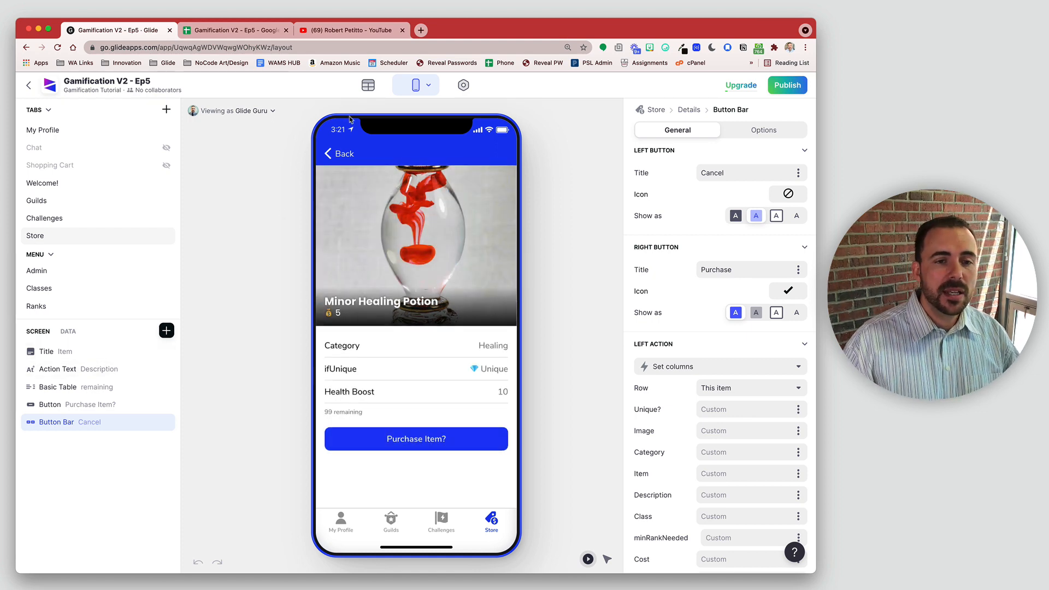
pyautogui.click(367, 85)
pyautogui.click(59, 275)
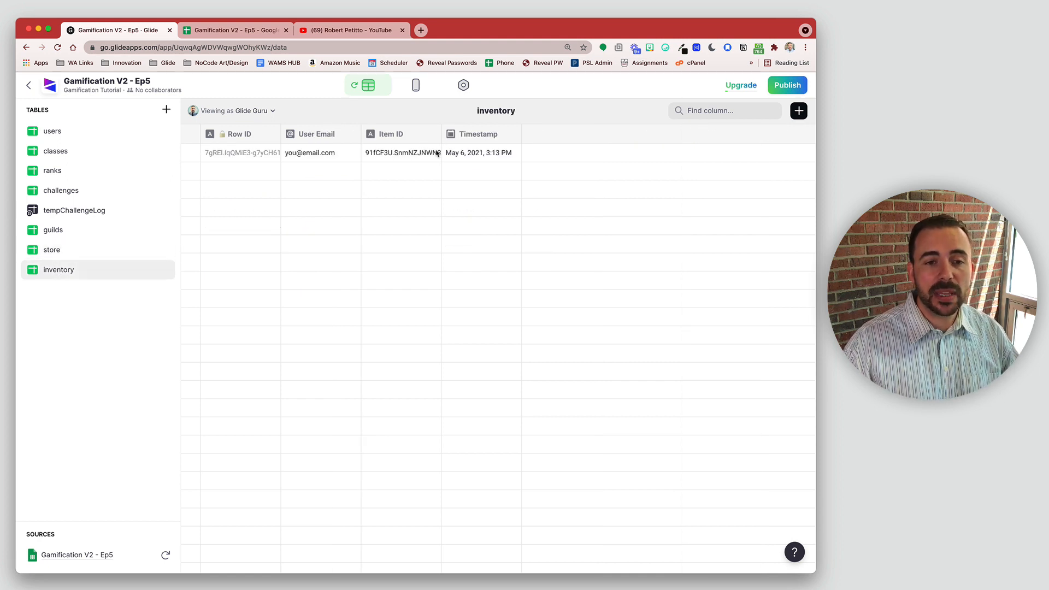
pyautogui.click(399, 157)
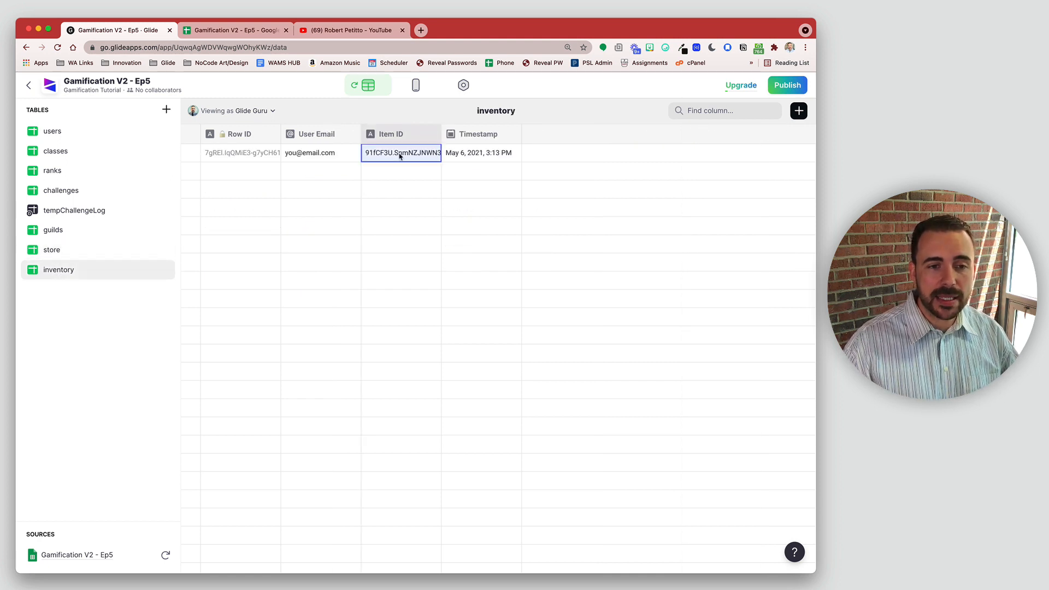
# Add a Relation column named rel_item to the inventory table, matching Item ID to the store table's Row ID.
pyautogui.click(798, 110)
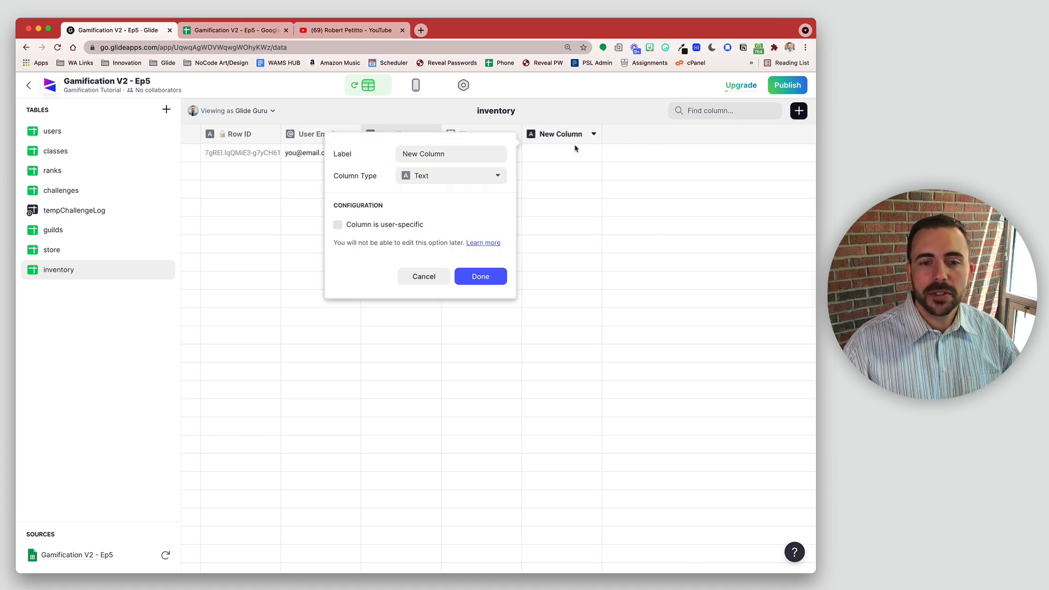
pyautogui.write('rel_i')
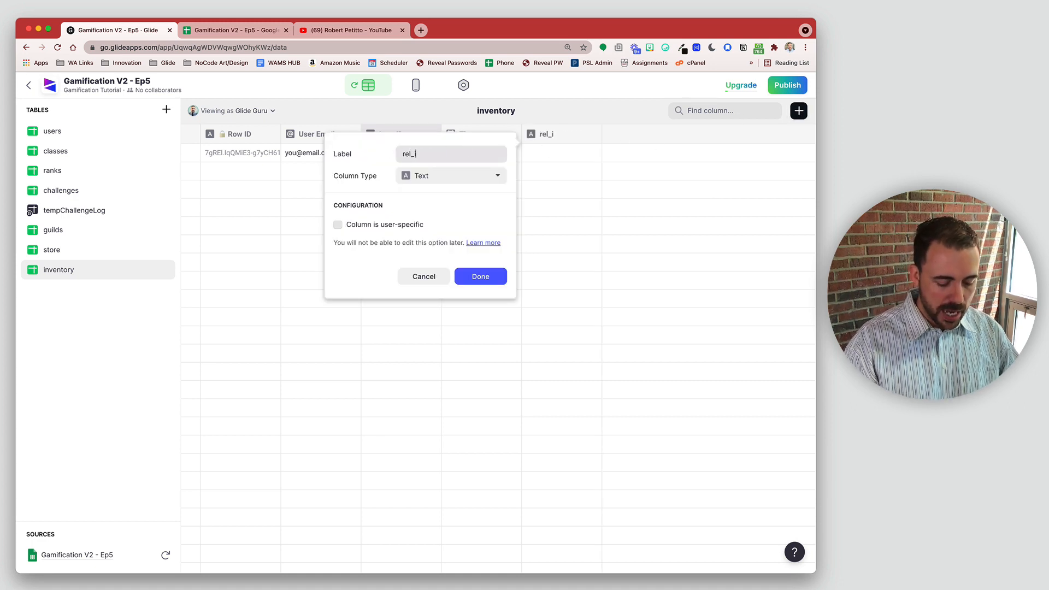
pyautogui.write('tem')
pyautogui.click(432, 178)
pyautogui.moveTo(437, 197)
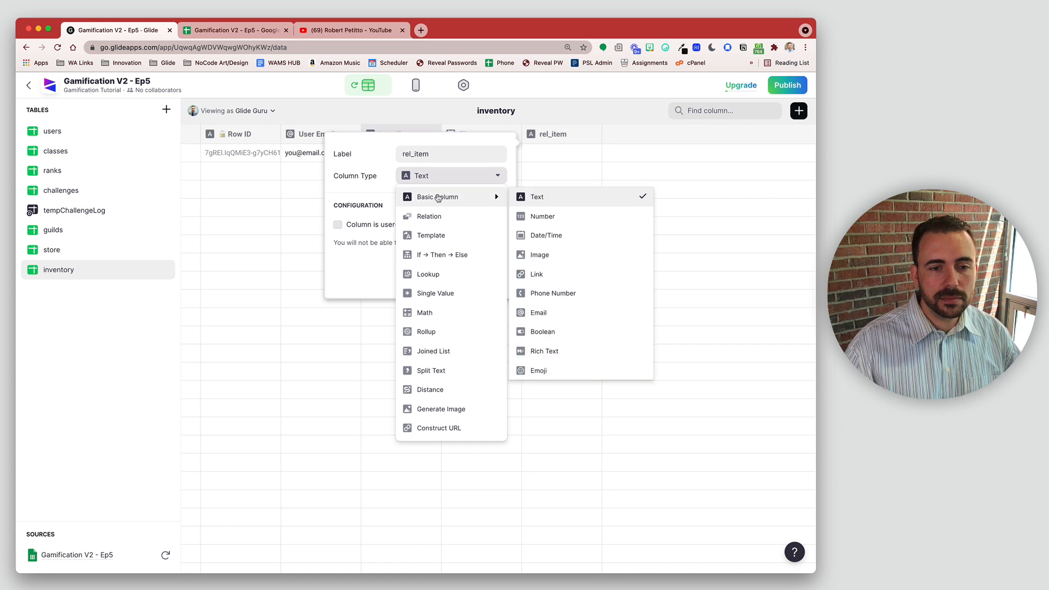
pyautogui.click(429, 216)
pyautogui.click(428, 225)
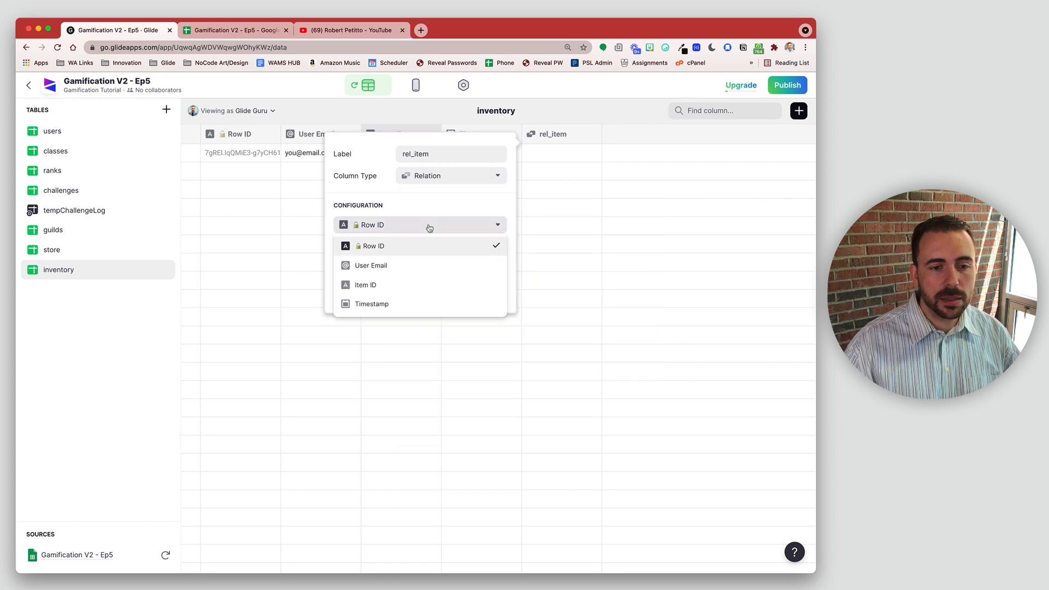
pyautogui.click(405, 284)
pyautogui.click(399, 248)
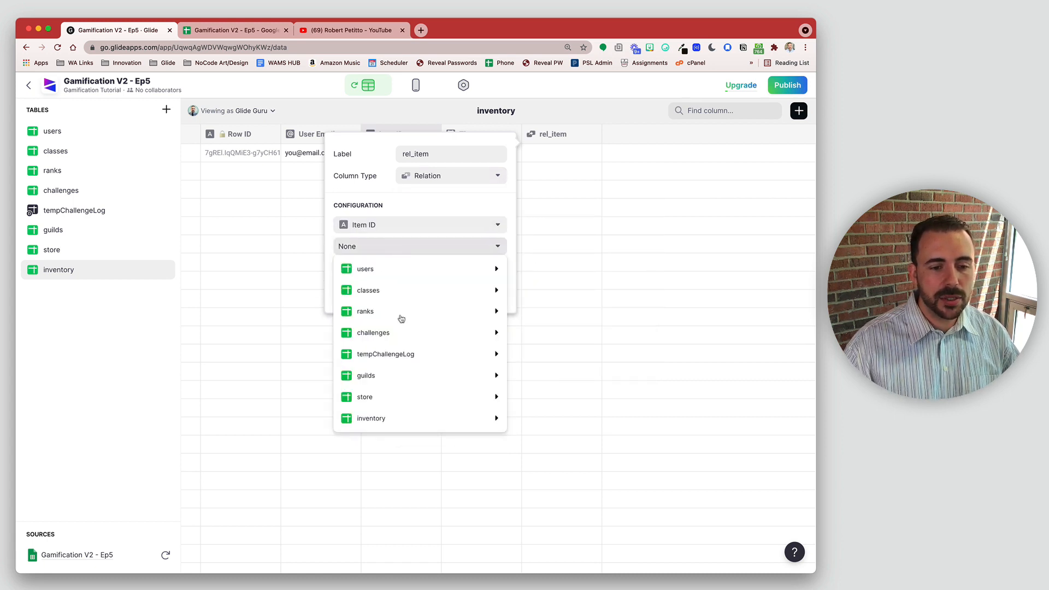
pyautogui.moveTo(411, 397)
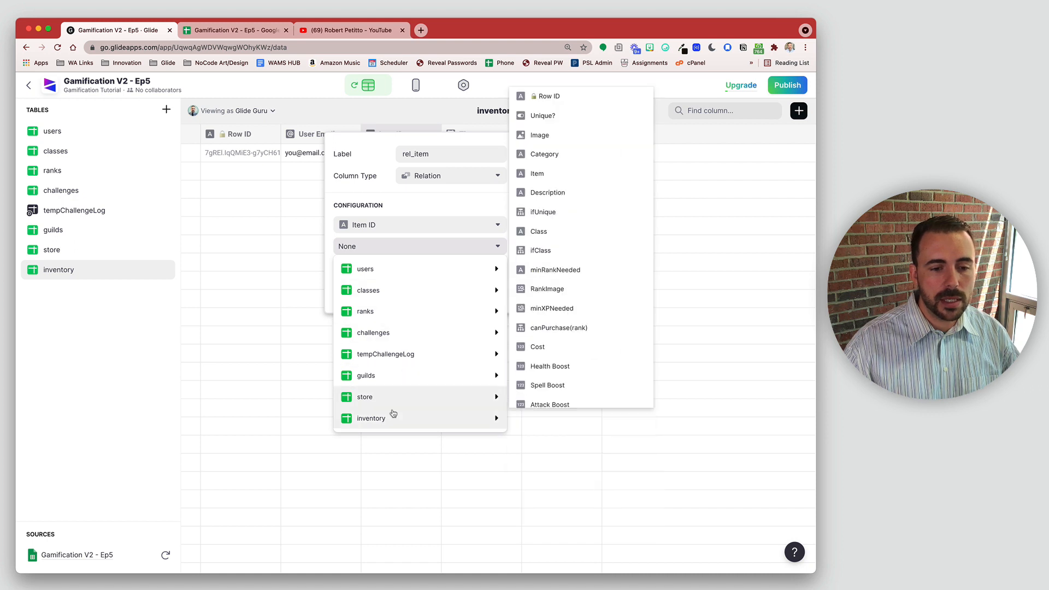
pyautogui.click(549, 96)
pyautogui.click(480, 291)
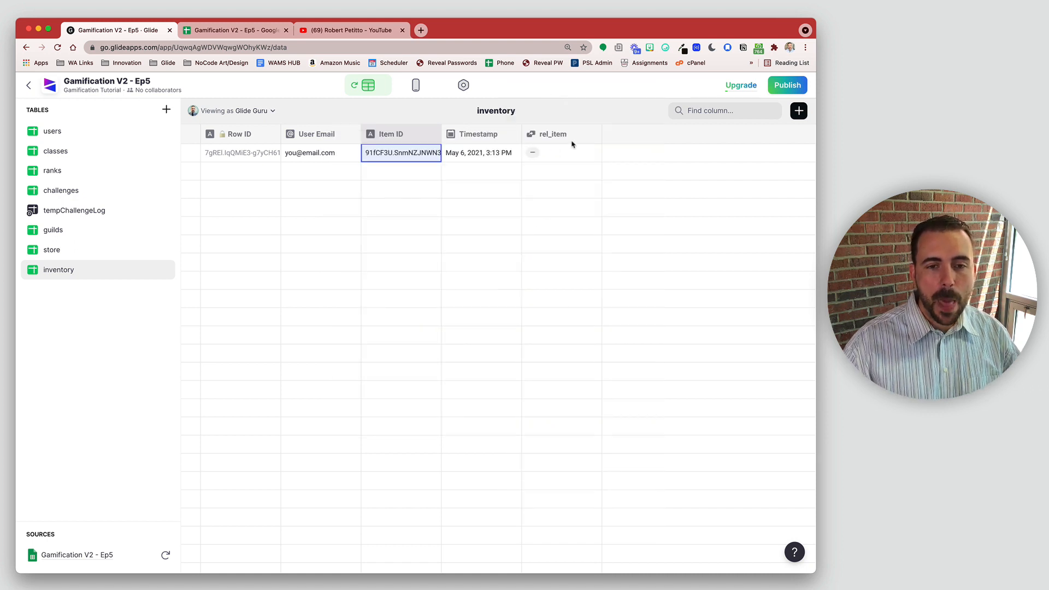
# Add a Lookup column named itemName to the inventory table that returns Item through rel_item.
pyautogui.click(797, 116)
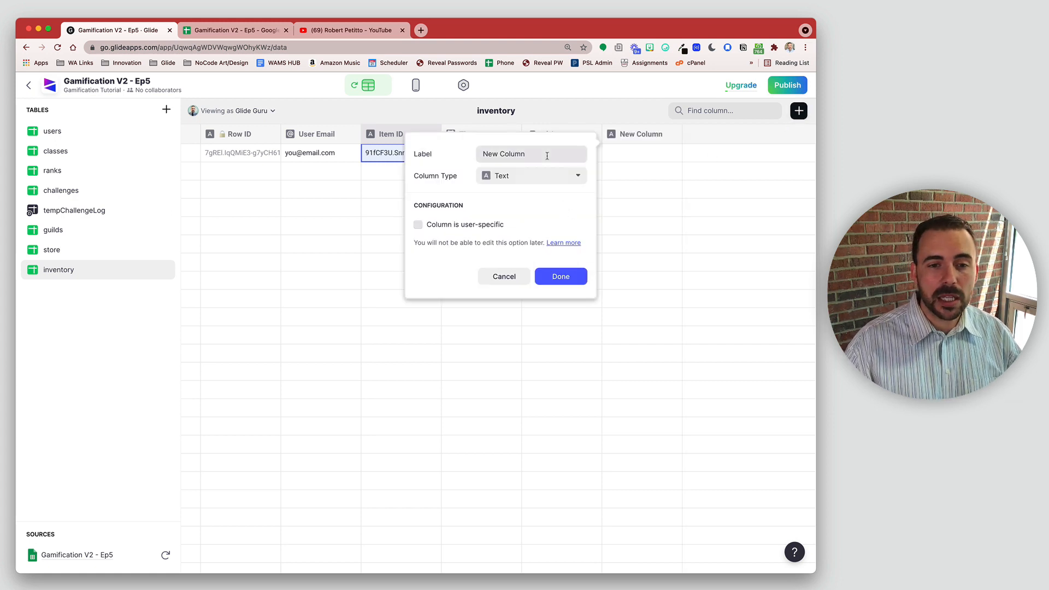
pyautogui.moveTo(546, 154); pyautogui.dragTo(428, 157)
pyautogui.write('itemName')
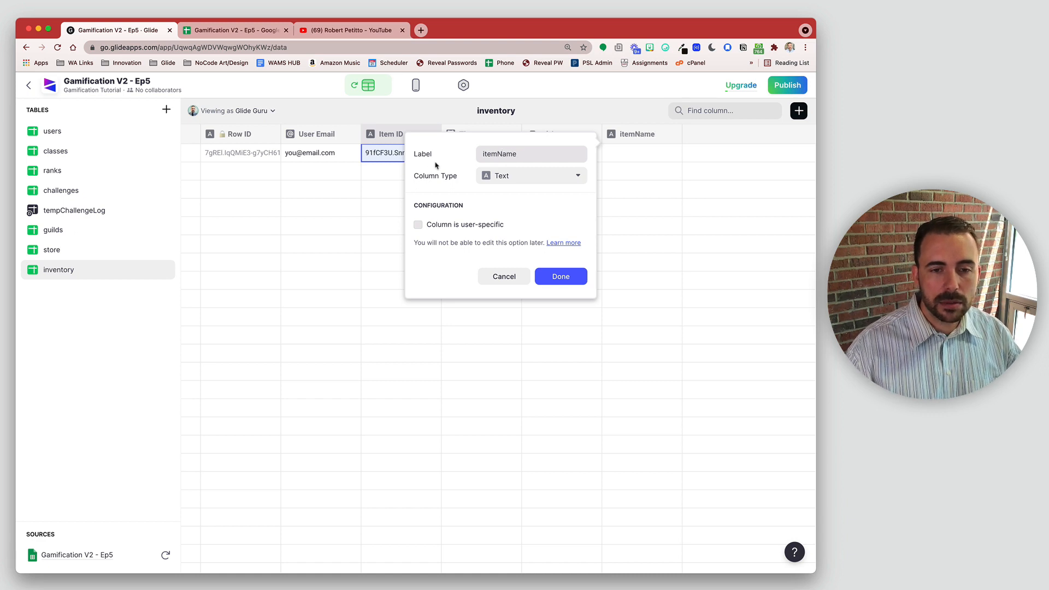
pyautogui.click(506, 182)
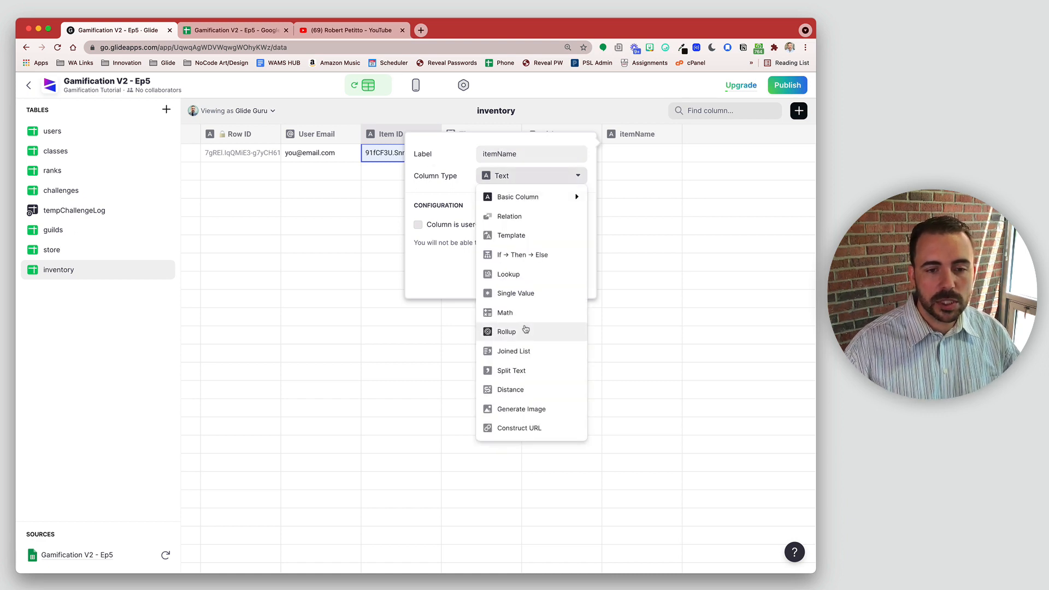
pyautogui.click(508, 275)
pyautogui.click(467, 232)
pyautogui.moveTo(442, 245)
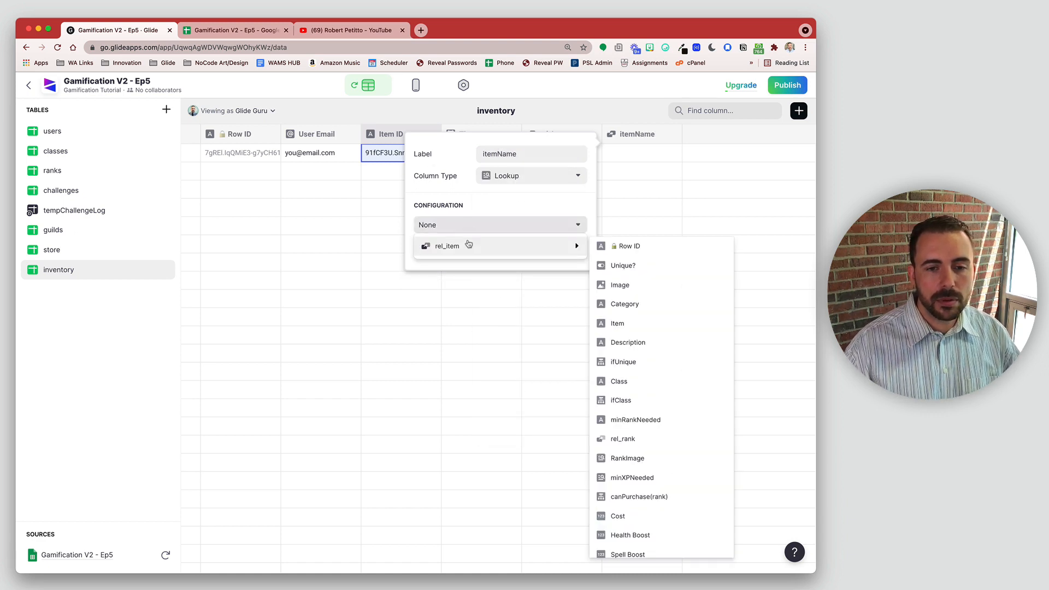
pyautogui.click(629, 321)
pyautogui.click(561, 246)
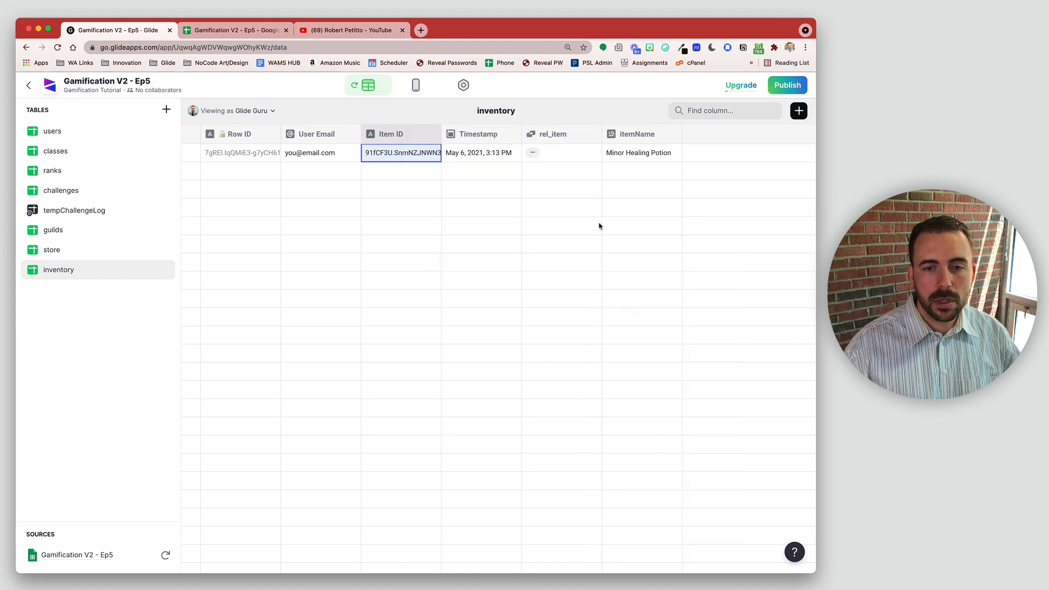
# Add a Lookup column named itemImage to the inventory table that returns Image through rel_item.
pyautogui.click(798, 111)
pyautogui.press('super+a')
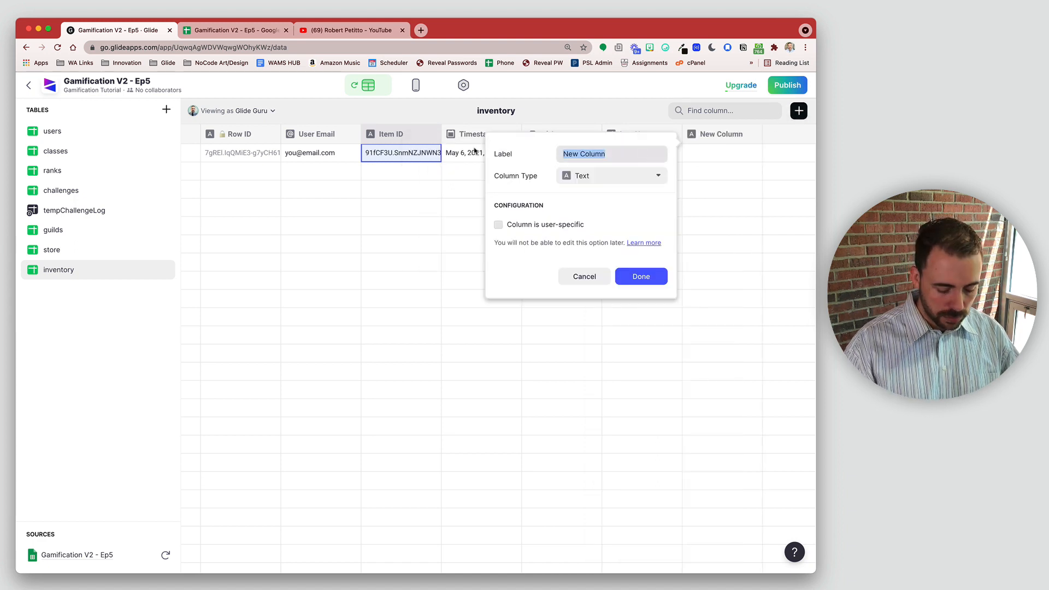
pyautogui.write('itemImage')
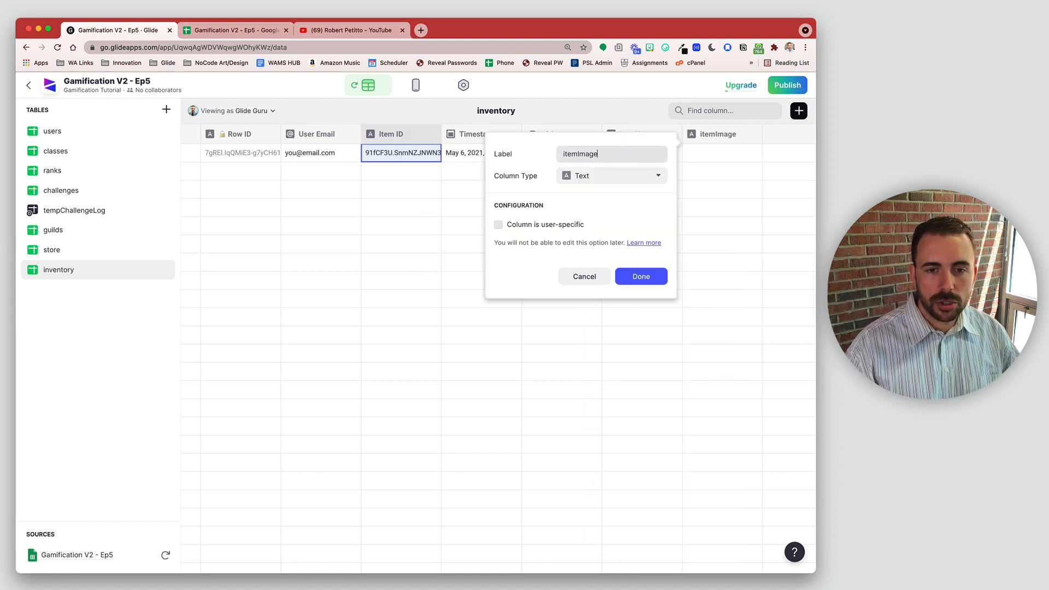
pyautogui.click(597, 174)
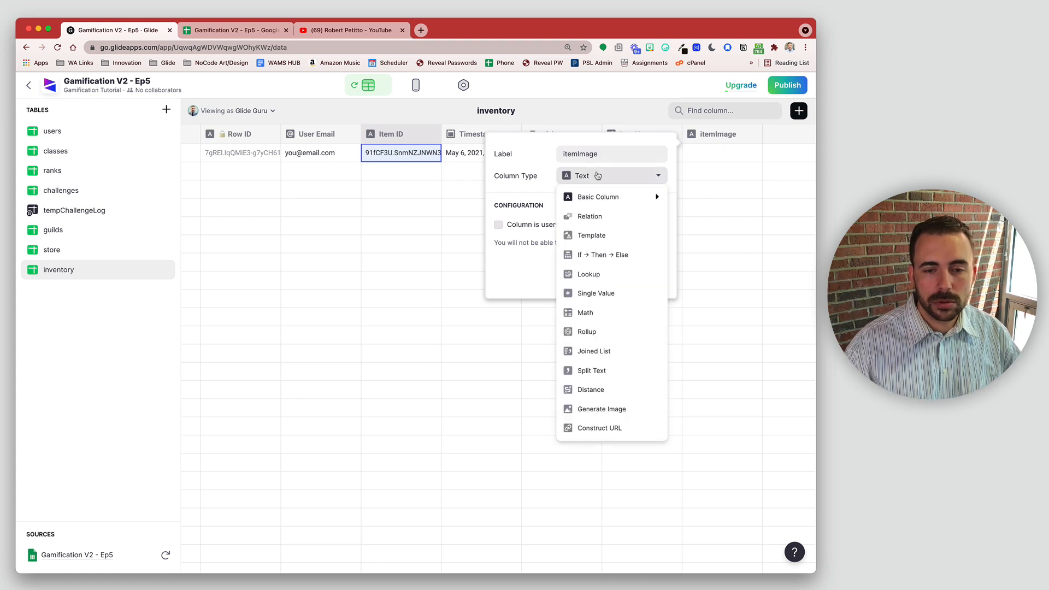
pyautogui.click(602, 275)
pyautogui.click(575, 226)
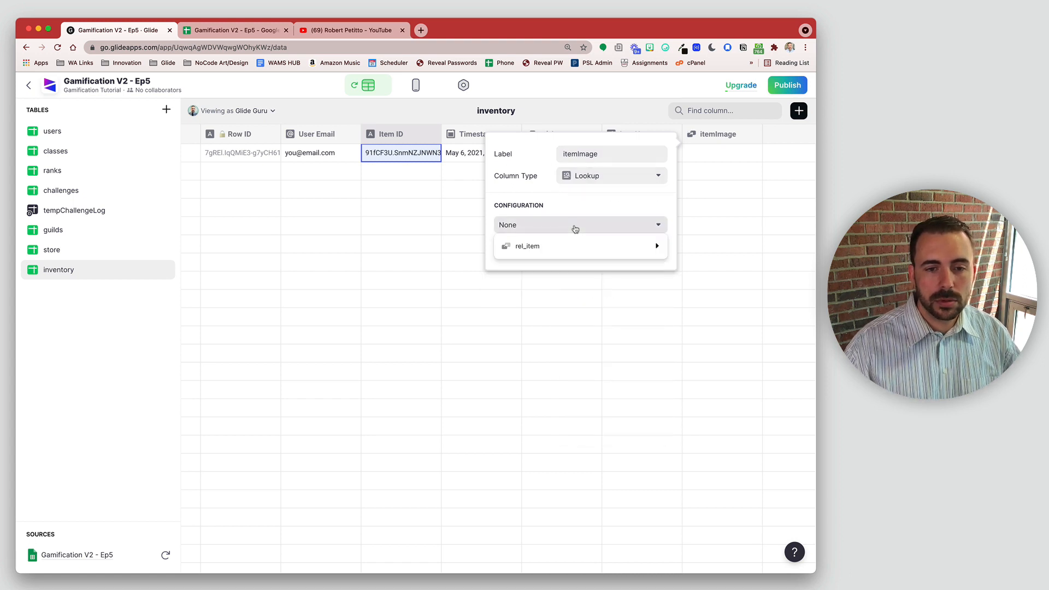
pyautogui.moveTo(566, 250)
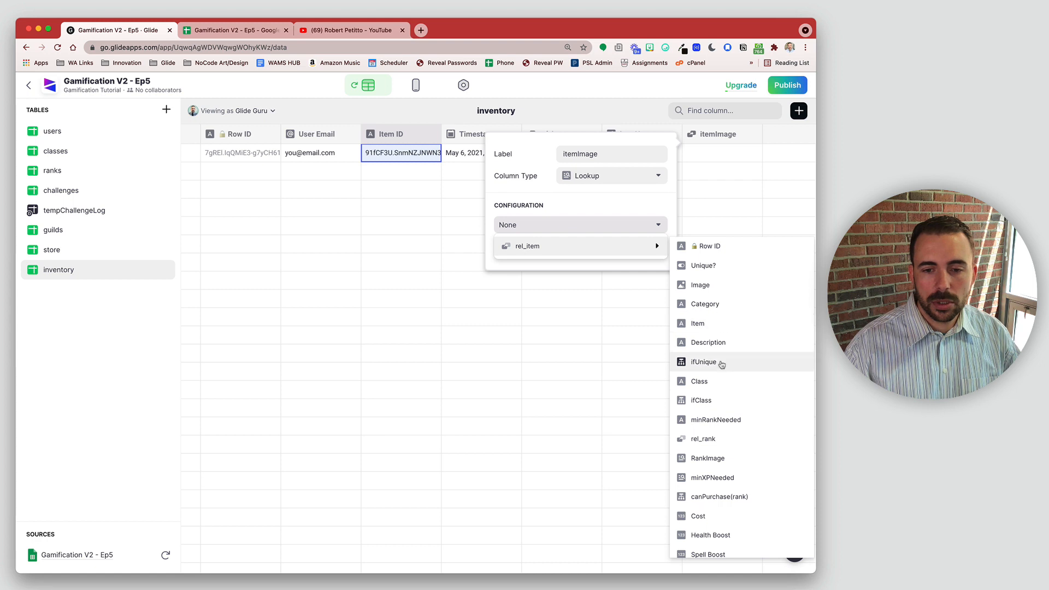
pyautogui.click(707, 285)
pyautogui.click(647, 250)
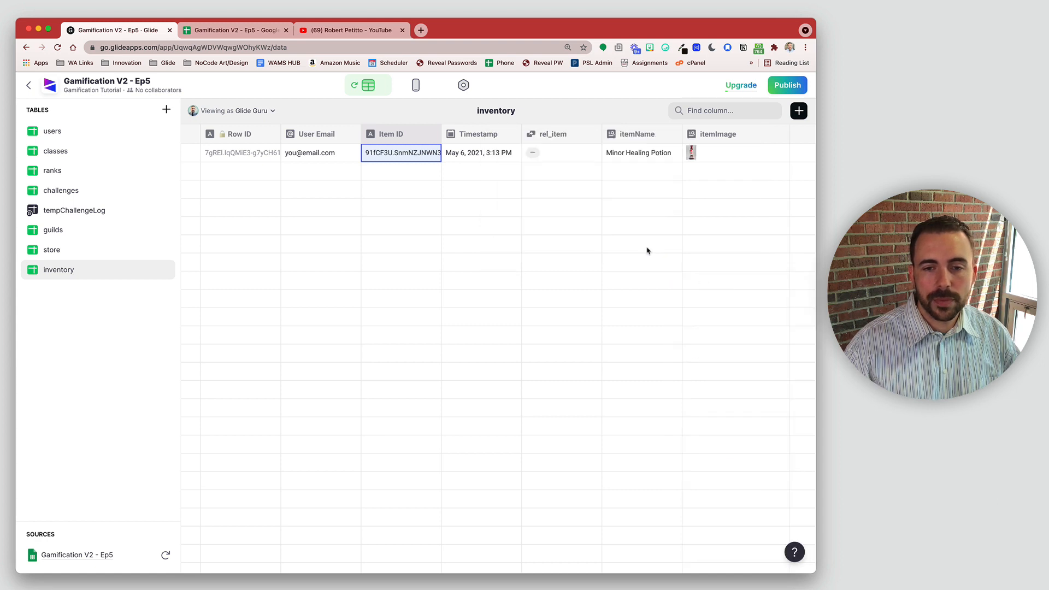
# Add a Lookup column named itemCost to the inventory table that returns Cost through rel_item.
pyautogui.click(798, 111)
pyautogui.tripleClick(672, 155)
pyautogui.write('i')
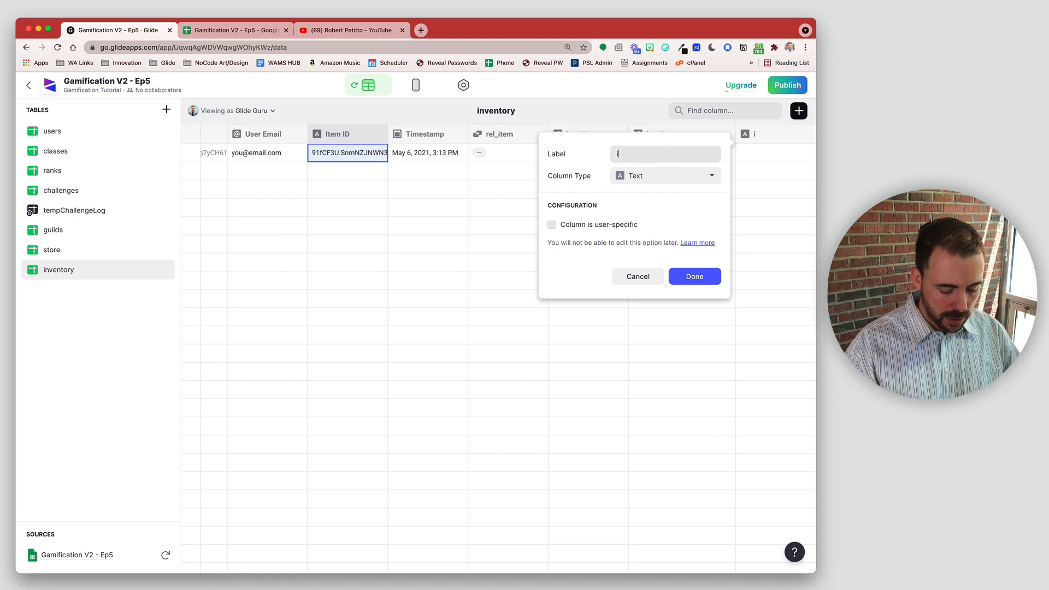
pyautogui.write('temCost')
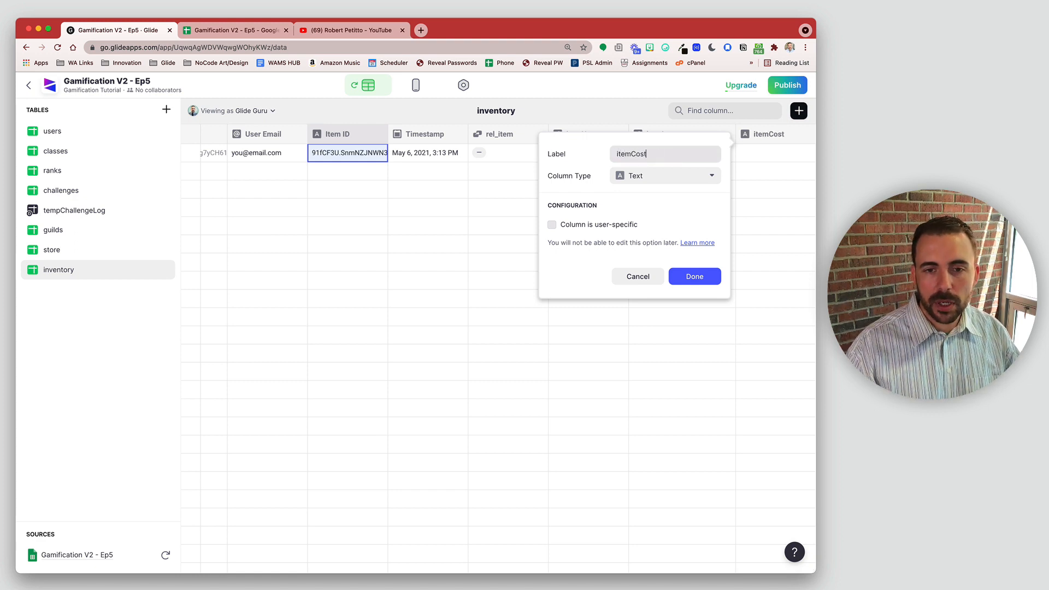
pyautogui.click(638, 176)
pyautogui.click(652, 275)
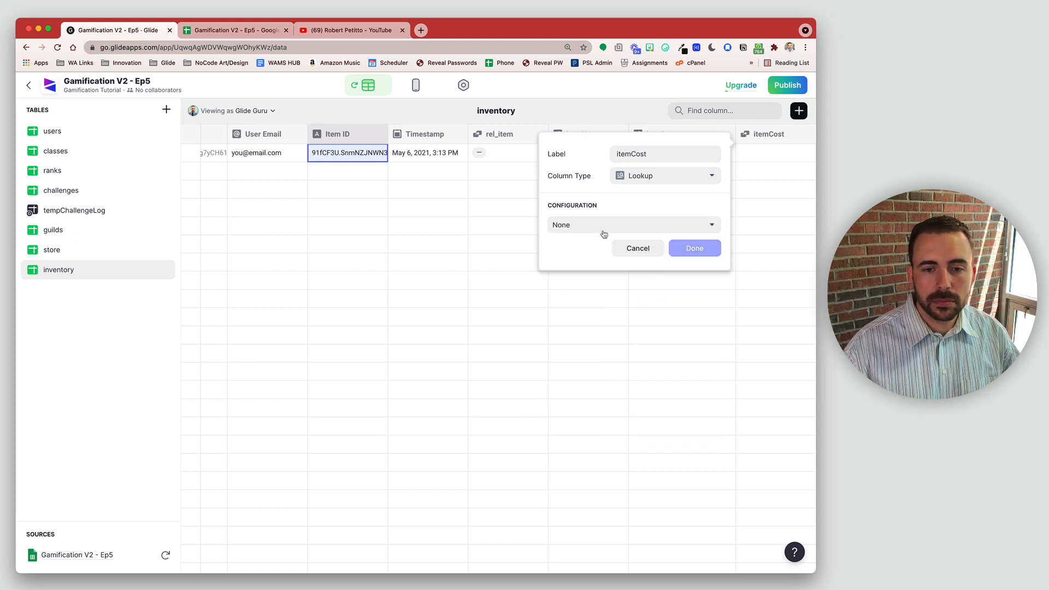
pyautogui.click(602, 229)
pyautogui.moveTo(599, 251)
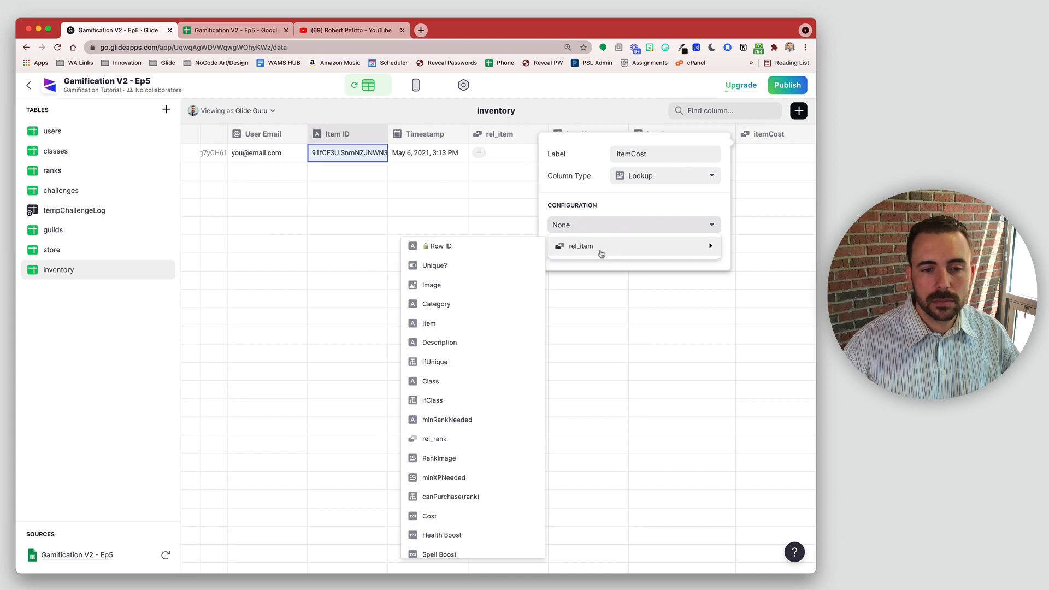
pyautogui.click(452, 366)
pyautogui.click(609, 230)
pyautogui.moveTo(610, 246)
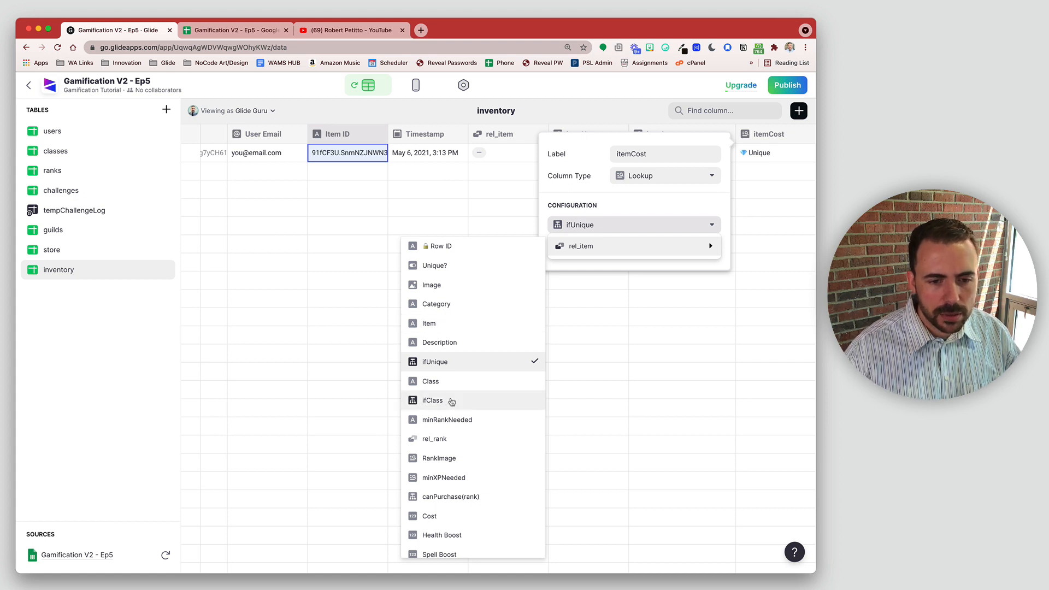
pyautogui.scroll(-5, 451, 401)
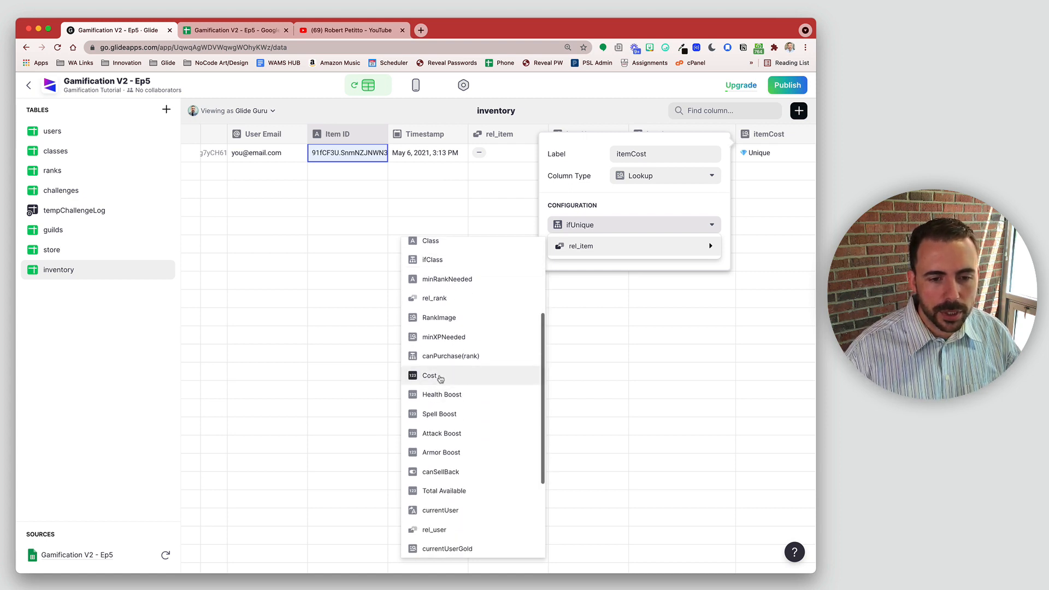
pyautogui.click(432, 375)
pyautogui.click(722, 250)
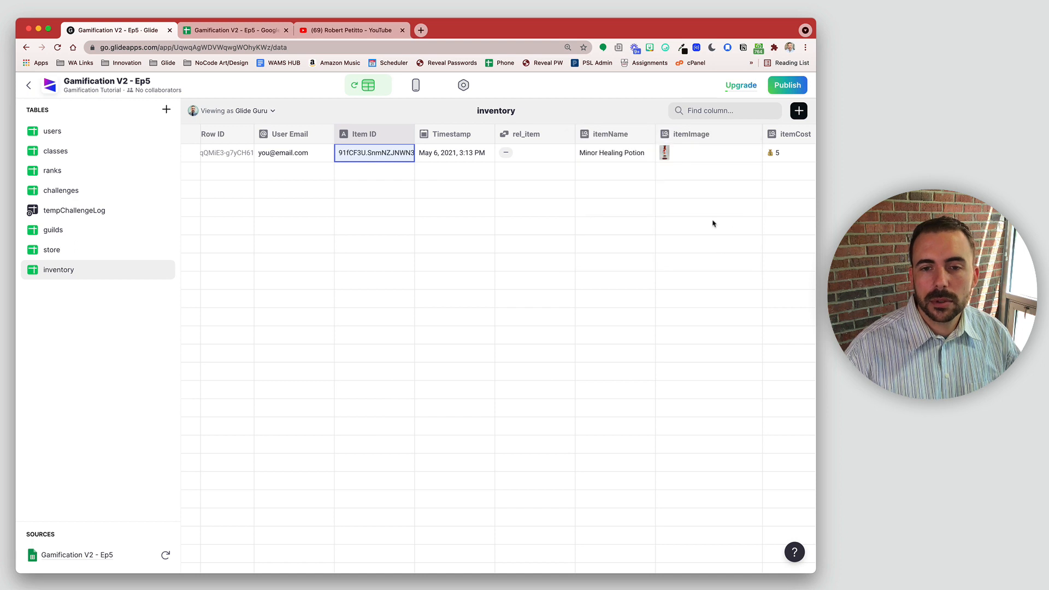
# Add a Lookup column named itemCategory to the inventory table that returns Category through rel_item.
pyautogui.click(798, 111)
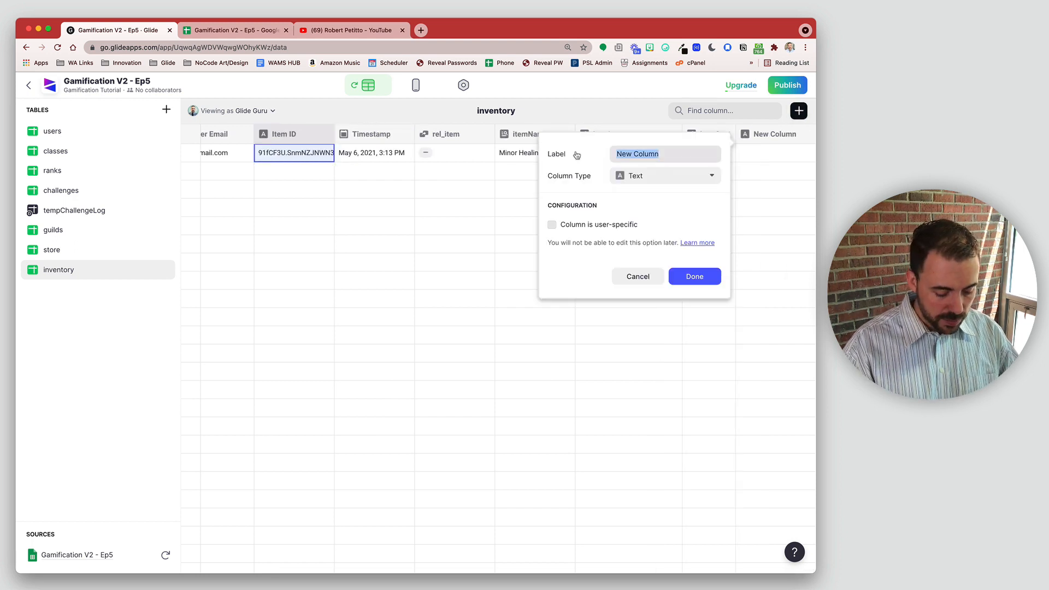
pyautogui.write('item')
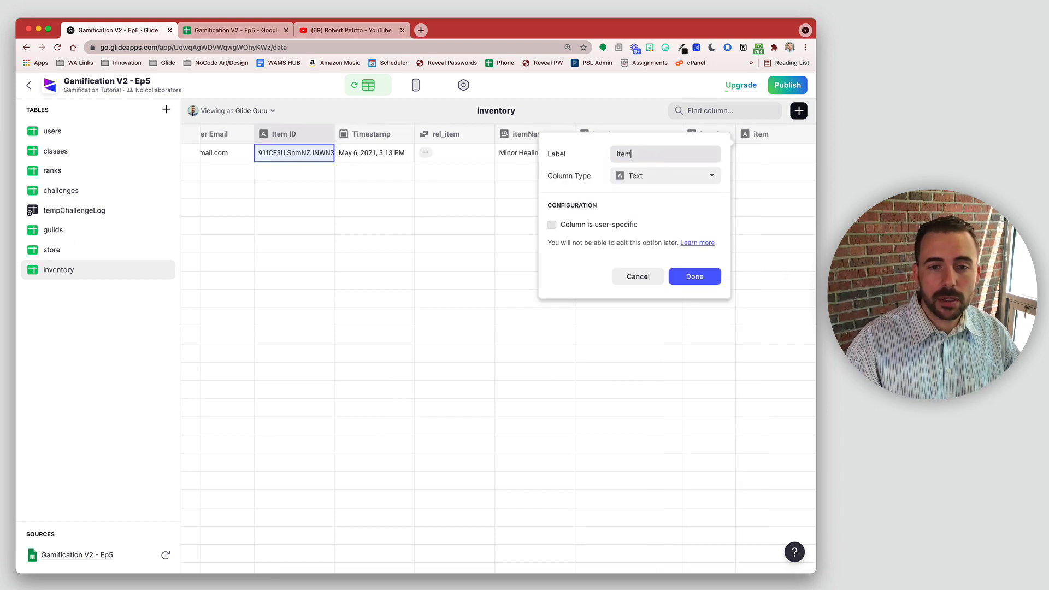
pyautogui.write('Category')
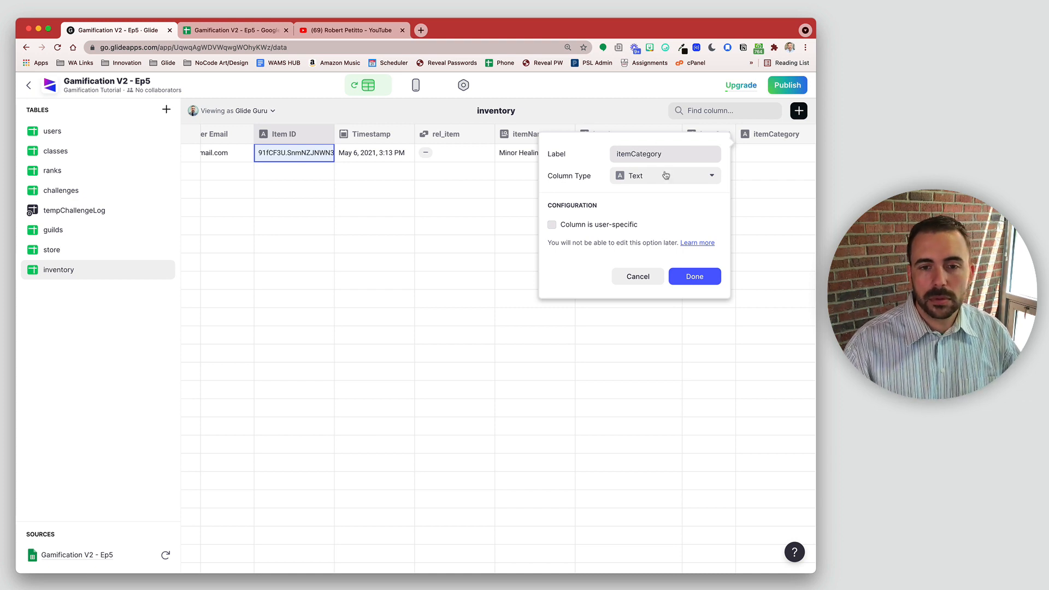
pyautogui.click(666, 175)
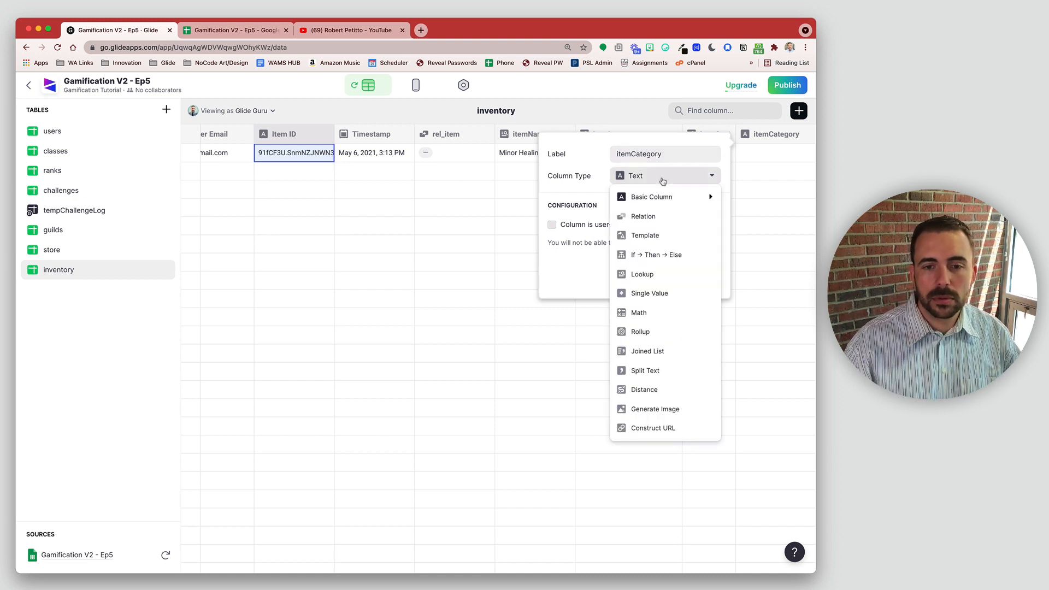
pyautogui.click(666, 249)
pyautogui.click(644, 227)
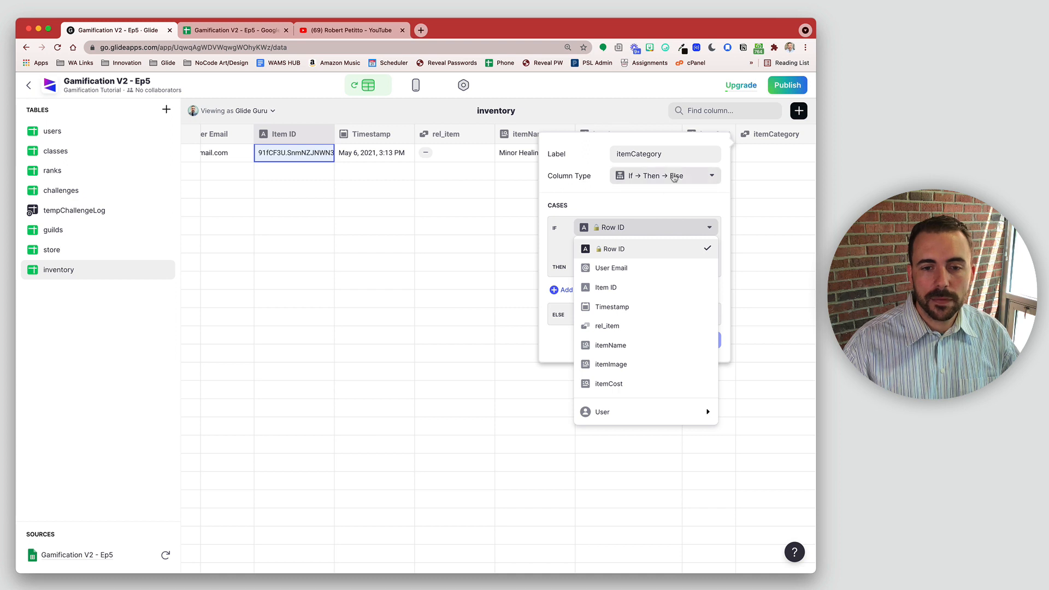
pyautogui.click(674, 175)
pyautogui.click(658, 275)
pyautogui.click(623, 226)
pyautogui.click(621, 244)
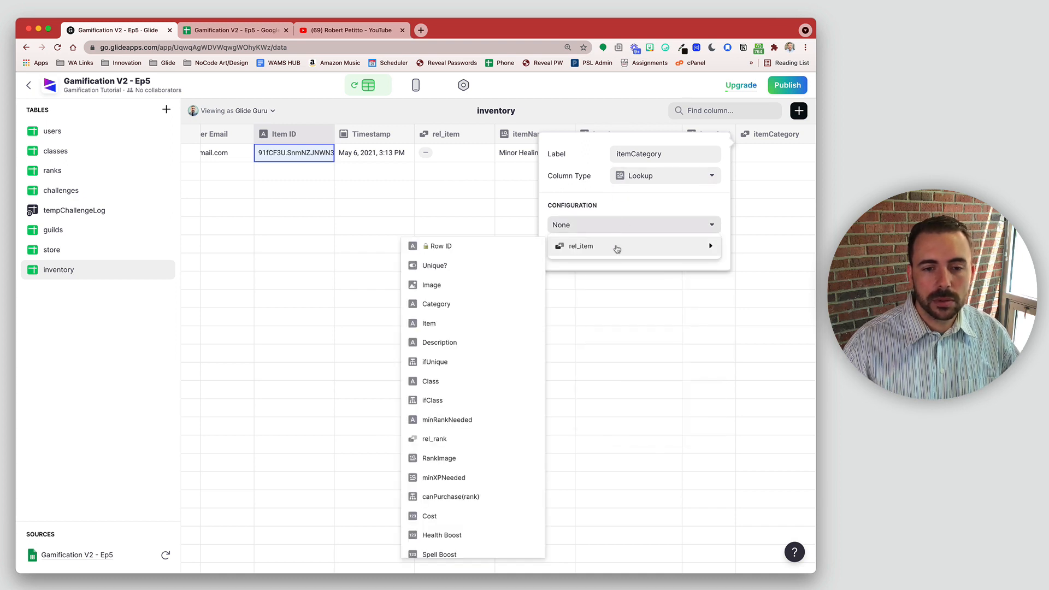
pyautogui.click(473, 303)
pyautogui.click(684, 252)
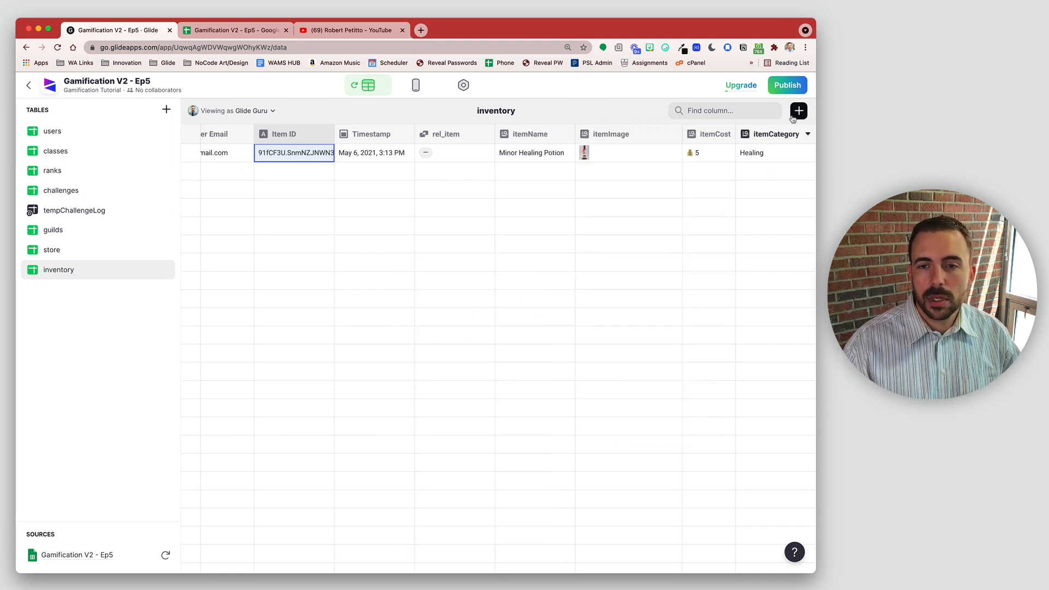
# Add a Lookup column named itemUnique to the inventory table that returns Unique? through rel_item.
pyautogui.click(798, 110)
pyautogui.moveTo(666, 156); pyautogui.dragTo(551, 157)
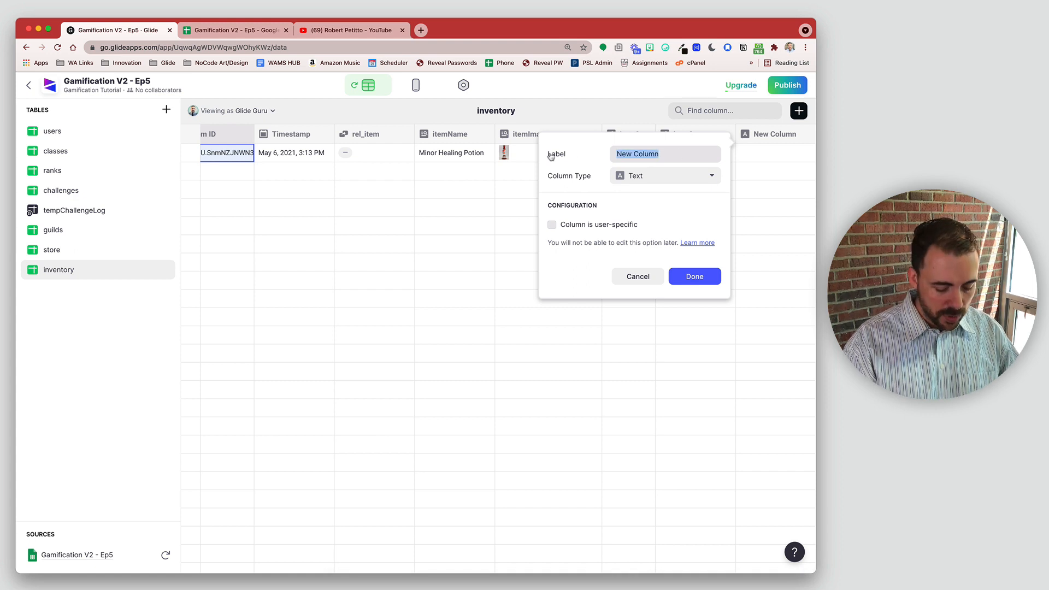
pyautogui.write('it')
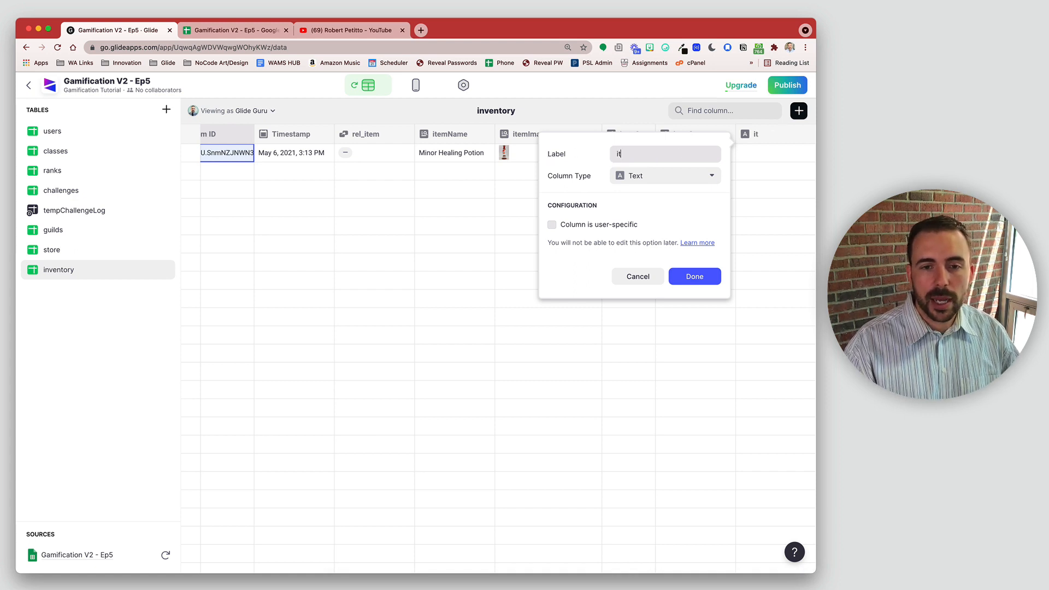
pyautogui.write('emUnique')
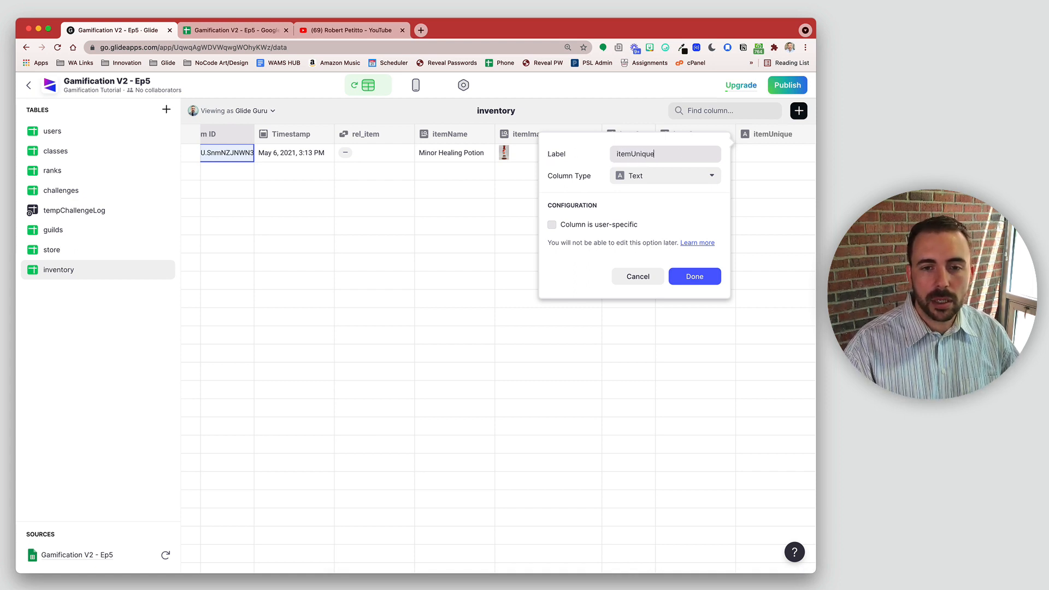
pyautogui.click(638, 176)
pyautogui.click(670, 274)
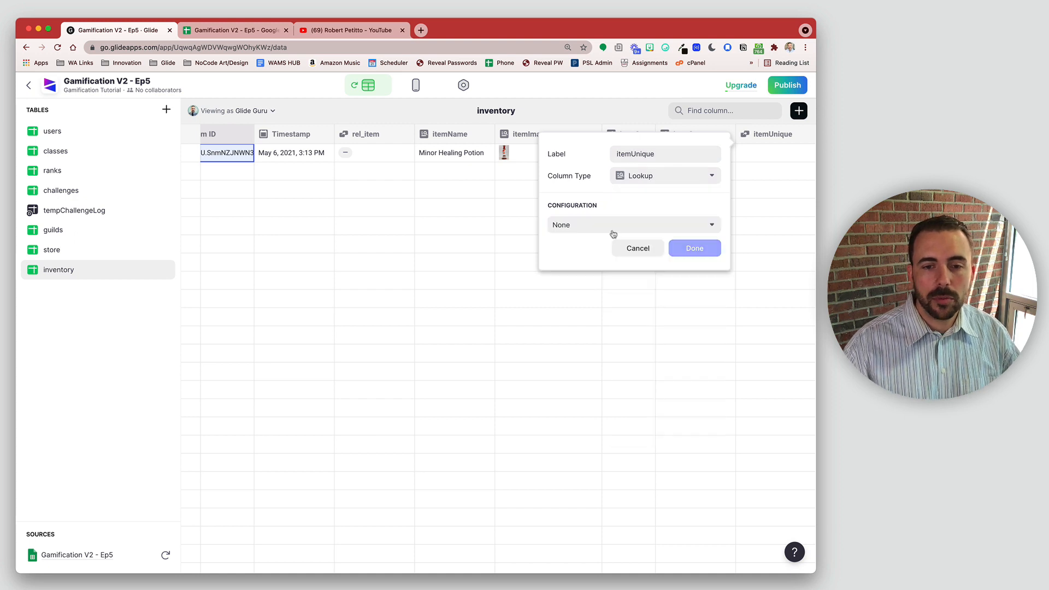
pyautogui.click(613, 234)
pyautogui.moveTo(607, 248)
pyautogui.click(479, 269)
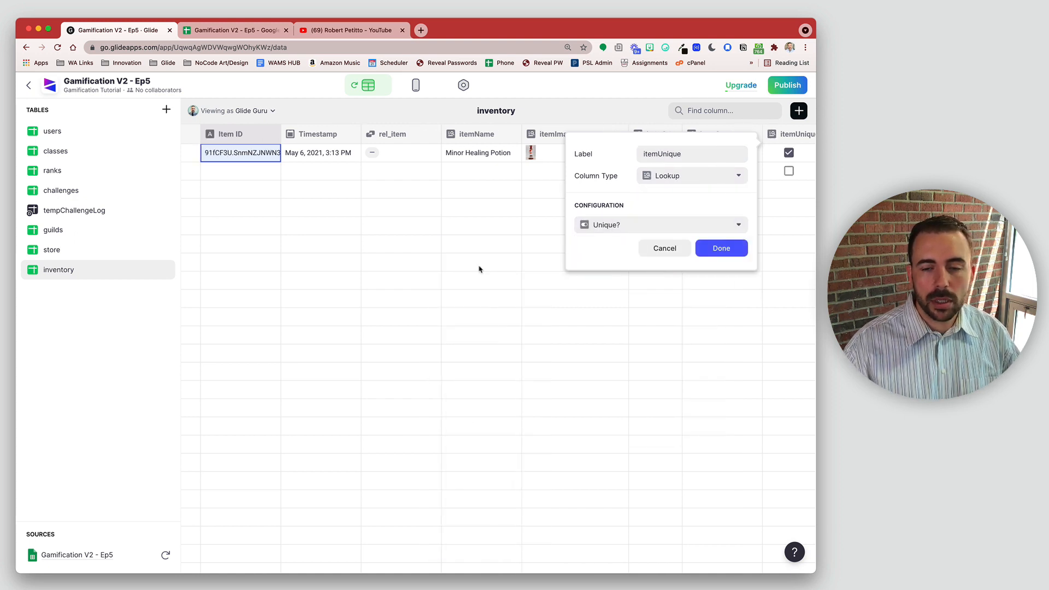
pyautogui.click(721, 249)
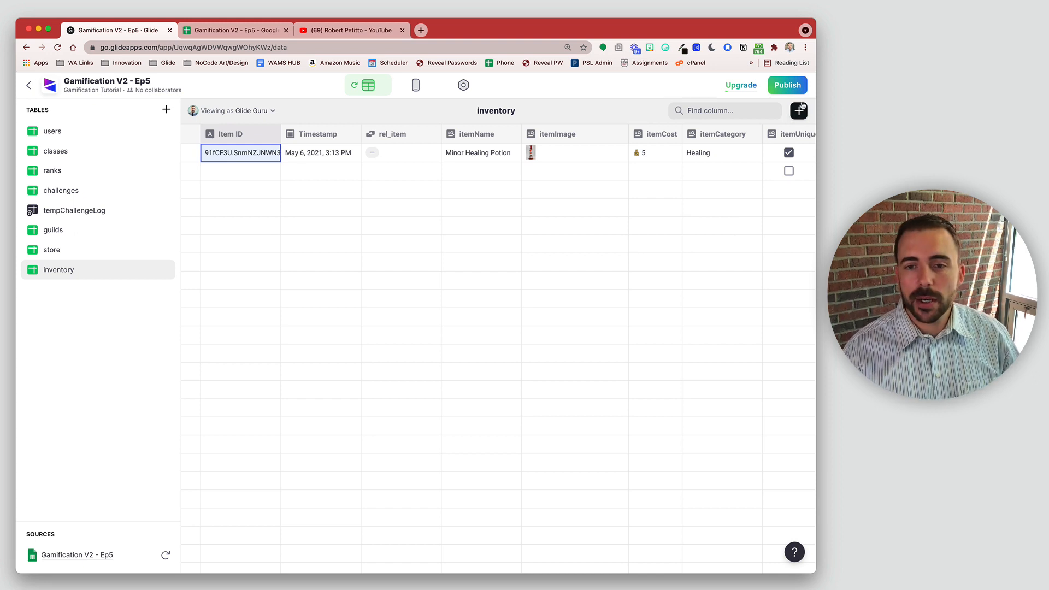
# Add a user-specific Boolean column named areYouSure to the inventory table.
pyautogui.click(799, 110)
pyautogui.write('areYouSure')
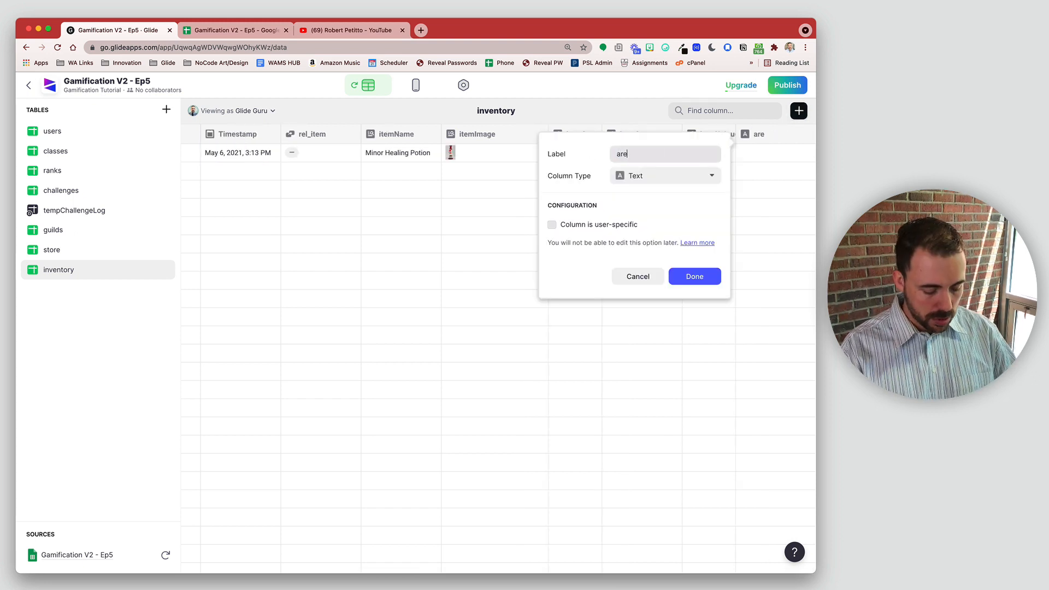
pyautogui.click(700, 177)
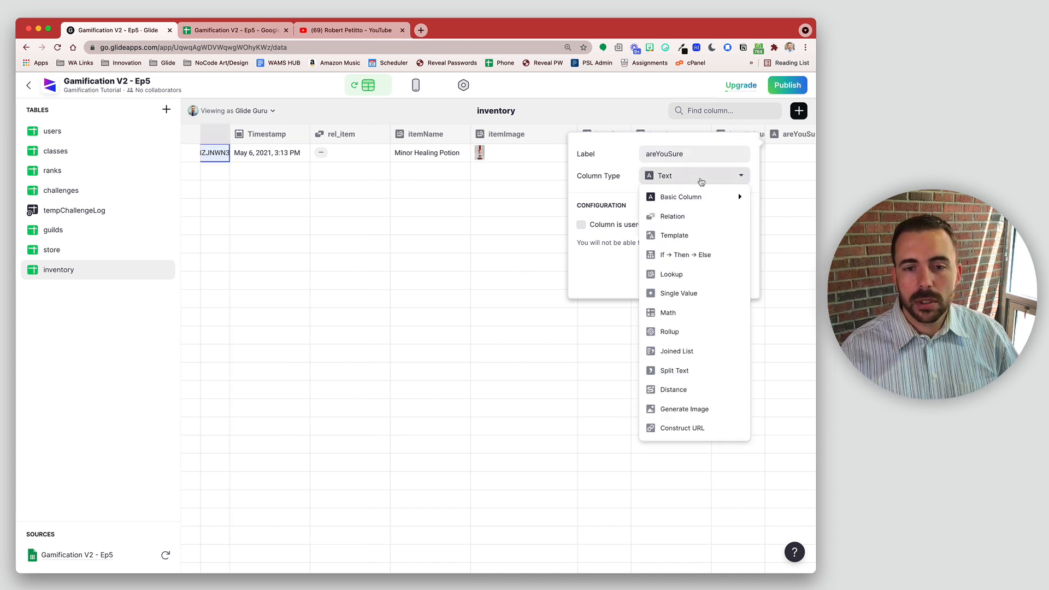
pyautogui.moveTo(697, 196)
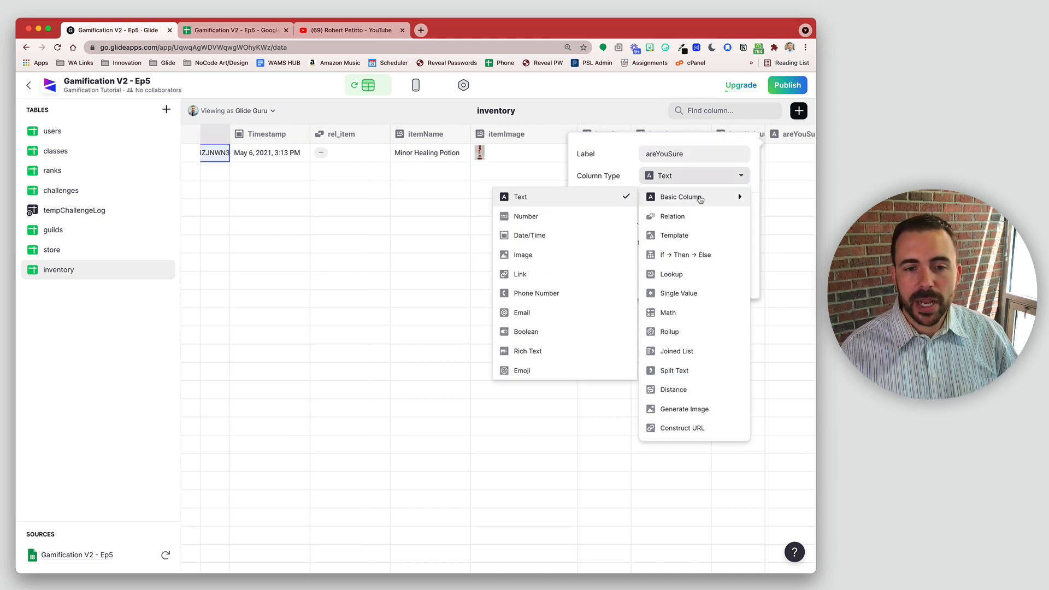
pyautogui.click(544, 331)
pyautogui.click(580, 224)
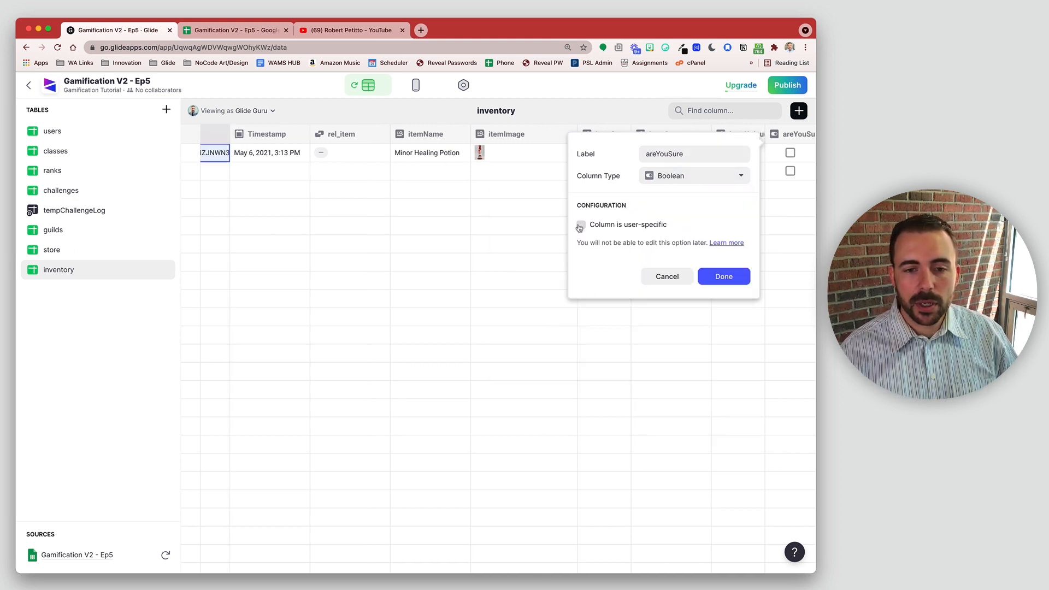
pyautogui.click(722, 276)
# Add a Relation column named rel_user to the inventory table, matching User Email to the users table's Email.
pyautogui.hscroll(-5, 459, 195)
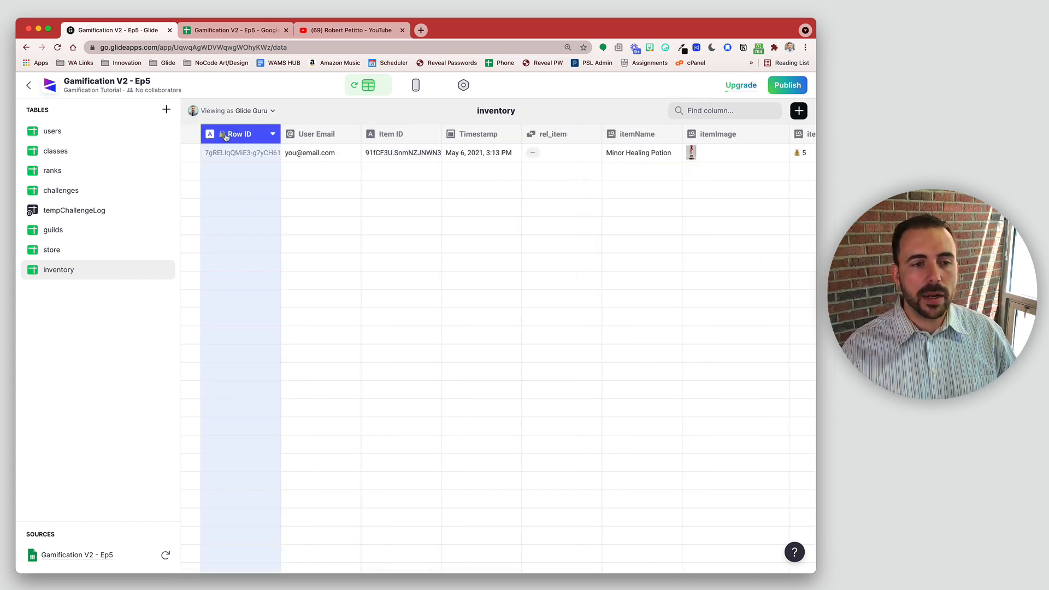
pyautogui.hscroll(2, 534, 171)
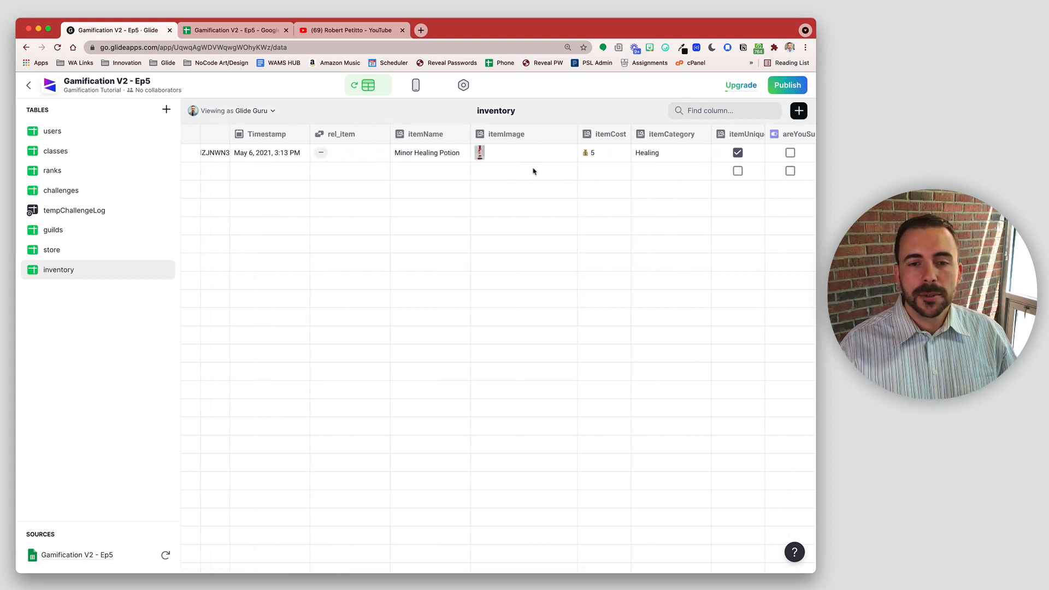
pyautogui.click(597, 157)
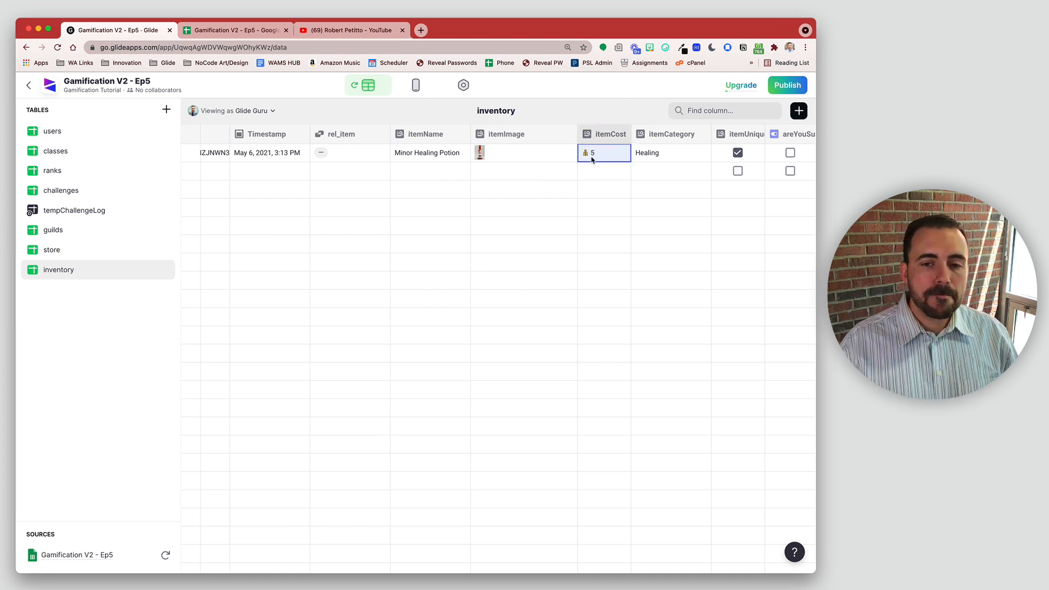
pyautogui.click(798, 110)
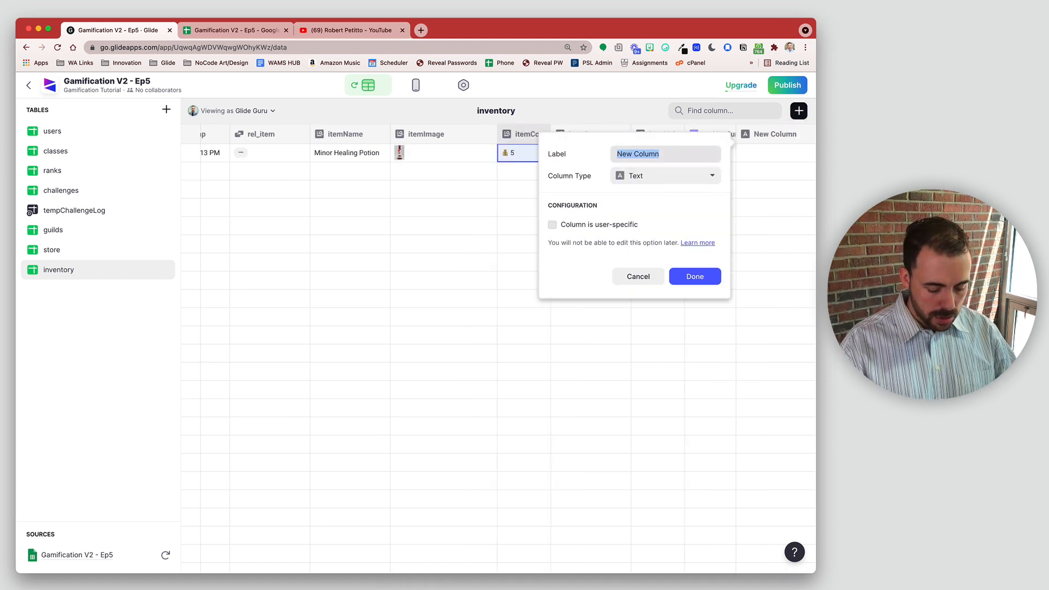
pyautogui.write('rel_user')
pyautogui.click(652, 176)
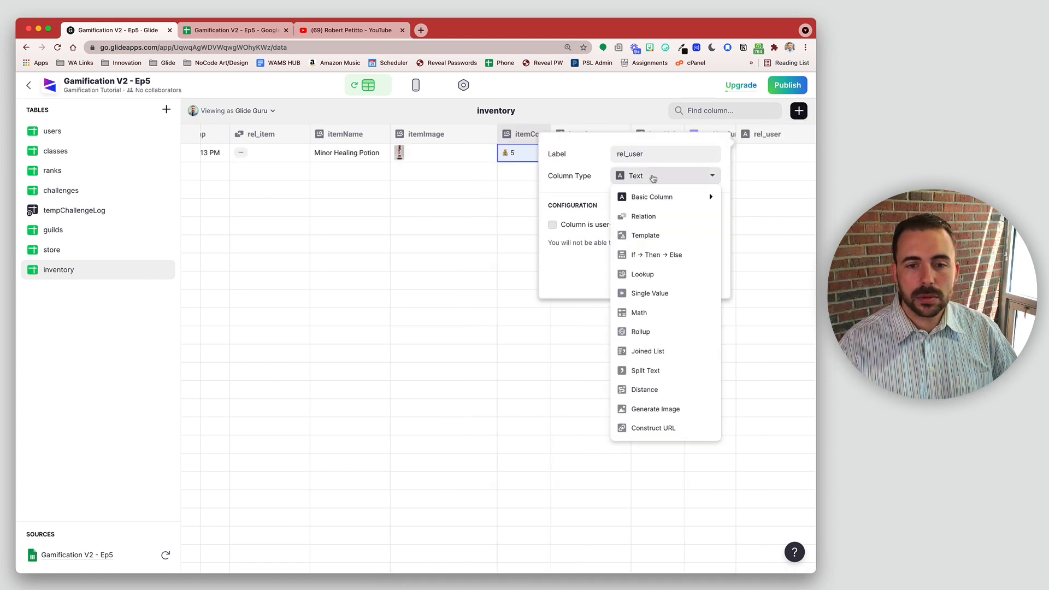
pyautogui.click(643, 216)
pyautogui.click(628, 225)
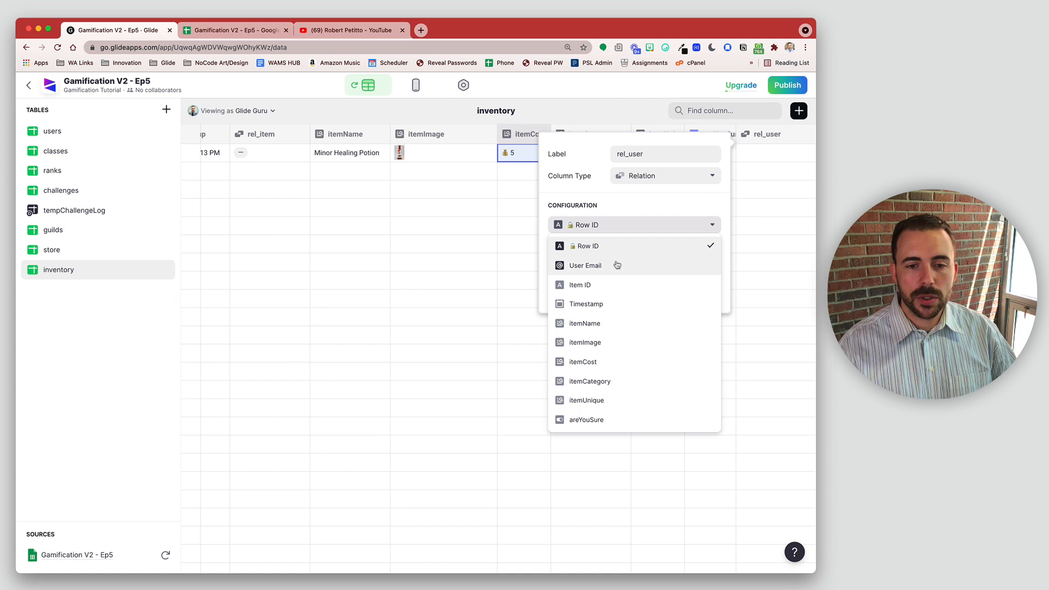
pyautogui.click(617, 265)
pyautogui.click(613, 247)
pyautogui.moveTo(605, 270)
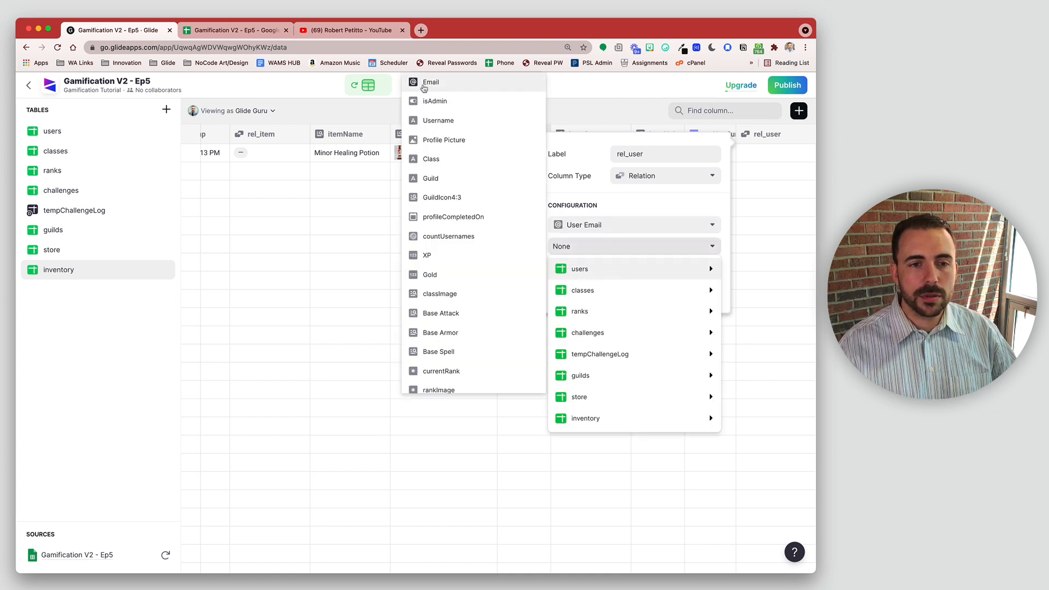
pyautogui.click(424, 88)
pyautogui.click(695, 291)
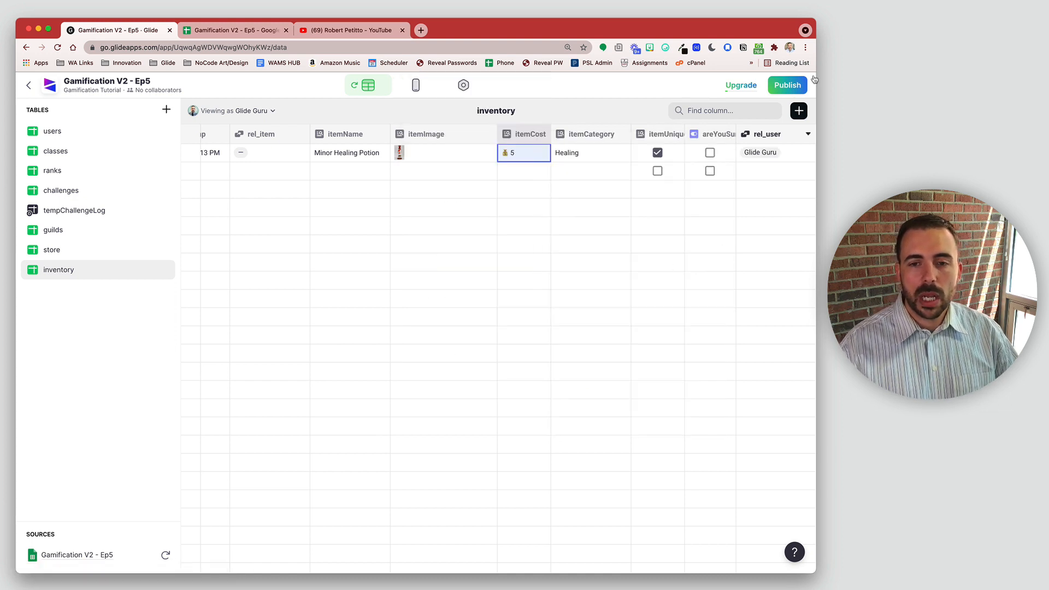
# Add a Math column named balanceAfterSellBack to the inventory table.
pyautogui.click(798, 111)
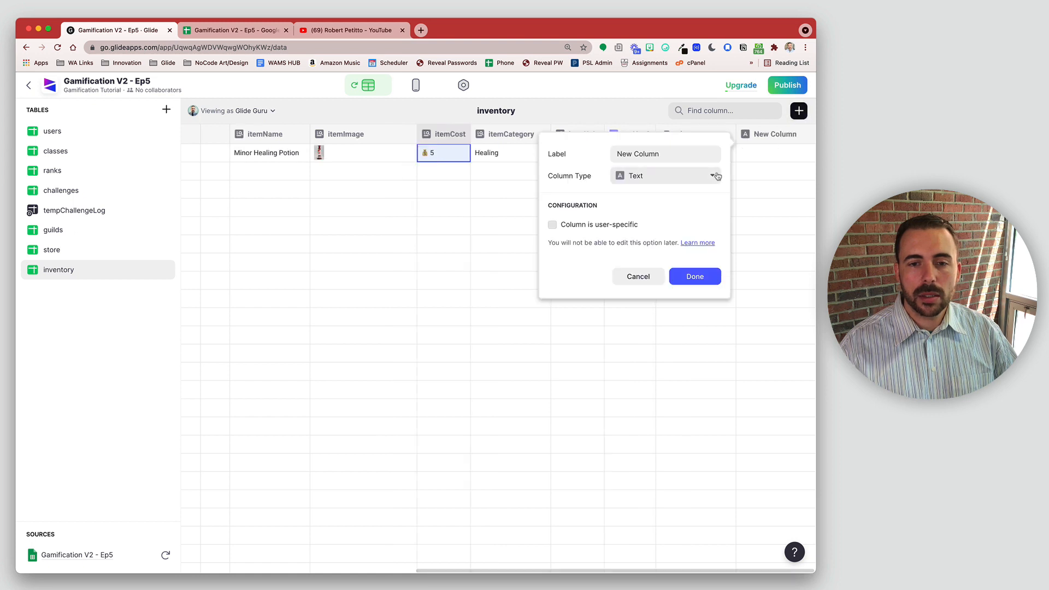
pyautogui.click(709, 175)
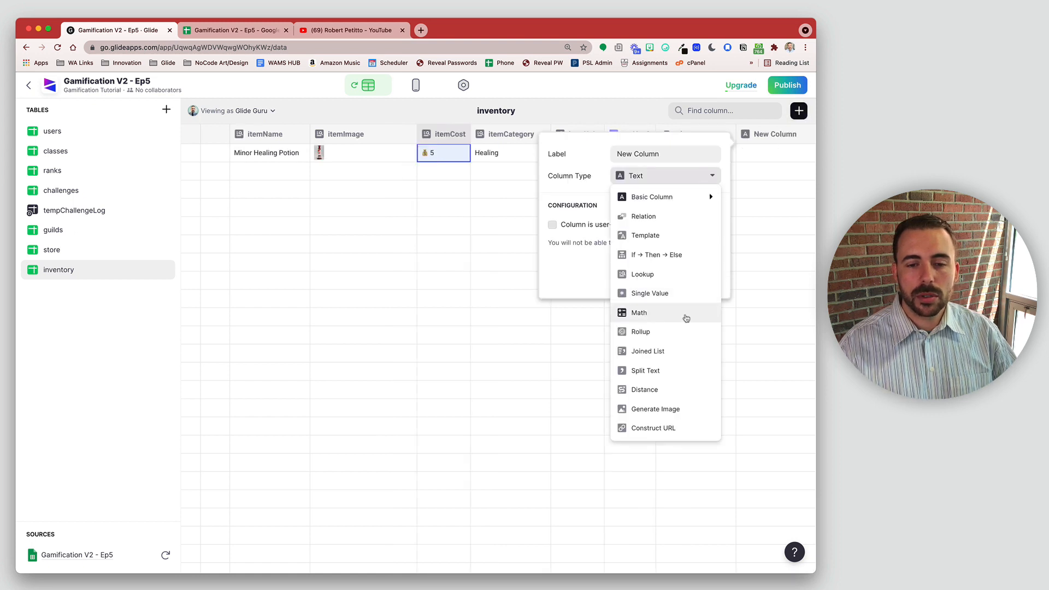
pyautogui.click(686, 318)
pyautogui.moveTo(672, 154); pyautogui.dragTo(520, 153)
pyautogui.write('bal')
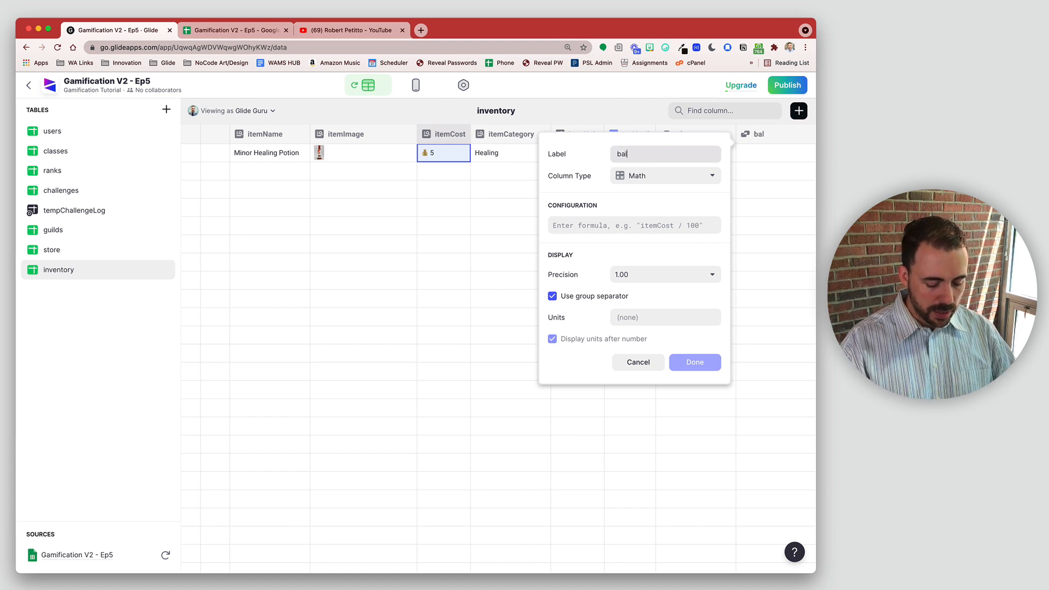
pyautogui.write('anceAfterS')
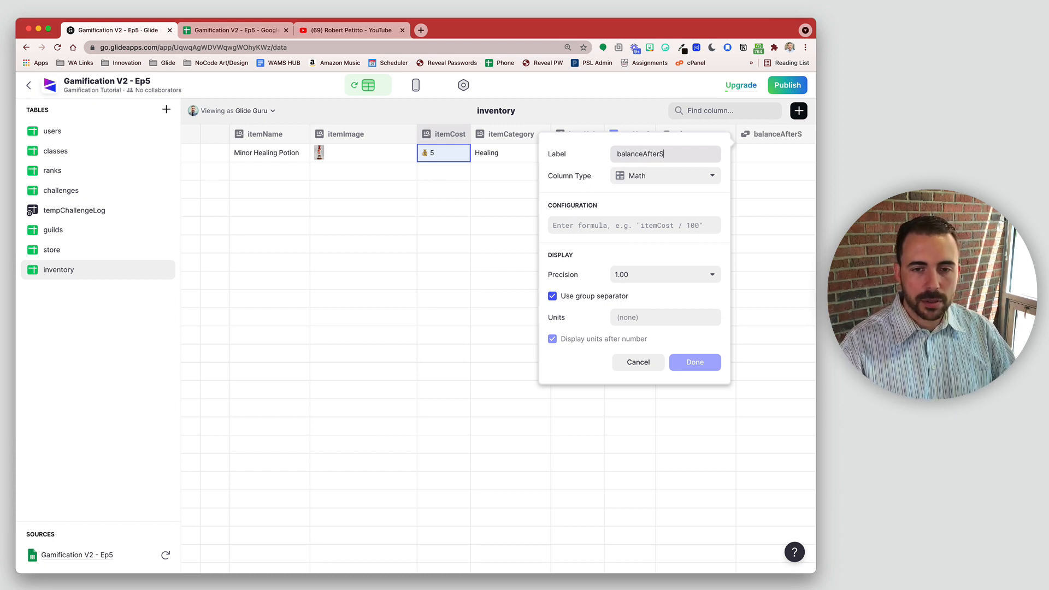
pyautogui.write('ellBack')
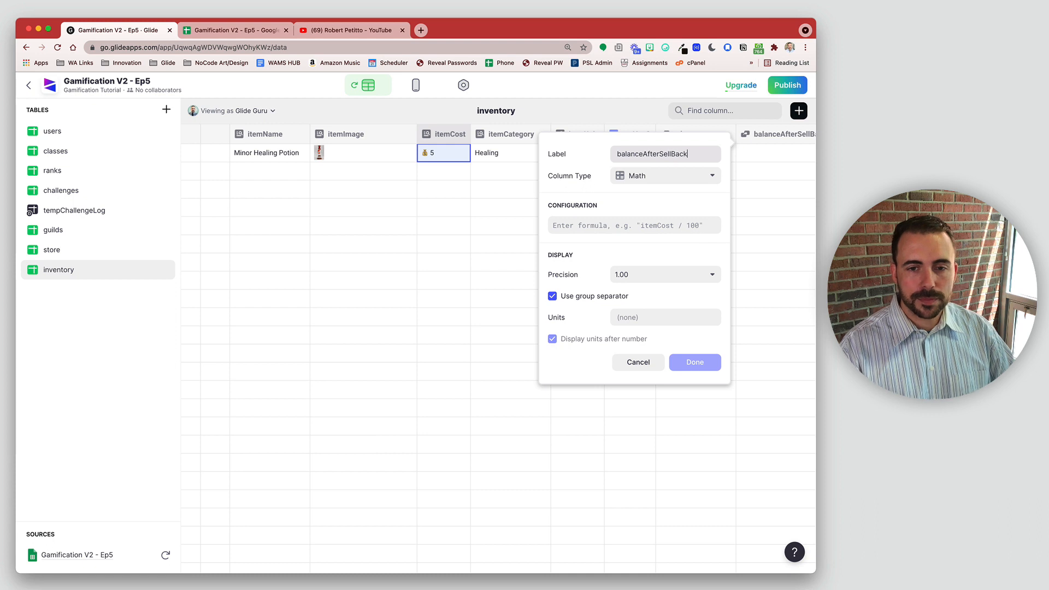
# Enter the formula g+(ic/2) for balanceAfterSellBack, with g as the user's Gold and ic as itemCost.
pyautogui.click(590, 225)
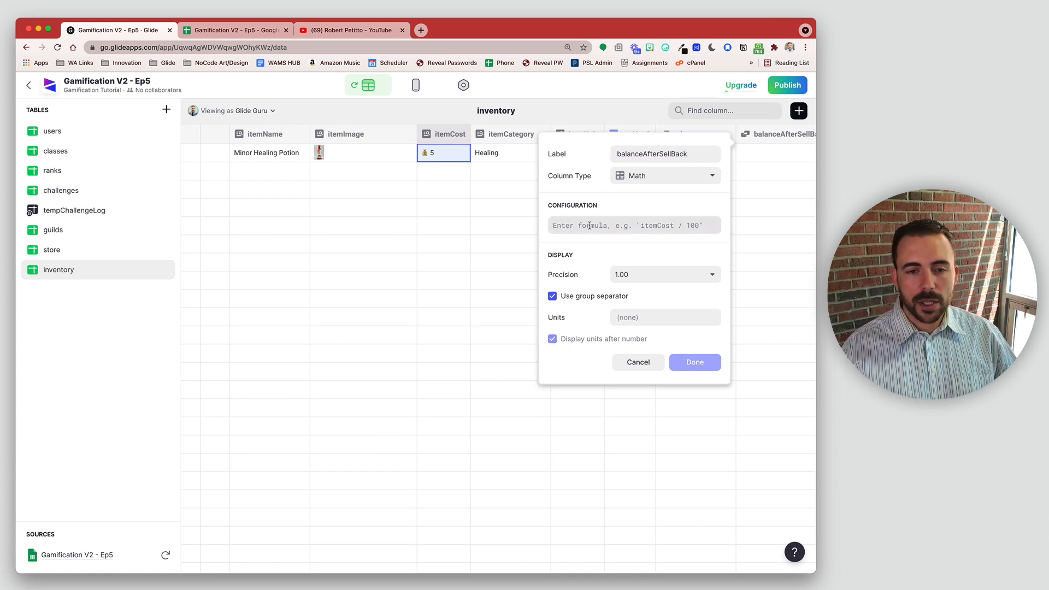
pyautogui.write('g')
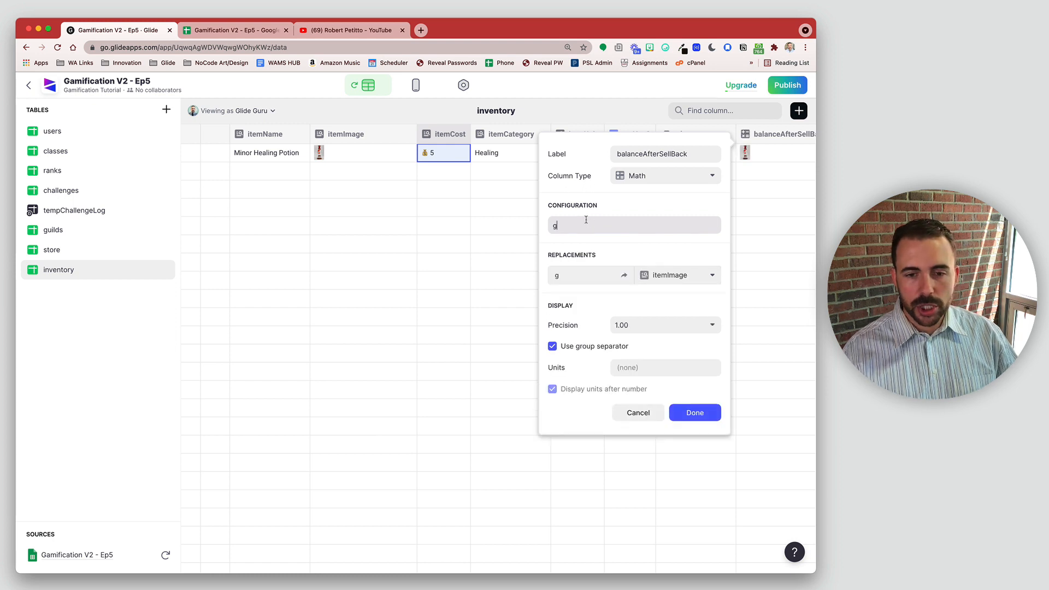
pyautogui.click(645, 274)
pyautogui.moveTo(676, 524)
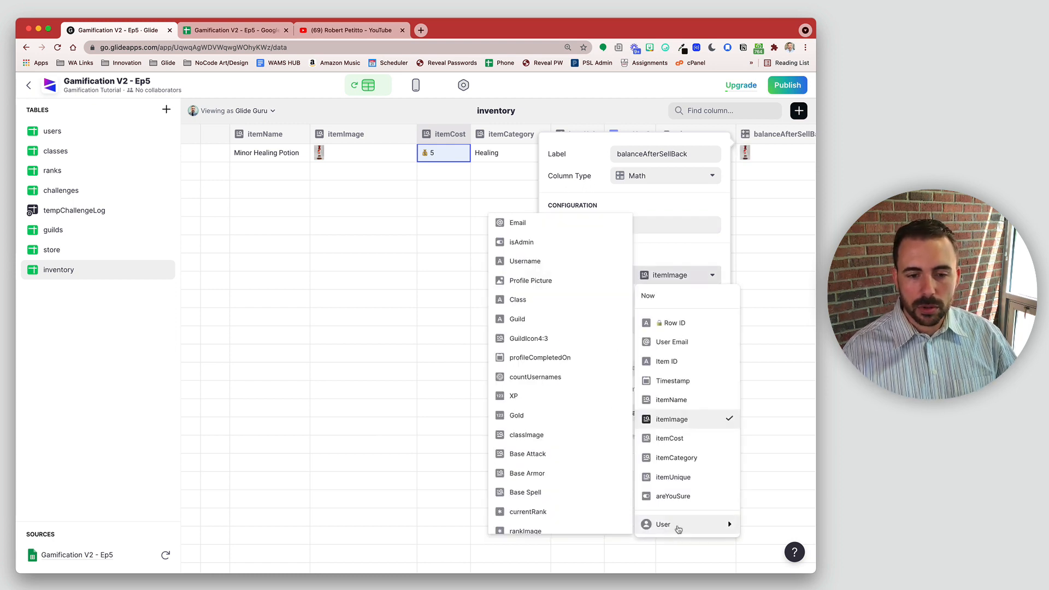
pyautogui.click(536, 417)
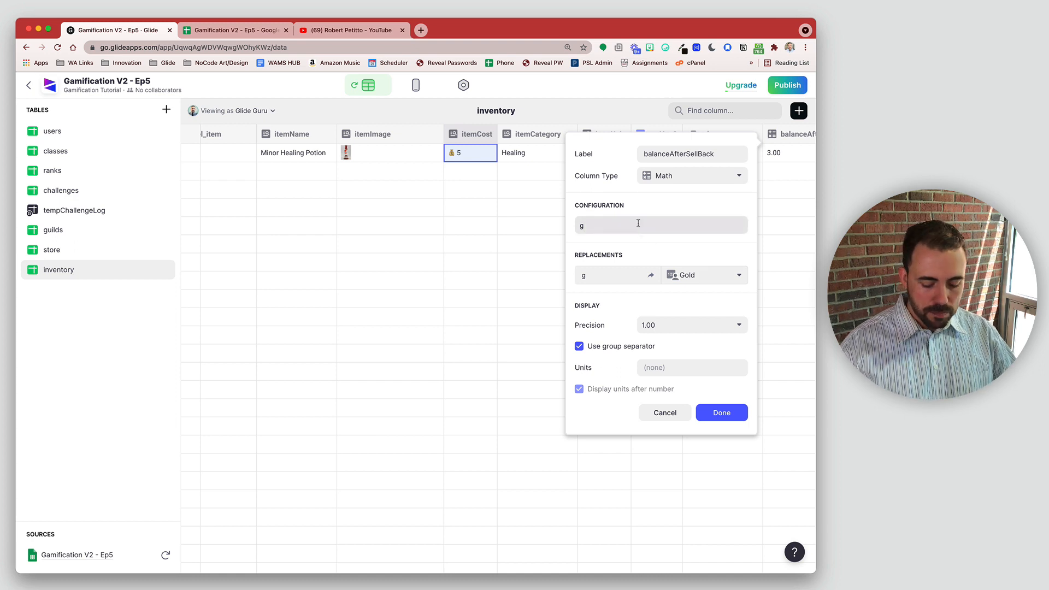
pyautogui.write('+')
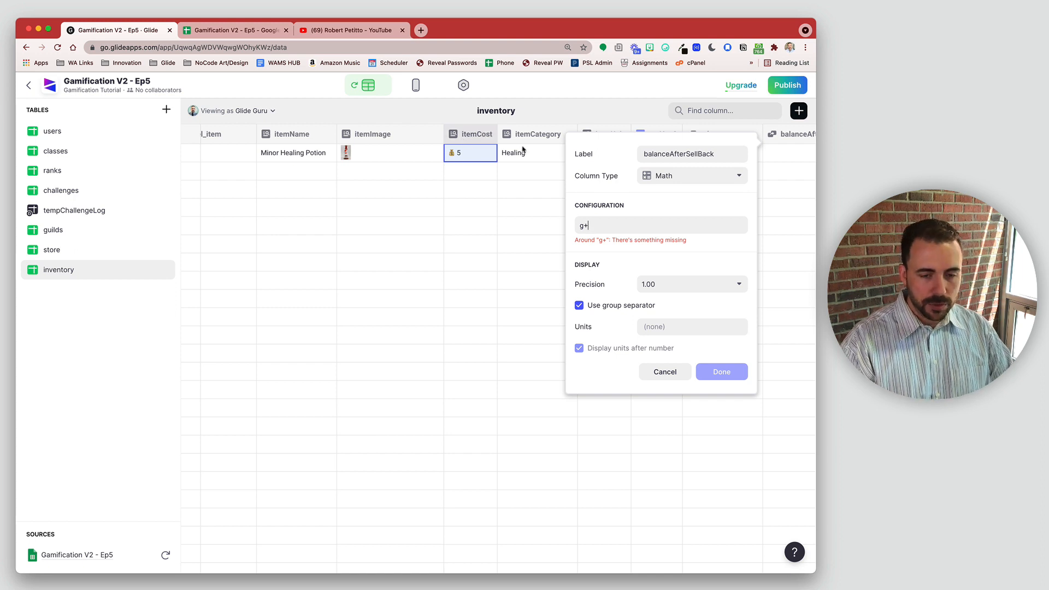
pyautogui.write('(i')
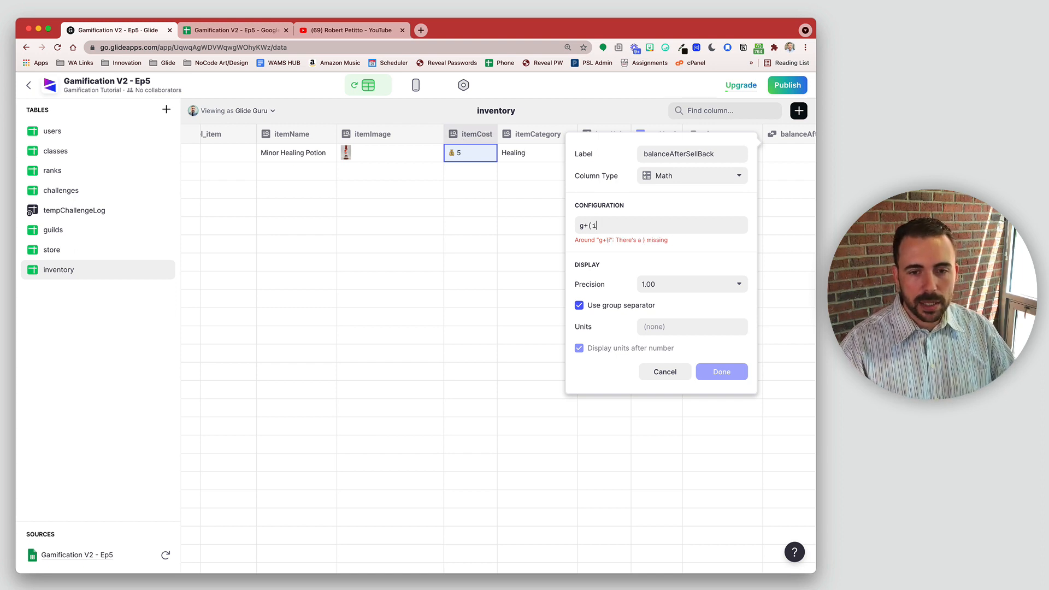
pyautogui.write('c/2')
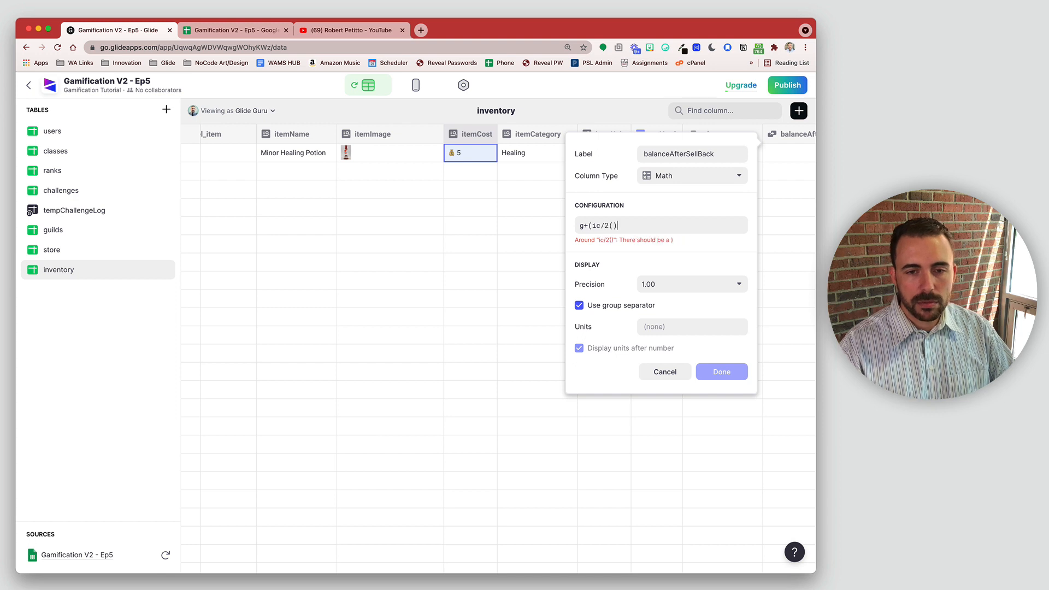
pyautogui.write(')')
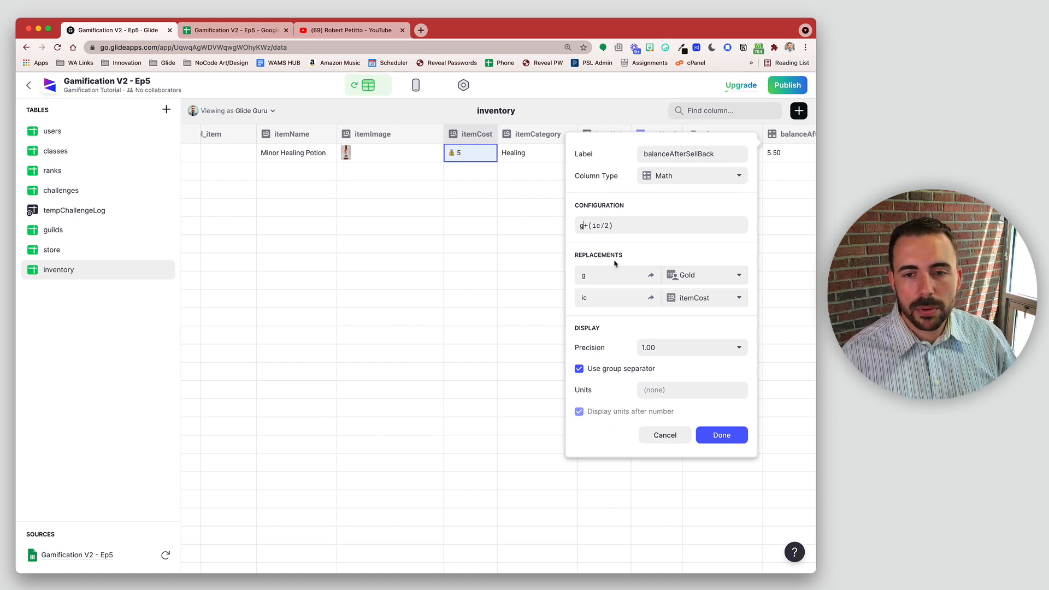
# Round the half-cost up by changing the formula to g+ceiling(ic/2), set the precision to 1 and save the column.
pyautogui.click(586, 225)
pyautogui.write('ceil')
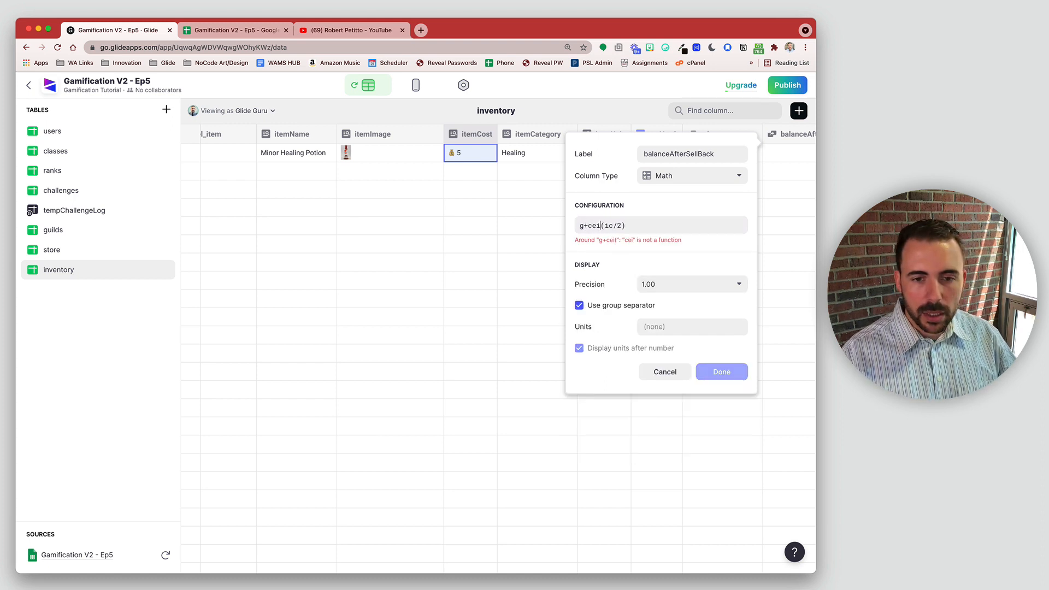
pyautogui.write('ing')
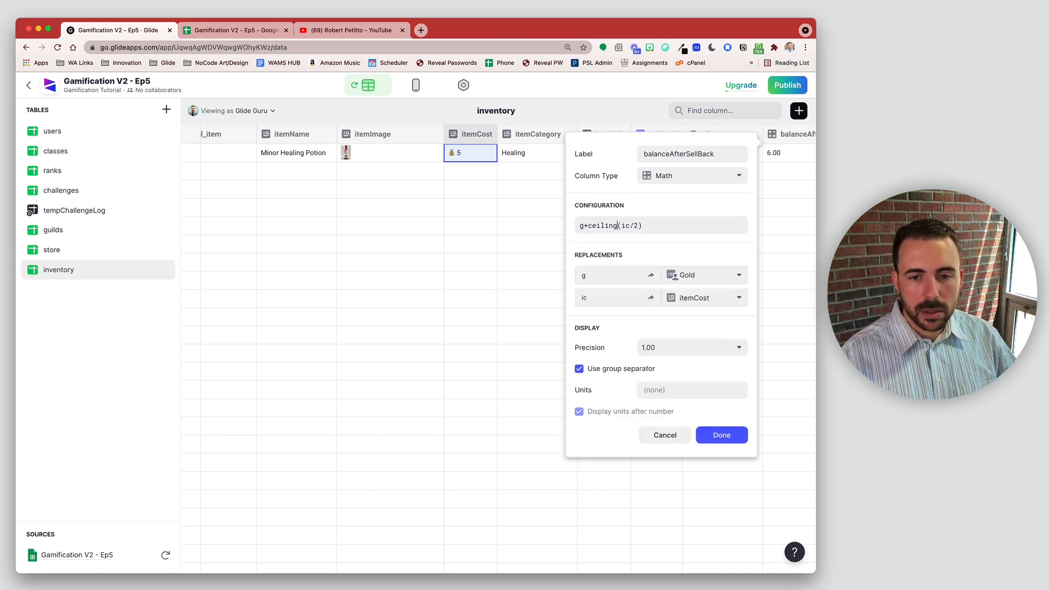
pyautogui.click(677, 354)
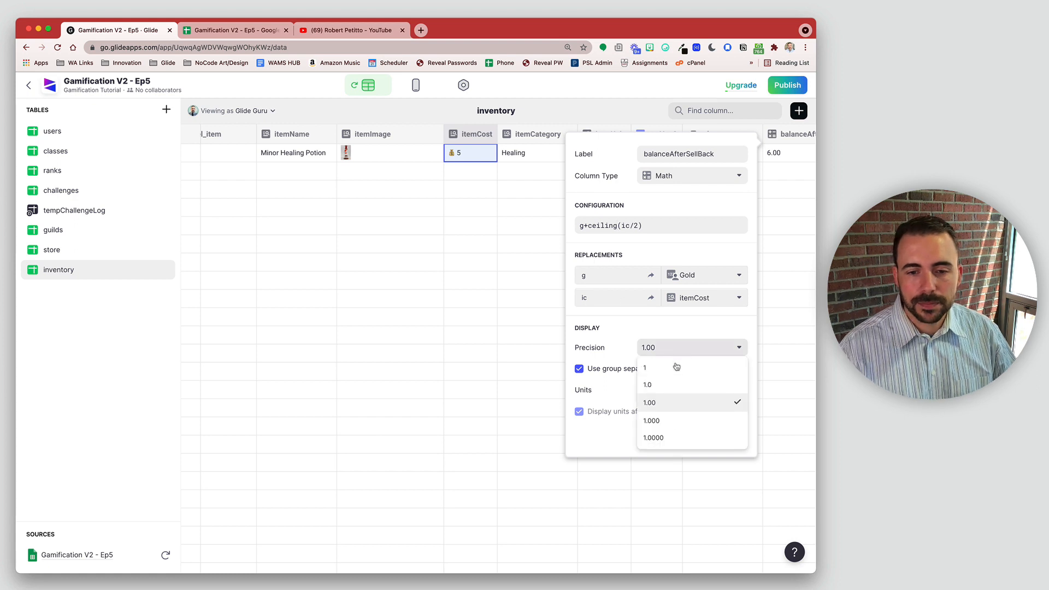
pyautogui.click(674, 367)
pyautogui.click(720, 436)
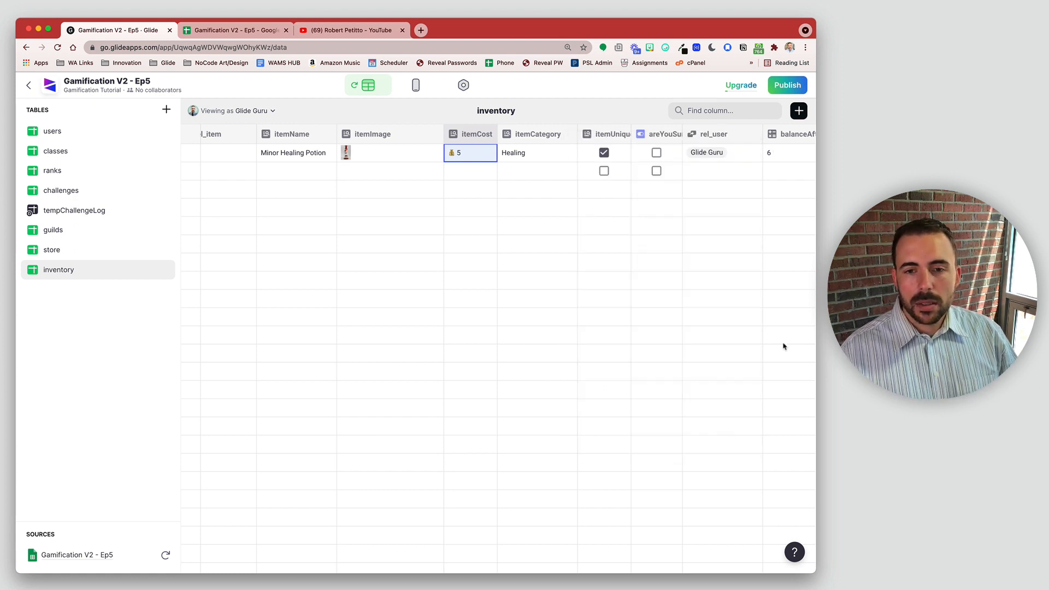
pyautogui.hscroll(-8, 420, 196)
pyautogui.hscroll(5, 585, 162)
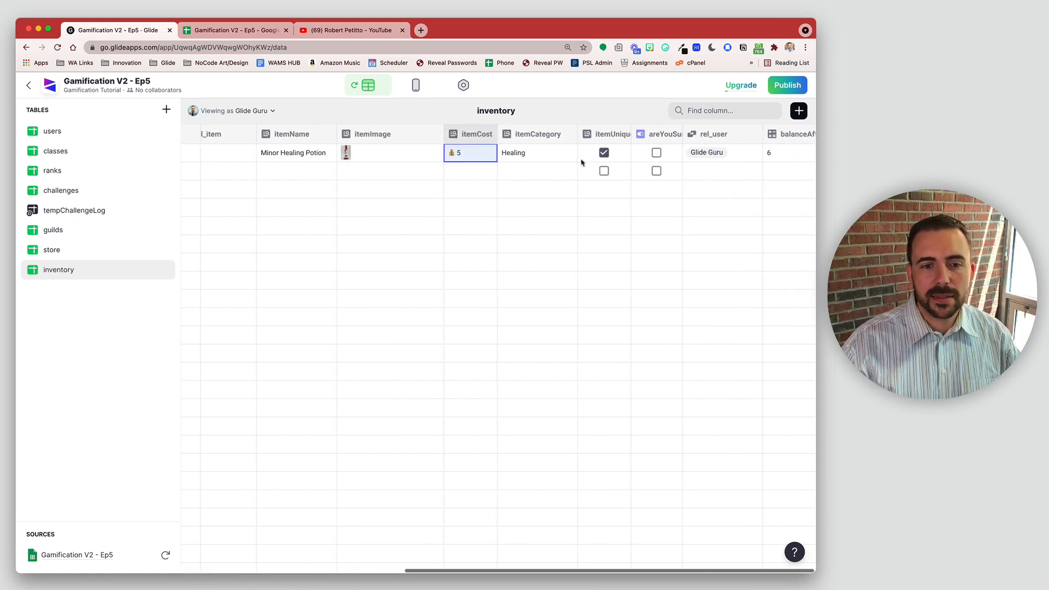
pyautogui.hscroll(-5, 583, 161)
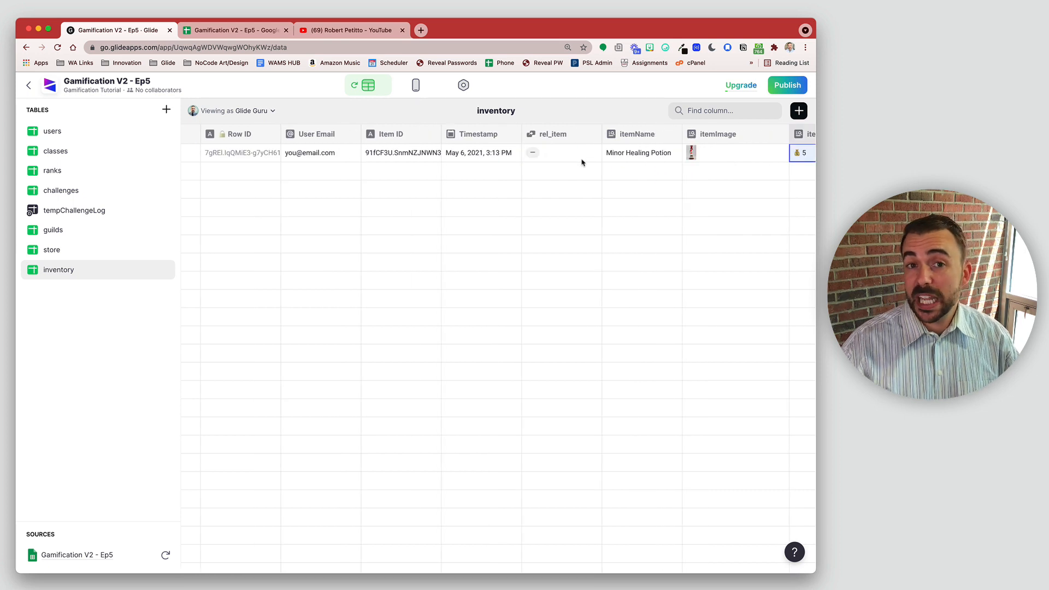
# Add a new tab to the app layout and label it Inventory.
pyautogui.click(417, 85)
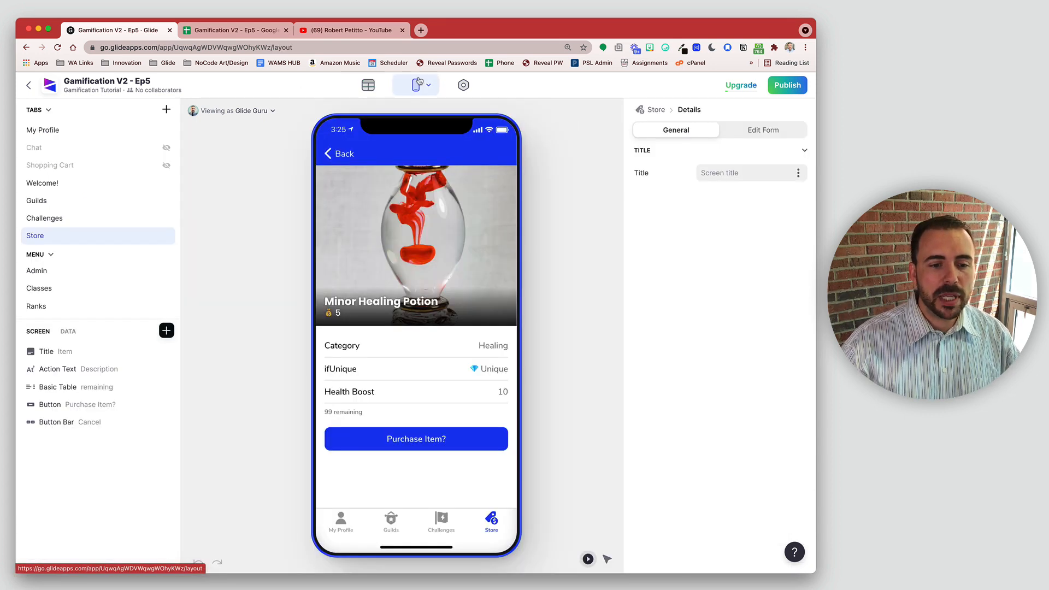
pyautogui.click(344, 521)
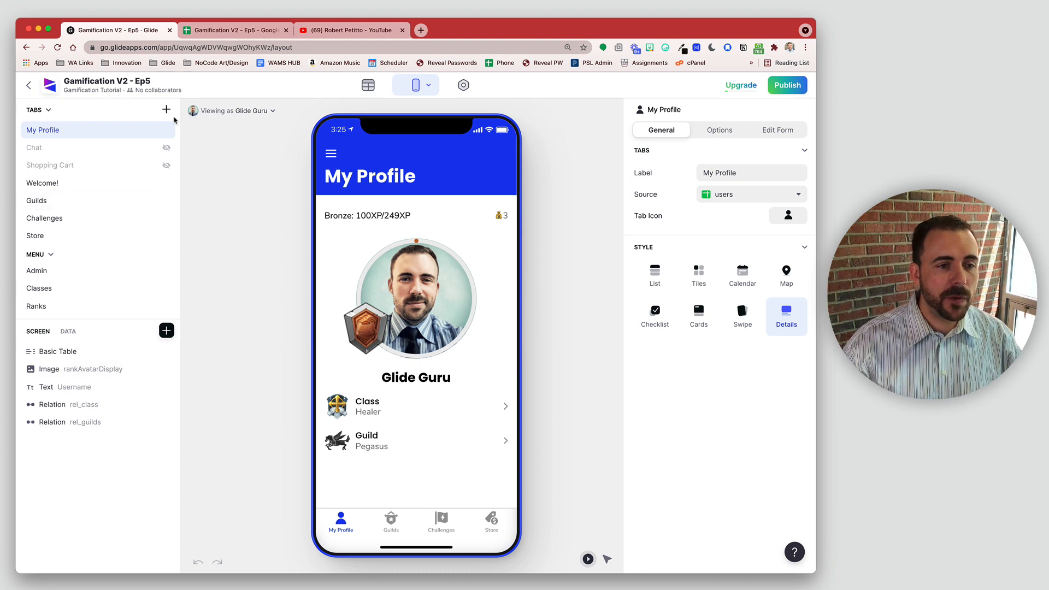
pyautogui.click(166, 109)
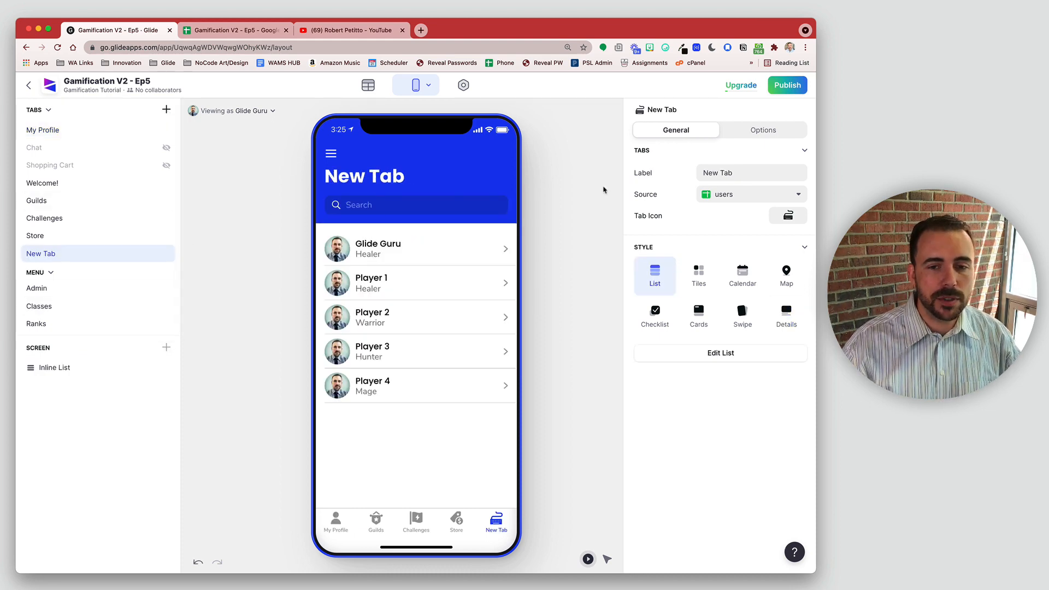
pyautogui.moveTo(726, 170); pyautogui.dragTo(667, 171)
pyautogui.write('Inven')
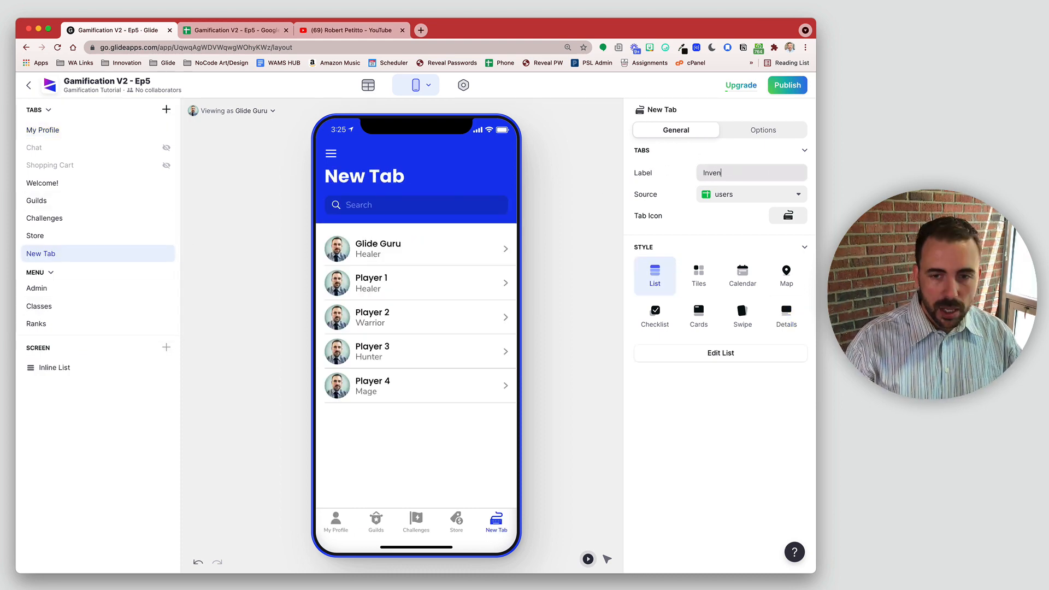
pyautogui.write('toru')
pyautogui.press('BackSpace')
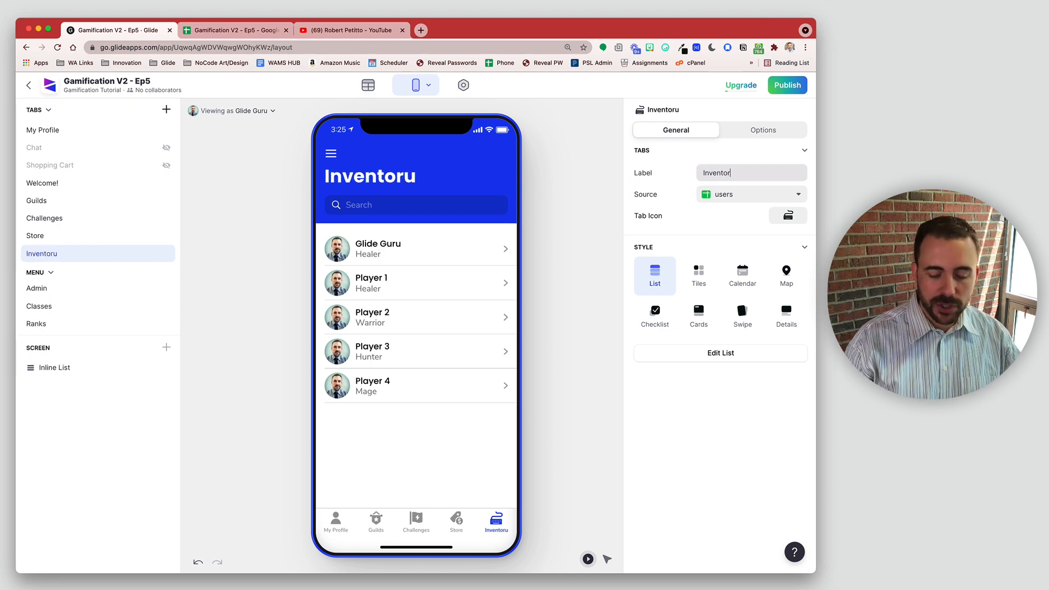
pyautogui.write('y')
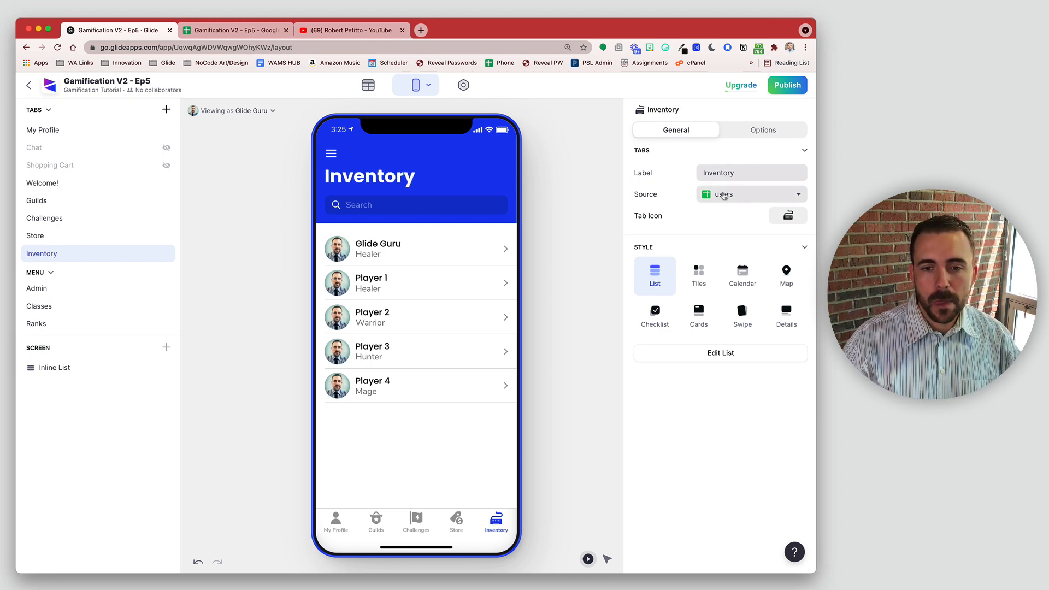
# Set the Inventory tab to the Details style and give it the bag icon from Images Photography.
pyautogui.click(792, 315)
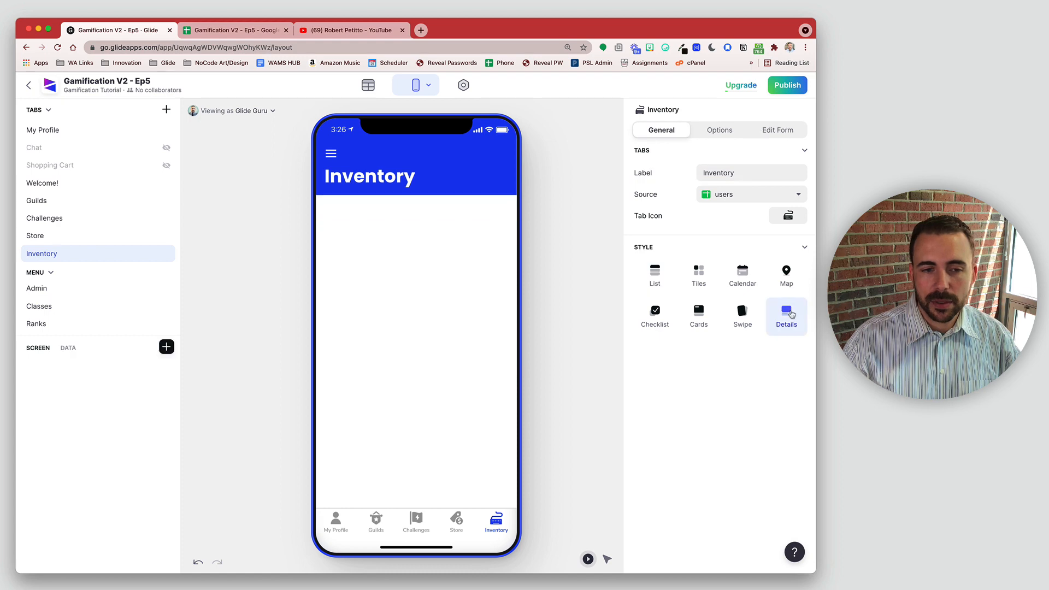
pyautogui.click(786, 220)
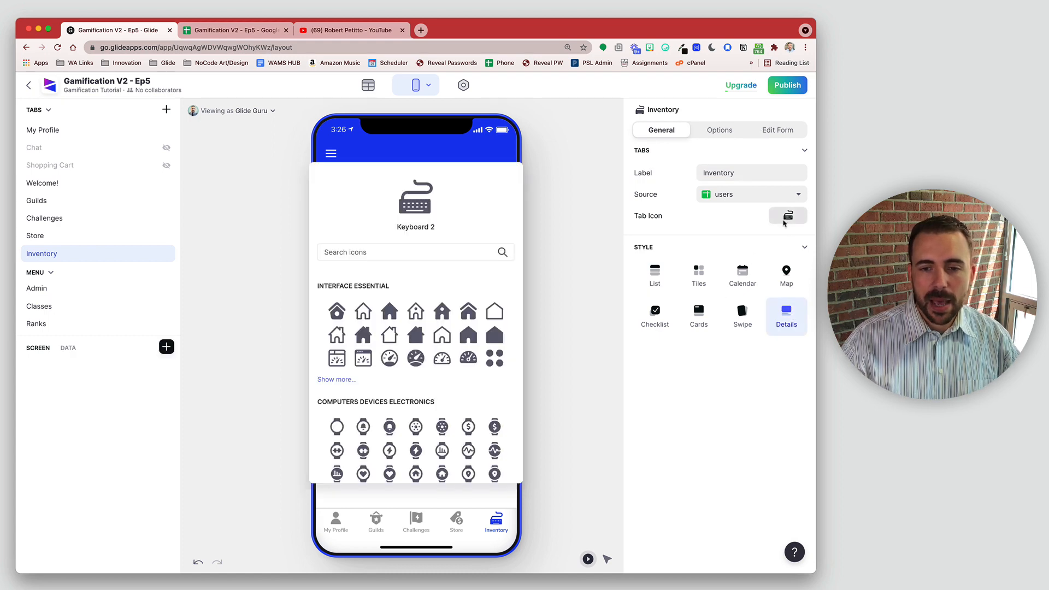
pyautogui.click(438, 254)
pyautogui.write('bag')
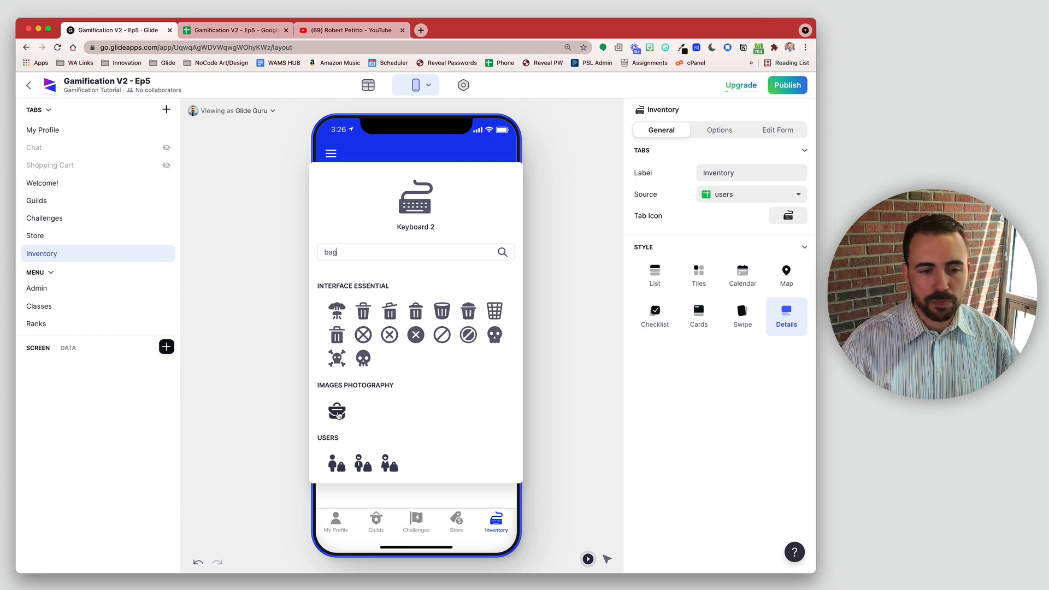
pyautogui.click(337, 415)
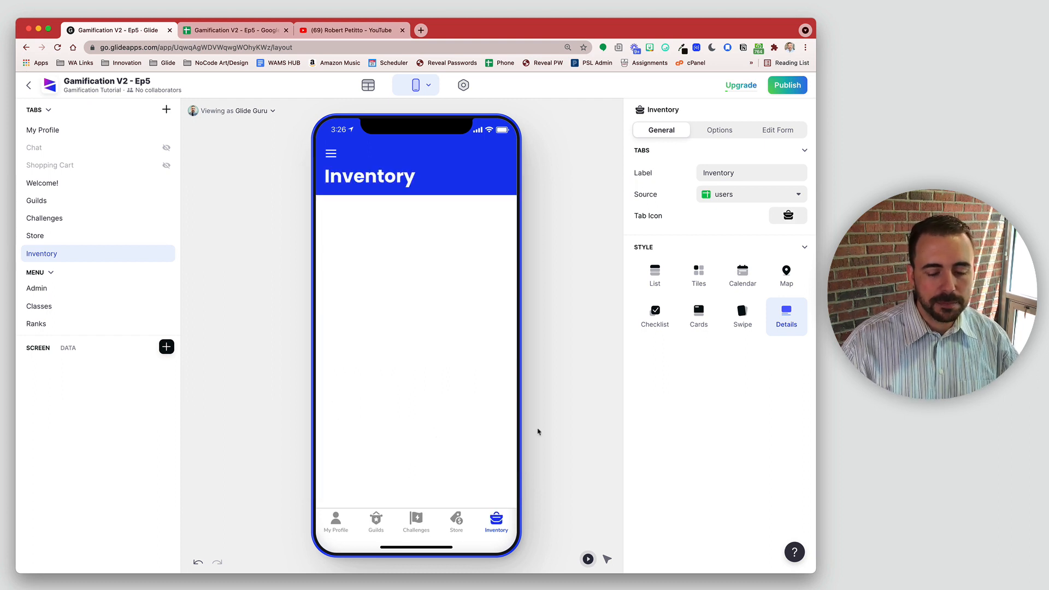
# Rename the Inventory tab to My Inventory.
pyautogui.click(705, 173)
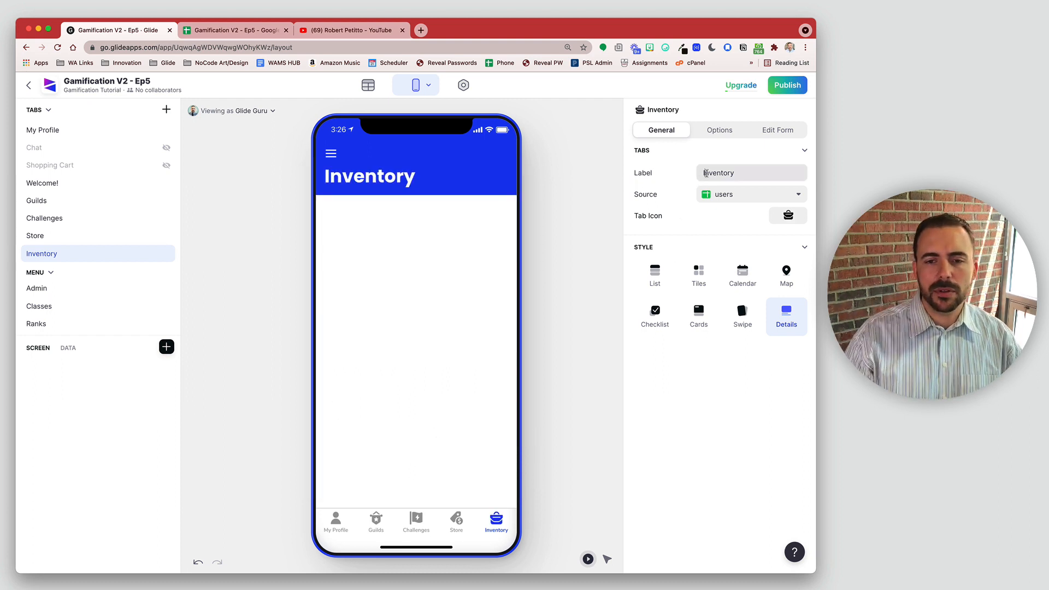
pyautogui.write('My')
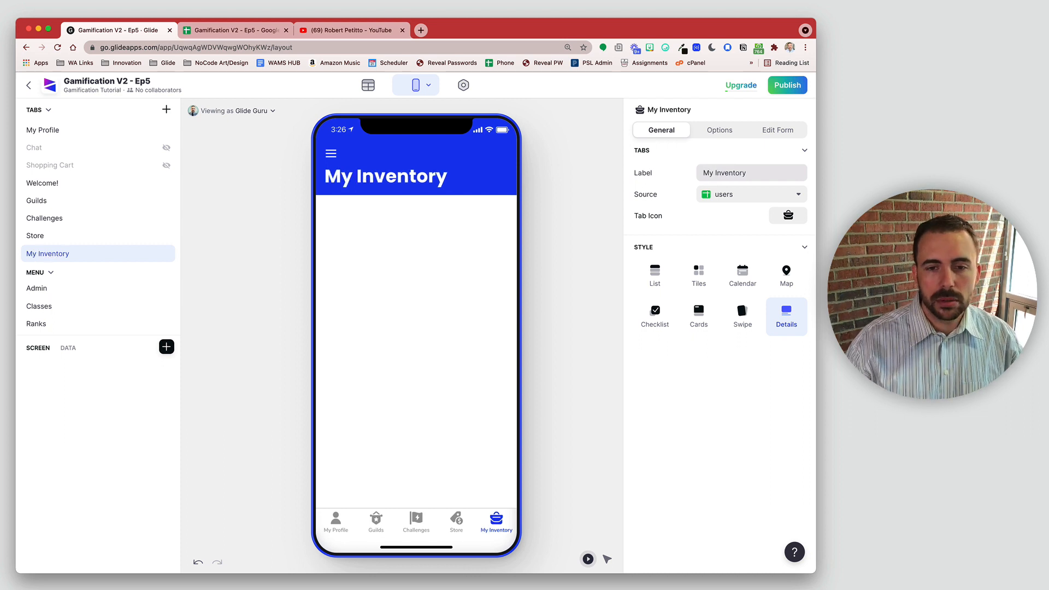
pyautogui.click(488, 329)
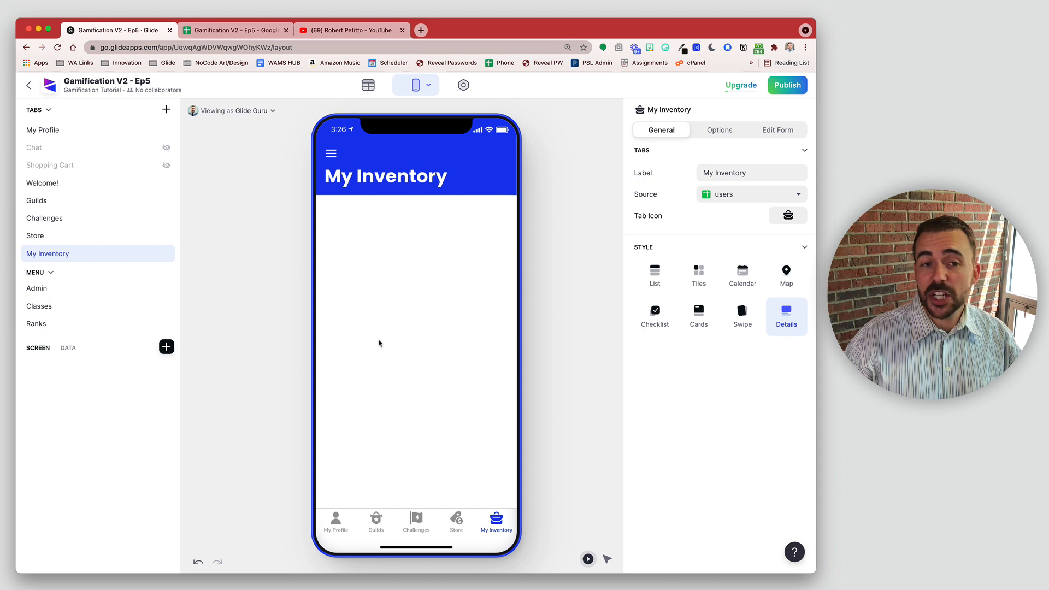
# Add an inline list to the My Inventory screen and set its source to the rel_inventory relation.
pyautogui.click(166, 347)
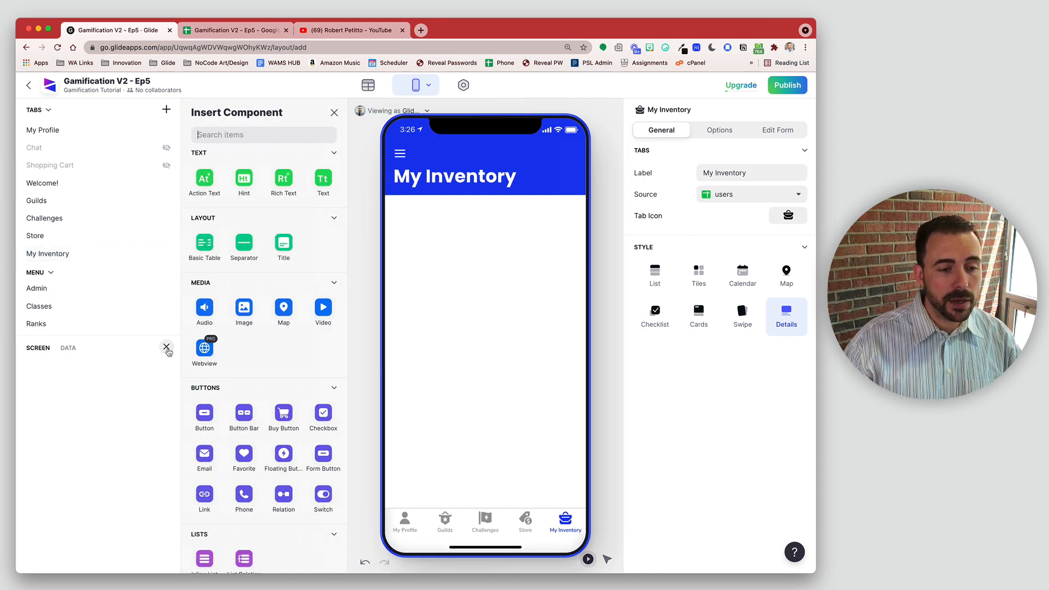
pyautogui.scroll(-3, 219, 480)
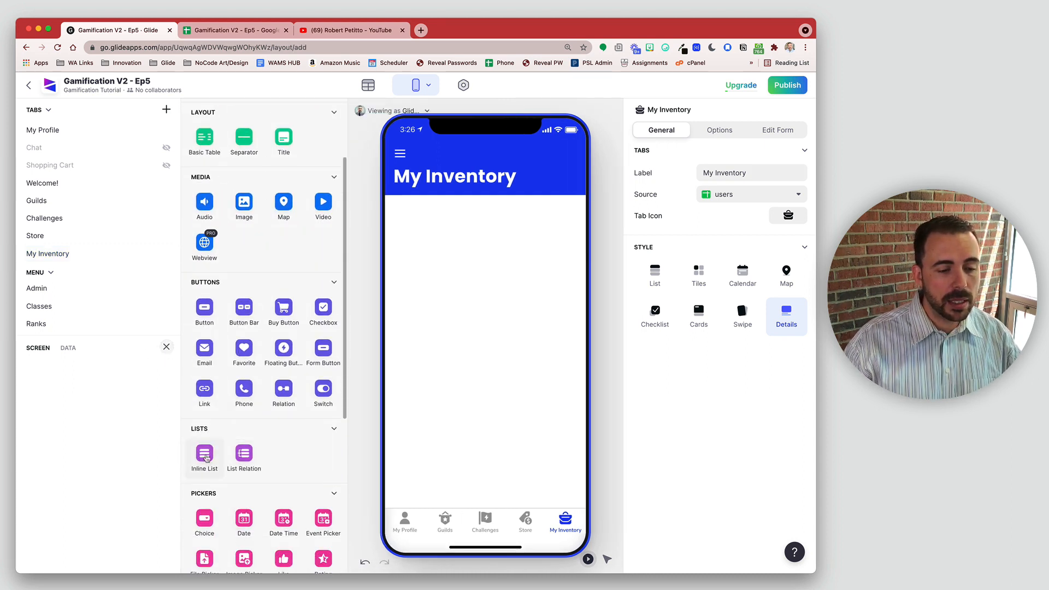
pyautogui.click(205, 459)
pyautogui.click(744, 334)
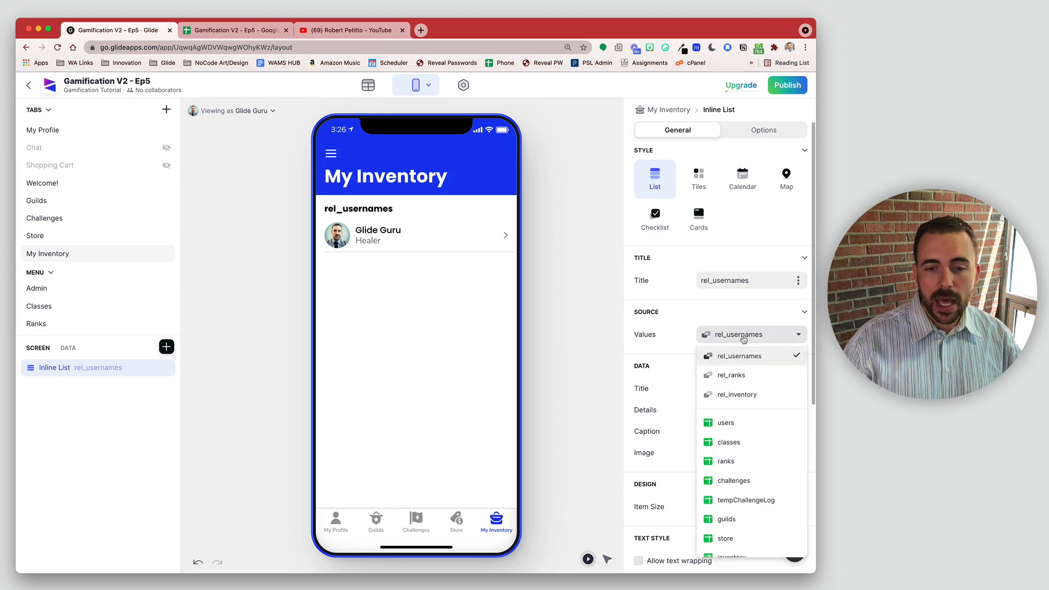
pyautogui.click(737, 394)
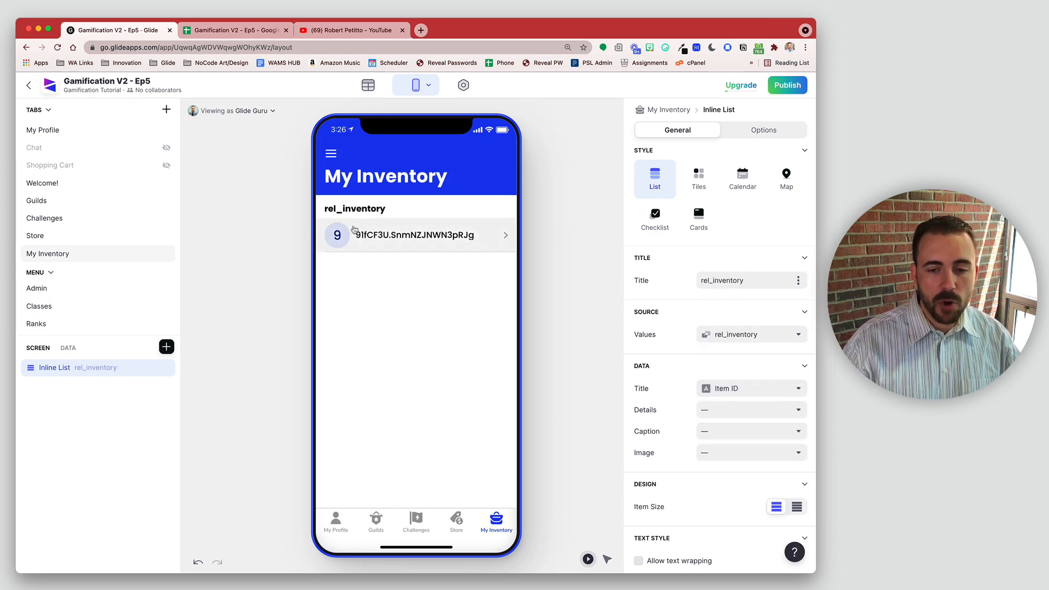
pyautogui.click(759, 388)
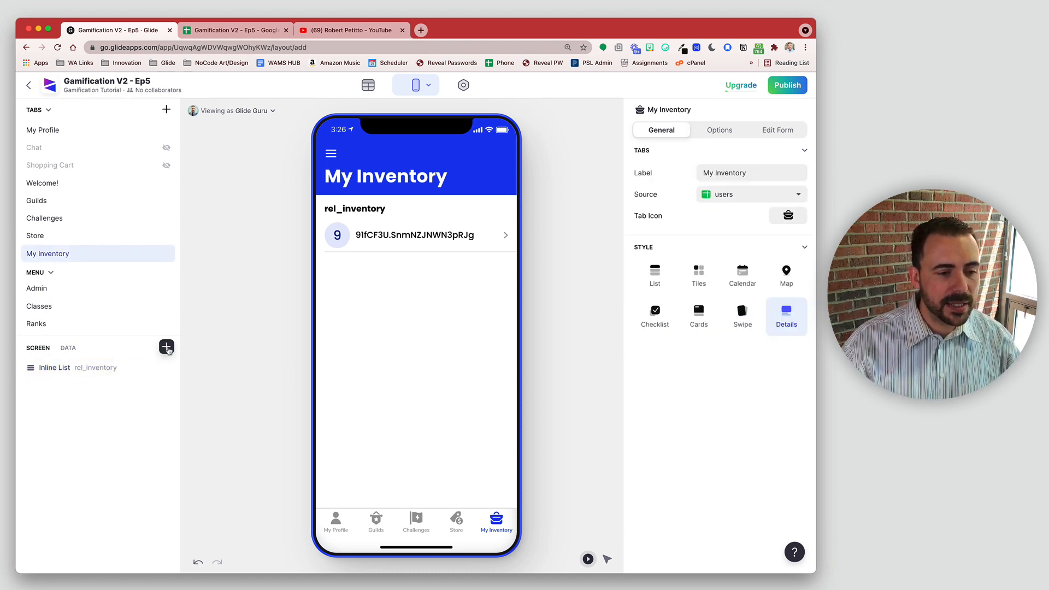
# Add a separator and a text component showing itemSlotsRemaining above the inline list.
pyautogui.click(167, 348)
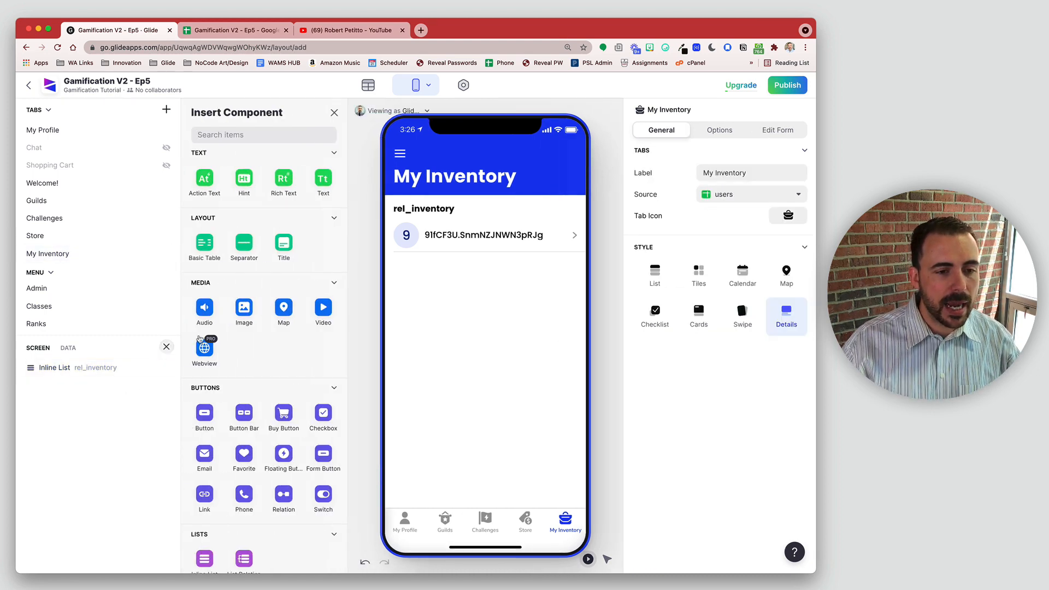
pyautogui.click(324, 180)
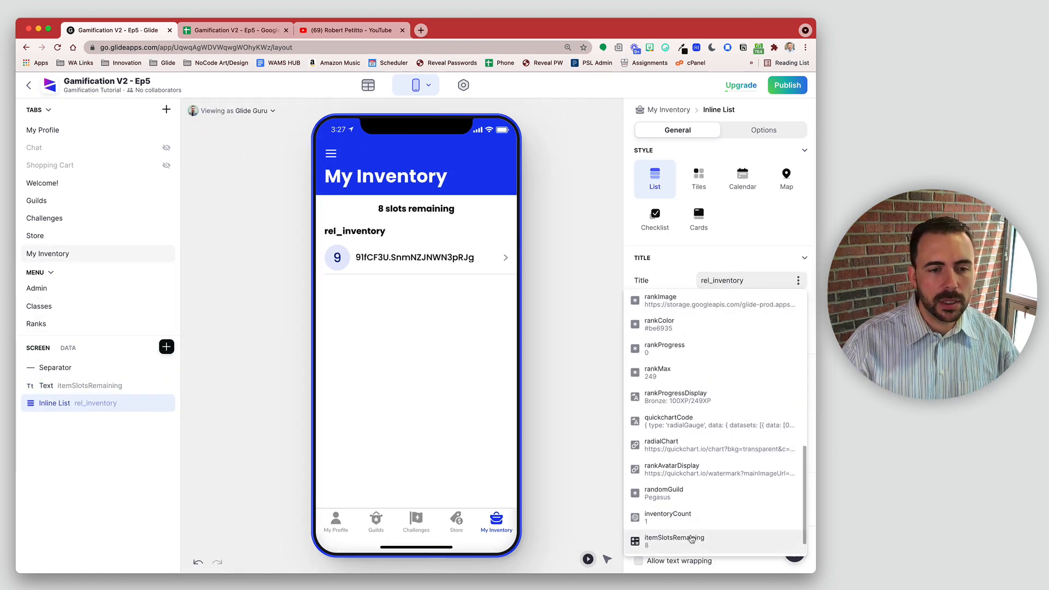
# Set the inline list's heading to itemSlotsRemaining and delete the separate itemSlotsRemaining text component.
pyautogui.click(692, 540)
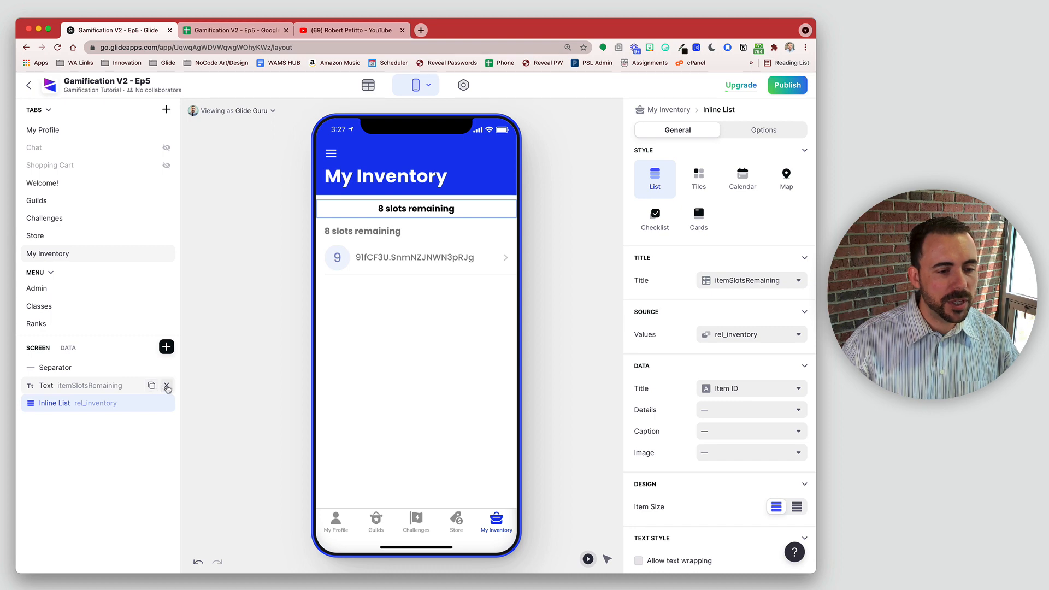
pyautogui.click(167, 386)
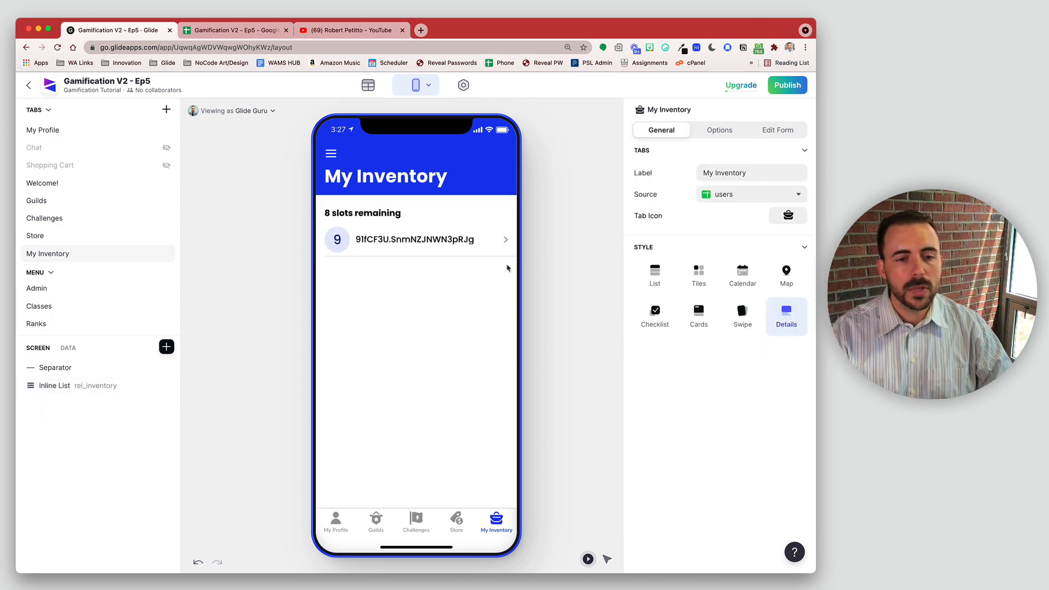
# Group the My Inventory inline list by itemCategory.
pyautogui.click(395, 244)
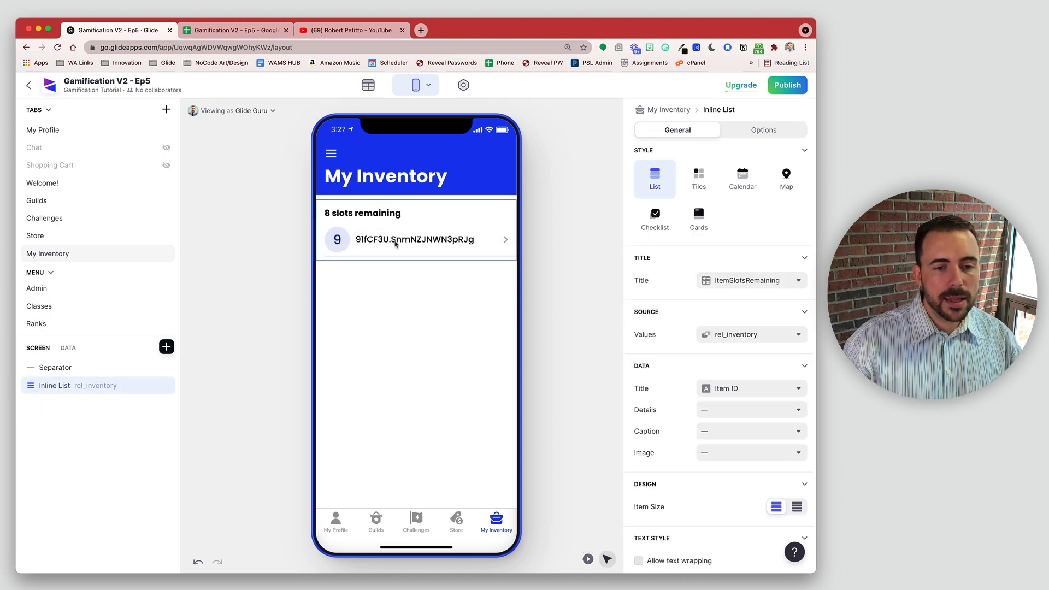
pyautogui.click(751, 130)
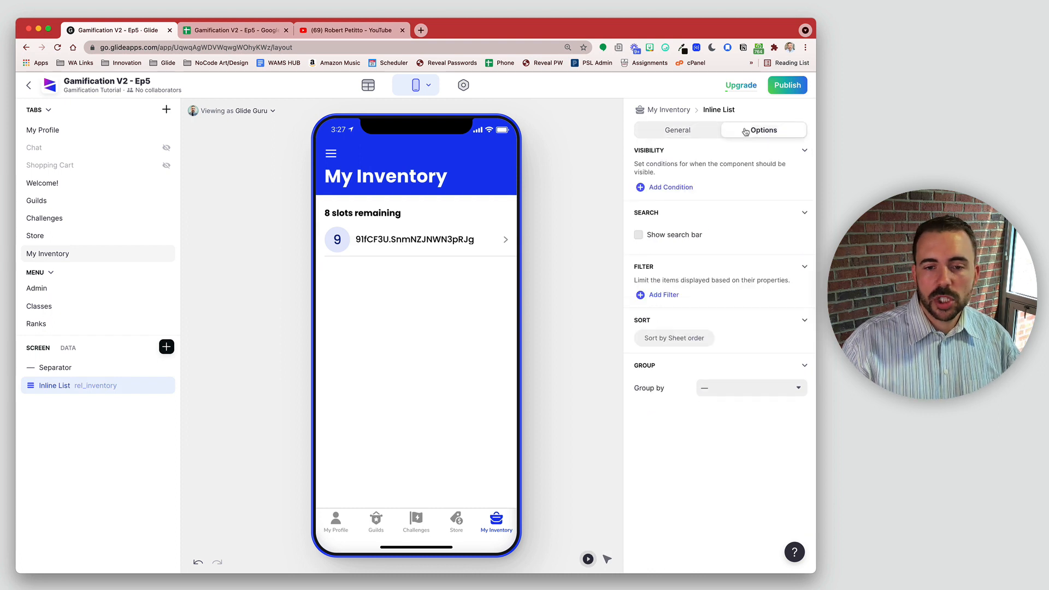
pyautogui.click(760, 391)
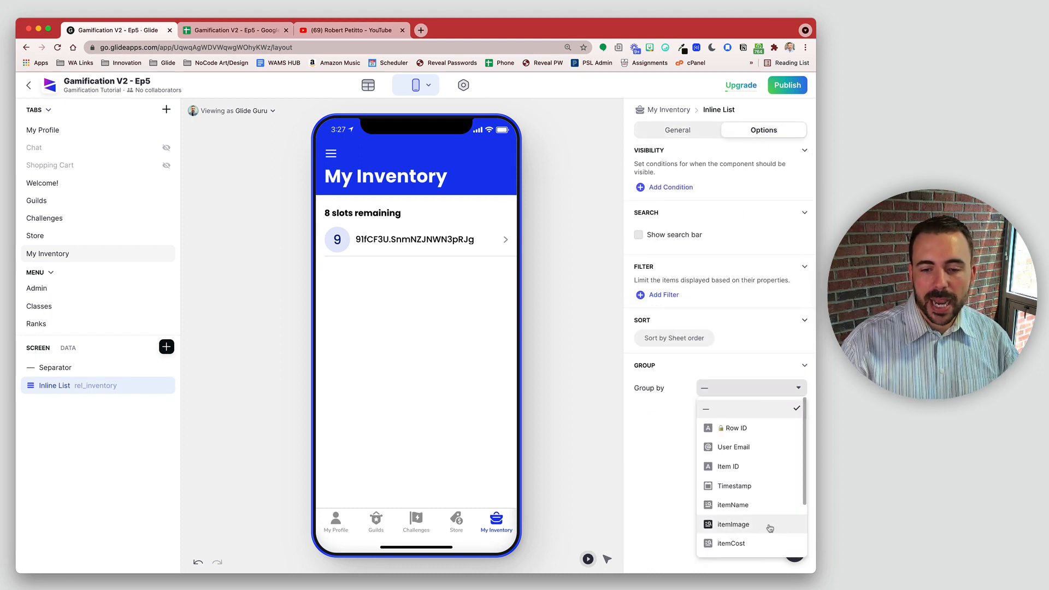
pyautogui.scroll(-2, 771, 527)
pyautogui.click(748, 492)
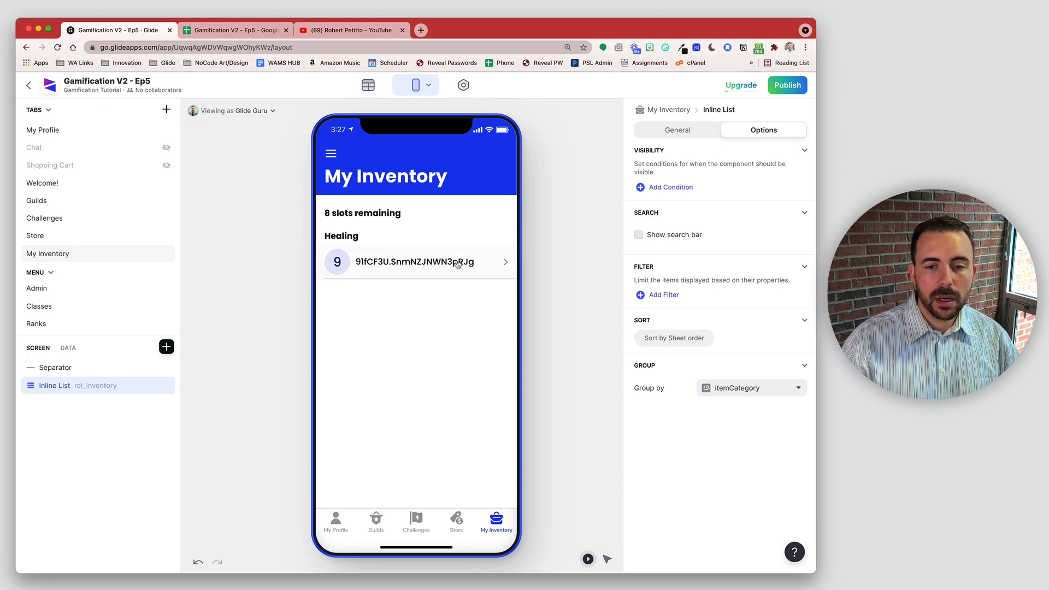
# Change the inventory list to the Tiles style with three square tiles per row.
pyautogui.click(667, 134)
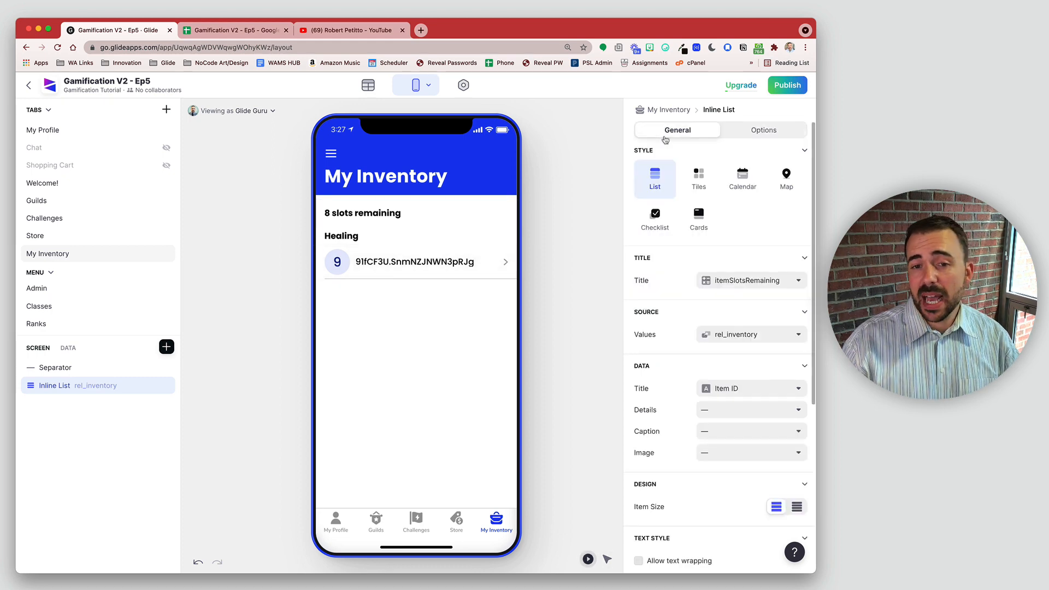
pyautogui.click(699, 176)
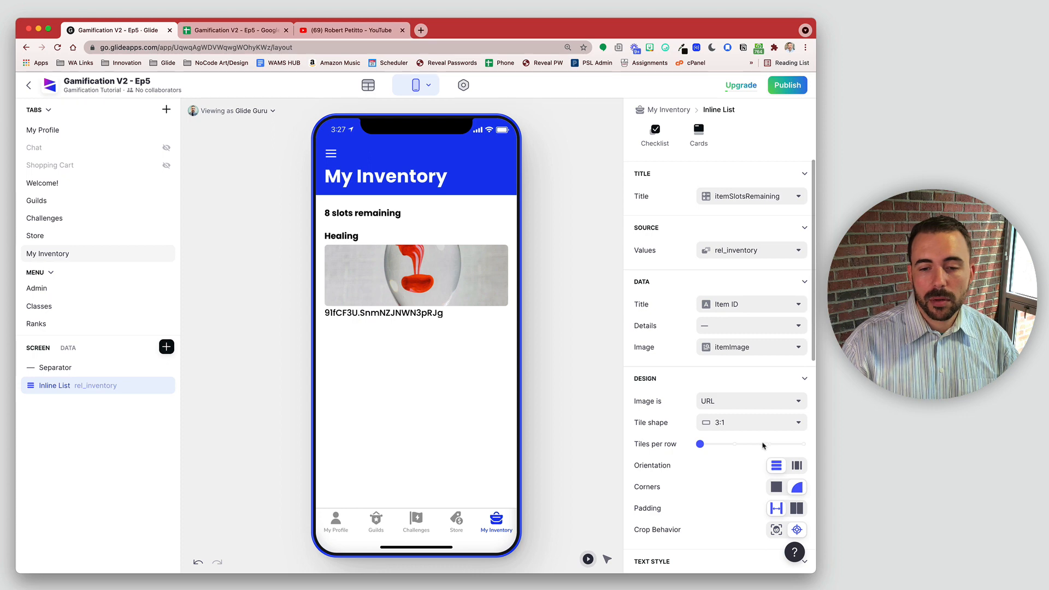
pyautogui.click(765, 444)
pyautogui.click(751, 424)
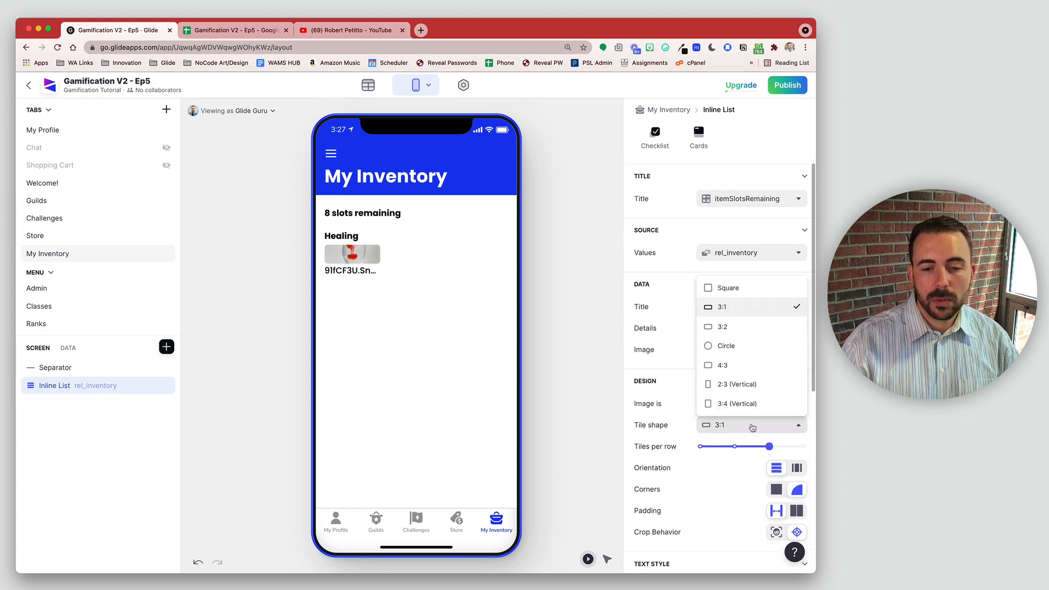
pyautogui.click(735, 286)
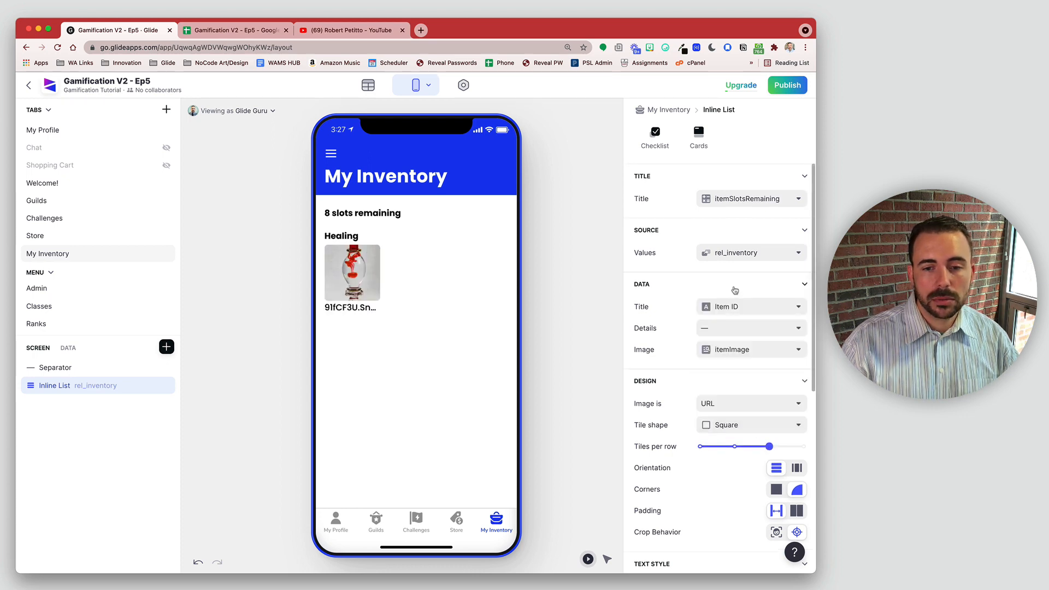
# Use itemName as the tile title, with small text size and text wrapping allowed.
pyautogui.scroll(-1, 721, 306)
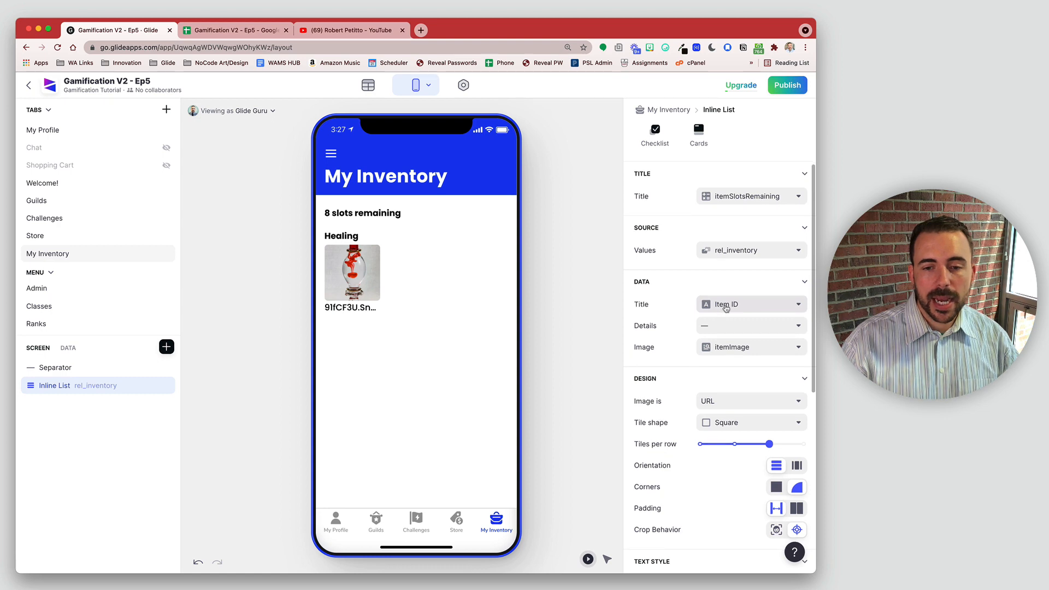
pyautogui.click(725, 306)
pyautogui.click(747, 418)
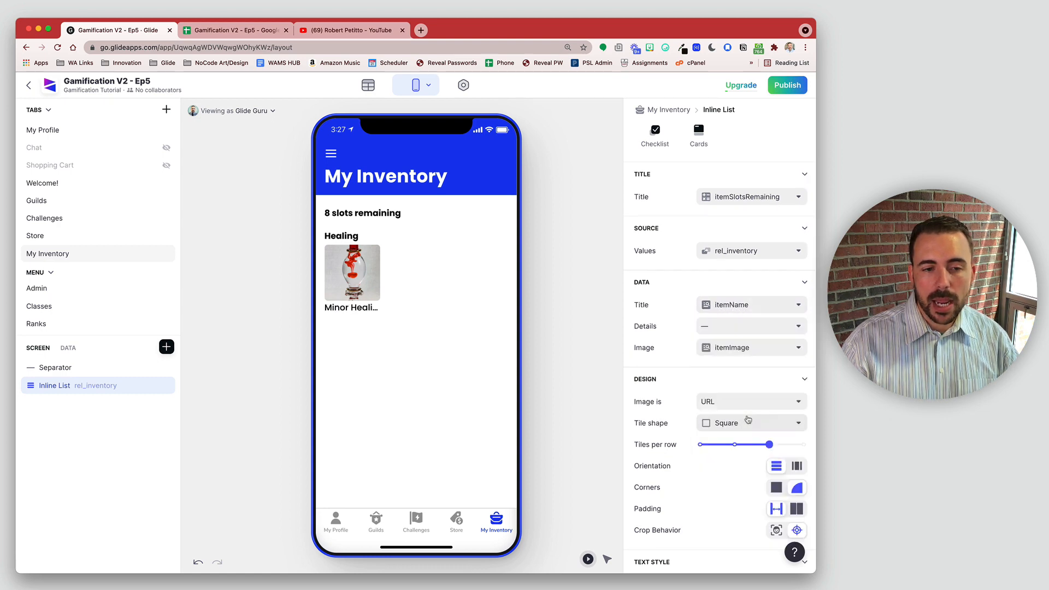
pyautogui.scroll(-3, 747, 421)
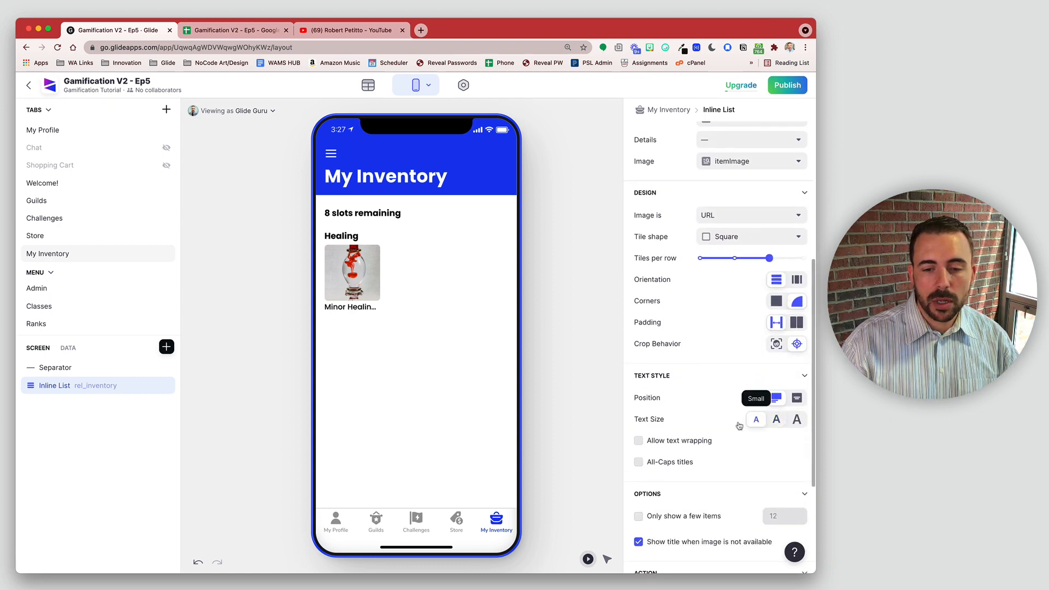
pyautogui.click(694, 440)
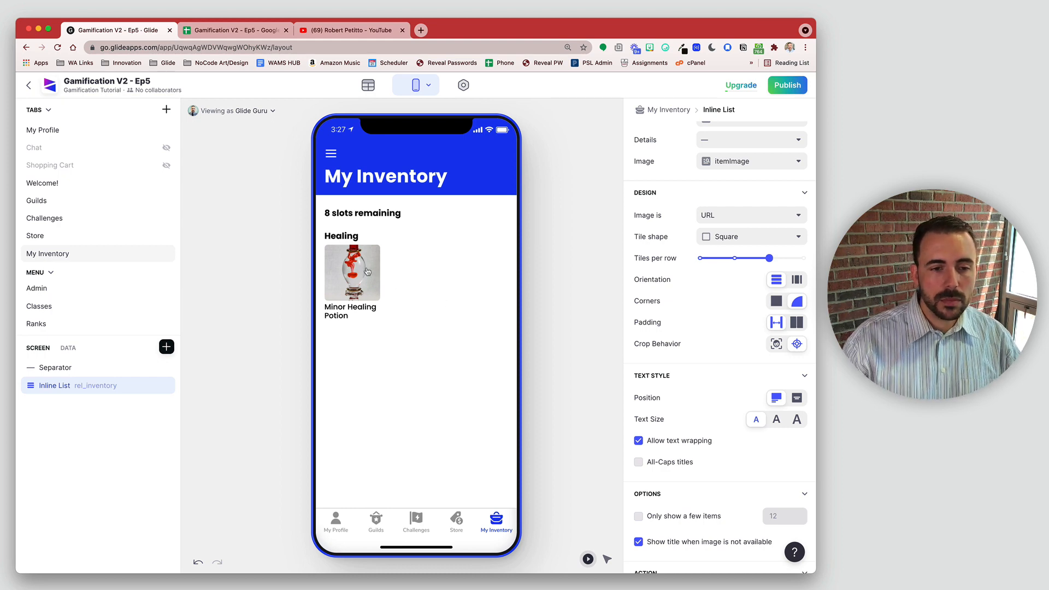
# Switch the app preview to the Store tab and return from the item details to the store list.
pyautogui.click(458, 527)
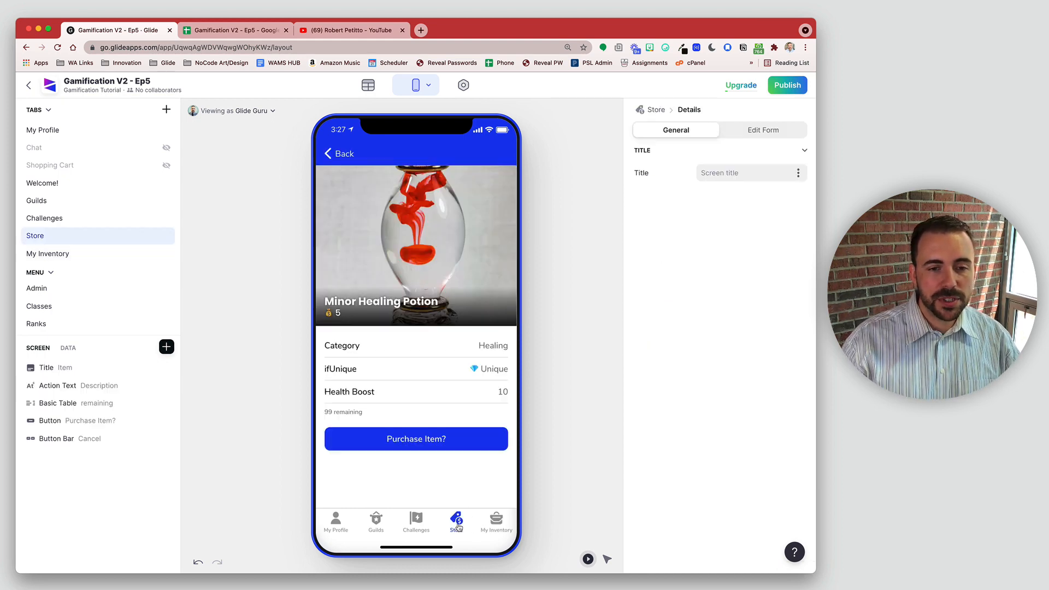
pyautogui.click(331, 152)
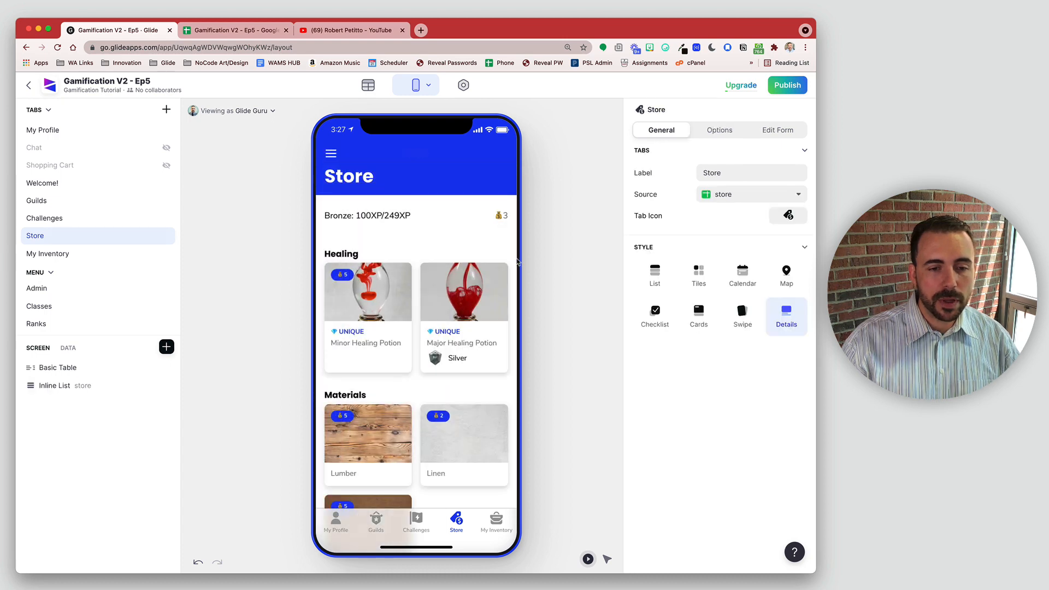
# Set the first user's Gold to 20 in the users table.
pyautogui.click(365, 86)
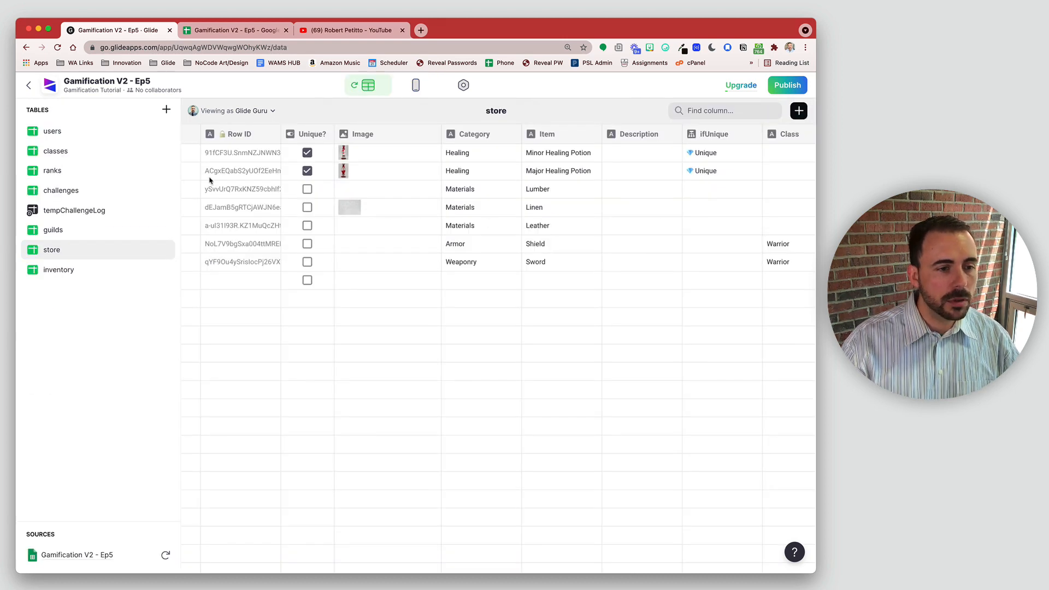
pyautogui.click(52, 131)
pyautogui.hscroll(10, 511, 186)
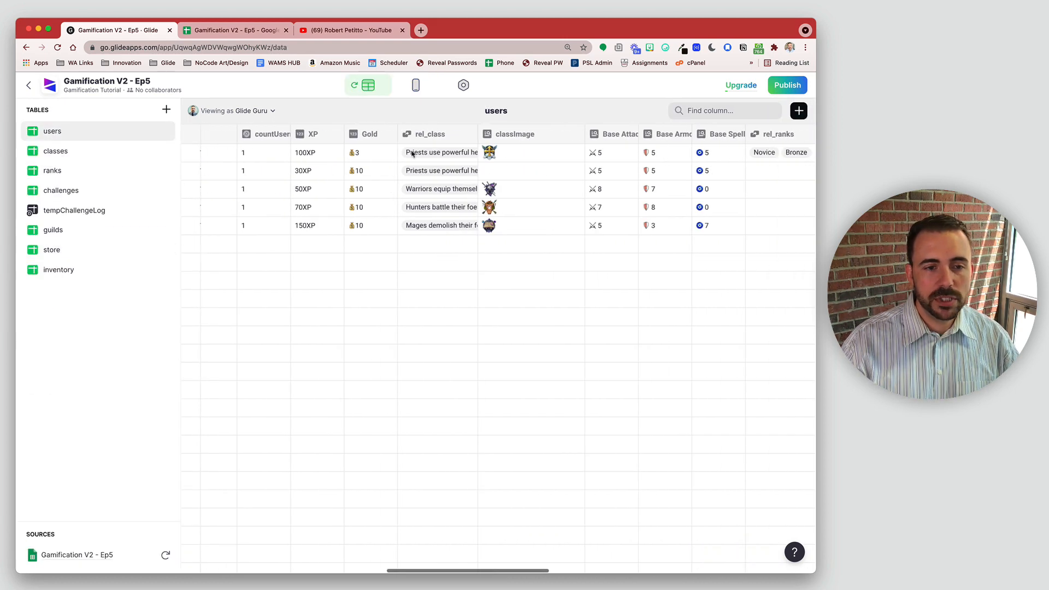
pyautogui.click(363, 153)
pyautogui.write('20')
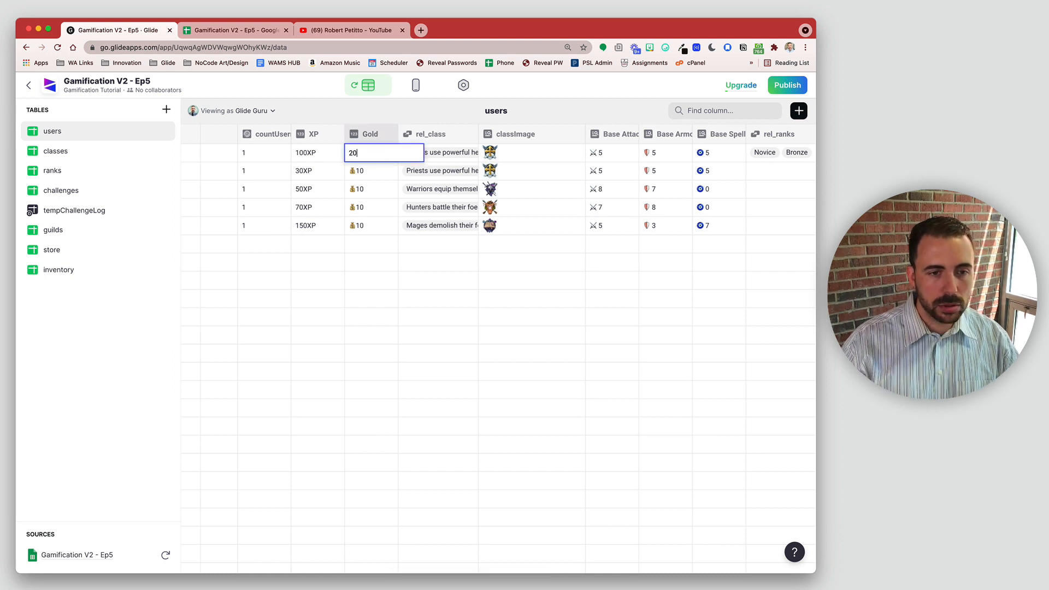
pyautogui.press('Return')
# Purchase the Lumber item from the Store in the app preview.
pyautogui.click(415, 85)
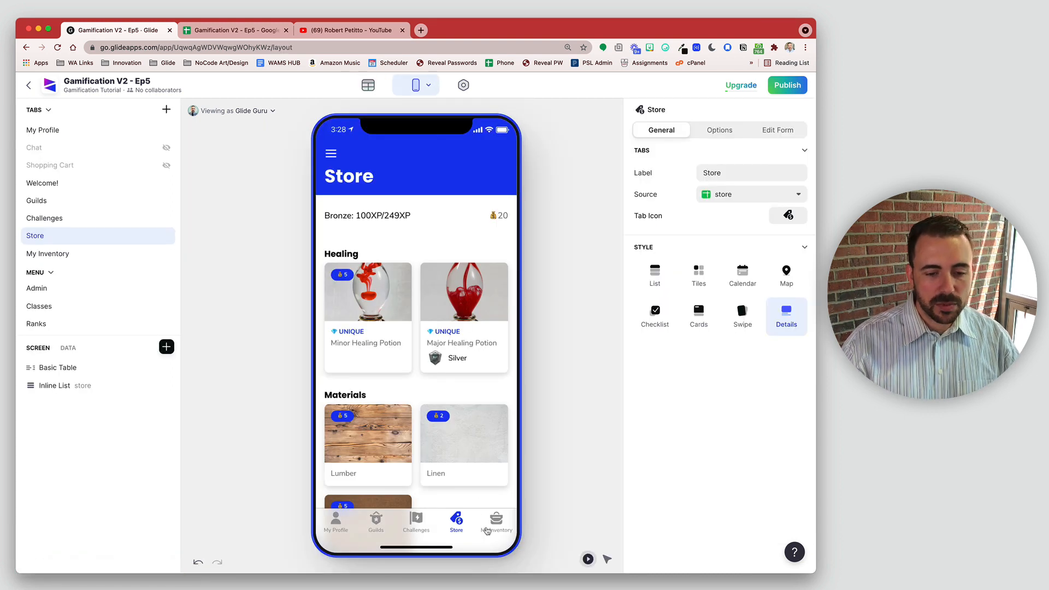
pyautogui.scroll(-3, 367, 345)
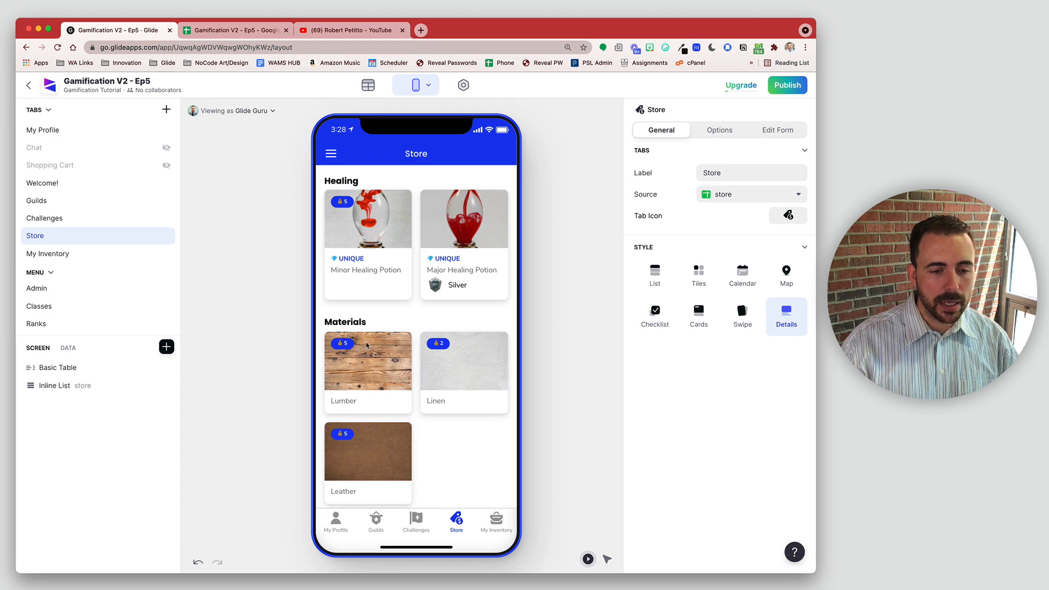
pyautogui.click(367, 345)
pyautogui.click(411, 393)
pyautogui.click(462, 393)
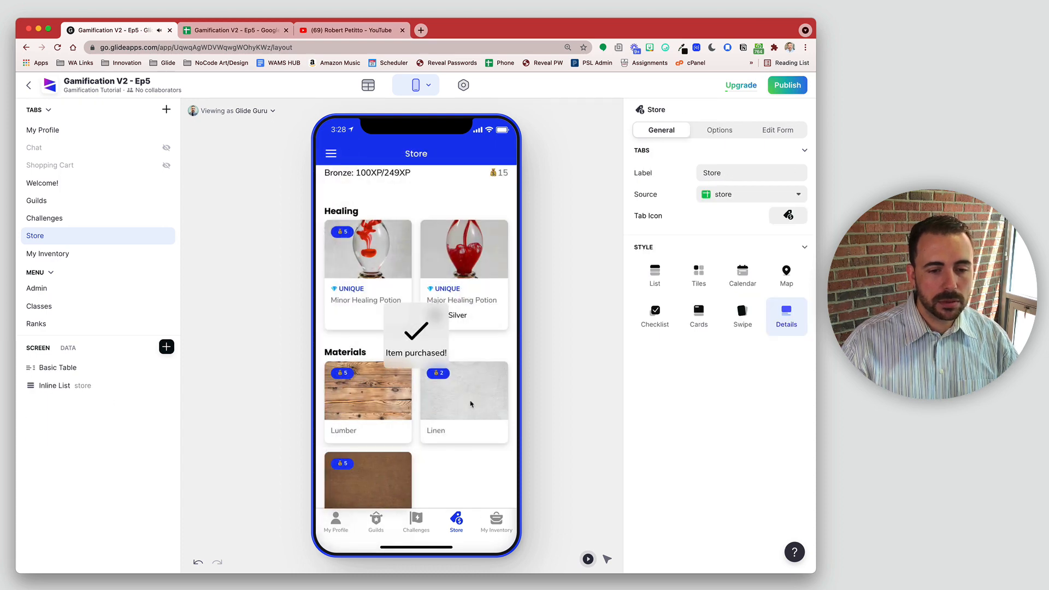
# Purchase one Linen and one Leather from the Store's Materials in the app preview.
pyautogui.click(471, 403)
pyautogui.click(468, 392)
pyautogui.click(469, 393)
pyautogui.scroll(-1, 370, 453)
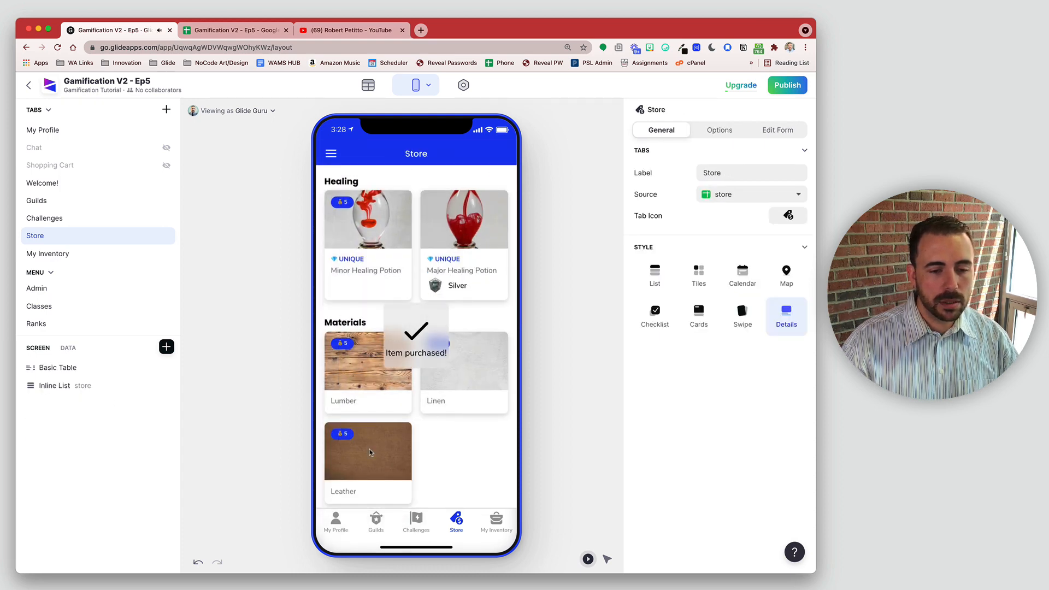
pyautogui.click(370, 452)
pyautogui.click(414, 392)
pyautogui.click(464, 392)
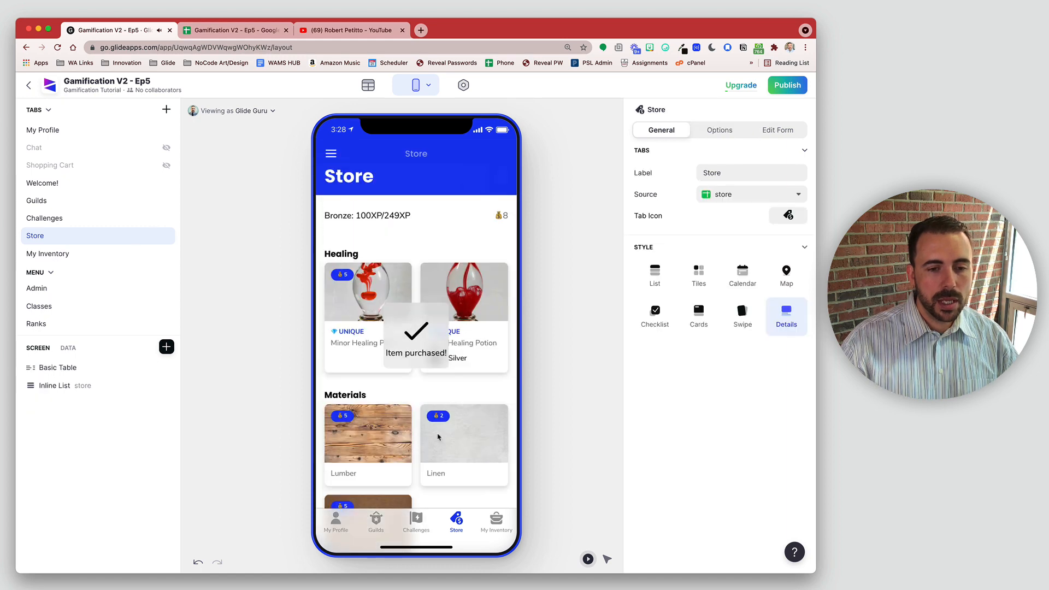
# Try to purchase the Major Healing Potion, and return to the Store list.
pyautogui.click(435, 361)
pyautogui.click(431, 446)
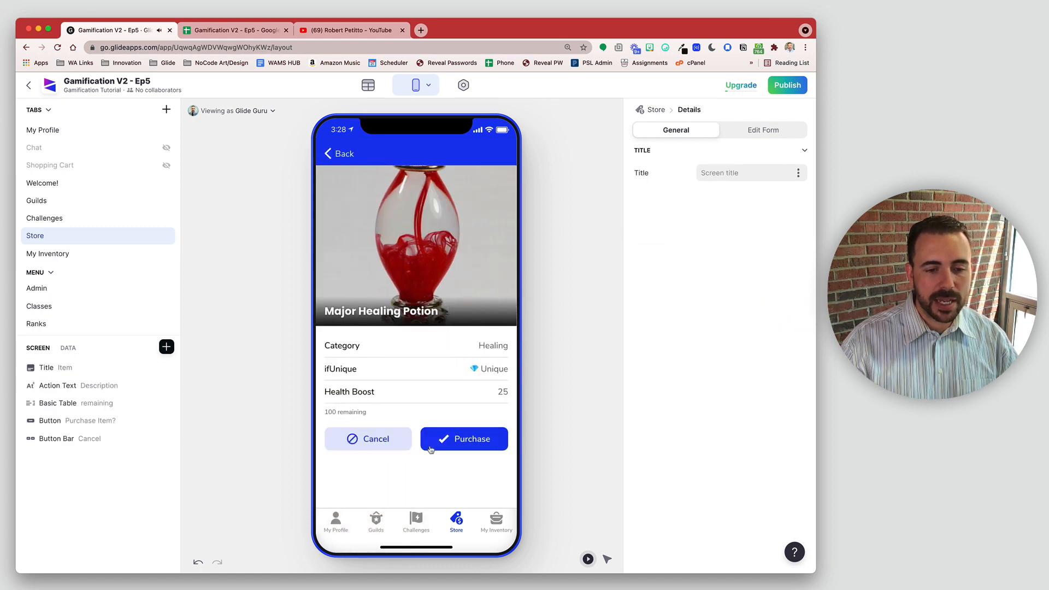
pyautogui.click(464, 439)
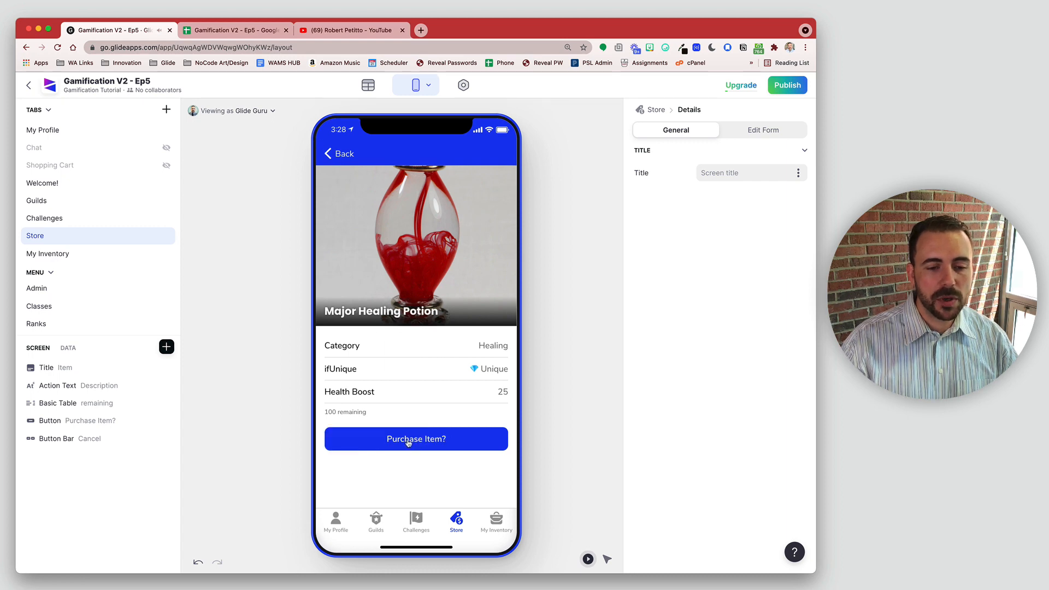
pyautogui.click(344, 158)
# Purchase a second Lumber and a second Linen from the Store's Materials.
pyautogui.scroll(-2, 374, 363)
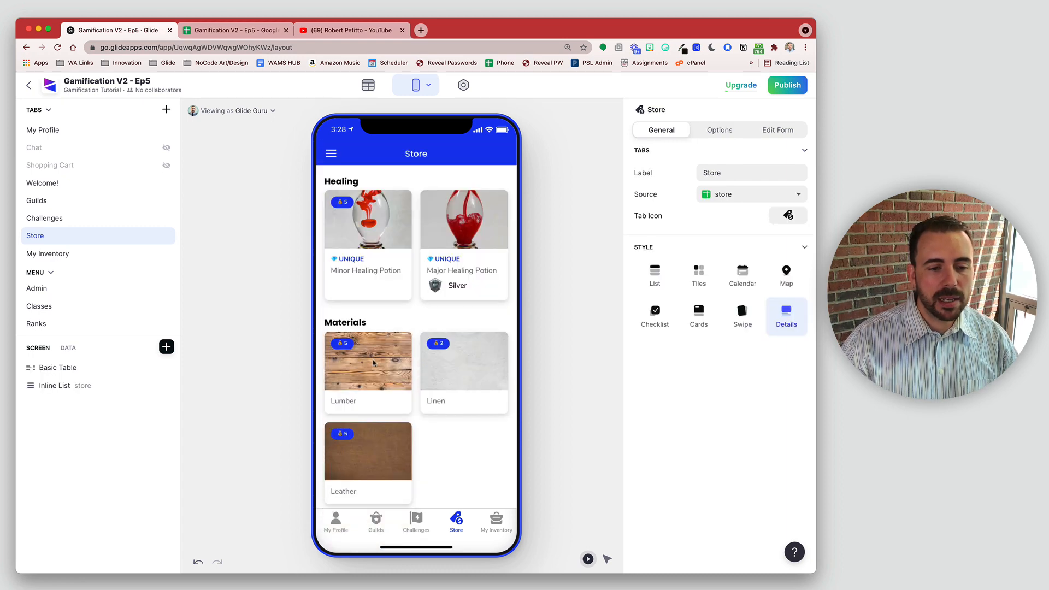
pyautogui.click(374, 363)
pyautogui.click(429, 392)
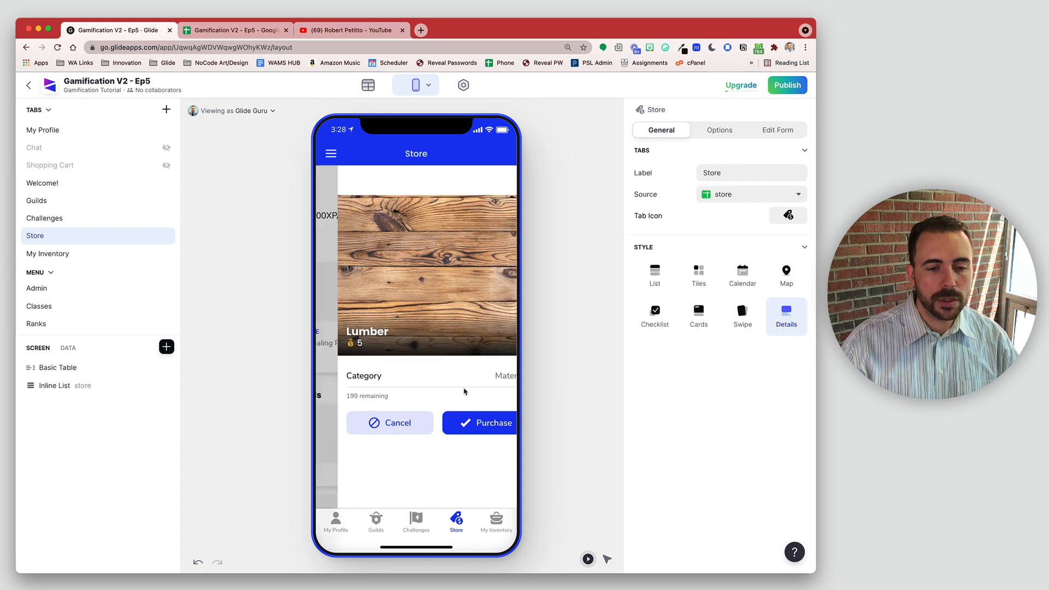
pyautogui.click(471, 385)
pyautogui.click(459, 391)
pyautogui.click(458, 393)
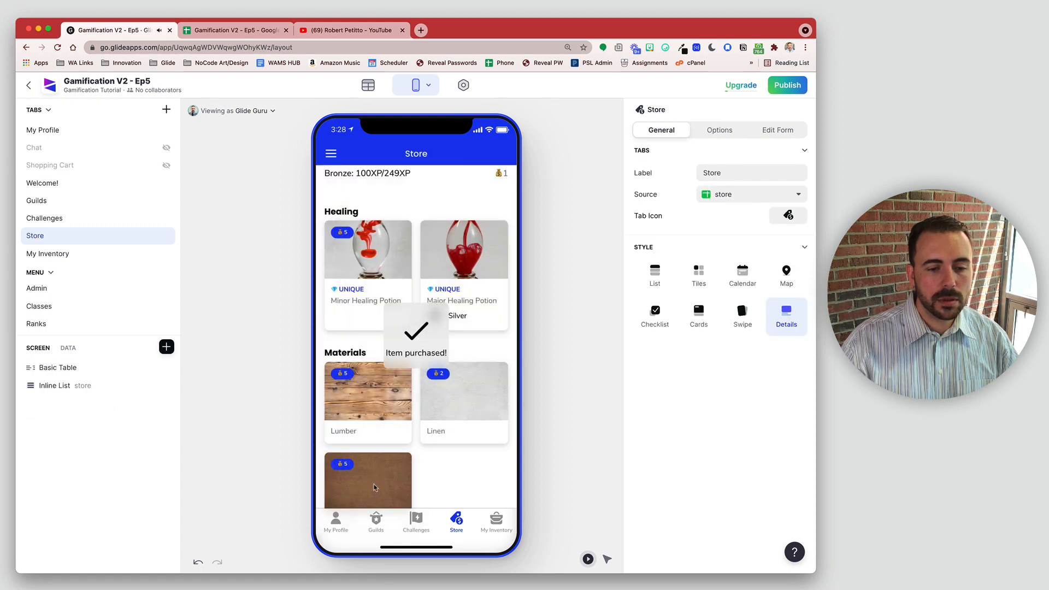
# Try to purchase a second Leather, cancel the purchase, and return to the Store list.
pyautogui.click(373, 486)
pyautogui.click(423, 394)
pyautogui.click(463, 393)
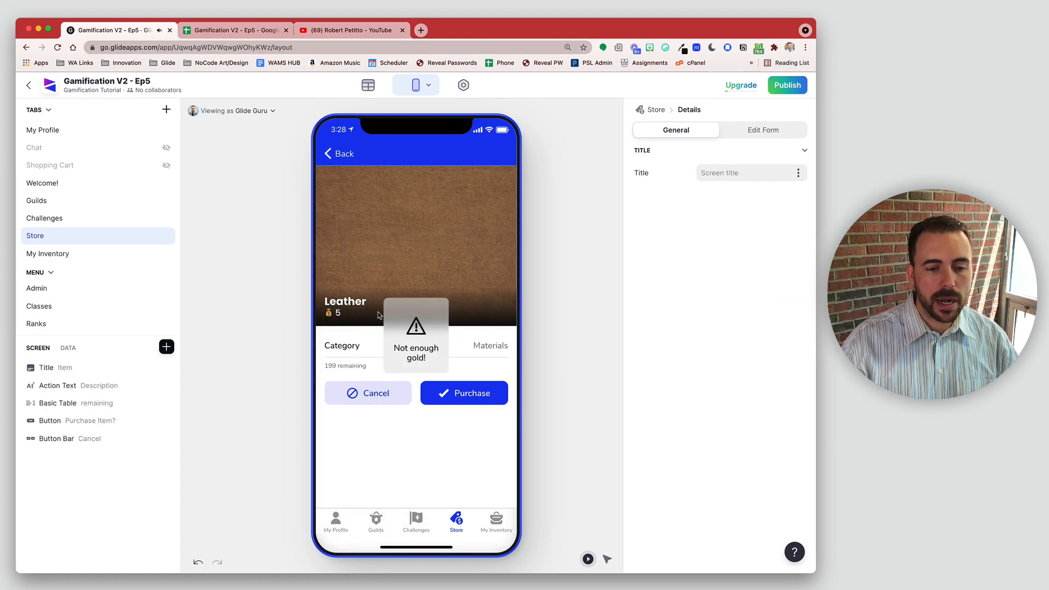
pyautogui.click(370, 393)
pyautogui.click(334, 158)
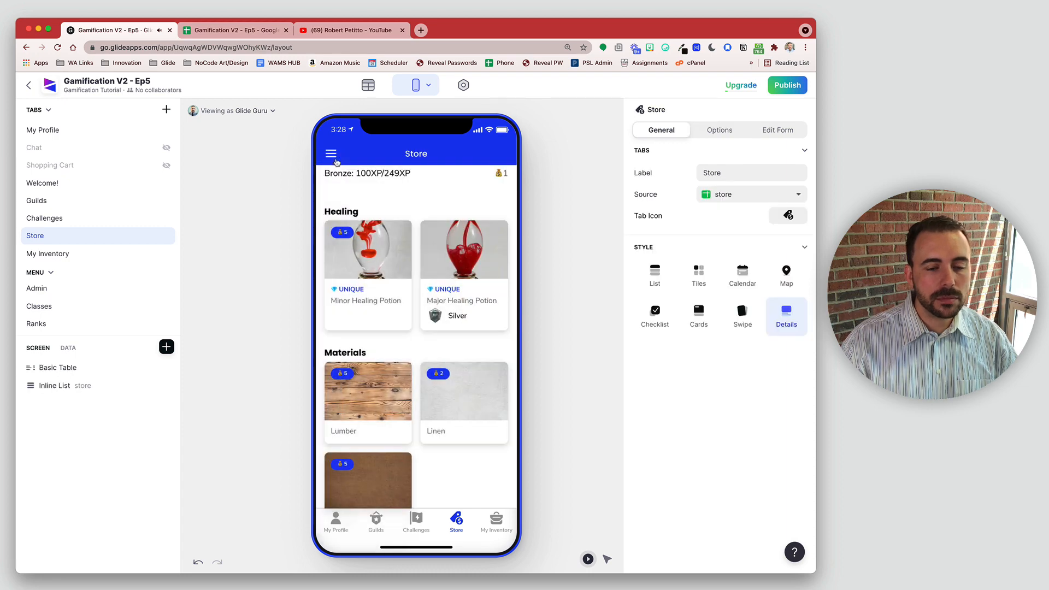
# Add a Title component to the details screen of the first Lumber item in My Inventory.
pyautogui.click(498, 524)
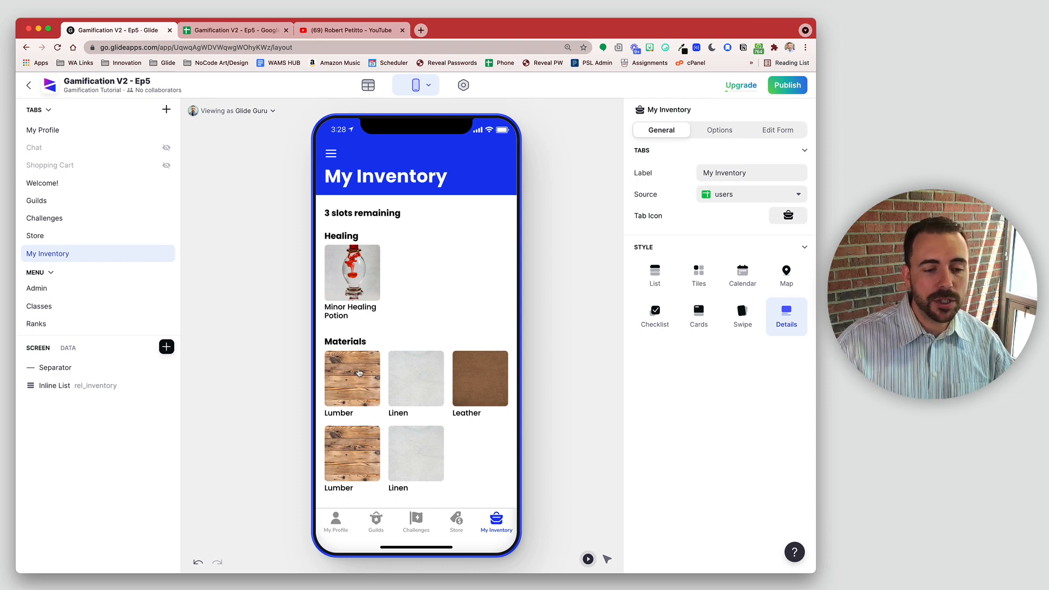
pyautogui.click(350, 375)
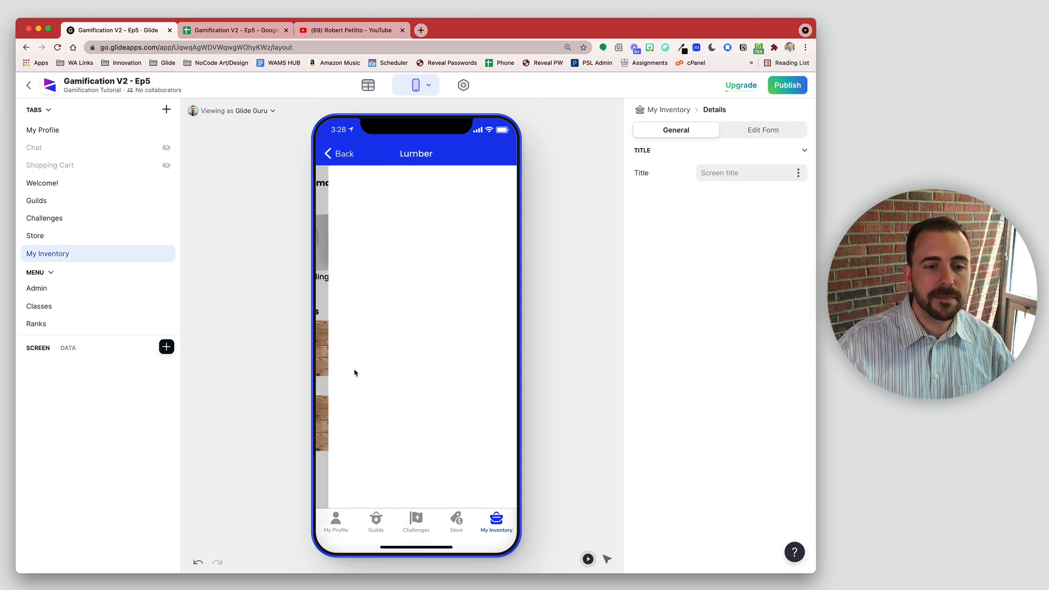
pyautogui.click(172, 351)
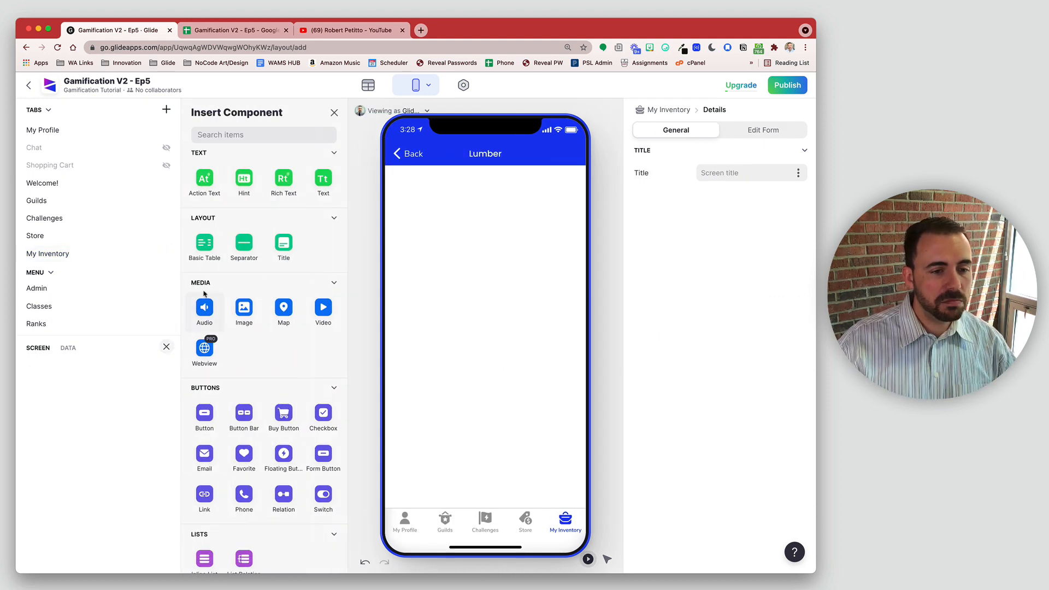
pyautogui.click(283, 244)
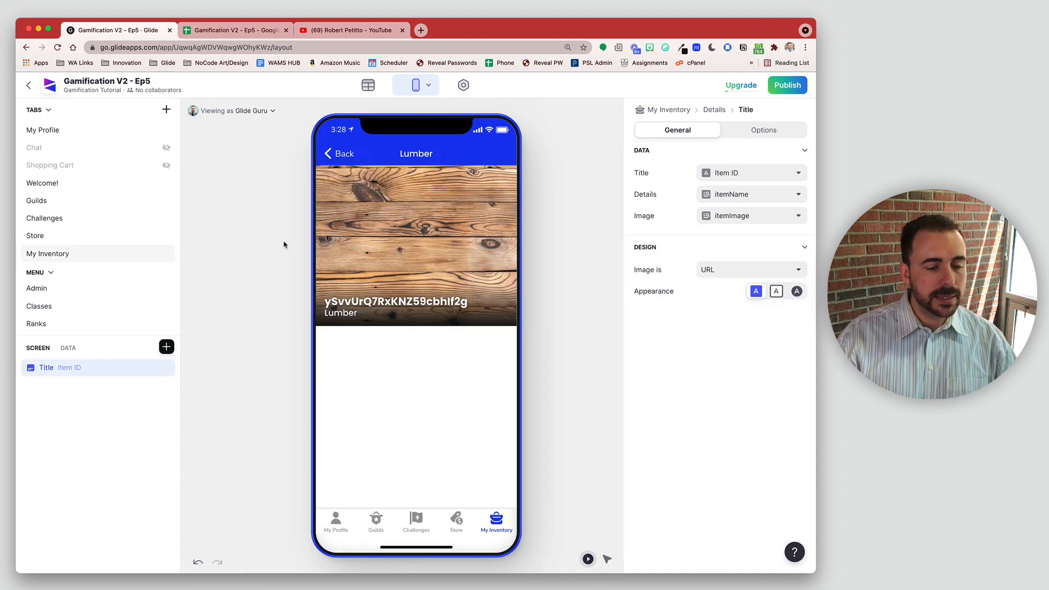
# Set the Title component's title to itemName and its details to itemCategory.
pyautogui.click(767, 173)
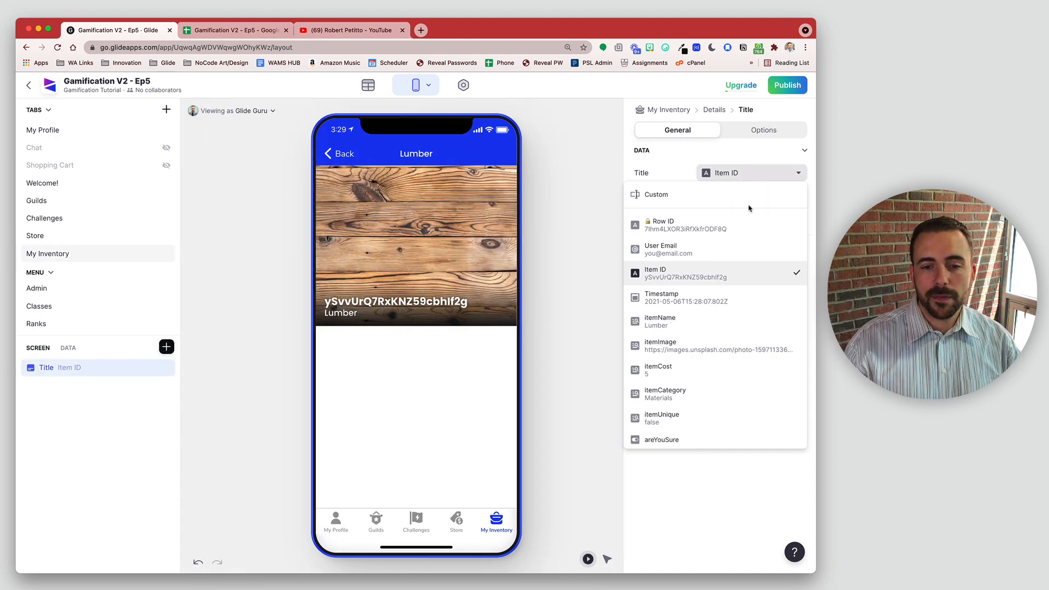
pyautogui.click(732, 330)
pyautogui.click(750, 198)
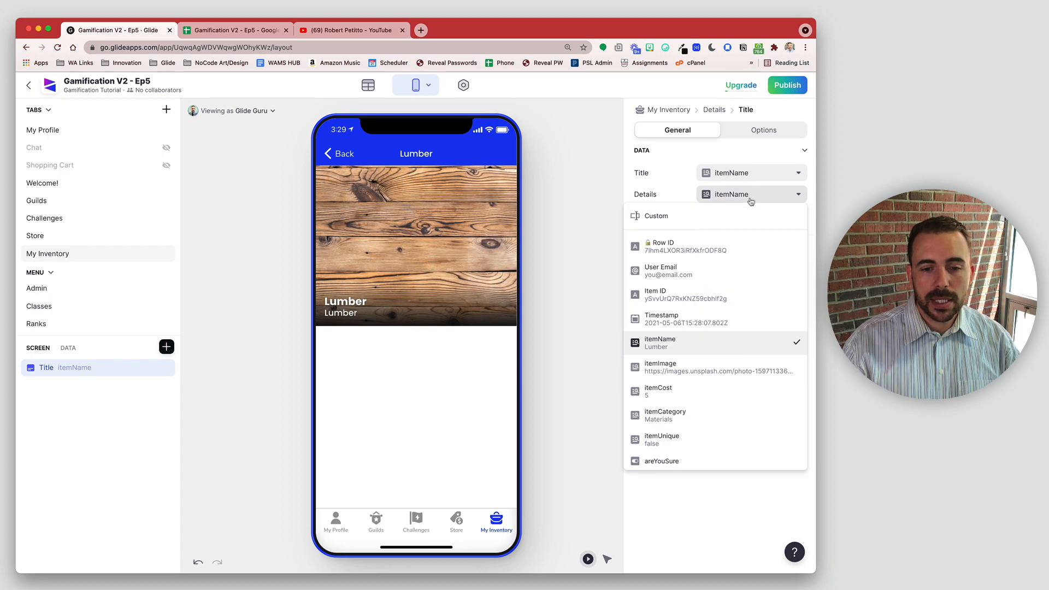
pyautogui.scroll(-2, 720, 417)
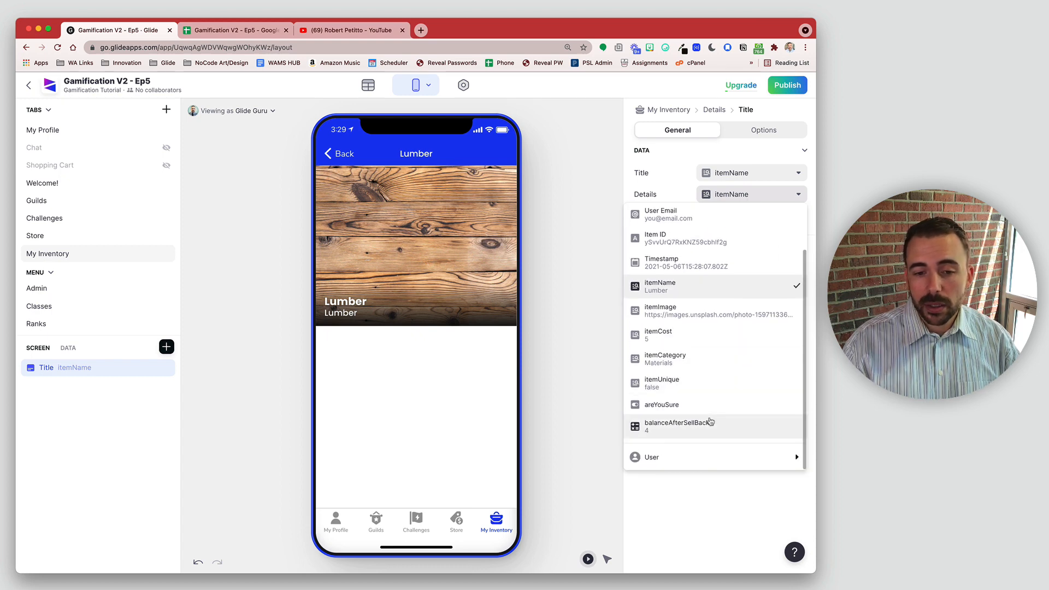
pyautogui.click(687, 368)
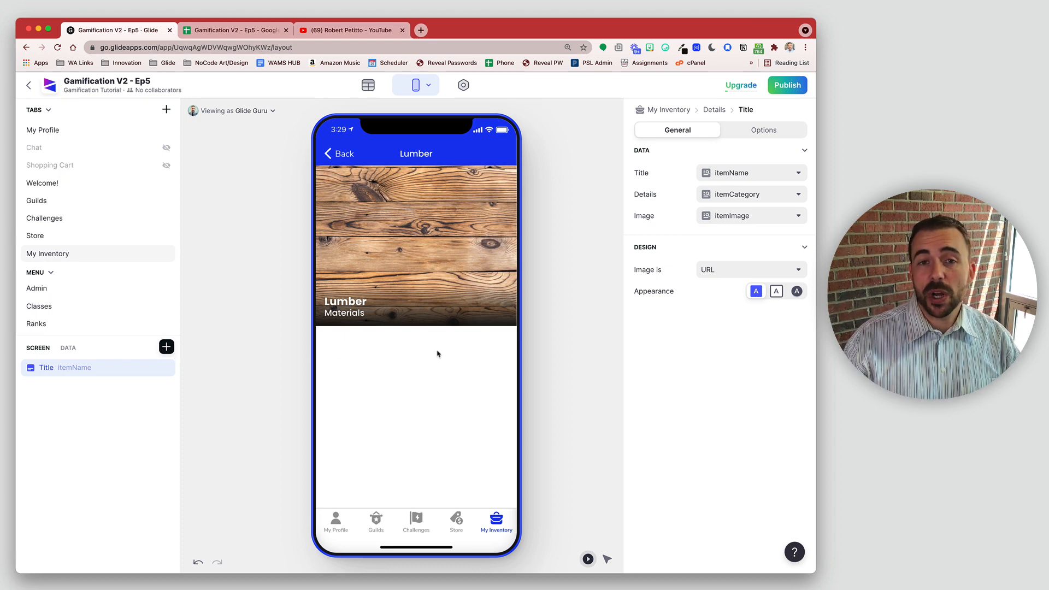
# Add a Button Bar below the title and label its left button "Drop Item".
pyautogui.click(167, 347)
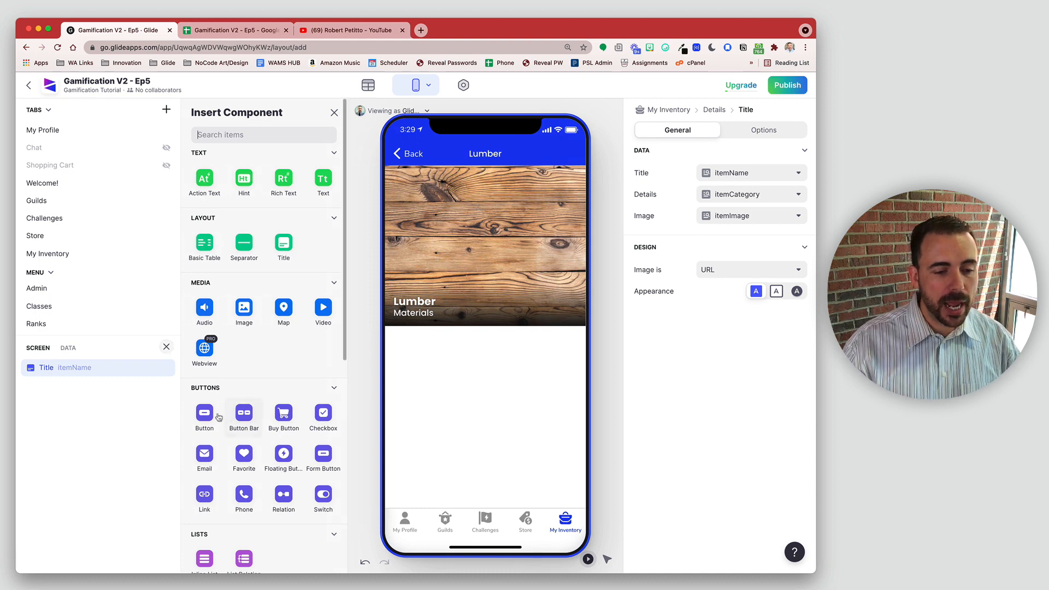
pyautogui.click(237, 415)
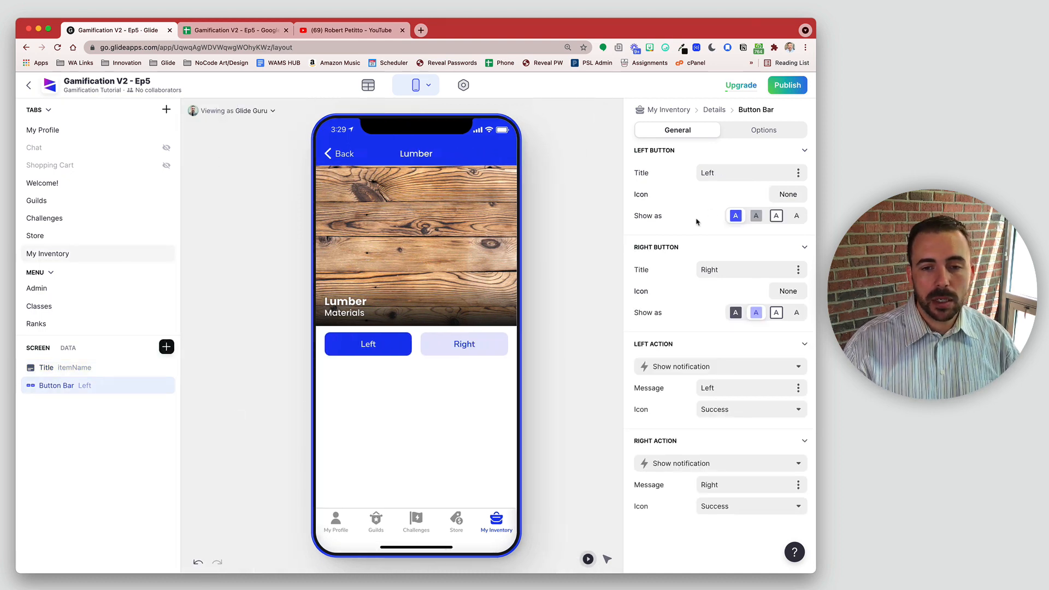
pyautogui.moveTo(716, 172); pyautogui.dragTo(677, 175)
pyautogui.write('Drop')
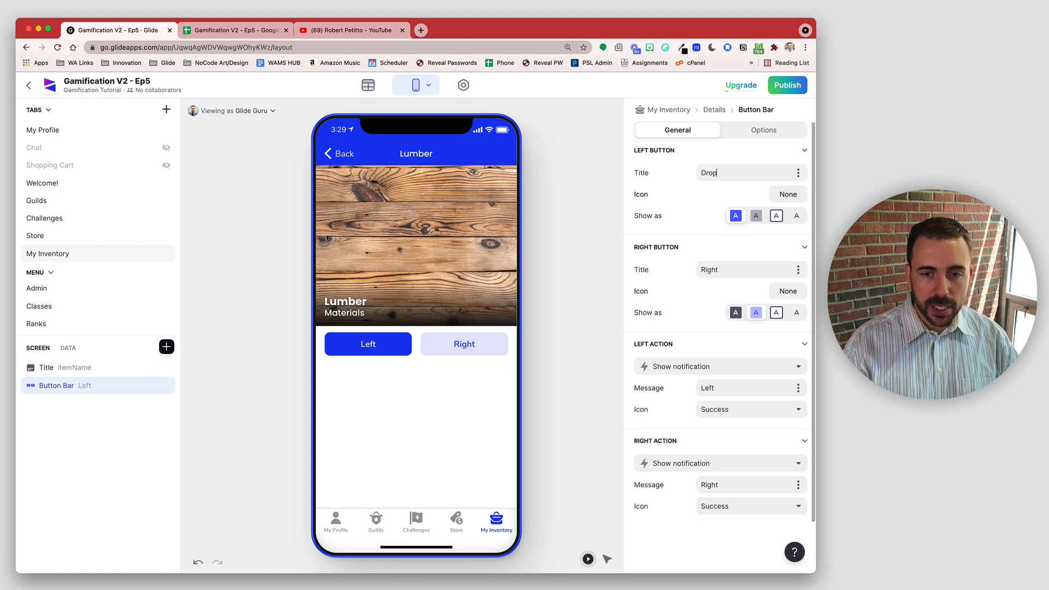
pyautogui.write(' Item')
# Label the Button Bar's right button "Use Item".
pyautogui.moveTo(719, 269); pyautogui.dragTo(678, 270)
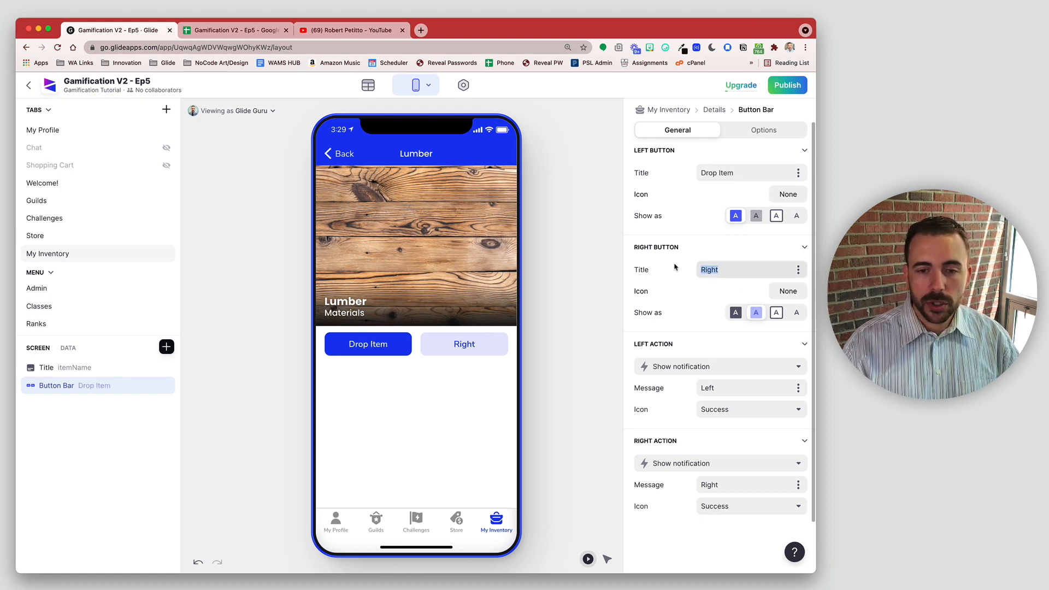
pyautogui.write('use It')
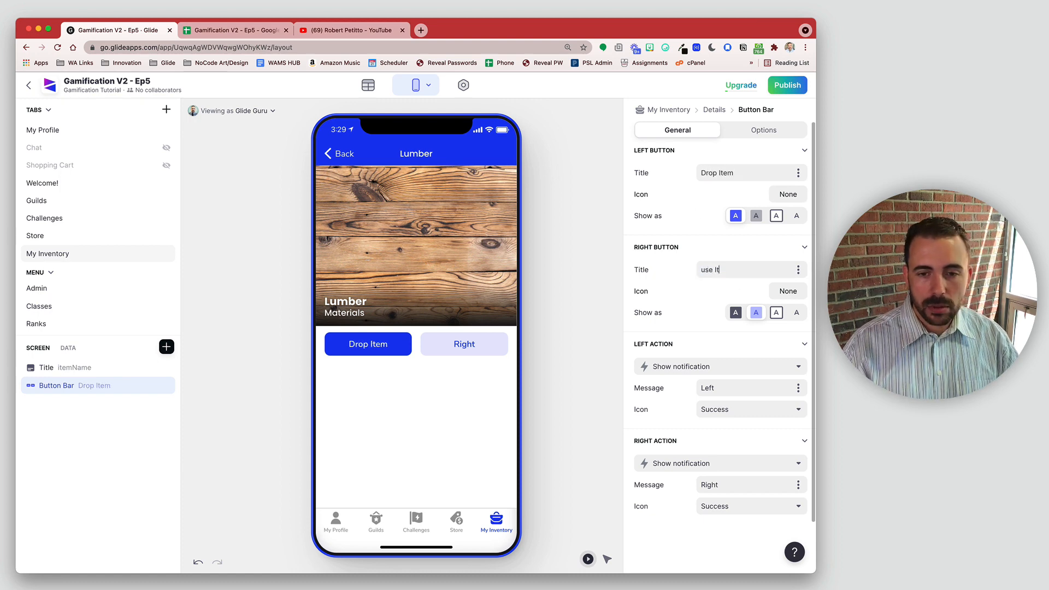
pyautogui.write('em')
pyautogui.moveTo(705, 270); pyautogui.dragTo(692, 270)
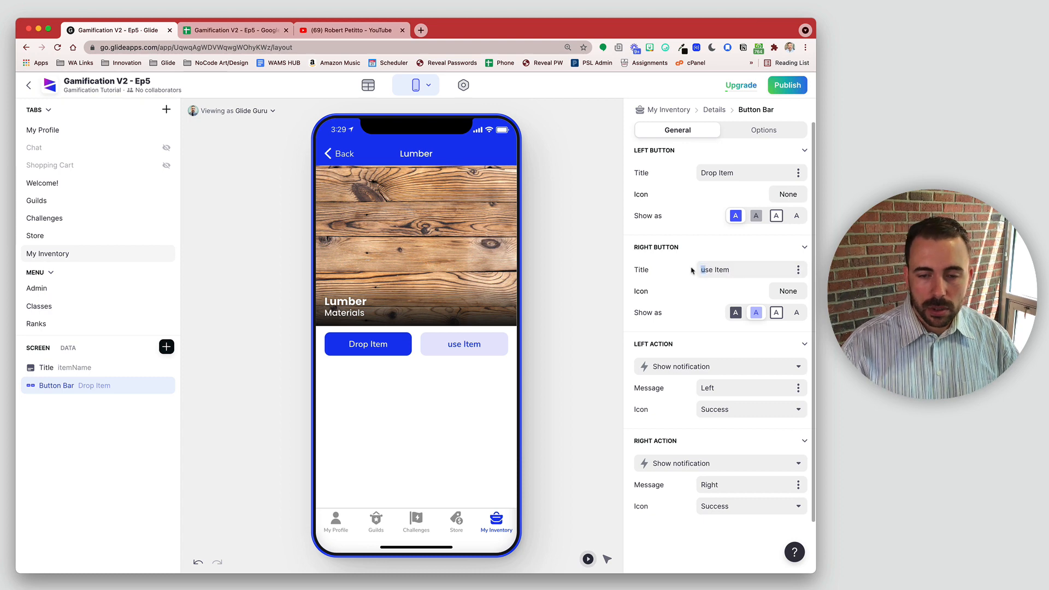
pyautogui.write('U')
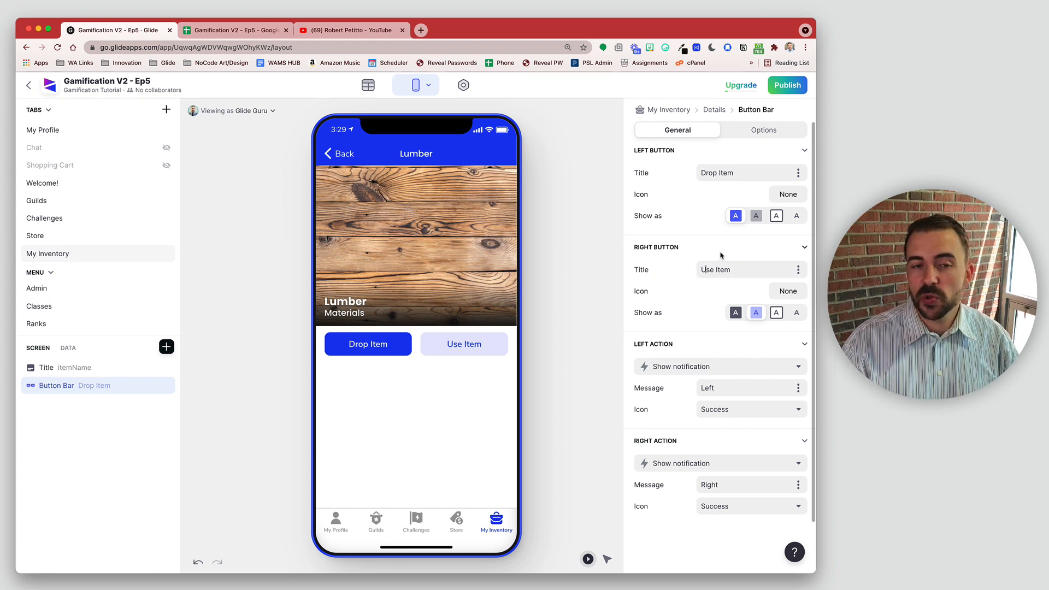
# Show the Use Item button as filled and the Drop Item button as outlined.
pyautogui.click(735, 313)
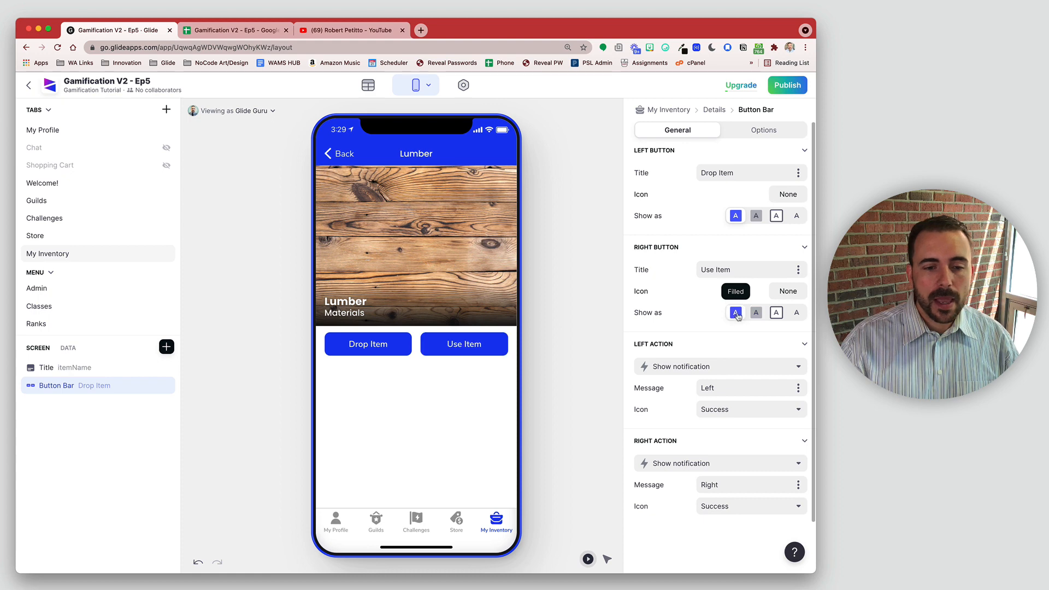
pyautogui.click(756, 215)
pyautogui.click(785, 218)
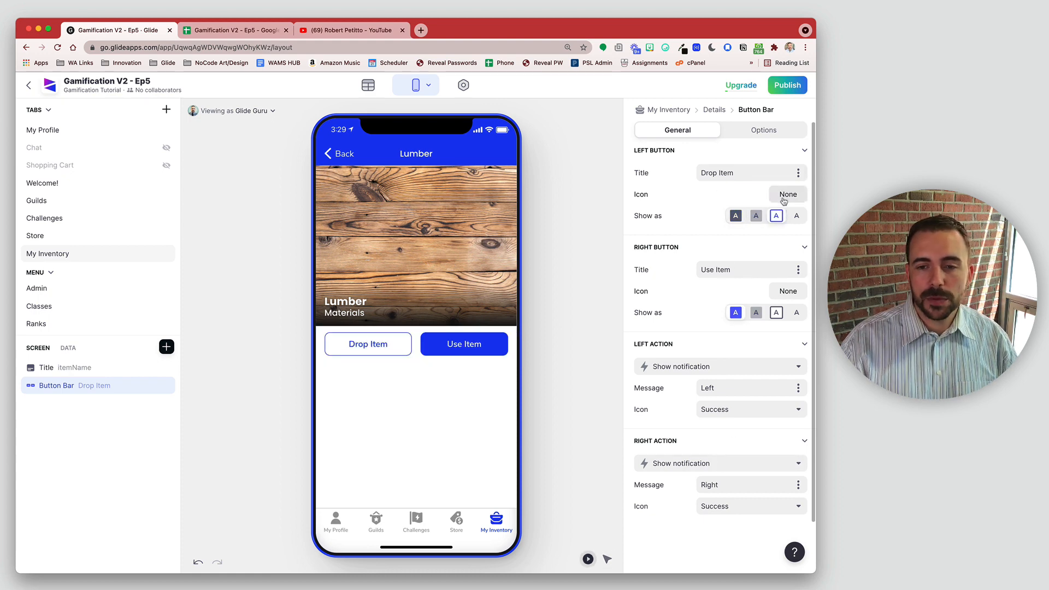
# Search the icons for "remove" and give the Drop Item button the bold X icon.
pyautogui.click(784, 200)
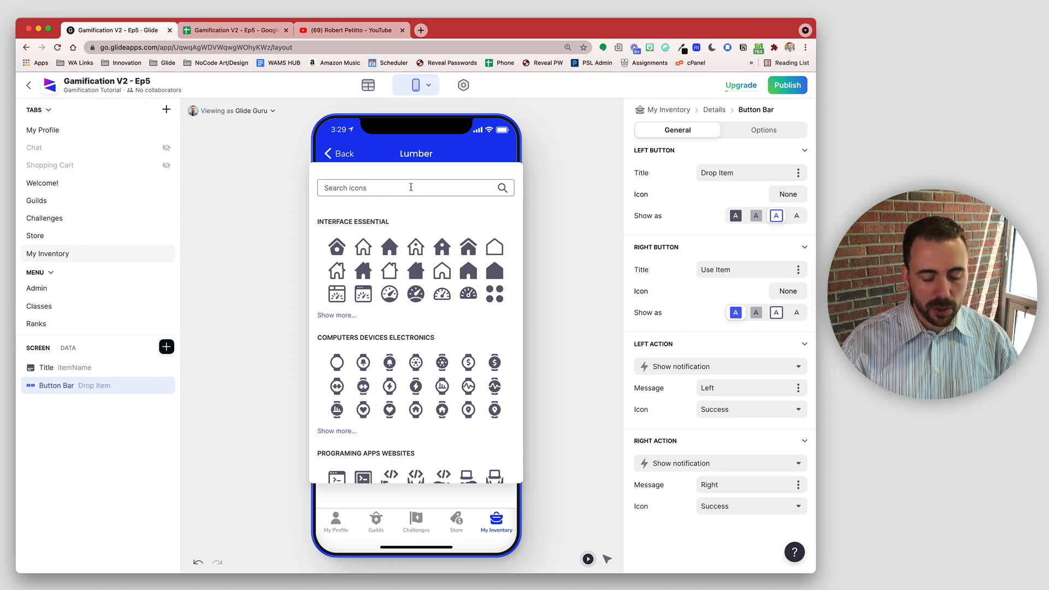
pyautogui.write('remove')
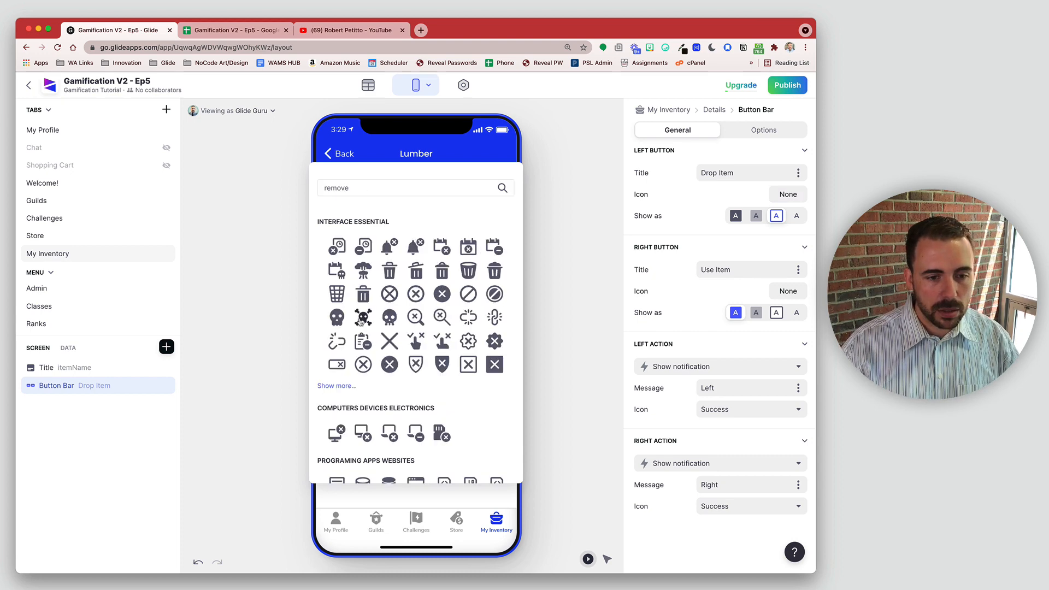
pyautogui.click(329, 387)
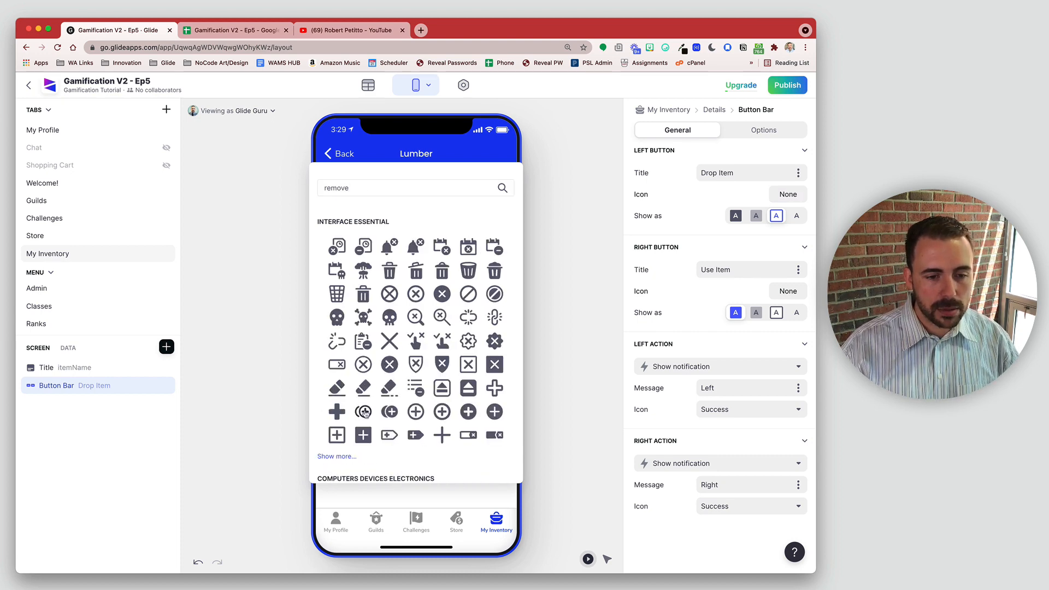
pyautogui.scroll(-3, 377, 453)
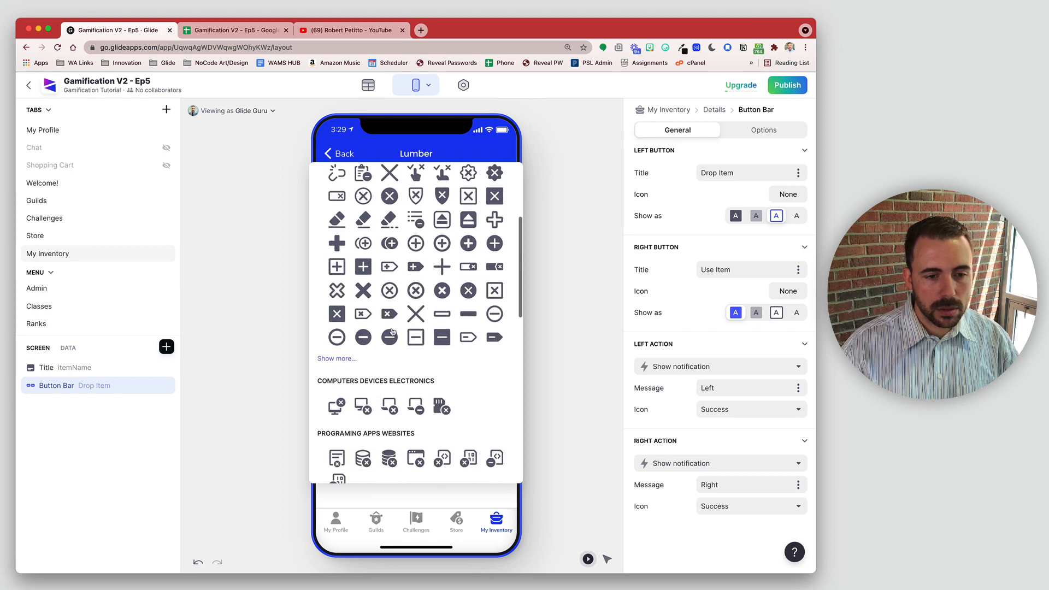
pyautogui.click(361, 291)
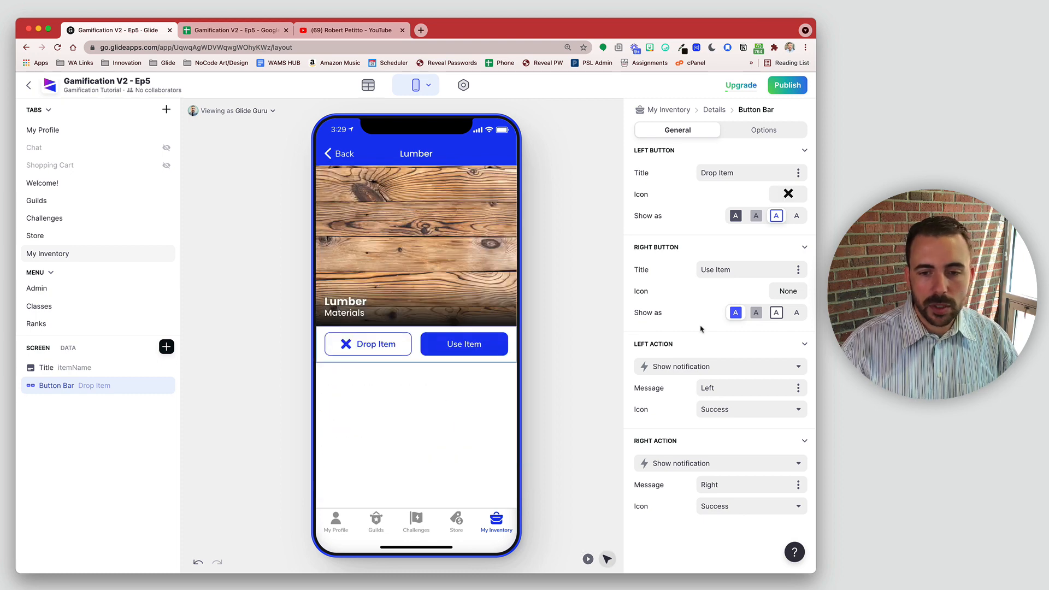
# Give the Use Item button the solid lightning bolt icon, searching the icons for "light".
pyautogui.click(788, 291)
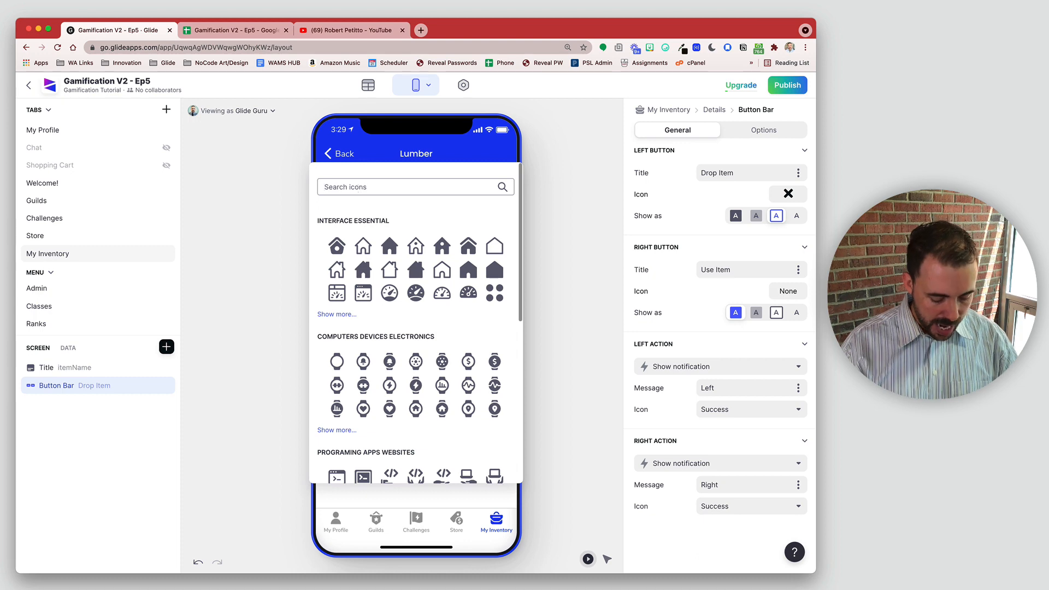
pyautogui.write('zap')
pyautogui.press('super+a')
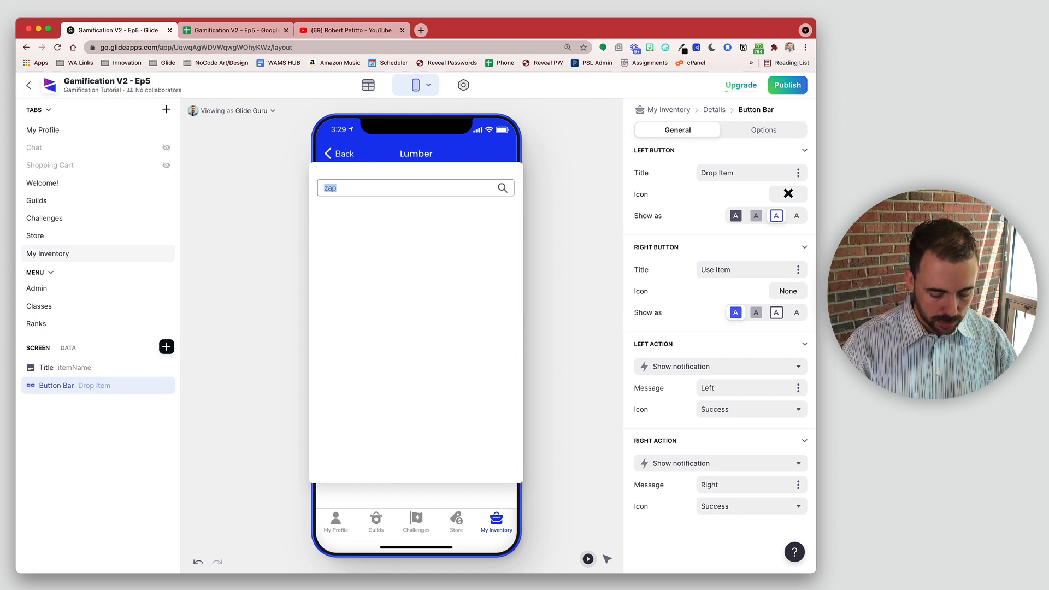
pyautogui.write('light')
pyautogui.click(333, 246)
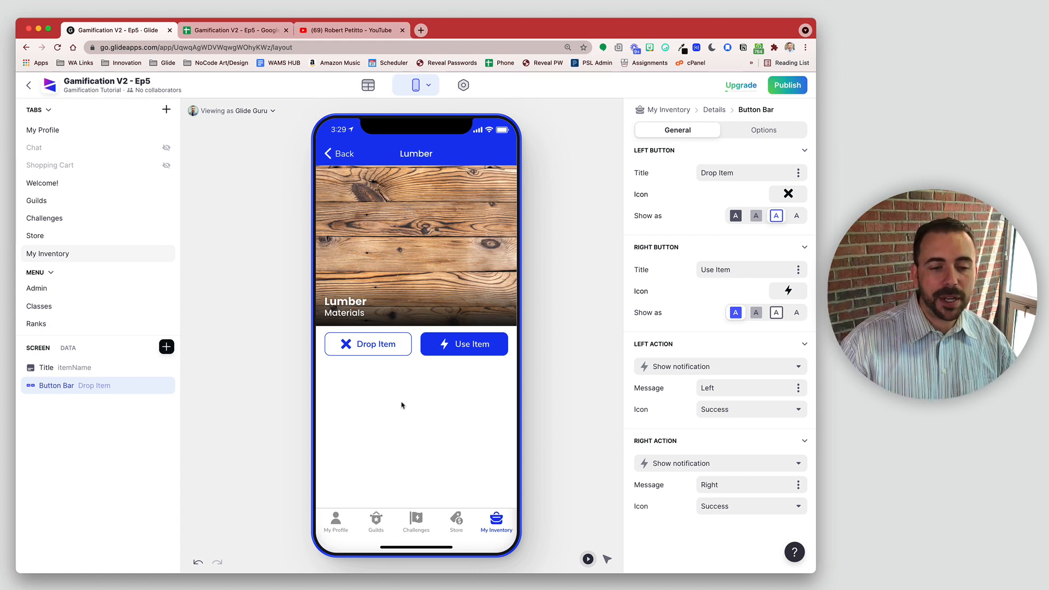
pyautogui.click(376, 346)
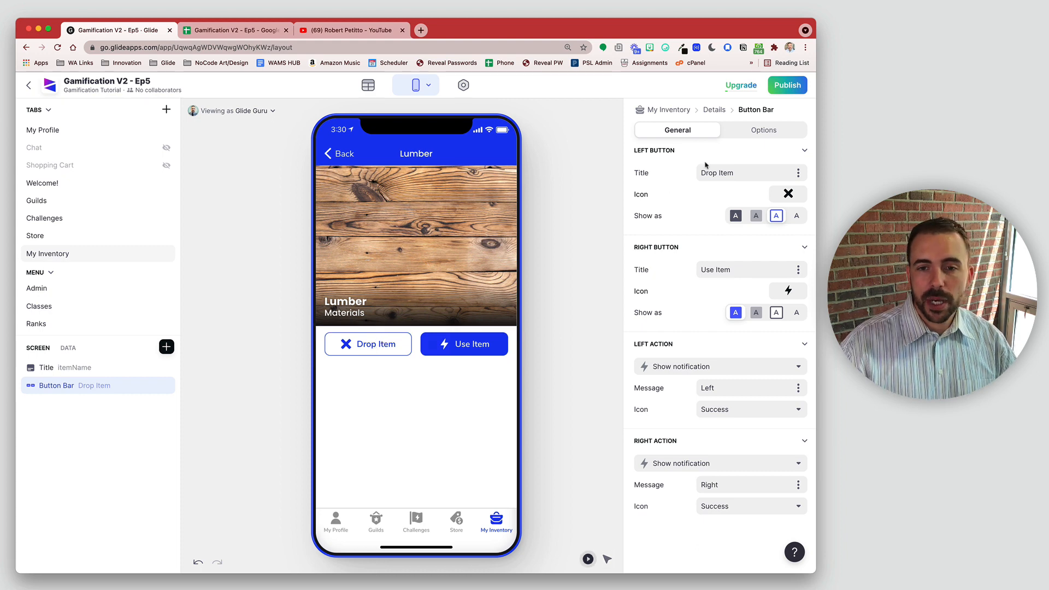
# Add a visibility condition to the Button Bar so it shows only when areYouSure is not true.
pyautogui.click(760, 130)
pyautogui.click(681, 187)
pyautogui.click(686, 181)
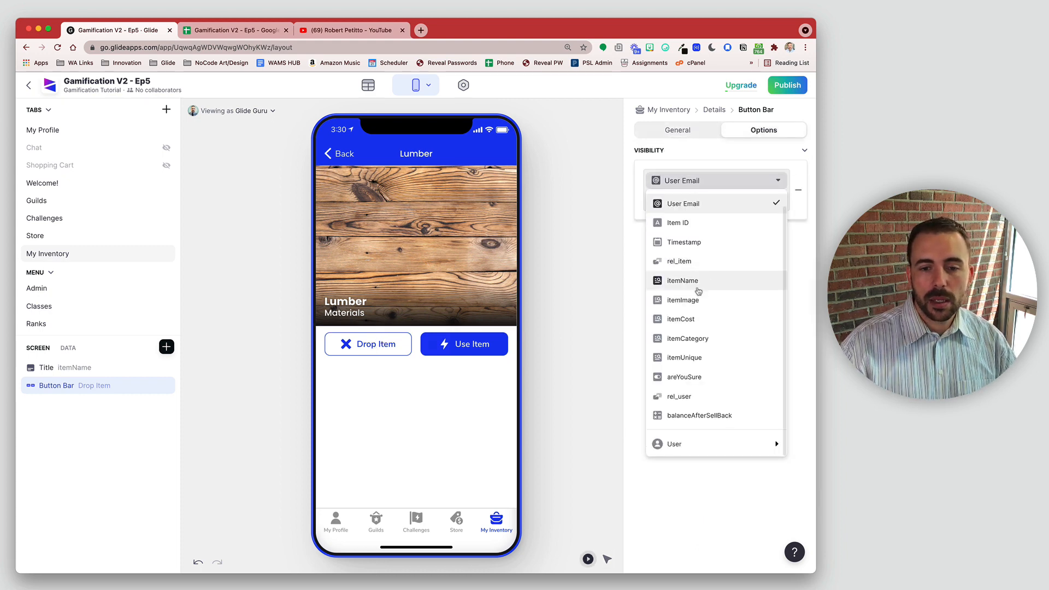
pyautogui.click(696, 378)
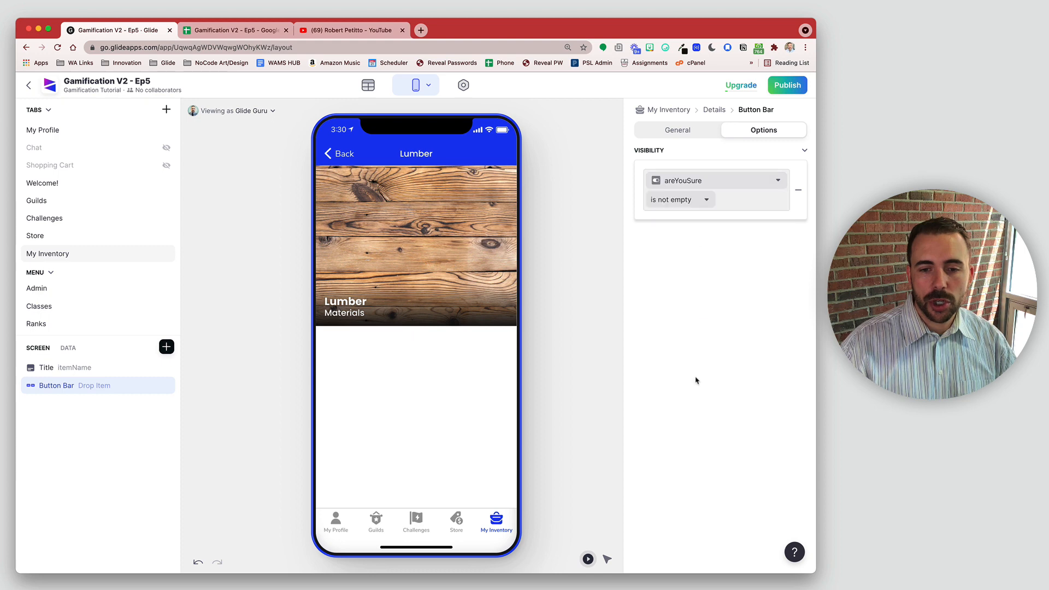
pyautogui.click(703, 199)
pyautogui.click(683, 234)
pyautogui.click(735, 200)
pyautogui.write('true')
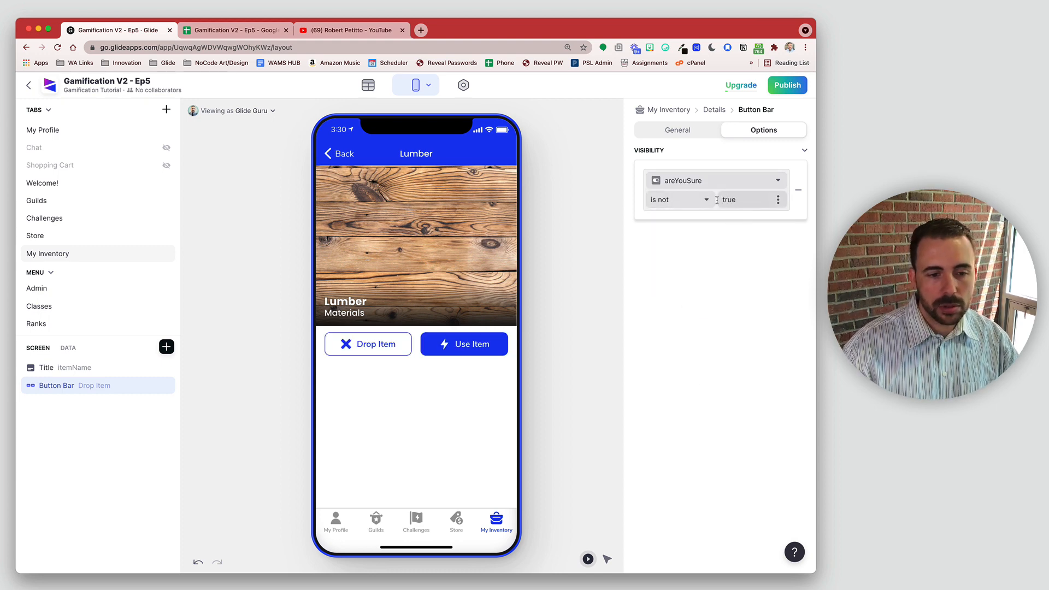
pyautogui.click(466, 422)
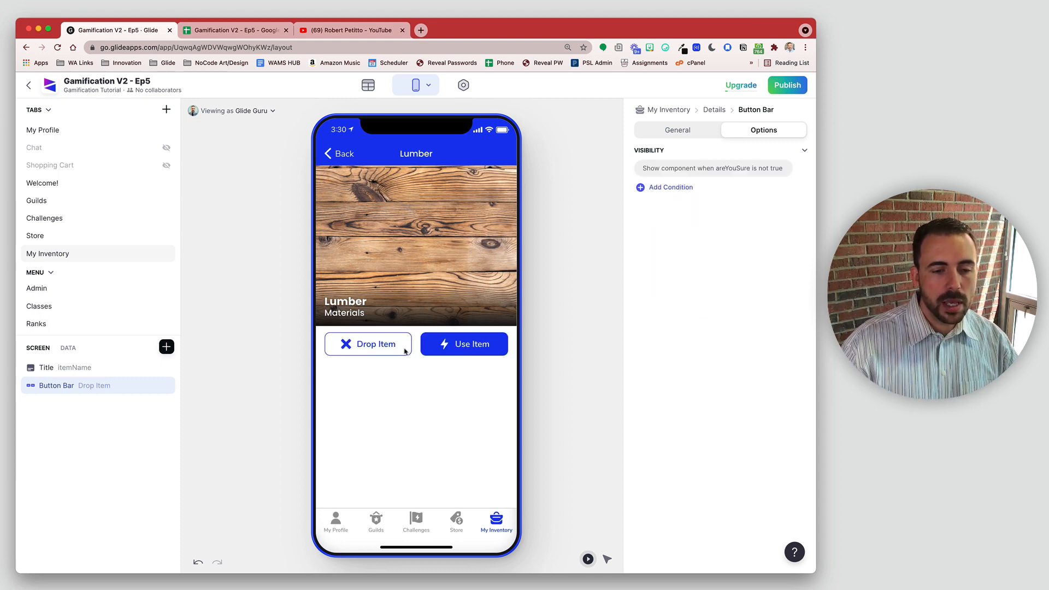
# Change the Drop Item button's action to Set columns on this item, setting areYouSure to true.
pyautogui.press('super')
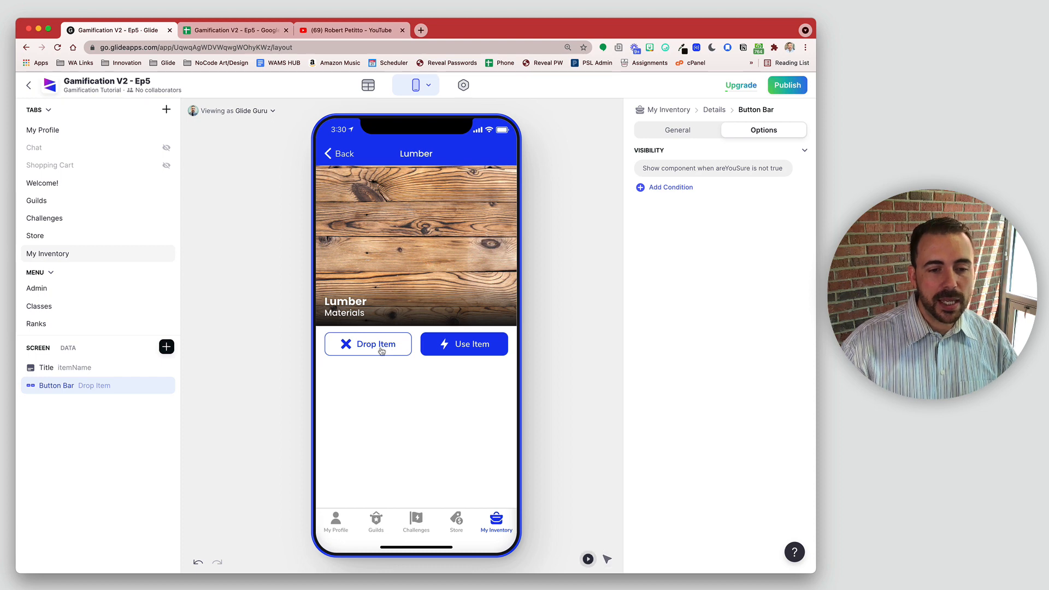
pyautogui.click(683, 127)
pyautogui.click(714, 367)
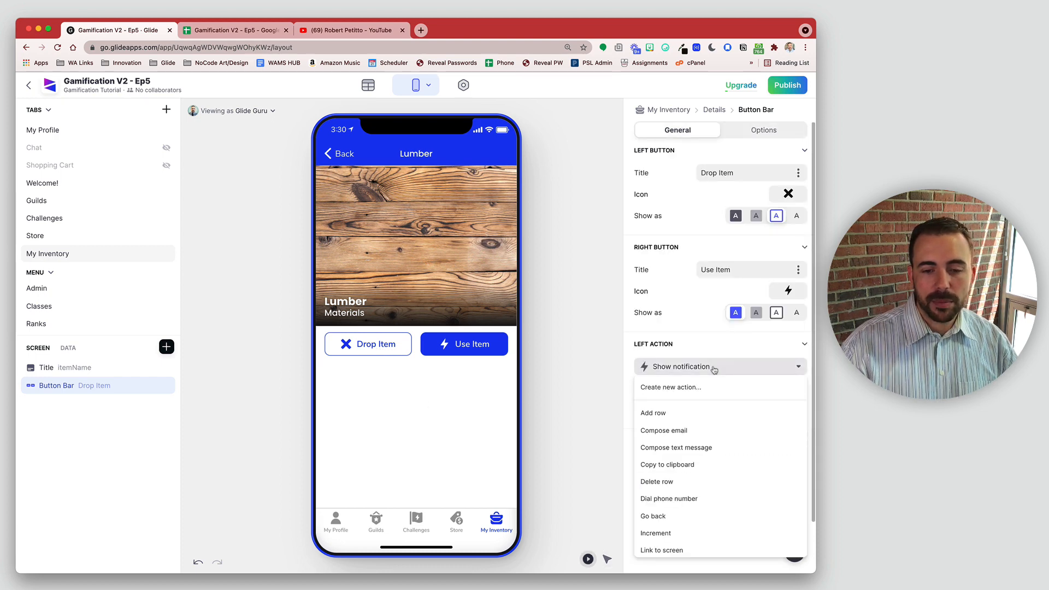
pyautogui.scroll(-3, 705, 481)
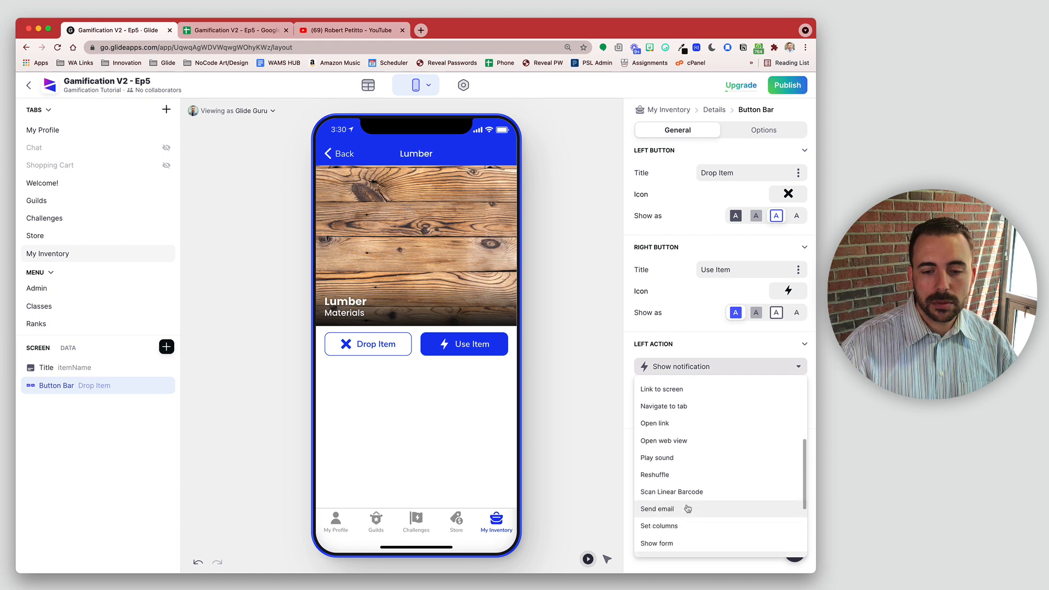
pyautogui.scroll(-1, 687, 509)
pyautogui.click(683, 497)
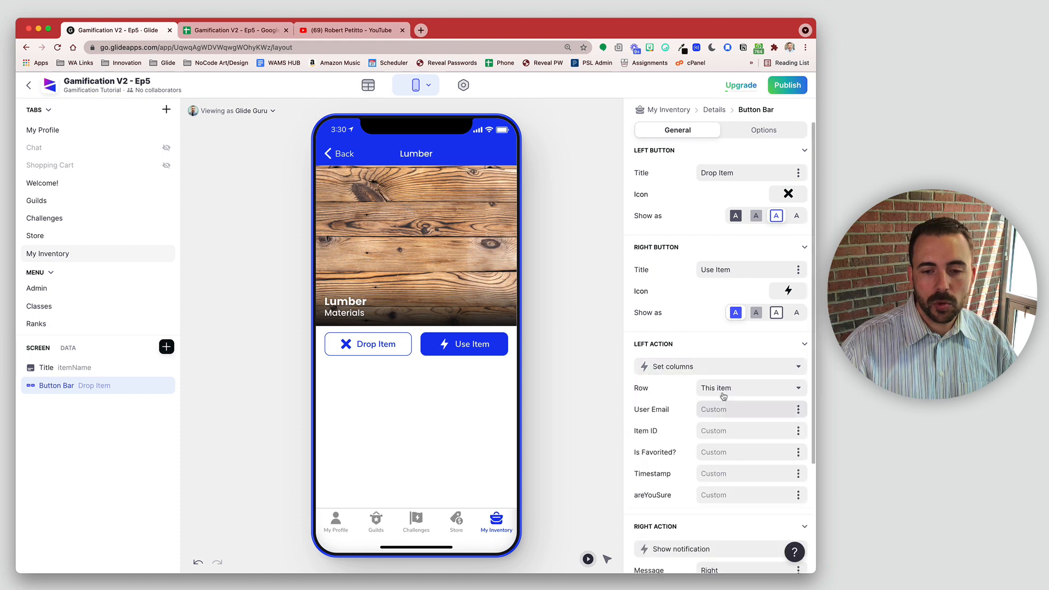
pyautogui.click(717, 495)
pyautogui.write('true')
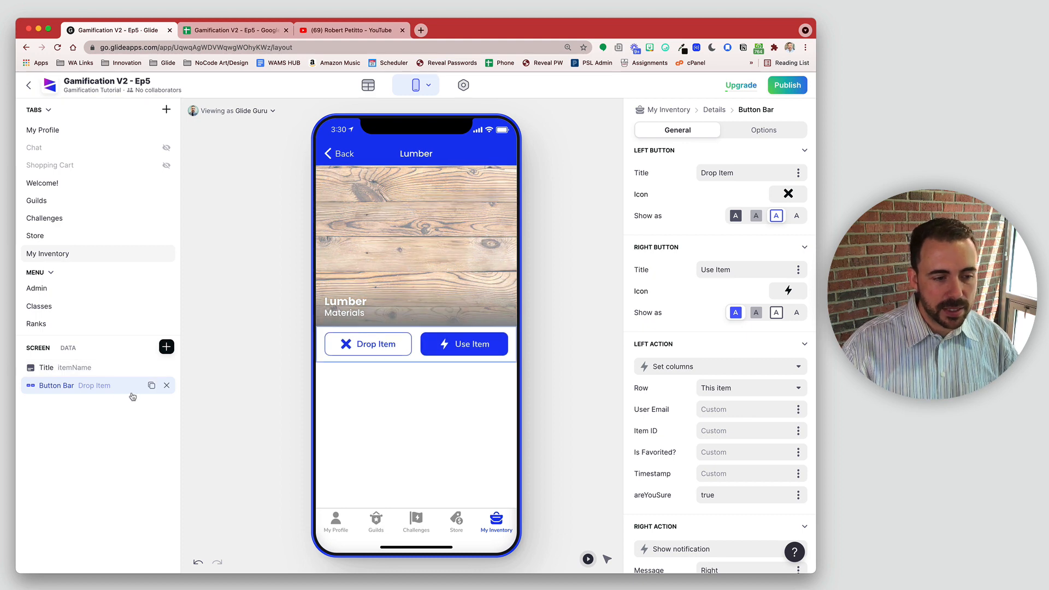
# Duplicate the Button Bar and title the copy's left button "Cancel".
pyautogui.click(151, 386)
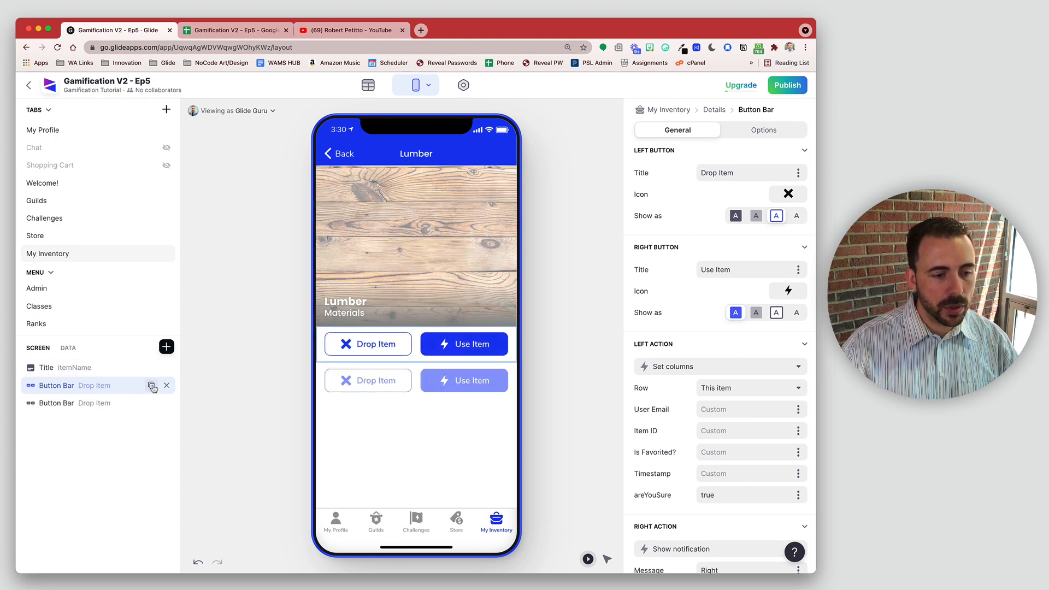
pyautogui.click(87, 405)
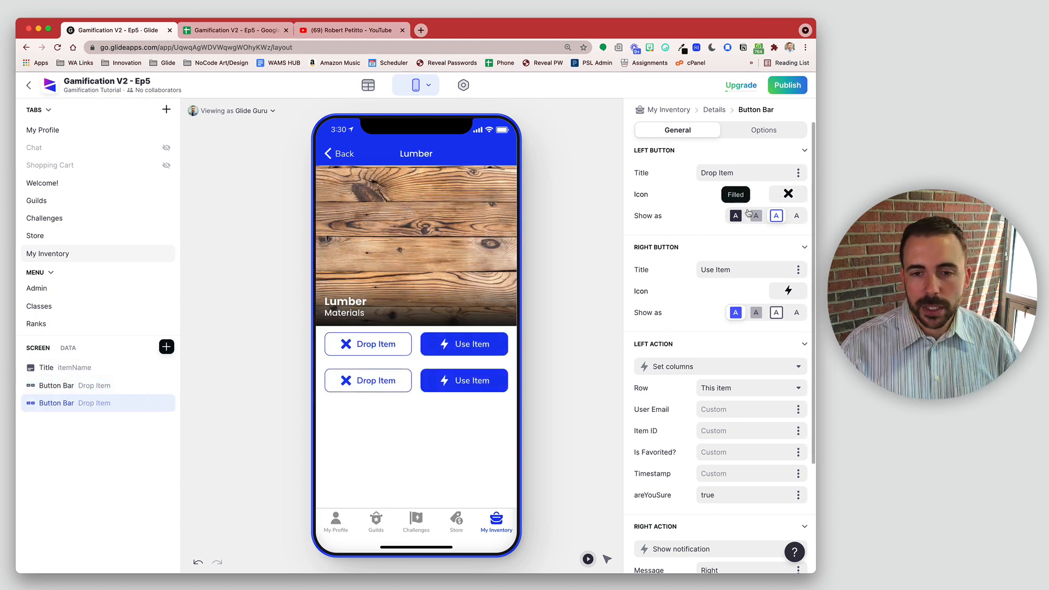
pyautogui.click(710, 173)
pyautogui.write('Cancel')
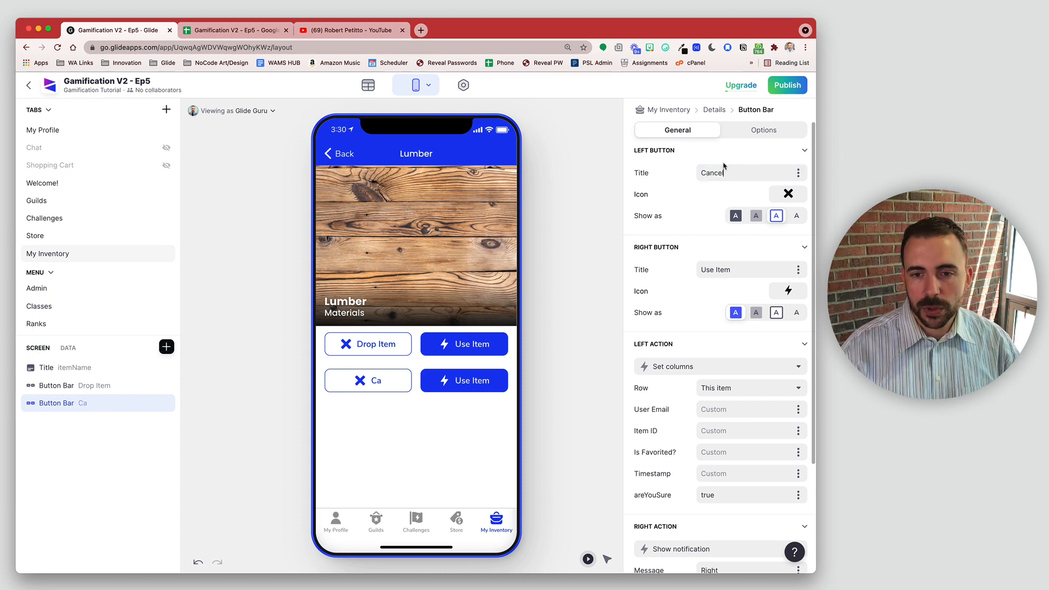
# Search the icons for "remove" and give the Cancel button the outlined circle-with-slash icon.
pyautogui.click(788, 194)
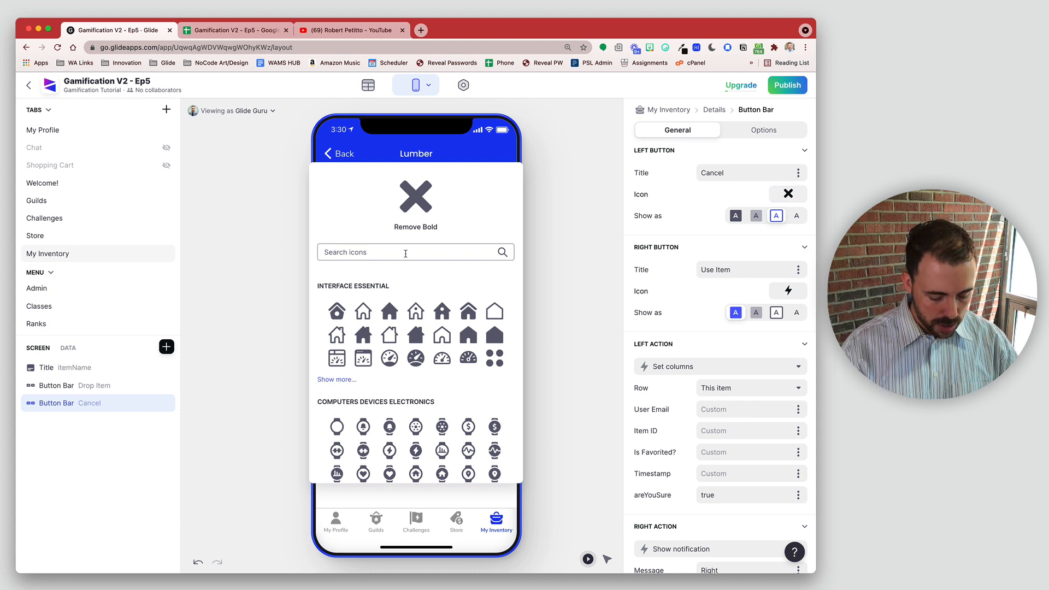
pyautogui.write('remove')
pyautogui.click(469, 355)
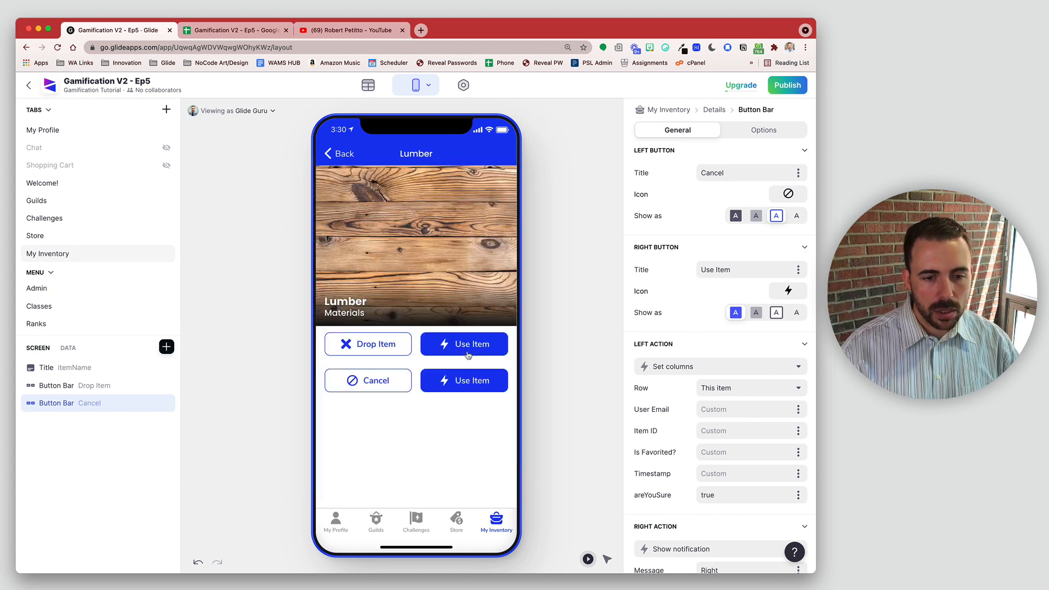
# Title the duplicated Button Bar's right button "Drop Item" and give it the solid check mark icon.
pyautogui.click(749, 268)
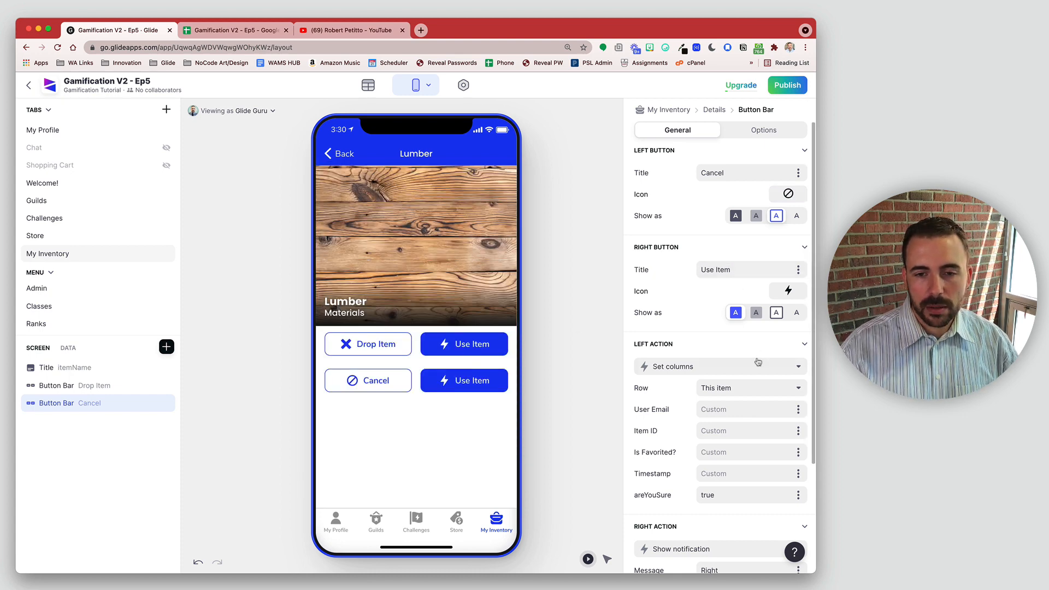
pyautogui.moveTo(748, 268); pyautogui.dragTo(673, 267)
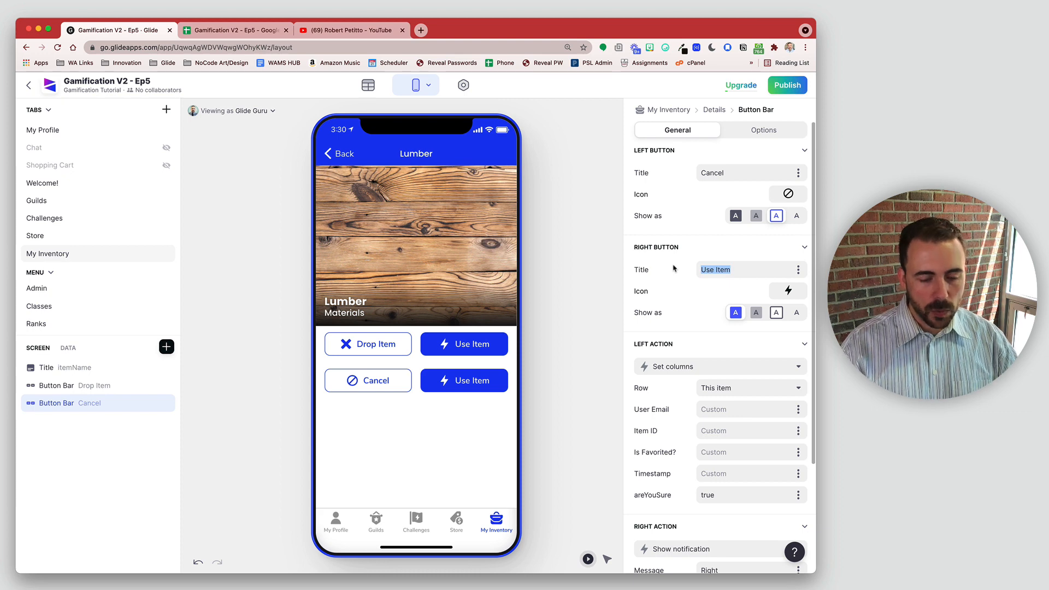
pyautogui.write('Drop I')
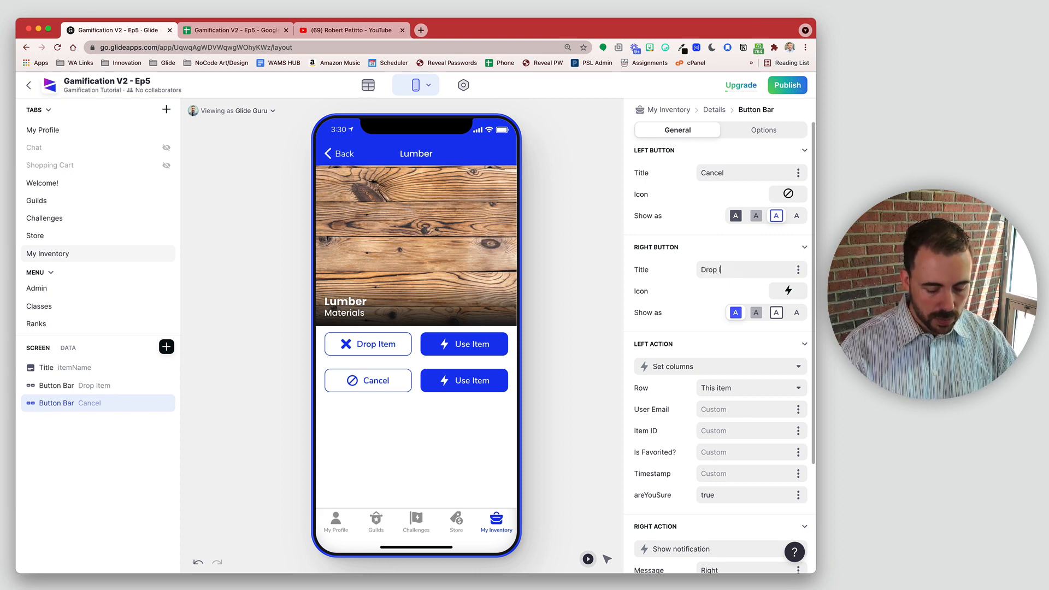
pyautogui.write('tem')
pyautogui.click(787, 291)
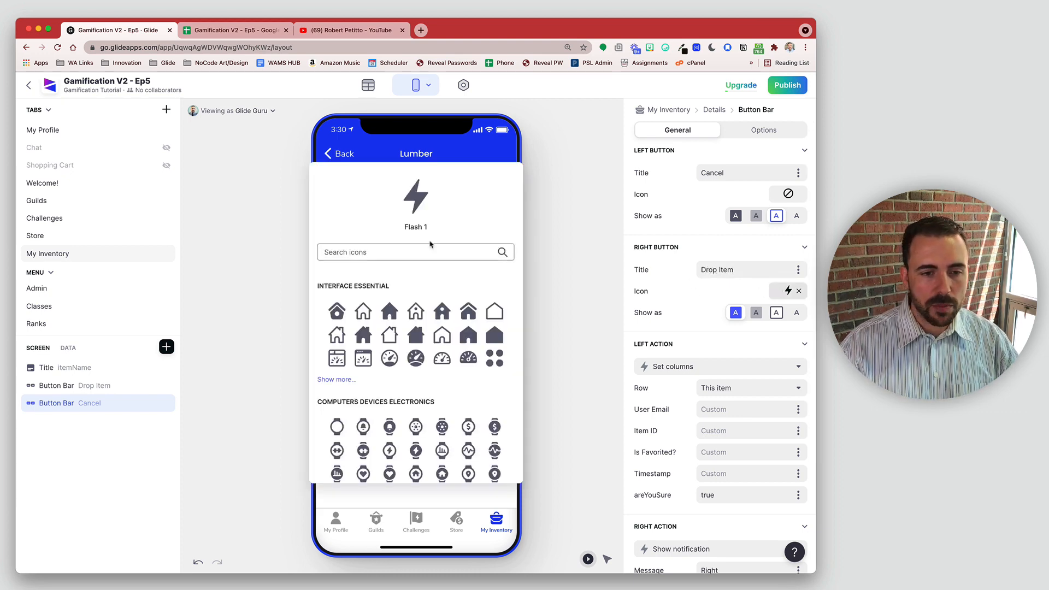
pyautogui.write('check')
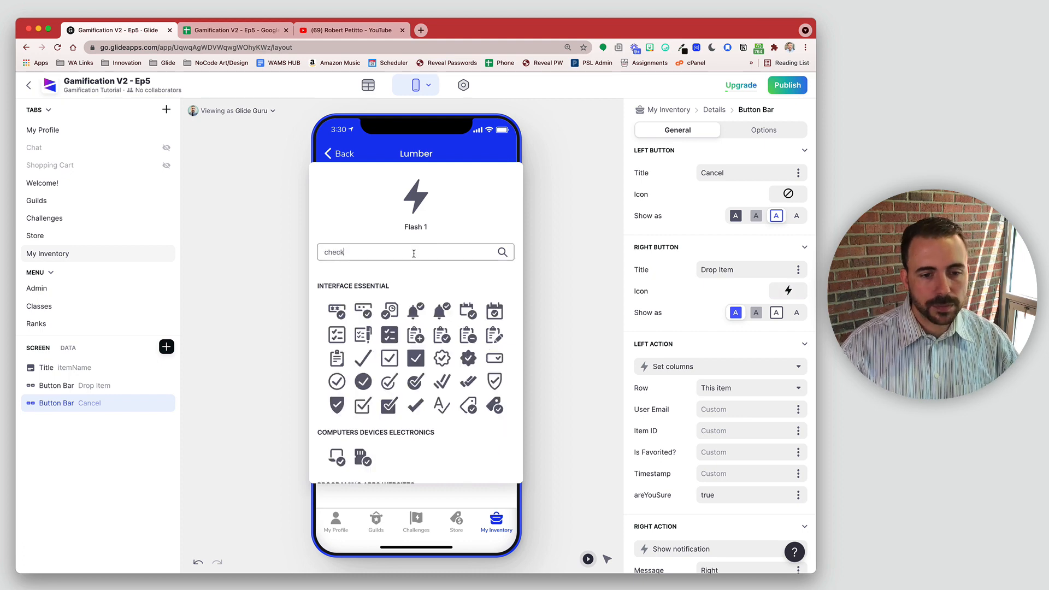
pyautogui.click(415, 404)
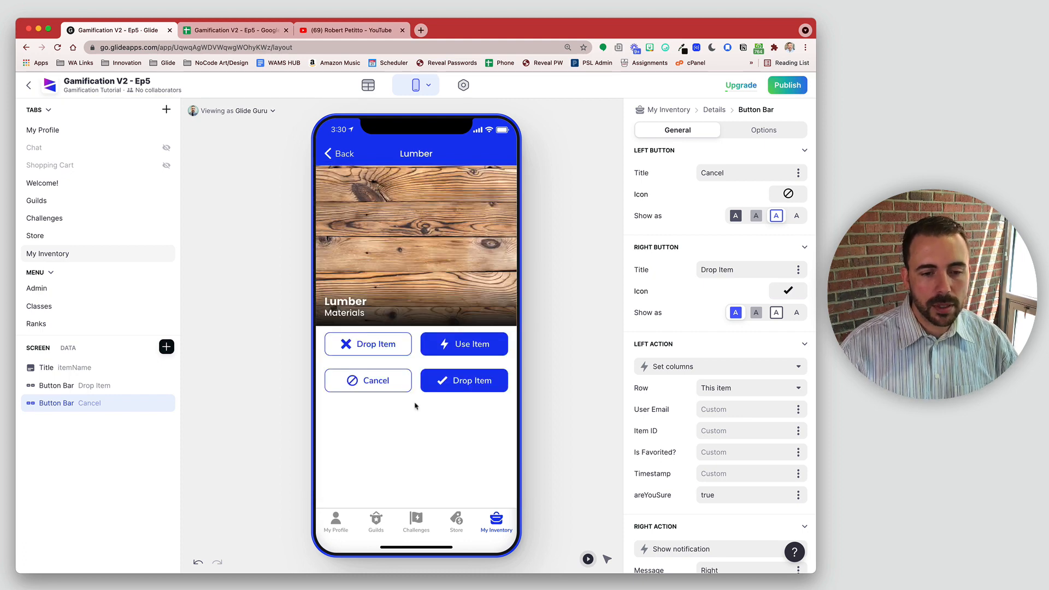
# Show the duplicated Button Bar only when areYouSure is true, and test it with Drop Item in the app preview.
pyautogui.click(763, 130)
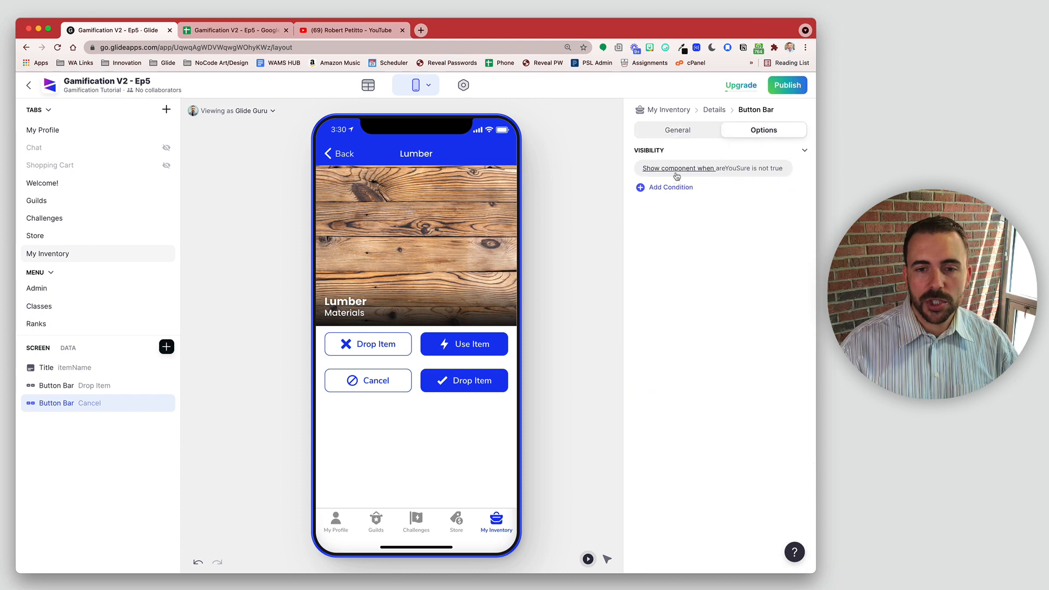
pyautogui.click(676, 170)
pyautogui.click(680, 199)
pyautogui.click(677, 218)
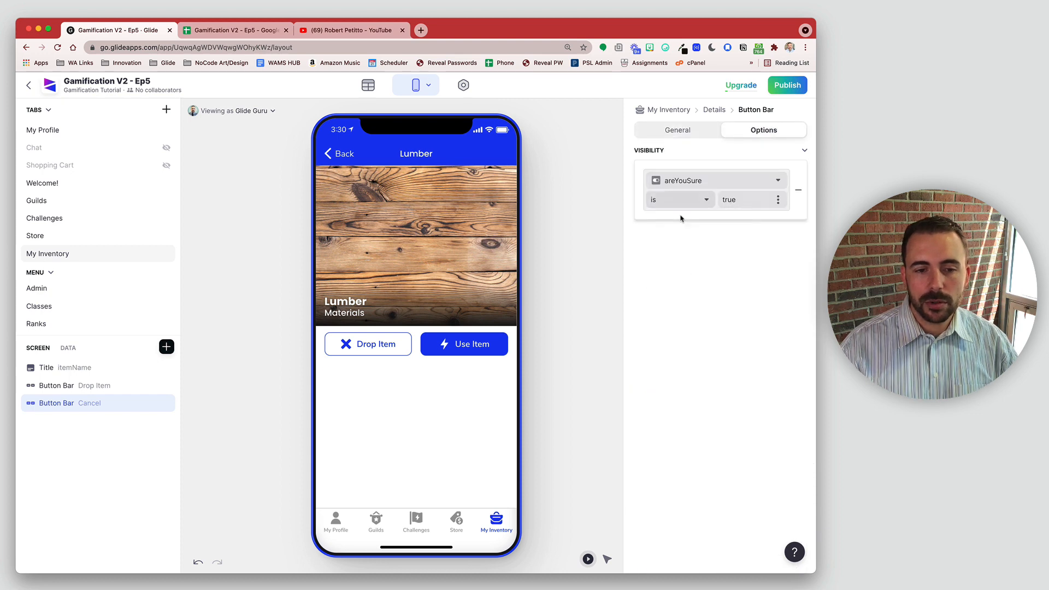
pyautogui.click(444, 440)
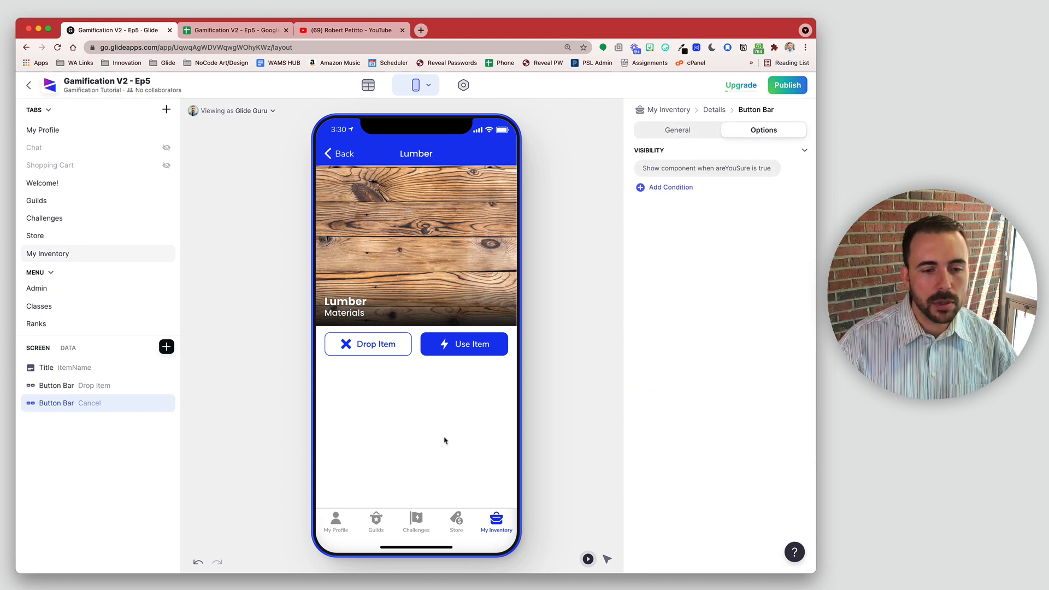
pyautogui.click(361, 344)
pyautogui.press('super')
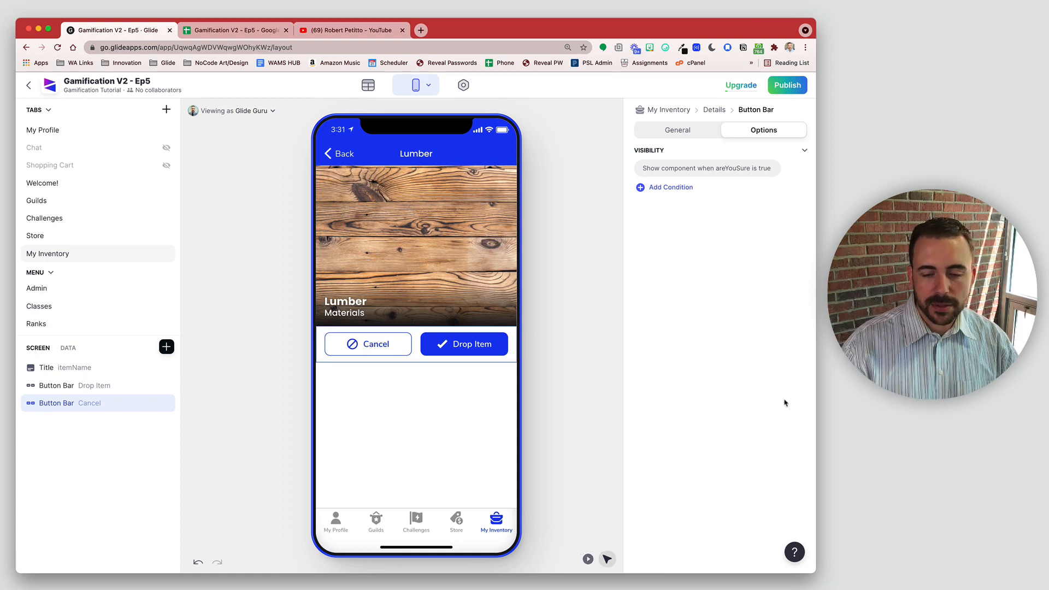
# Change the Cancel button's Set columns action so it clears the areYouSure value of this item.
pyautogui.click(678, 130)
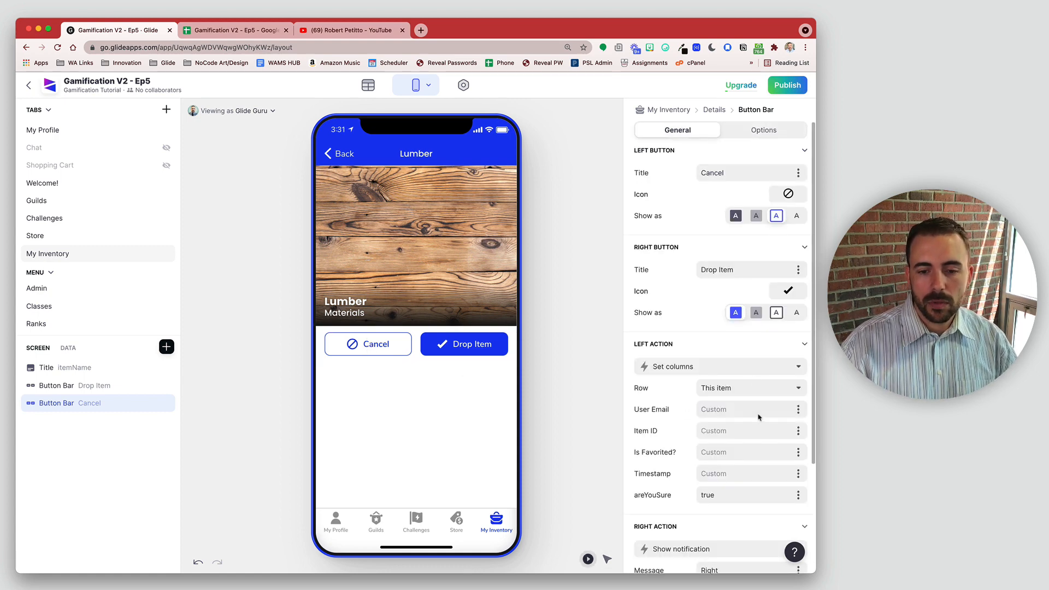
pyautogui.scroll(-5, 715, 339)
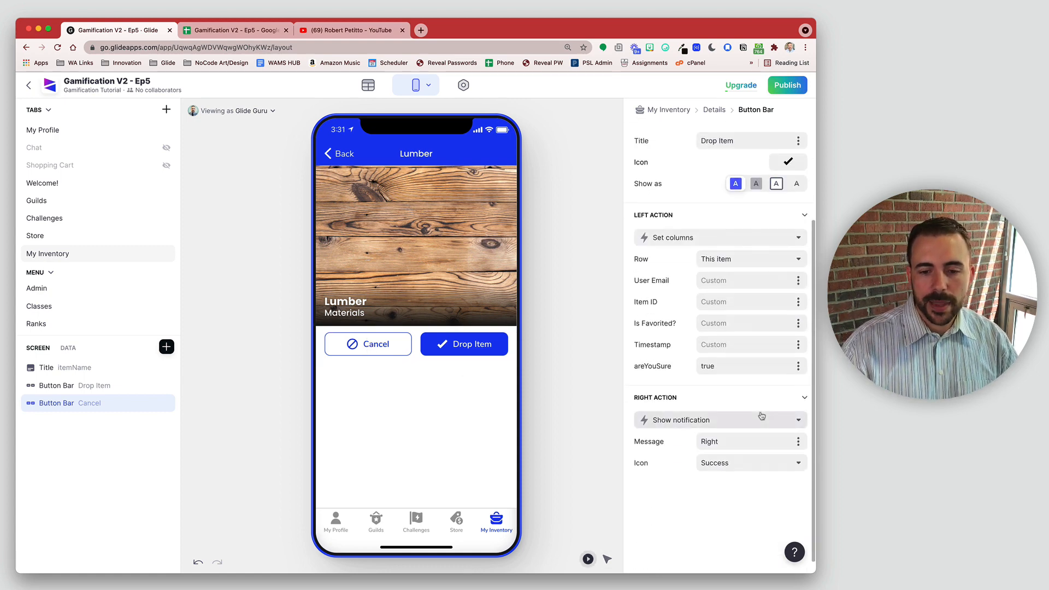
pyautogui.click(797, 368)
pyautogui.click(725, 489)
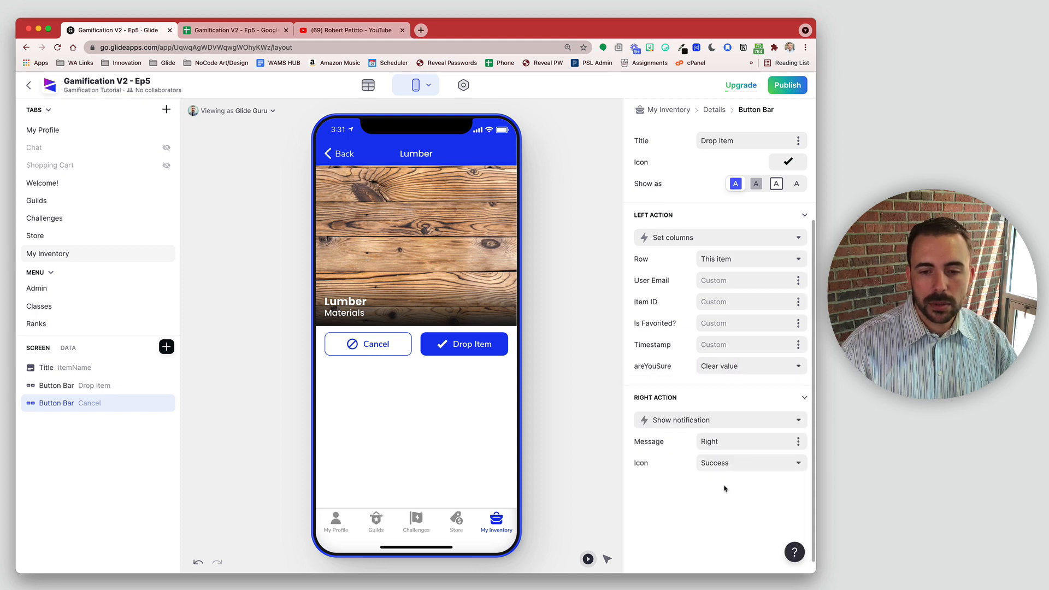
# Test the Cancel and Drop Item buttons on the Lumber screen in the app preview.
pyautogui.click(367, 350)
pyautogui.click(367, 350)
pyautogui.click(367, 349)
pyautogui.click(368, 350)
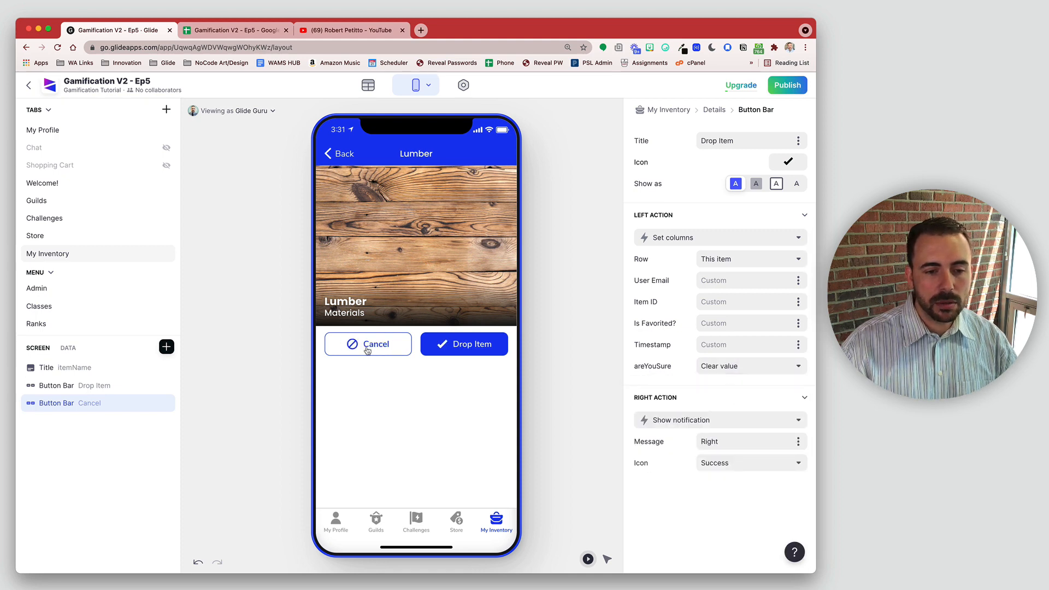
pyautogui.click(367, 350)
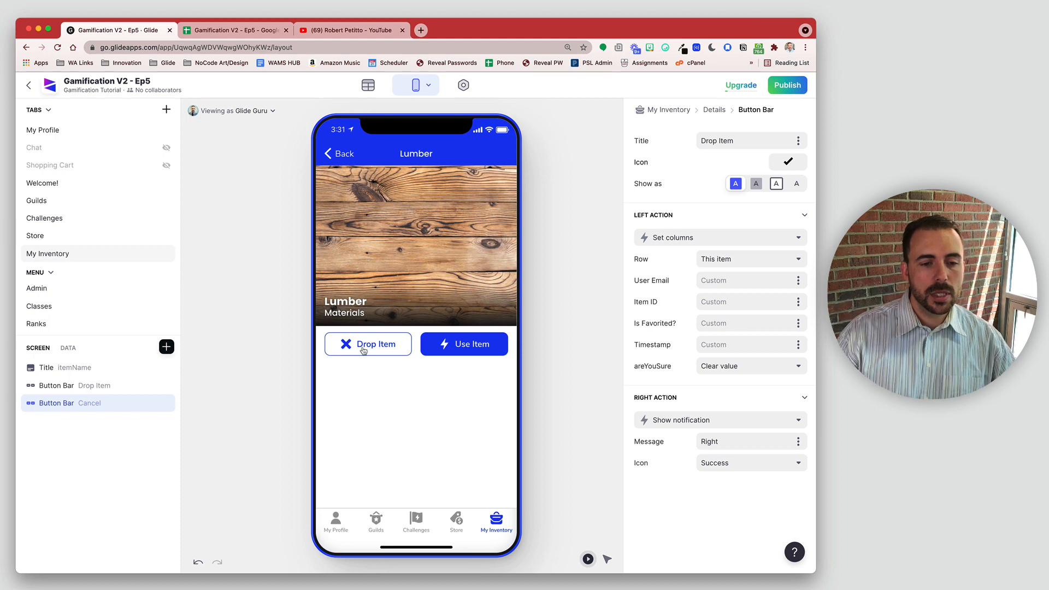
pyautogui.click(363, 350)
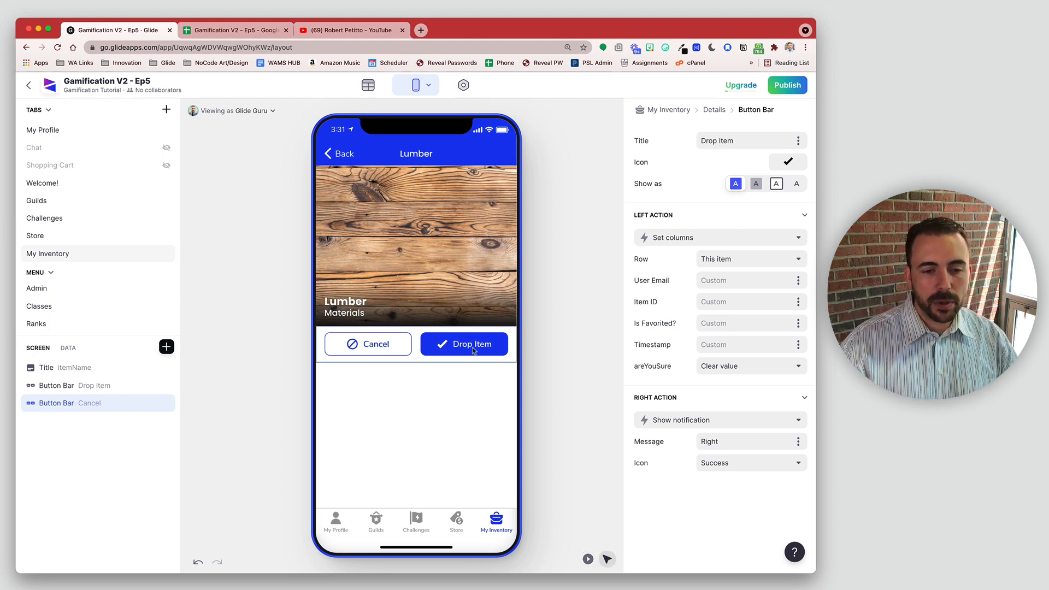
# Create a new custom action for the confirmation bar's Drop Item button, with Go back as its first action.
pyautogui.click(729, 419)
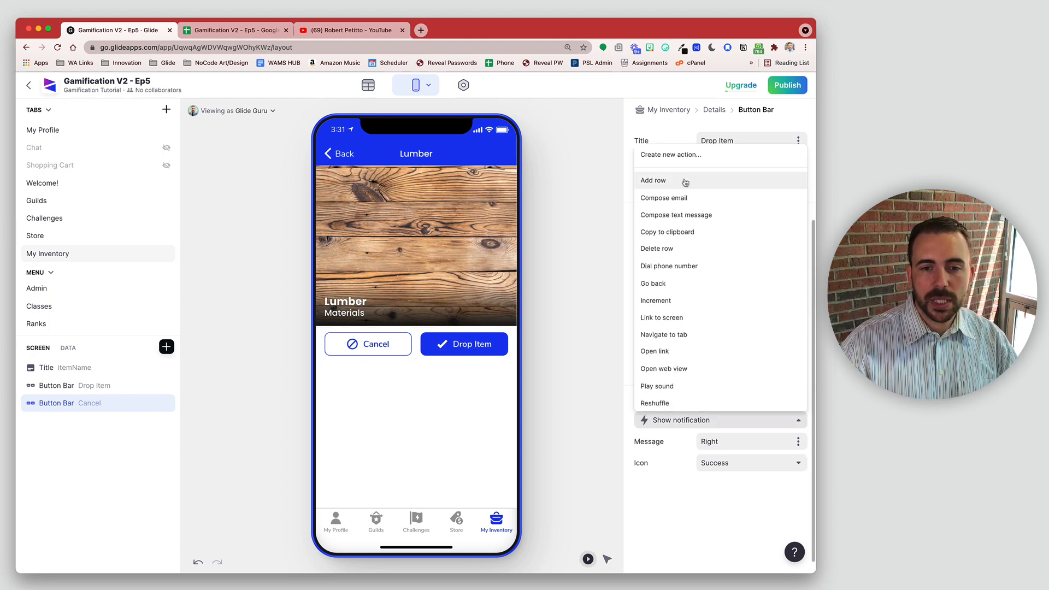
pyautogui.click(681, 158)
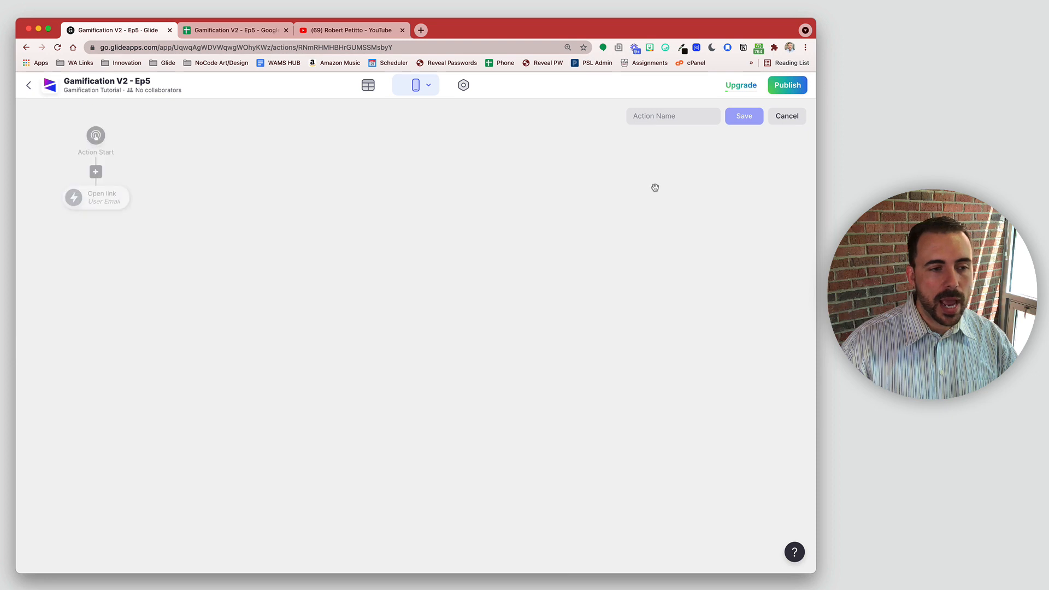
pyautogui.click(109, 199)
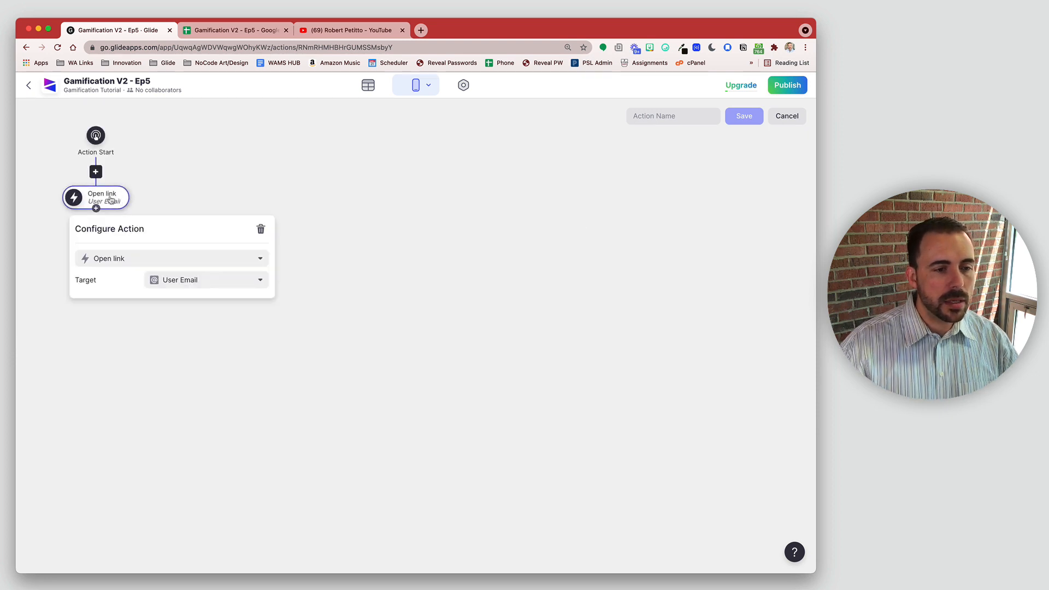
pyautogui.click(160, 260)
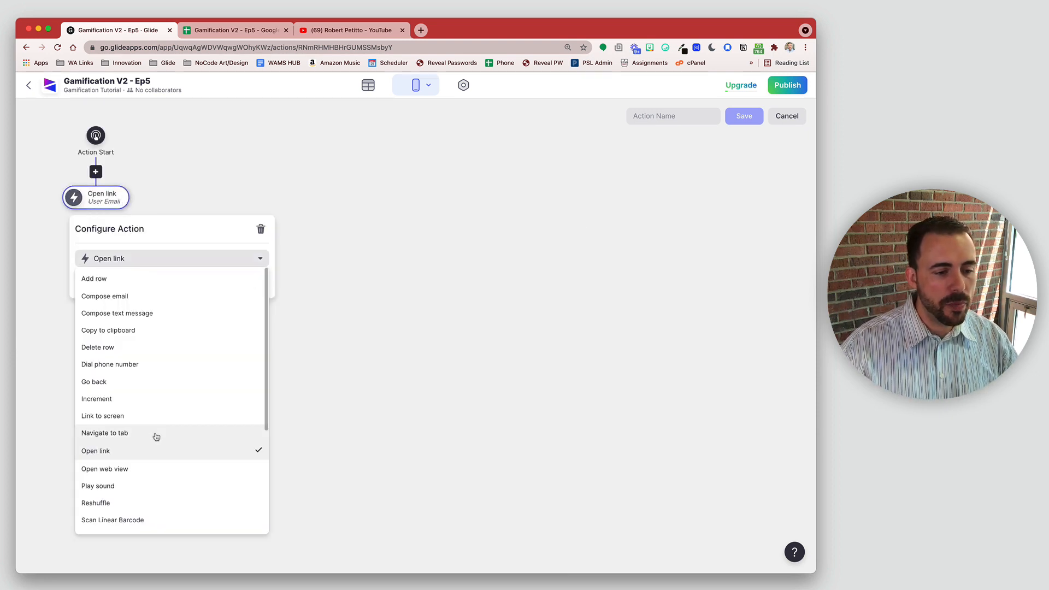
pyautogui.scroll(-1, 155, 435)
pyautogui.click(127, 362)
pyautogui.click(110, 199)
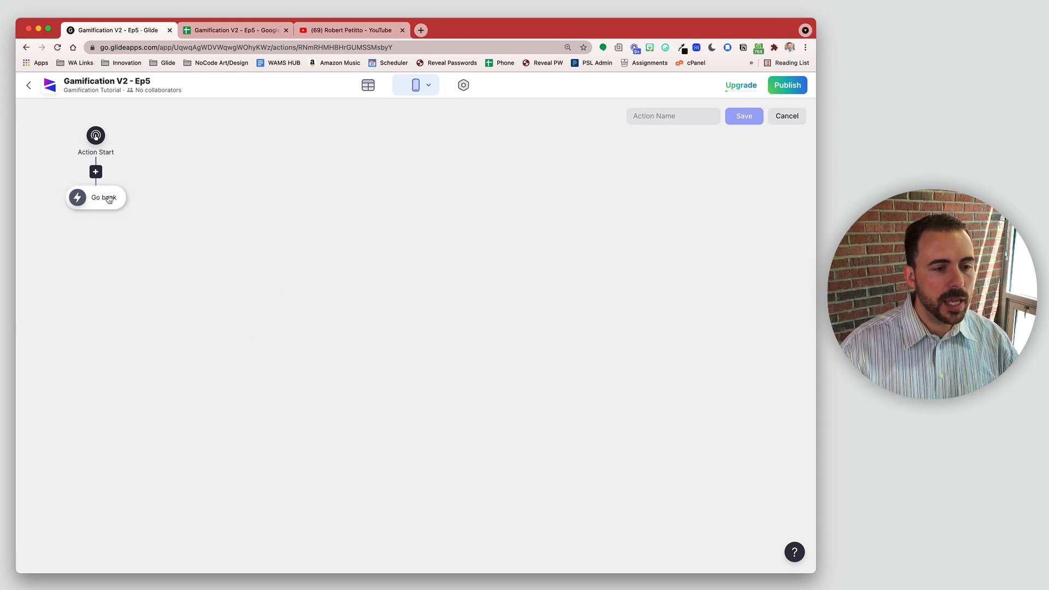
# Add a Show notification action after Go back with the message "Item Dropped".
pyautogui.click(108, 200)
pyautogui.scroll(-10, 161, 495)
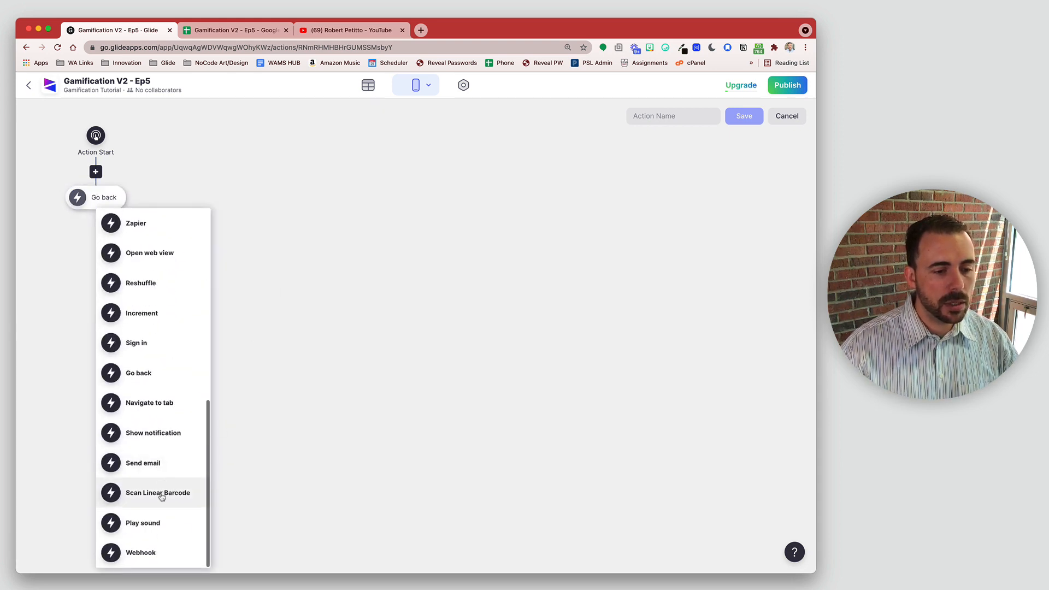
pyautogui.click(161, 433)
pyautogui.click(183, 312)
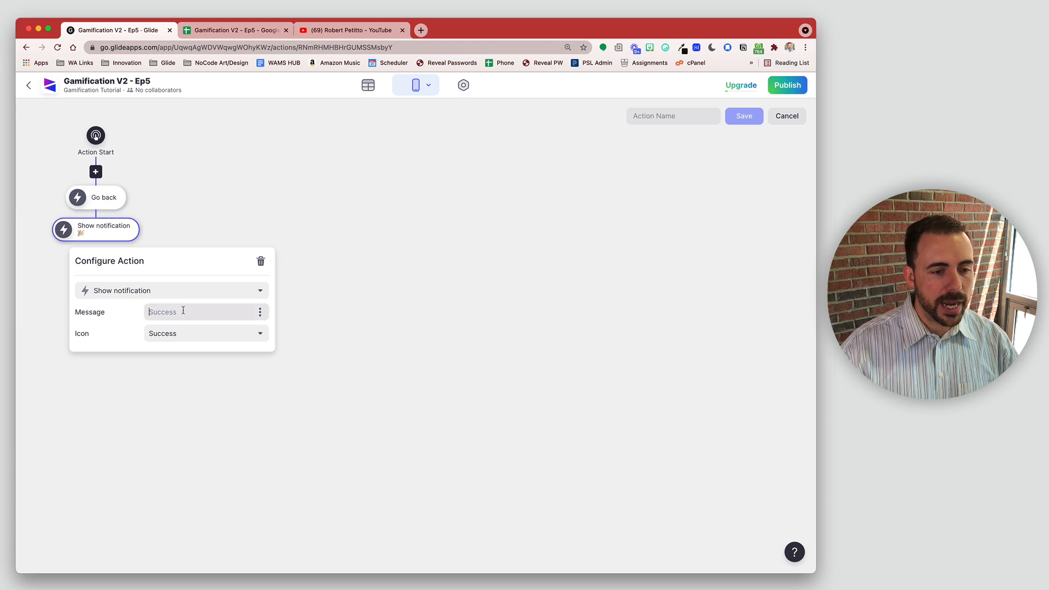
pyautogui.write('Item Dropped')
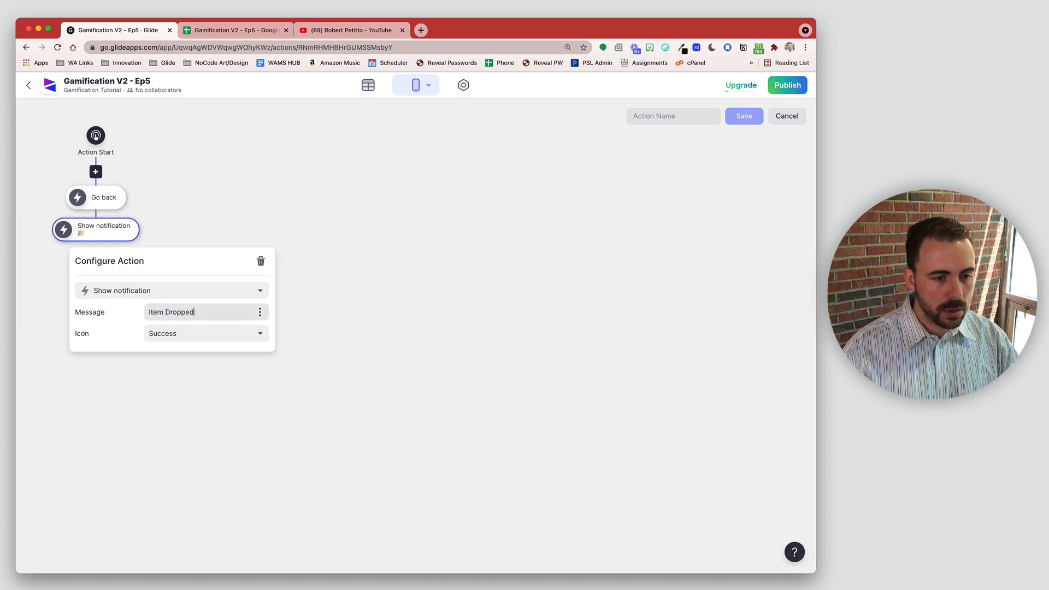
pyautogui.click(230, 482)
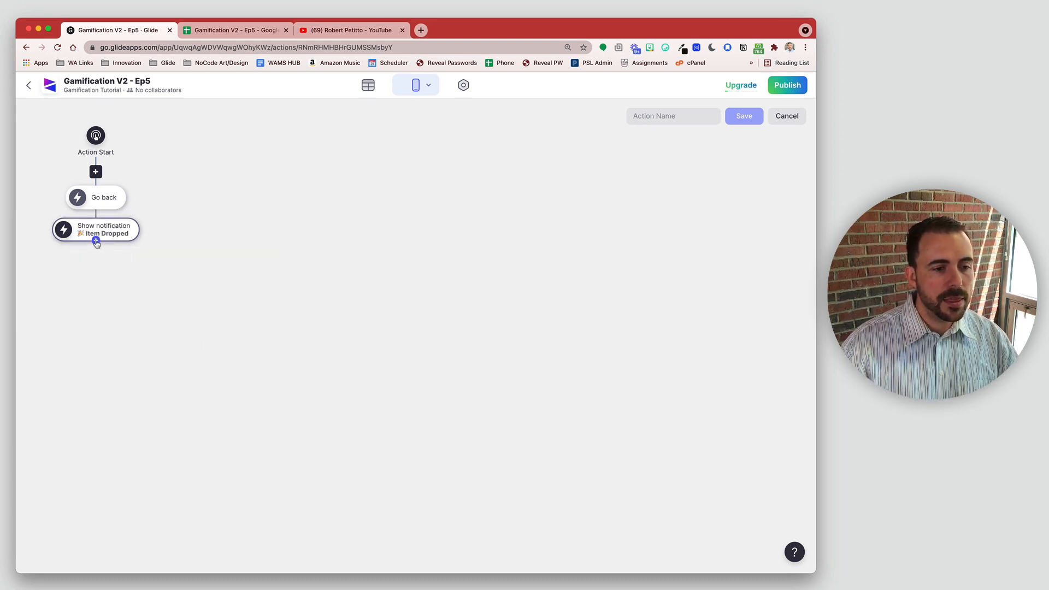
# Add a Delete row action for this item after the notification.
pyautogui.click(97, 243)
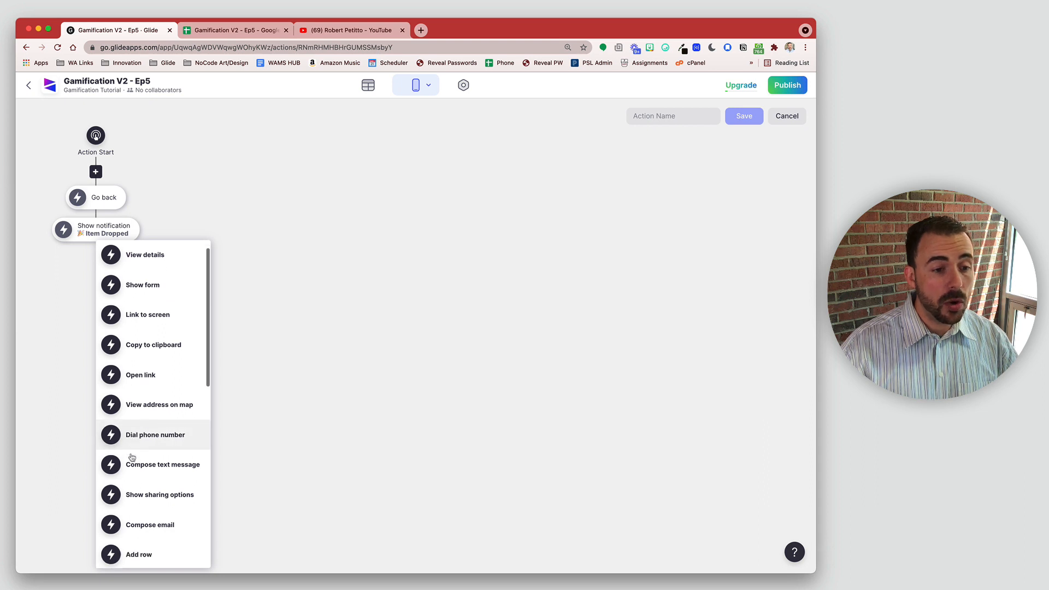
pyautogui.scroll(-5, 131, 451)
pyautogui.click(134, 457)
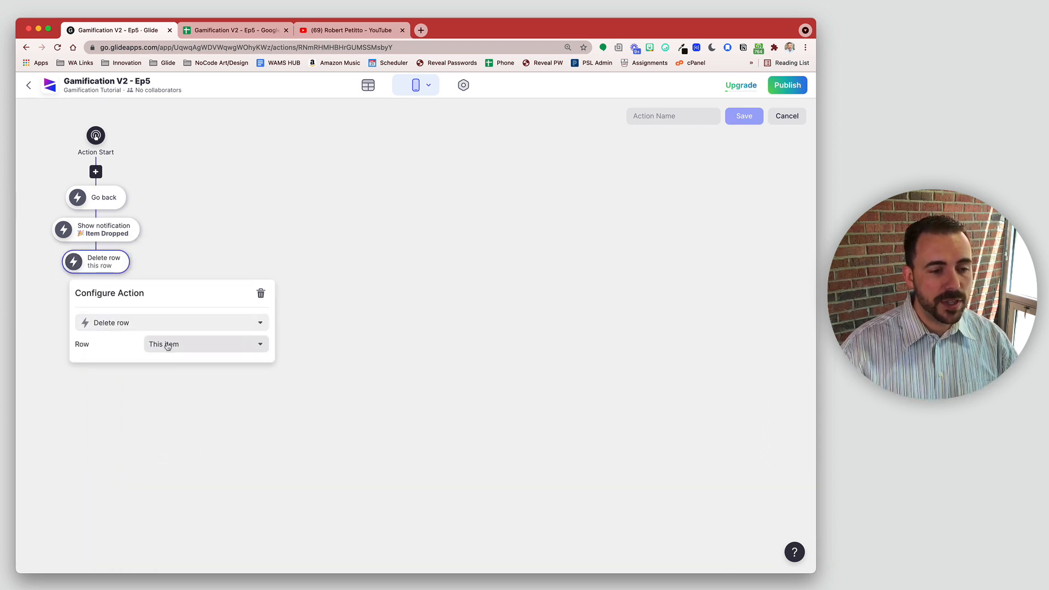
pyautogui.click(161, 345)
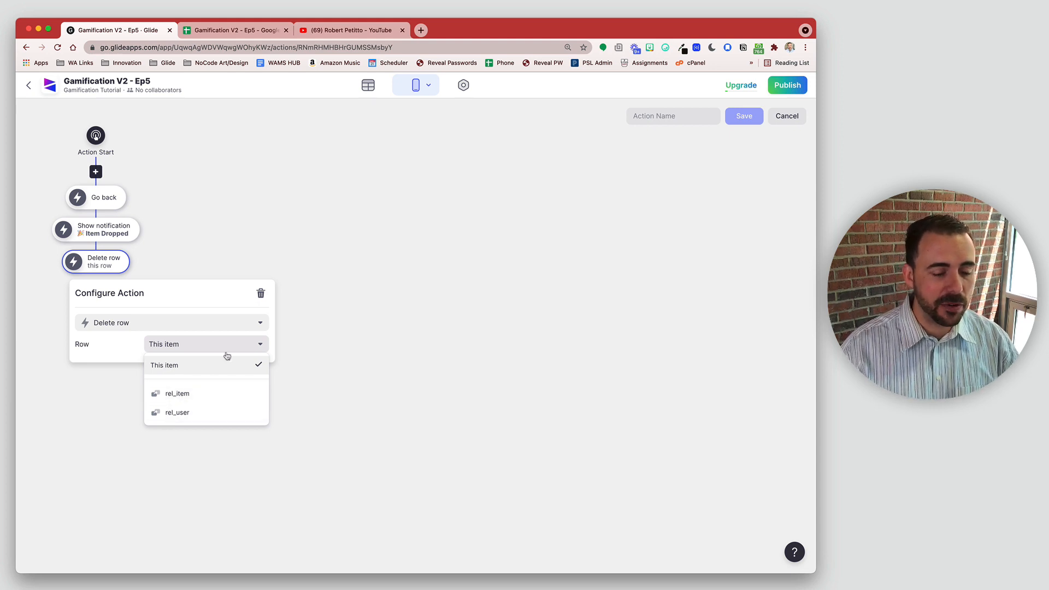
pyautogui.click(362, 340)
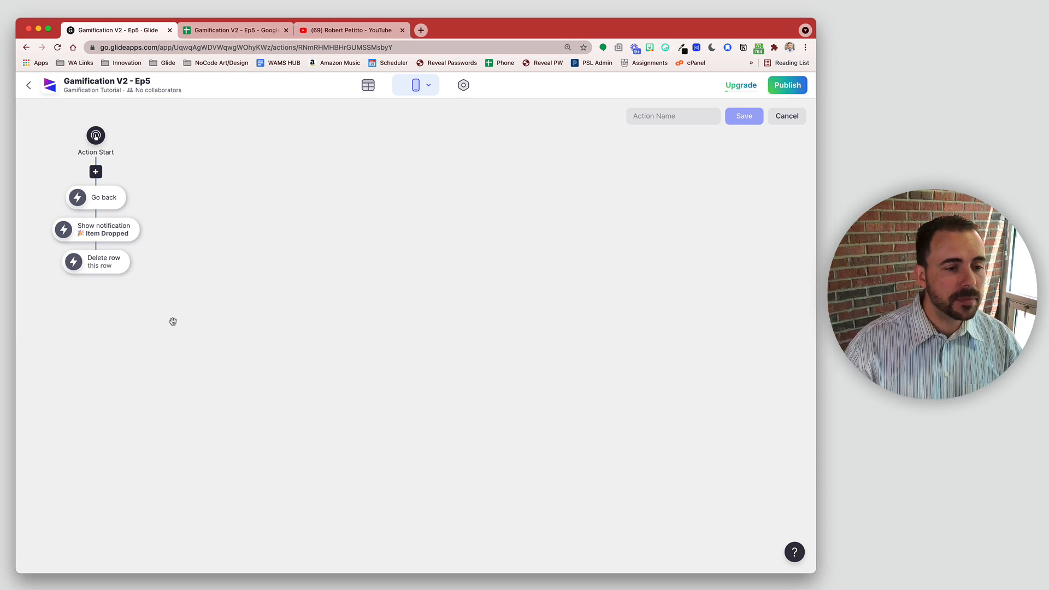
# Insert a Play sound action with the Sonar sound between the notification and Delete row.
pyautogui.click(96, 240)
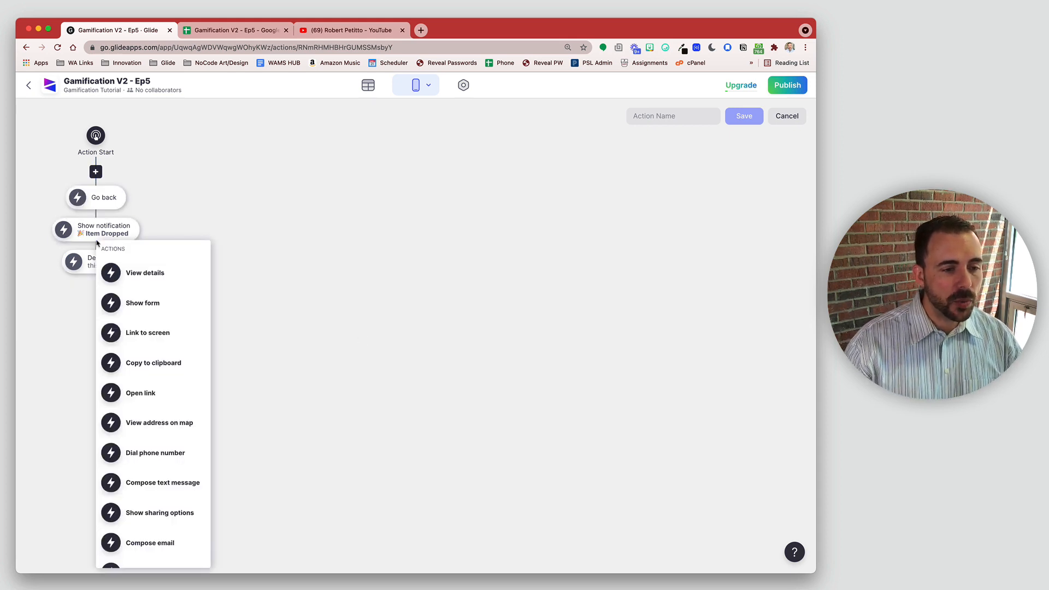
pyautogui.scroll(-5, 167, 408)
pyautogui.click(156, 540)
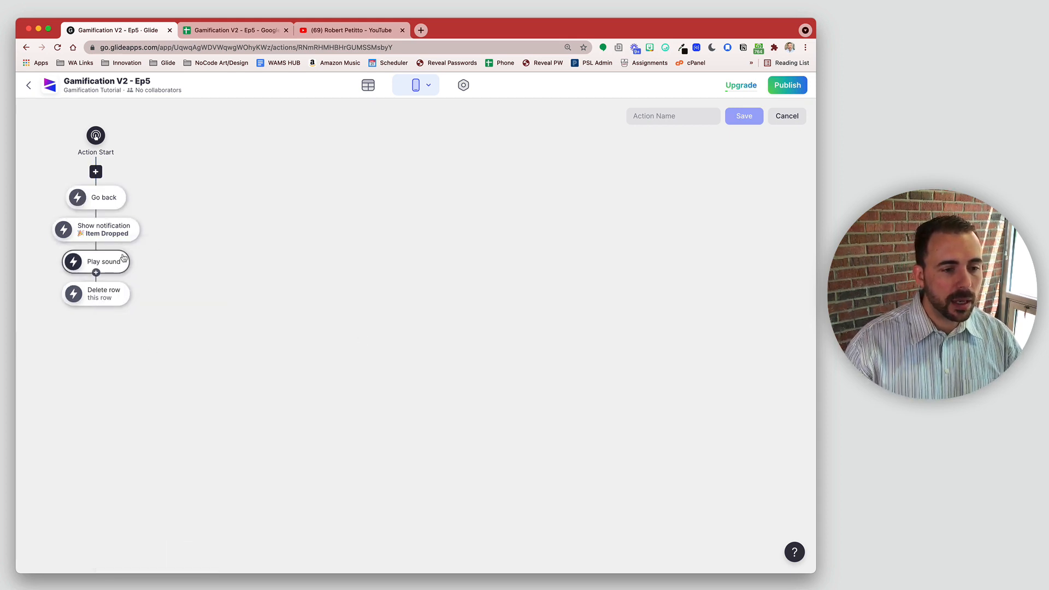
pyautogui.click(175, 344)
pyautogui.click(190, 484)
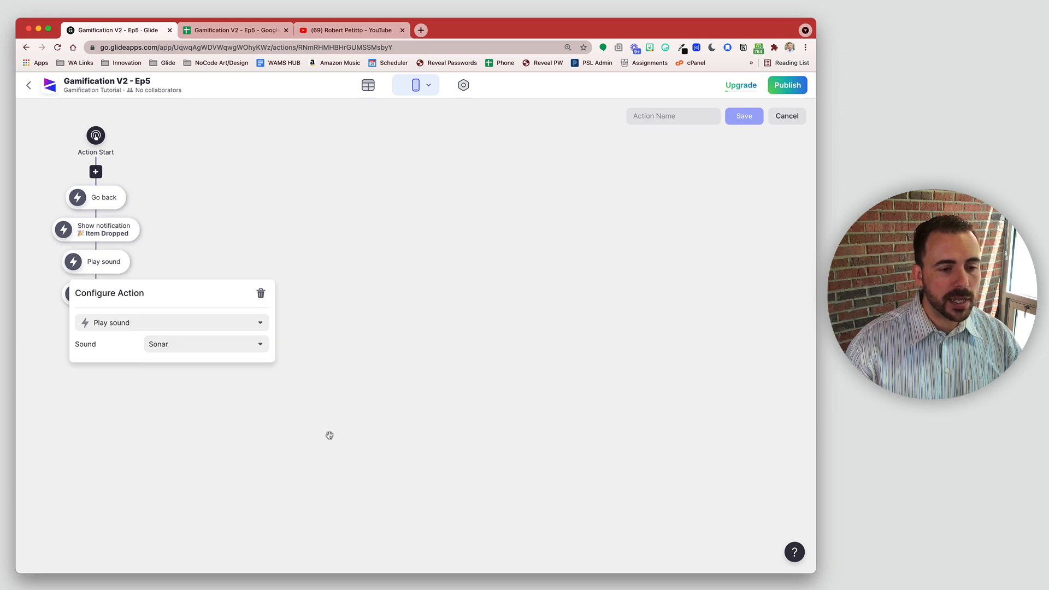
pyautogui.click(328, 434)
# Name the custom action "Drop Item", save it, and test it by dropping the Lumber item in the preview.
pyautogui.click(688, 115)
pyautogui.write('Drop Item')
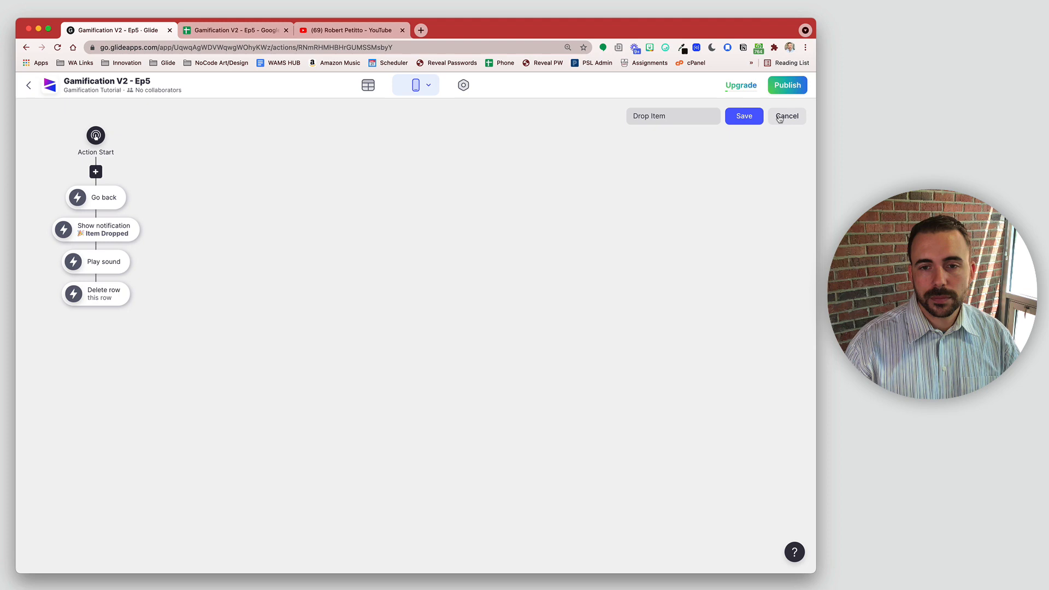
pyautogui.click(749, 117)
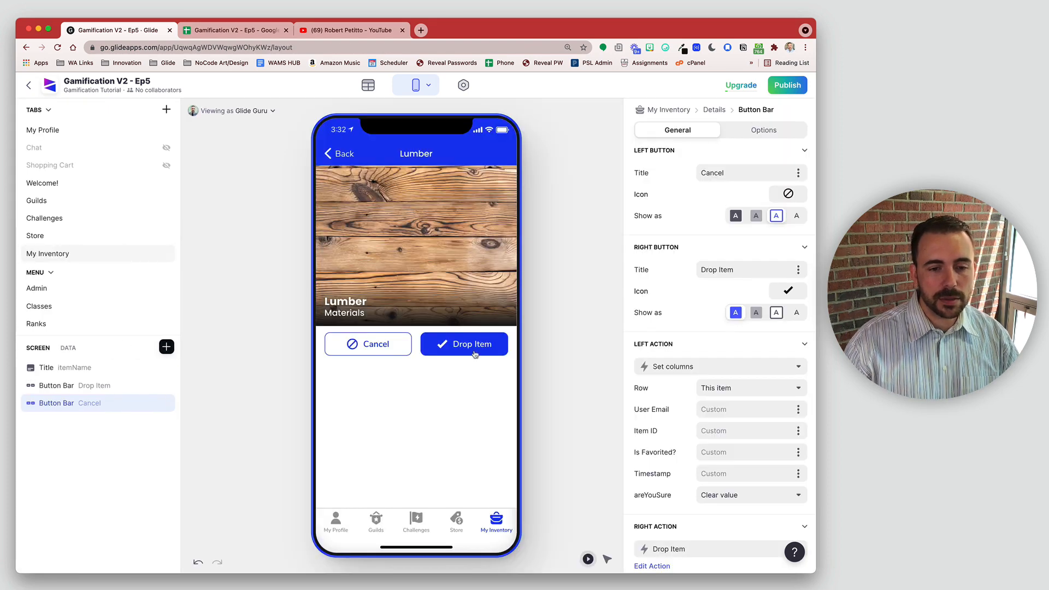
pyautogui.click(473, 344)
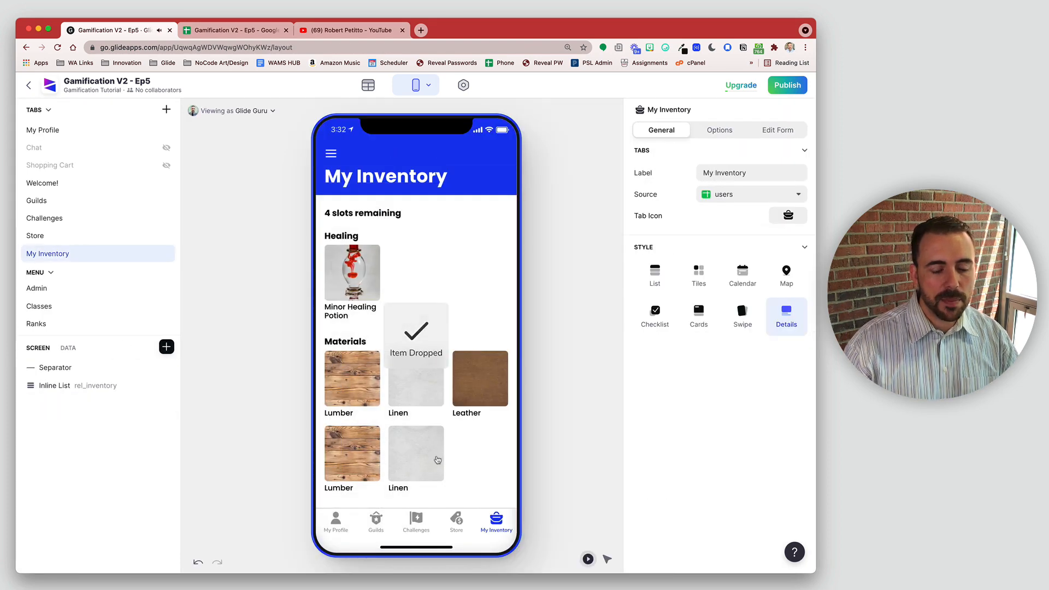
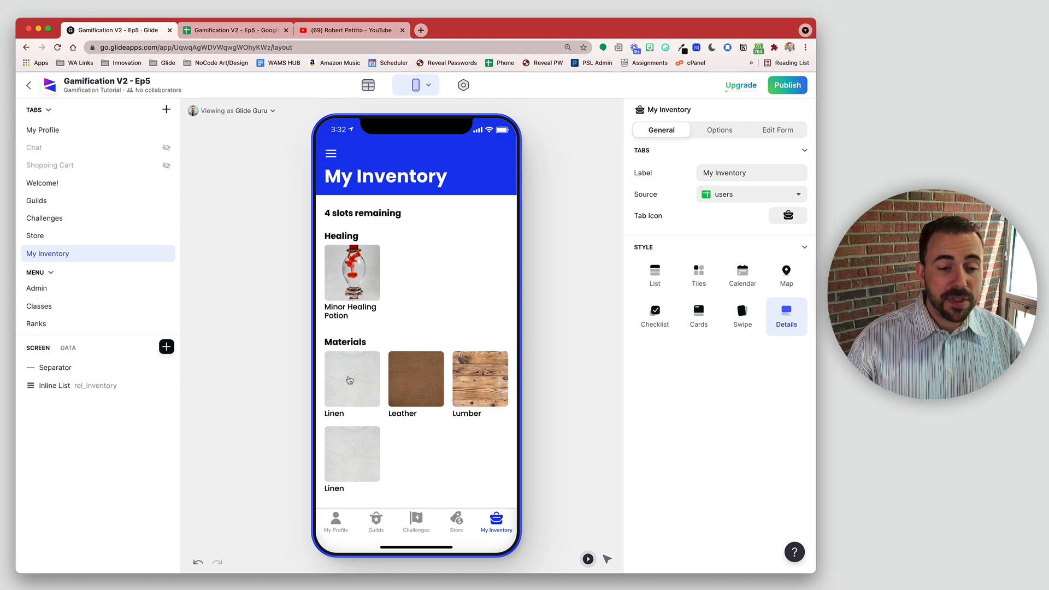
# Add a Button component to the Linen item's details screen and show it in the light tinted style.
pyautogui.click(349, 380)
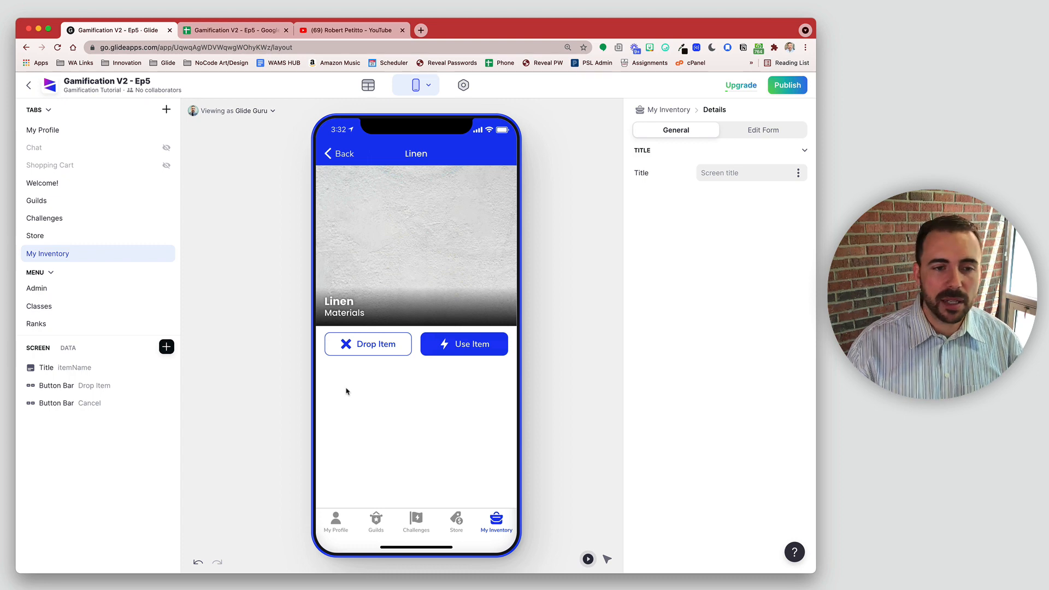
pyautogui.click(166, 347)
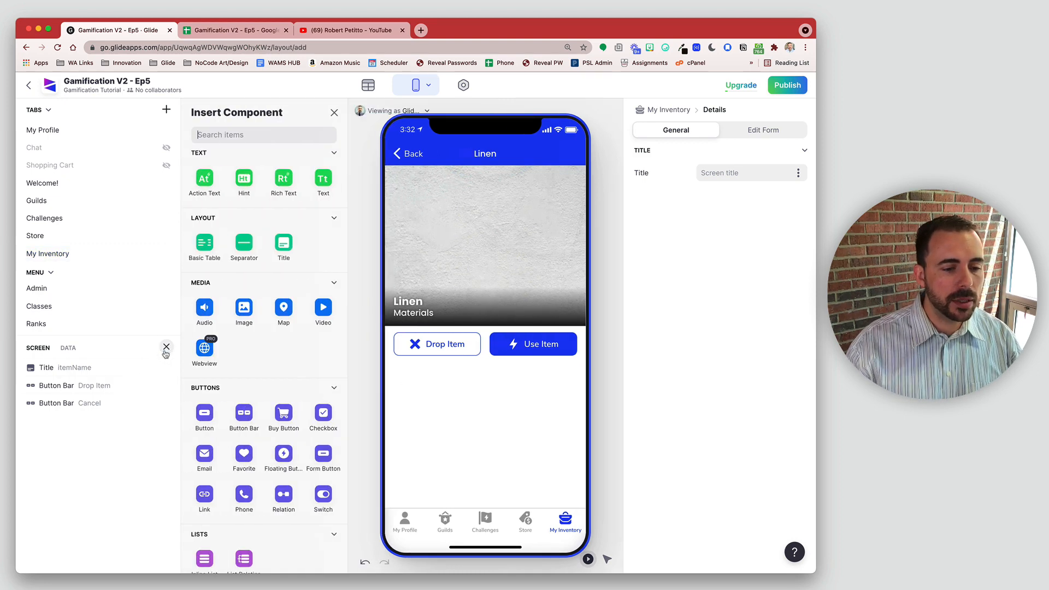
pyautogui.click(204, 415)
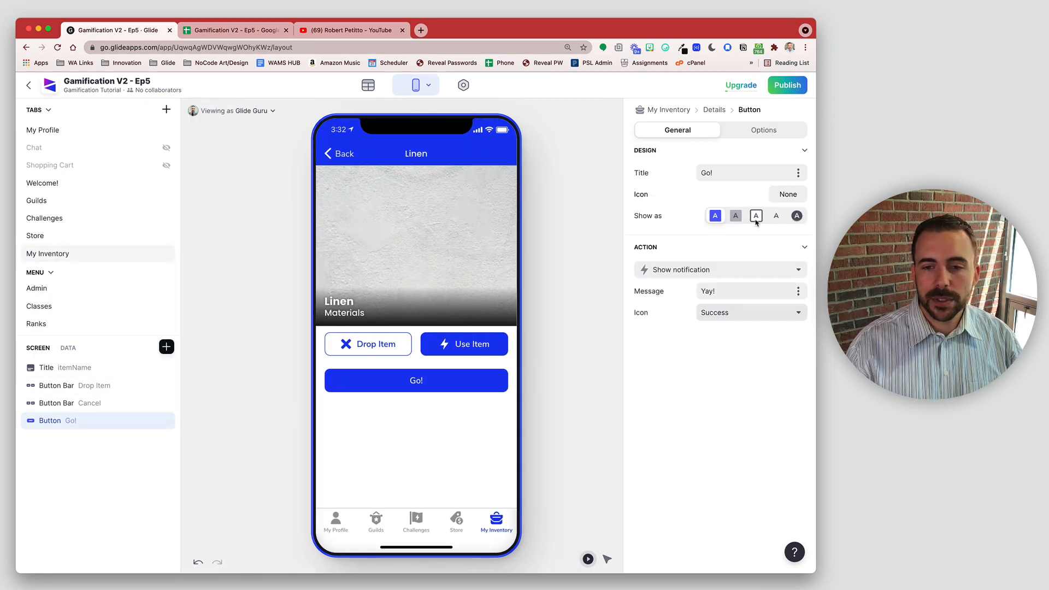
pyautogui.click(736, 216)
pyautogui.click(647, 171)
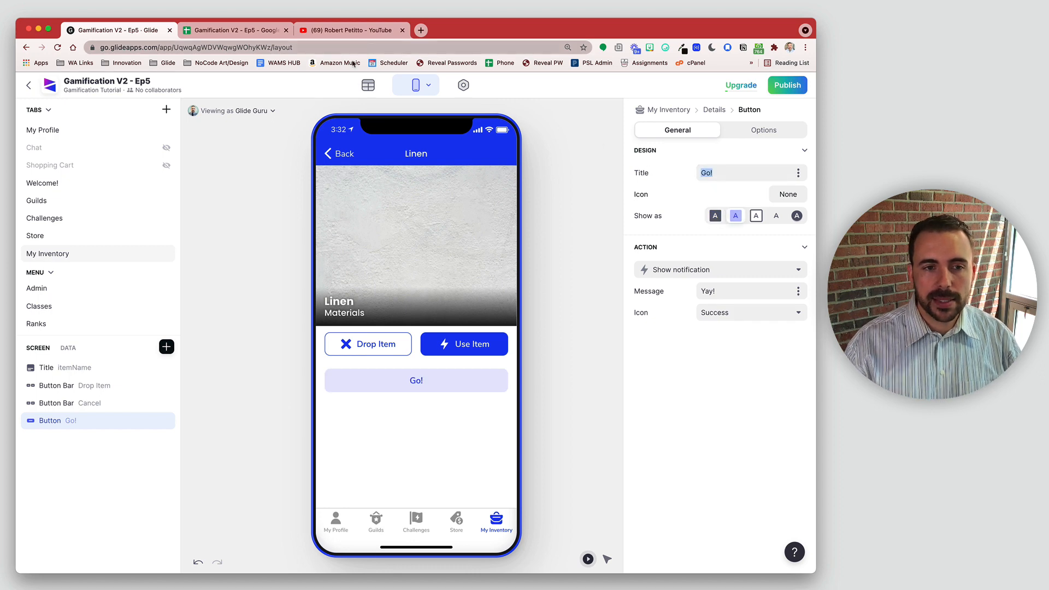
# Examine the formula and replacements of the inventory table's balanceAfterSellBack column.
pyautogui.click(368, 84)
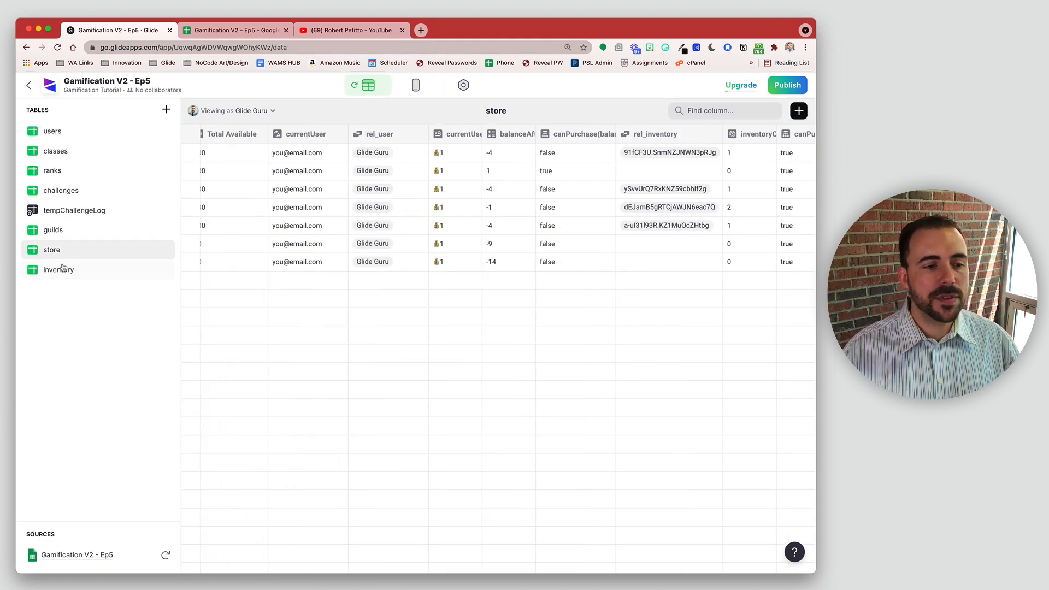
pyautogui.click(63, 269)
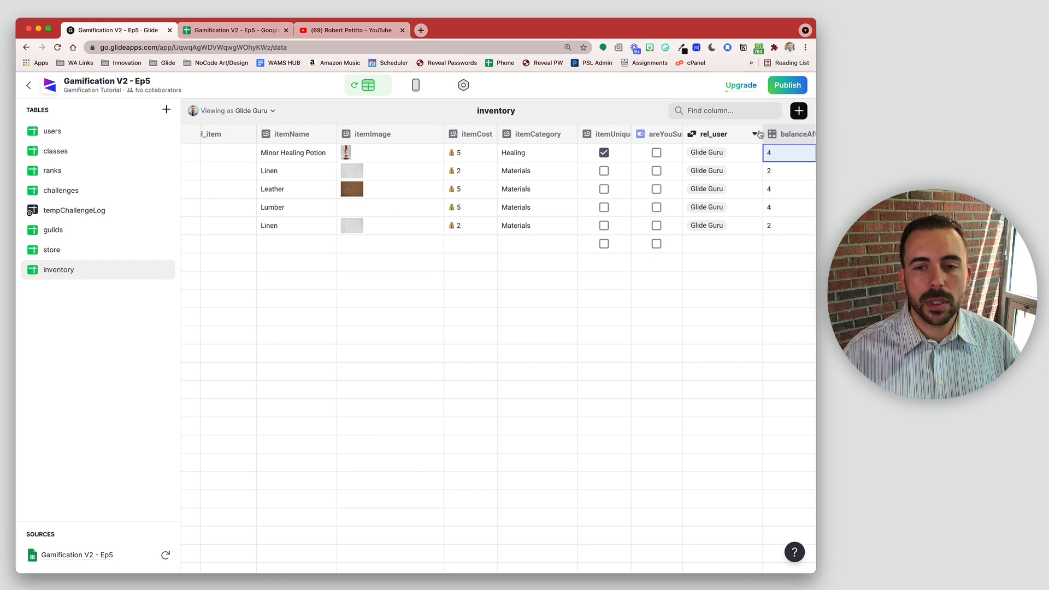
pyautogui.click(807, 134)
pyautogui.click(799, 153)
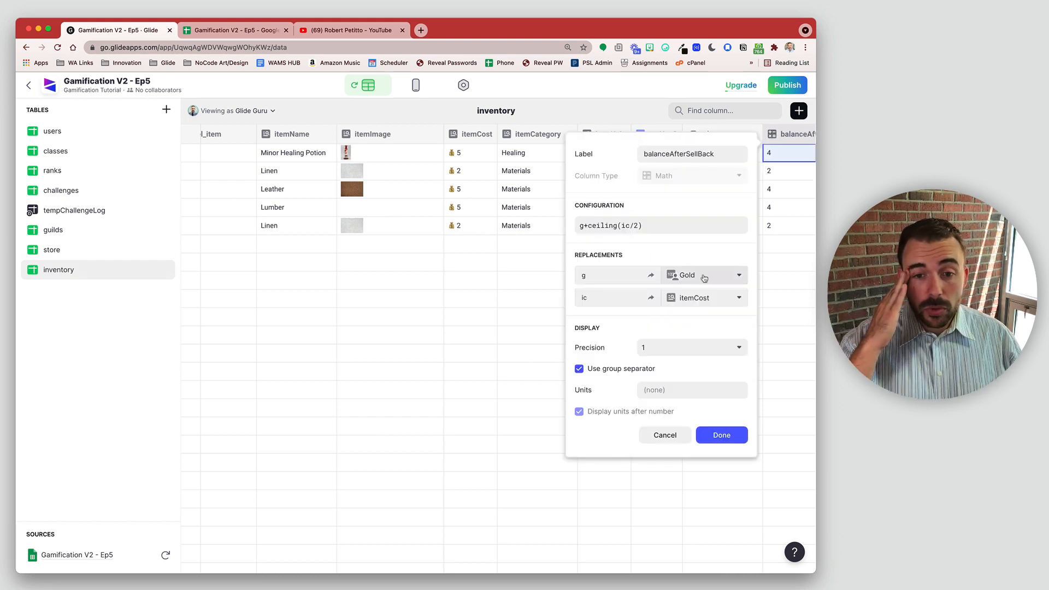
pyautogui.click(673, 439)
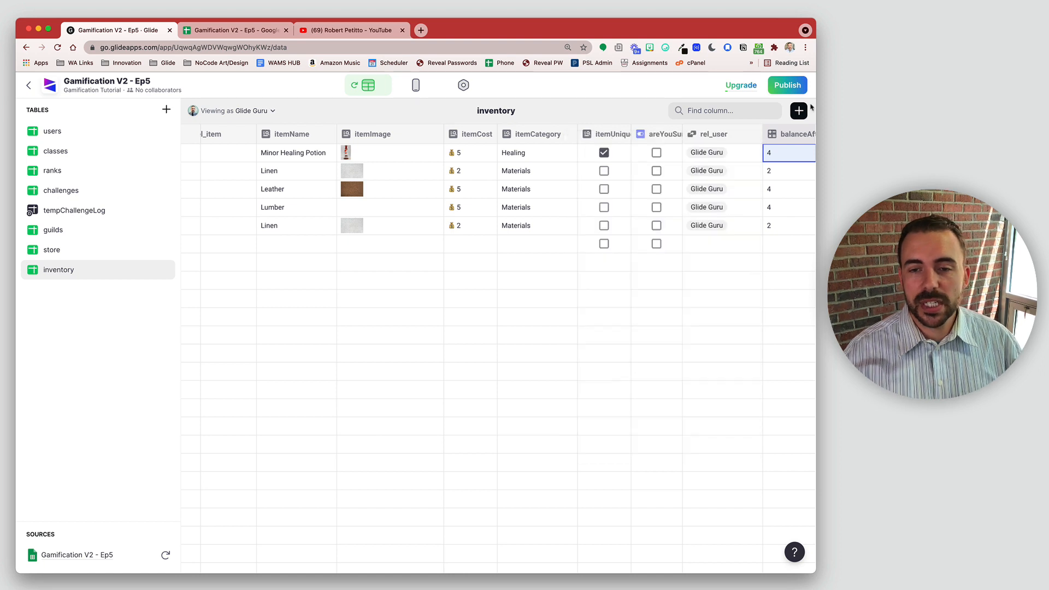
# Add a Math column named sellBackValue to the inventory table with the formula ic/2, where ic stands for itemCost.
pyautogui.click(799, 110)
pyautogui.tripleClick(685, 154)
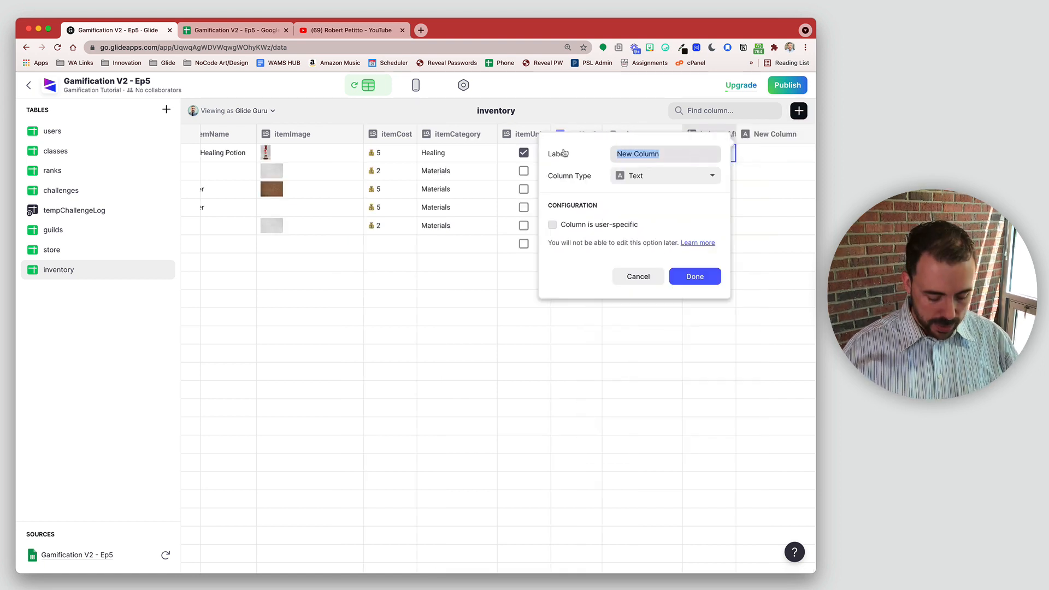
pyautogui.write('sellBackValue')
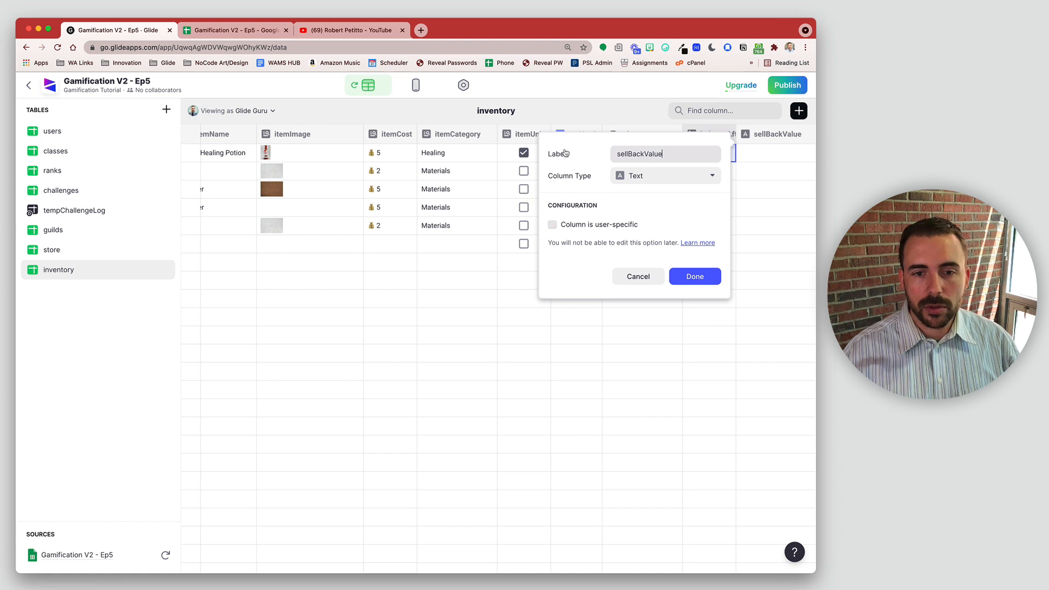
pyautogui.click(669, 180)
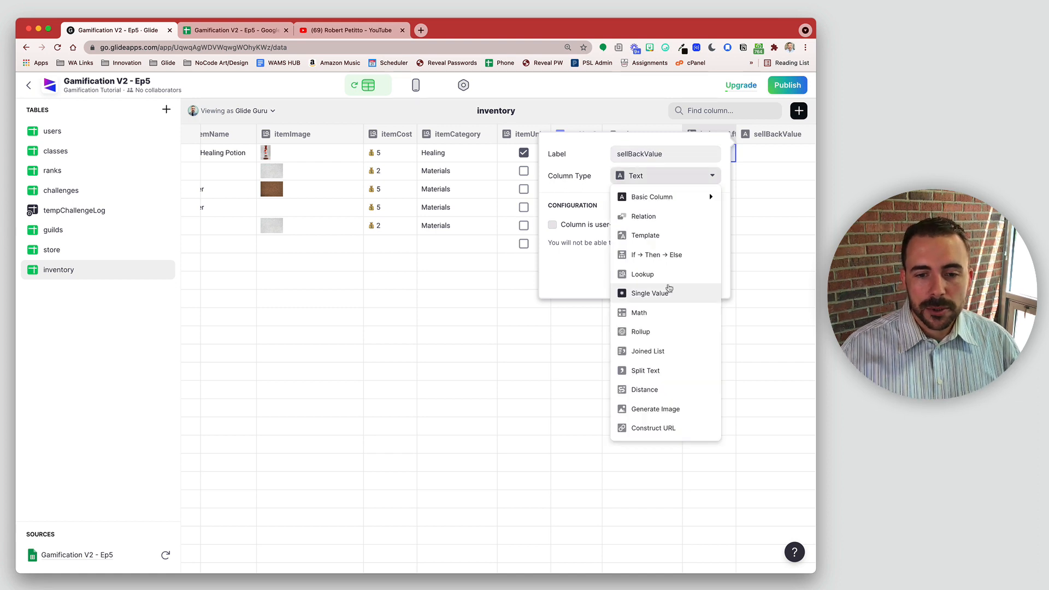
pyautogui.click(656, 316)
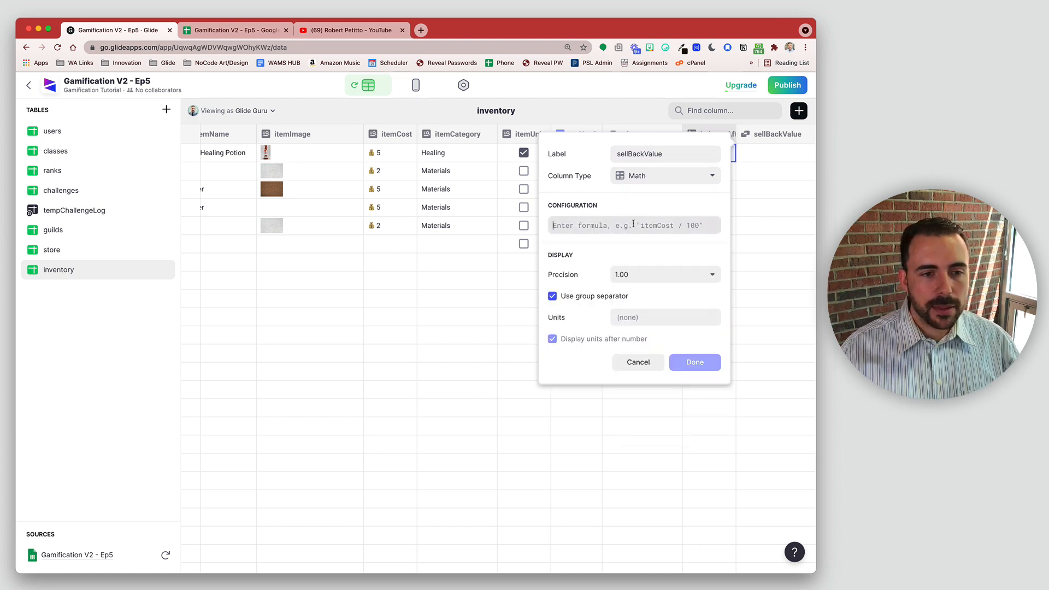
pyautogui.write('ic/2')
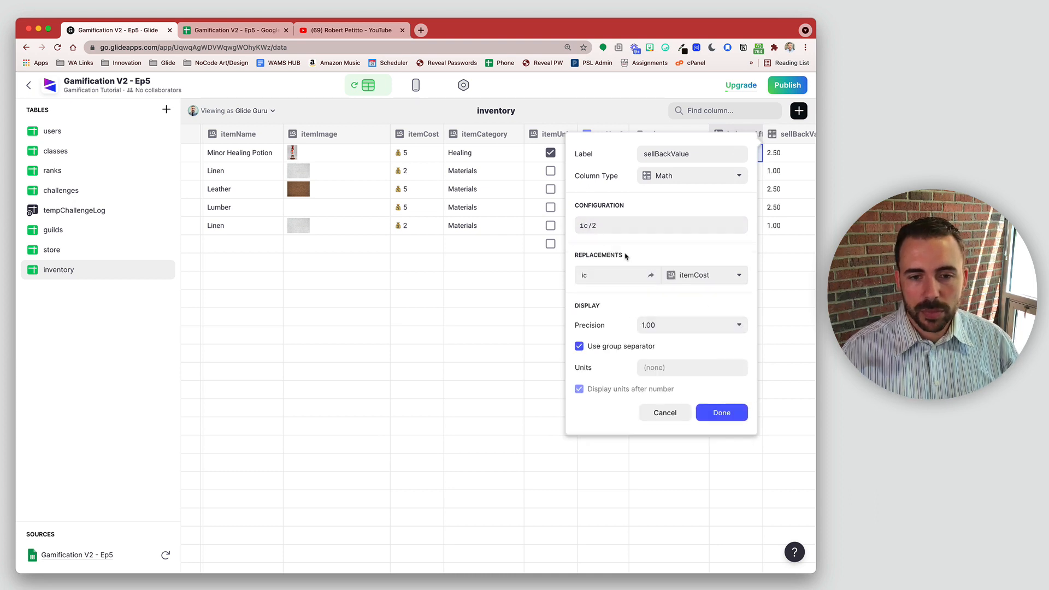
# Change the sellBackValue formula to ceiling(ic/2) and set its display precision to 1.
pyautogui.click(580, 225)
pyautogui.write('ceiling(ic/2')
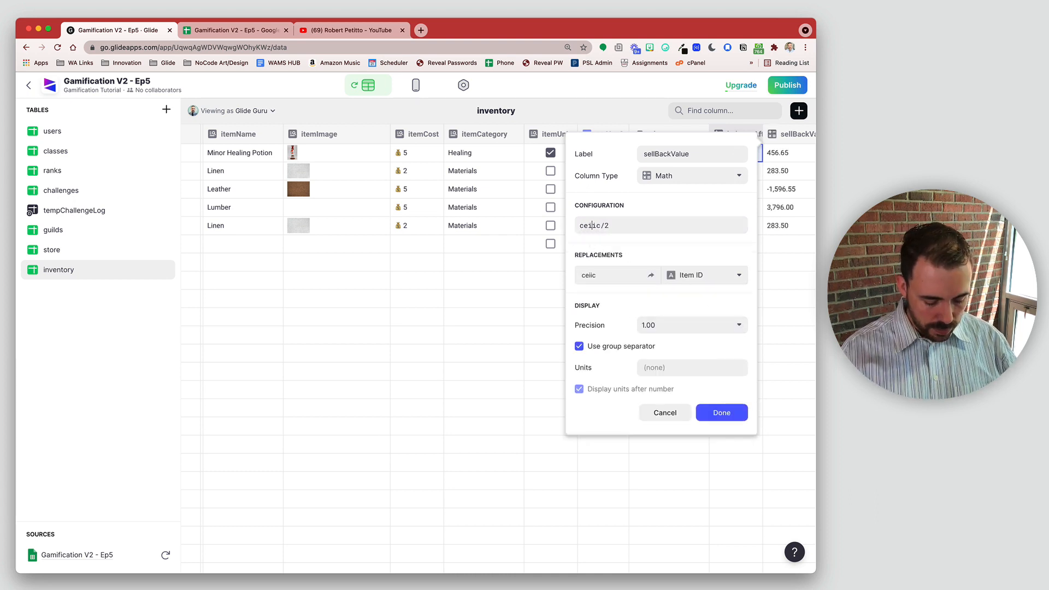
pyautogui.write(')')
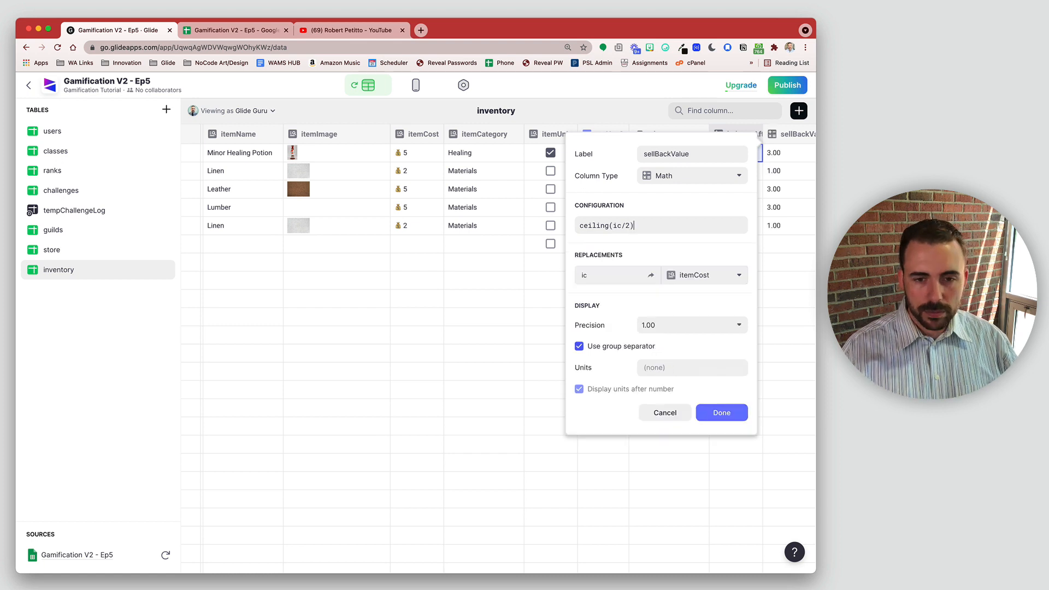
pyautogui.click(651, 328)
pyautogui.click(655, 345)
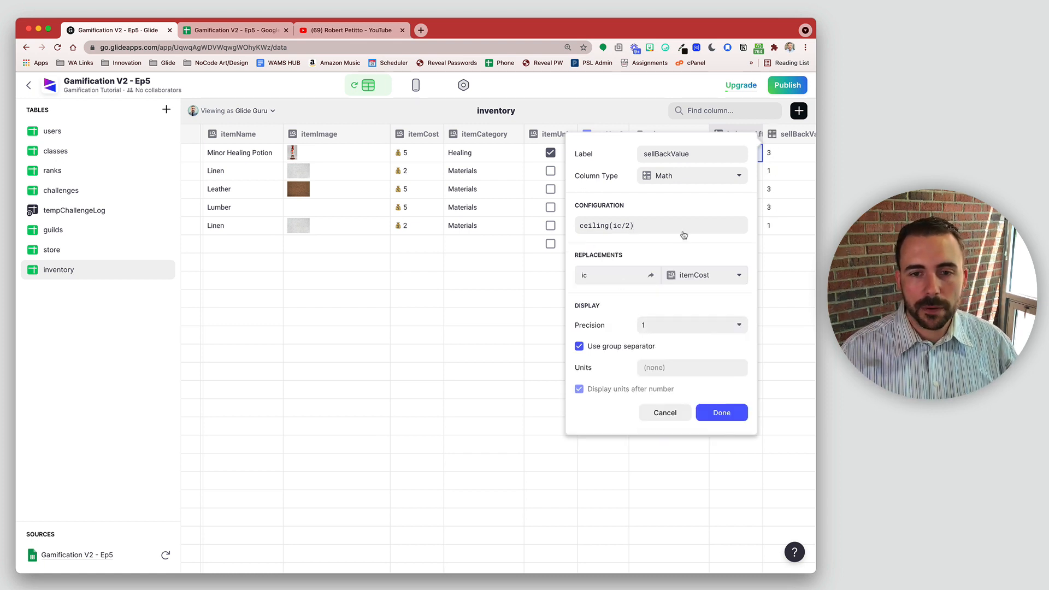
# Give sellBackValue the unit 💰, shown before the number, and save the column.
pyautogui.click(667, 49)
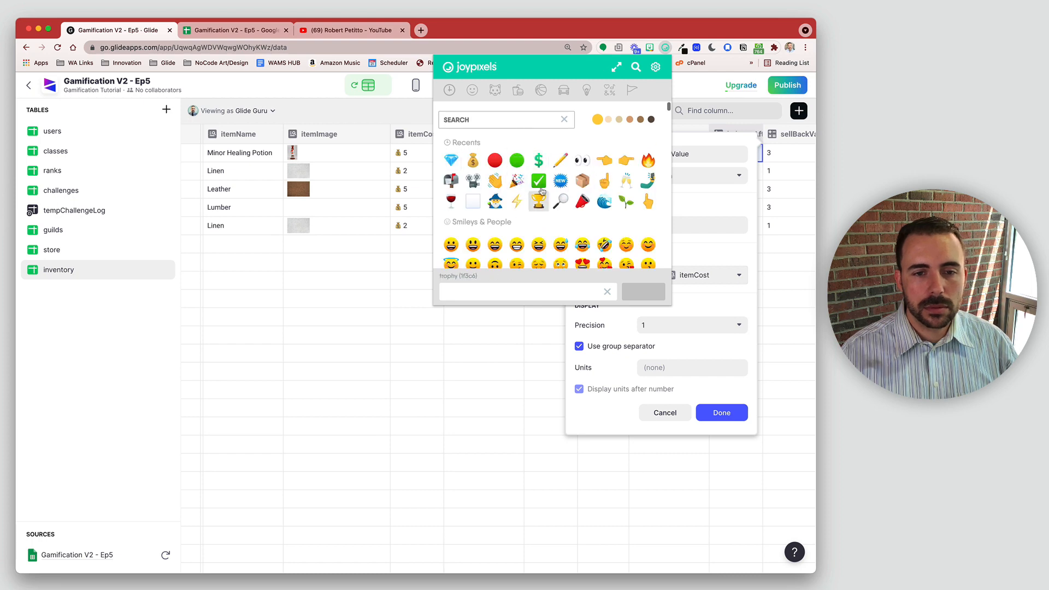
pyautogui.click(672, 367)
pyautogui.write('💰')
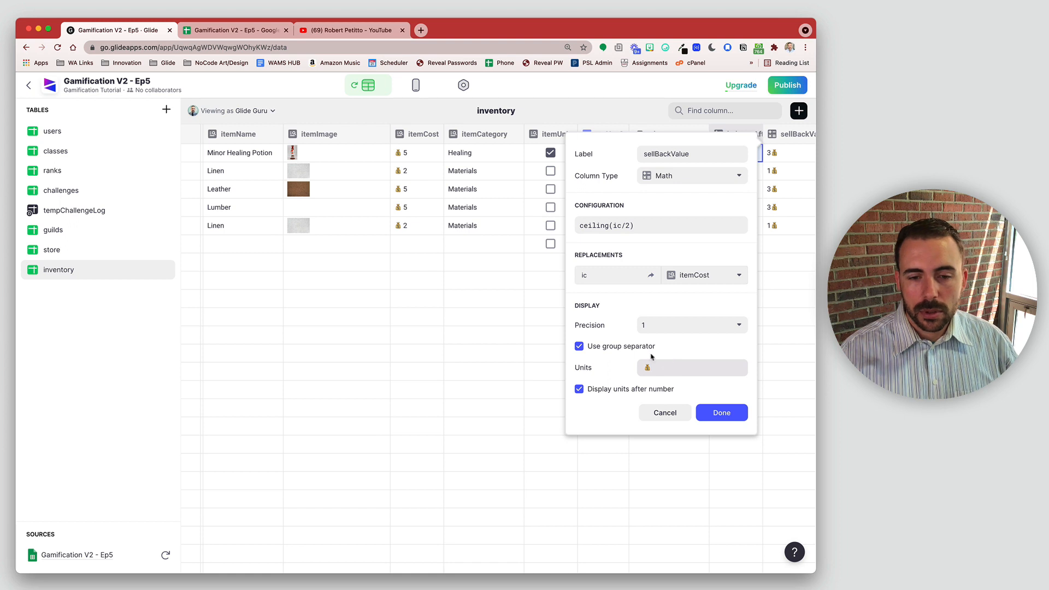
pyautogui.click(604, 390)
pyautogui.click(583, 391)
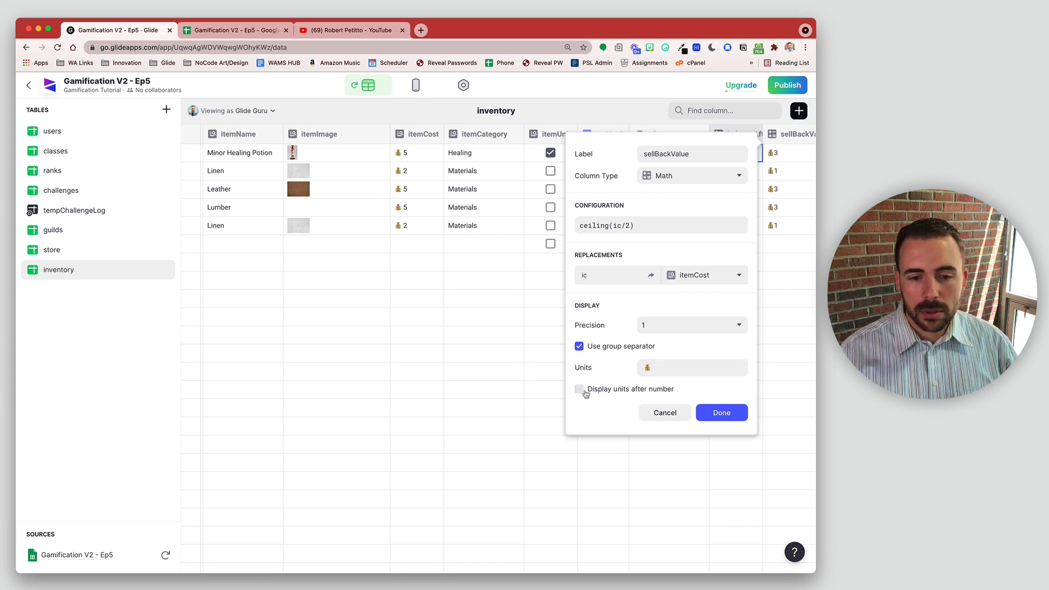
pyautogui.click(721, 413)
# Add a Template column named sellBackValueDisplay to the inventory table.
pyautogui.click(798, 111)
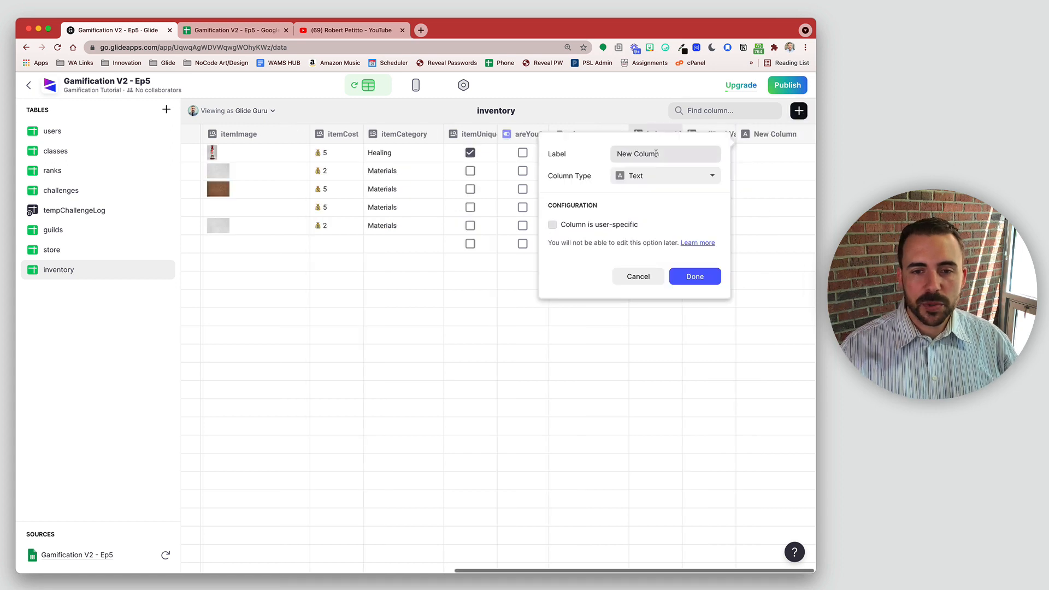
pyautogui.write('sellBackValueDisplay')
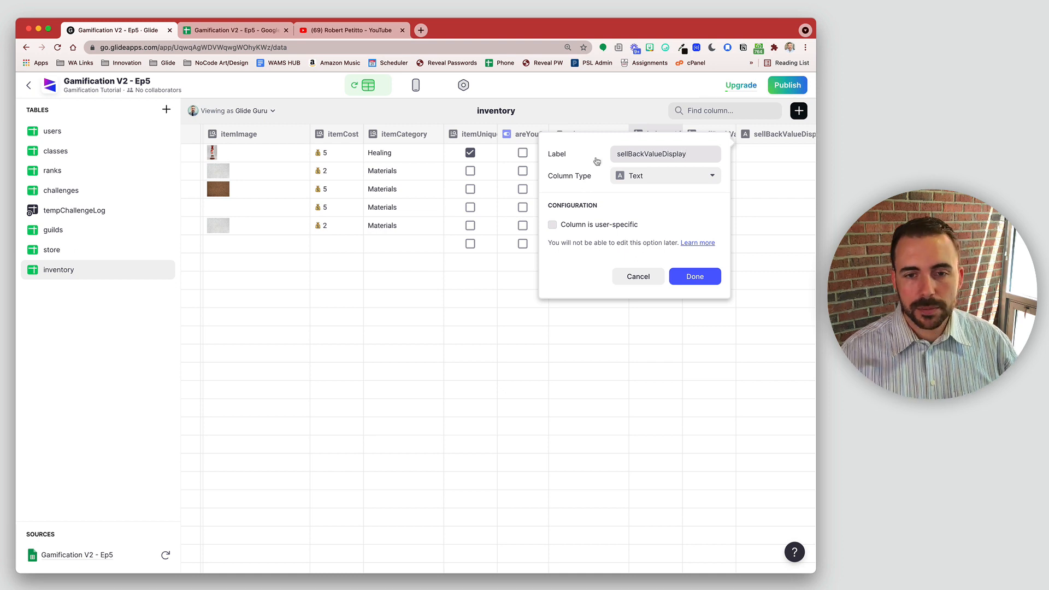
pyautogui.click(682, 175)
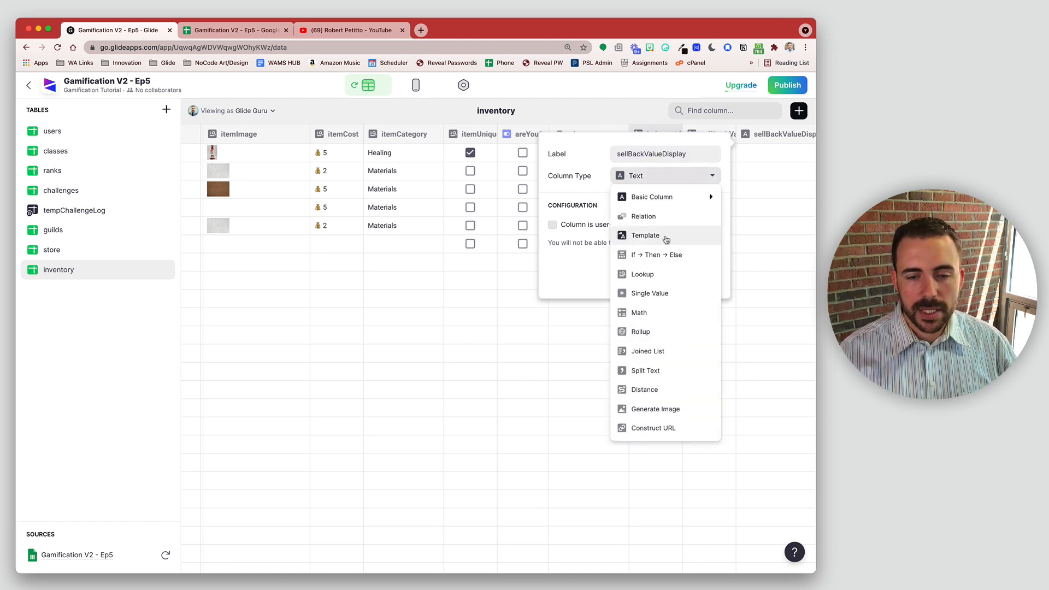
pyautogui.click(647, 235)
# Set the template to "Sell back for $", replace $ with the sellBackValue column, and save it.
pyautogui.write('Sell back for')
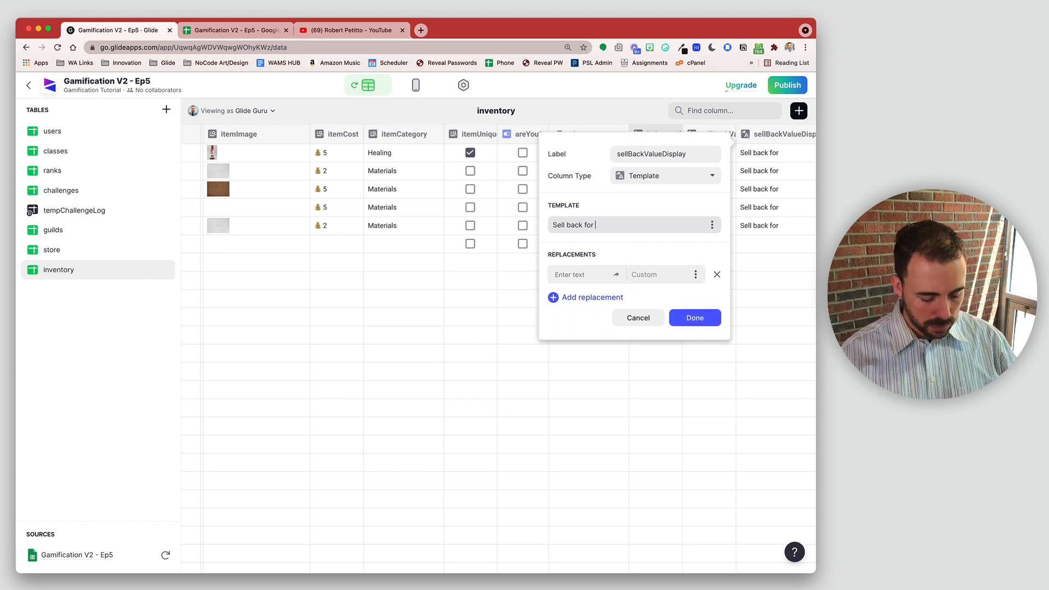
pyautogui.write('$')
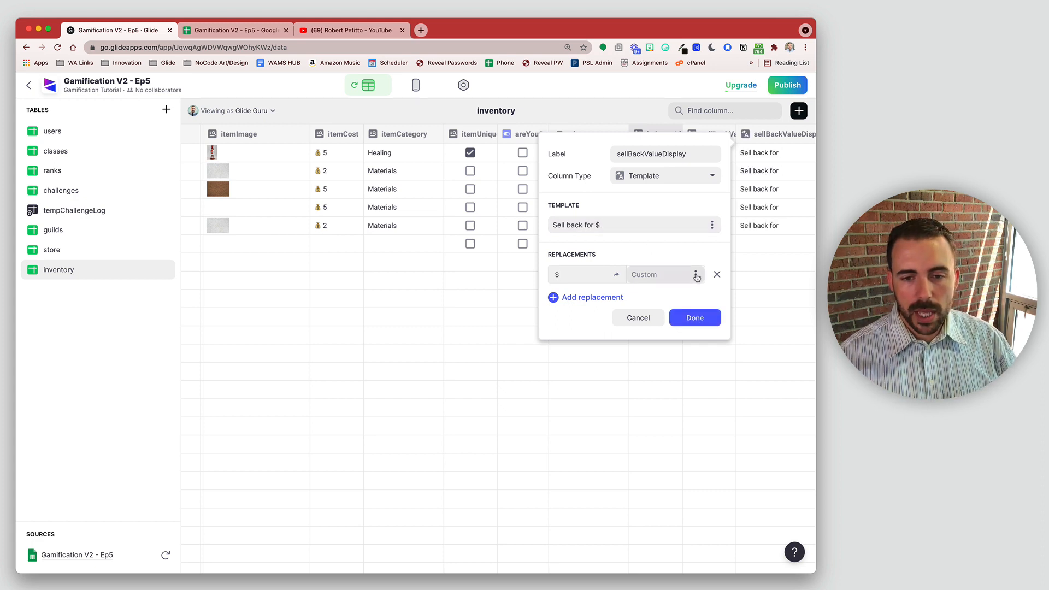
pyautogui.click(696, 278)
pyautogui.click(678, 509)
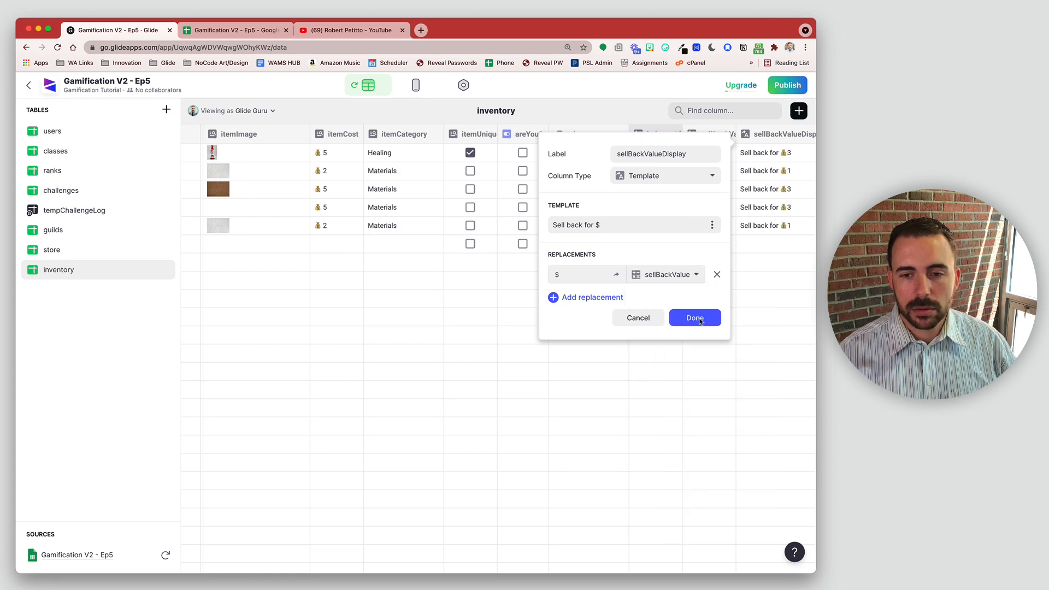
pyautogui.click(696, 320)
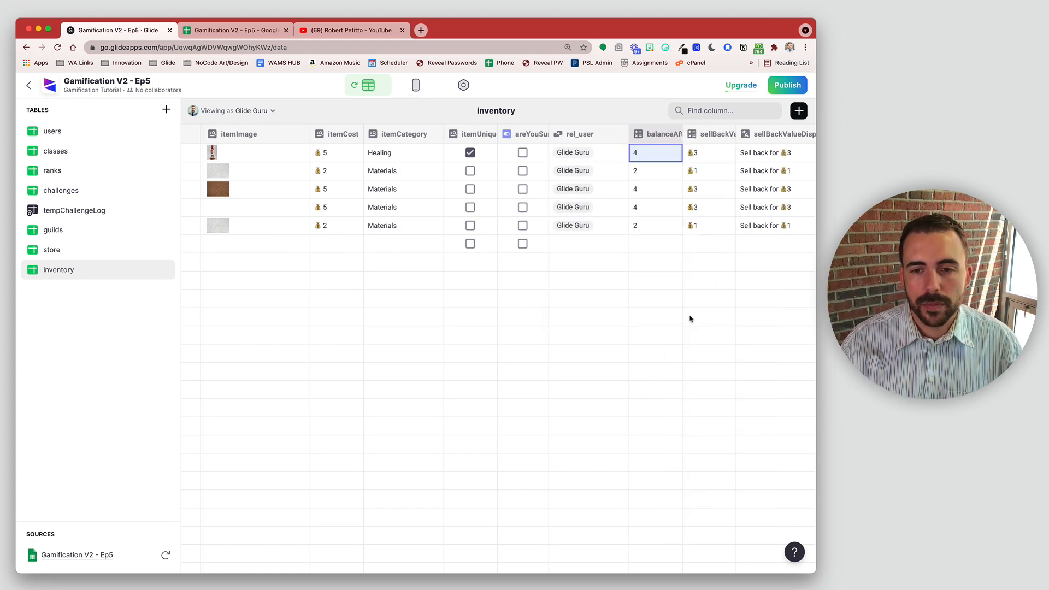
# Use the sellBackValueDisplay column as the title of the tinted Go! button on the Linen item's details screen.
pyautogui.click(415, 84)
pyautogui.click(436, 383)
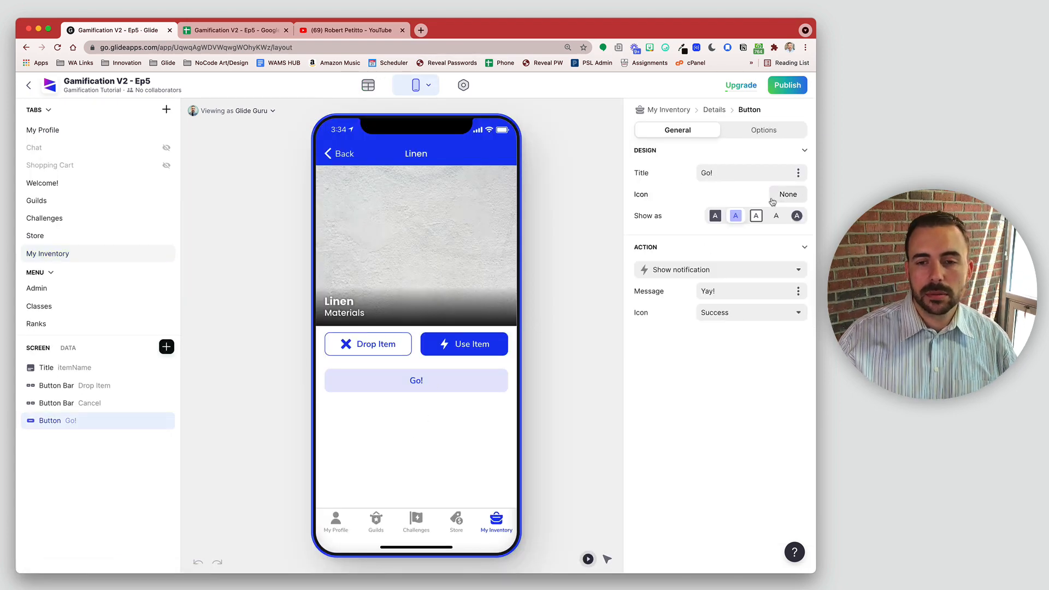
pyautogui.click(798, 173)
pyautogui.click(720, 407)
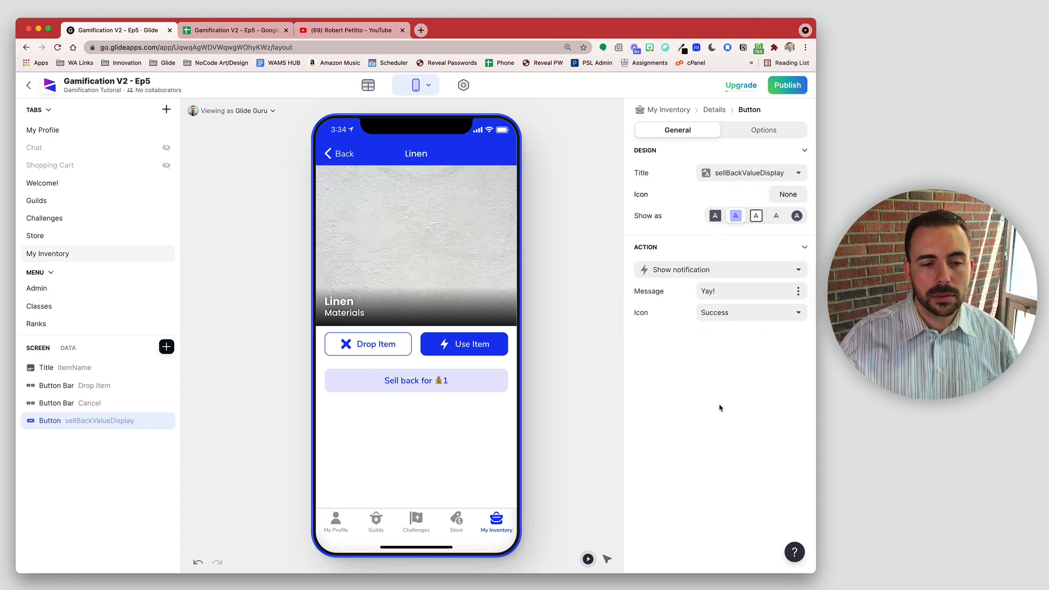
# Create a new custom action for the sell-back button and make its first action Go back.
pyautogui.click(715, 271)
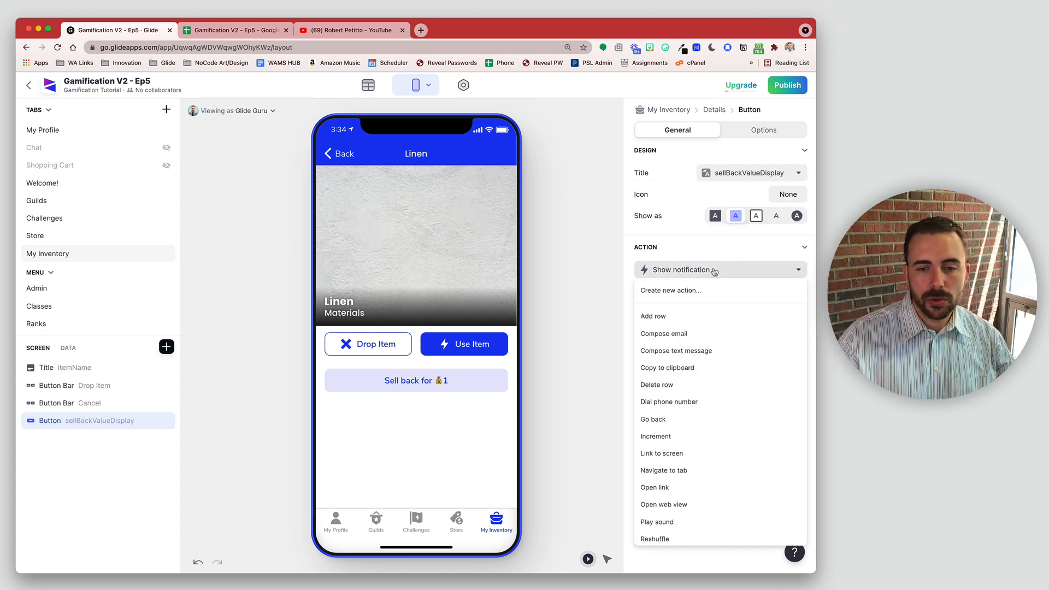
pyautogui.click(694, 292)
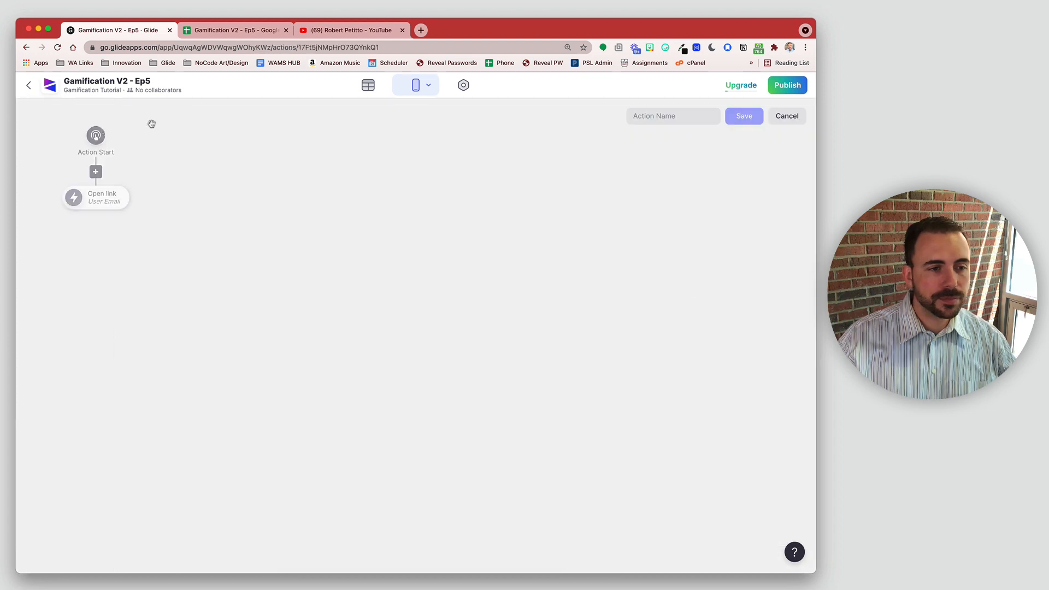
pyautogui.click(94, 202)
pyautogui.click(146, 259)
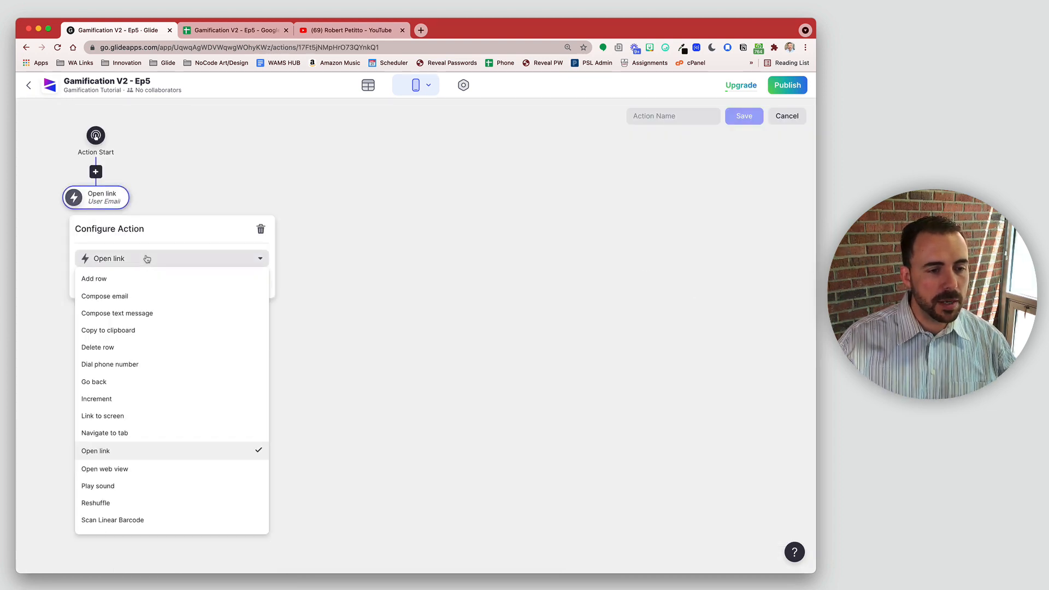
pyautogui.click(149, 377)
pyautogui.click(128, 312)
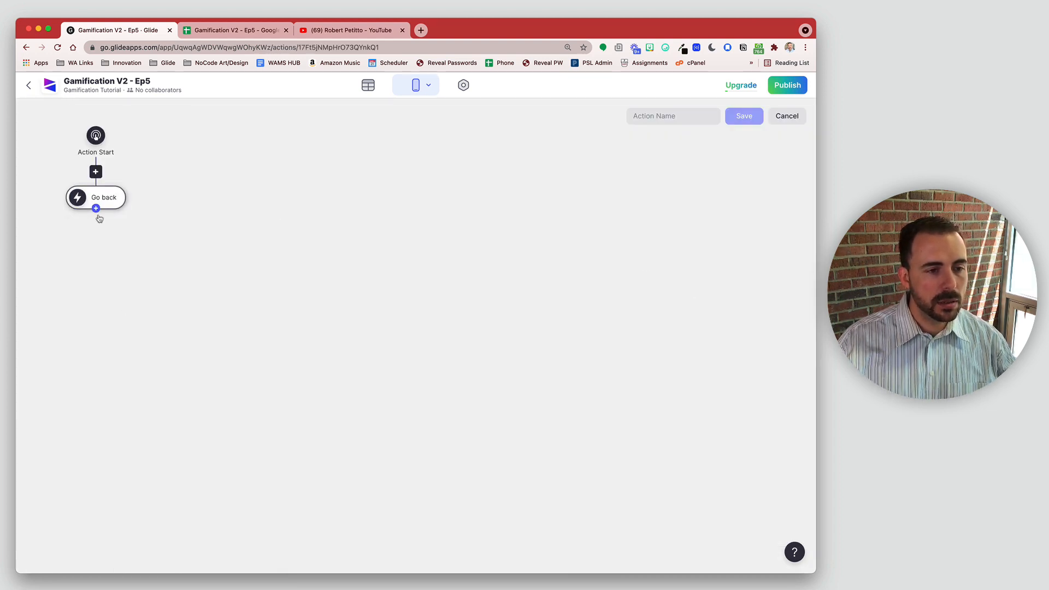
# Add a Play sound action after Go back and review its sound options.
pyautogui.click(97, 211)
pyautogui.scroll(-10, 145, 541)
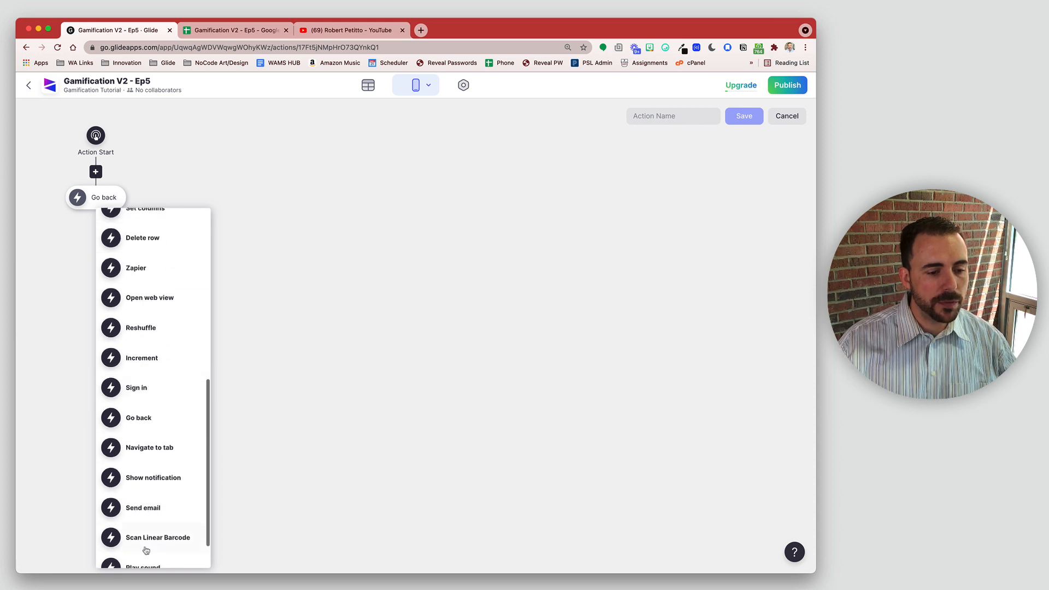
pyautogui.click(150, 525)
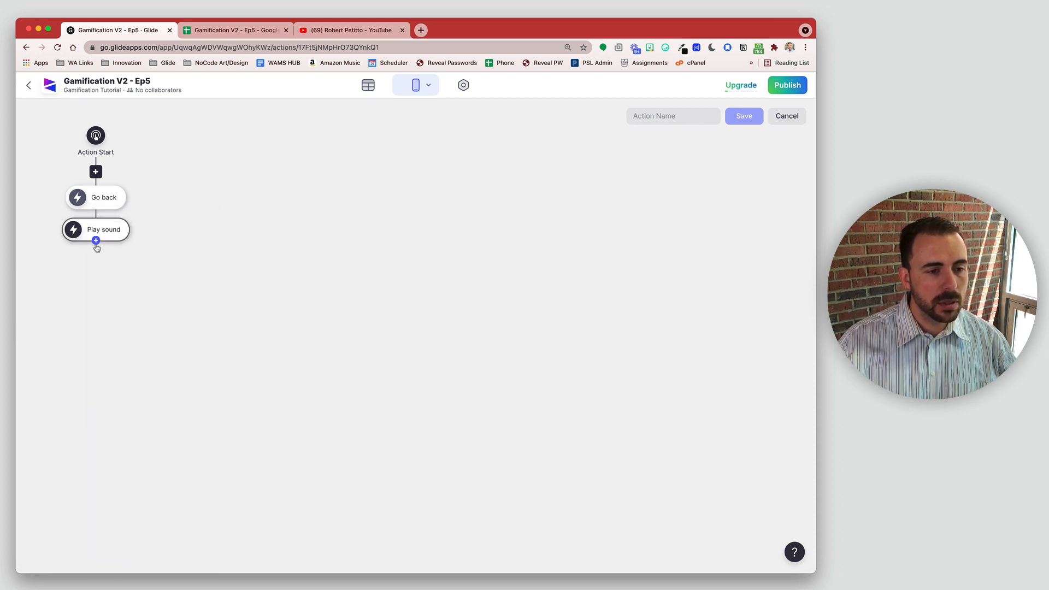
pyautogui.click(97, 236)
pyautogui.click(169, 316)
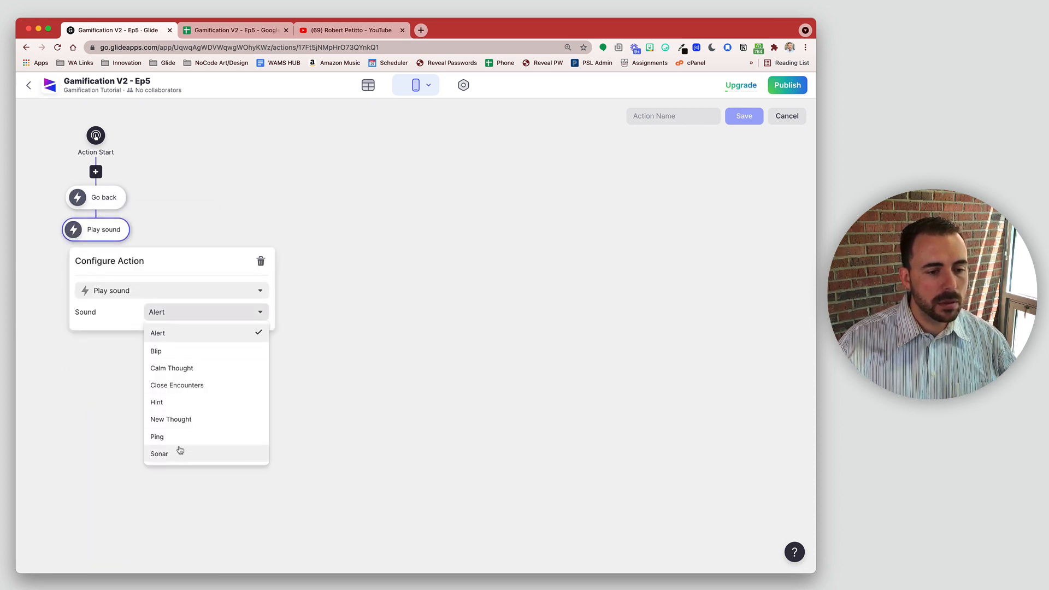
pyautogui.click(129, 382)
# Add a Show notification action after Play sound.
pyautogui.click(96, 242)
pyautogui.scroll(-4, 152, 409)
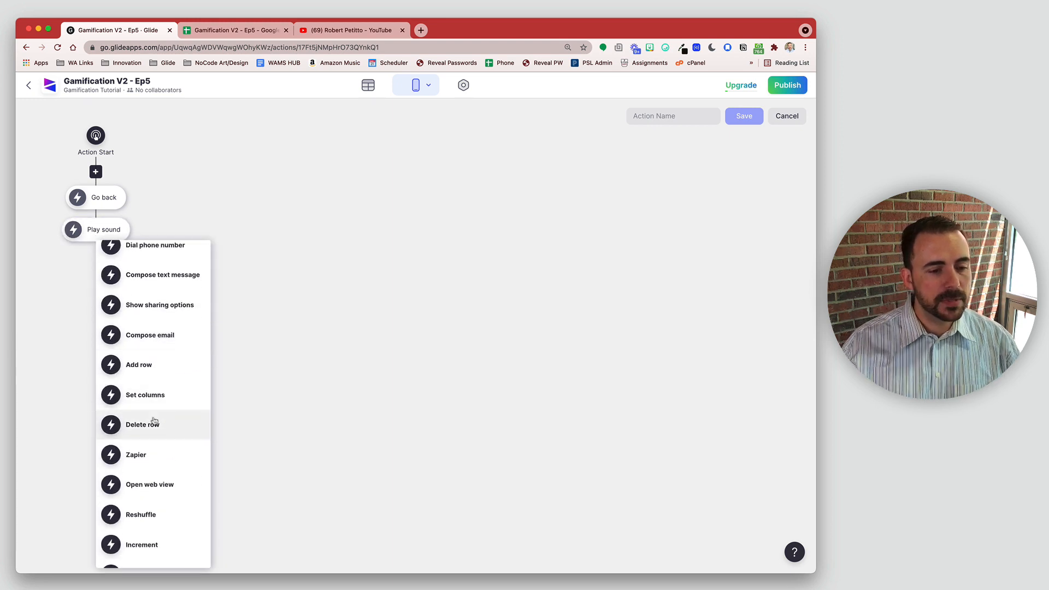
pyautogui.scroll(-2, 152, 423)
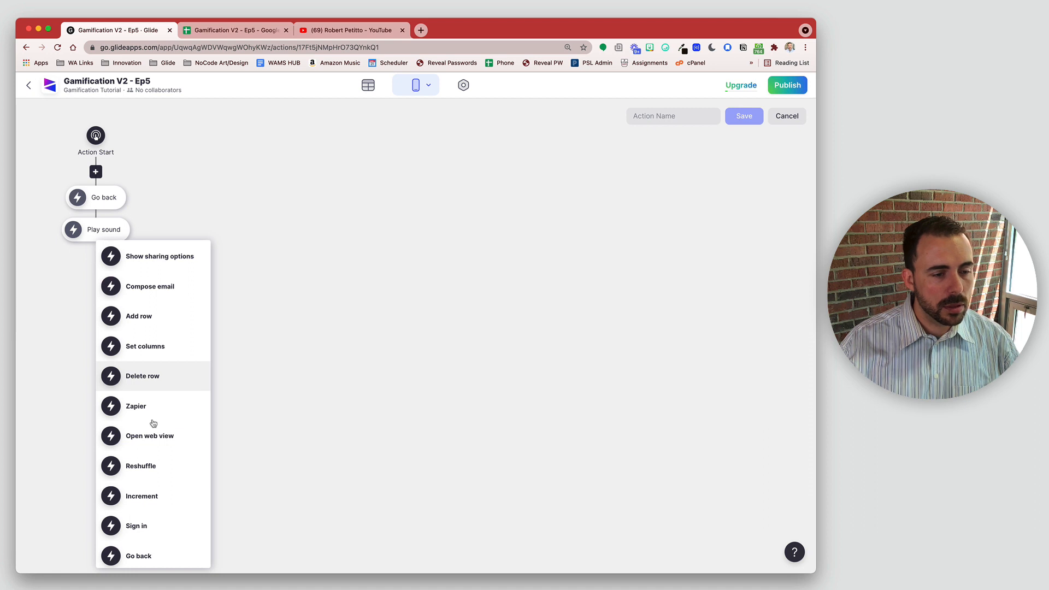
pyautogui.scroll(-4, 156, 548)
pyautogui.click(140, 461)
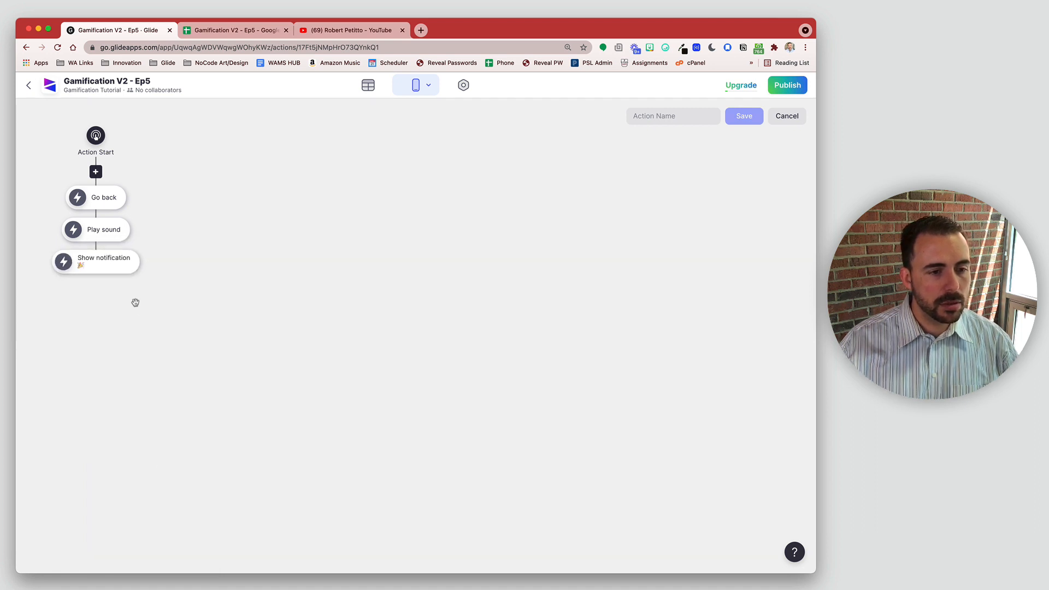
# Set the notification's message to "Item sold back successfully!".
pyautogui.click(175, 344)
pyautogui.write('Ite')
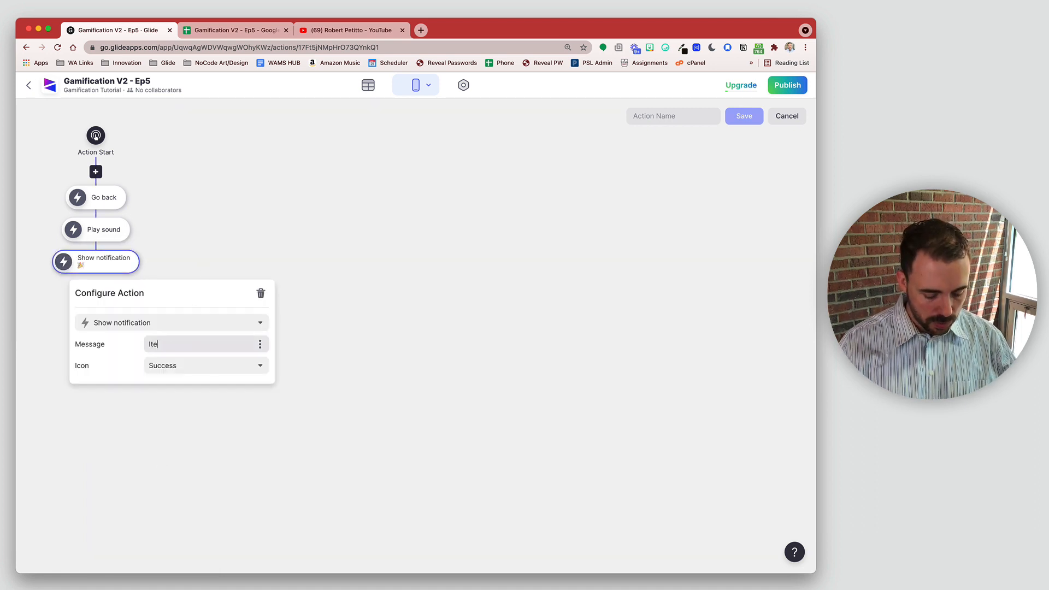
pyautogui.write('m Sold')
pyautogui.press('BackSpace')
pyautogui.press('BackSpace')
pyautogui.press('BackSpace')
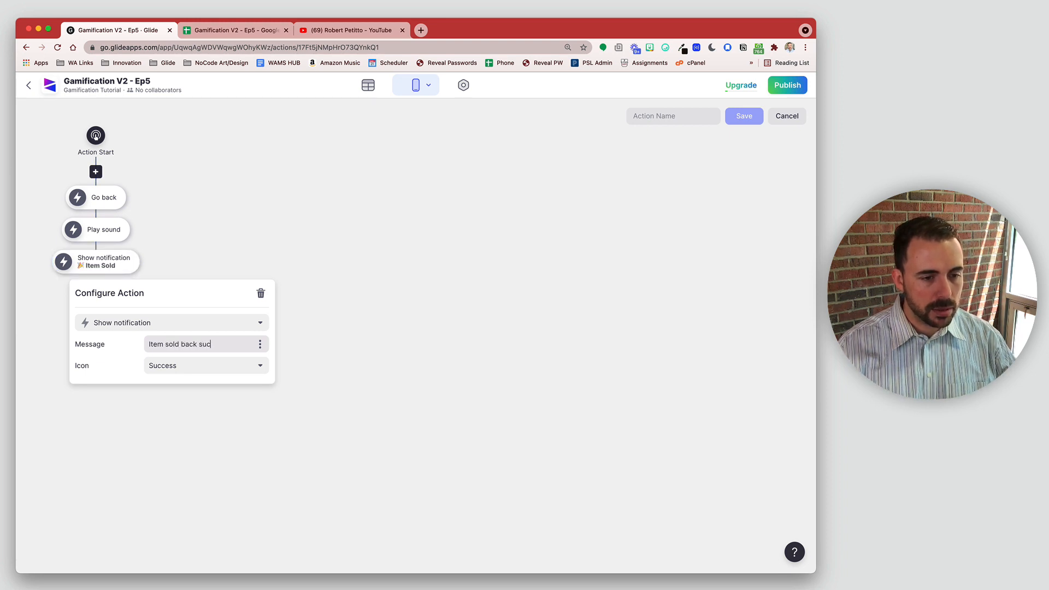
pyautogui.write('sfully')
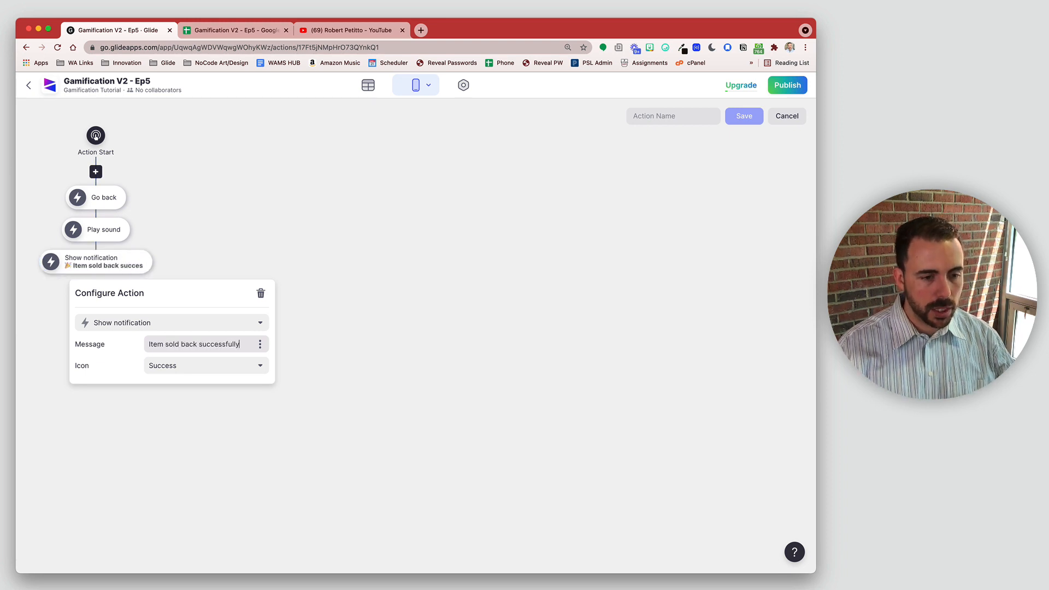
pyautogui.click(383, 401)
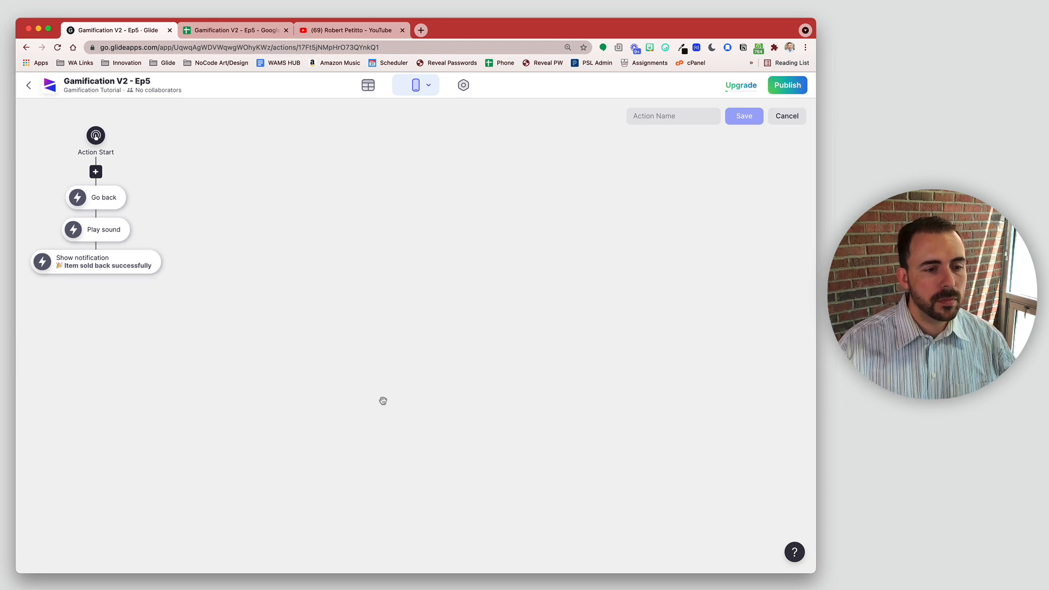
# Add a Set columns action after the Show notification action.
pyautogui.click(96, 275)
pyautogui.scroll(-1, 177, 426)
pyautogui.scroll(-3, 176, 425)
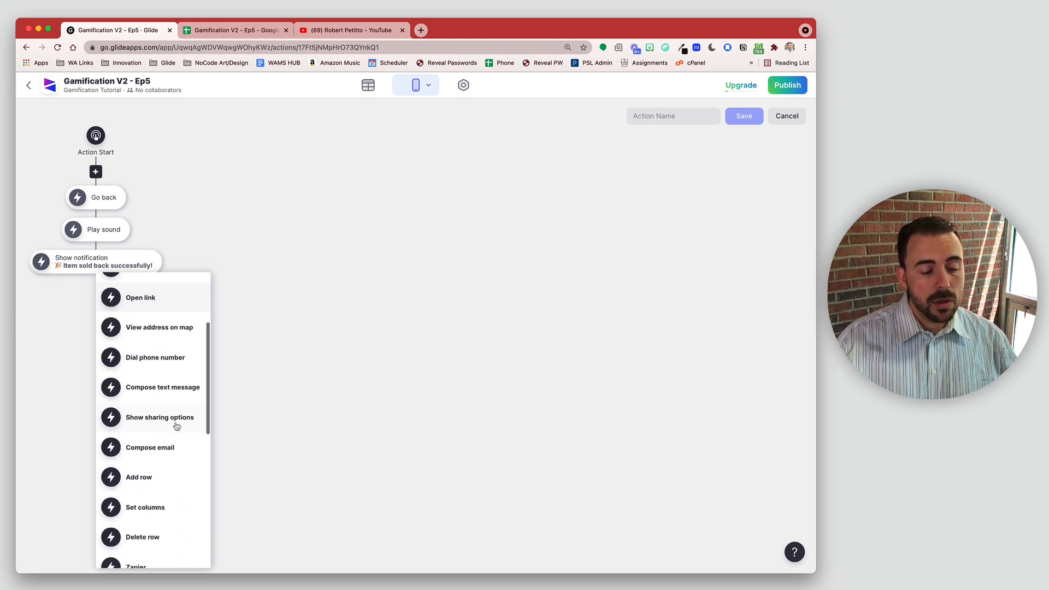
pyautogui.scroll(-2, 175, 425)
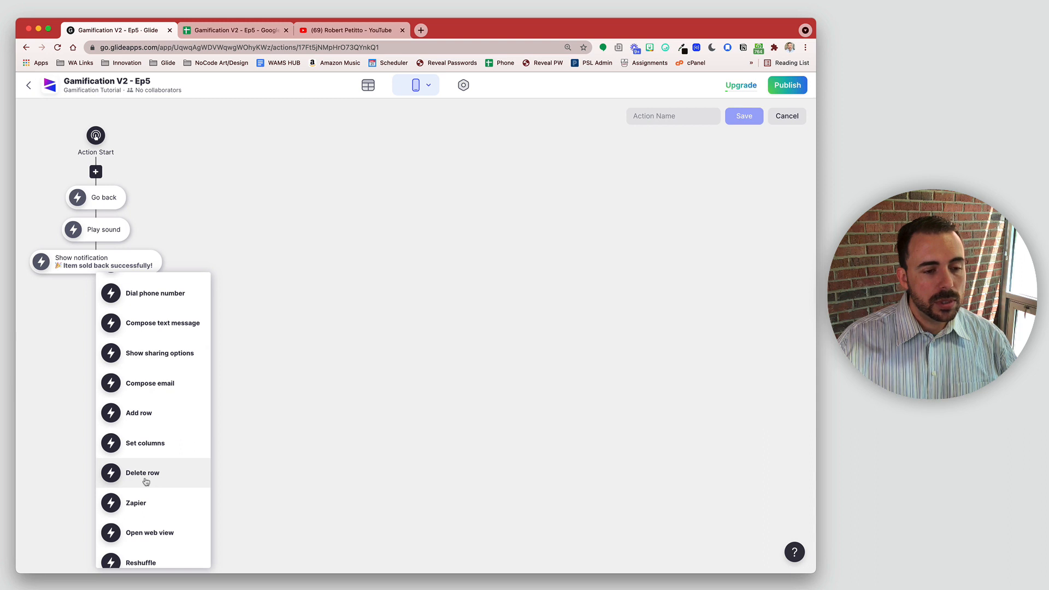
pyautogui.scroll(-6, 148, 480)
pyautogui.scroll(-1, 149, 480)
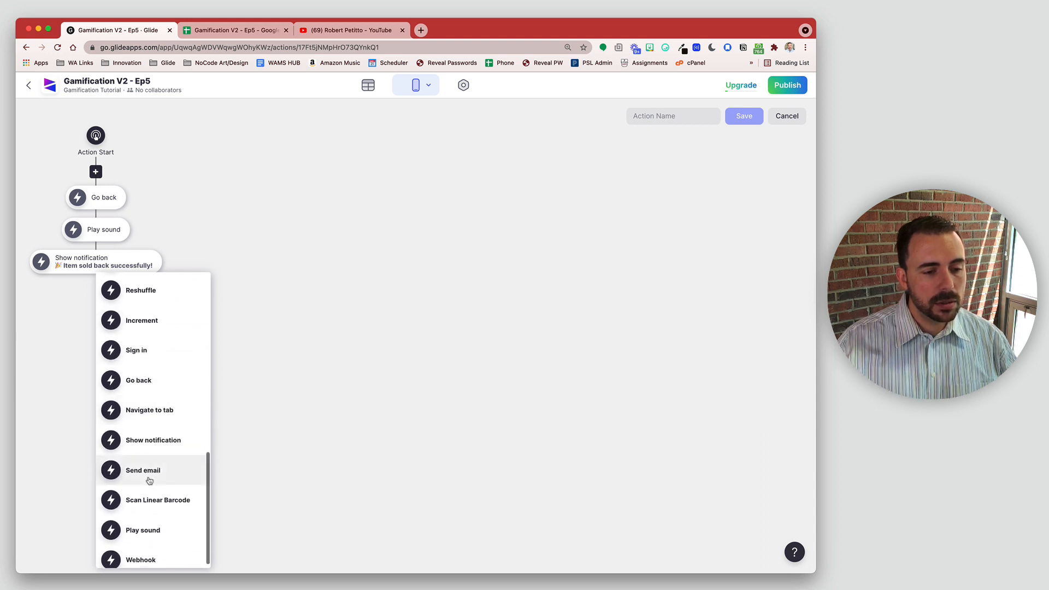
pyautogui.scroll(-1, 150, 493)
pyautogui.scroll(8, 159, 465)
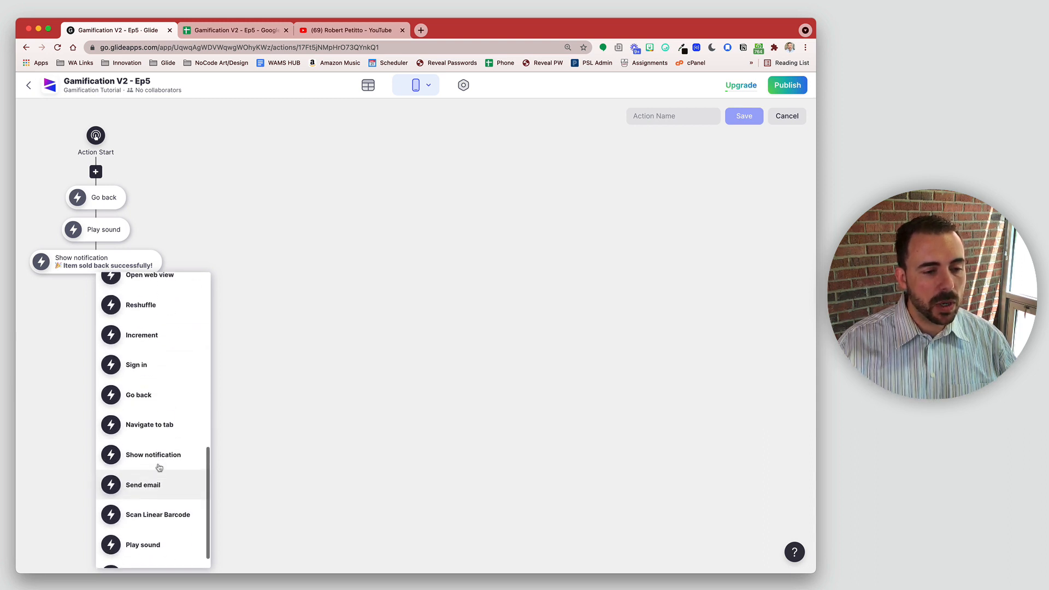
pyautogui.click(158, 462)
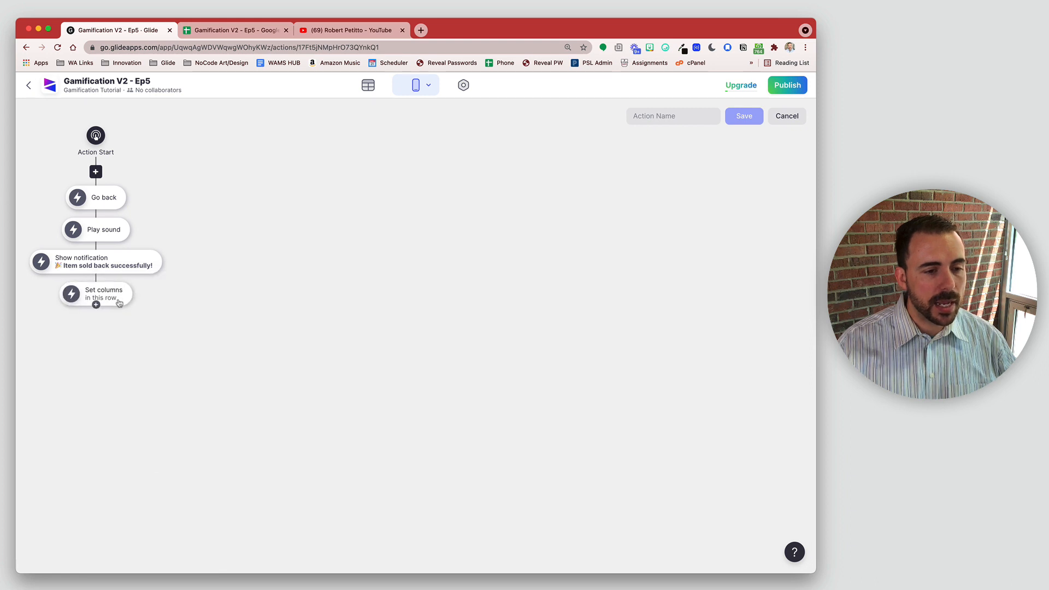
# Configure the Set columns action to write balanceAfterSellBack into the Gold column of the rel_user row.
pyautogui.click(195, 378)
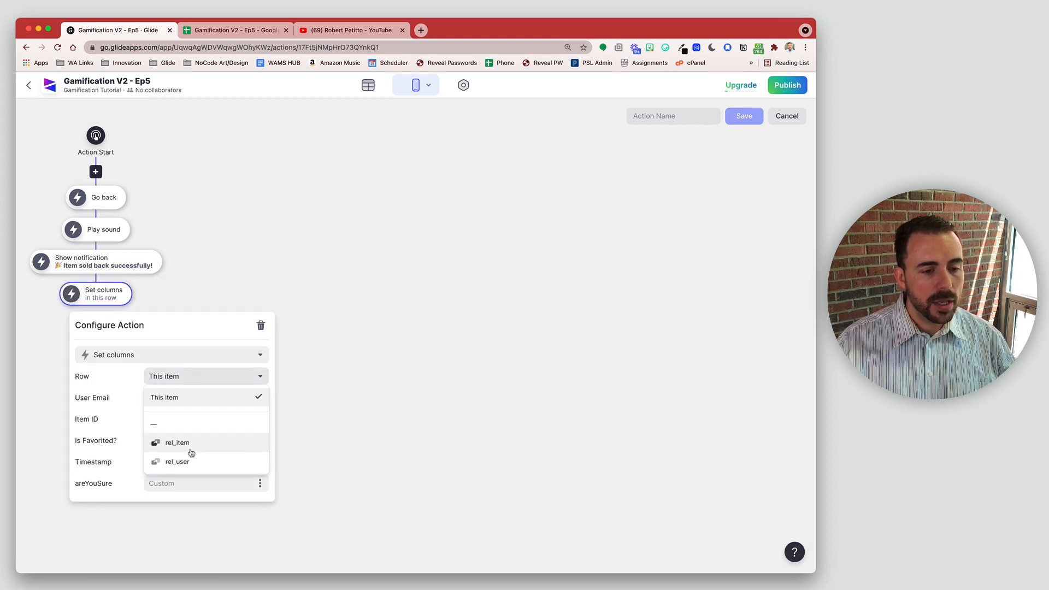
pyautogui.click(178, 462)
pyautogui.scroll(-2, 181, 461)
pyautogui.scroll(-1, 181, 462)
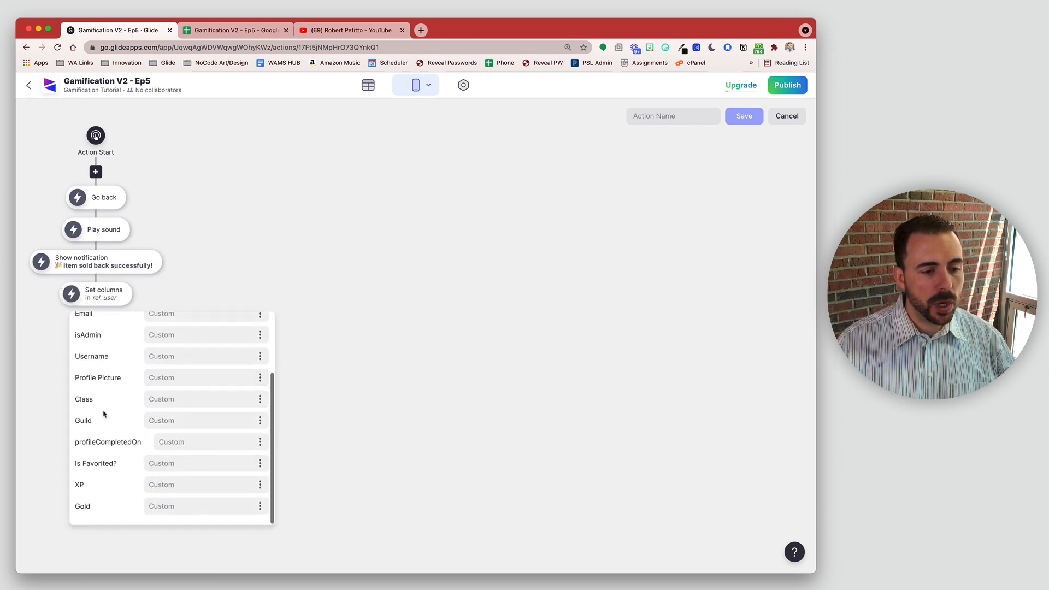
pyautogui.click(257, 503)
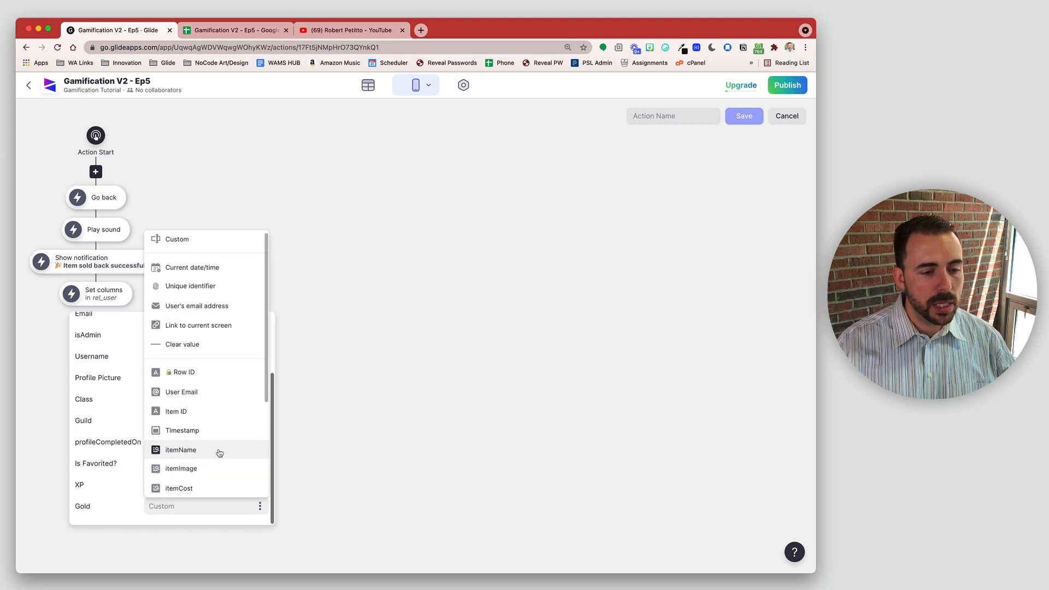
pyautogui.scroll(-5, 218, 452)
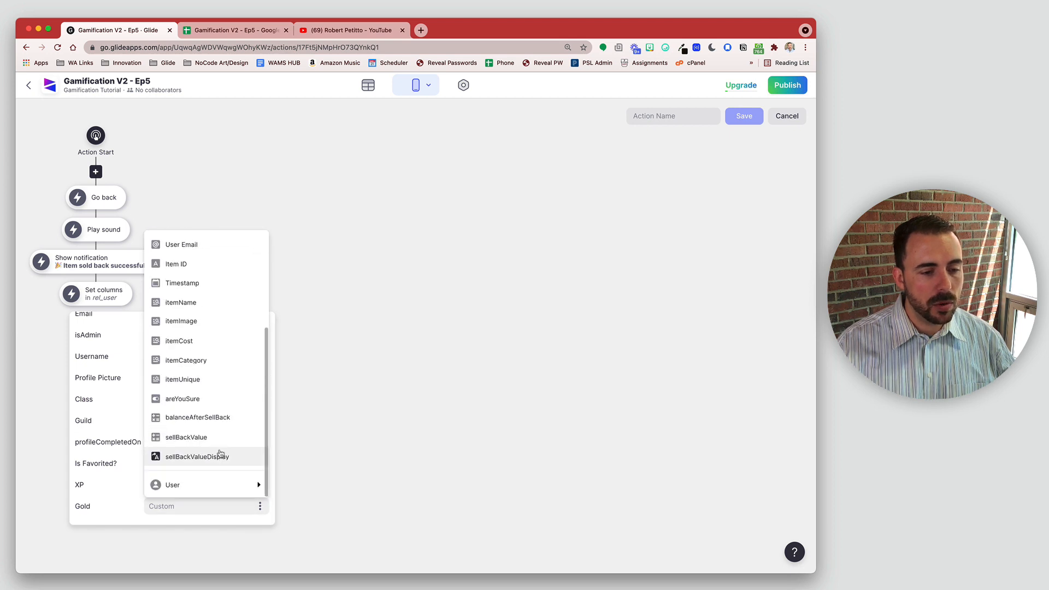
pyautogui.click(219, 422)
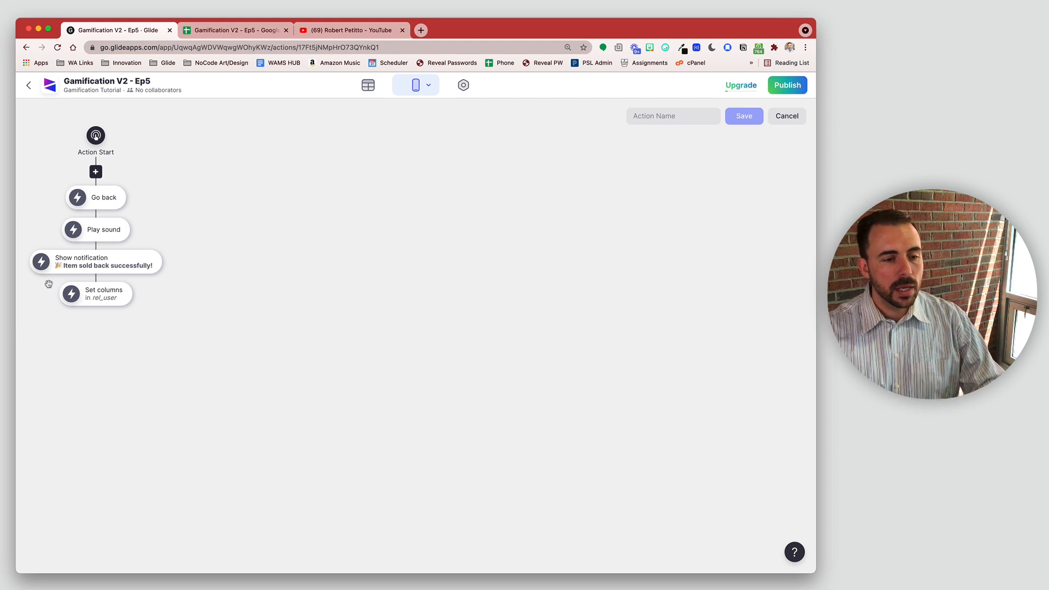
# Add a Delete row action for this row after the Set columns action.
pyautogui.click(96, 308)
pyautogui.scroll(-10, 148, 410)
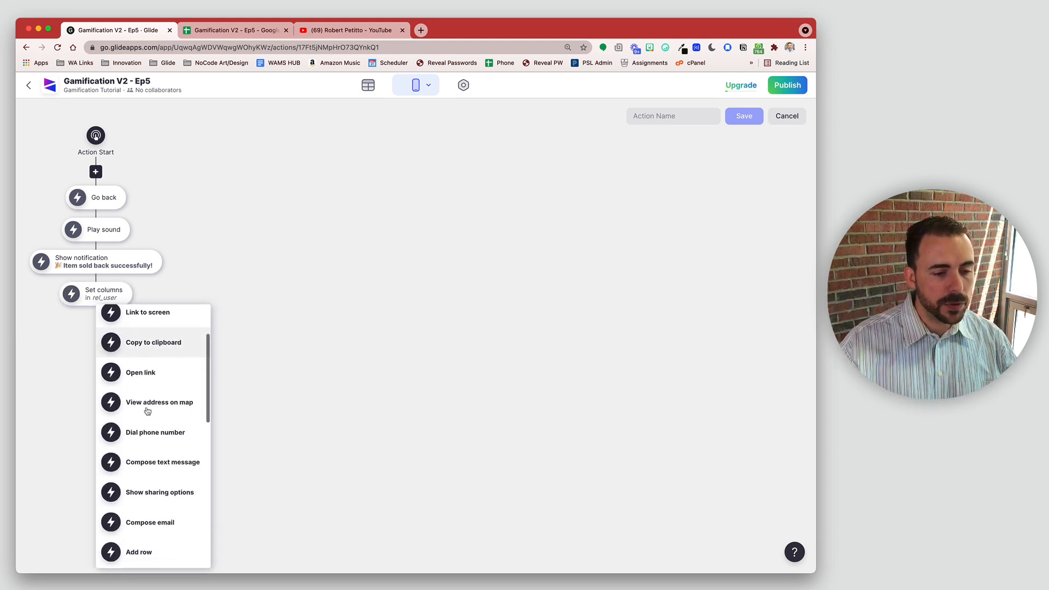
pyautogui.click(145, 401)
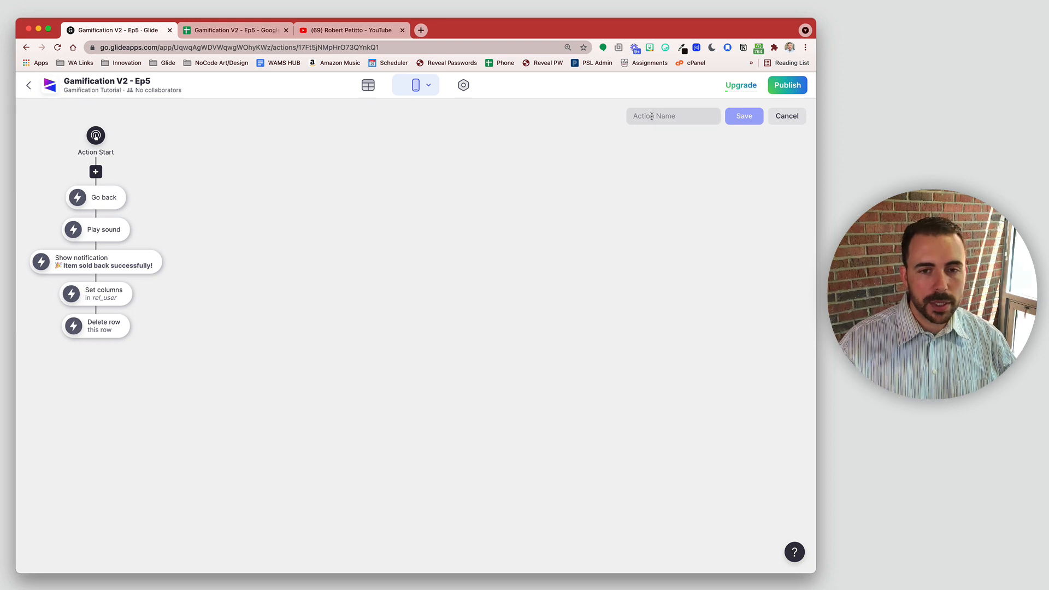
# Name the custom action SellBackItem and save it.
pyautogui.write('SellBa')
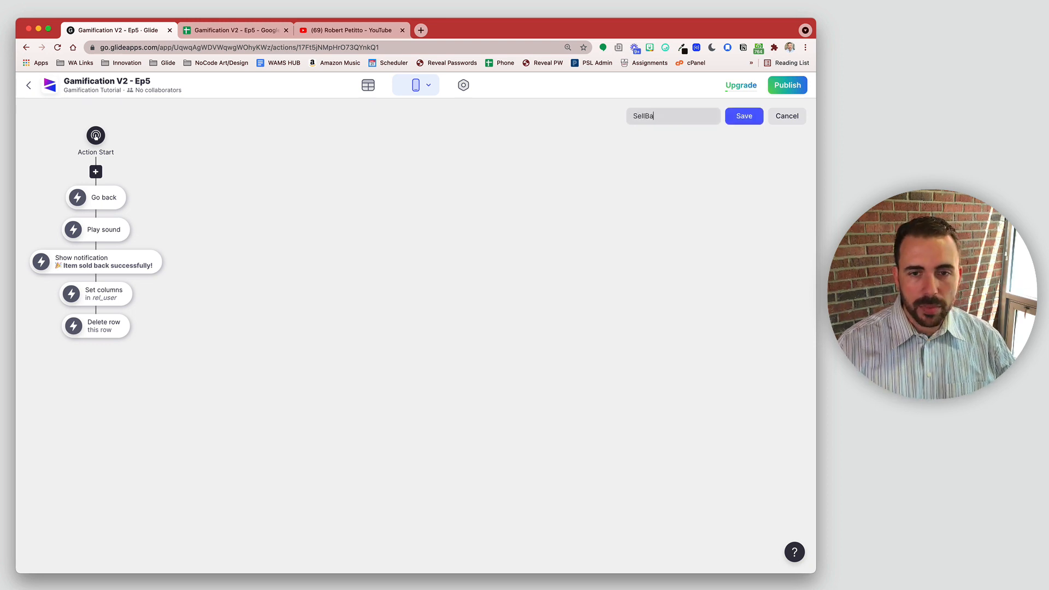
pyautogui.write('ckItem')
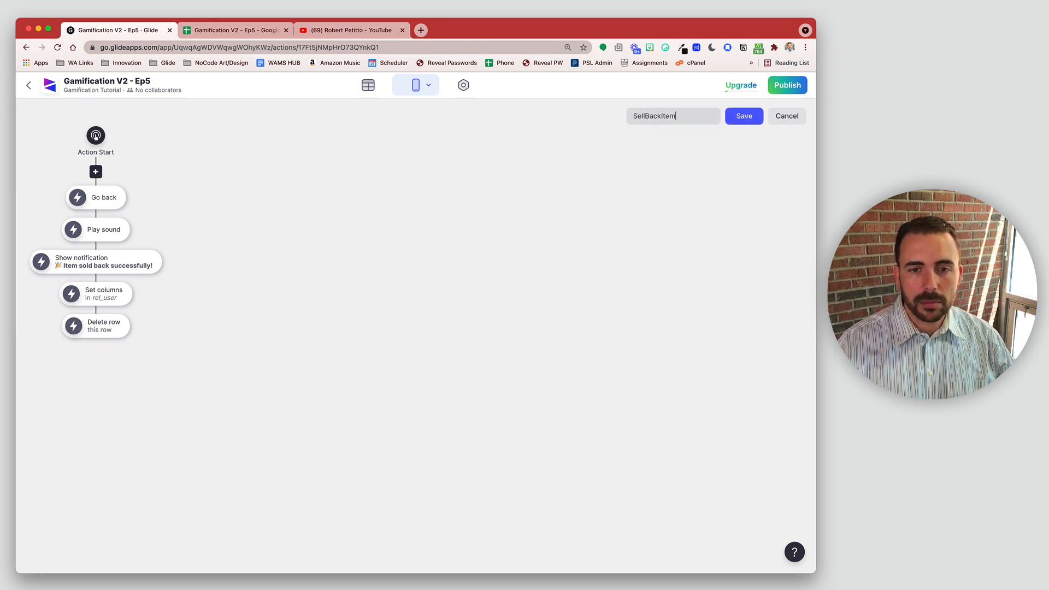
pyautogui.click(753, 120)
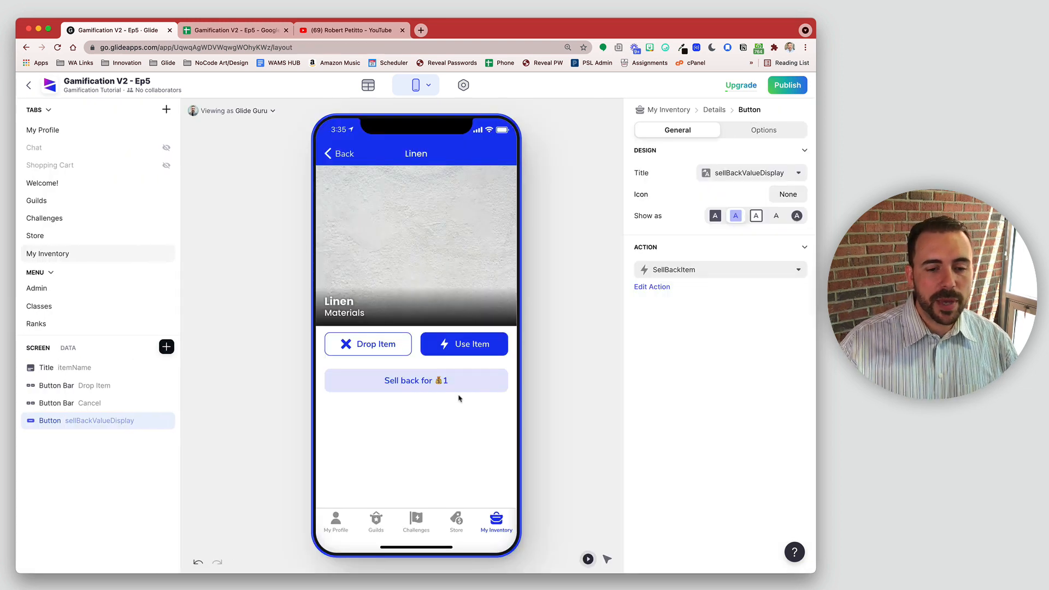
# Test the sell-back button on the first Linen item, checking the gold balance in My Profile before and after the sale.
pyautogui.click(344, 155)
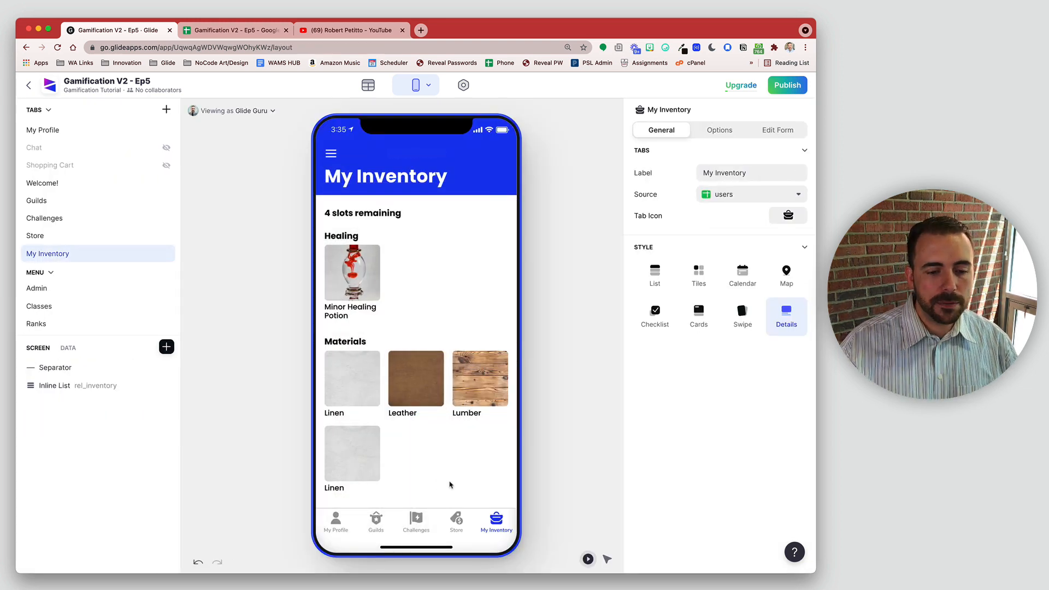
pyautogui.click(333, 527)
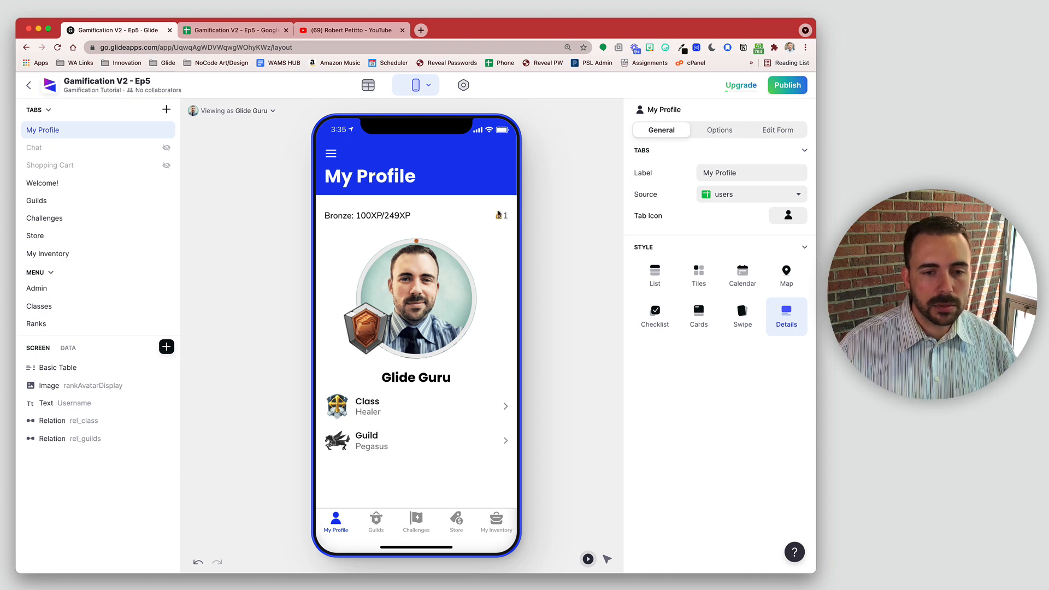
pyautogui.click(496, 524)
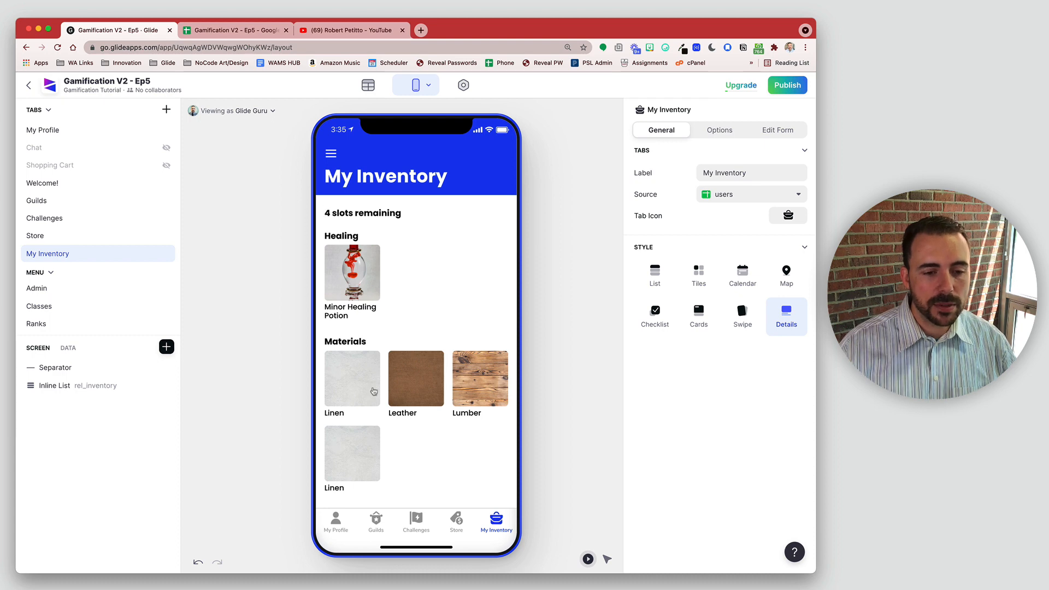
pyautogui.click(374, 392)
pyautogui.click(457, 382)
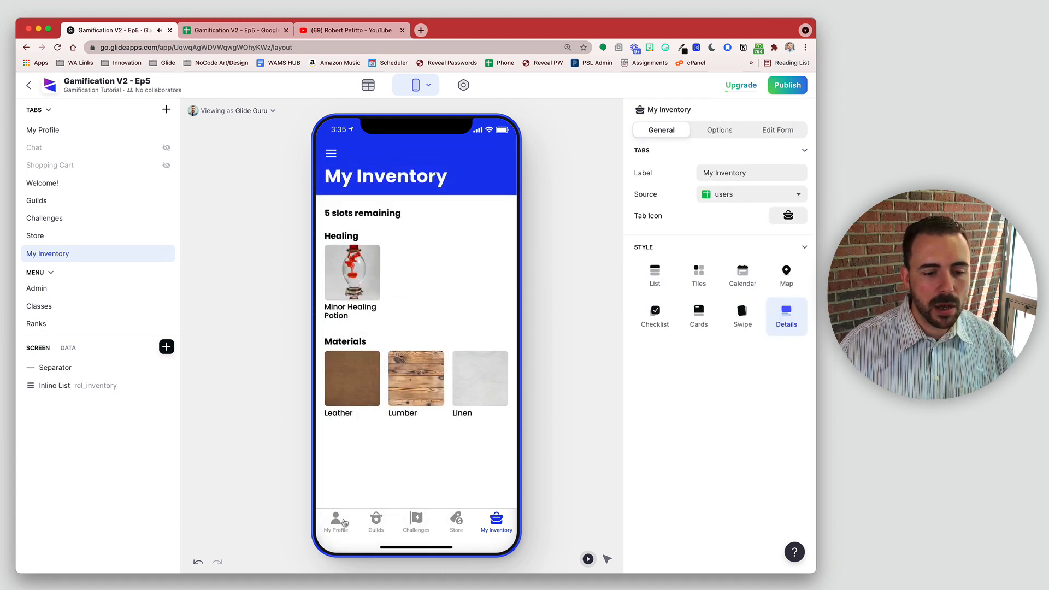
pyautogui.click(340, 522)
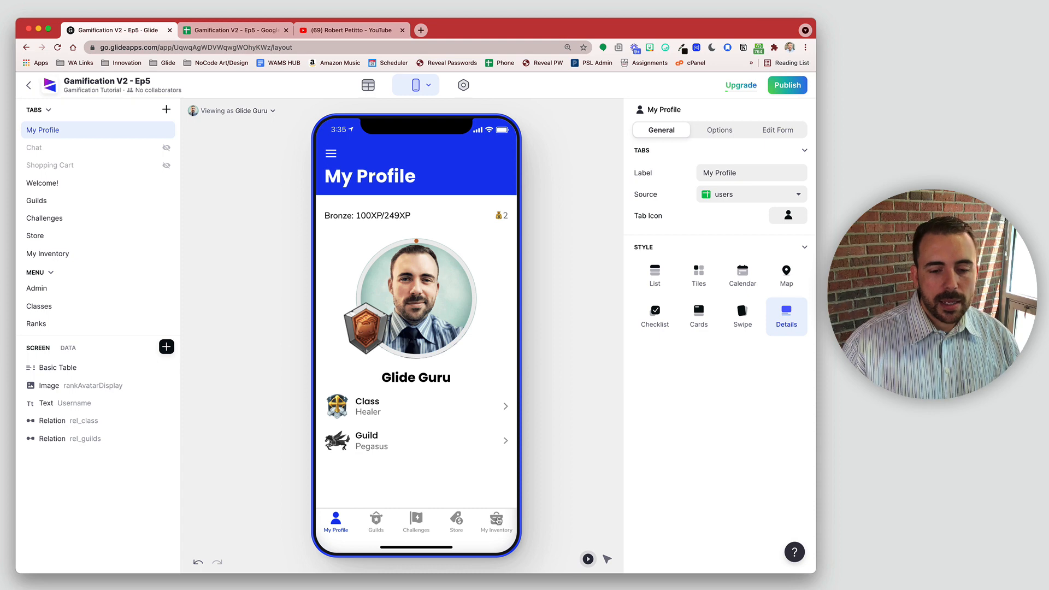
# Add a button to the My Inventory screen, show it as a floating button, and title it Store.
pyautogui.click(497, 520)
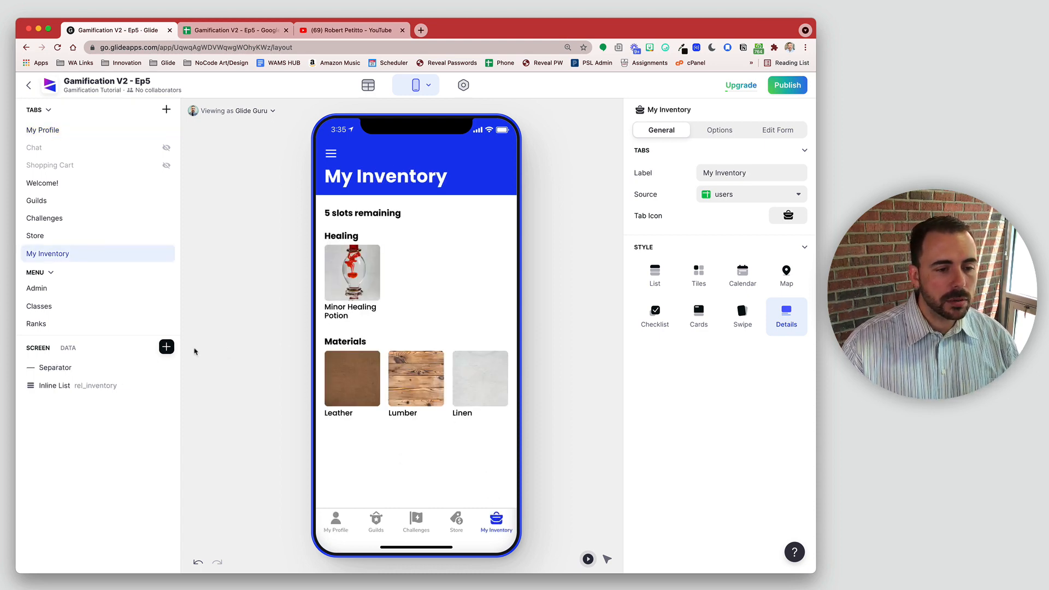
pyautogui.click(166, 346)
pyautogui.click(204, 412)
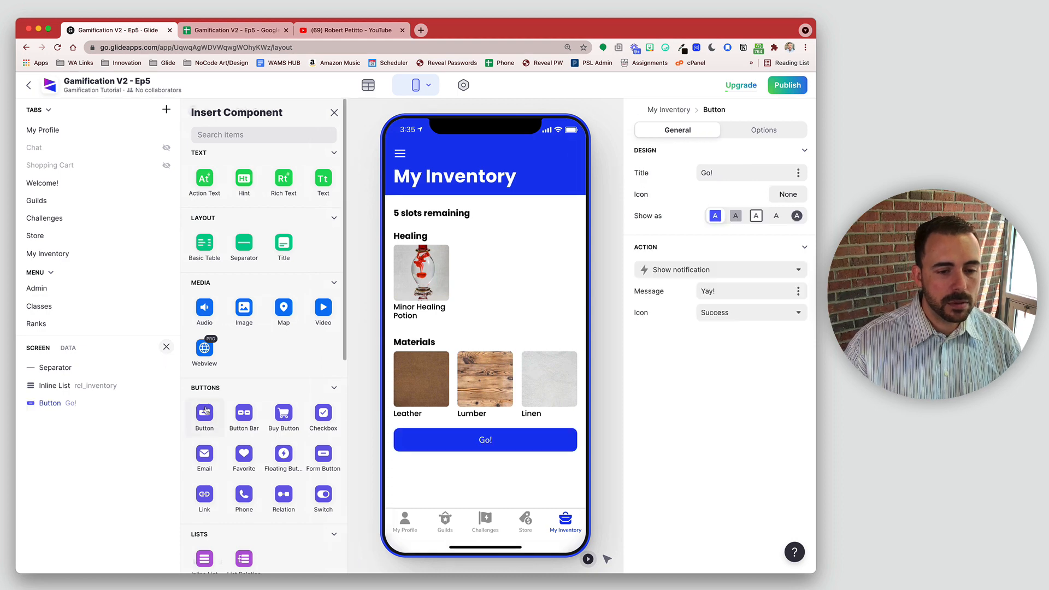
pyautogui.click(797, 216)
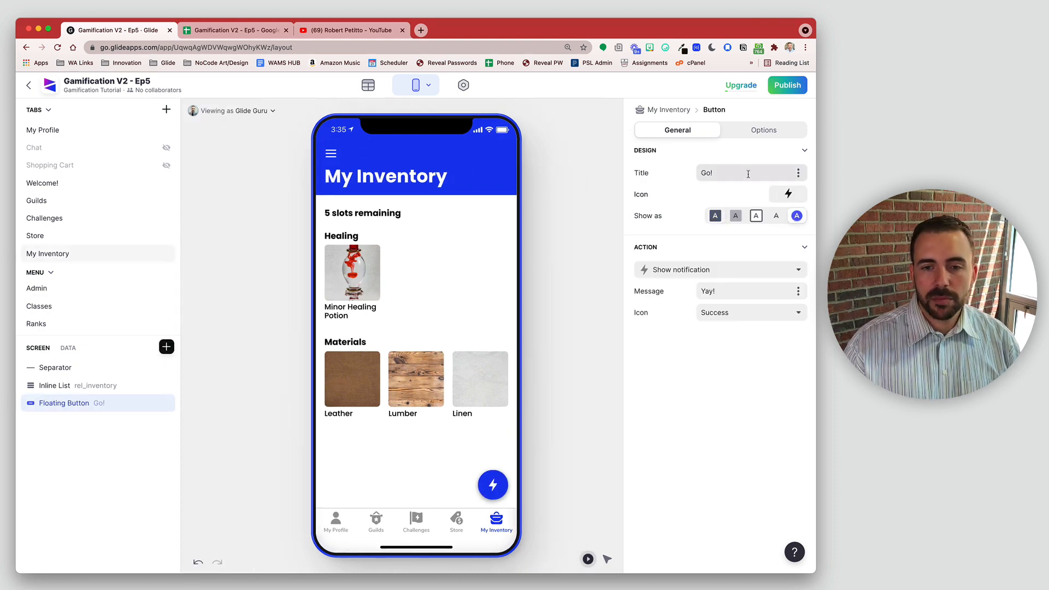
pyautogui.moveTo(748, 174); pyautogui.dragTo(690, 178)
pyautogui.write('Store')
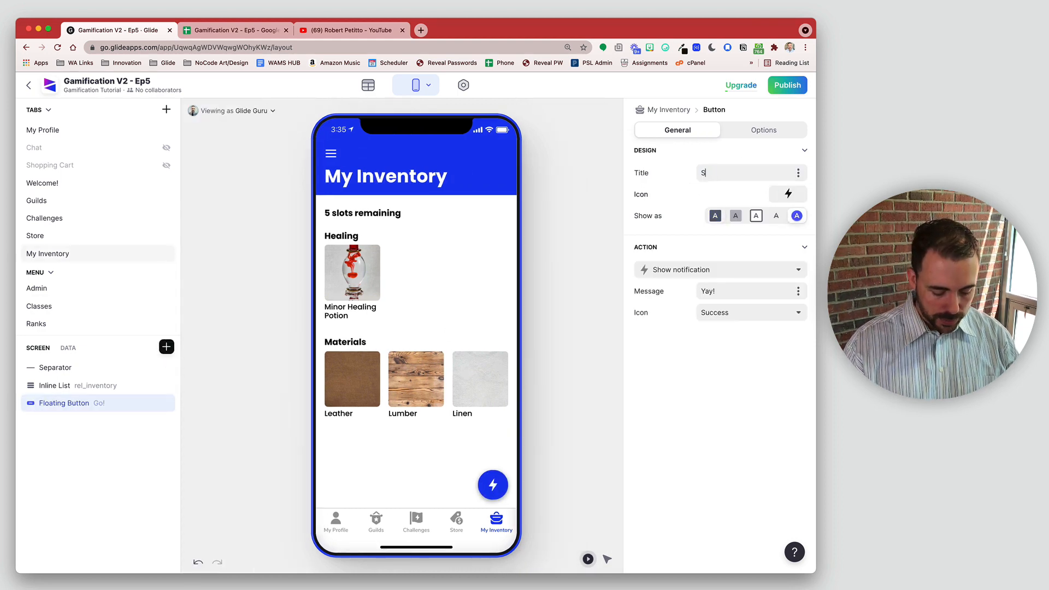
# Set the floating button's action to Navigate to tab with Store as the target.
pyautogui.click(728, 269)
pyautogui.click(701, 470)
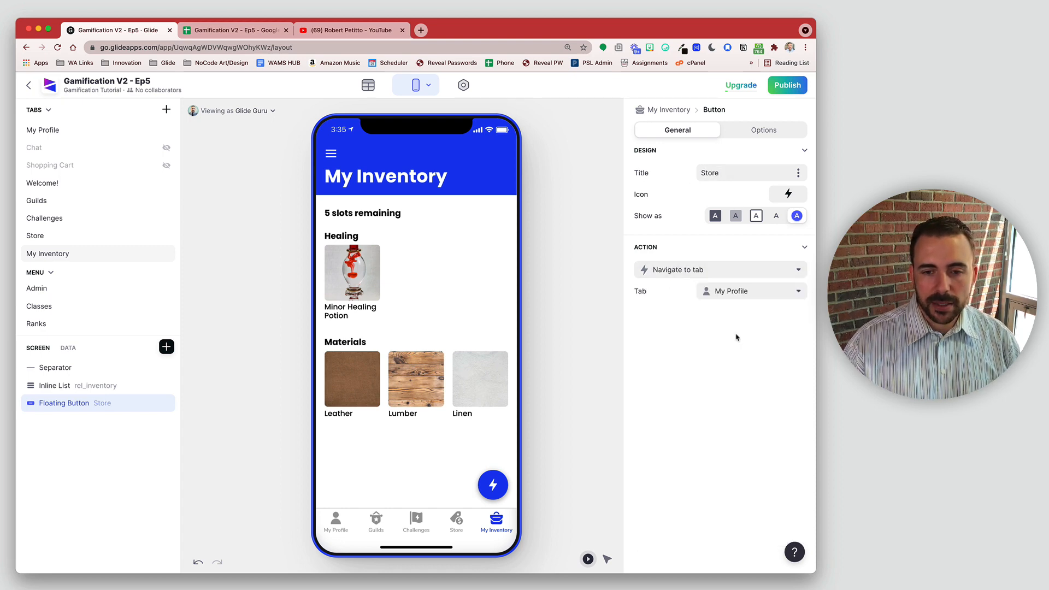
pyautogui.click(756, 292)
pyautogui.click(735, 435)
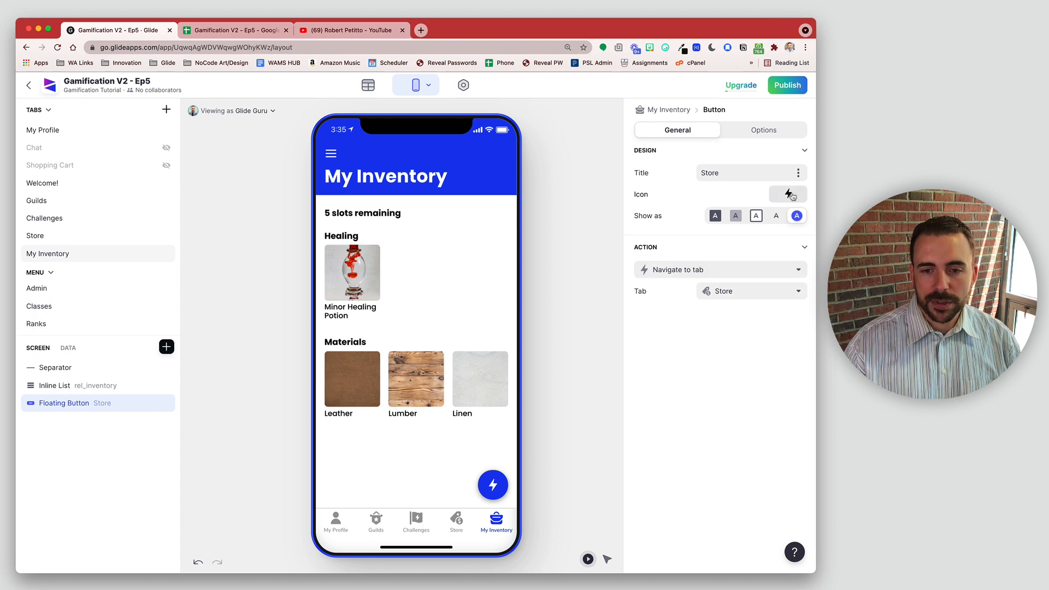
# Search the icons for "money" and give the floating Store button the filled price tag icon with a dollar sign.
pyautogui.click(788, 194)
pyautogui.click(397, 251)
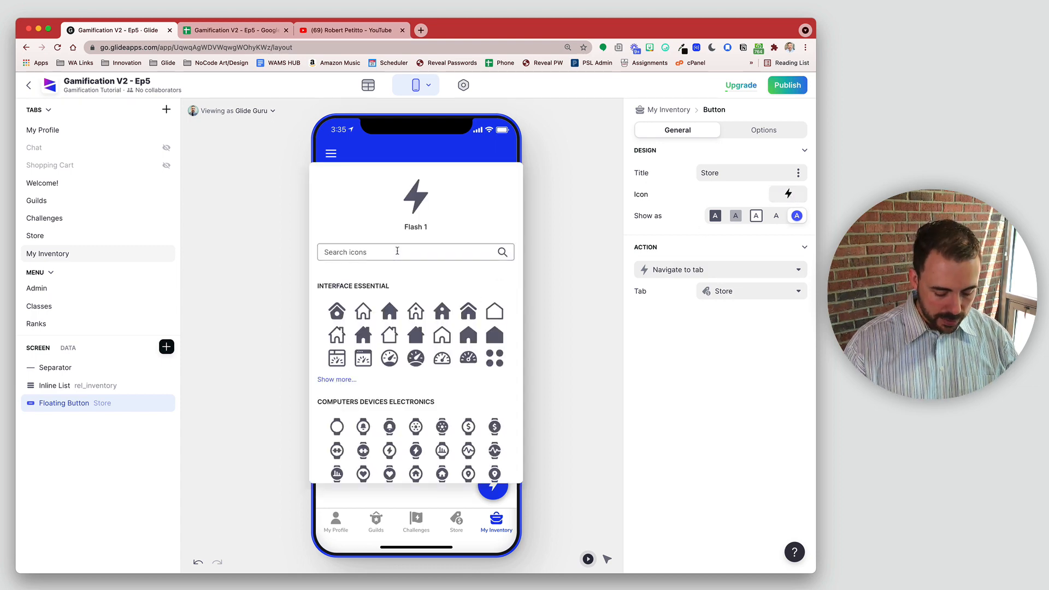
pyautogui.write('money')
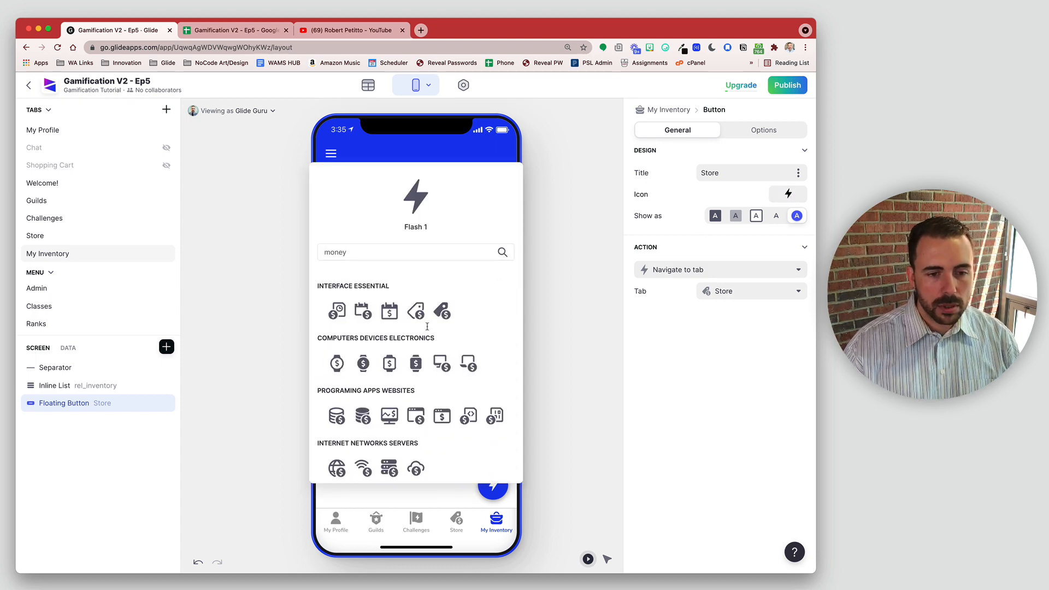
pyautogui.click(446, 311)
pyautogui.click(577, 354)
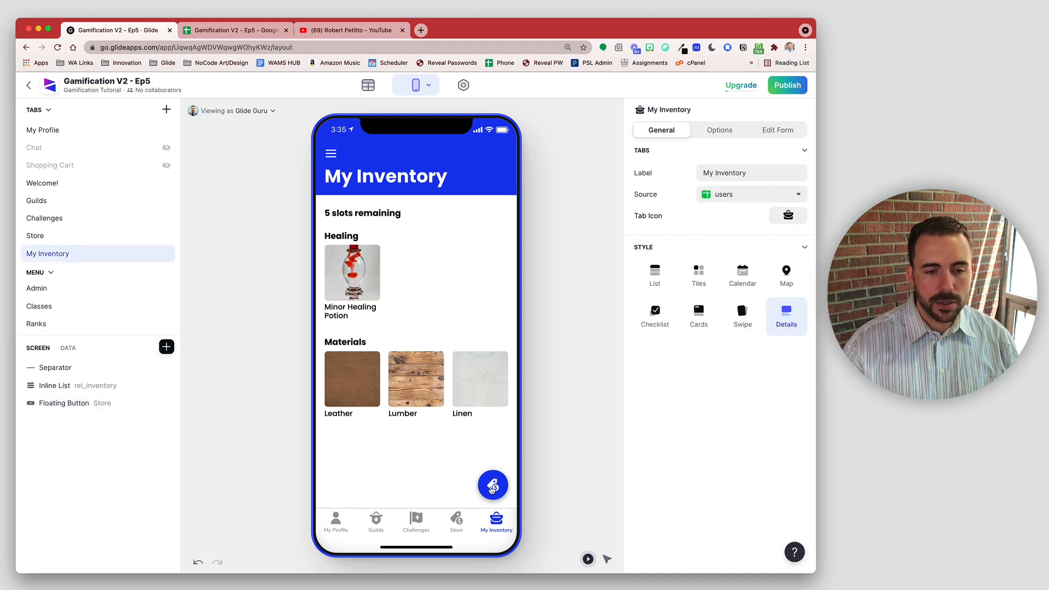
# Go to the Store screen through the floating button and add a button there titled Inventory.
pyautogui.click(491, 488)
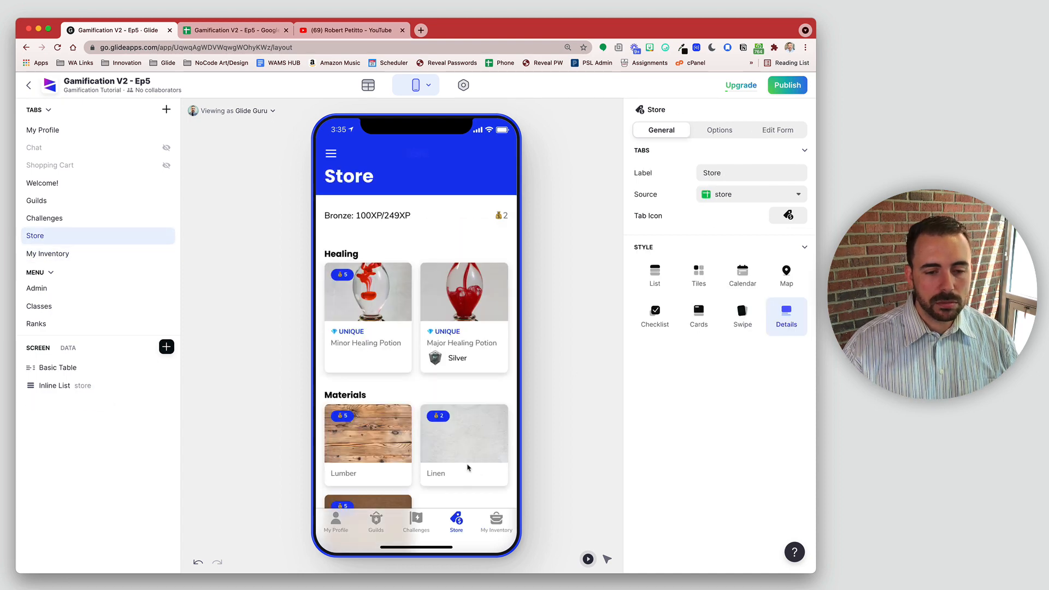
pyautogui.click(166, 347)
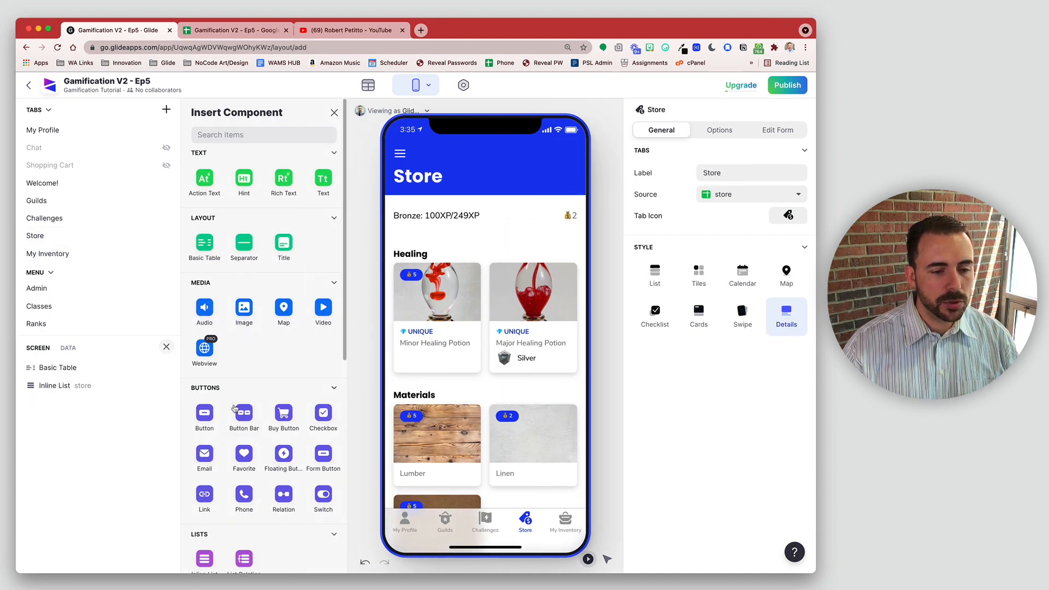
pyautogui.click(205, 414)
pyautogui.click(642, 174)
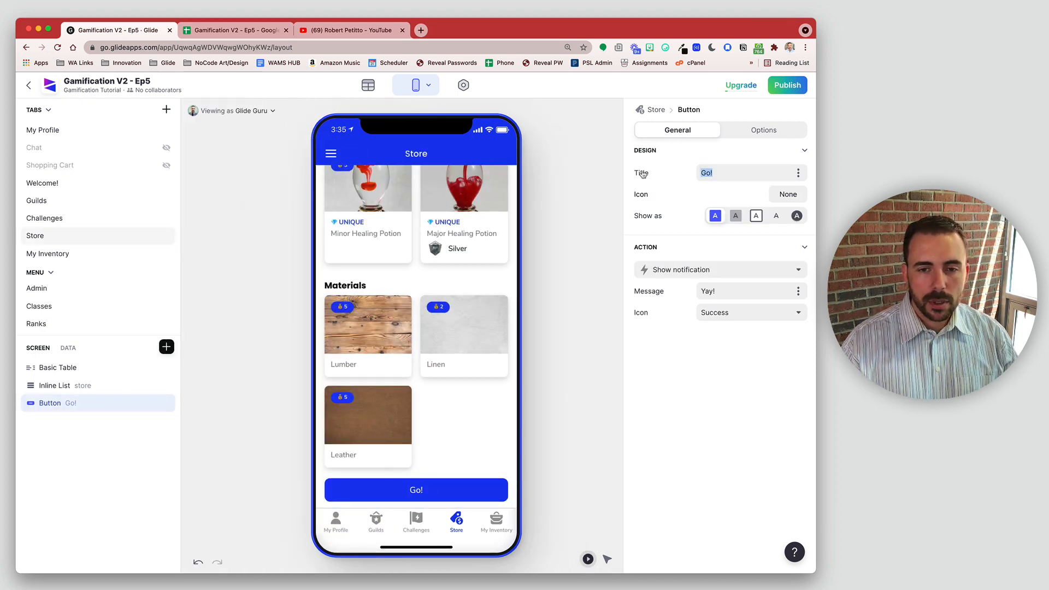
pyautogui.write('In')
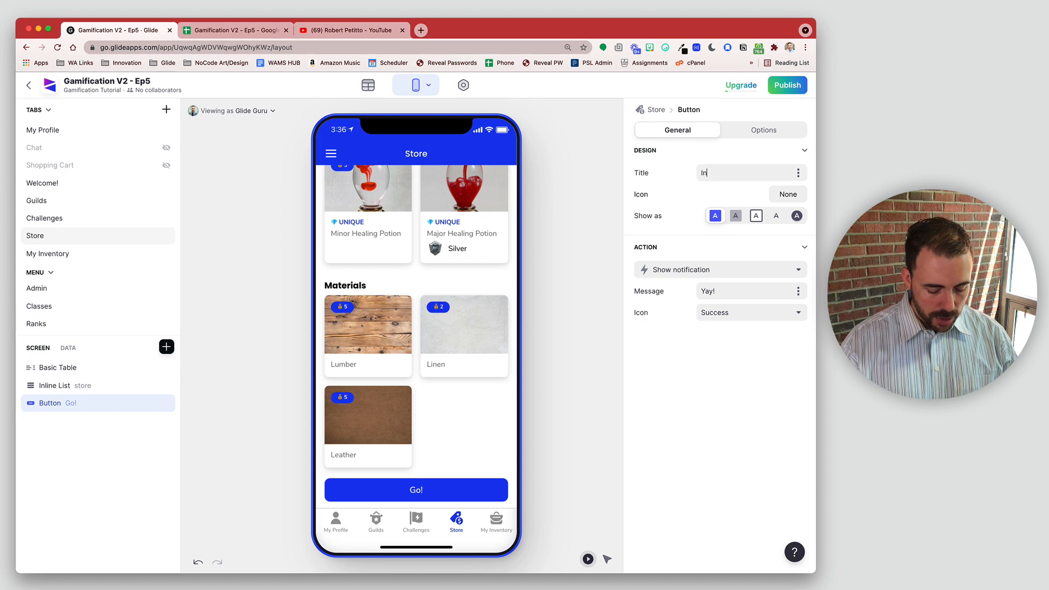
pyautogui.write('ventor')
pyautogui.press('BackSpace')
pyautogui.press('BackSpace')
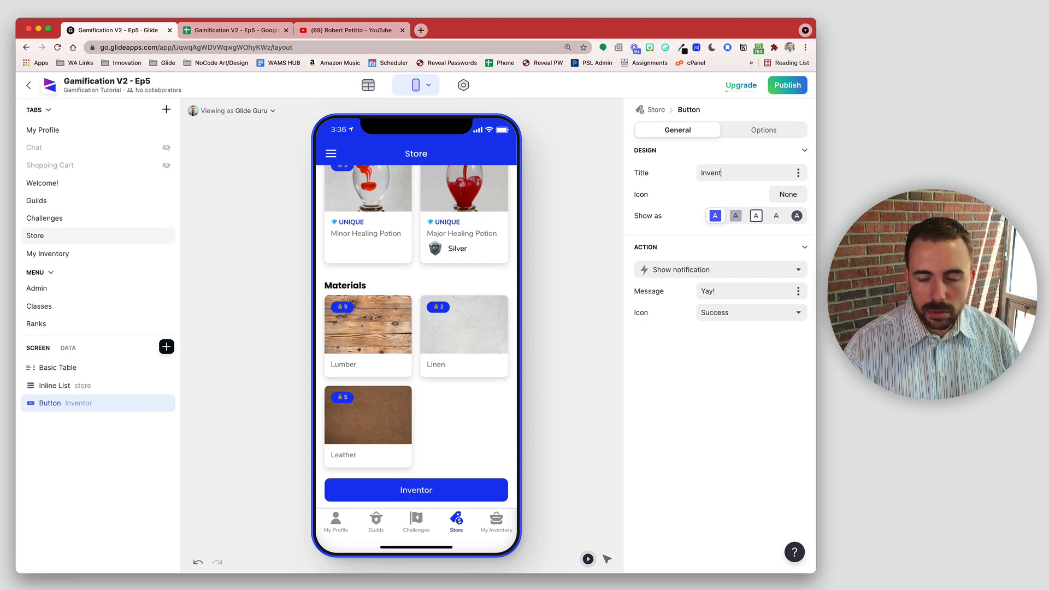
pyautogui.write('ory')
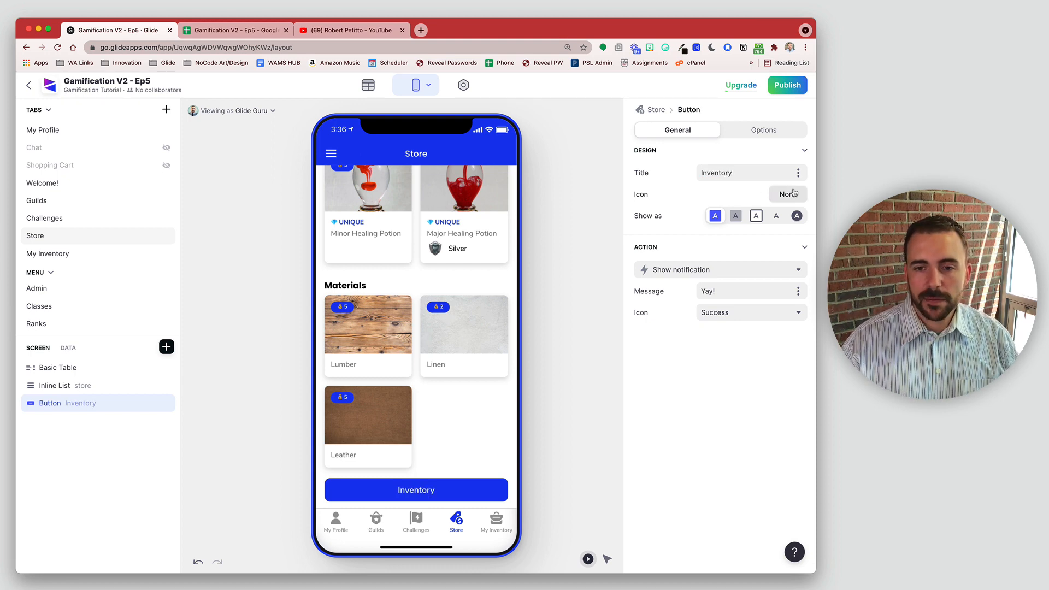
# Search the icons for "bag" and give the Store screen's Inventory button the handbag icon found under Images Photography.
pyautogui.click(788, 194)
pyautogui.write('bag')
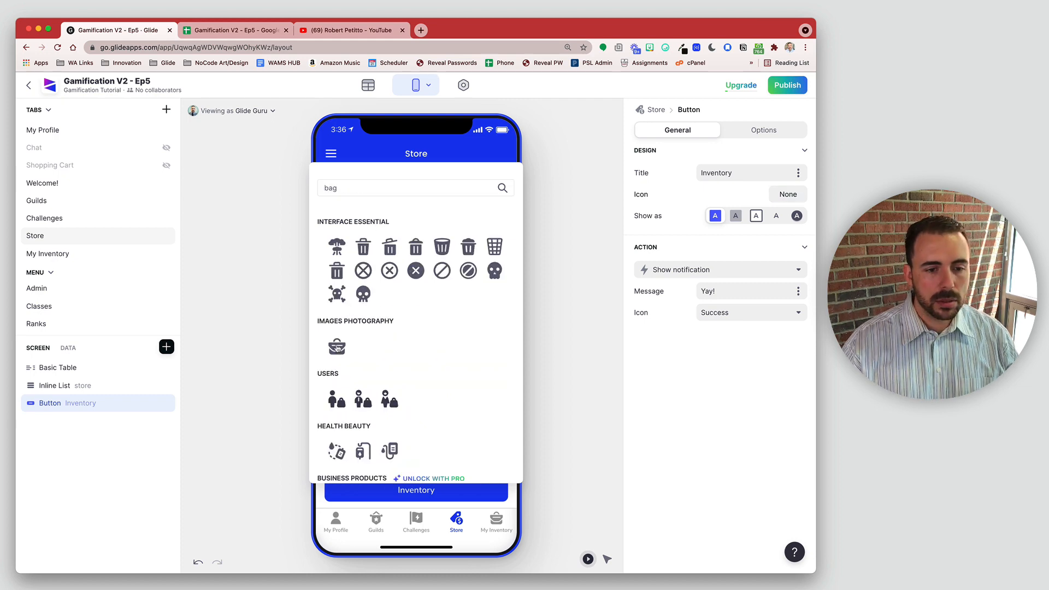
pyautogui.click(337, 347)
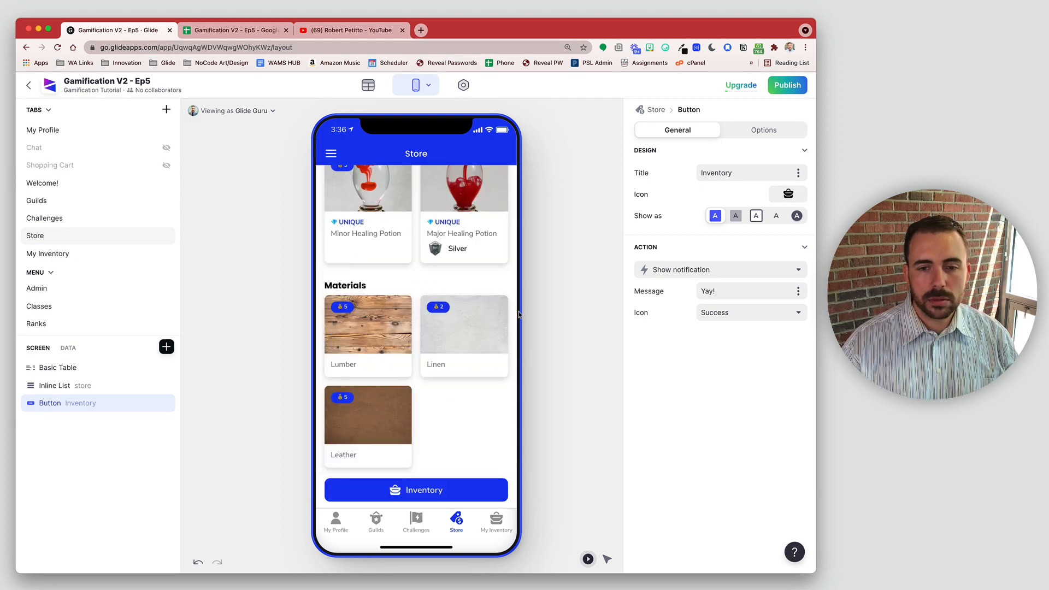
# Set the Inventory button's action to Navigate to tab with My Inventory as the target, and show it as a floating button.
pyautogui.click(694, 268)
pyautogui.click(679, 470)
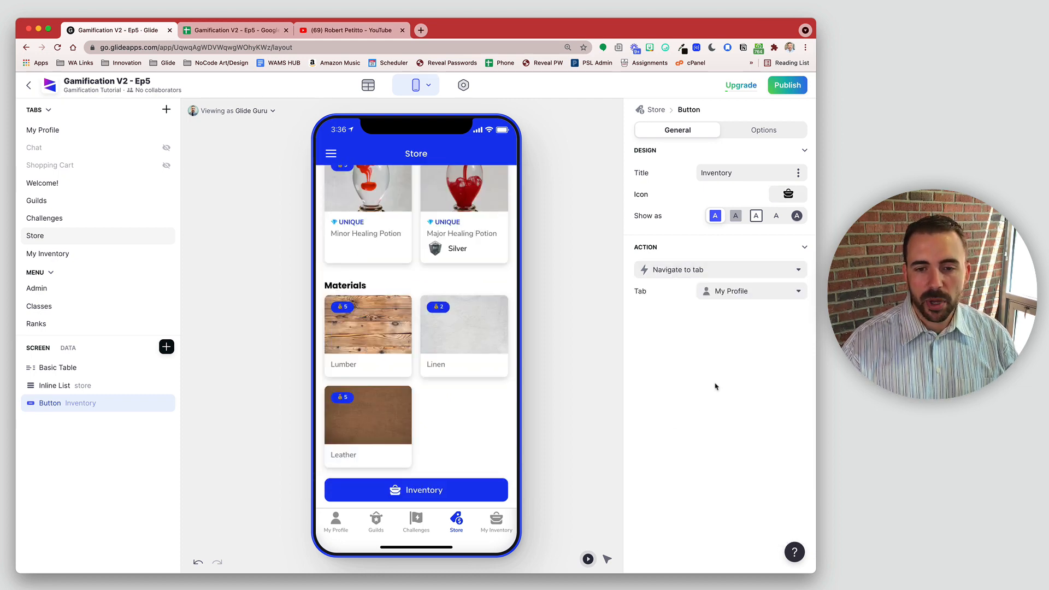
pyautogui.click(737, 291)
pyautogui.click(749, 451)
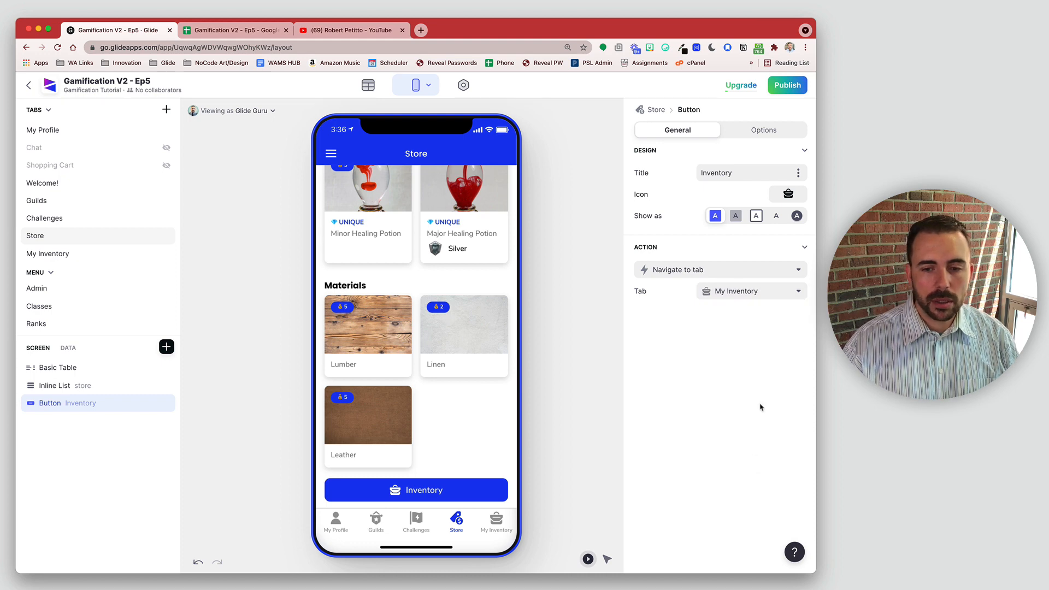
pyautogui.click(797, 215)
# Test the floating buttons by switching back and forth between the Store and My Inventory screens.
pyautogui.click(493, 486)
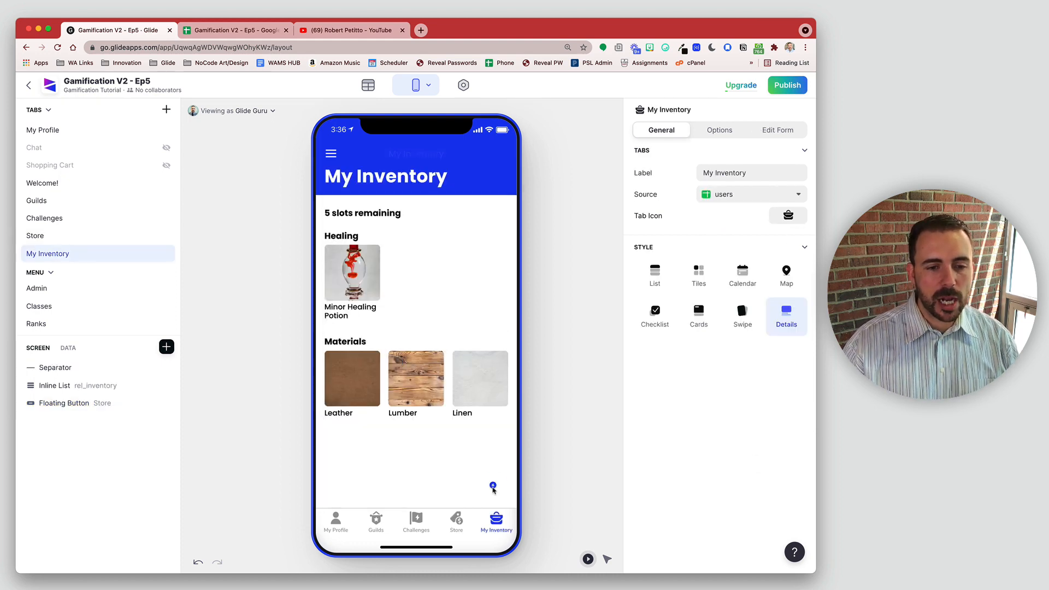
pyautogui.click(493, 485)
pyautogui.click(492, 496)
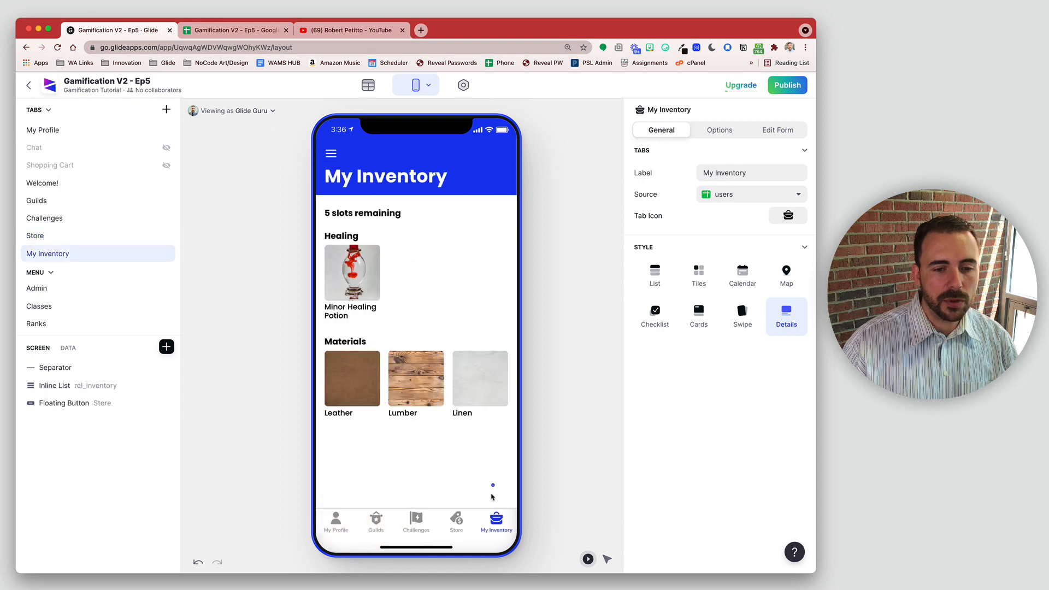
pyautogui.click(492, 495)
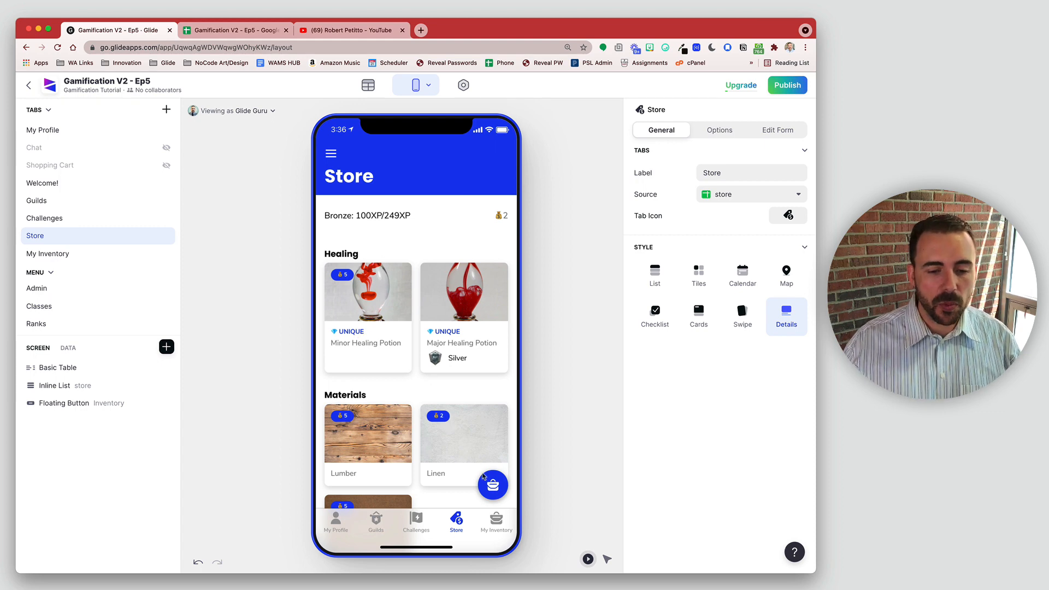
pyautogui.click(492, 487)
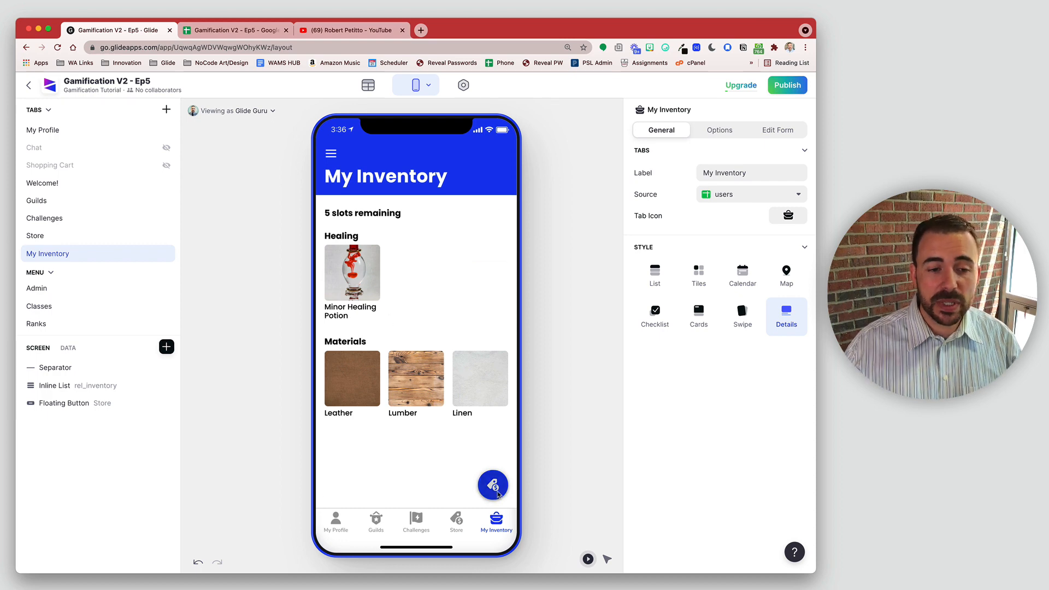
pyautogui.click(496, 491)
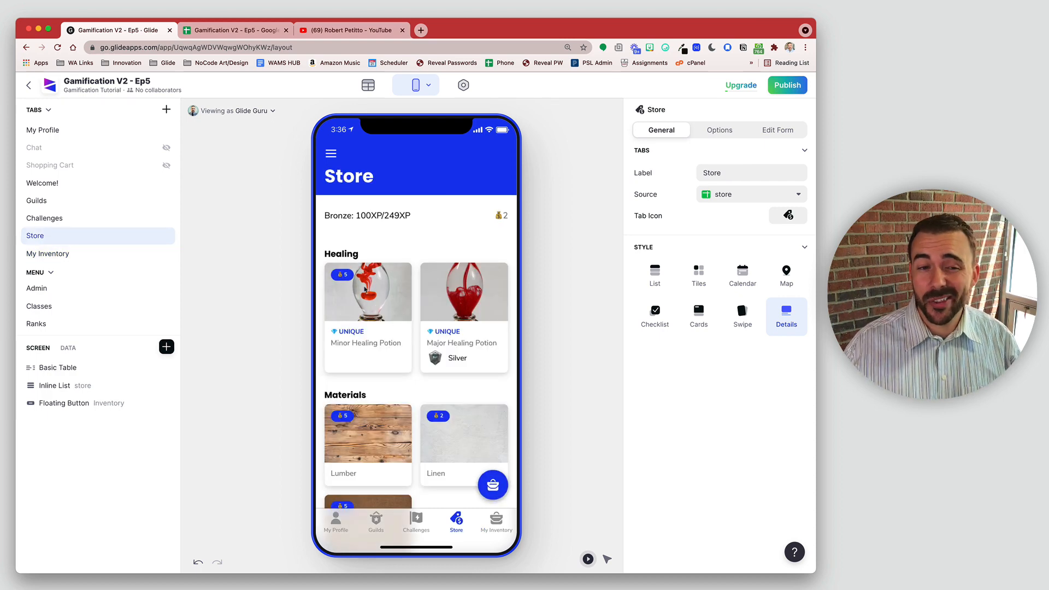
# Add an If → Then → Else column labelled ownedUniqueItem>ItemID to the inventory data table.
pyautogui.click(368, 84)
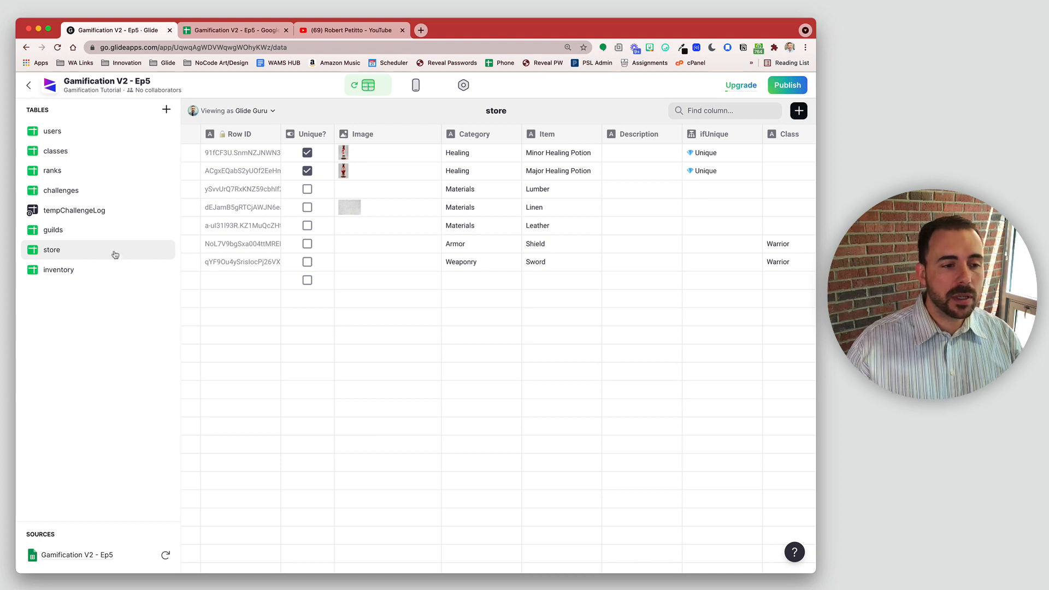
pyautogui.click(64, 273)
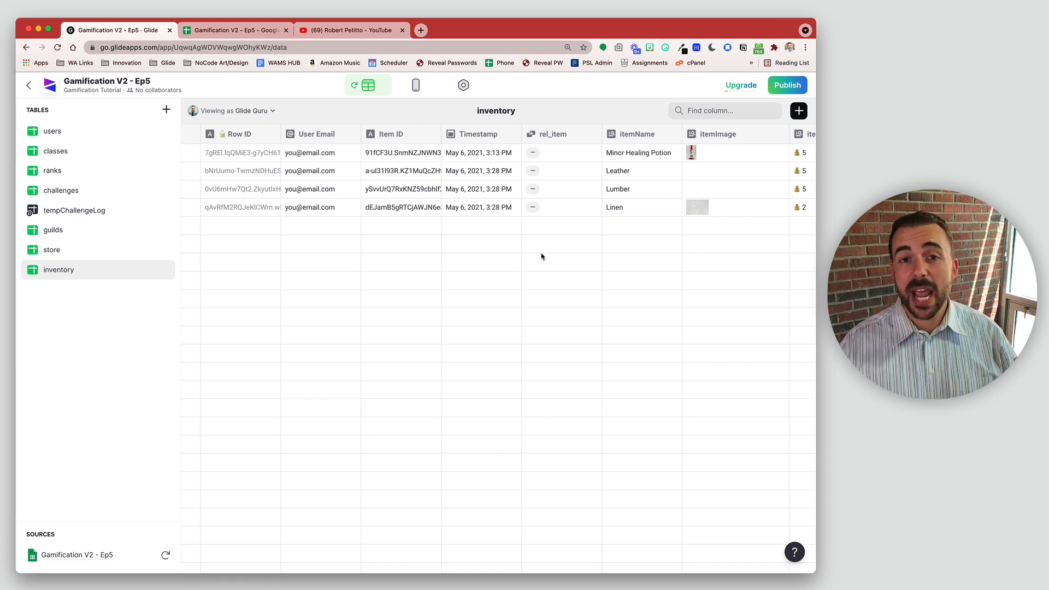
pyautogui.hscroll(10, 540, 257)
pyautogui.click(468, 136)
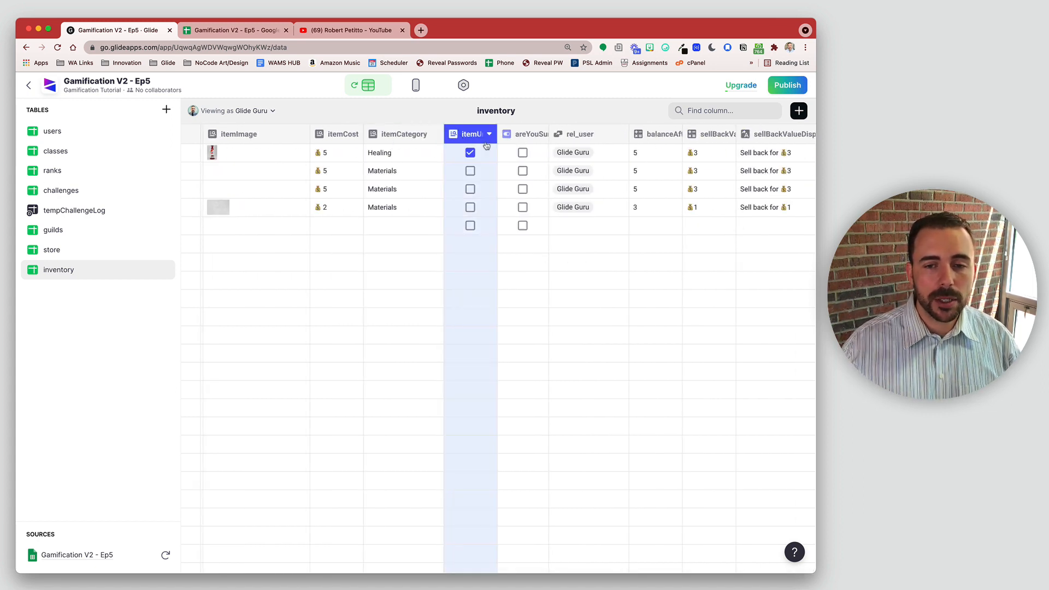
pyautogui.click(799, 110)
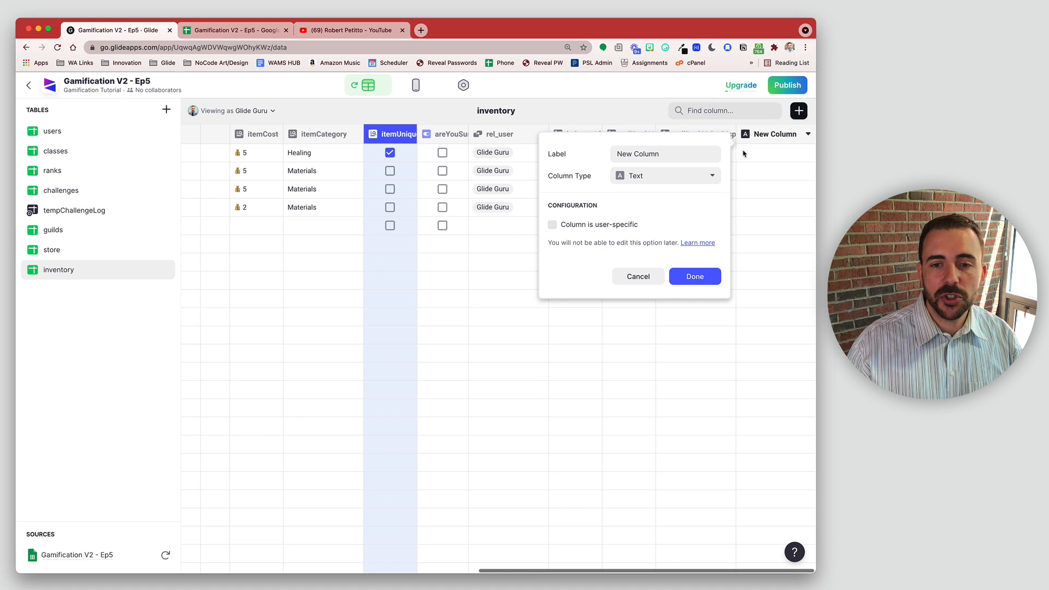
pyautogui.click(679, 177)
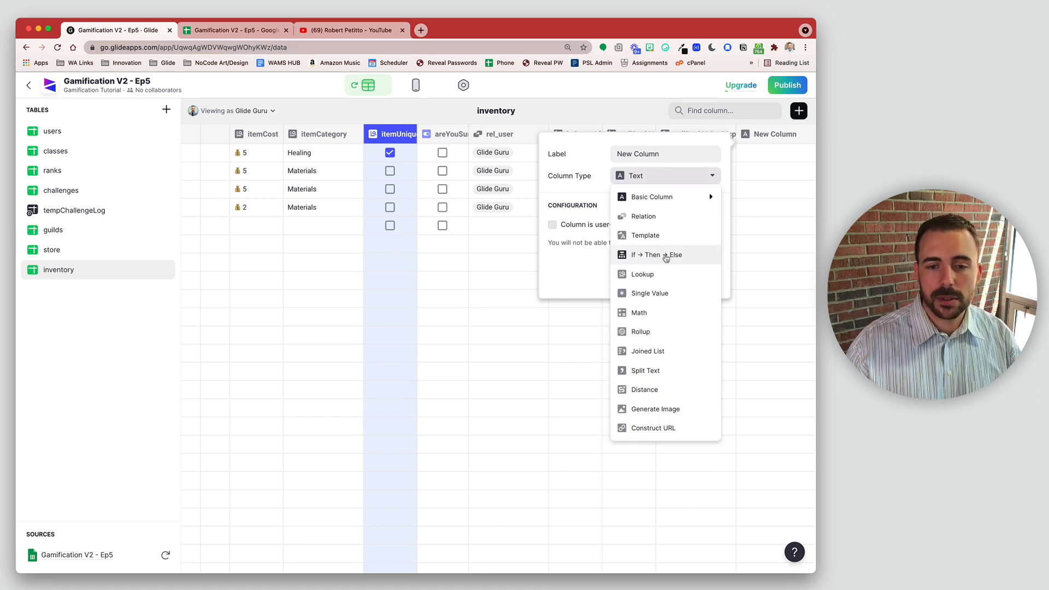
pyautogui.click(662, 254)
pyautogui.moveTo(674, 151); pyautogui.dragTo(610, 154)
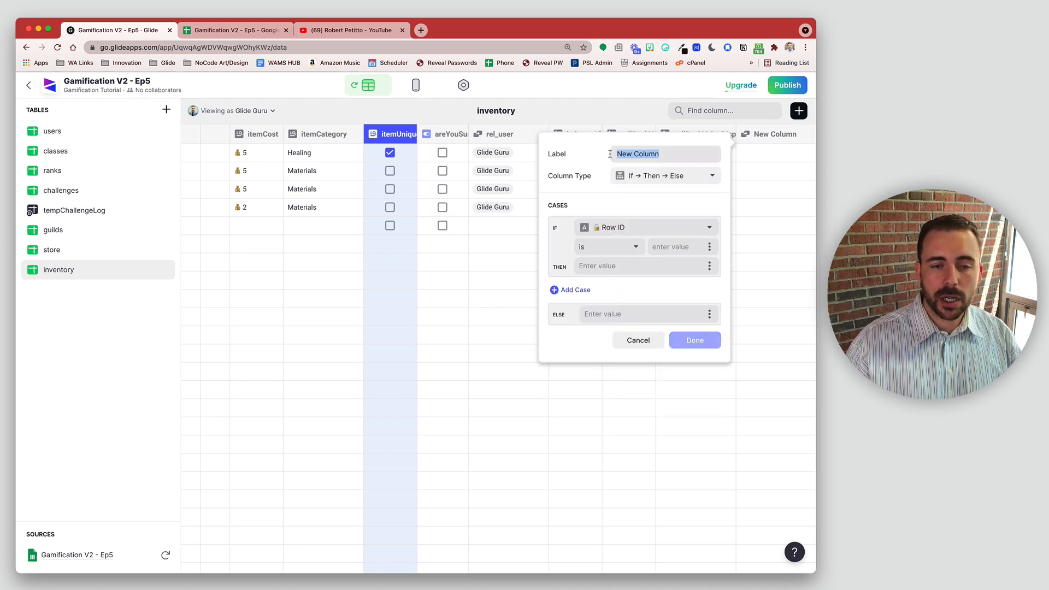
pyautogui.write('o')
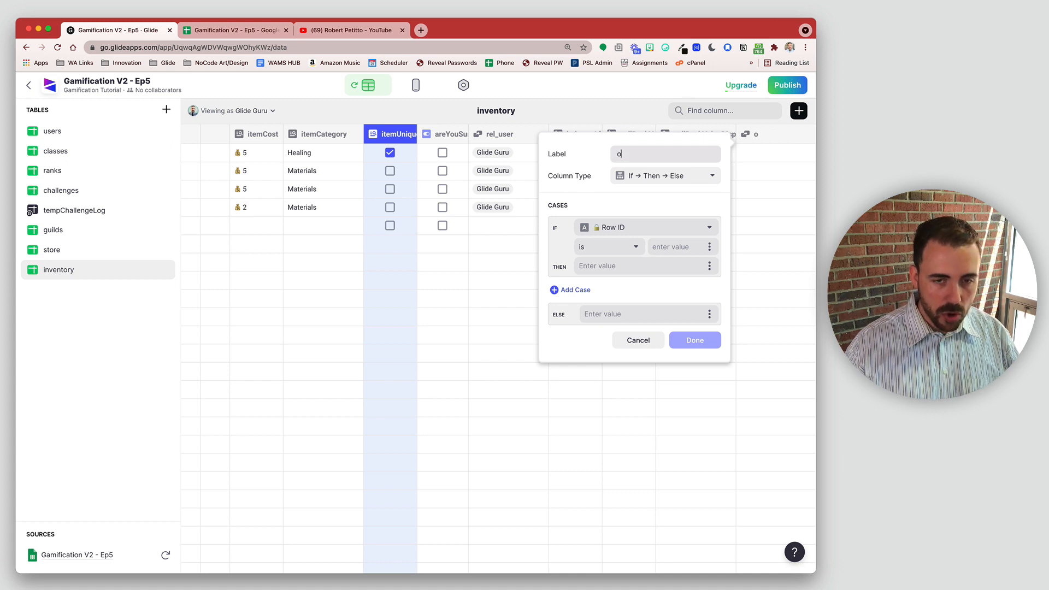
pyautogui.write('wnedU')
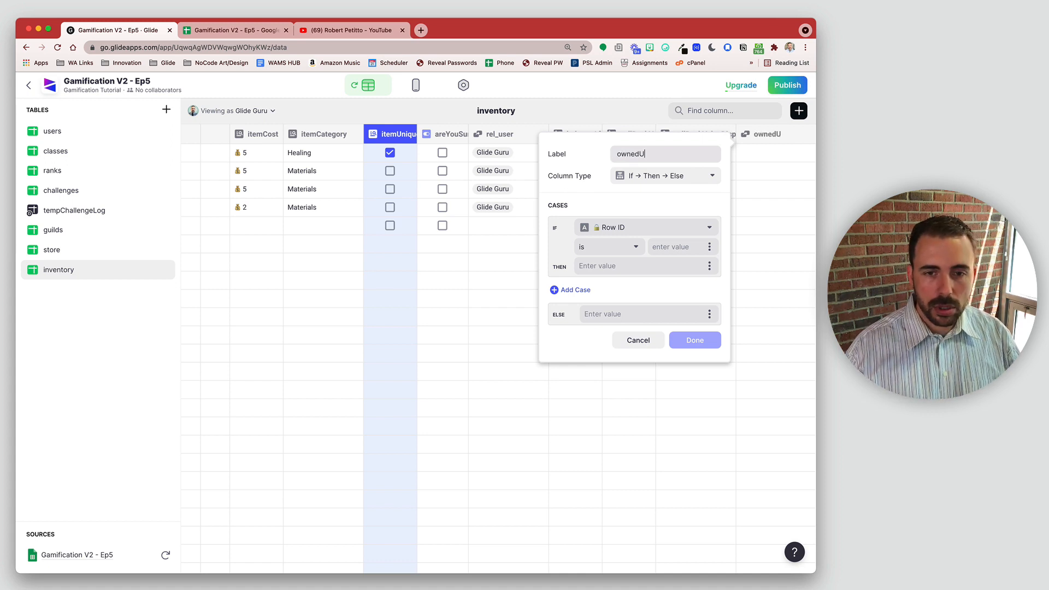
pyautogui.write('nique')
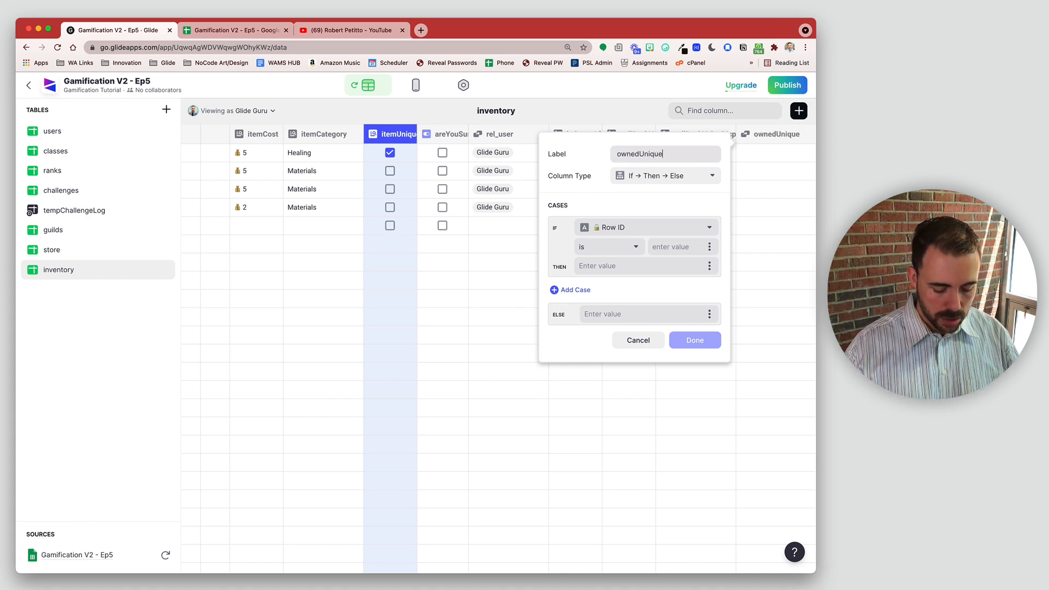
pyautogui.write('Item>ItemID')
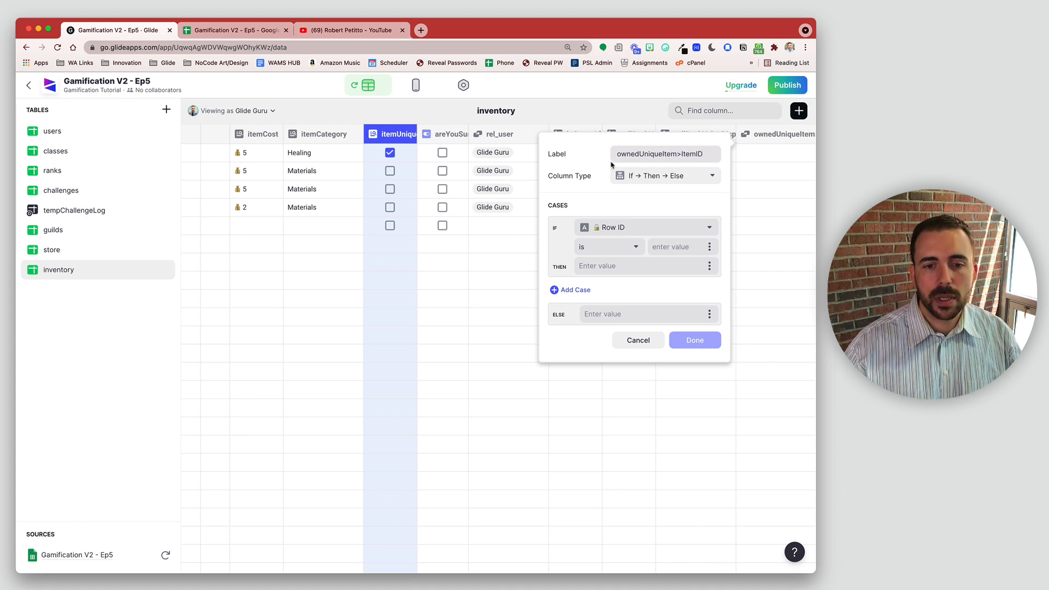
# Set the column's first case to check that User Email isn't signed-in user, leaving its result blank.
pyautogui.click(630, 228)
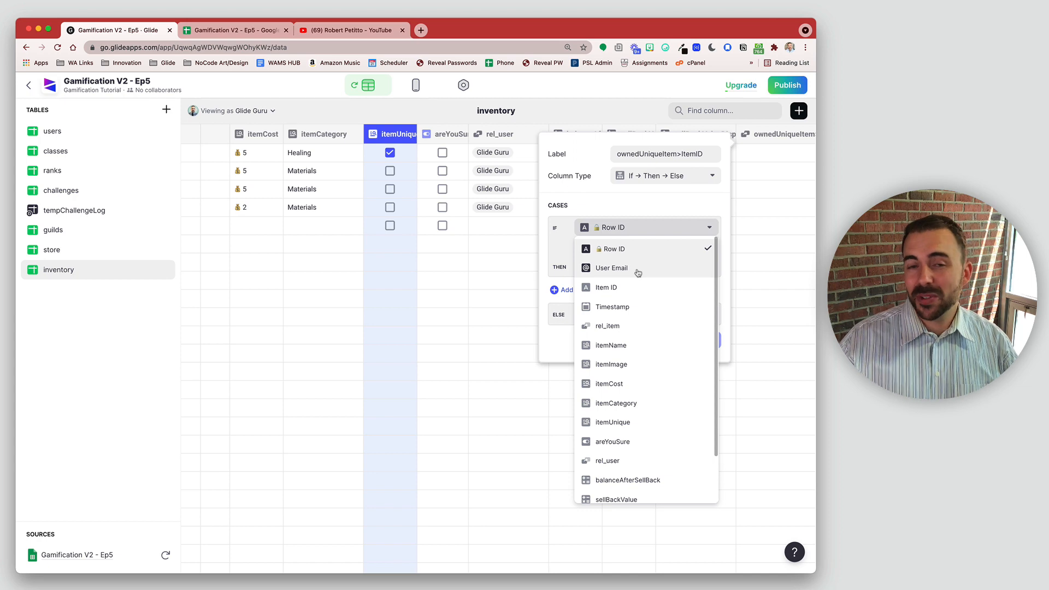
pyautogui.click(613, 273)
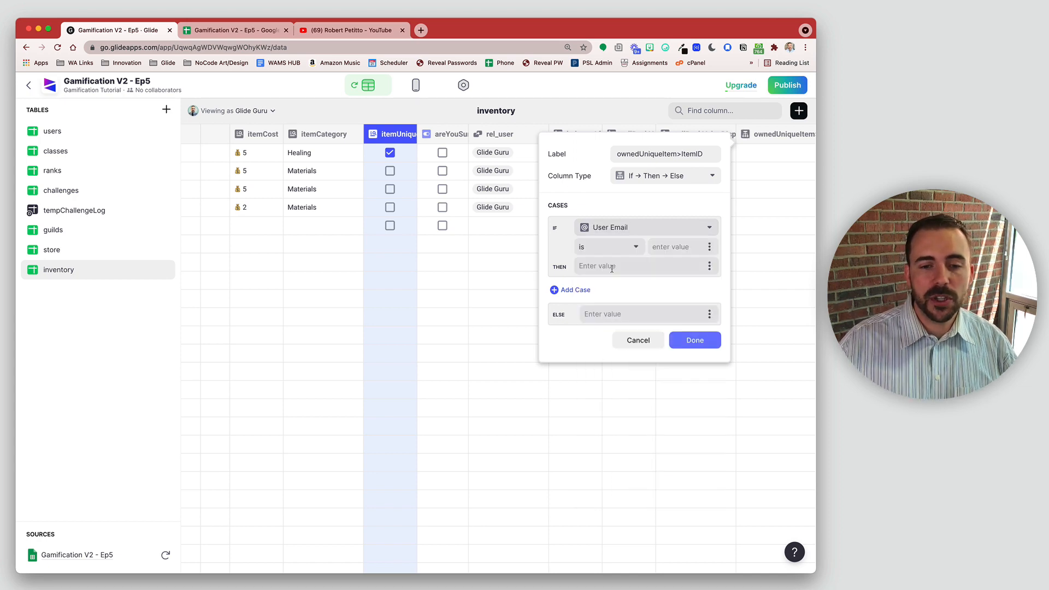
pyautogui.click(599, 247)
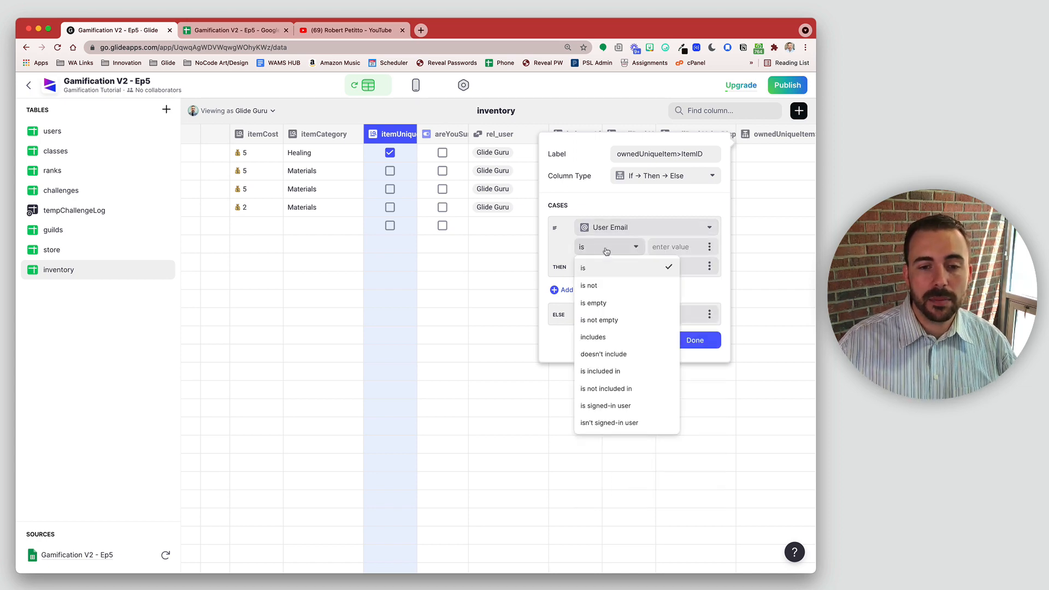
pyautogui.click(617, 426)
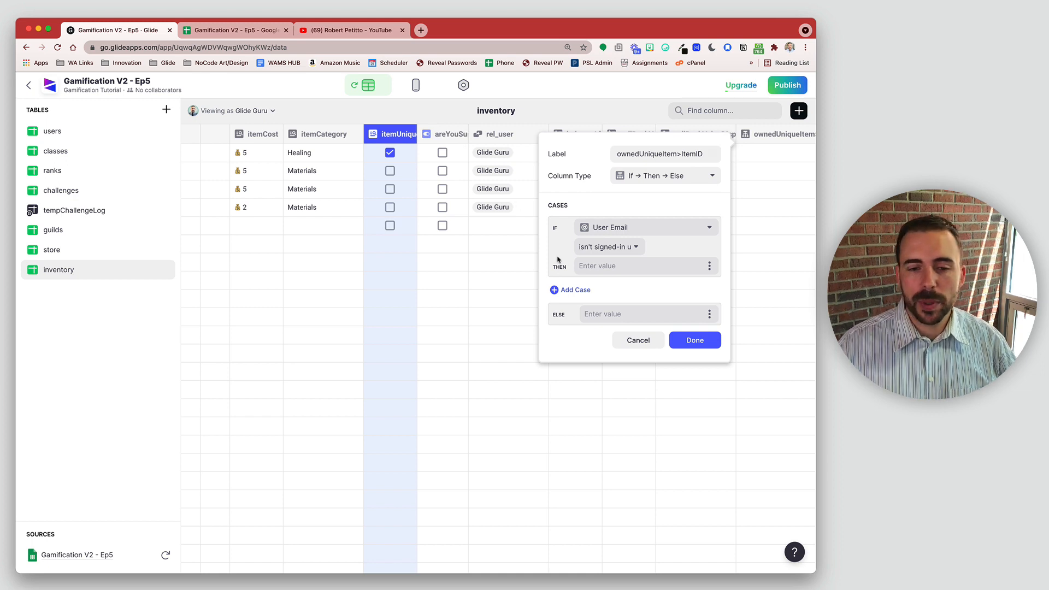
# Add a second case checking that itemUnique is not true, leaving its result blank.
pyautogui.click(571, 290)
pyautogui.click(608, 295)
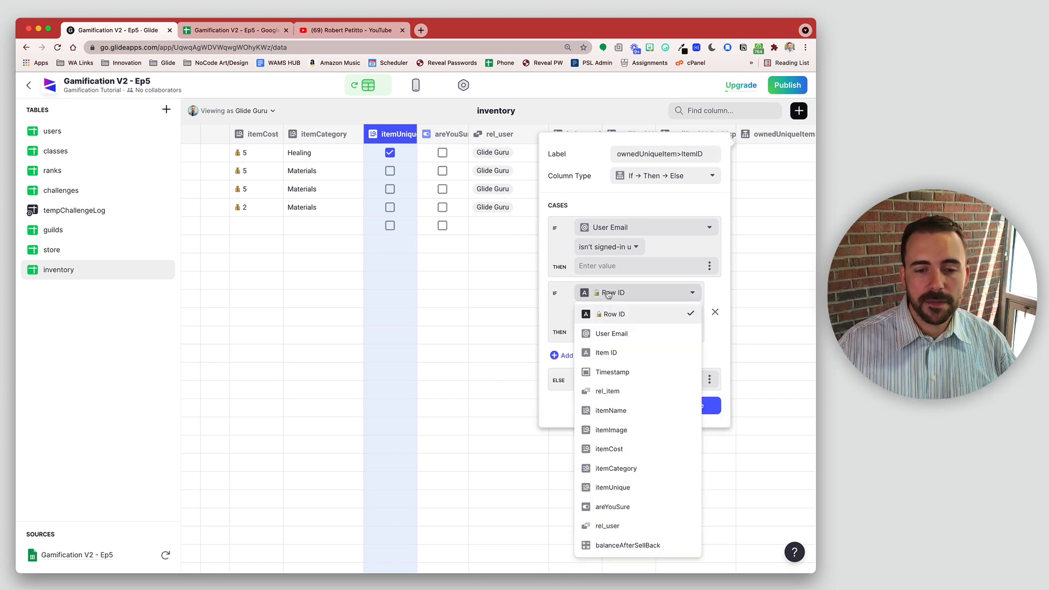
pyautogui.click(606, 492)
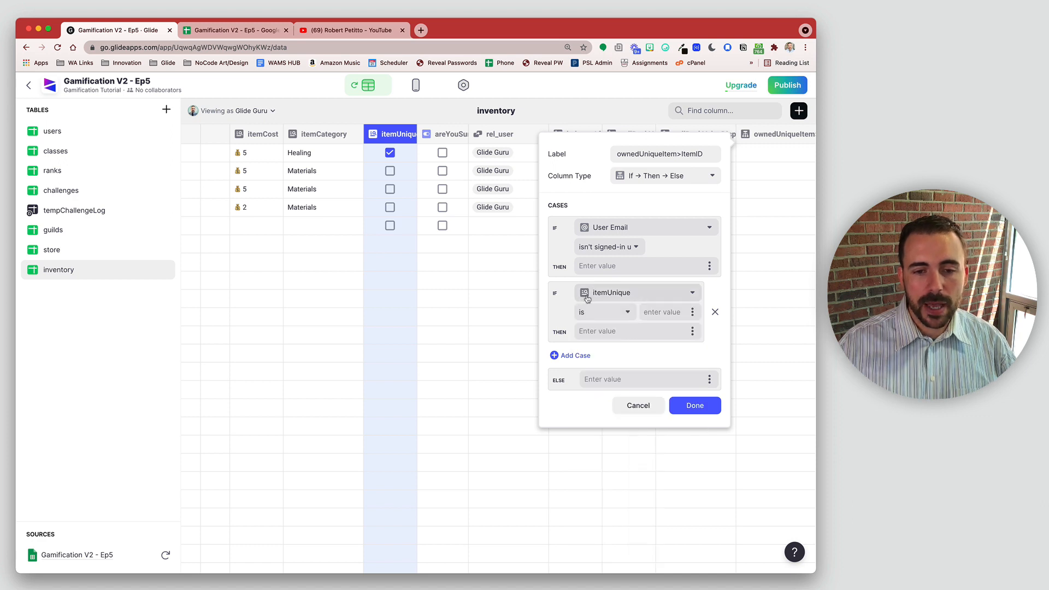
pyautogui.click(616, 312)
pyautogui.click(588, 349)
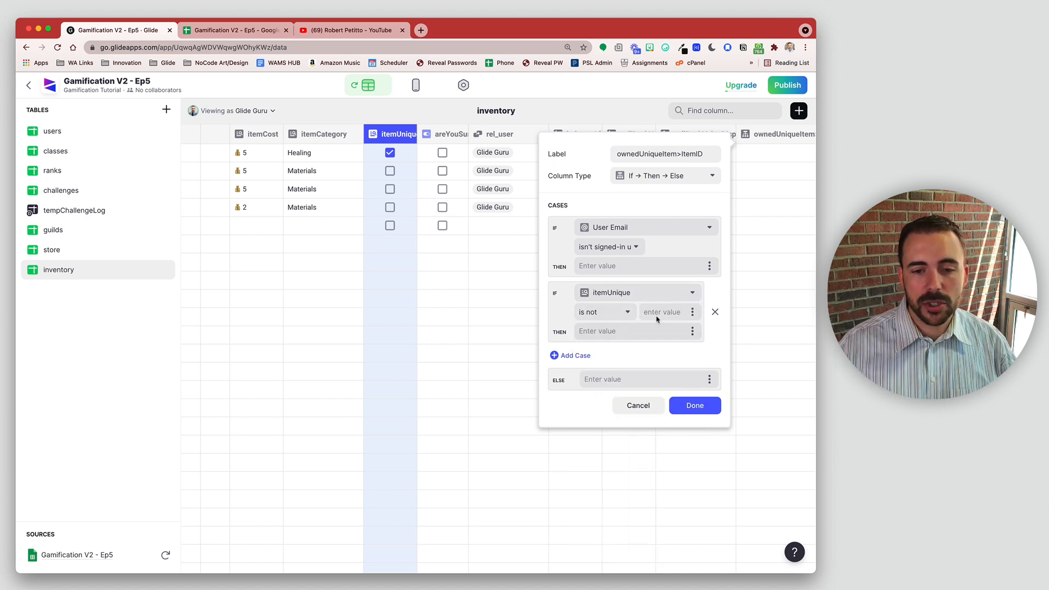
pyautogui.click(657, 319)
pyautogui.write('true')
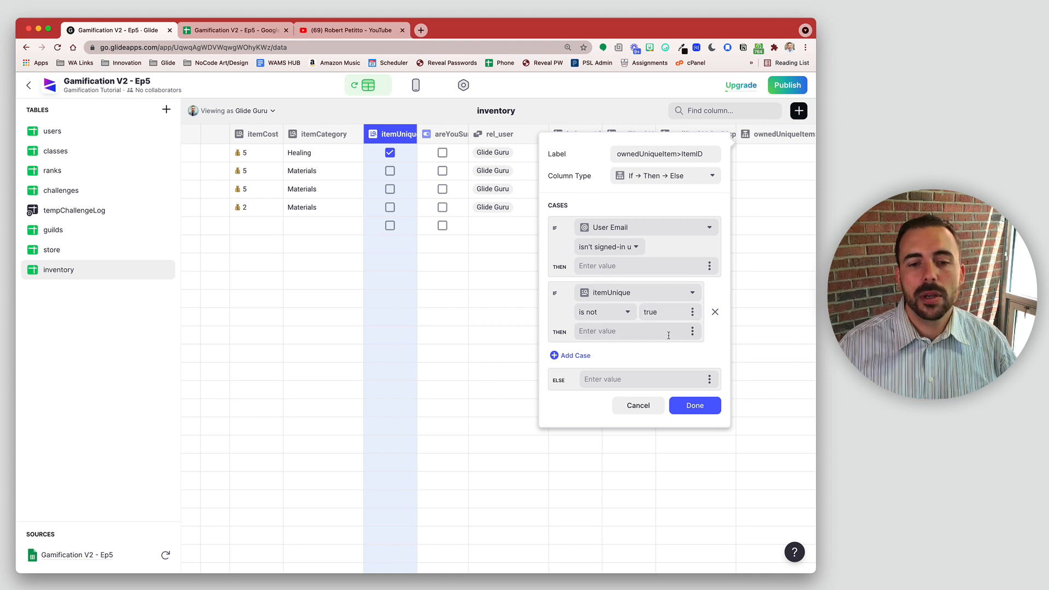
# Set the column's Else value to Item ID and save the new column.
pyautogui.click(709, 379)
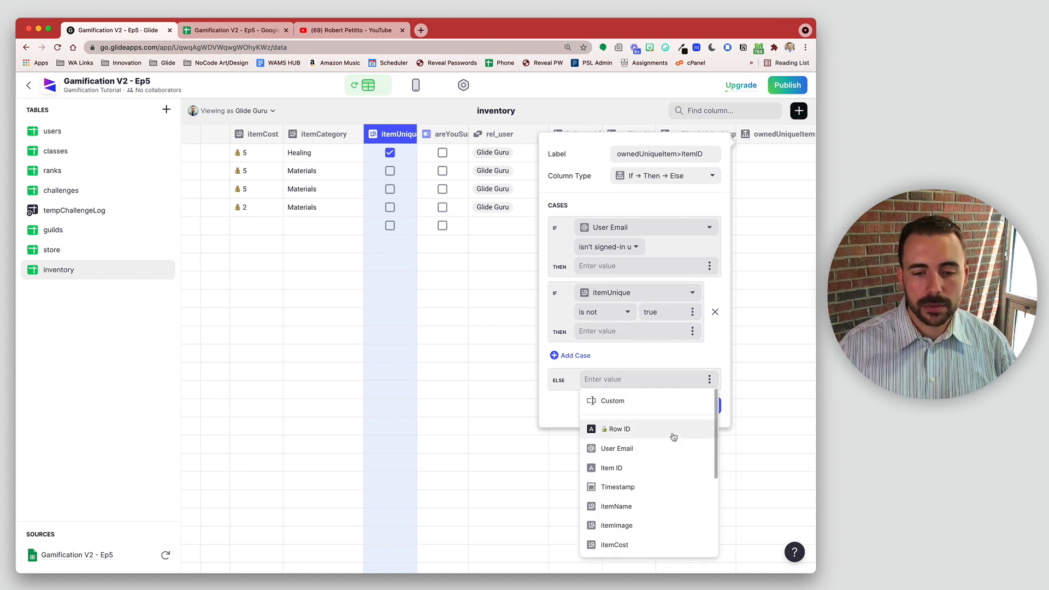
pyautogui.click(653, 467)
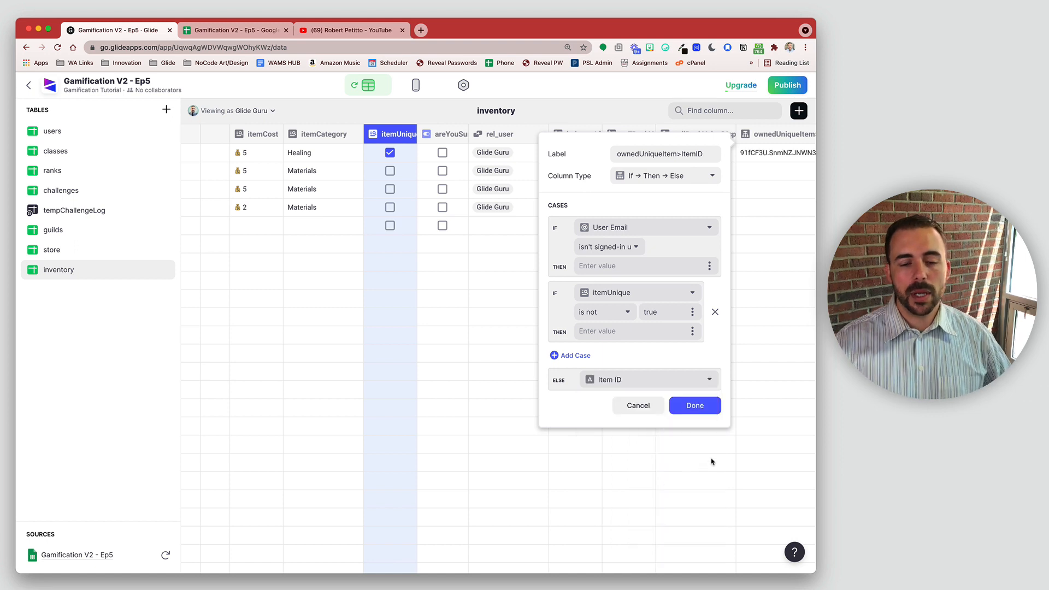
pyautogui.click(695, 405)
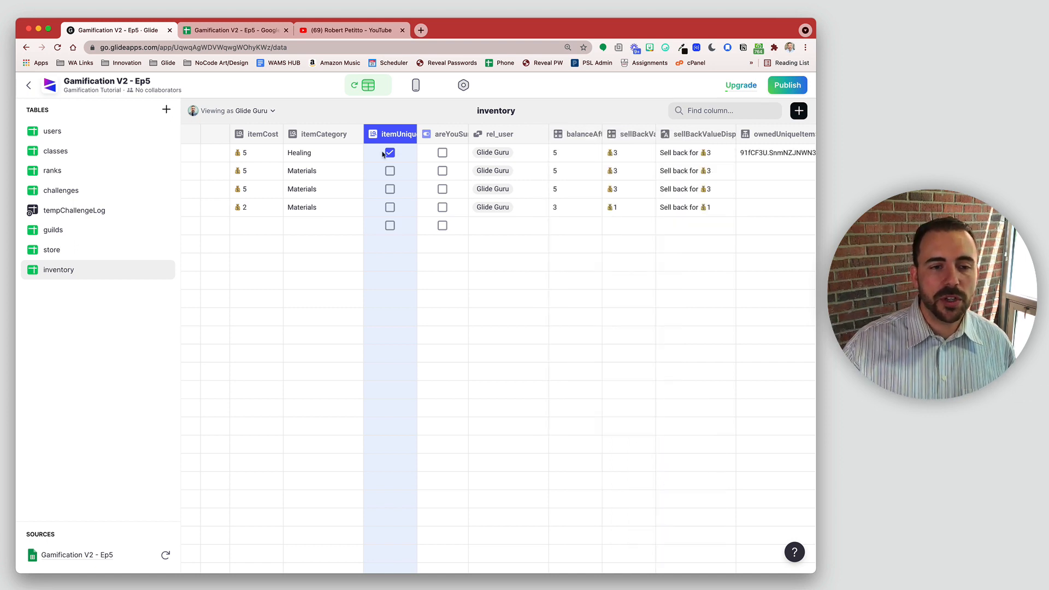
# Check the new column's values while viewing as Player 1, and return the view to the original user.
pyautogui.click(769, 155)
pyautogui.click(260, 111)
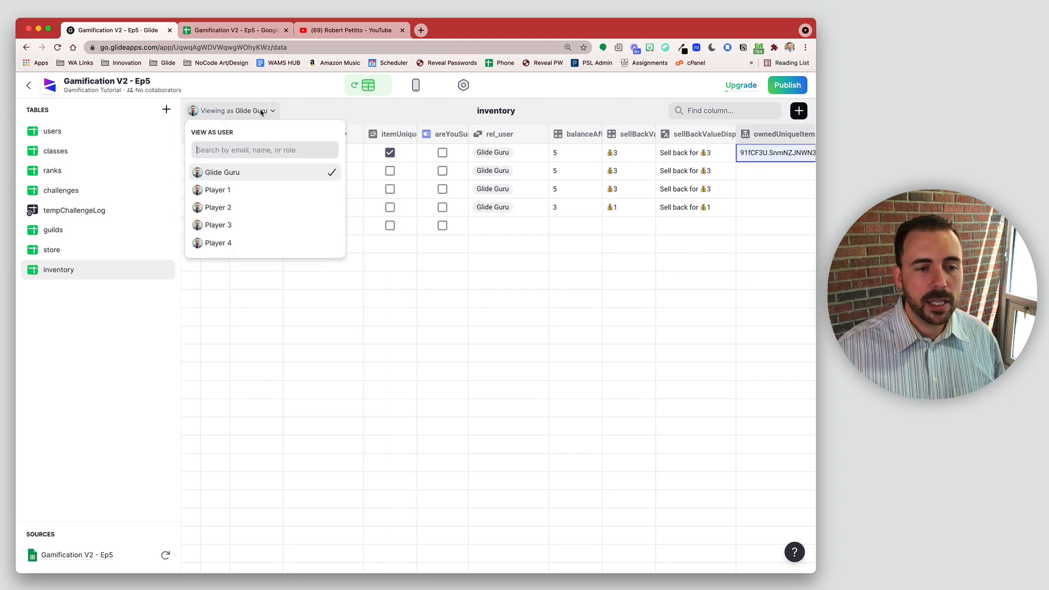
pyautogui.click(243, 191)
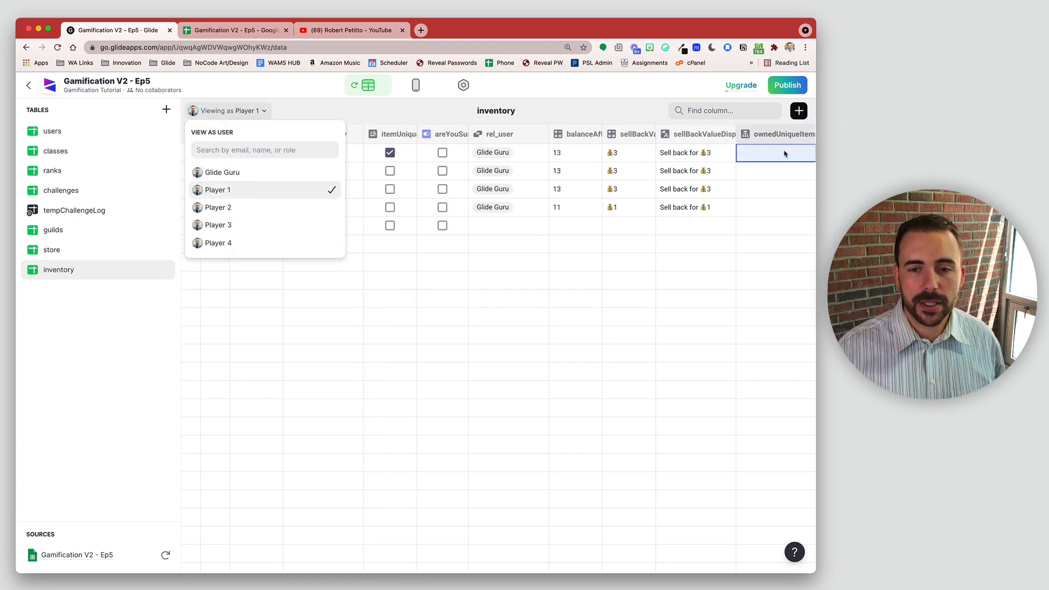
pyautogui.click(272, 174)
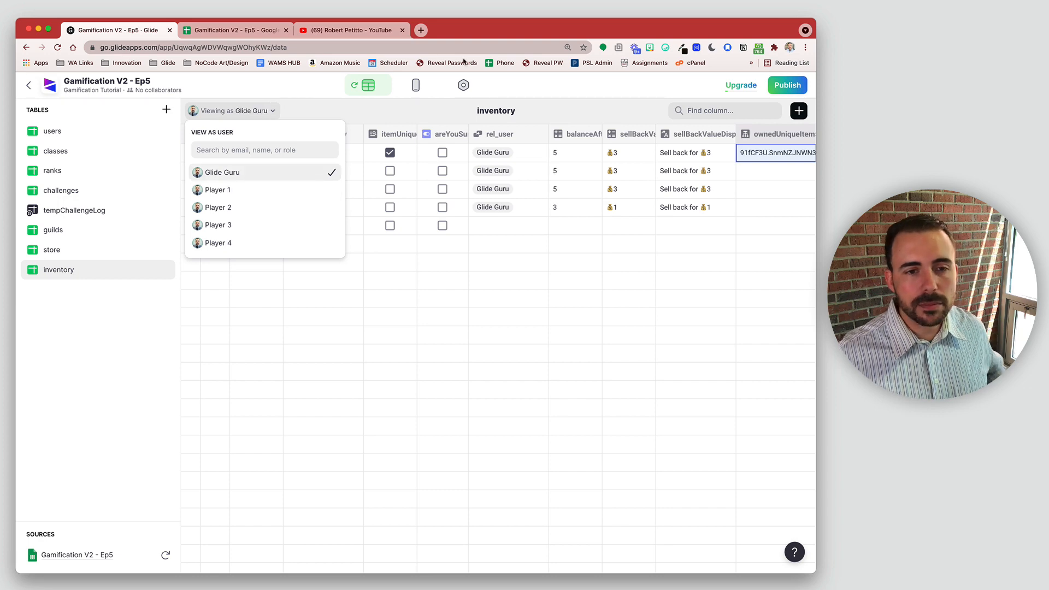
# Add a Relation column named rel_userOwnedUniqueItem to the store table.
pyautogui.click(53, 250)
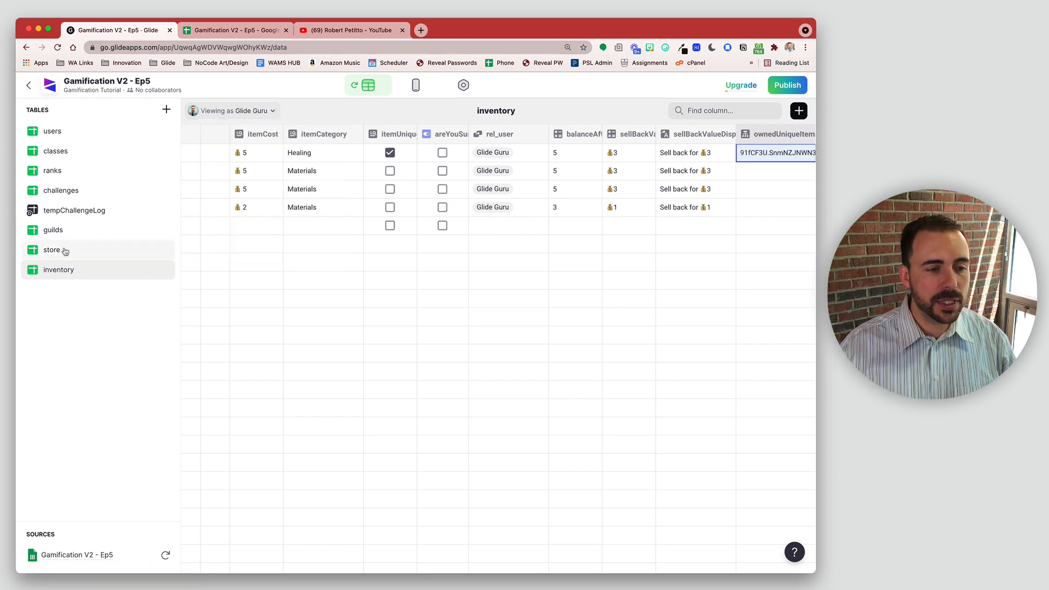
pyautogui.hscroll(5, 502, 192)
pyautogui.click(798, 110)
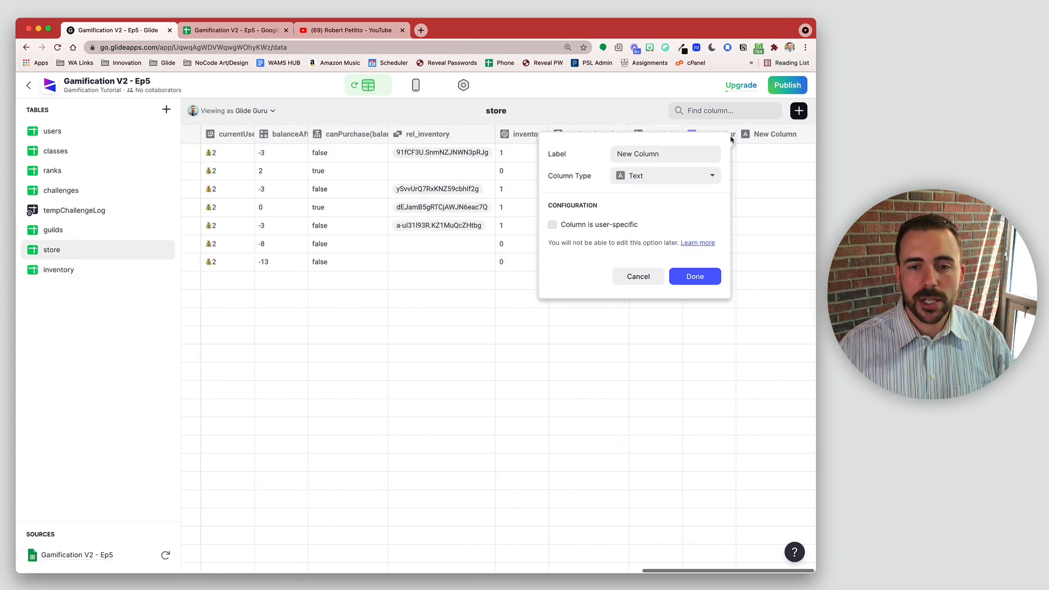
pyautogui.write('rel')
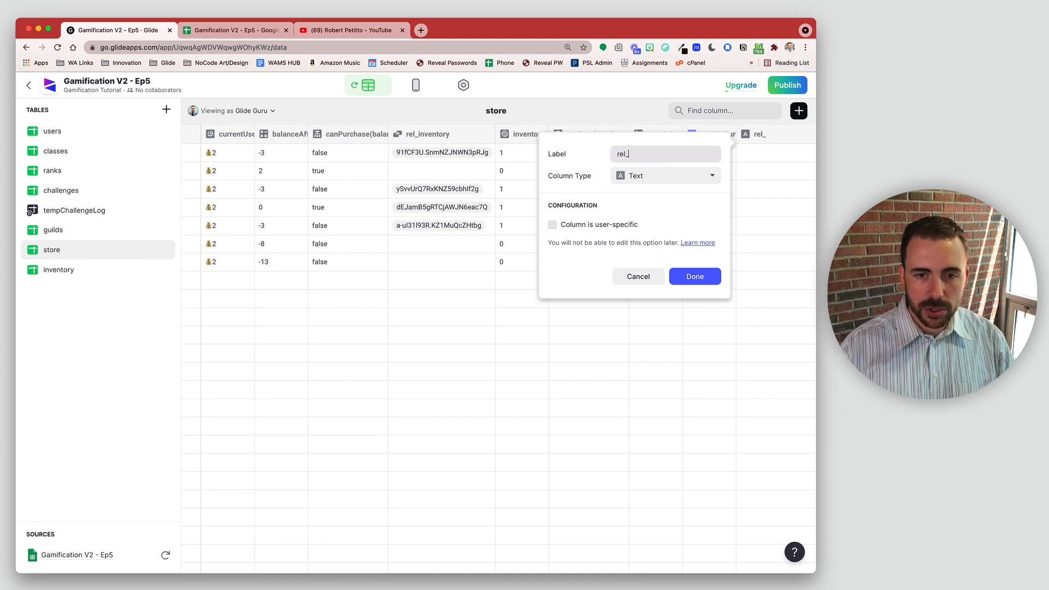
pyautogui.write('_u')
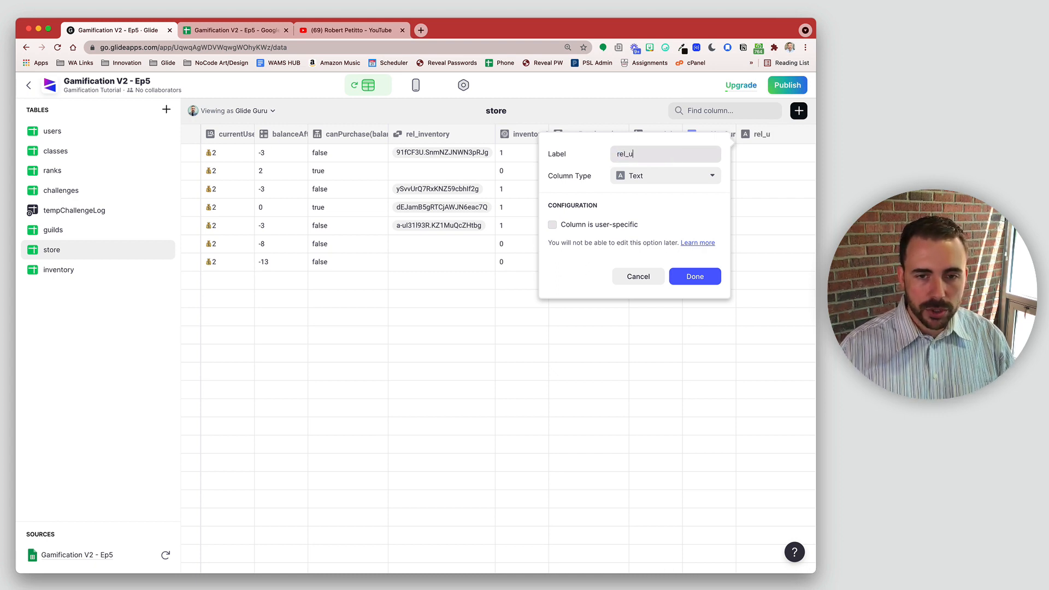
pyautogui.write('serOwned')
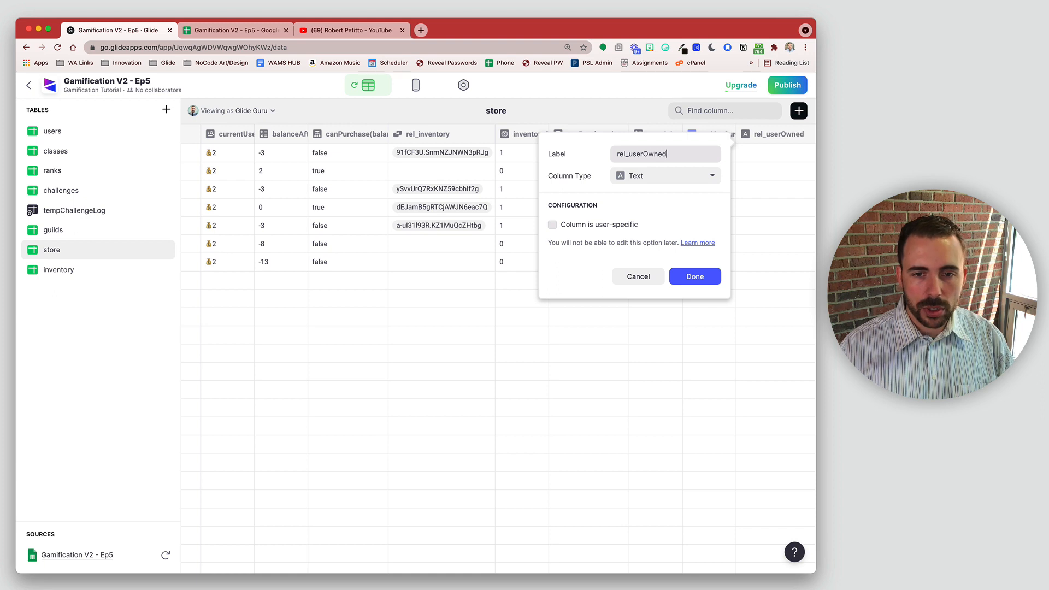
pyautogui.write('UniqueIte')
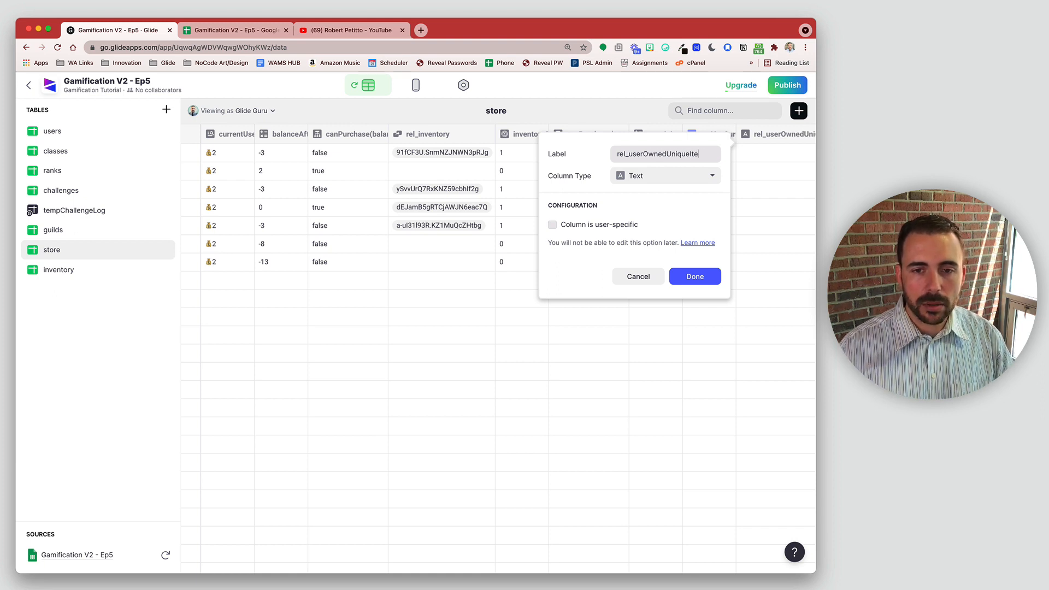
pyautogui.write('m')
pyautogui.click(622, 175)
pyautogui.click(644, 214)
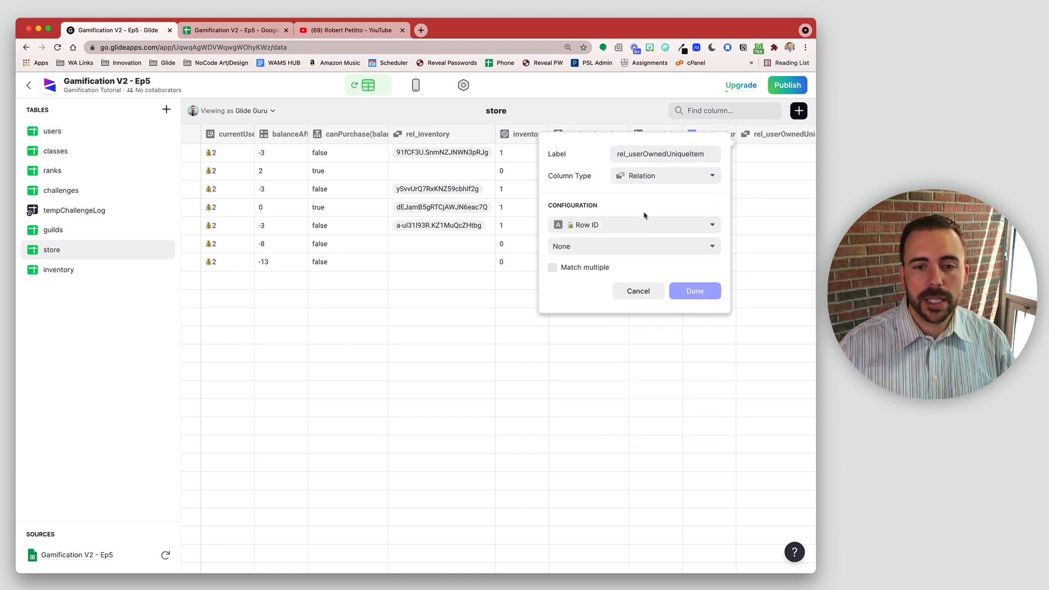
# Match the relation's Row ID to ownedUniqueItem>ItemID in the inventory table and save the column.
pyautogui.click(635, 224)
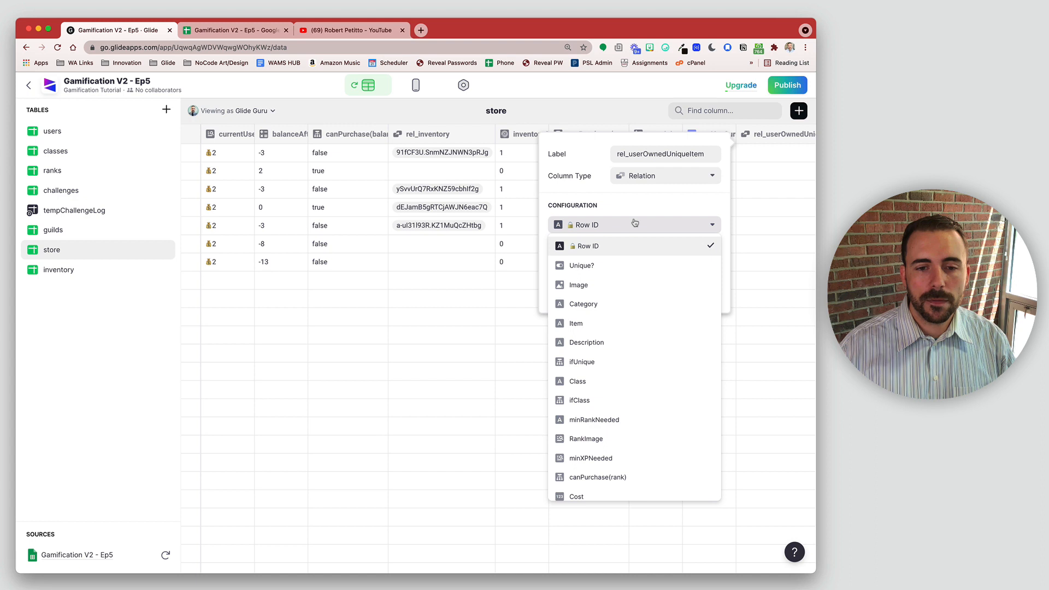
pyautogui.click(581, 247)
pyautogui.click(578, 250)
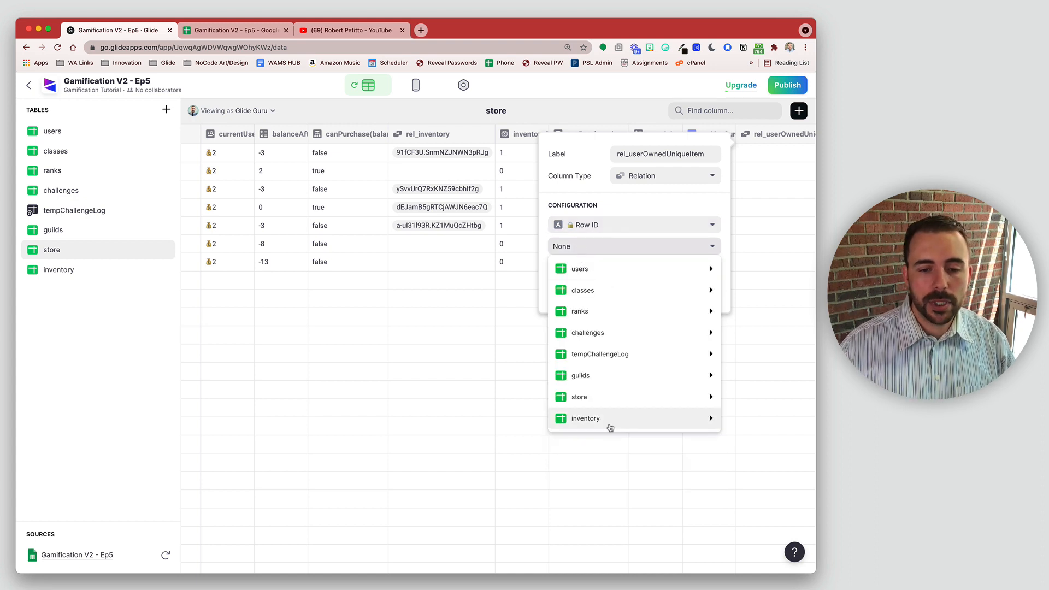
pyautogui.moveTo(610, 428)
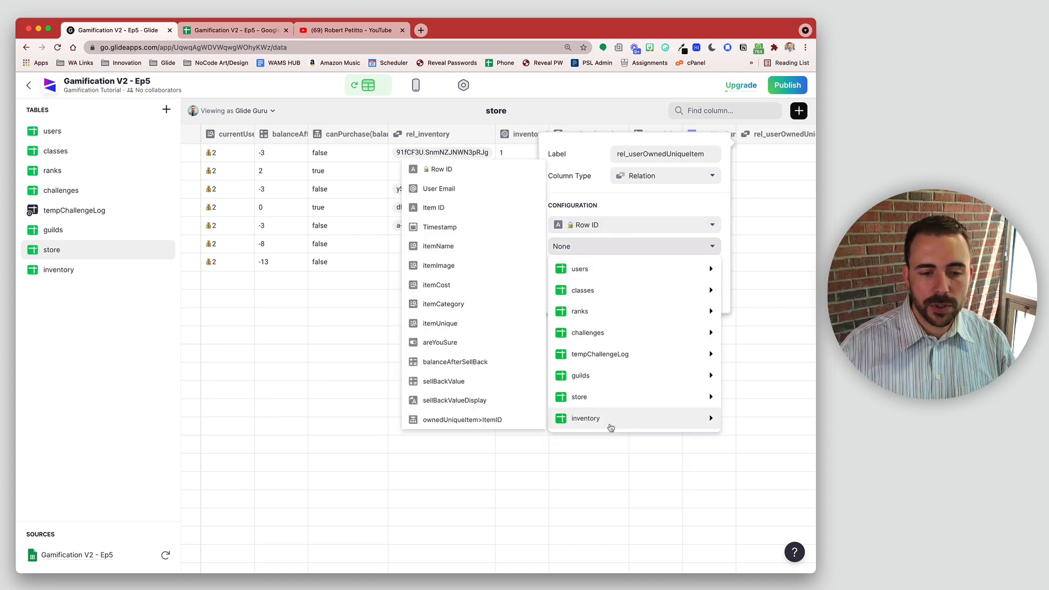
pyautogui.click(483, 421)
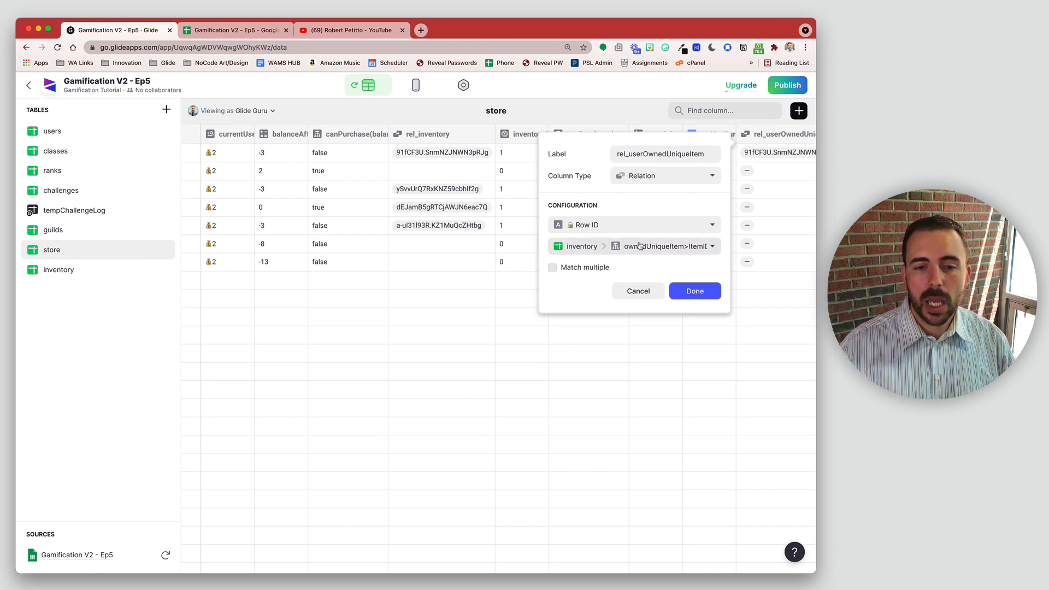
pyautogui.click(695, 292)
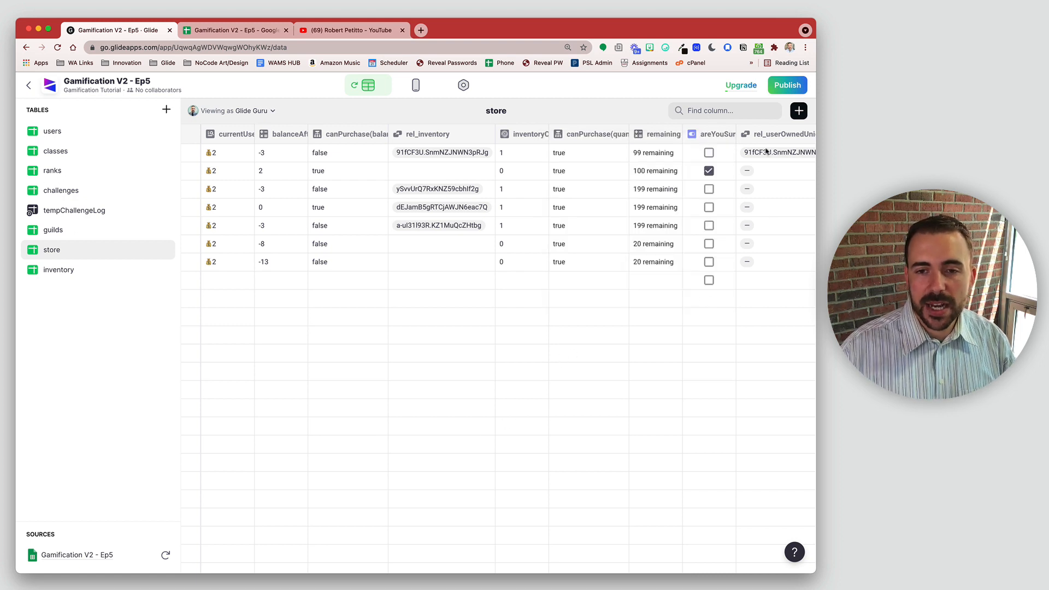
# Open the Purchase action for editing from the button bar on the Minor Healing Potion's details screen in the Store.
pyautogui.click(411, 85)
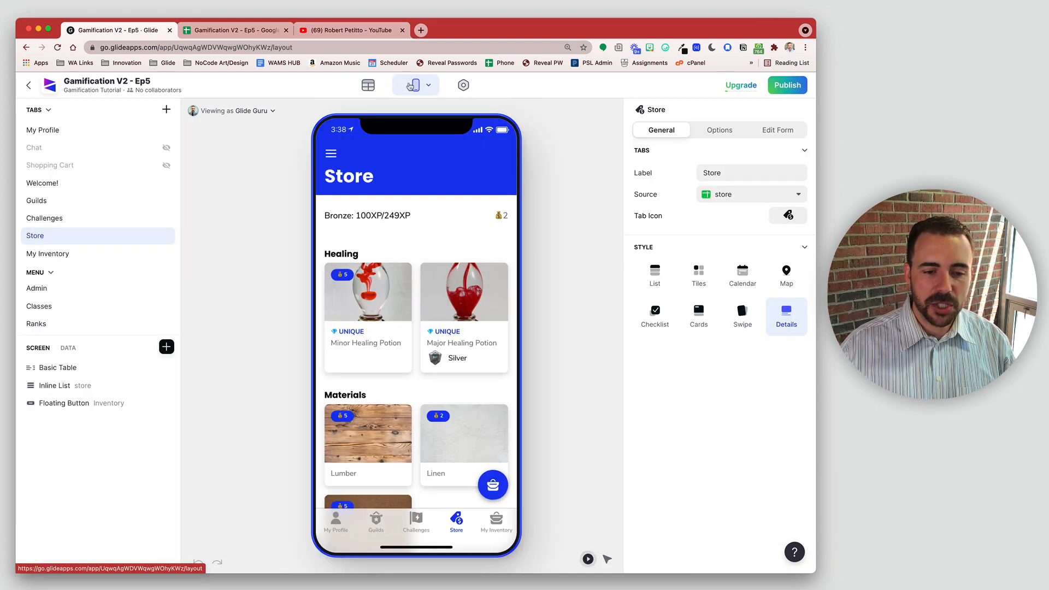
pyautogui.click(383, 298)
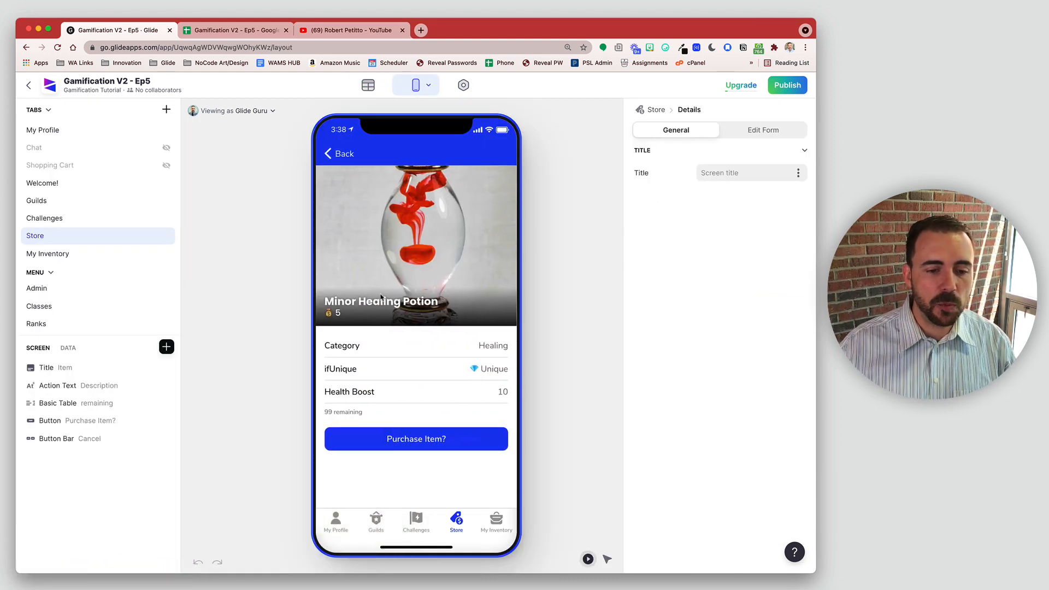
pyautogui.click(442, 447)
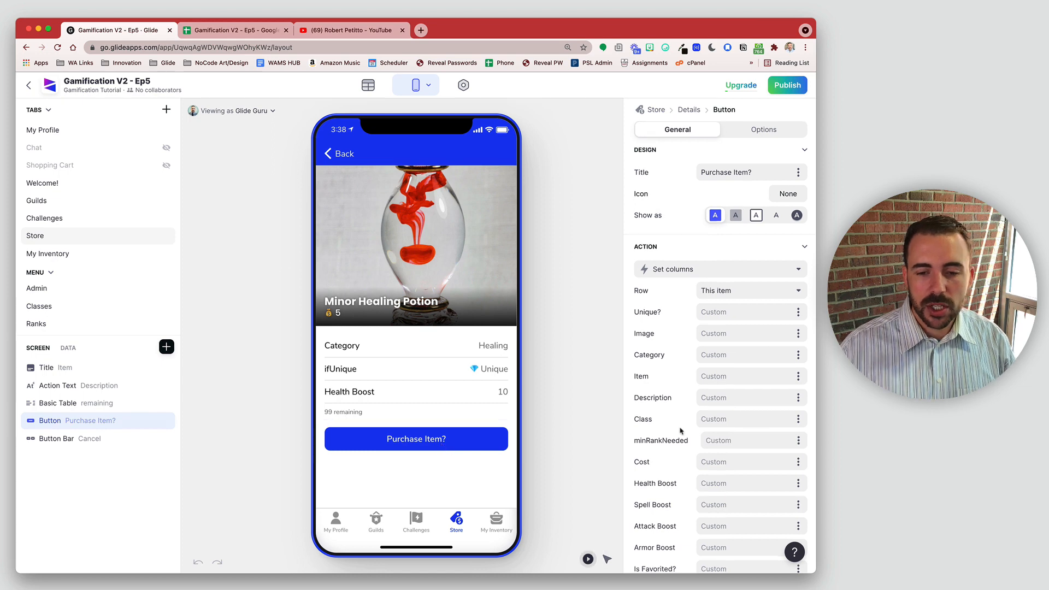
pyautogui.scroll(-4, 678, 427)
pyautogui.scroll(4, 677, 427)
pyautogui.click(436, 444)
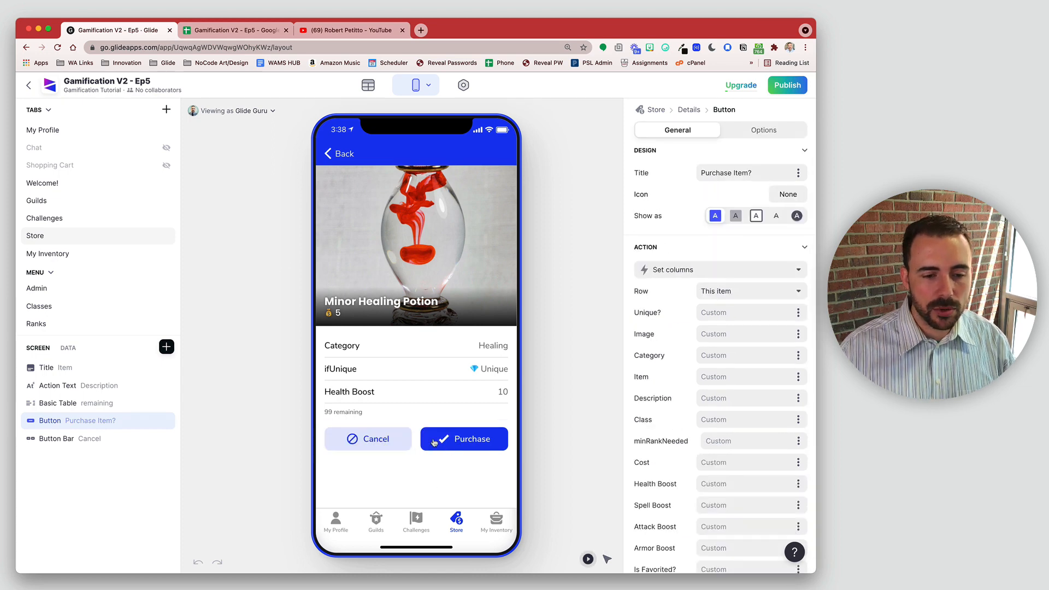
pyautogui.click(467, 440)
pyautogui.scroll(-10, 720, 448)
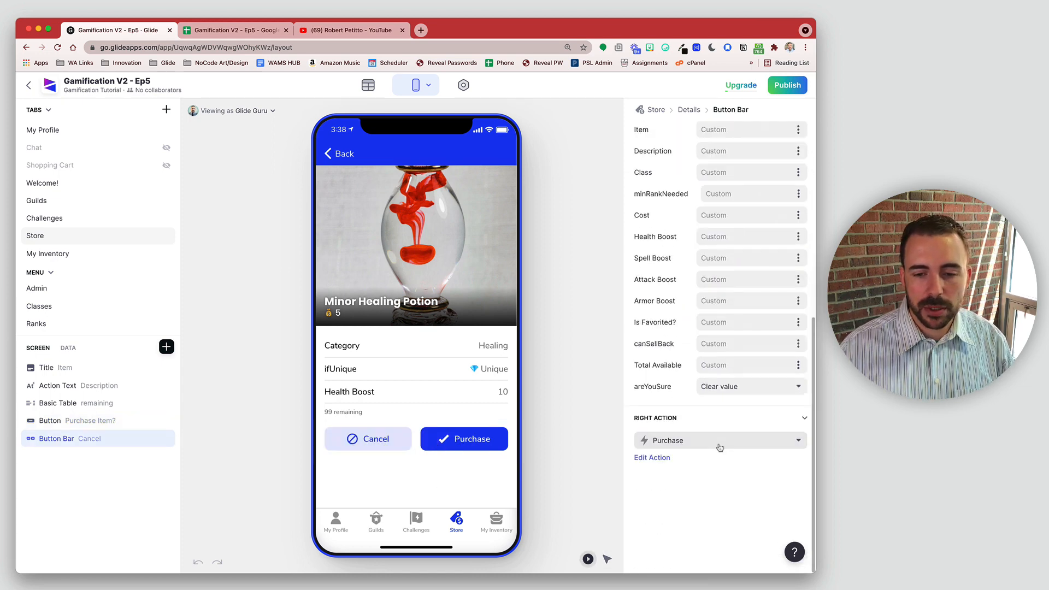
pyautogui.click(651, 457)
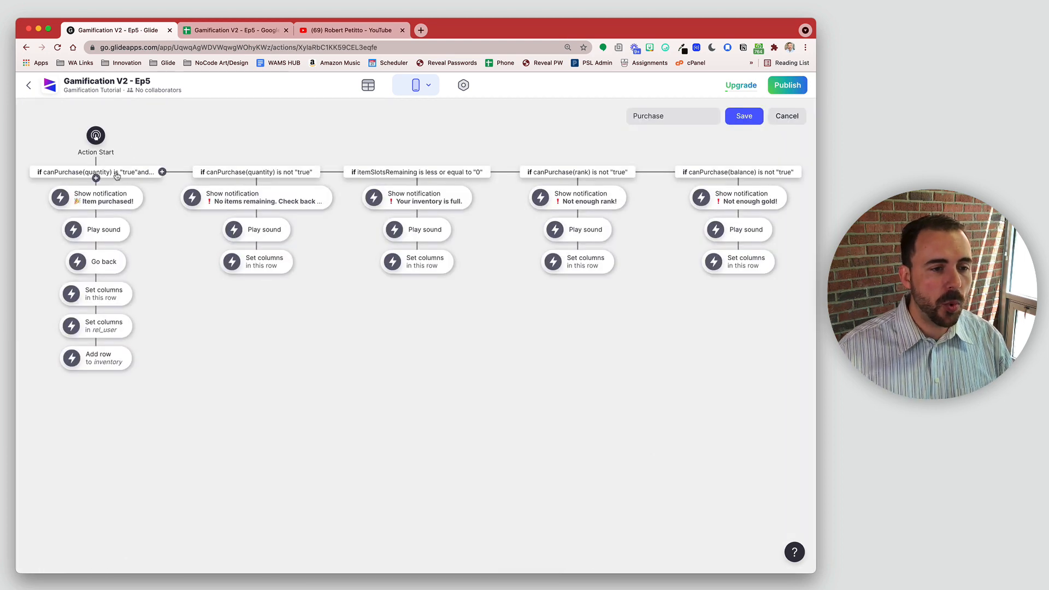
# Add a condition to the action's successful purchase branch requiring that rel_userOwnedUniqueItem is empty.
pyautogui.click(111, 176)
pyautogui.scroll(-3, 153, 300)
pyautogui.click(111, 385)
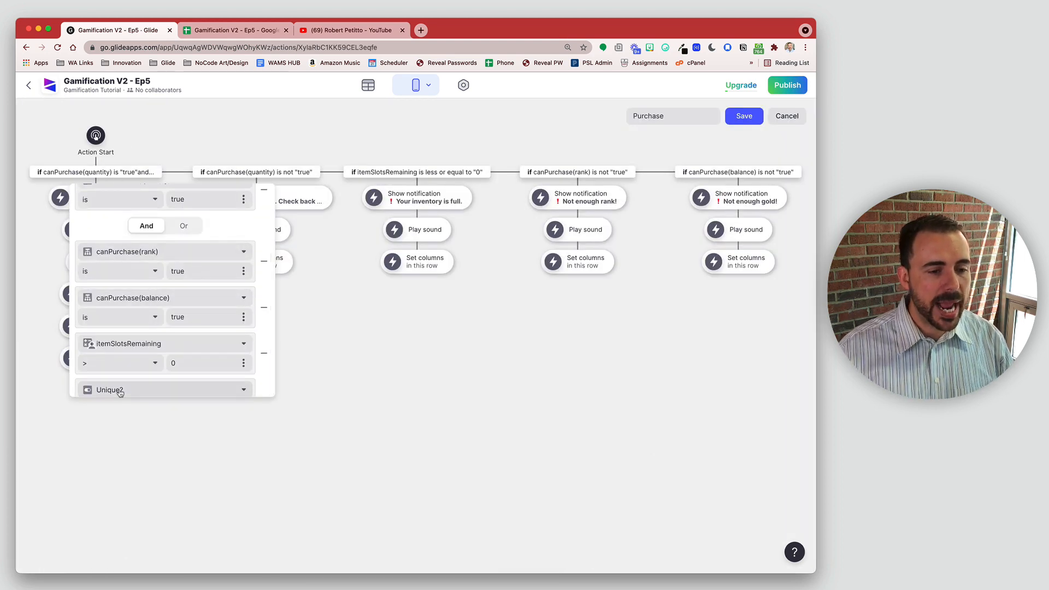
pyautogui.click(137, 393)
pyautogui.scroll(-2, 109, 328)
pyautogui.click(115, 345)
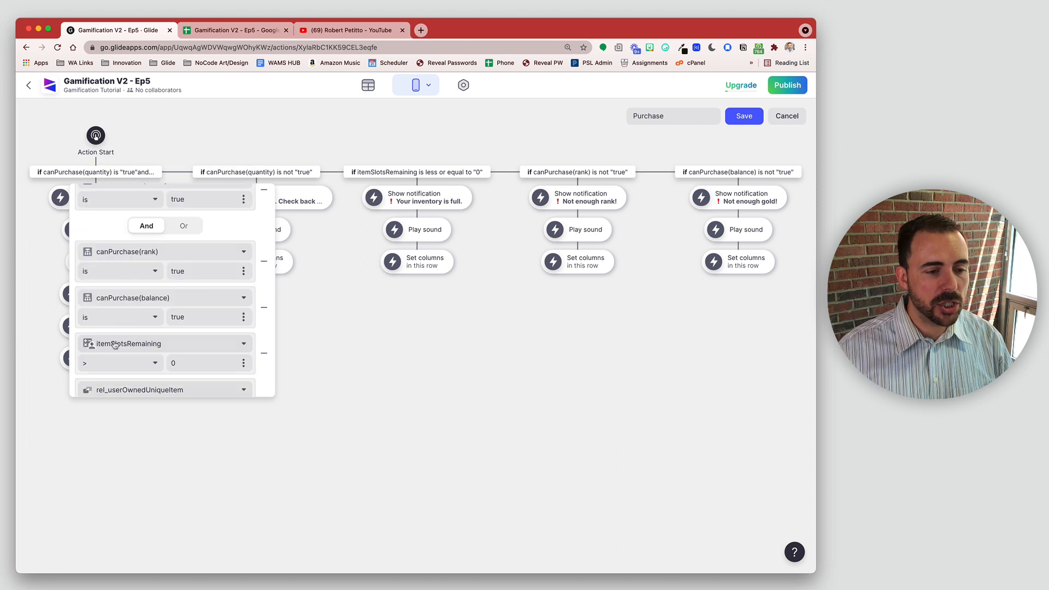
pyautogui.scroll(-1, 142, 353)
pyautogui.click(120, 364)
pyautogui.click(119, 381)
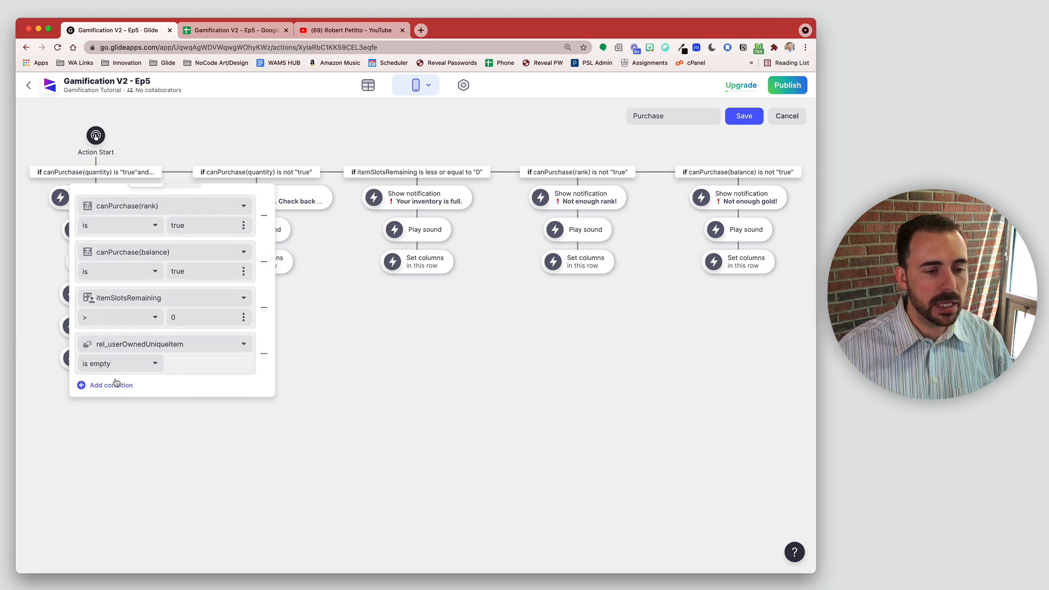
pyautogui.click(454, 362)
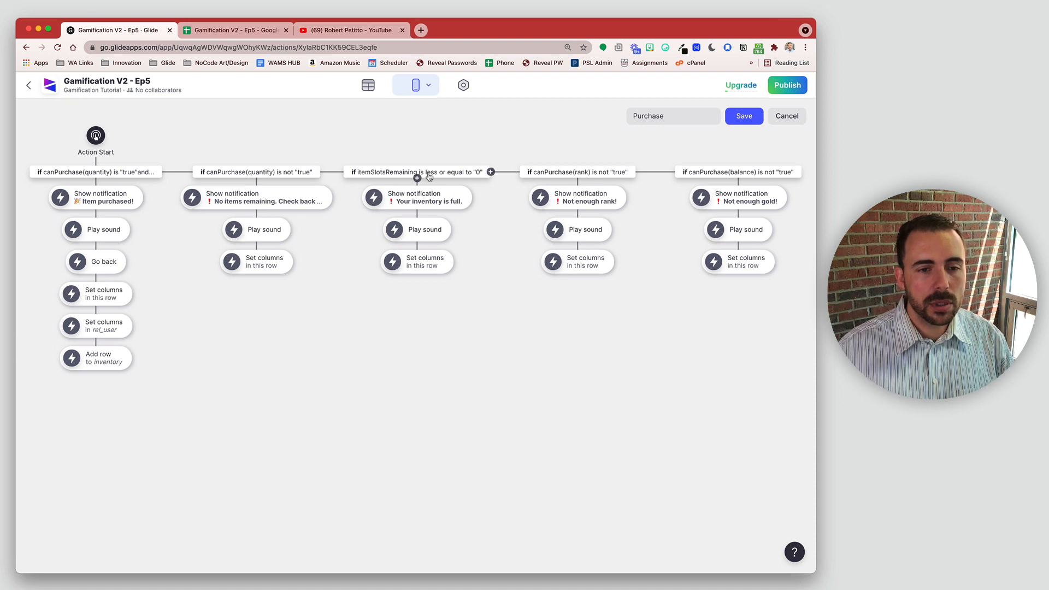
# Insert a branch after the itemSlotsRemaining one, with the condition that rel_userOwnedUniqueItem is not empty.
pyautogui.click(490, 171)
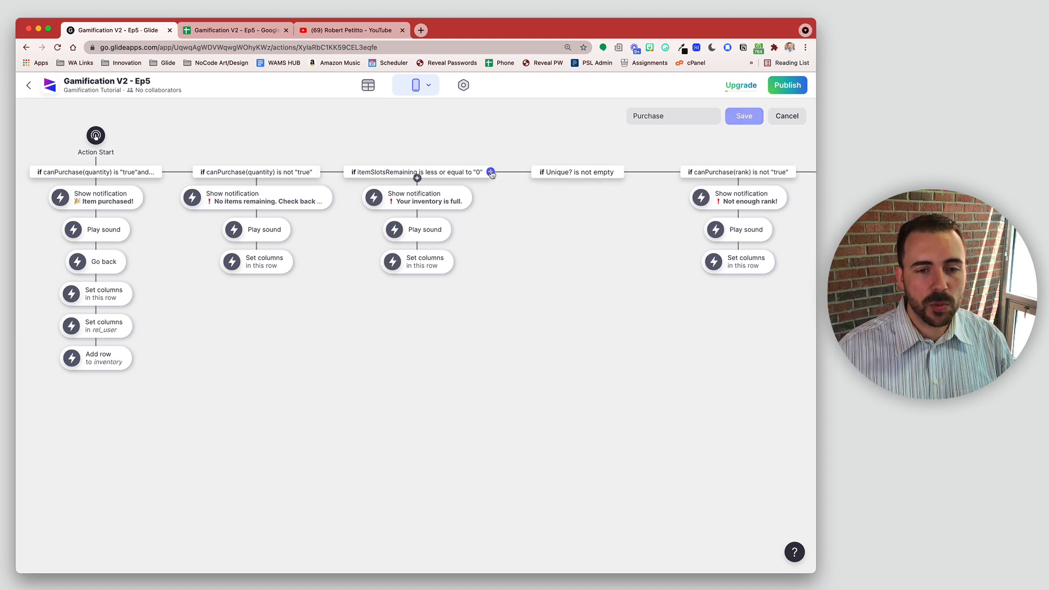
pyautogui.click(557, 174)
pyautogui.click(545, 230)
pyautogui.scroll(-5, 558, 453)
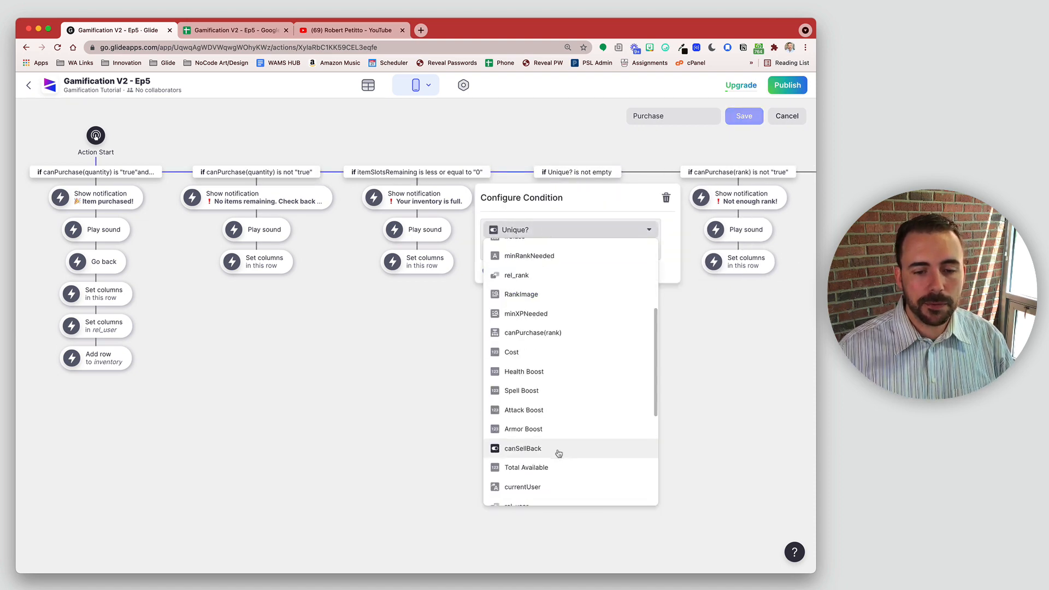
pyautogui.scroll(-3, 558, 453)
pyautogui.click(556, 449)
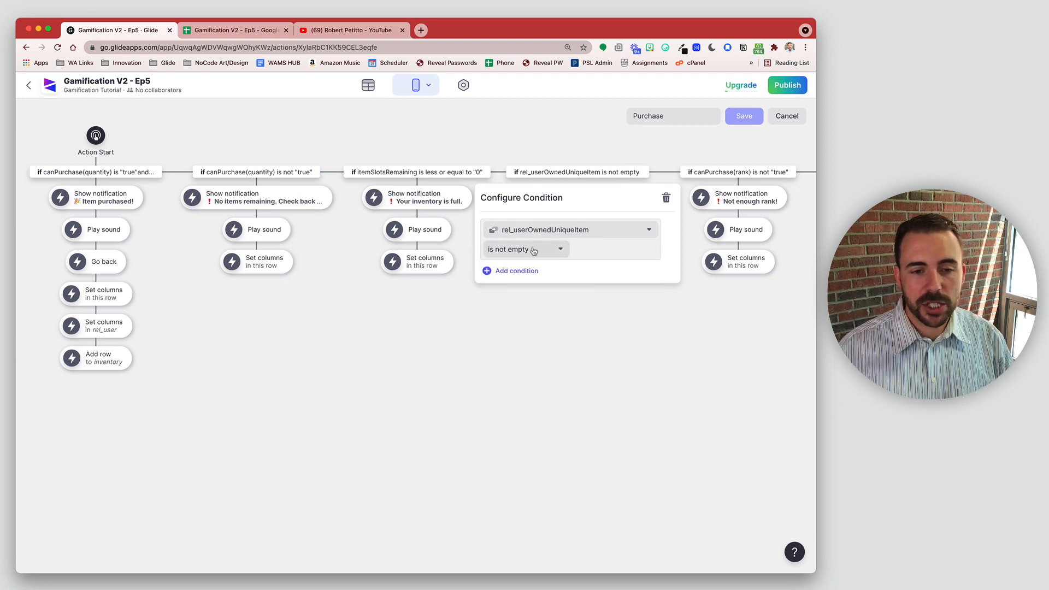
pyautogui.click(539, 311)
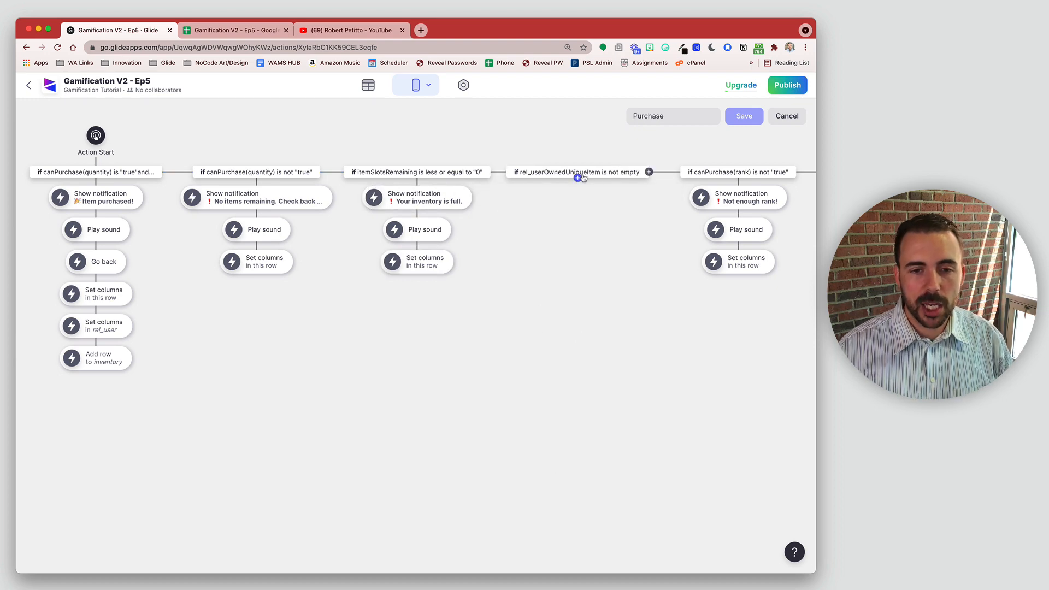
# Add a Show notification action followed by a Play sound action to the rel_userOwnedUniqueItem branch.
pyautogui.click(578, 179)
pyautogui.scroll(-5, 628, 448)
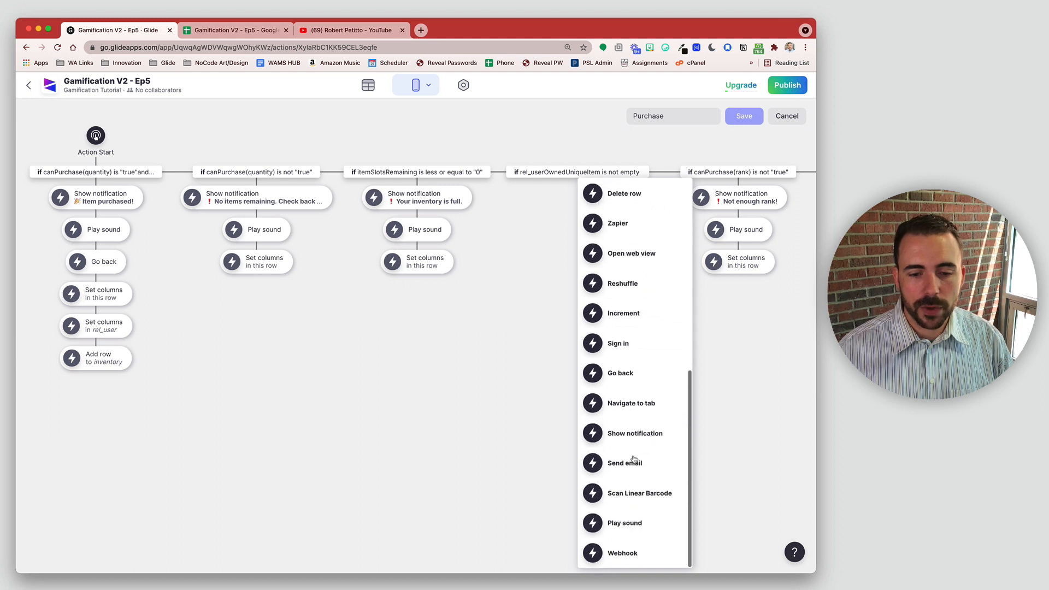
pyautogui.click(606, 434)
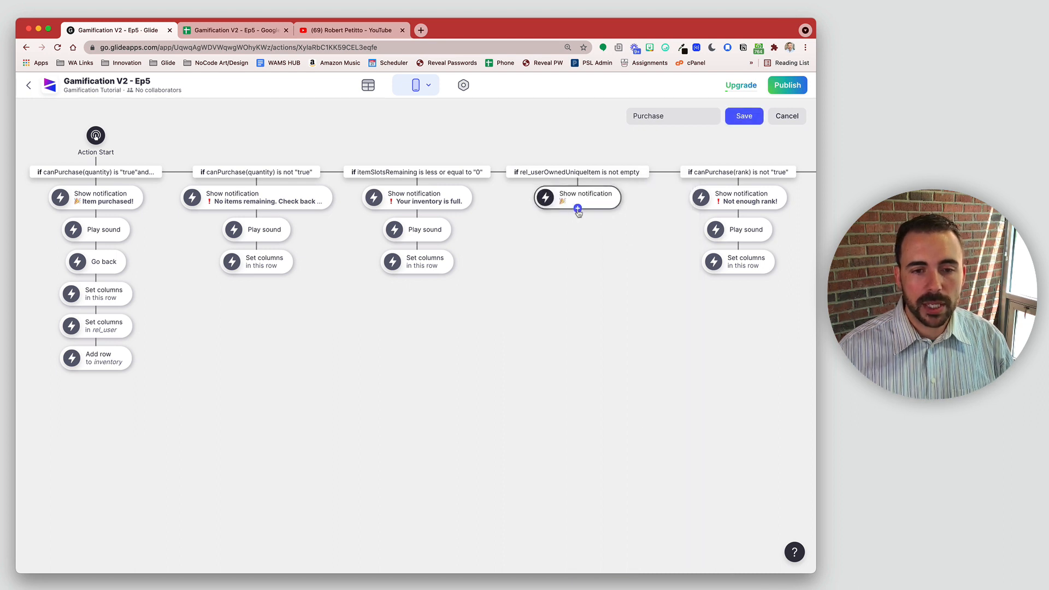
pyautogui.click(576, 211)
pyautogui.scroll(-5, 620, 432)
pyautogui.click(626, 523)
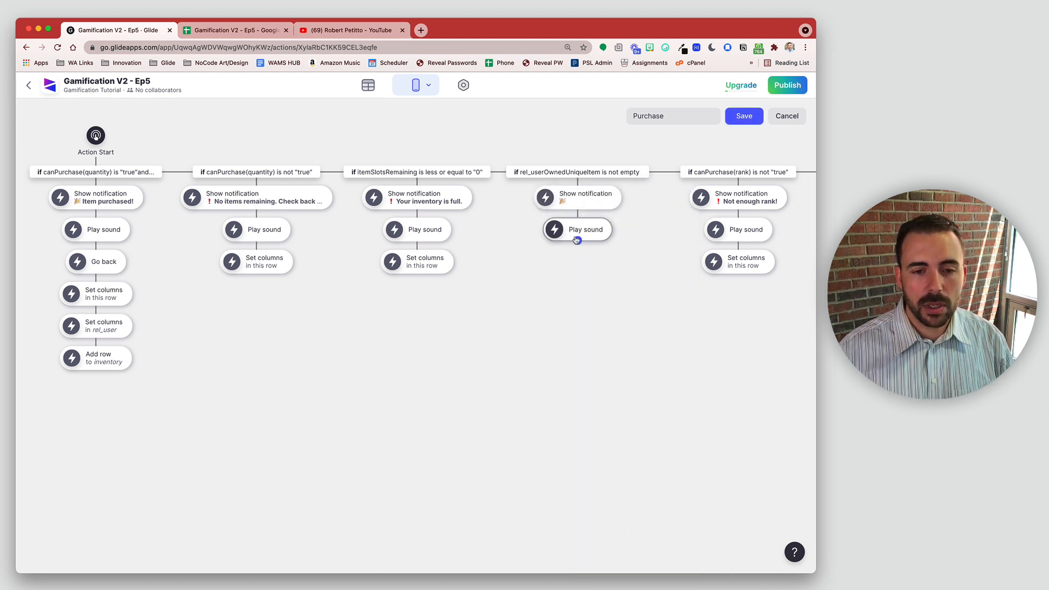
# Add a Set columns action after the new branch's Play sound that clears the areYouSure value in this row.
pyautogui.click(577, 240)
pyautogui.scroll(-5, 634, 461)
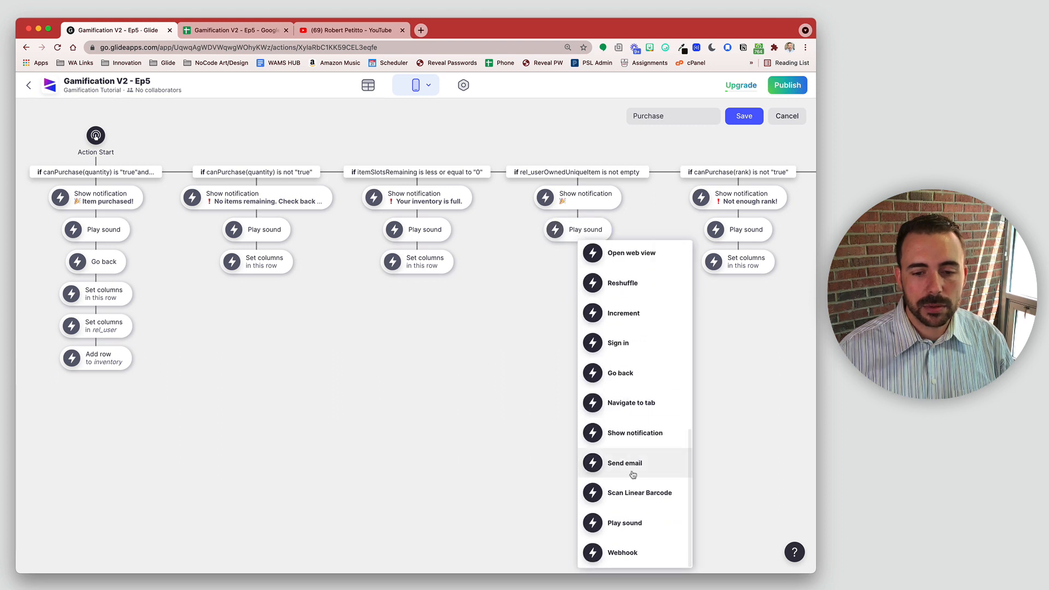
pyautogui.scroll(5, 629, 470)
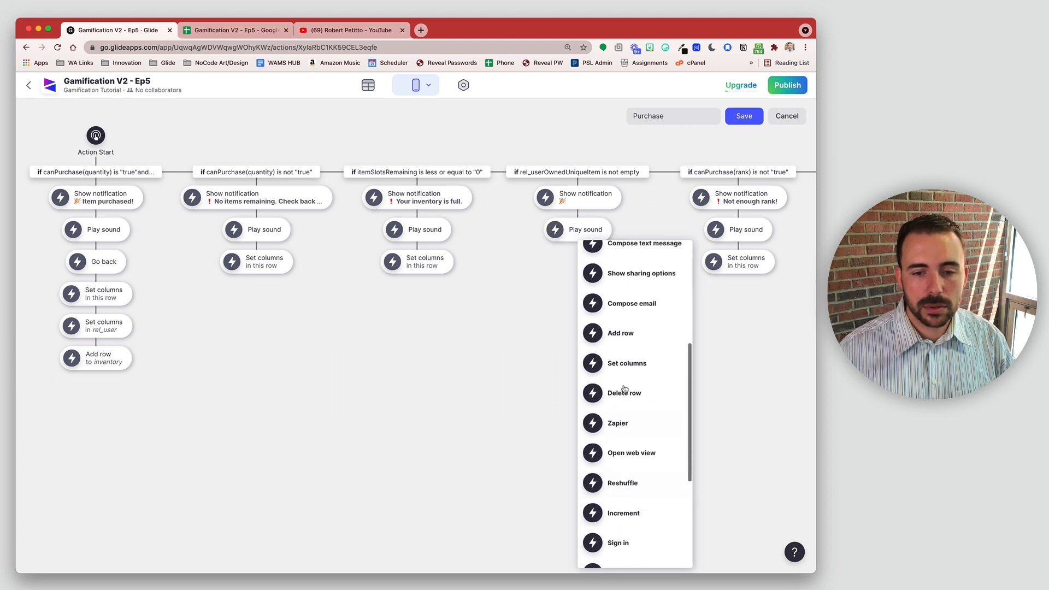
pyautogui.click(617, 360)
pyautogui.click(564, 264)
pyautogui.scroll(-5, 601, 453)
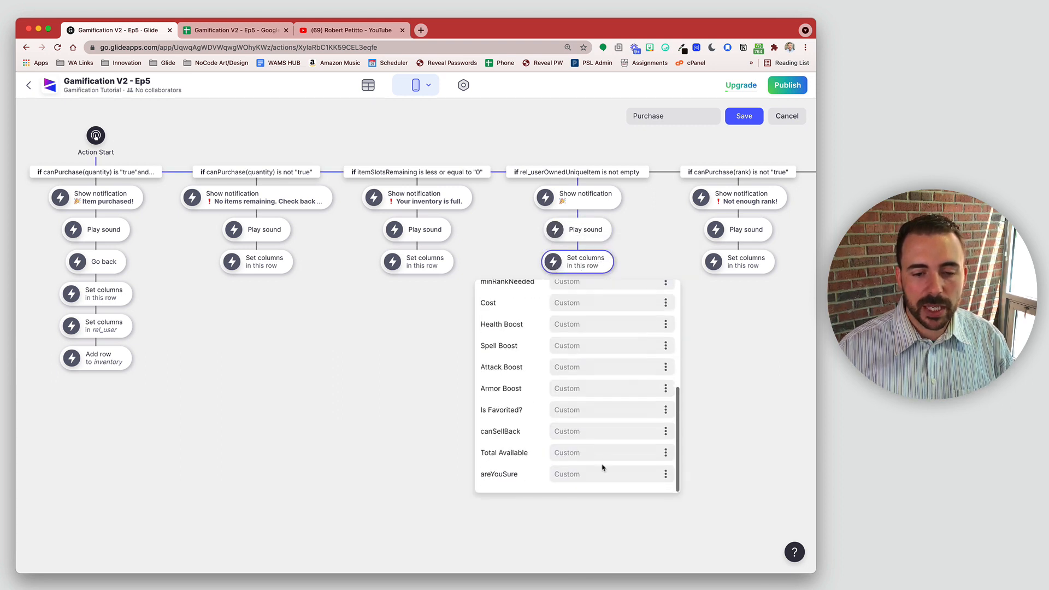
pyautogui.click(666, 473)
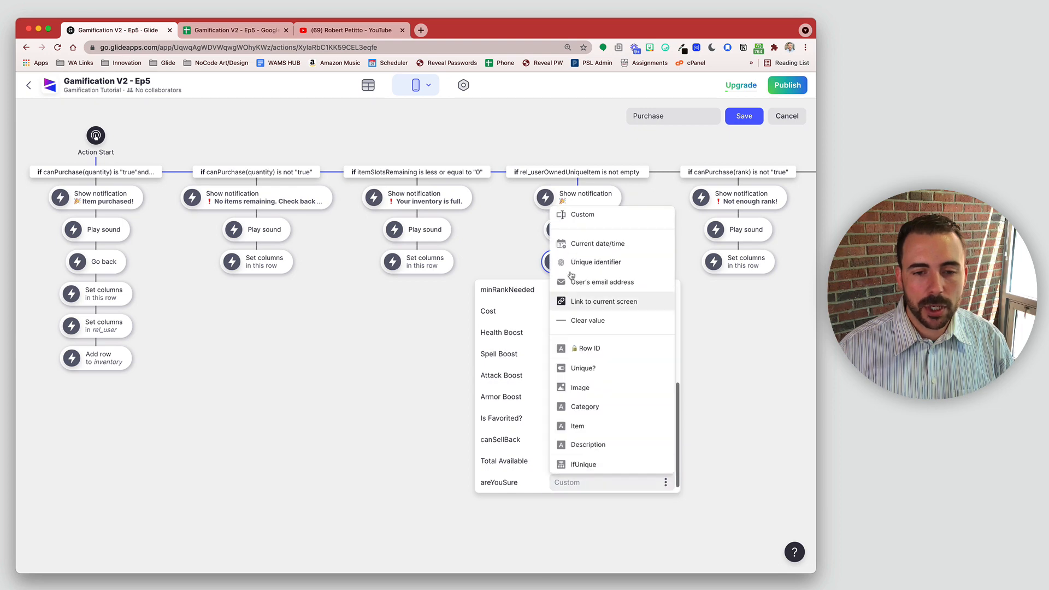
pyautogui.click(587, 318)
pyautogui.click(734, 319)
# Choose a different sound than Alert for the Play sound action in the rel_userOwnedUniqueItem branch.
pyautogui.click(579, 231)
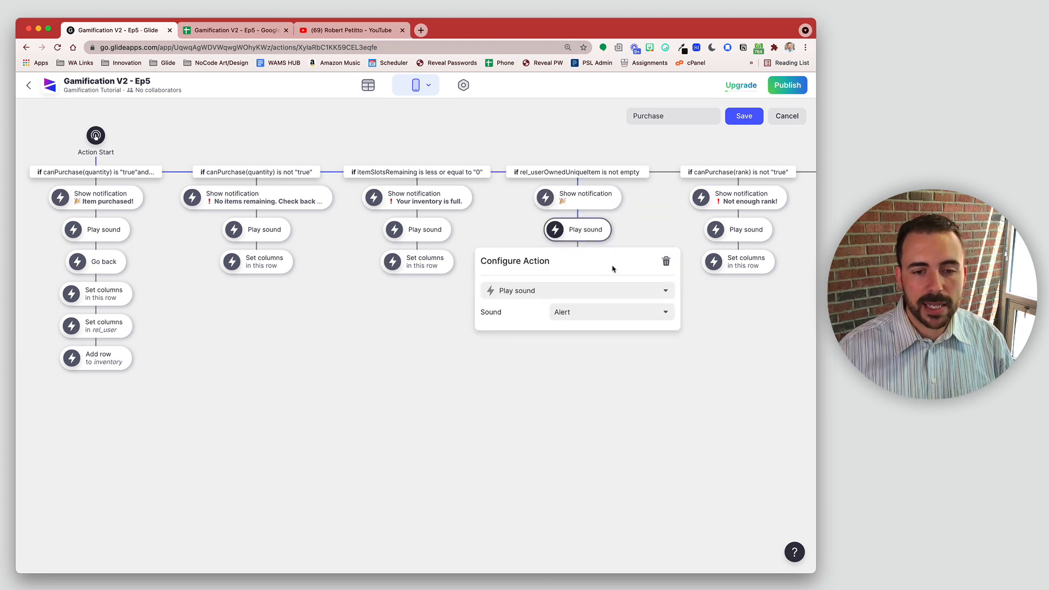
pyautogui.click(608, 316)
pyautogui.click(585, 407)
pyautogui.click(744, 368)
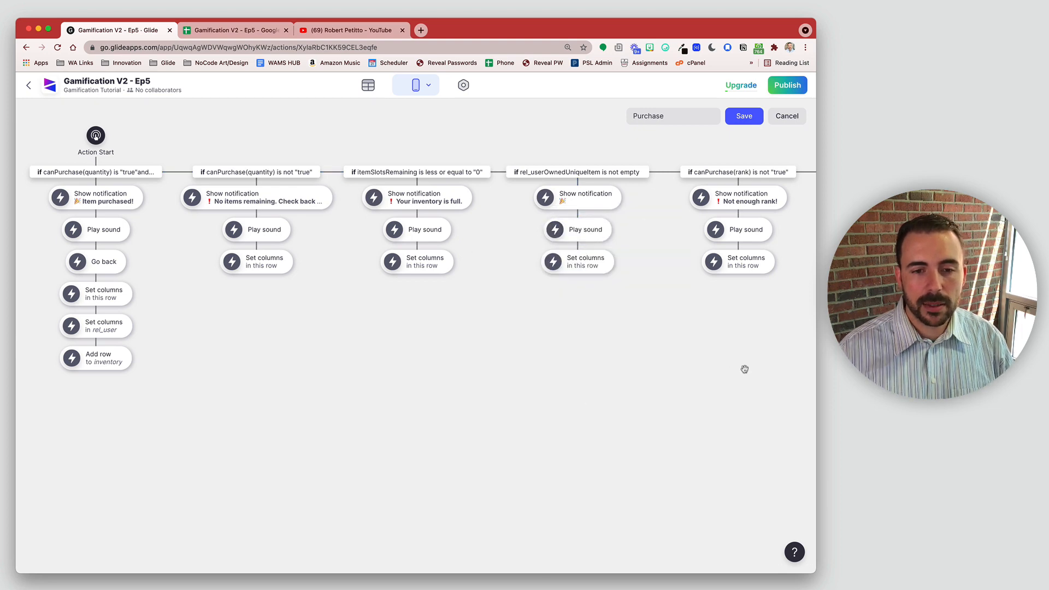
# Set the notification in the rel_userOwnedUniqueItem branch to the Failure icon with the message "You already own this item!".
pyautogui.click(591, 202)
pyautogui.click(598, 302)
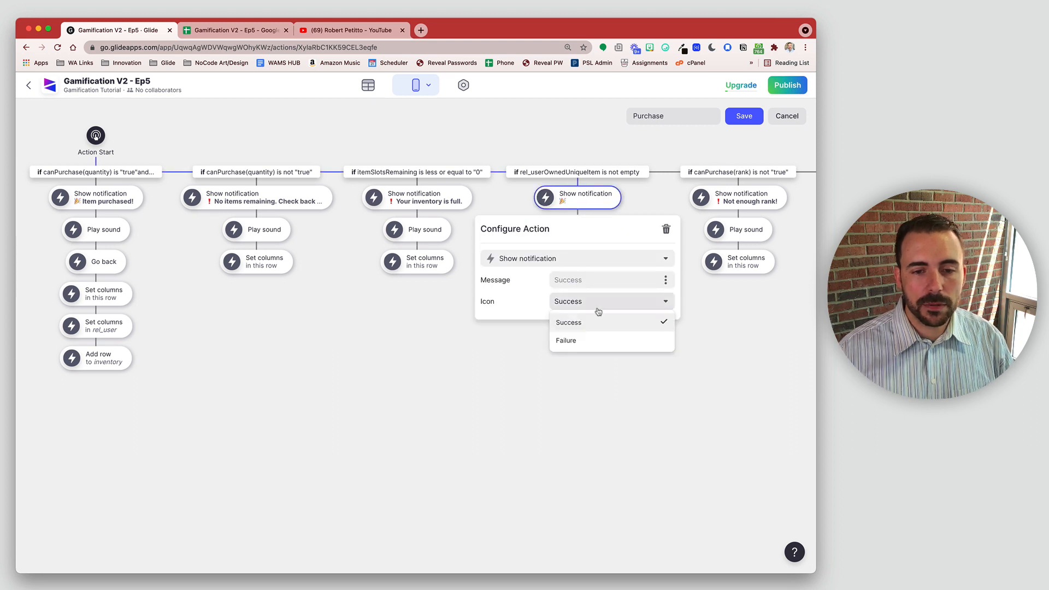
pyautogui.click(585, 342)
pyautogui.click(583, 279)
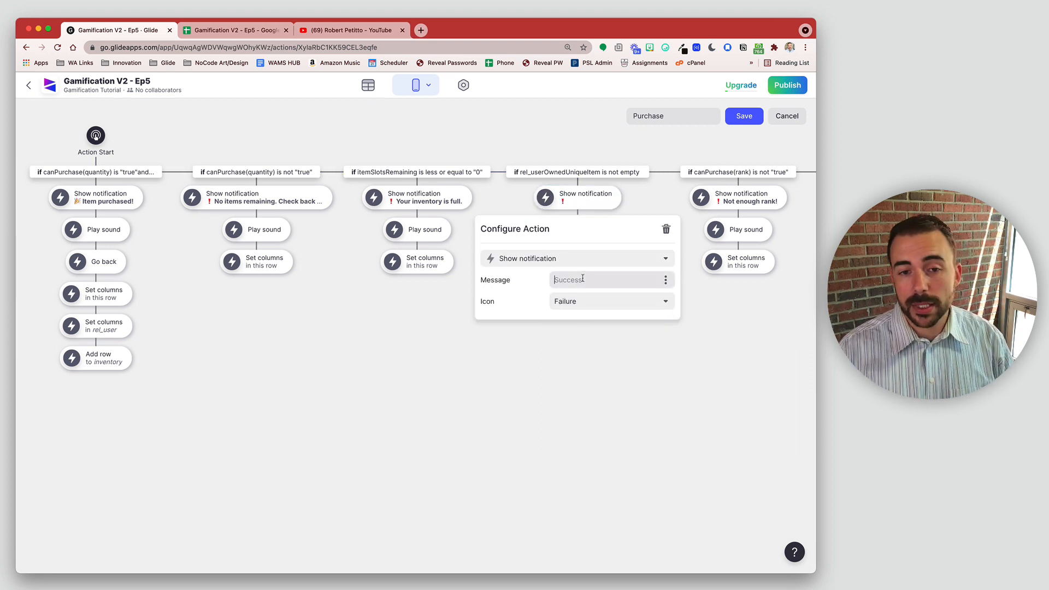
pyautogui.write('You alre')
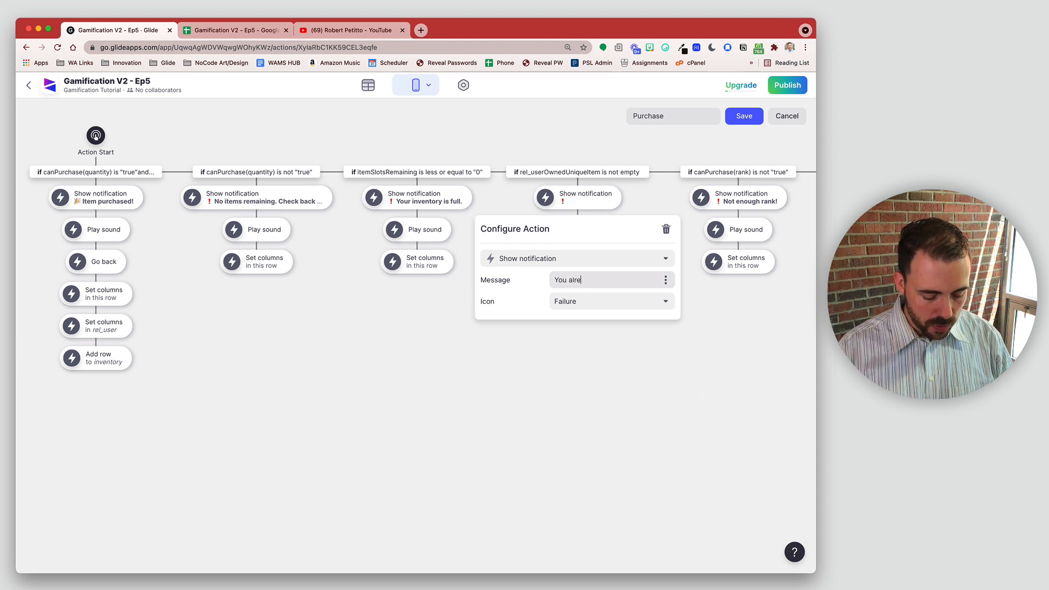
pyautogui.write('ady own this item!')
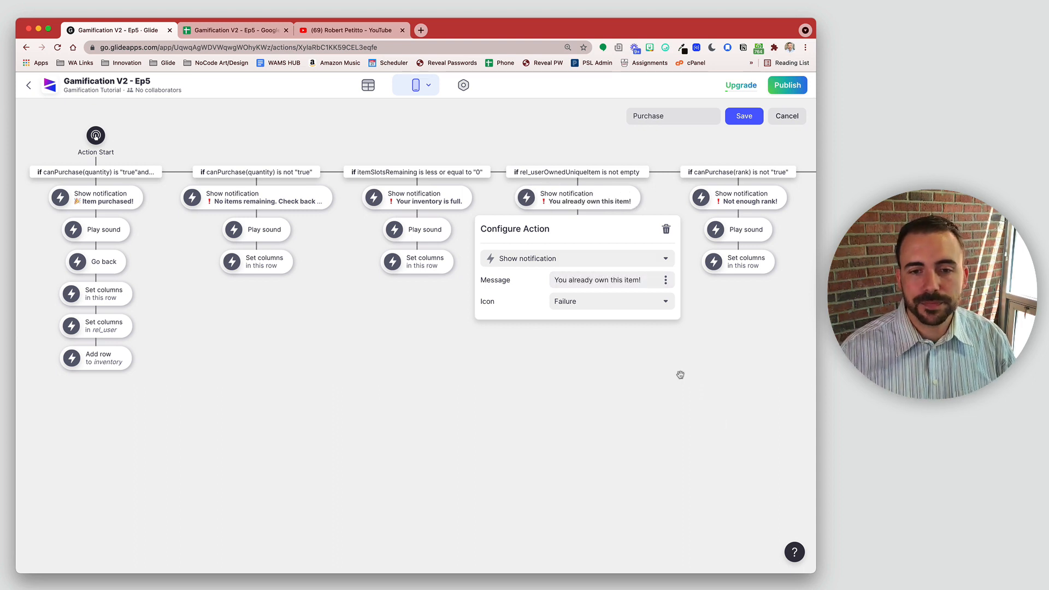
pyautogui.click(719, 419)
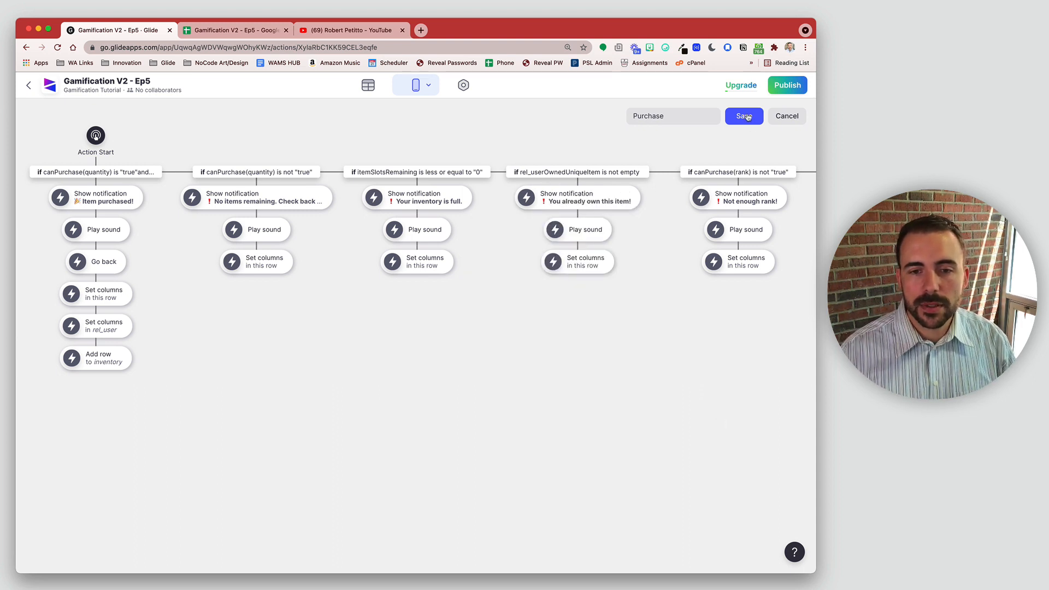
# Save the Purchase action, test purchasing the Minor Healing Potion in the app preview, and return to the Store list.
pyautogui.click(744, 116)
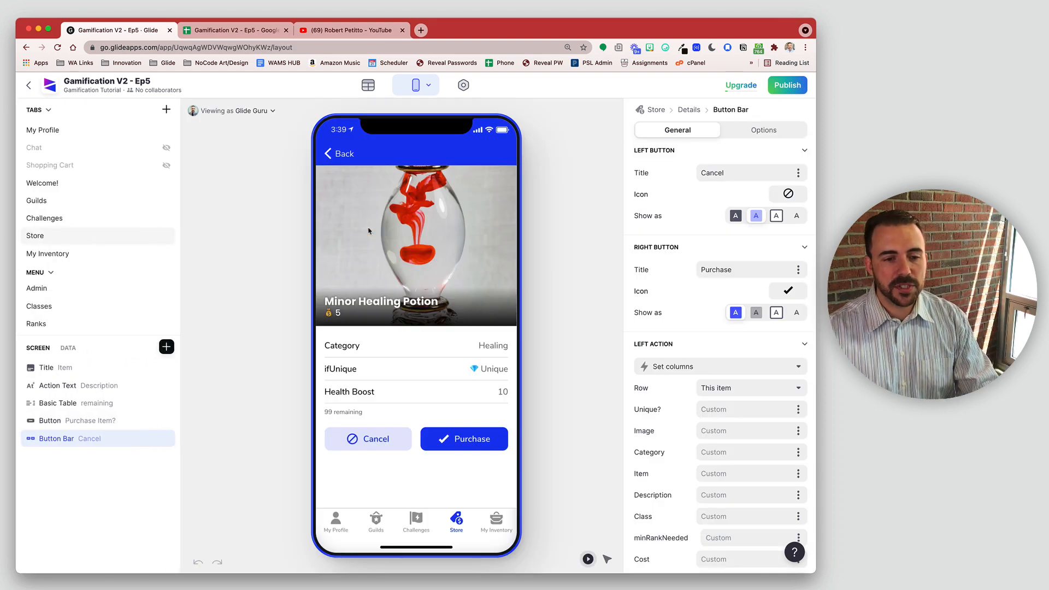
pyautogui.click(456, 445)
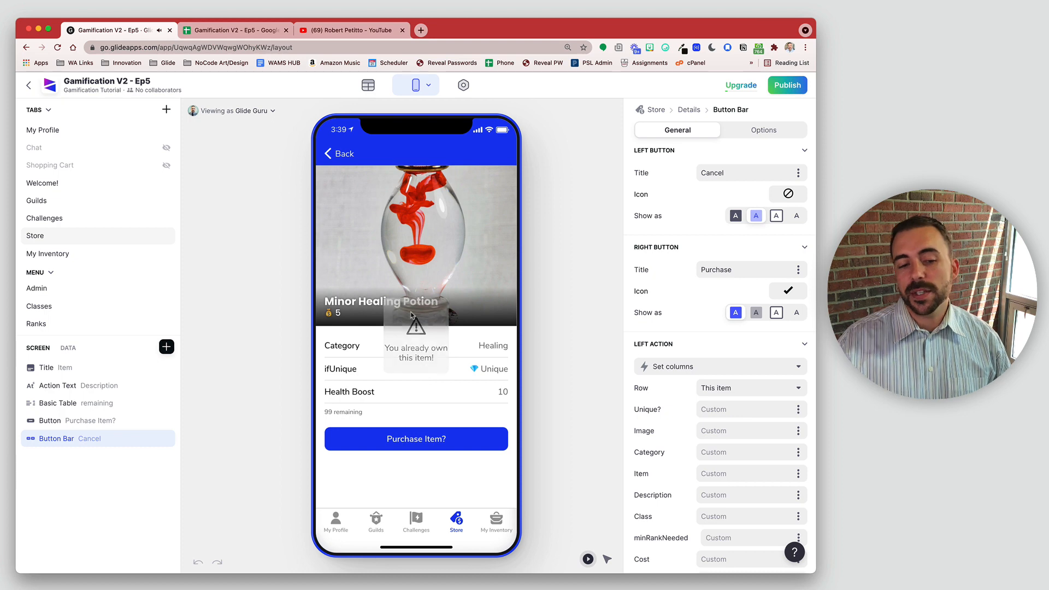
pyautogui.click(339, 154)
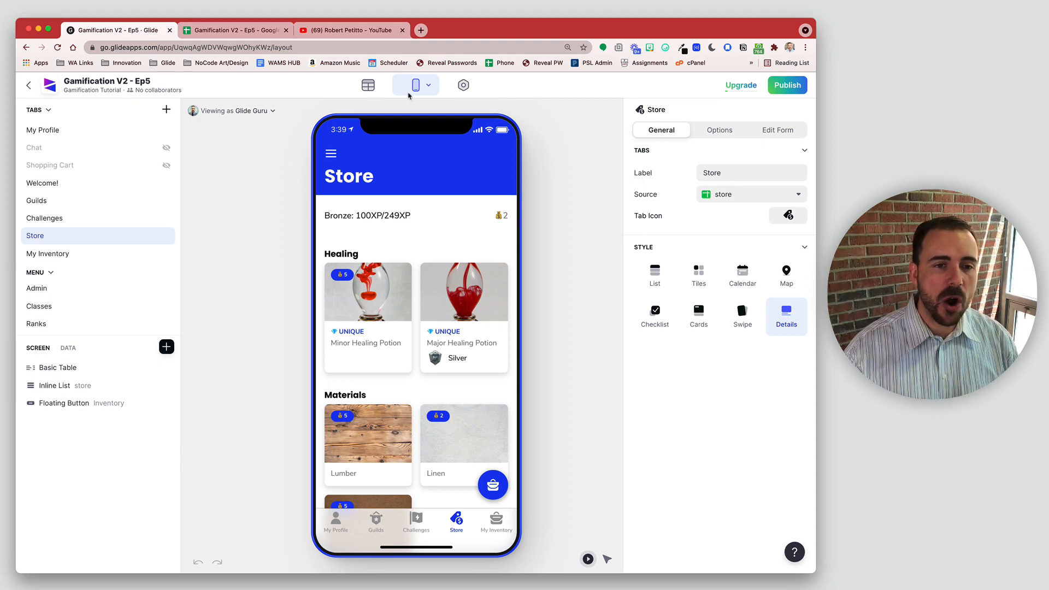
# Add a column labelled inventoryBoost_health to the users table in the data editor.
pyautogui.click(368, 87)
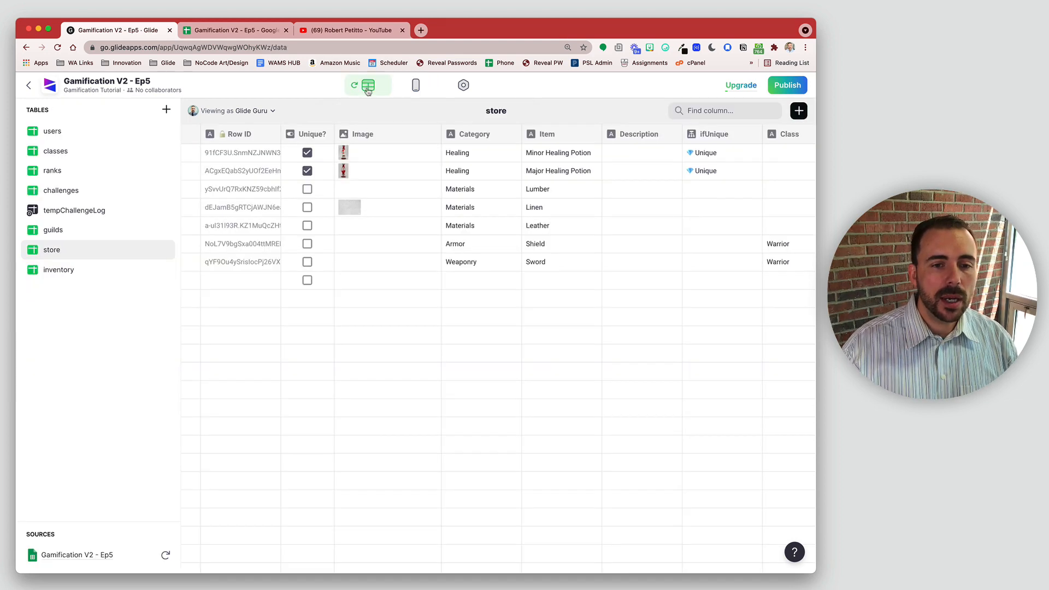
pyautogui.click(68, 133)
pyautogui.hscroll(10, 497, 187)
pyautogui.hscroll(15, 556, 169)
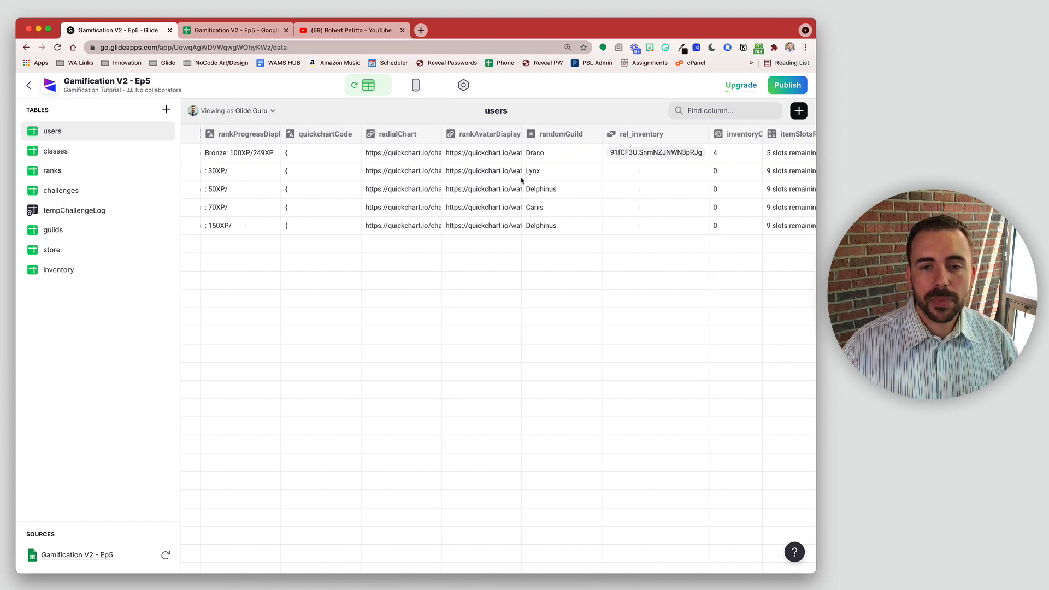
pyautogui.click(799, 110)
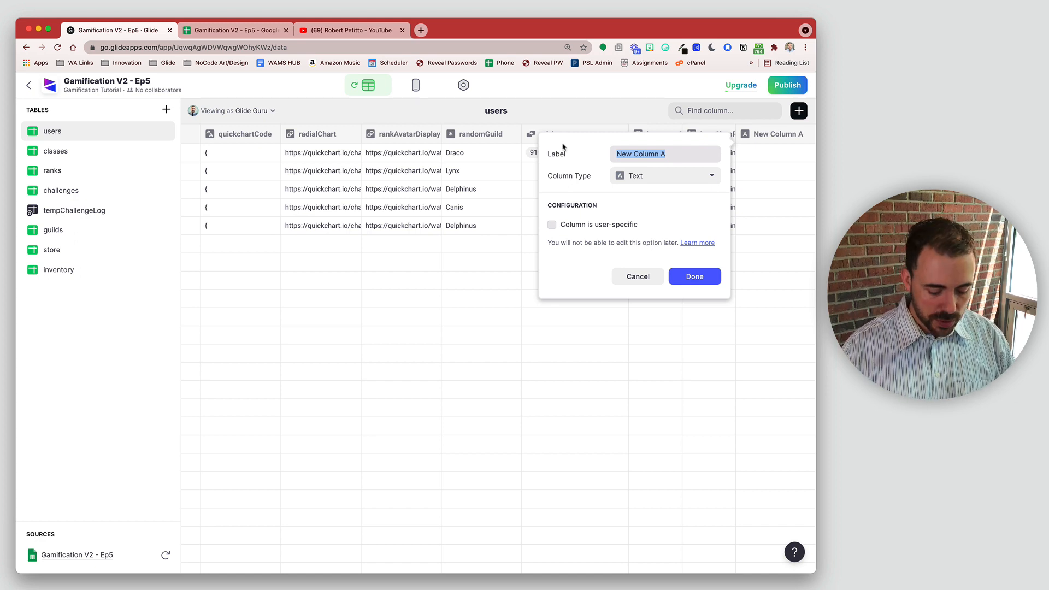
pyautogui.write('inventoryBoost_health')
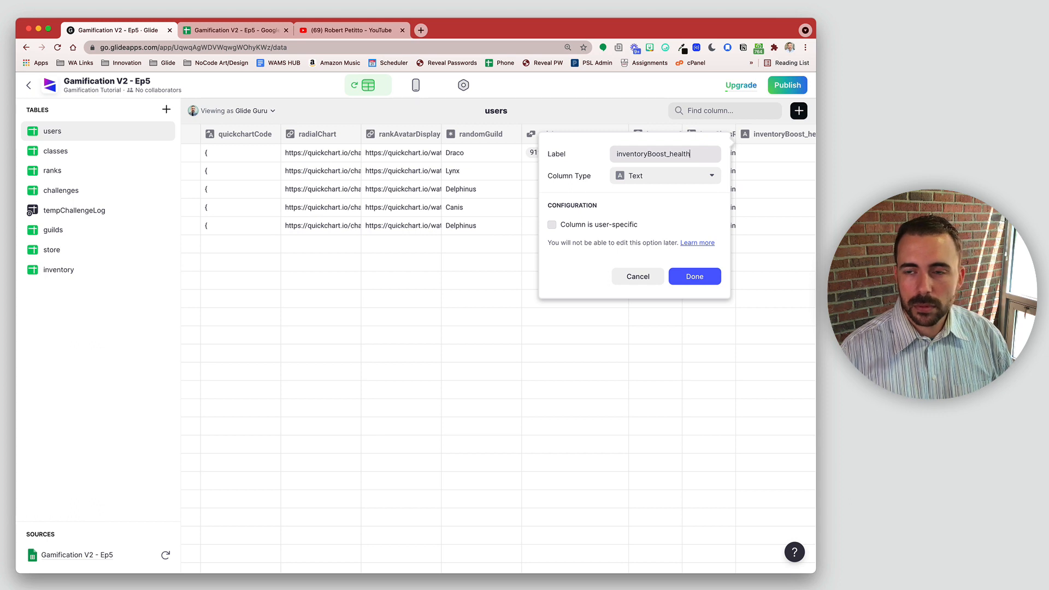
pyautogui.press('super+a')
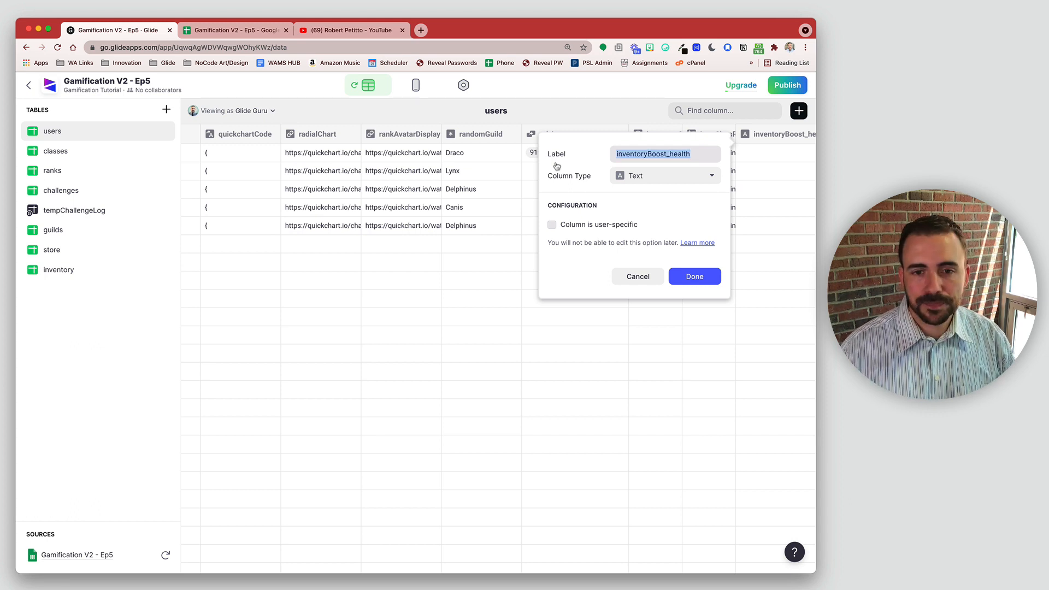
# Make inventoryBoost_health a Rollup column that counts itemName through the rel_inventory relation.
pyautogui.click(671, 176)
pyautogui.moveTo(671, 194)
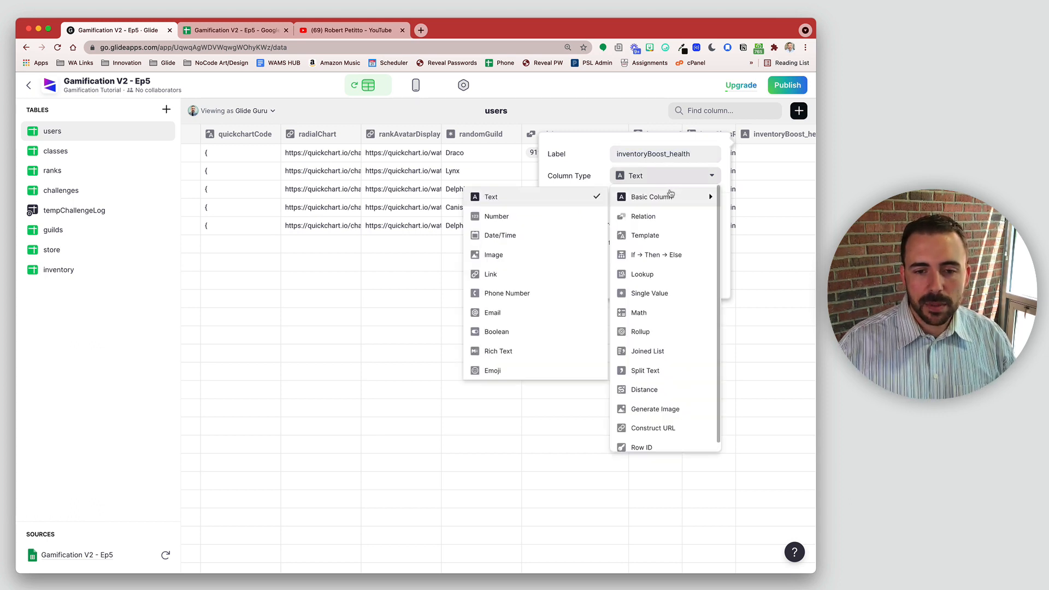
pyautogui.click(642, 332)
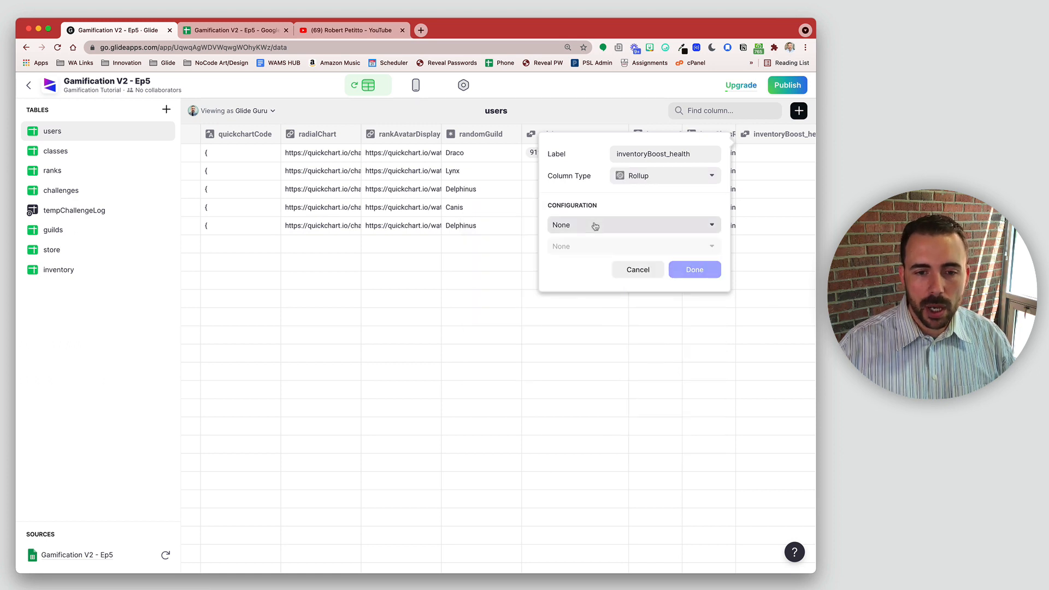
pyautogui.click(594, 225)
pyautogui.moveTo(603, 457)
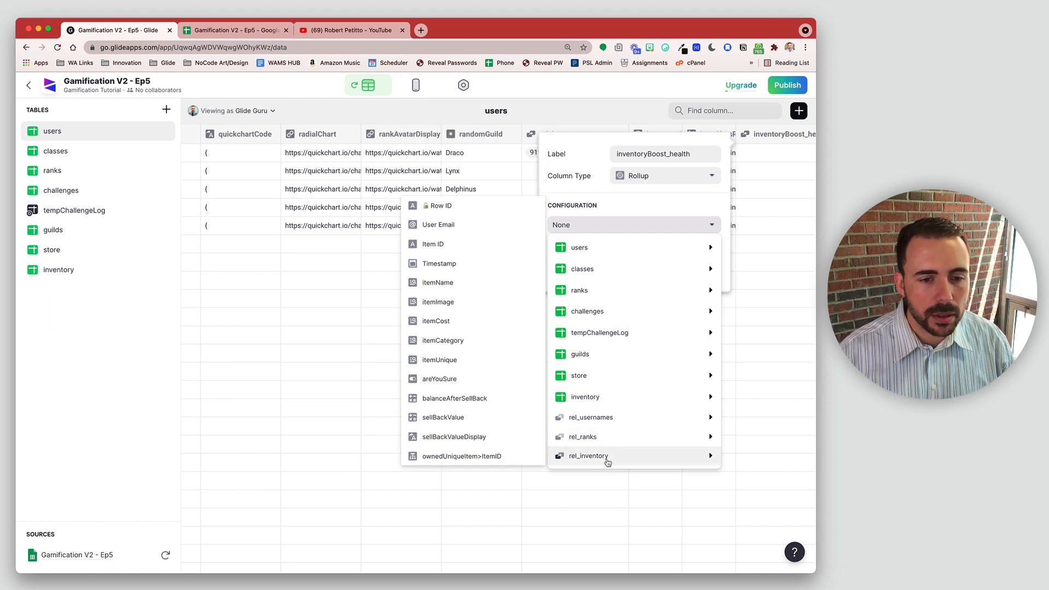
pyautogui.click(448, 283)
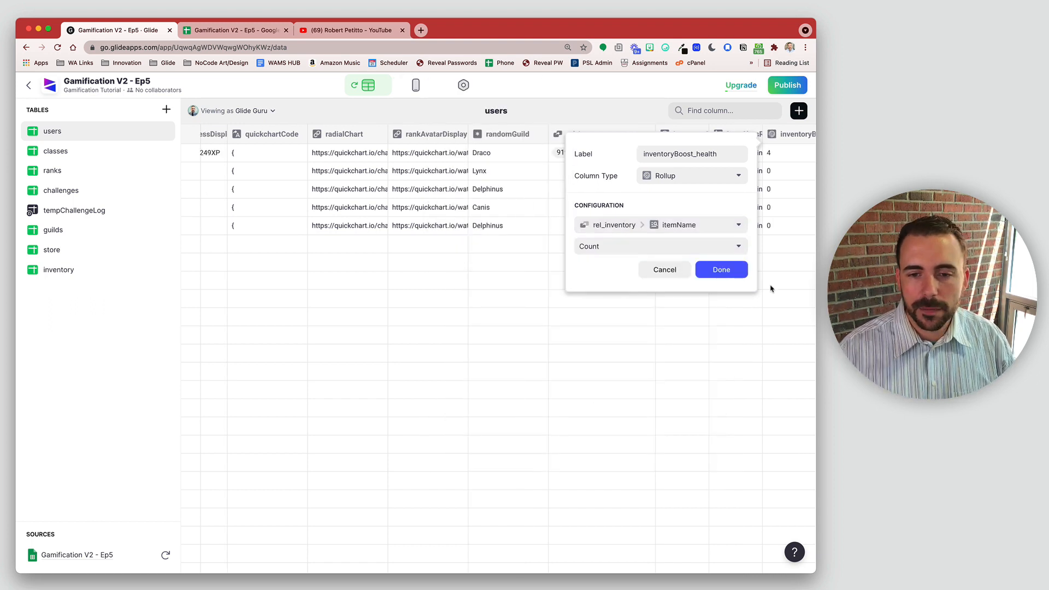
pyautogui.click(713, 273)
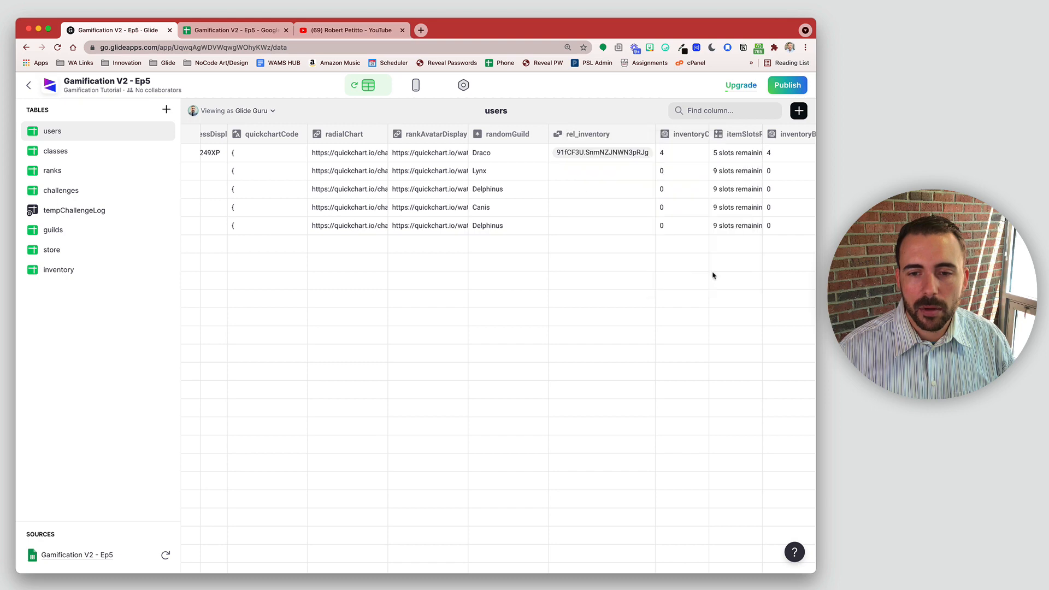
# Add a Lookup column named healthBoost to the inventory table that pulls Health Boost through rel_item.
pyautogui.click(61, 268)
pyautogui.click(799, 111)
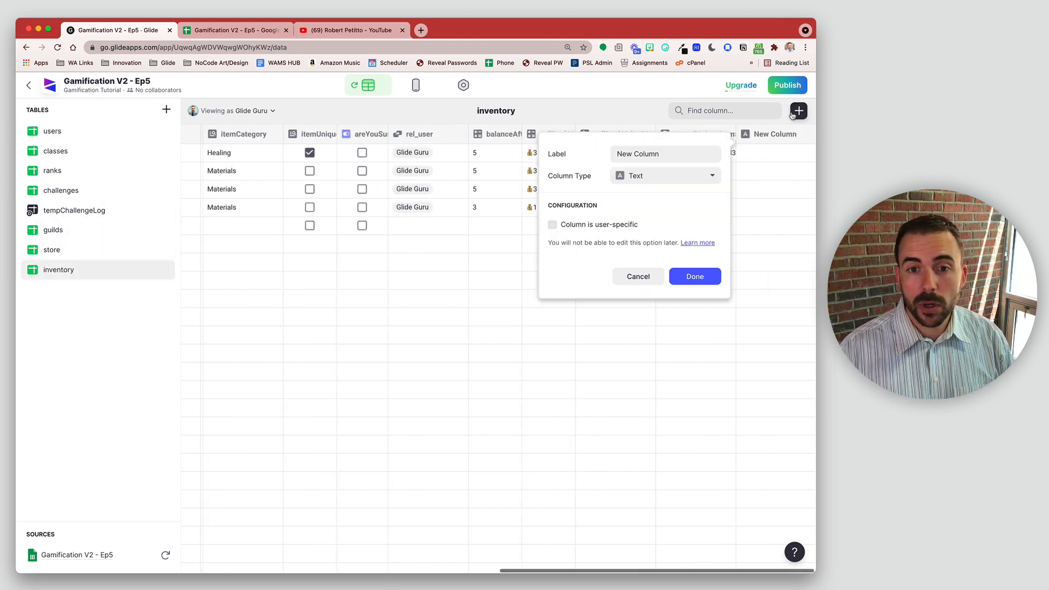
pyautogui.write('health')
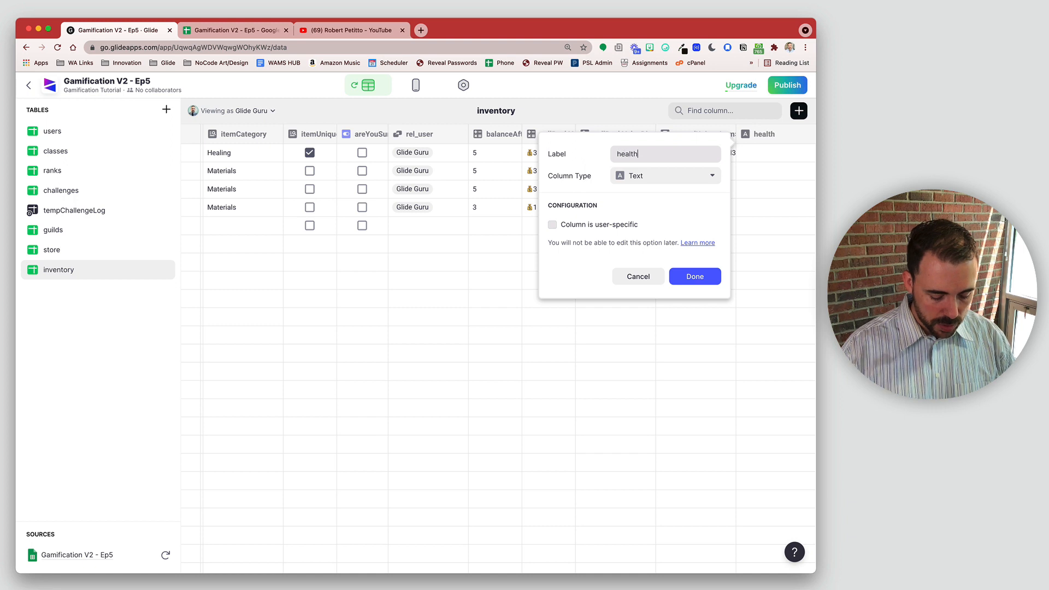
pyautogui.write('Boose')
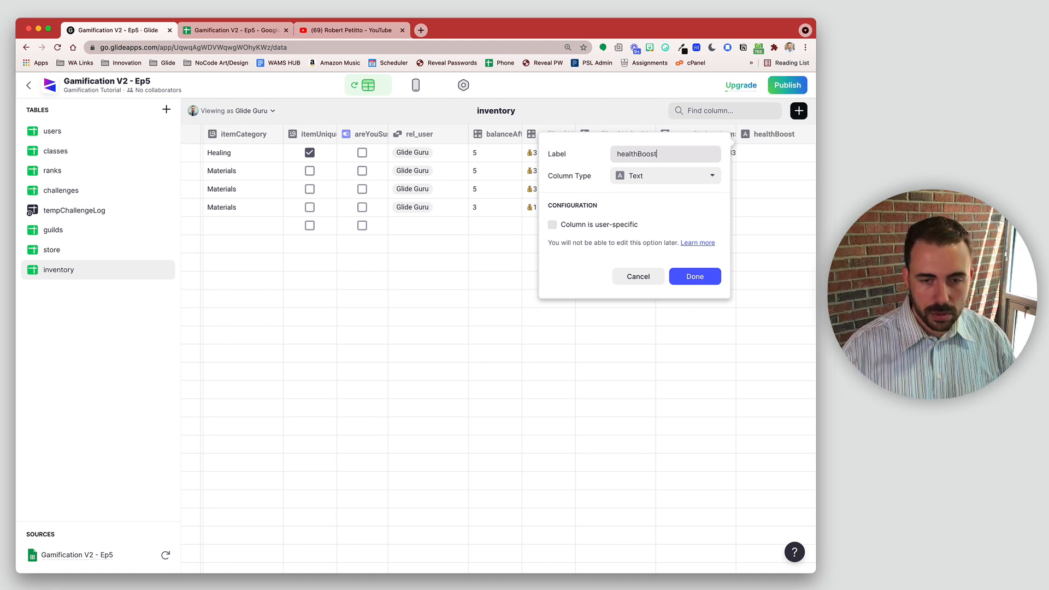
pyautogui.click(628, 176)
pyautogui.click(628, 269)
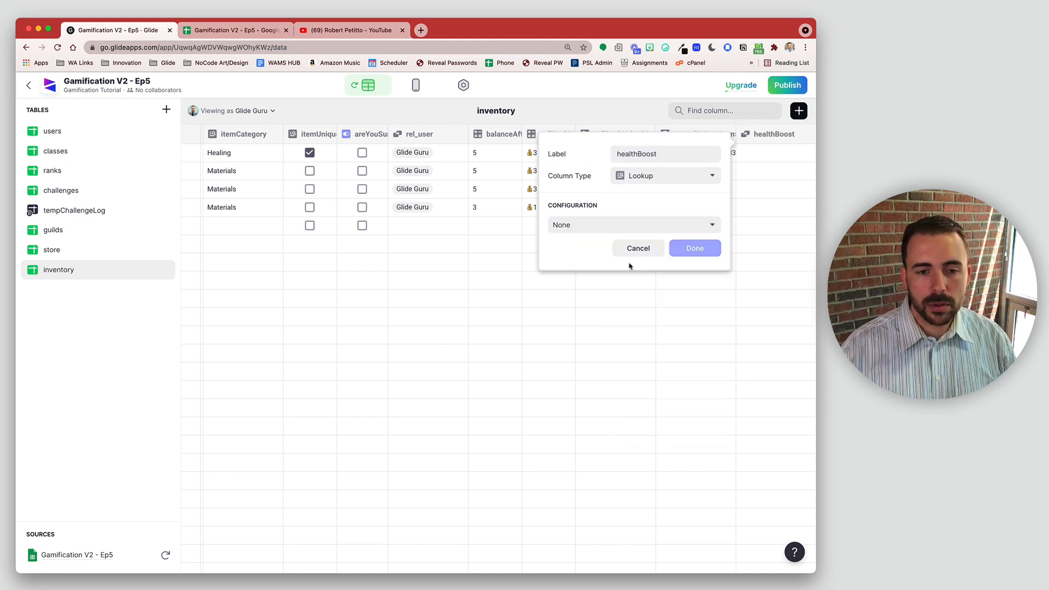
pyautogui.click(625, 223)
pyautogui.moveTo(616, 250)
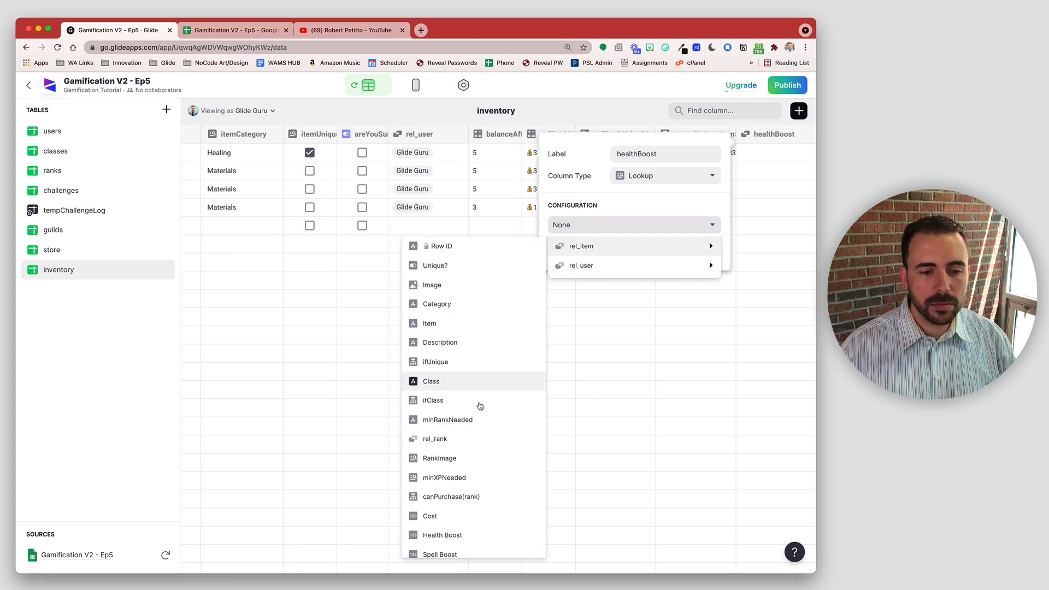
pyautogui.scroll(-3, 485, 471)
pyautogui.click(478, 431)
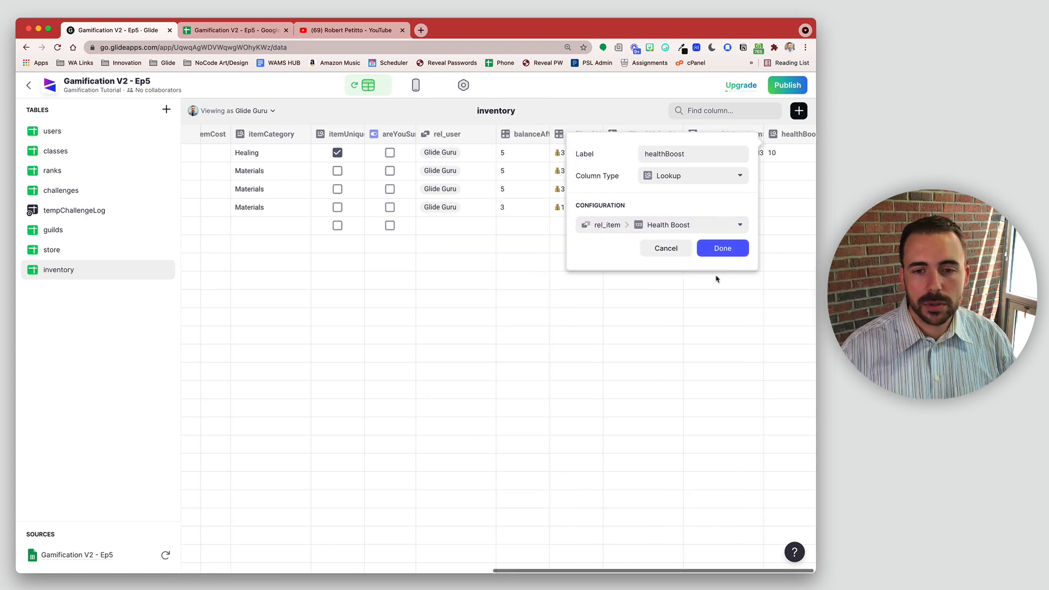
pyautogui.click(718, 251)
# Add a Lookup column named armorBoost to the inventory table that pulls Armor Boost through rel_item.
pyautogui.click(799, 111)
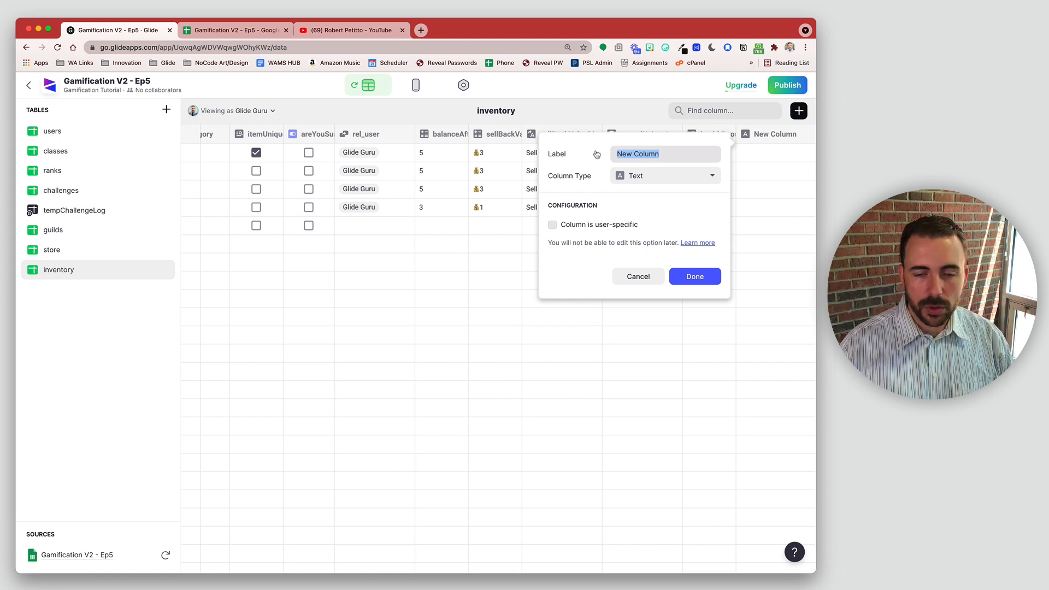
pyautogui.write('armorBoost')
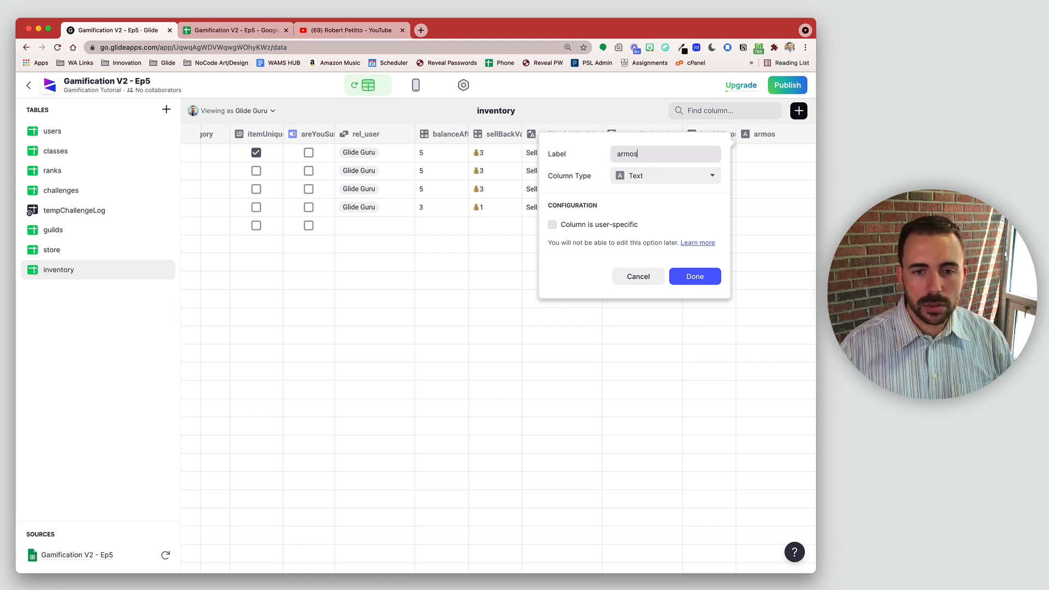
pyautogui.click(667, 179)
pyautogui.click(661, 271)
pyautogui.click(582, 228)
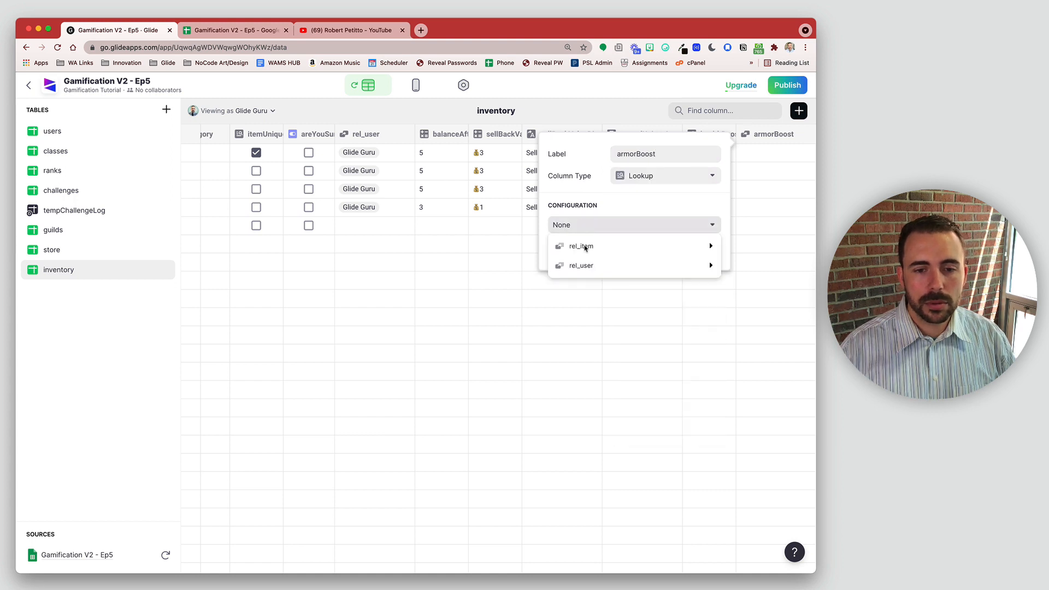
pyautogui.moveTo(585, 246)
pyautogui.scroll(-3, 486, 427)
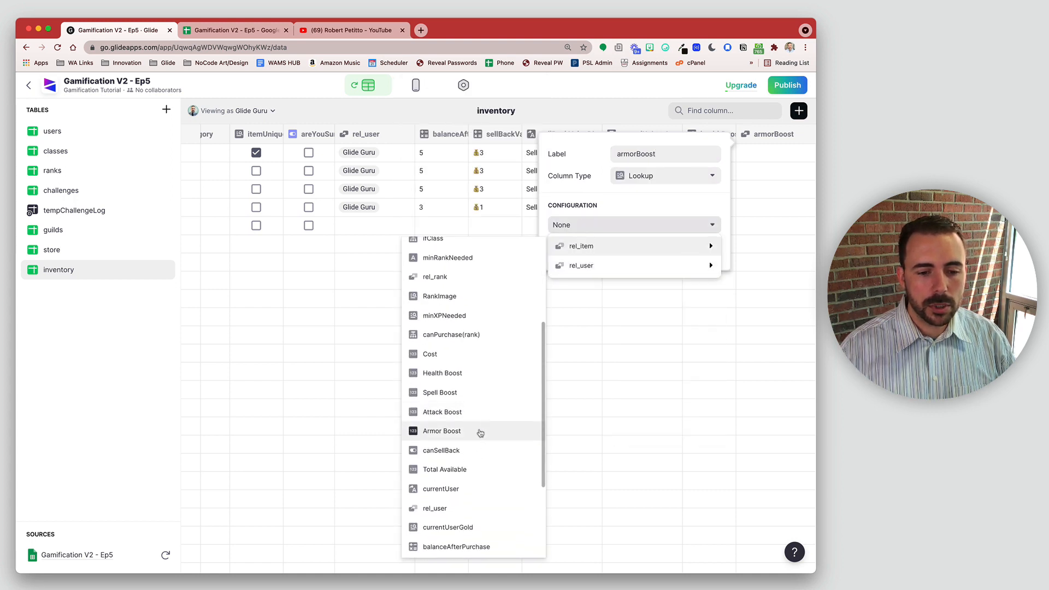
pyautogui.click(481, 430)
pyautogui.click(718, 247)
# Add a Lookup column named spellBoost to the inventory table that pulls Spell Boost through rel_item.
pyautogui.click(798, 110)
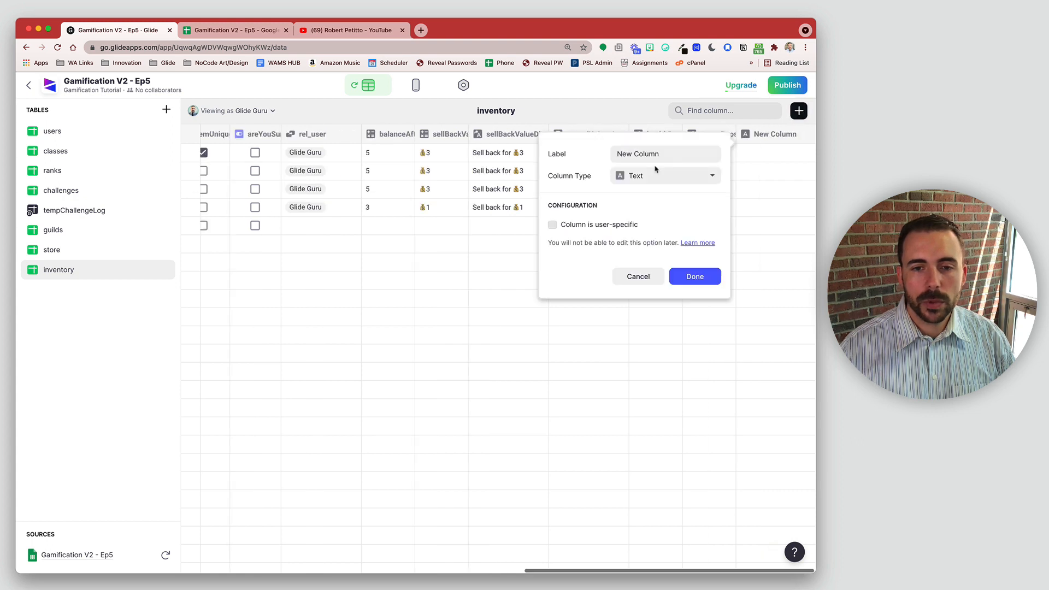
pyautogui.write('spellBoost')
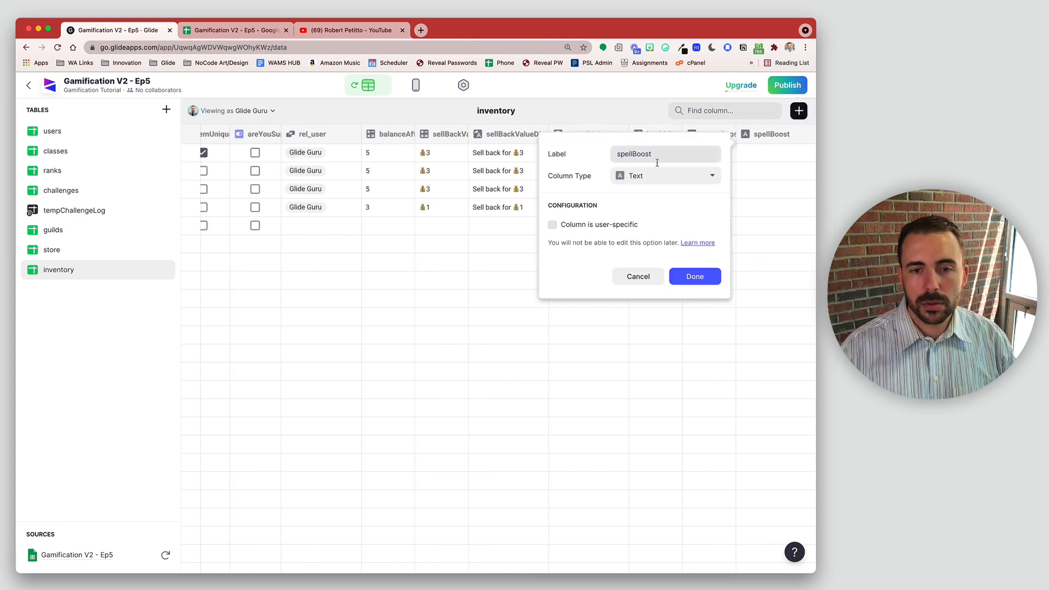
pyautogui.click(661, 177)
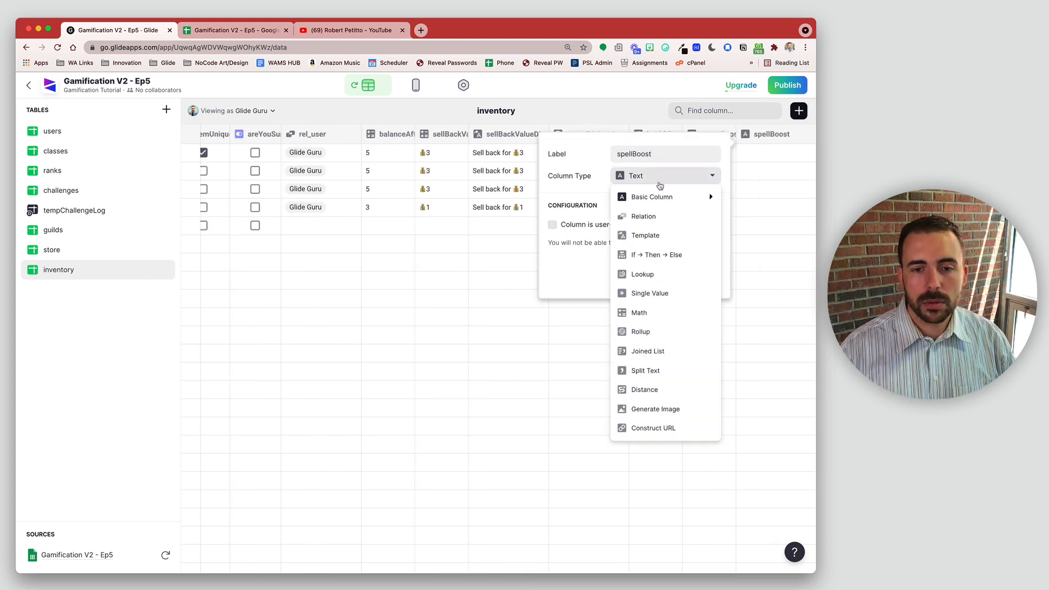
pyautogui.click(663, 275)
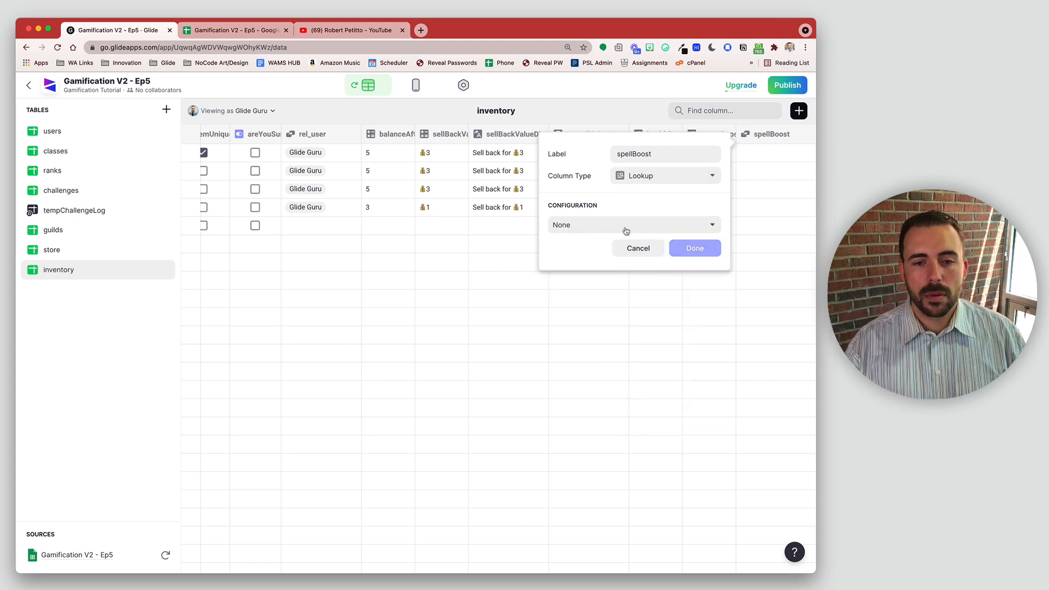
pyautogui.click(624, 227)
pyautogui.moveTo(620, 267)
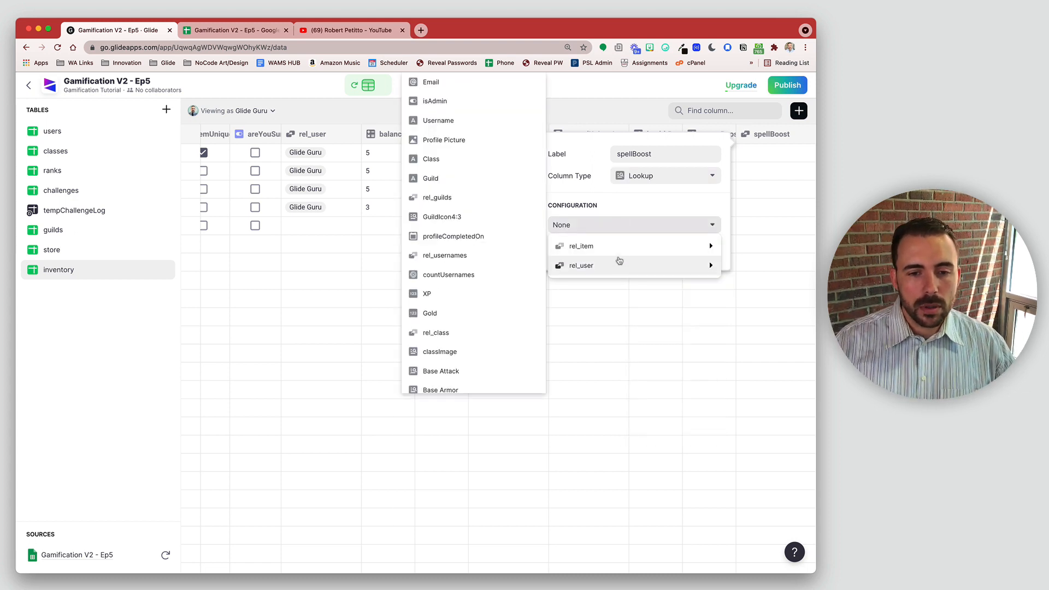
pyautogui.moveTo(620, 247)
pyautogui.scroll(-5, 461, 402)
pyautogui.click(447, 394)
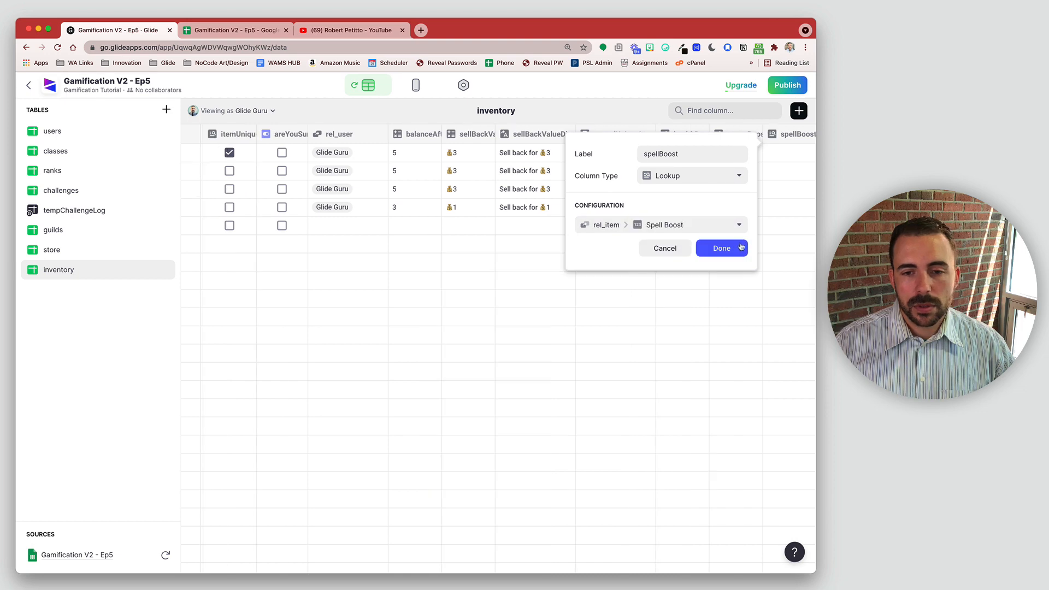
pyautogui.click(741, 247)
# Add a Lookup column named attackBoost to the inventory table that pulls Attack Boost through rel_item.
pyautogui.click(799, 111)
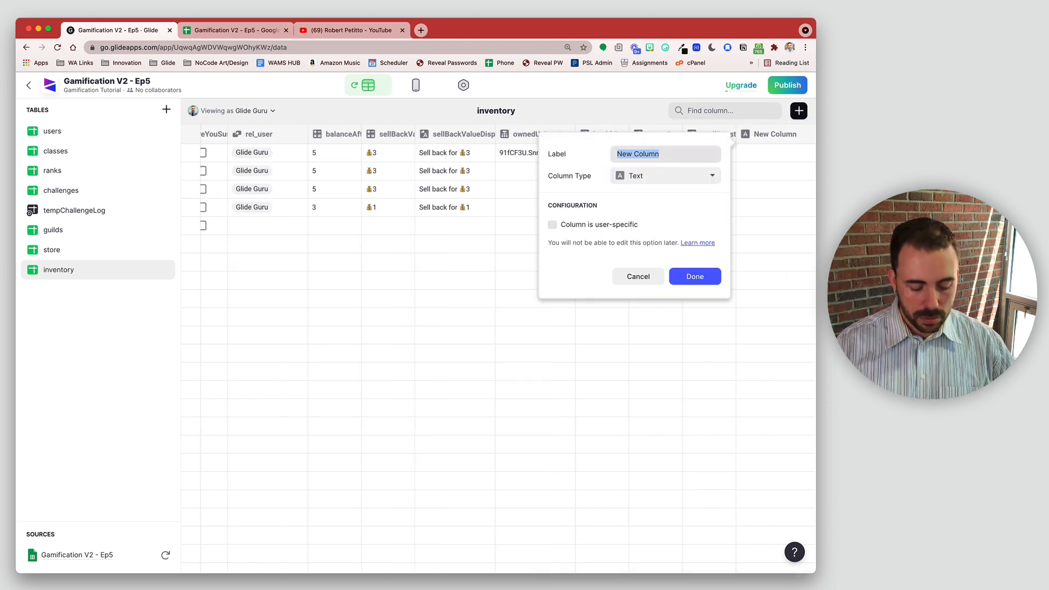
pyautogui.write('attackBoost')
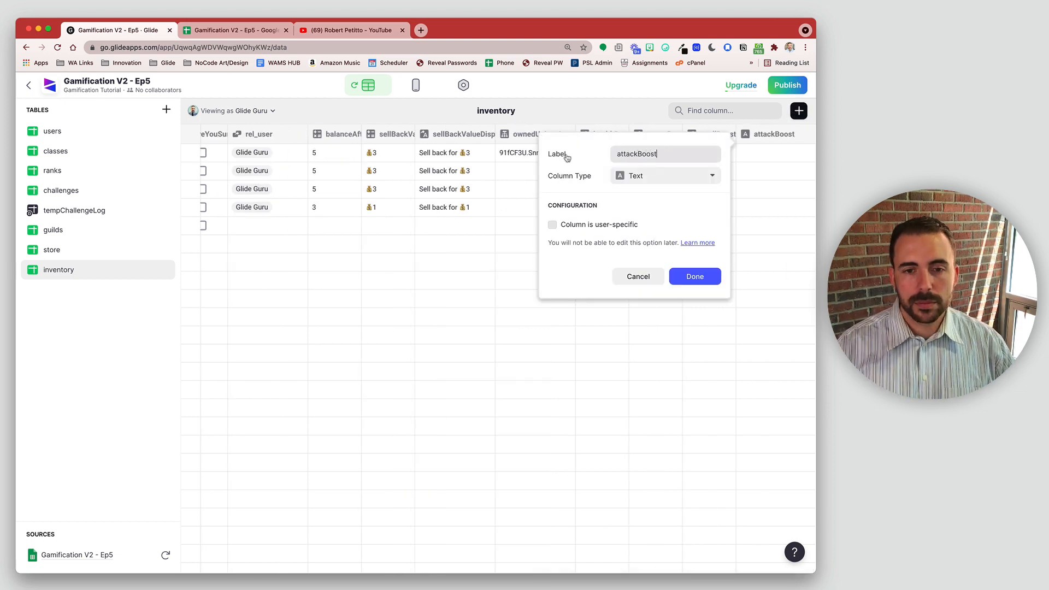
pyautogui.click(663, 175)
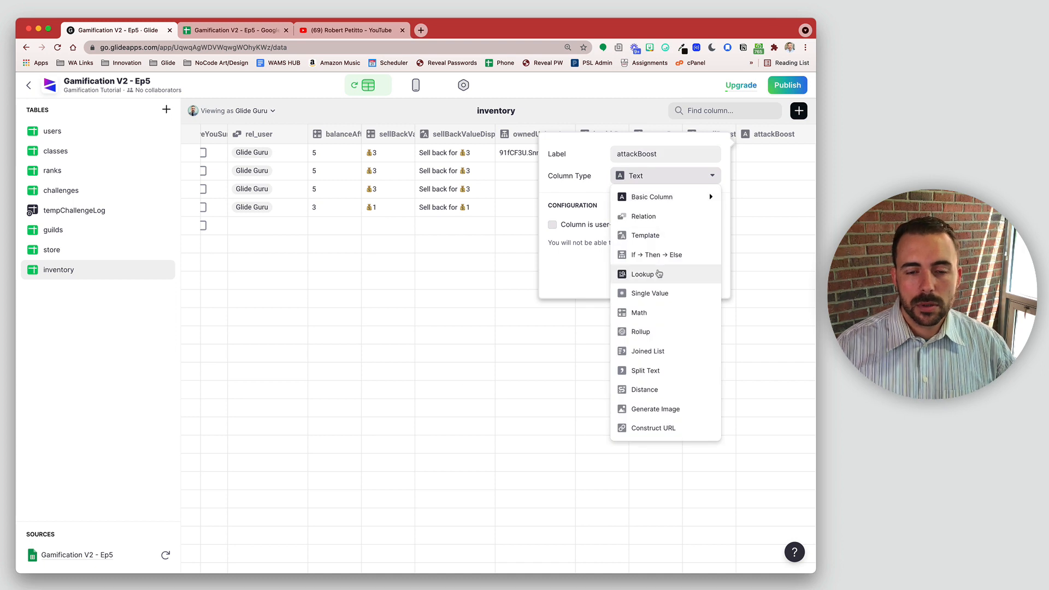
pyautogui.click(659, 273)
pyautogui.click(621, 226)
pyautogui.moveTo(601, 246)
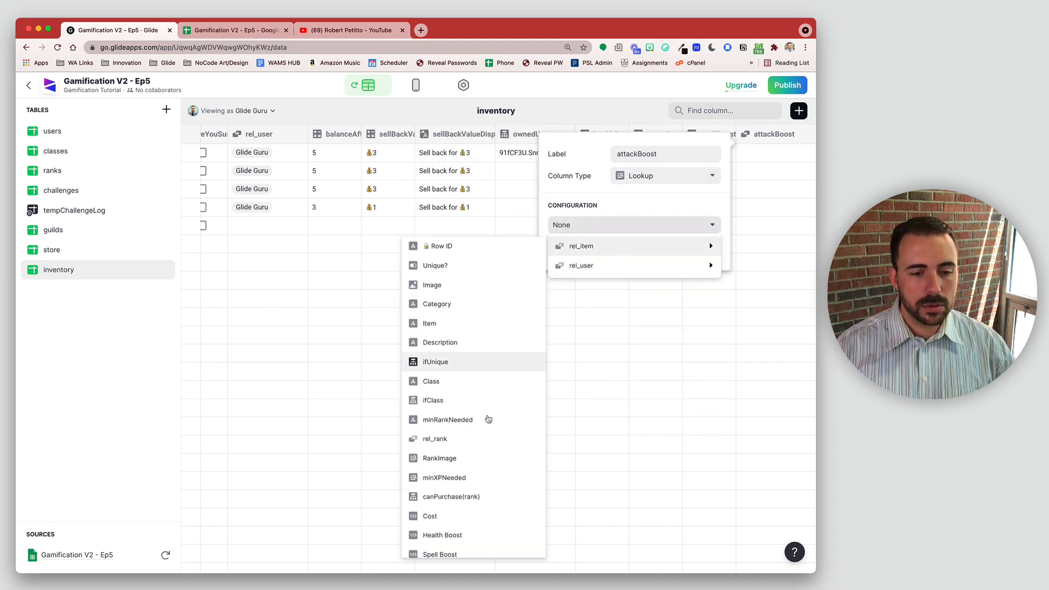
pyautogui.scroll(-3, 490, 430)
pyautogui.click(473, 381)
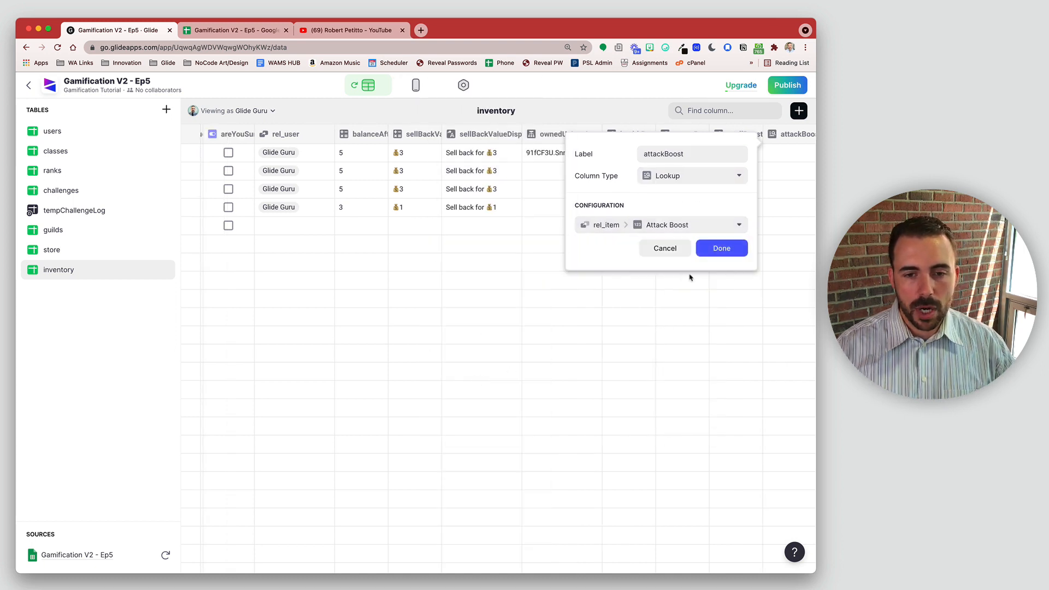
pyautogui.click(712, 248)
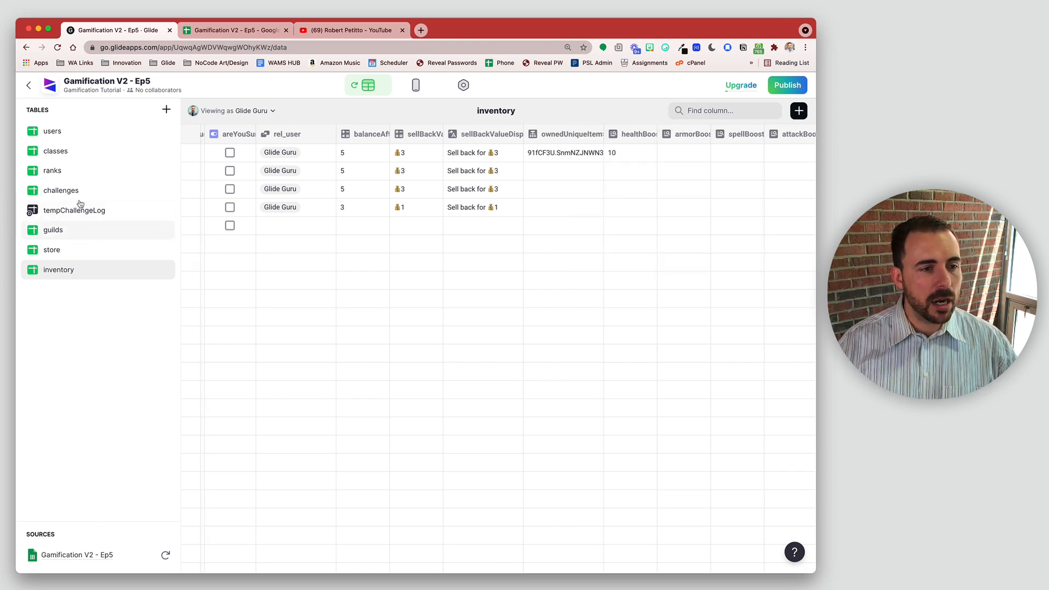
# Rename the inventoryBoost_health column in the users table to inventoryBoost_spell.
pyautogui.click(70, 132)
pyautogui.hscroll(8, 546, 241)
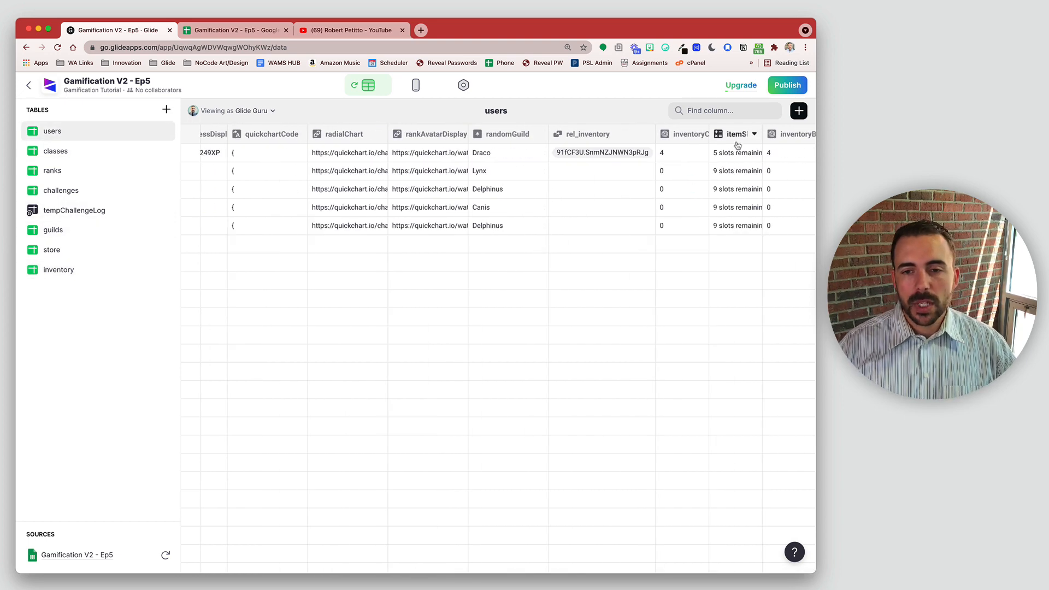
pyautogui.click(808, 136)
pyautogui.click(792, 154)
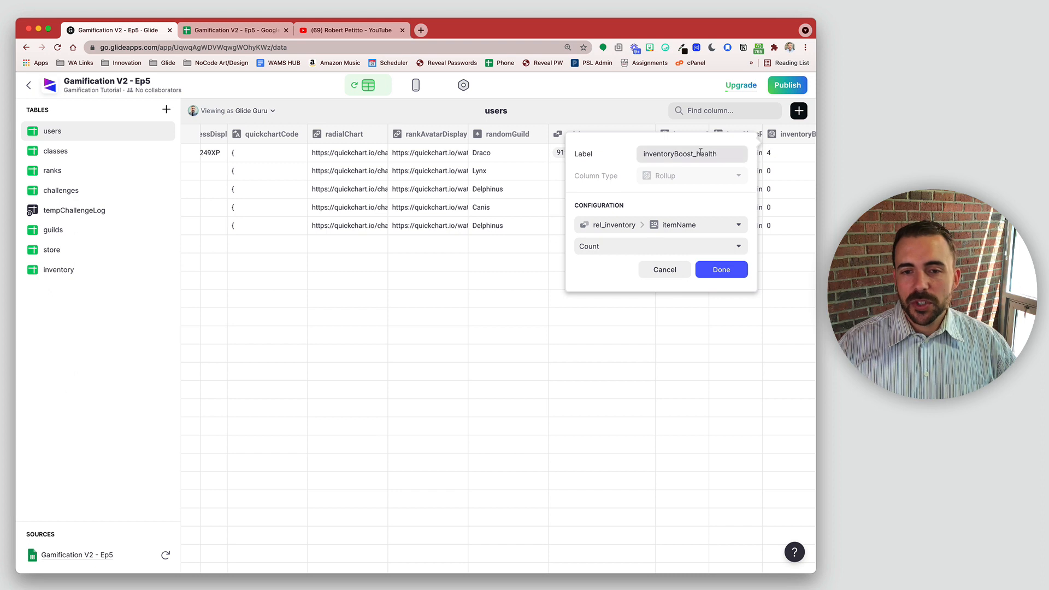
pyautogui.moveTo(697, 153); pyautogui.dragTo(766, 154)
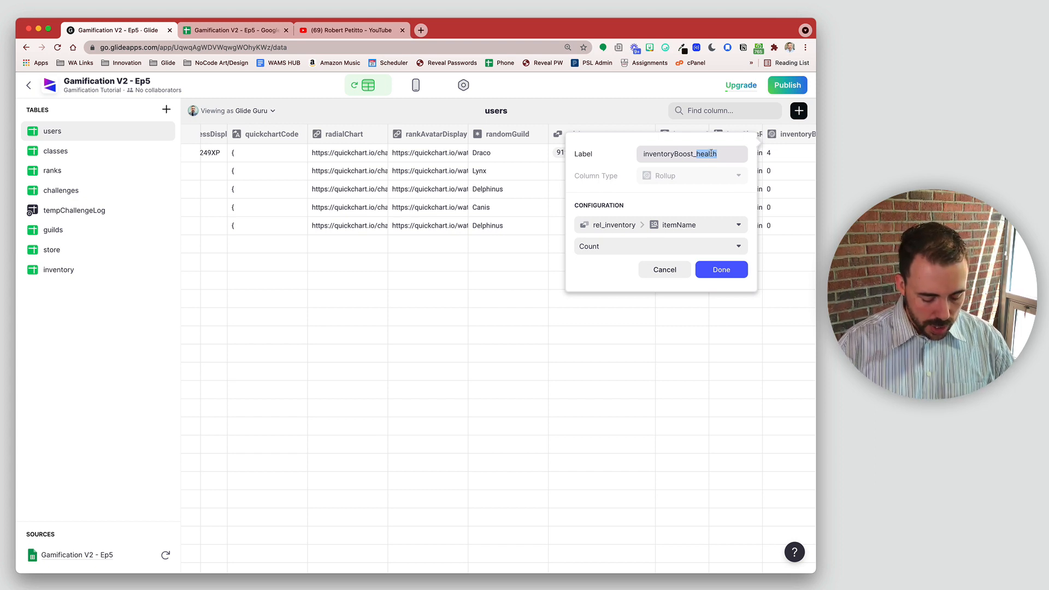
pyautogui.write('sp')
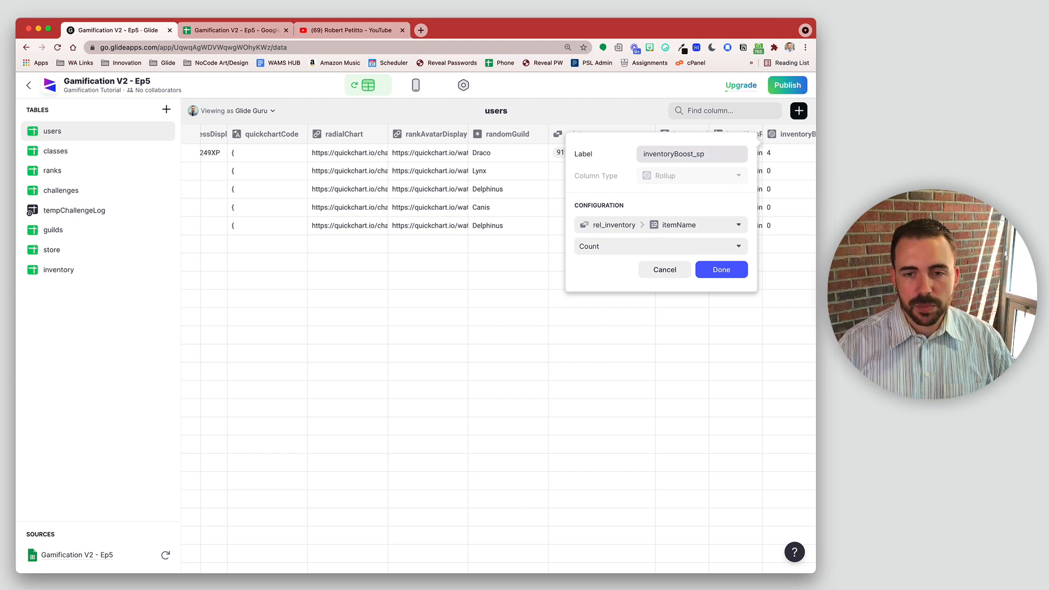
pyautogui.write('ell')
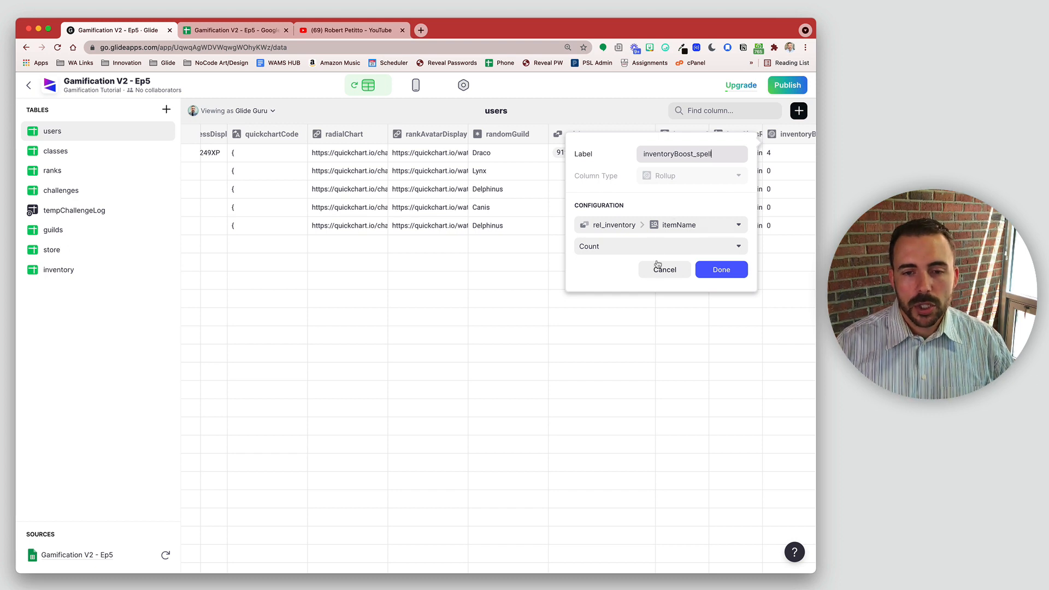
# Set the inventoryBoost_spell rollup to sum spellBoost from the inventory table.
pyautogui.click(637, 247)
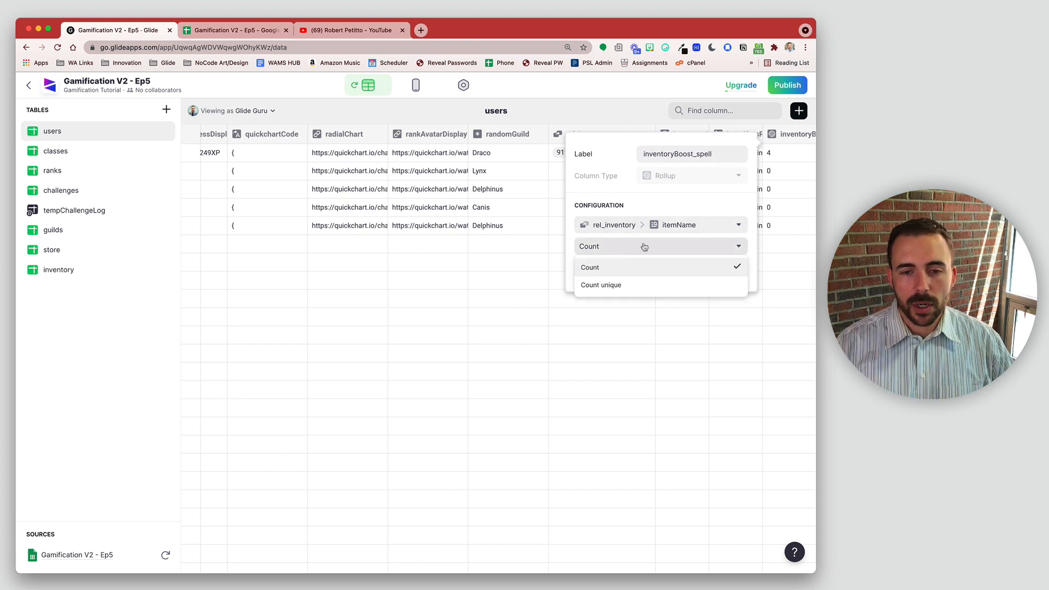
pyautogui.click(679, 225)
pyautogui.moveTo(632, 397)
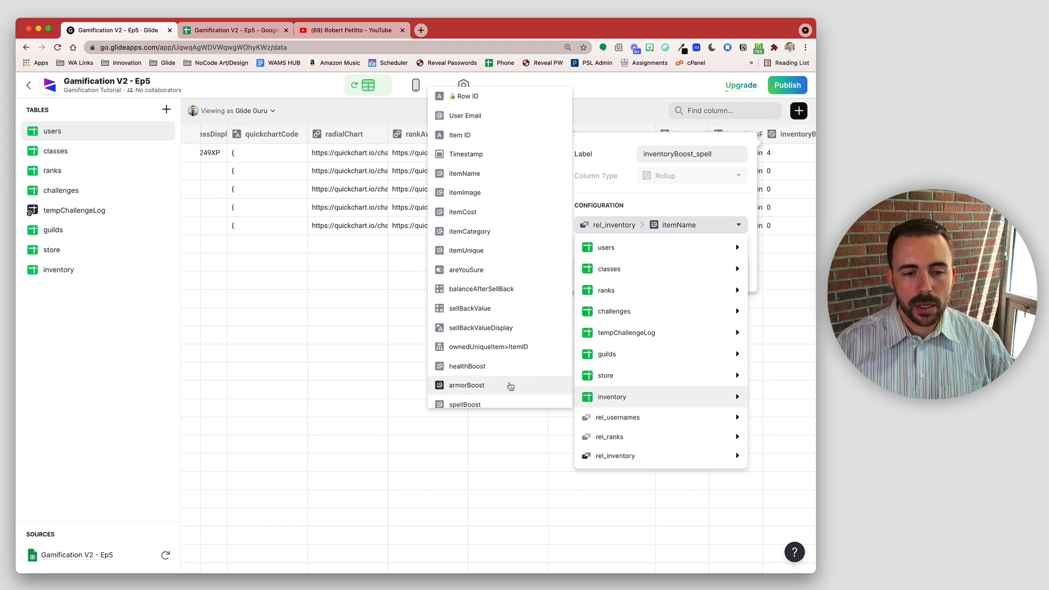
pyautogui.scroll(-1, 510, 386)
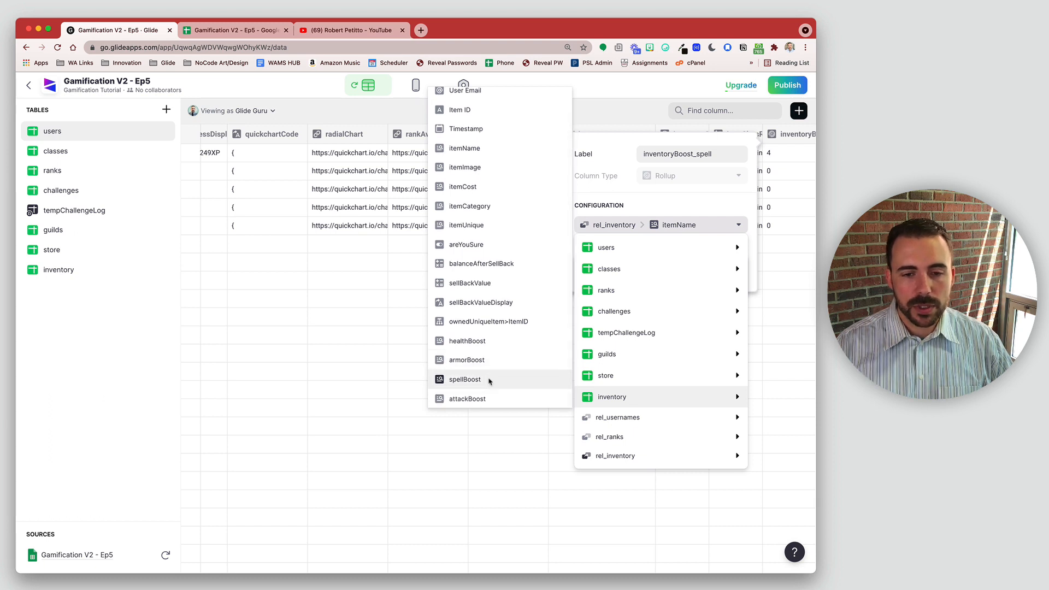
pyautogui.click(489, 377)
pyautogui.click(621, 302)
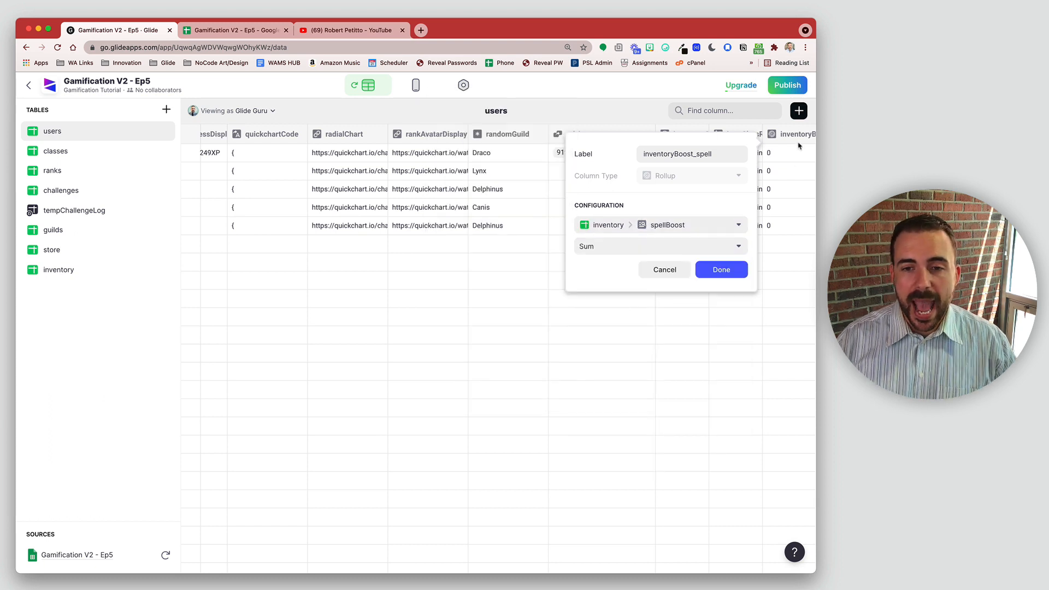
pyautogui.click(721, 270)
# Start a new Rollup column named inventoryBoost_armor in the users table.
pyautogui.click(798, 112)
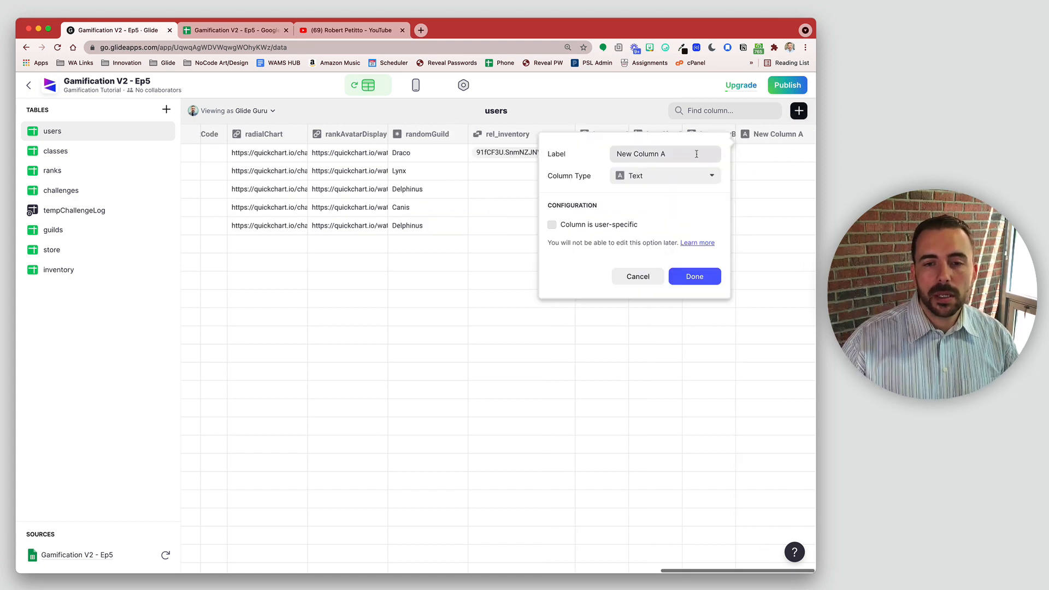
pyautogui.moveTo(696, 154); pyautogui.dragTo(557, 150)
pyautogui.write('inventoryBoost_health')
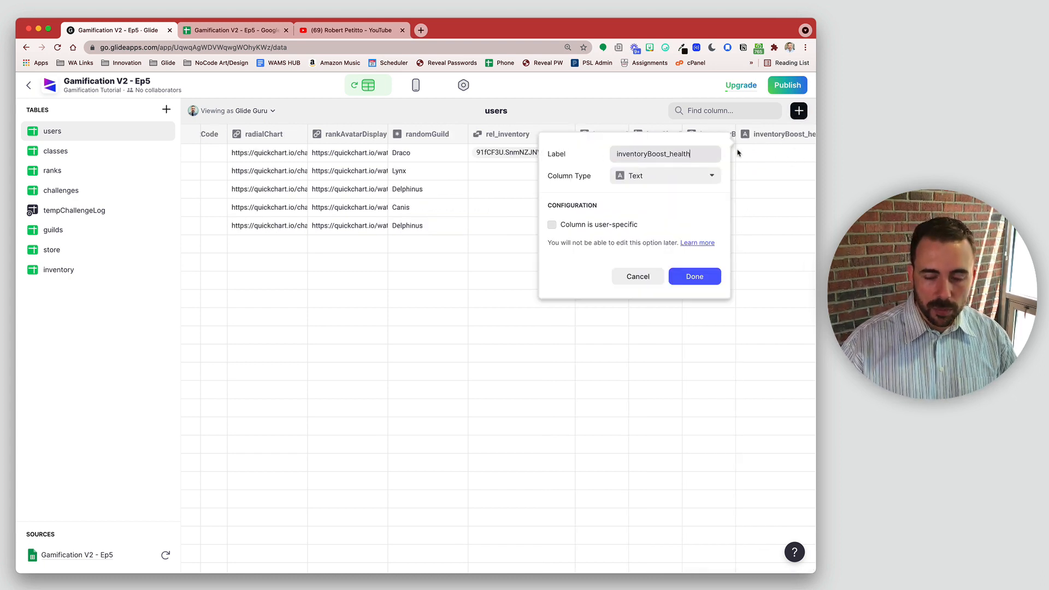
pyautogui.press('BackSpace')
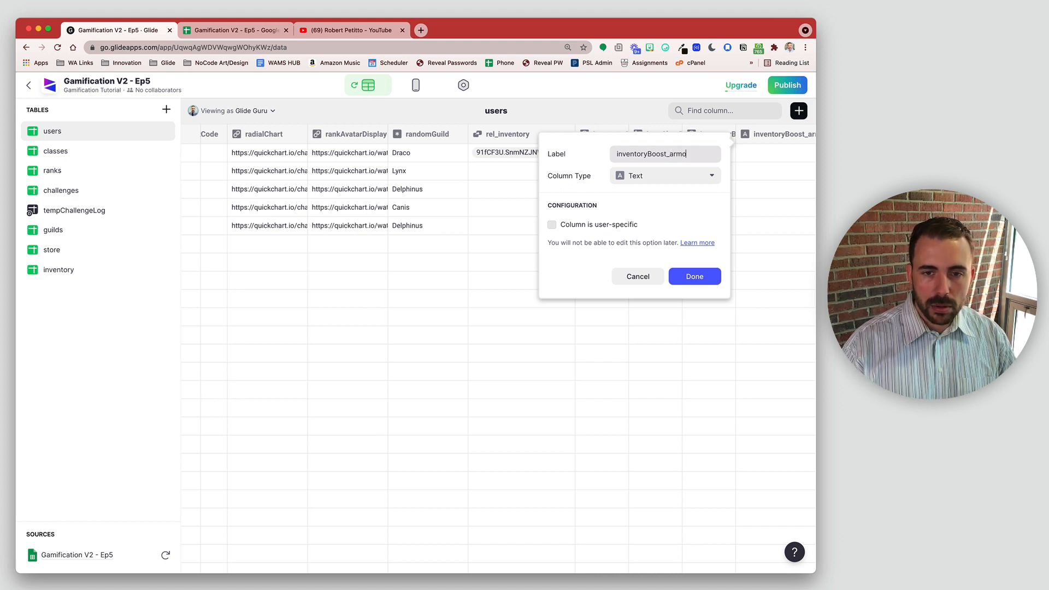
pyautogui.click(688, 176)
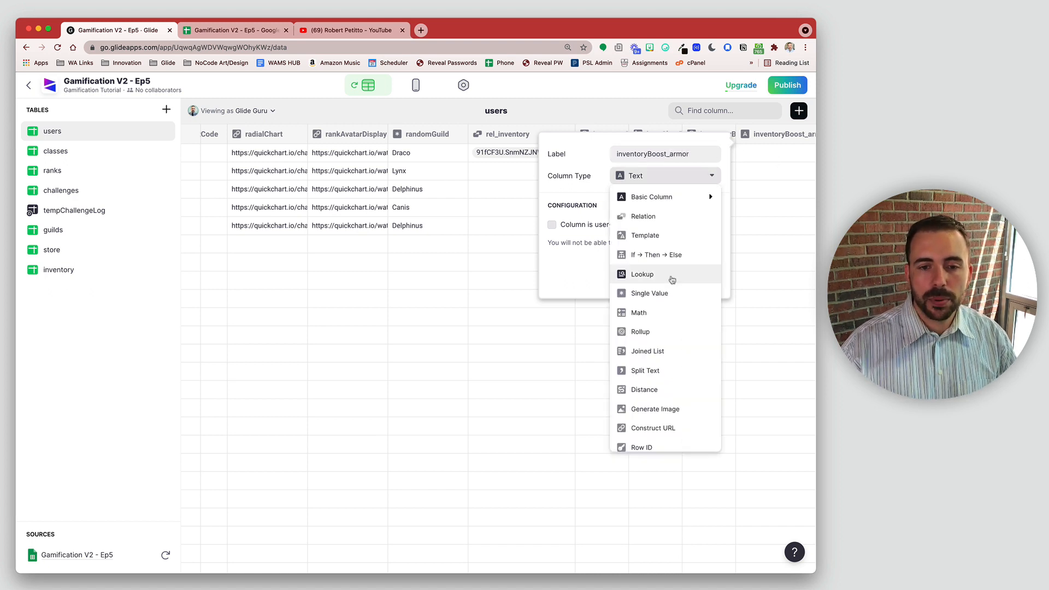
pyautogui.click(657, 331)
# Configure the inventoryBoost_armor rollup to sum armorBoost through the rel_inventory relation.
pyautogui.click(617, 225)
pyautogui.moveTo(621, 453)
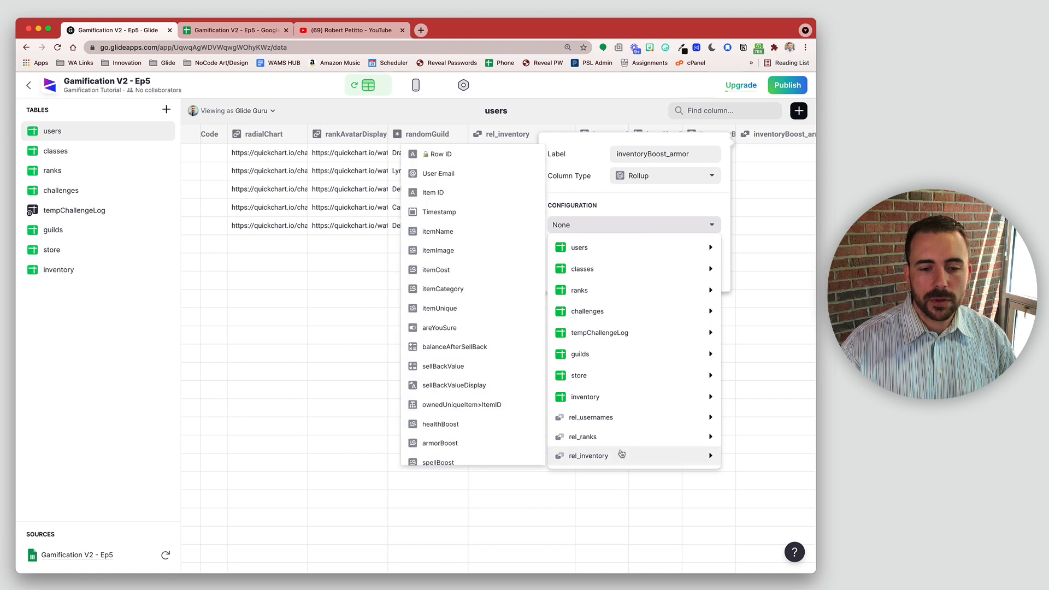
pyautogui.scroll(-1, 485, 429)
pyautogui.click(478, 418)
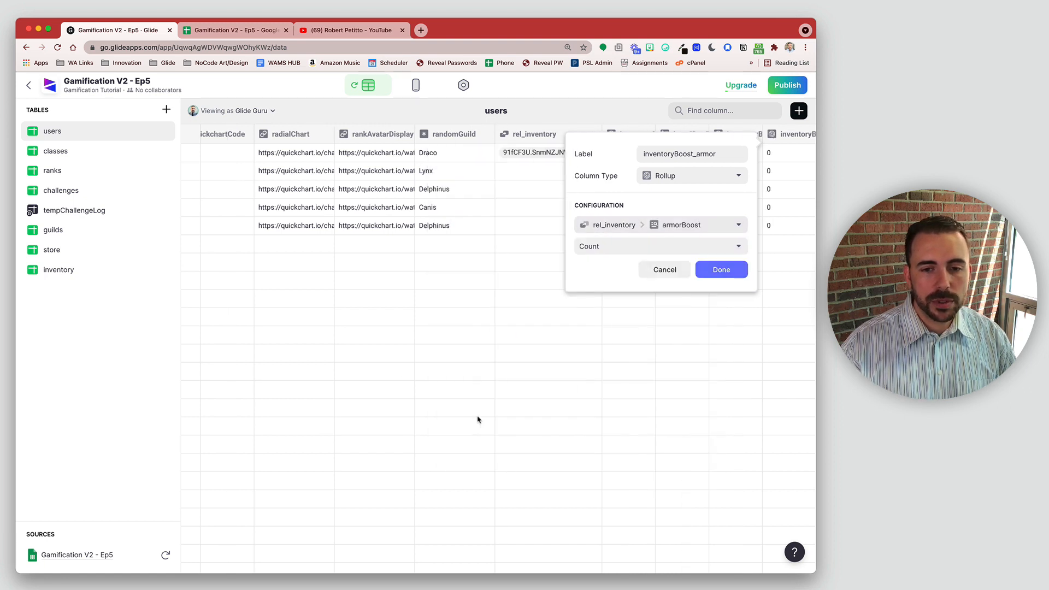
pyautogui.click(646, 247)
pyautogui.click(639, 302)
pyautogui.click(724, 271)
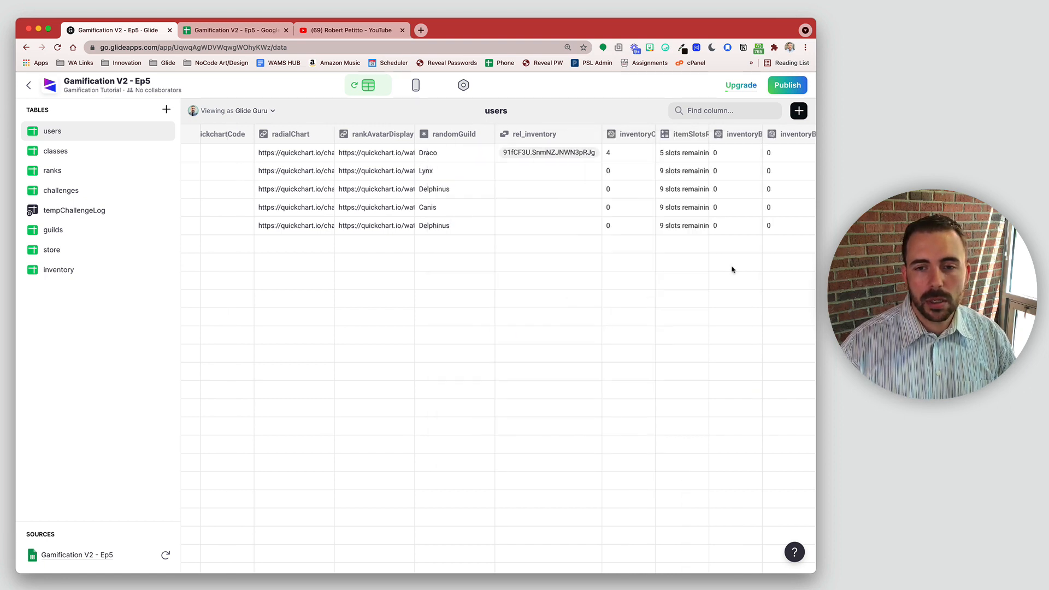
# Start a new Rollup column named inventoryBoost_attack in the users table.
pyautogui.click(798, 110)
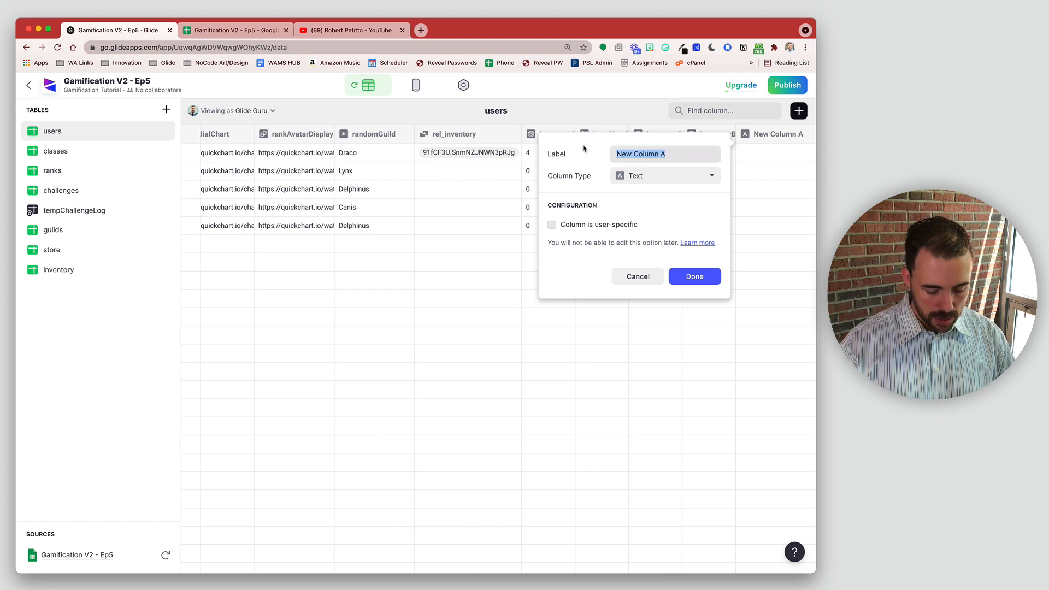
pyautogui.write('inventoryBoost_health')
pyautogui.moveTo(669, 154); pyautogui.dragTo(734, 154)
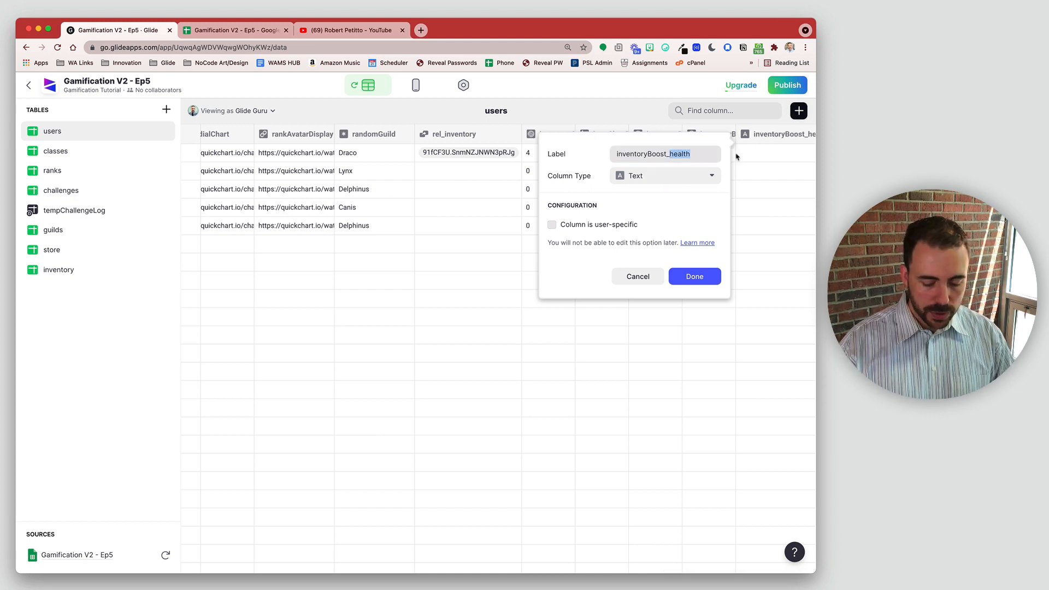
pyautogui.write('ack')
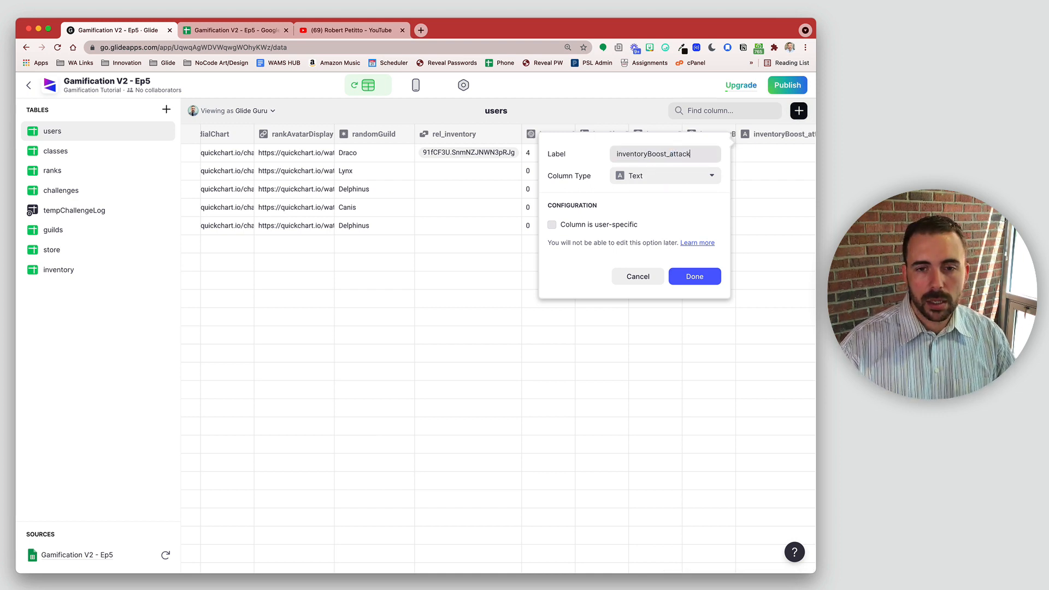
pyautogui.click(679, 180)
pyautogui.click(659, 338)
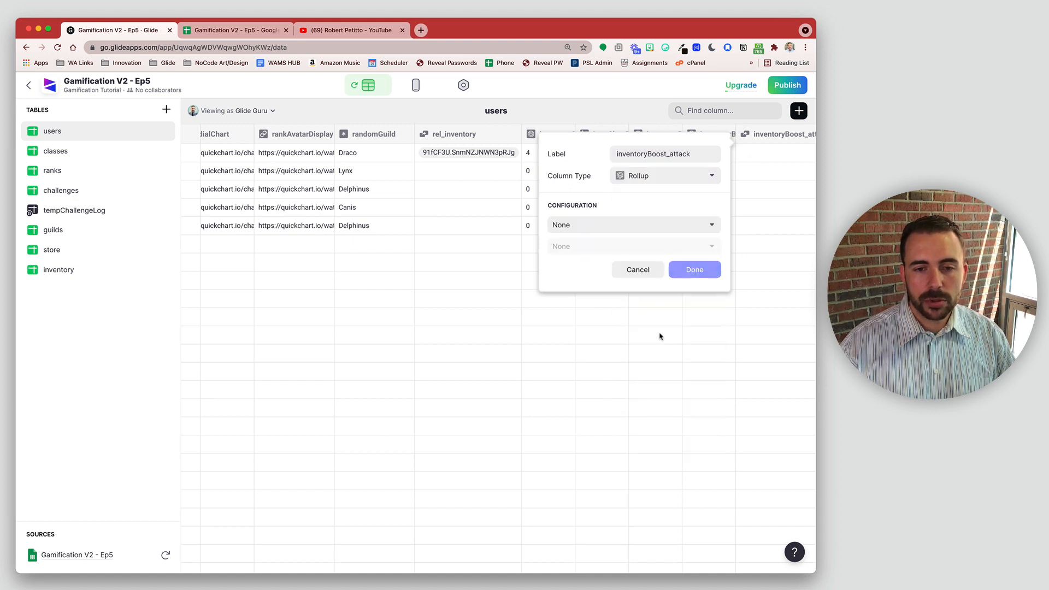
# Configure the inventoryBoost_attack rollup to sum attackBoost through the rel_inventory relation.
pyautogui.click(600, 225)
pyautogui.moveTo(590, 456)
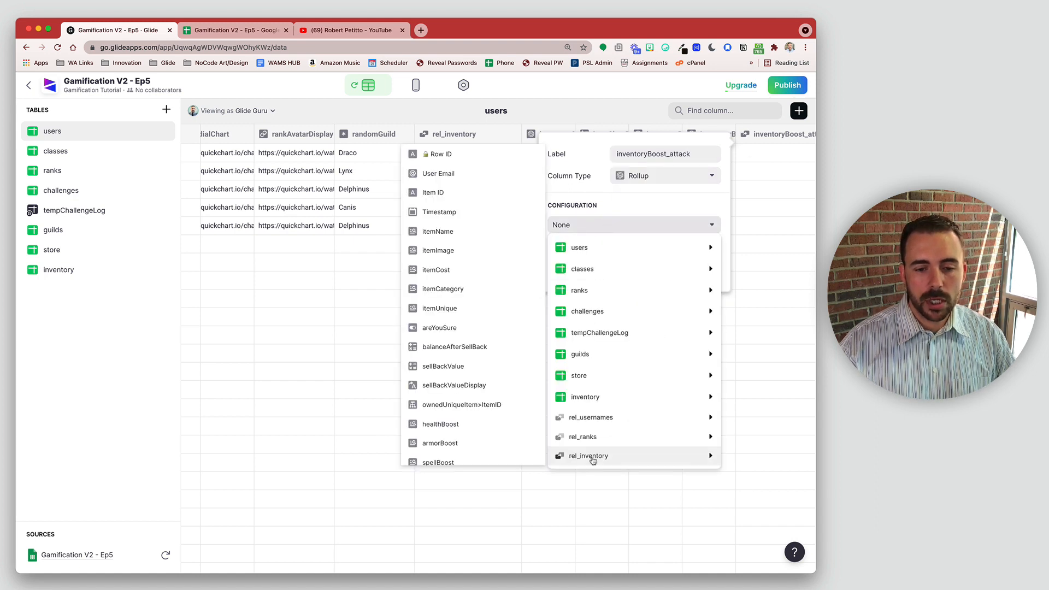
pyautogui.scroll(-1, 484, 440)
pyautogui.click(471, 444)
pyautogui.click(657, 250)
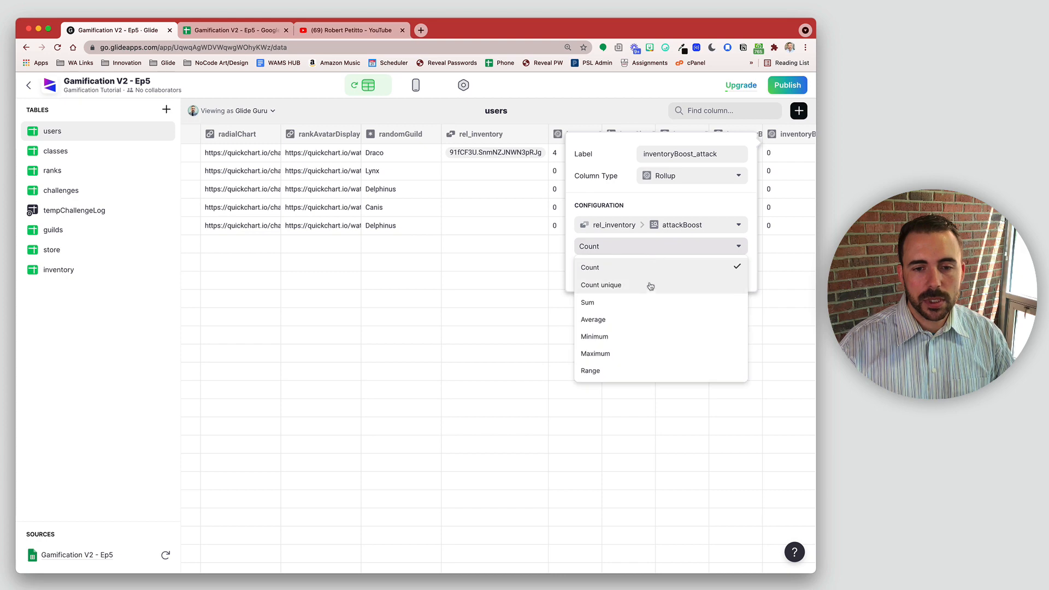
pyautogui.click(647, 302)
pyautogui.click(728, 273)
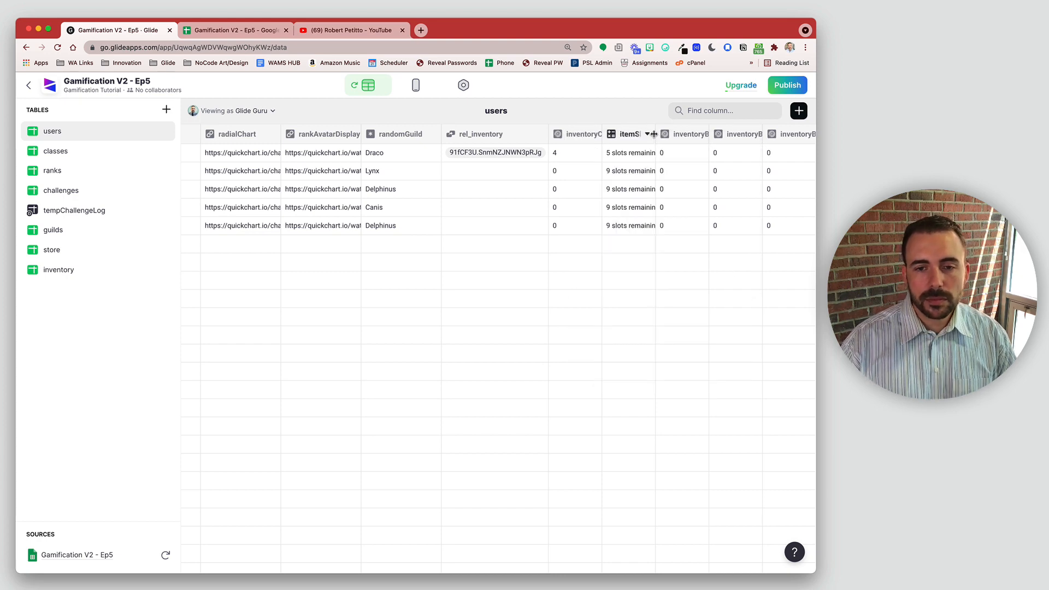
# Start a new Math column named totalArmor in the users table.
pyautogui.hscroll(-5, 644, 206)
pyautogui.hscroll(-10, 637, 209)
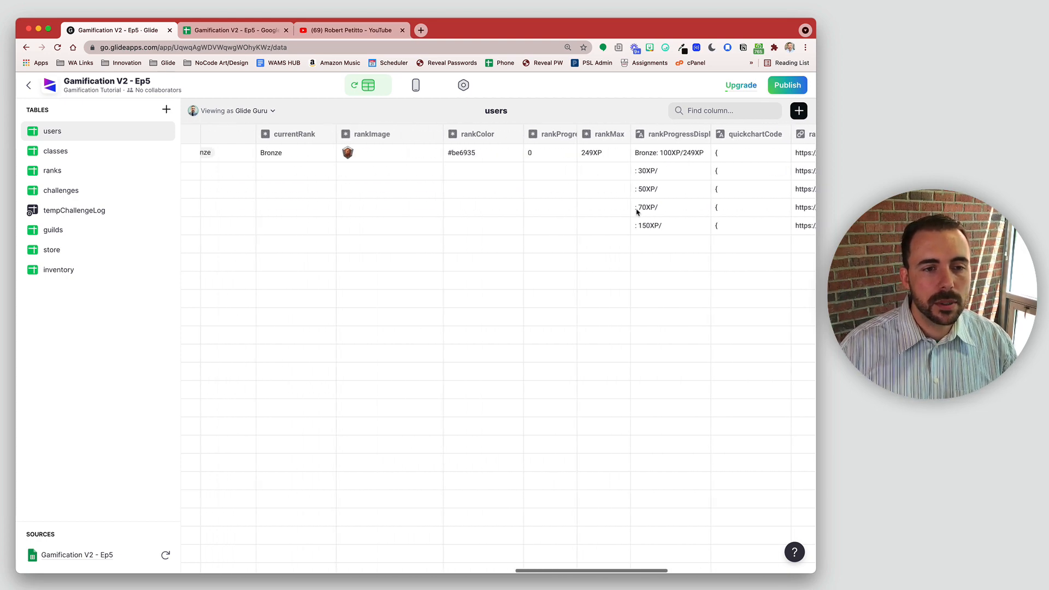
pyautogui.hscroll(5, 632, 212)
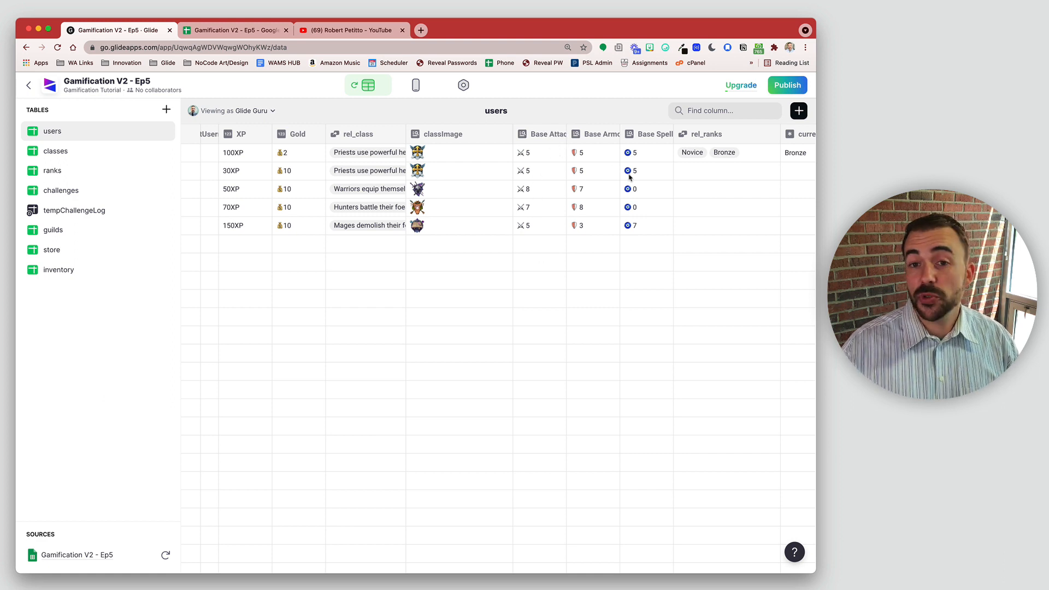
pyautogui.hscroll(10, 646, 180)
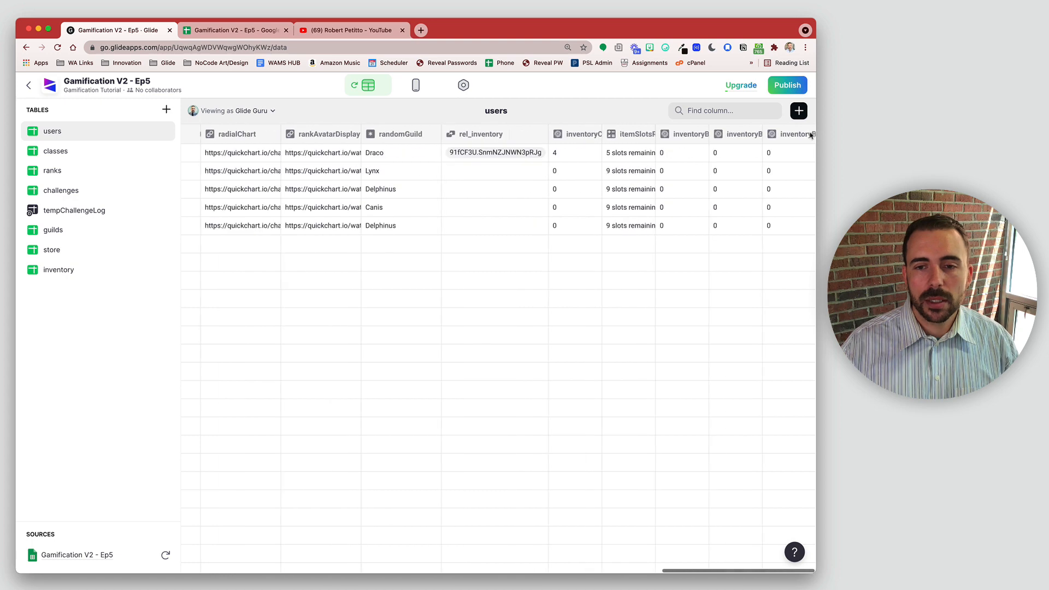
pyautogui.click(799, 111)
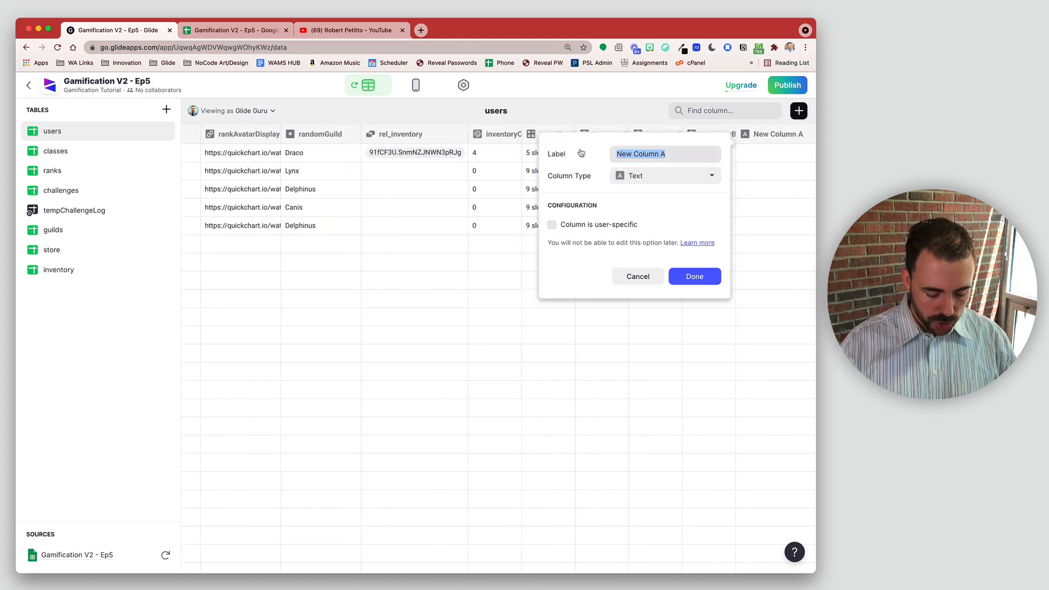
pyautogui.write('total')
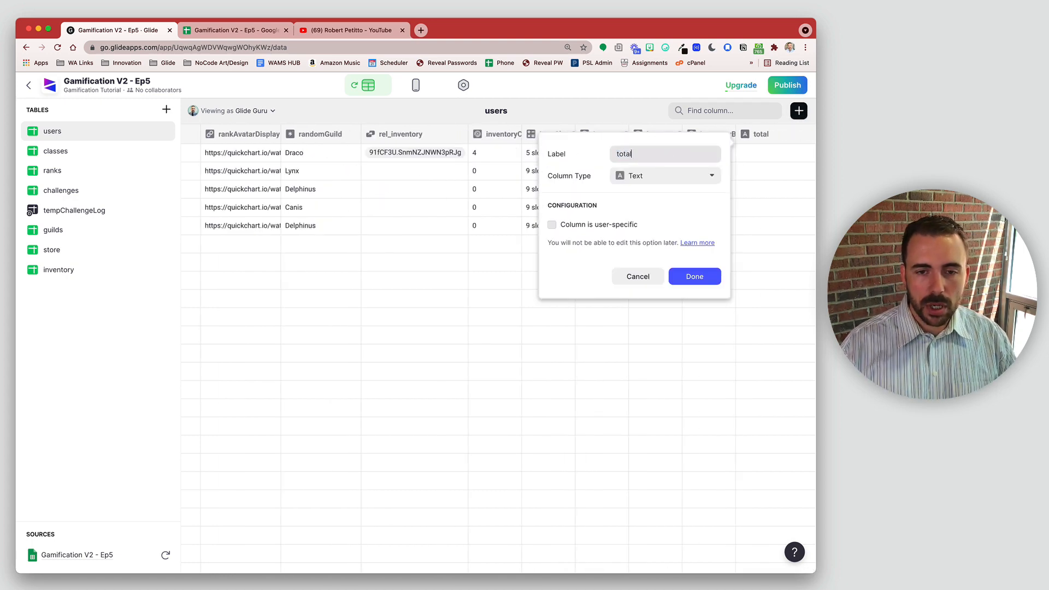
pyautogui.write('Armor')
pyautogui.click(688, 185)
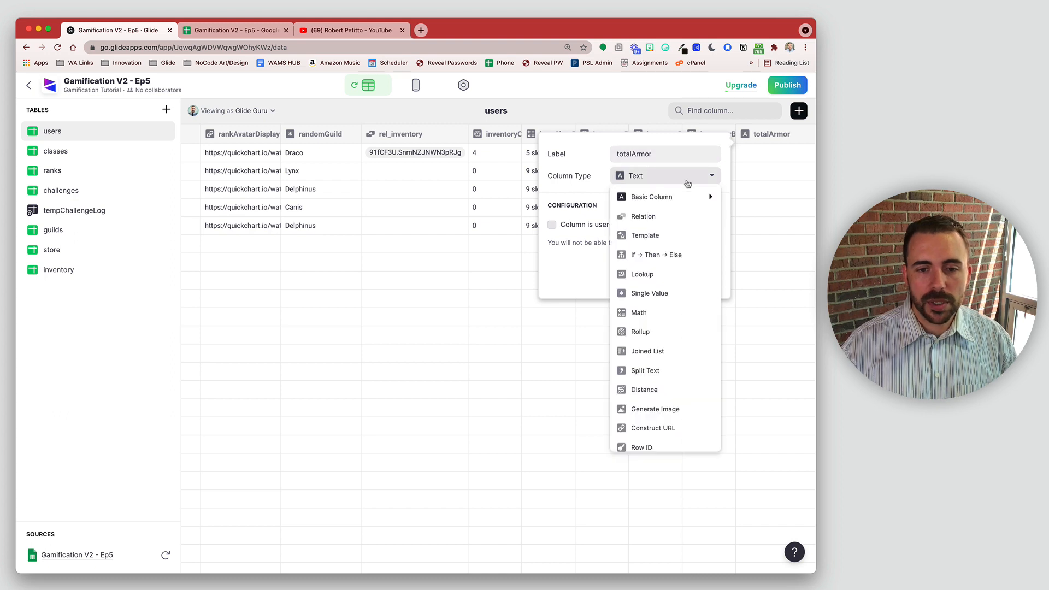
pyautogui.click(639, 314)
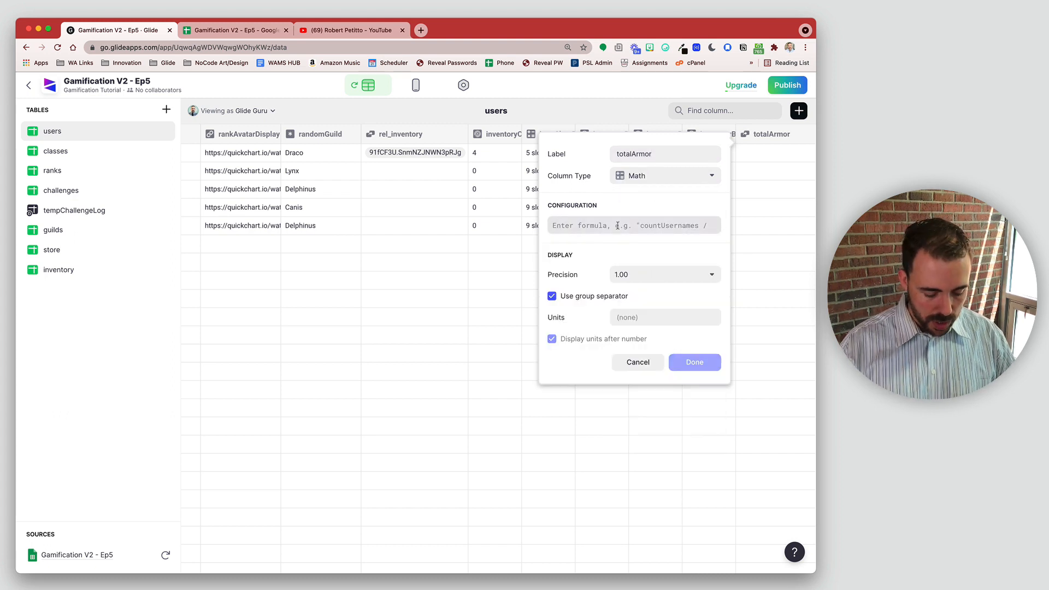
# Enter the totalArmor formula basea+boosta, adding Base Armor and the inventory armor boost, with precision 1.
pyautogui.write('basea')
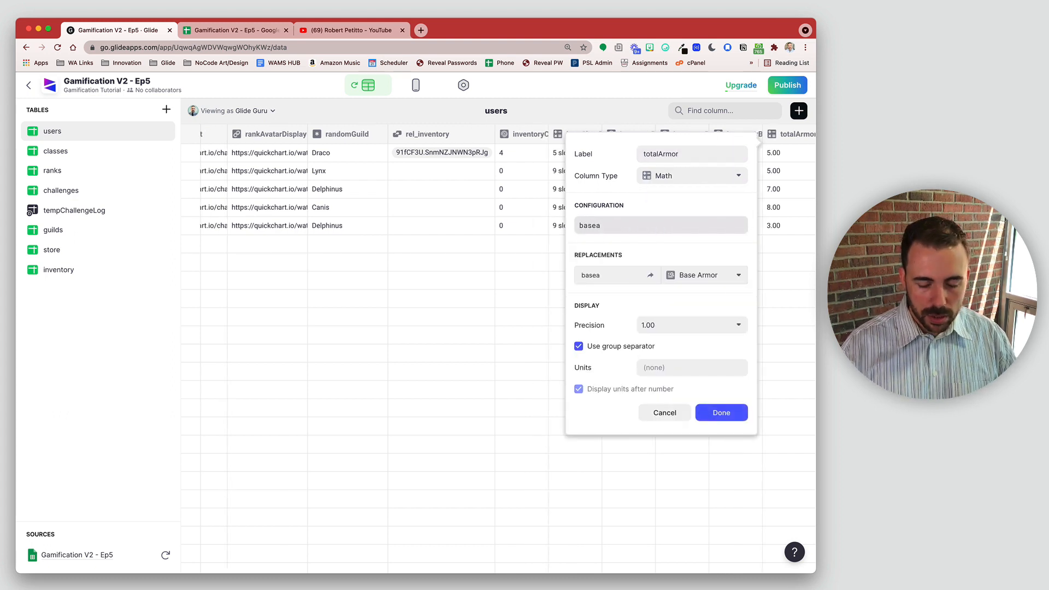
pyautogui.write('+boosta')
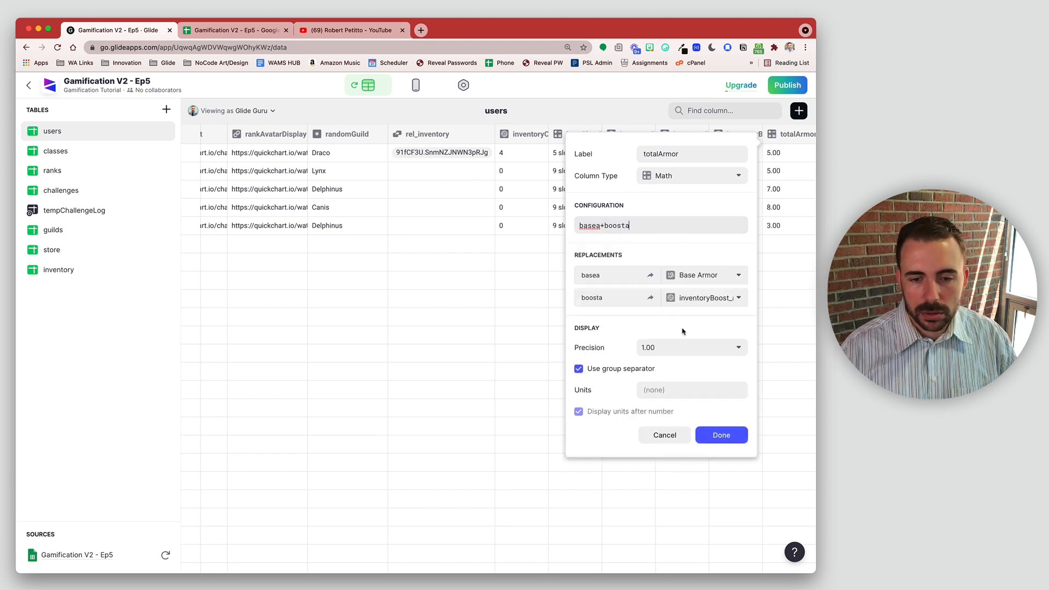
pyautogui.click(708, 348)
pyautogui.click(700, 368)
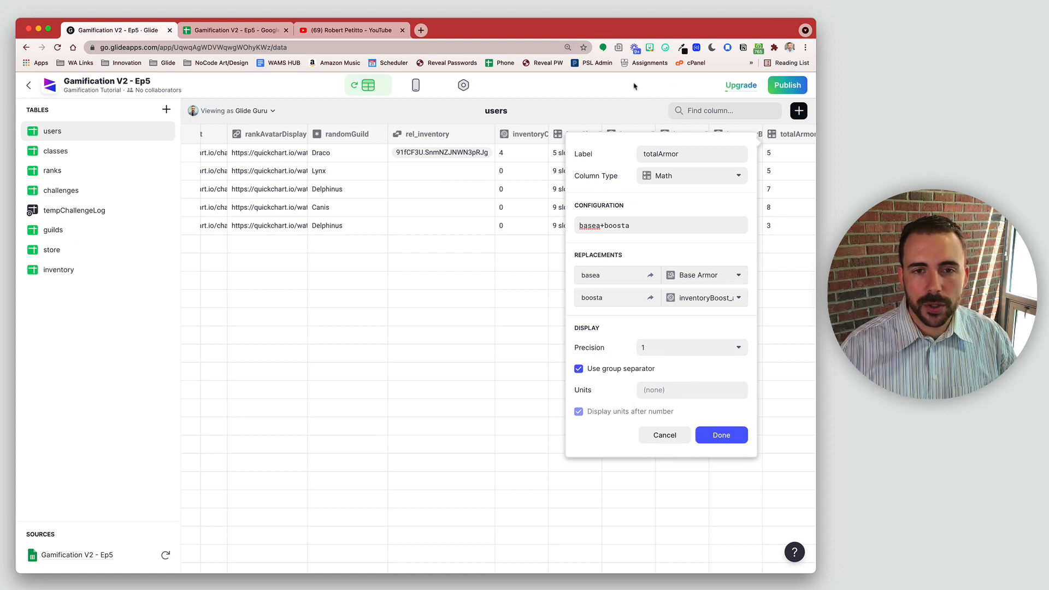
# Search the JoyPixels emoji picker for sword and pick the crossed swords emoji.
pyautogui.click(665, 48)
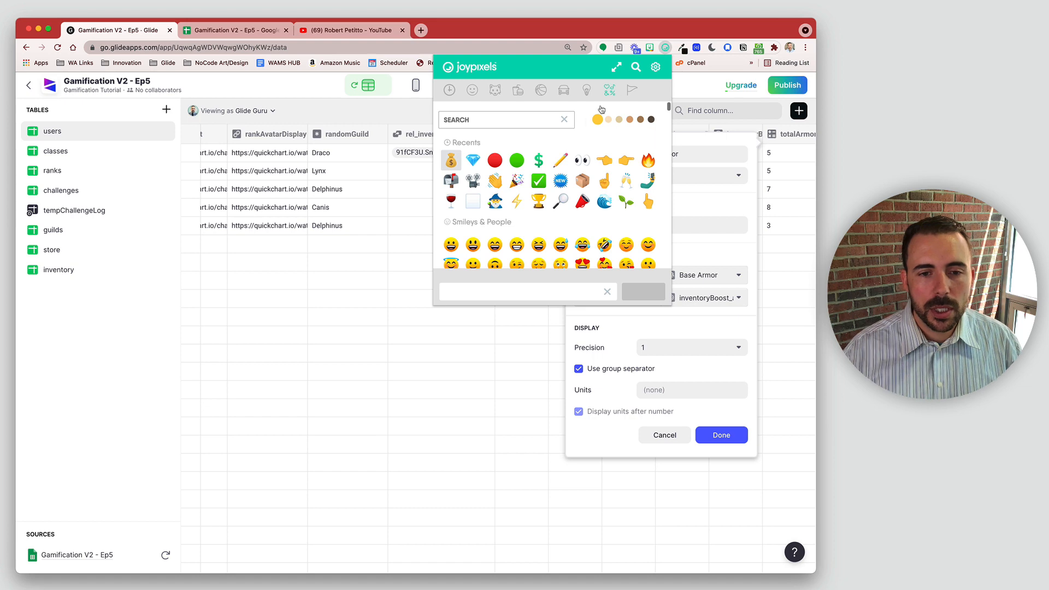
pyautogui.click(533, 118)
pyautogui.write('sword')
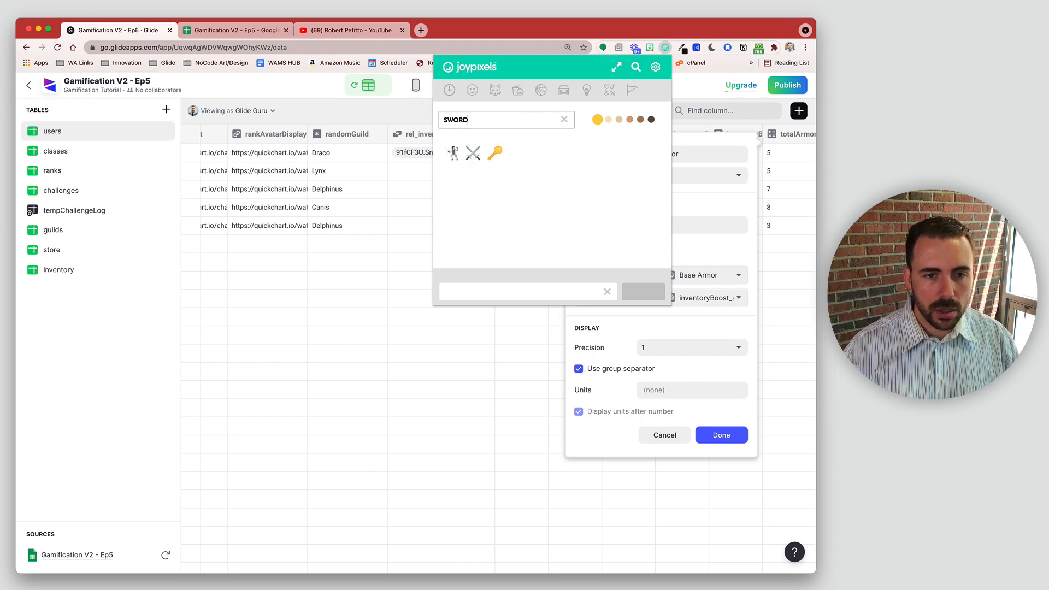
pyautogui.click(473, 153)
pyautogui.moveTo(470, 120); pyautogui.dragTo(414, 105)
pyautogui.press('super+c')
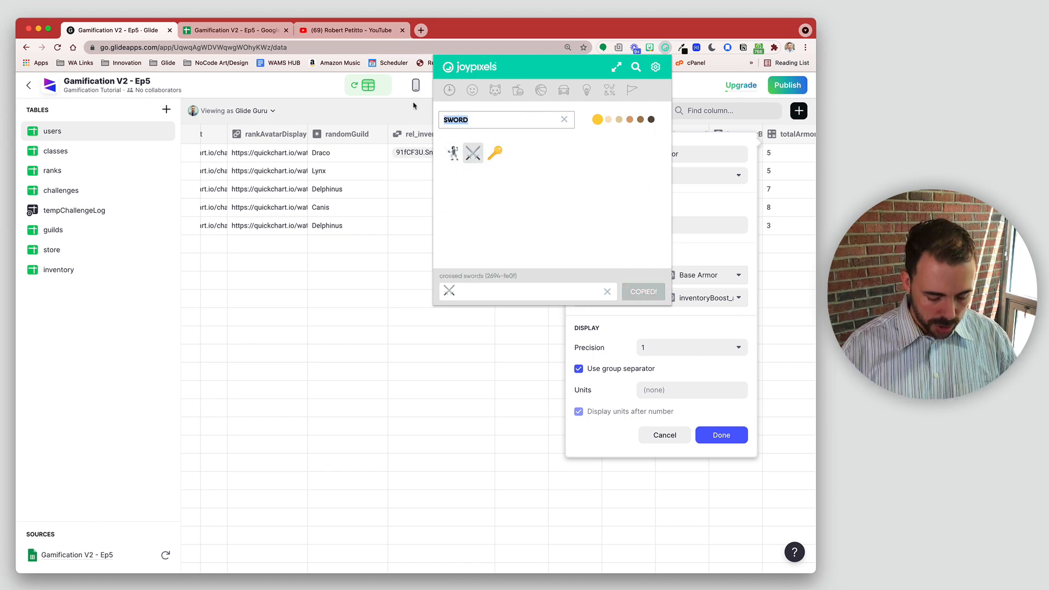
# Add the shield emoji and, from a magic search, the nazar amulet emoji to the copied set.
pyautogui.write('shield')
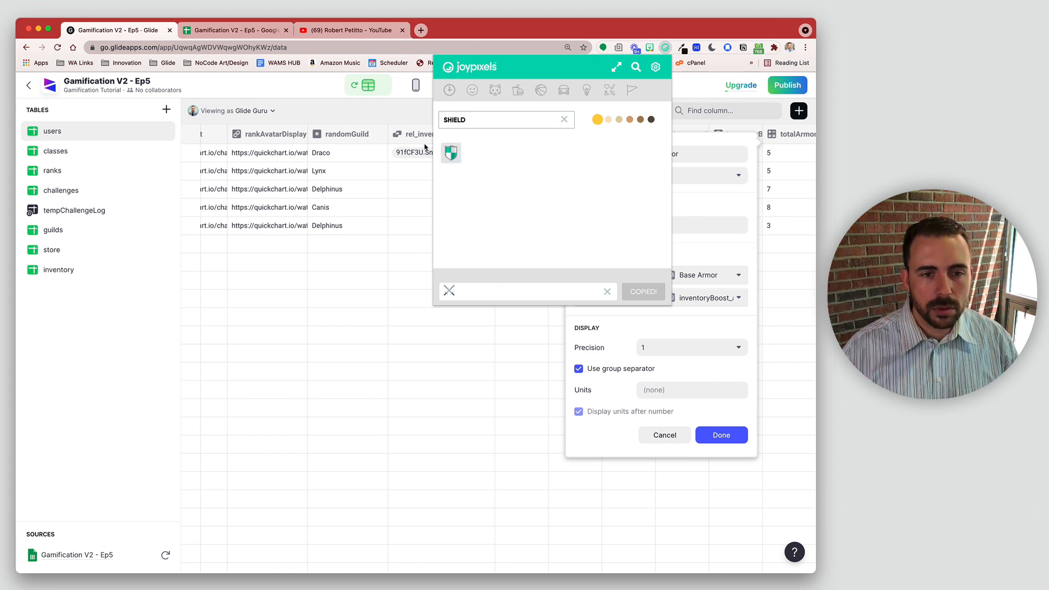
pyautogui.click(456, 148)
pyautogui.moveTo(467, 120); pyautogui.dragTo(416, 120)
pyautogui.write('swirl')
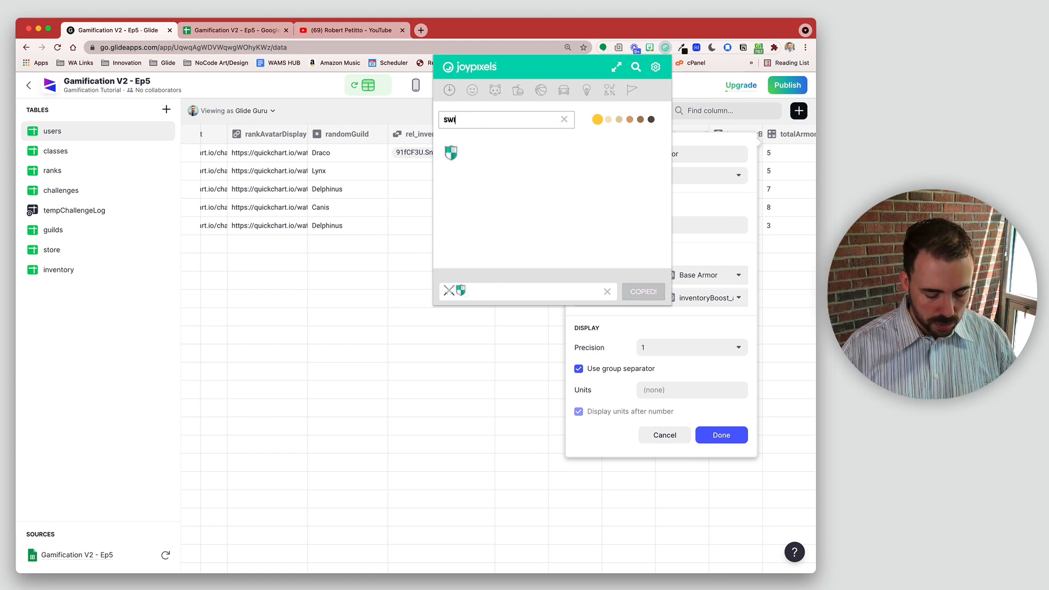
pyautogui.moveTo(467, 120); pyautogui.dragTo(416, 120)
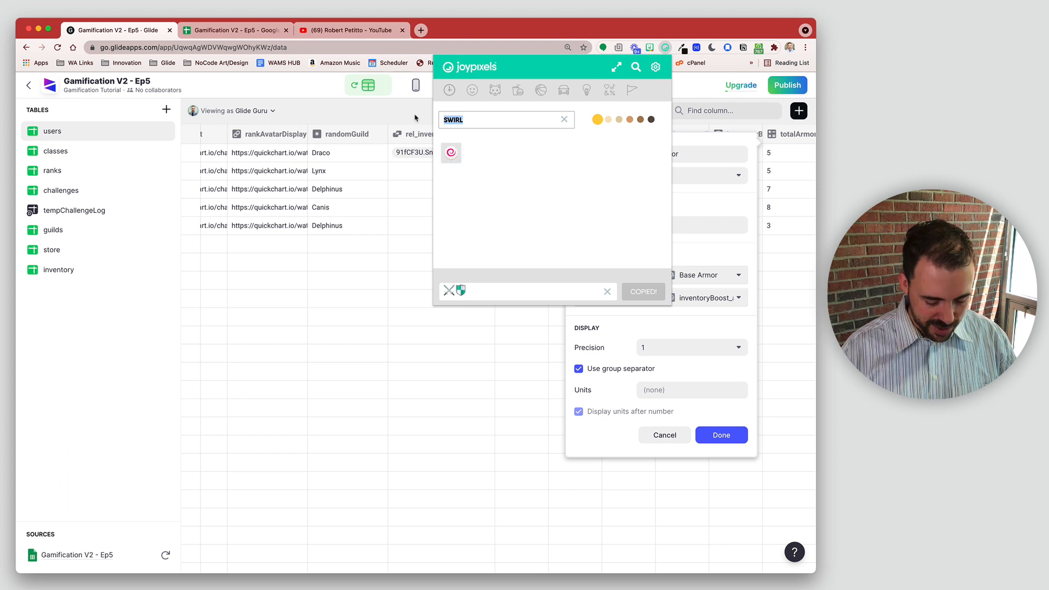
pyautogui.write('magic')
pyautogui.click(497, 197)
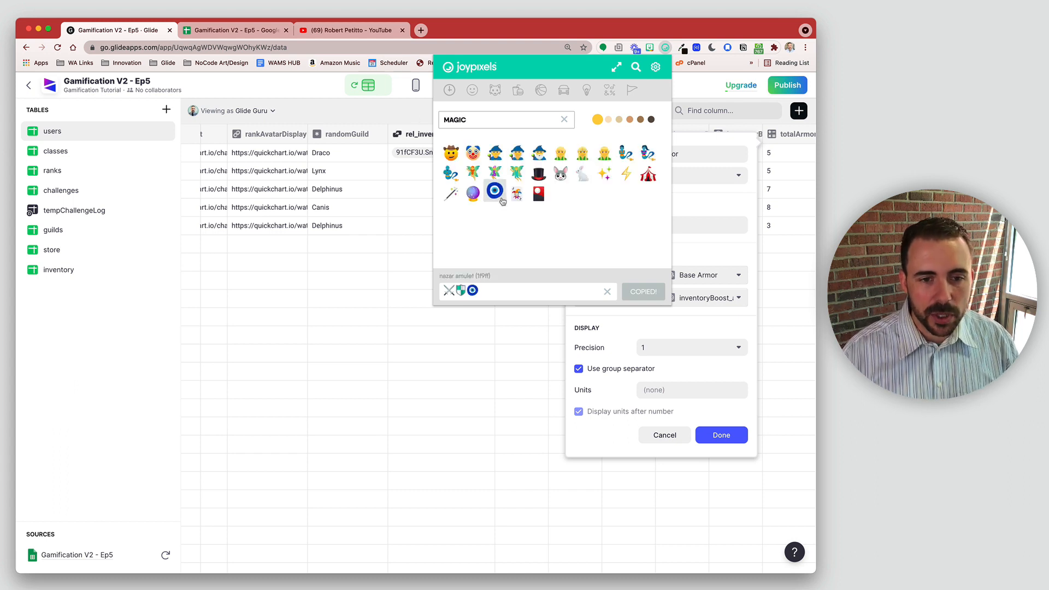
pyautogui.click(690, 327)
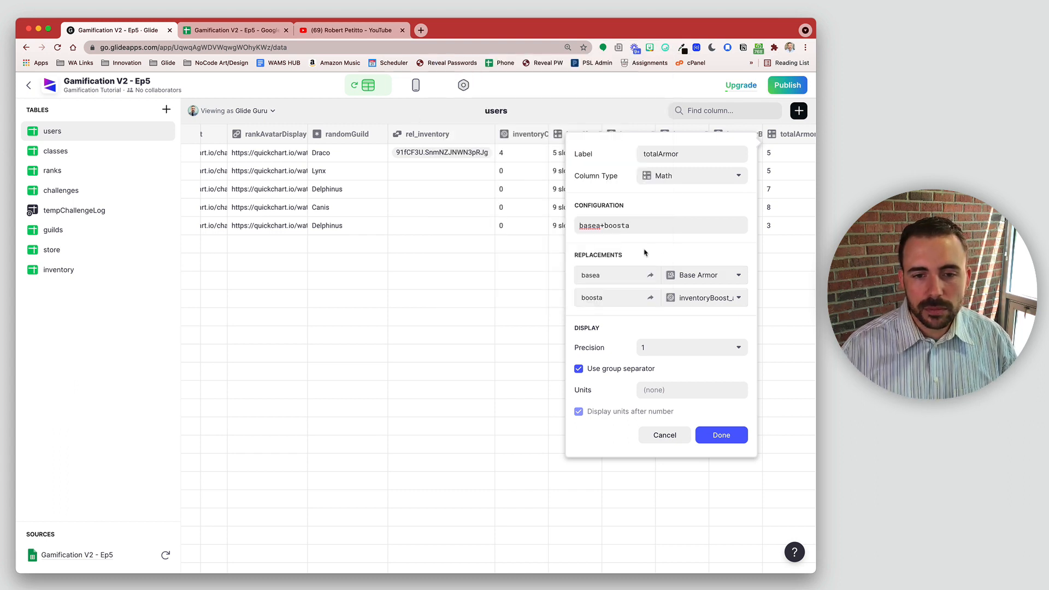
# Set the totalArmor units to only the shield emoji, displayed before the number, and save the column.
pyautogui.click(681, 389)
pyautogui.press('super+v')
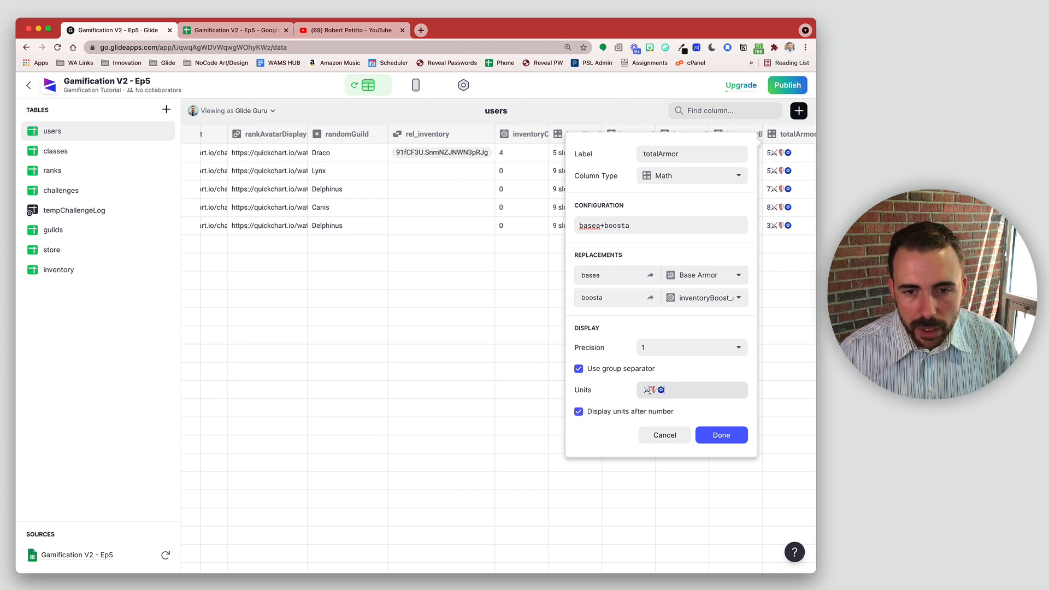
pyautogui.moveTo(644, 389); pyautogui.dragTo(634, 392)
pyautogui.press('BackSpace')
pyautogui.click(679, 390)
pyautogui.press('BackSpace')
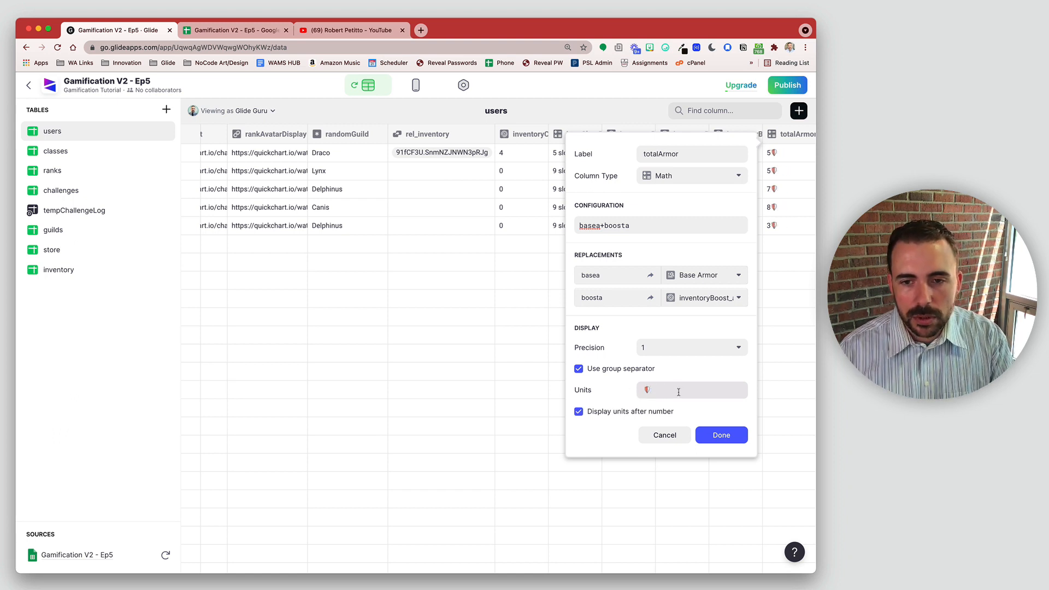
pyautogui.click(642, 417)
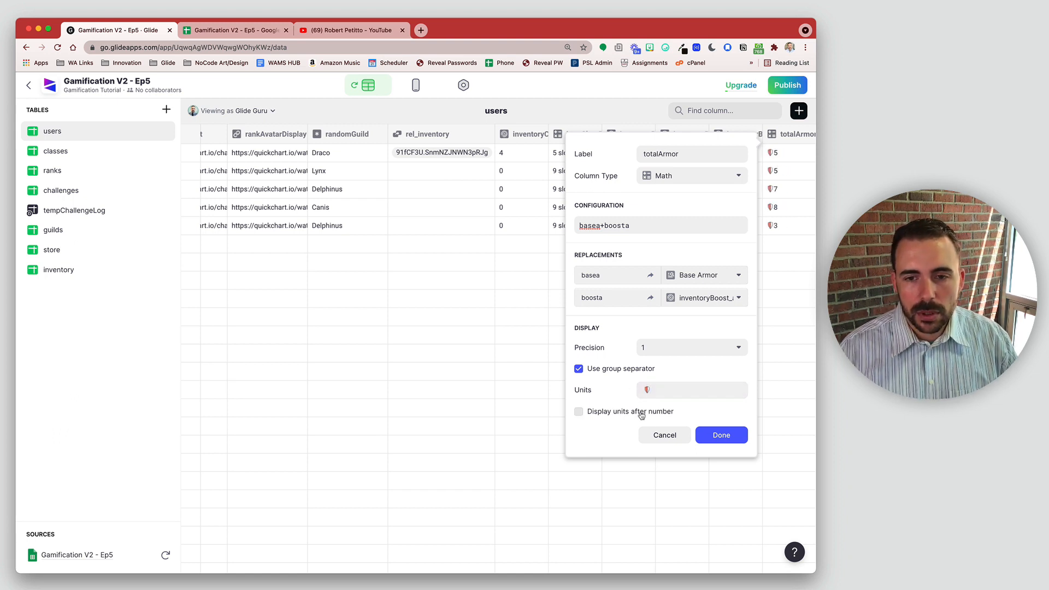
pyautogui.click(719, 434)
# Start a new Math column named totalAttackBoost in the users table.
pyautogui.click(799, 110)
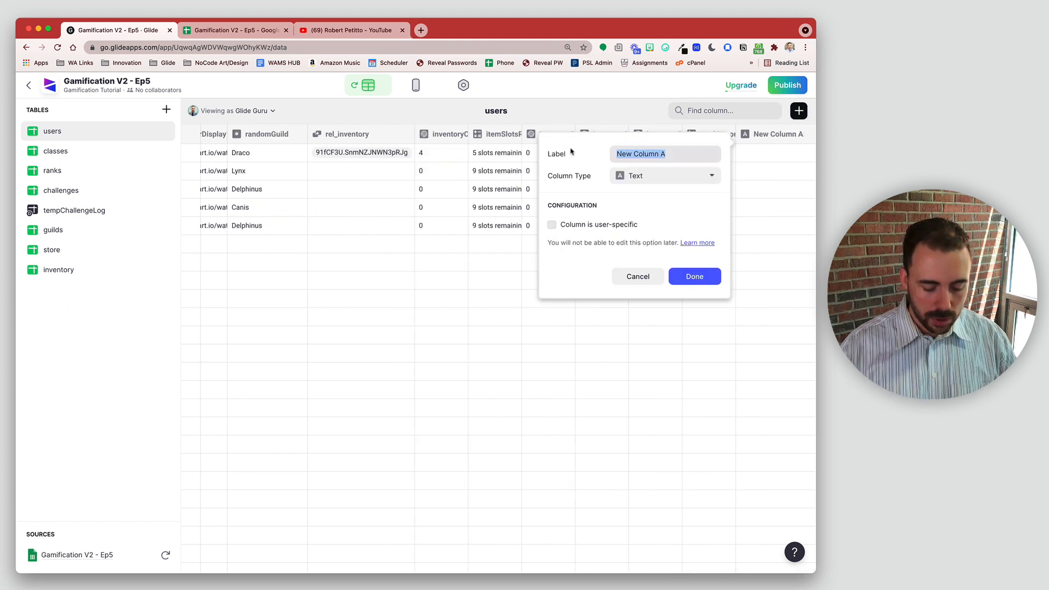
pyautogui.write('tot')
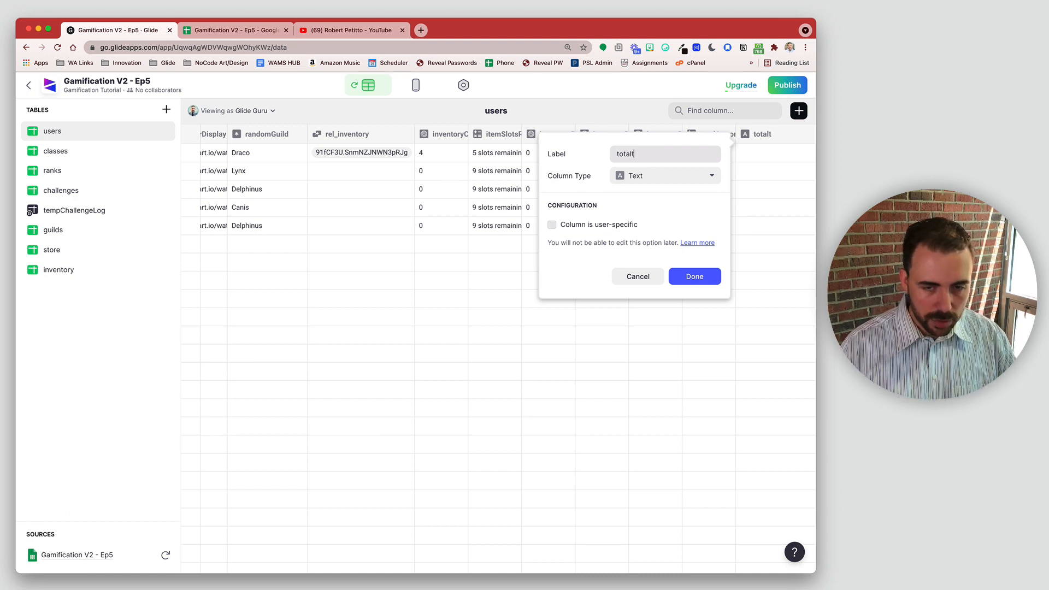
pyautogui.write('alAtta')
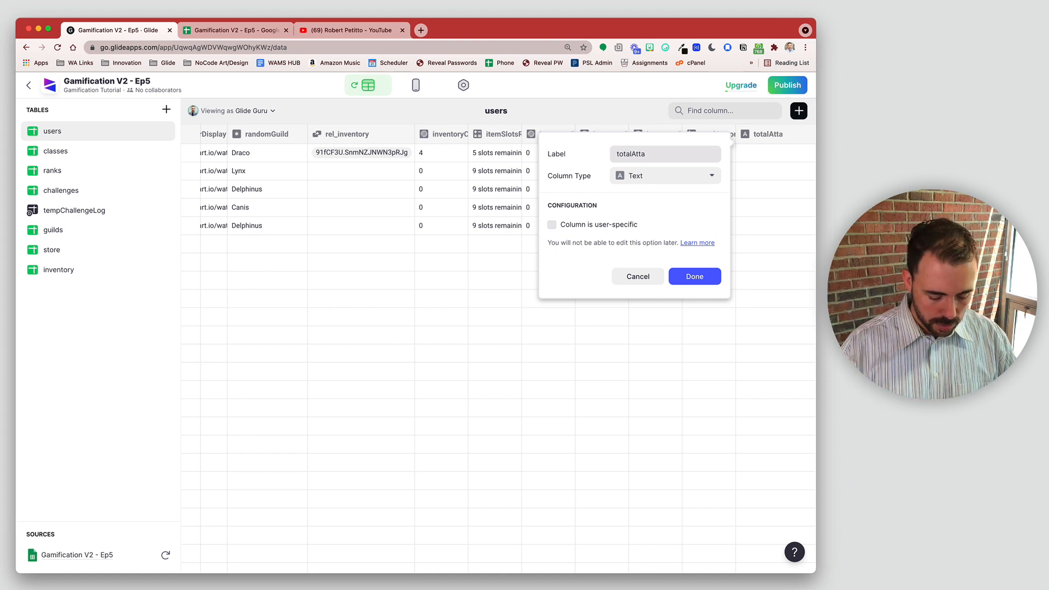
pyautogui.write('ckBoost')
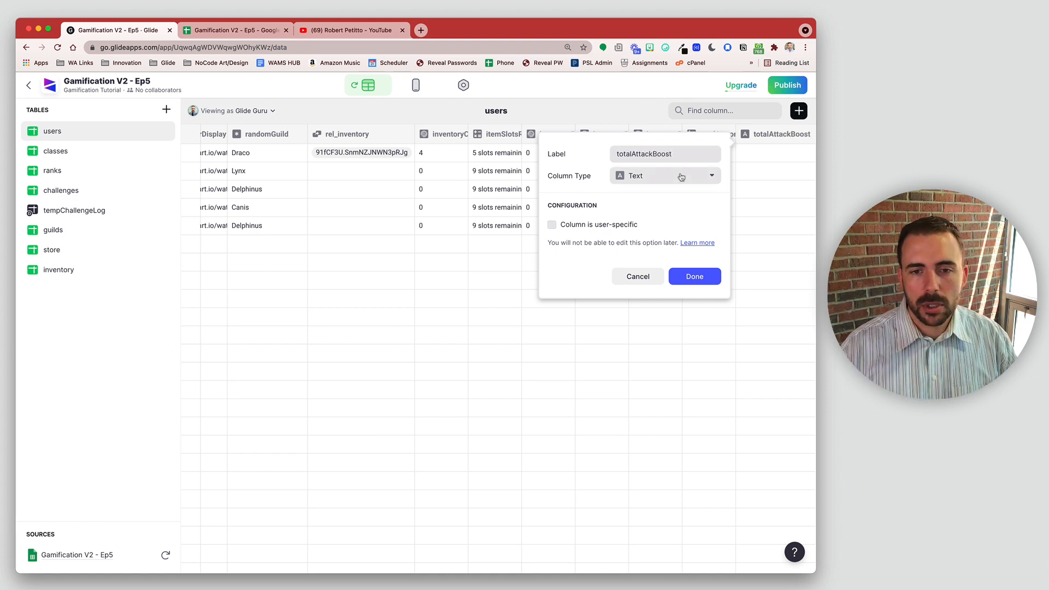
pyautogui.click(680, 177)
pyautogui.click(662, 315)
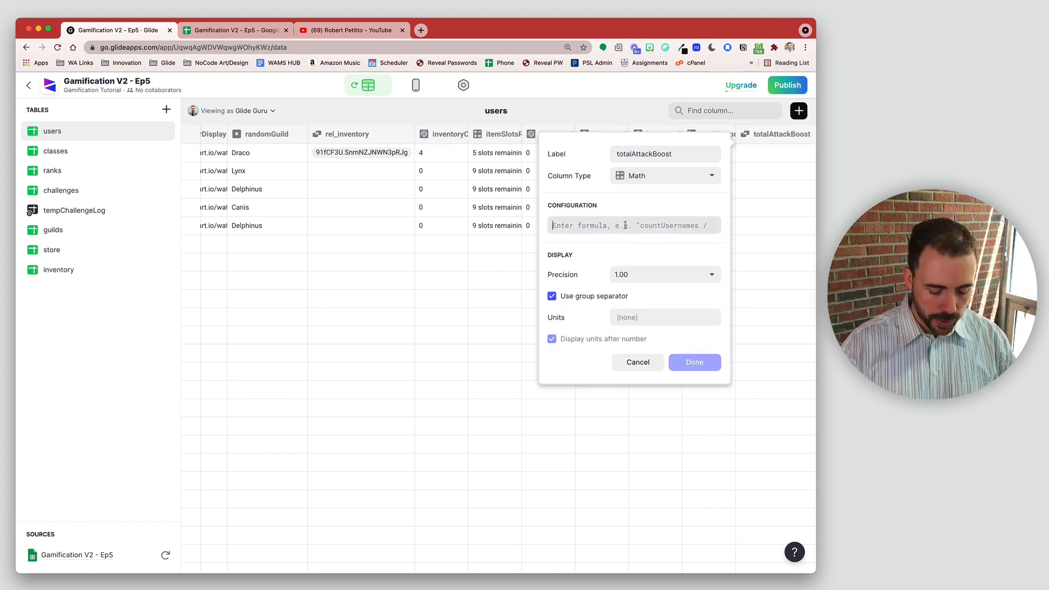
# Enter the formula baseat+boostat, using Base Attack for baseat and the inventory attack boost for boostat.
pyautogui.write('baseat')
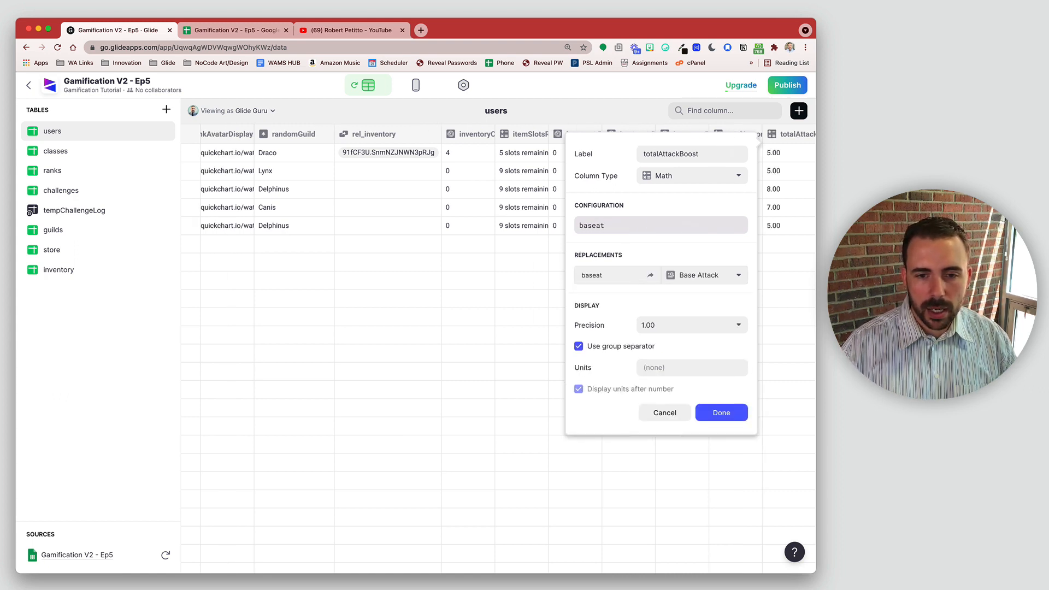
pyautogui.write('+boostat')
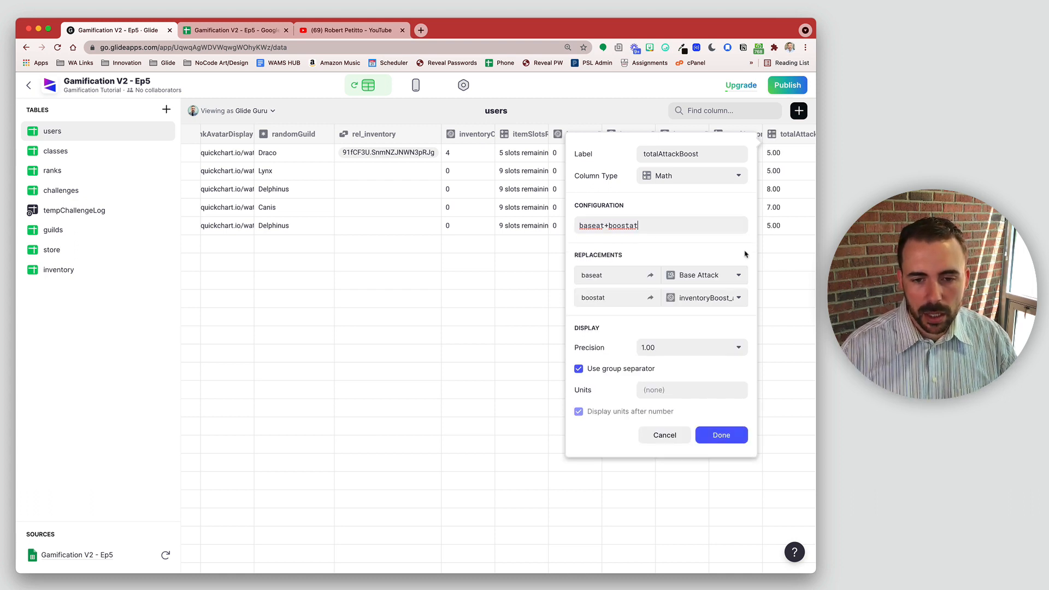
pyautogui.click(727, 298)
pyautogui.scroll(-5, 720, 479)
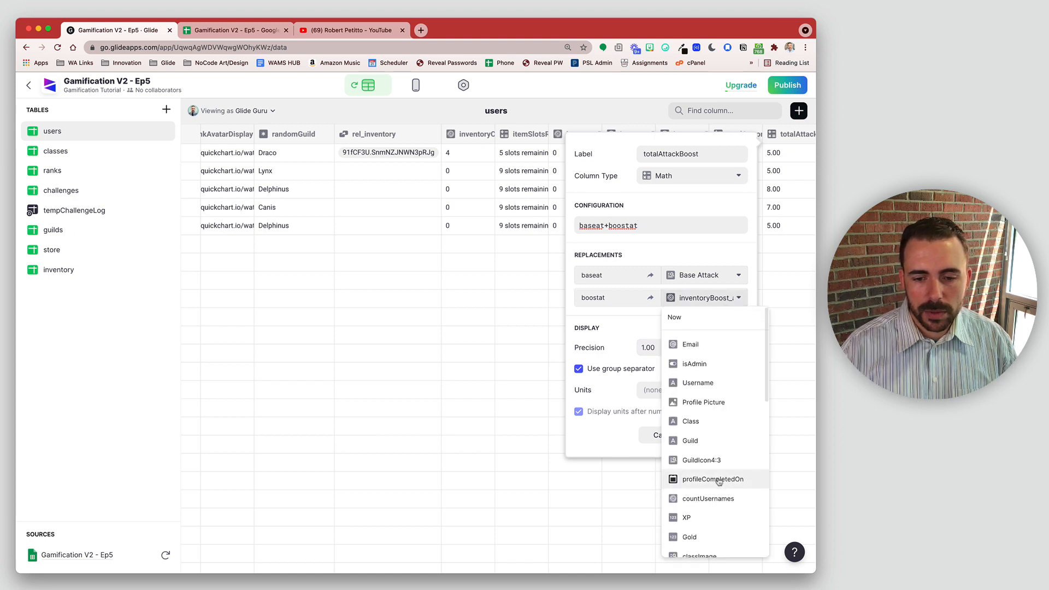
pyautogui.click(720, 497)
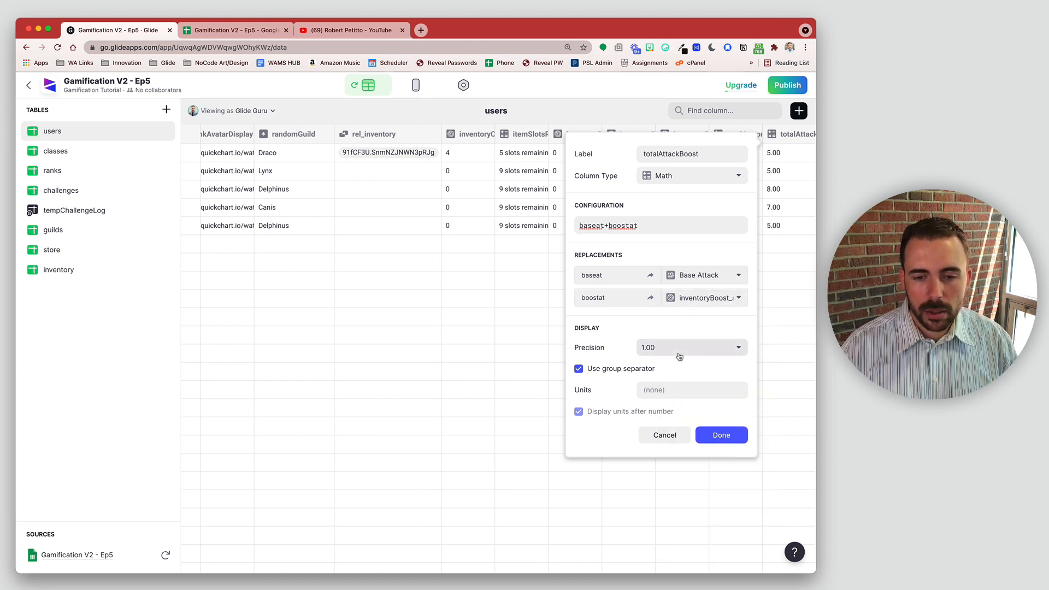
# Set totalAttackBoost to precision 1 with the crossed swords emoji as units after the number, and save the column.
pyautogui.click(679, 352)
pyautogui.click(678, 367)
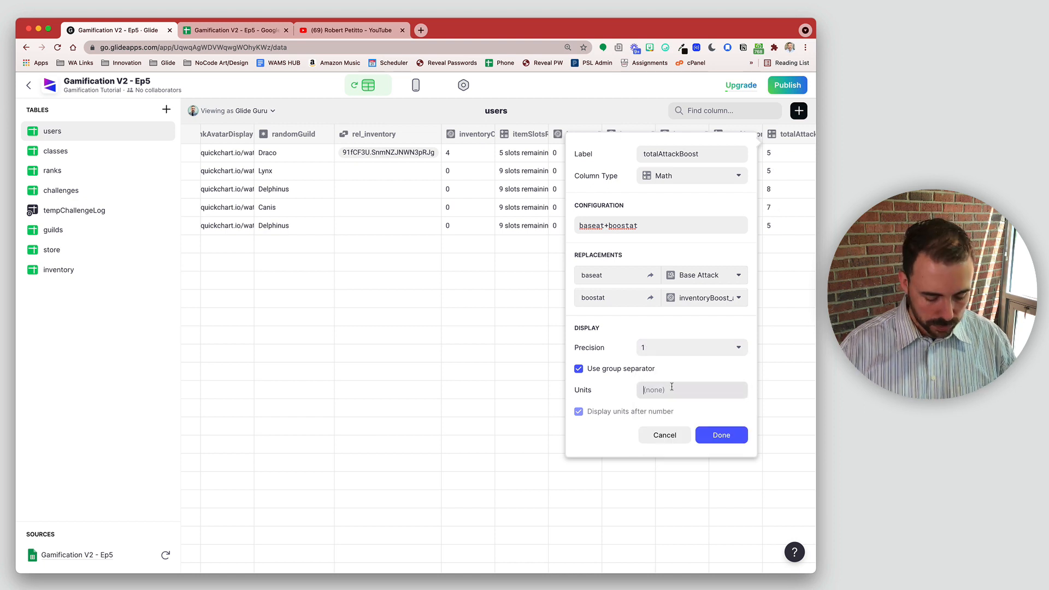
pyautogui.press('super+v')
pyautogui.press('BackSpace')
pyautogui.press('BackSpace')
pyautogui.click(644, 419)
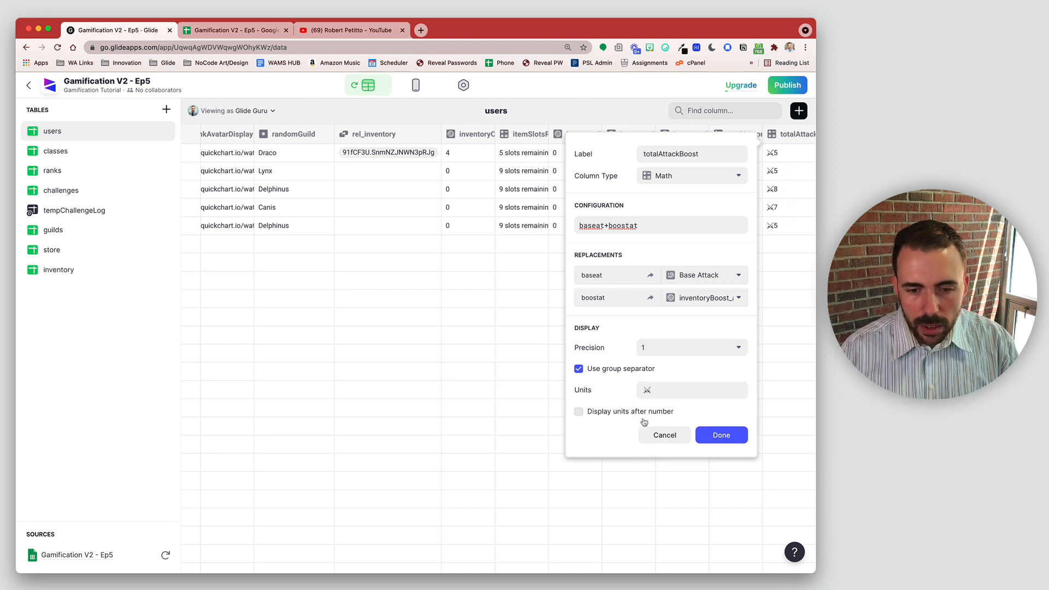
pyautogui.click(644, 411)
pyautogui.click(719, 436)
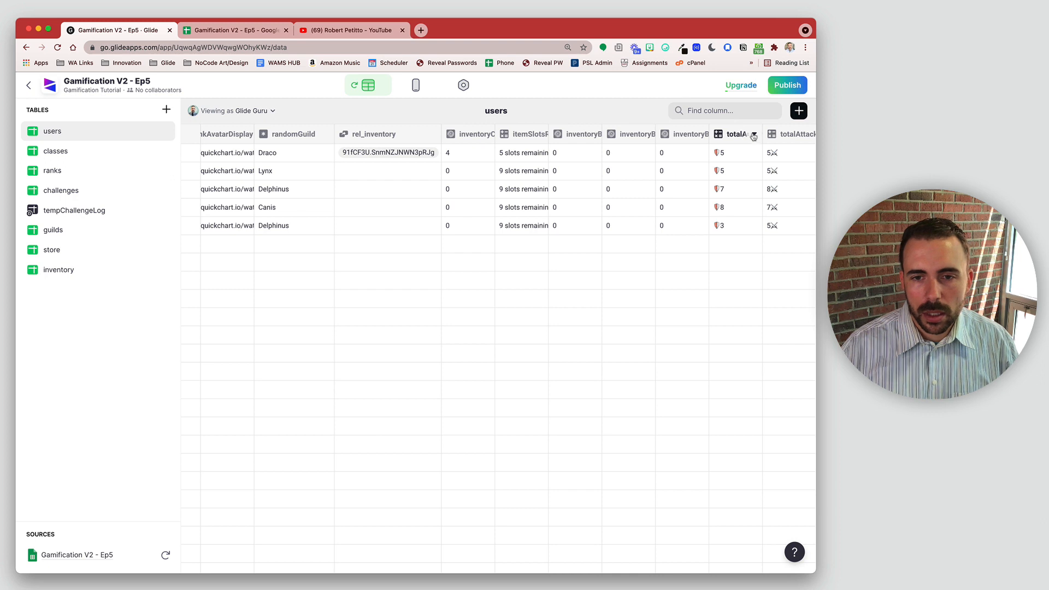
# Reopen the totalArmor column, make boosta refer to the inventory armor boost, and save the column.
pyautogui.click(753, 136)
pyautogui.click(729, 155)
pyautogui.click(664, 299)
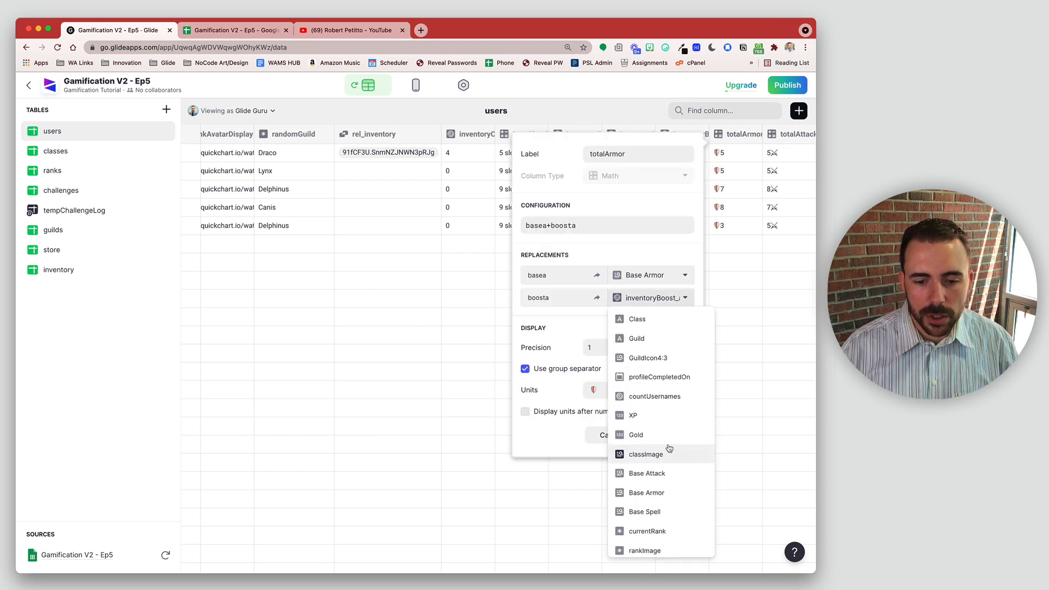
pyautogui.scroll(-5, 669, 448)
pyautogui.click(685, 474)
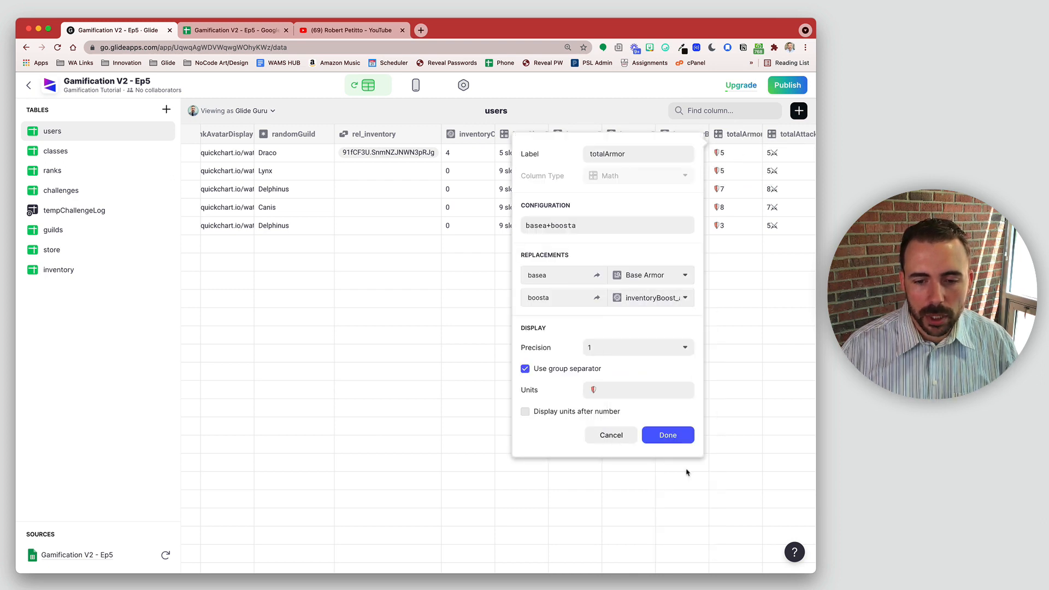
pyautogui.click(667, 435)
# Add a new Math column named totalSpellBoost to the users table.
pyautogui.click(798, 110)
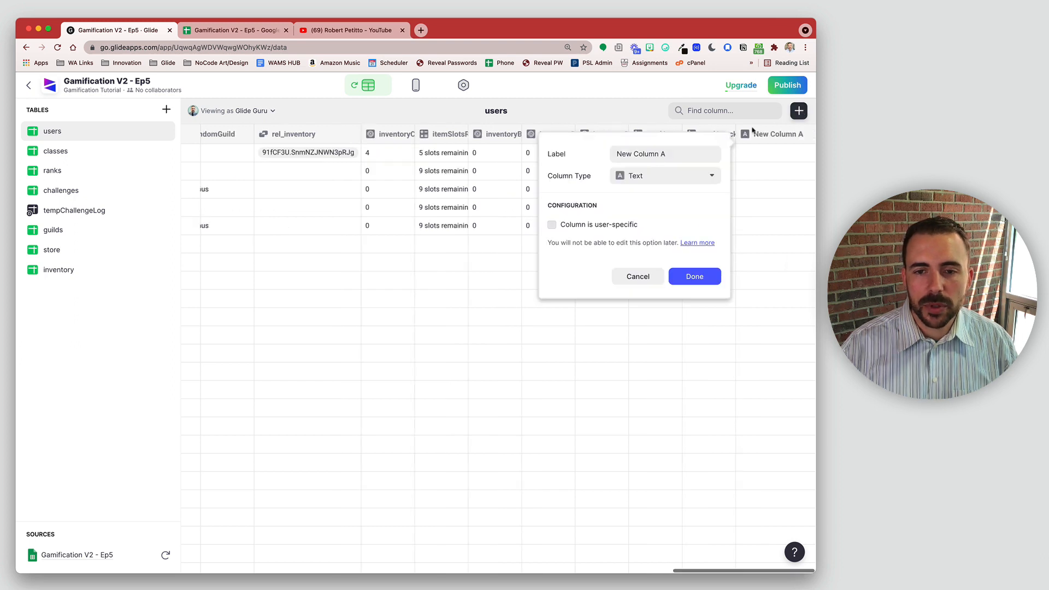
pyautogui.moveTo(670, 155); pyautogui.dragTo(580, 153)
pyautogui.write('⚔🛡🧿')
pyautogui.write('totalSpellBo')
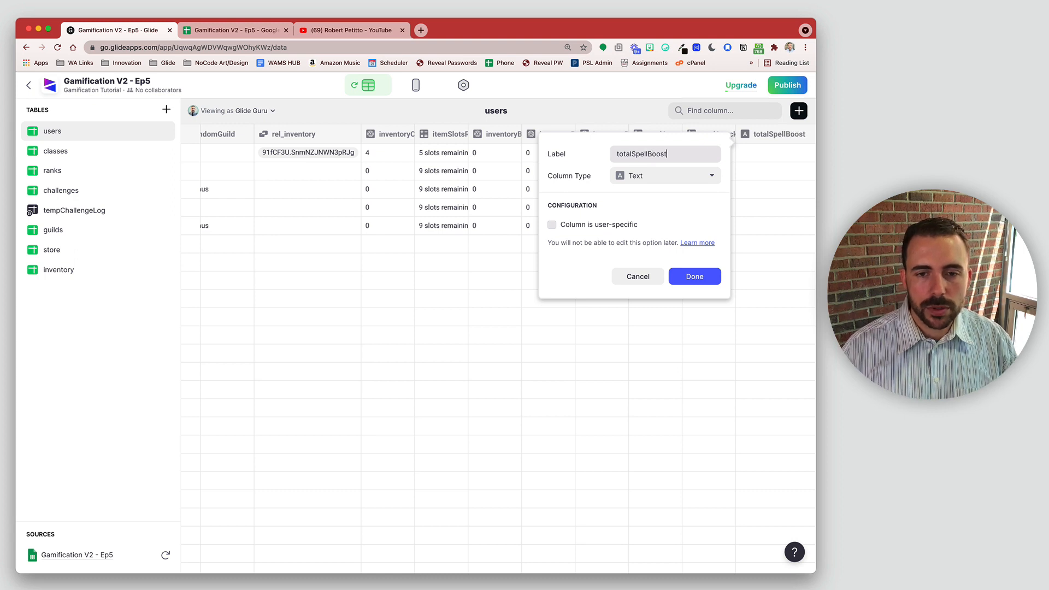
pyautogui.click(620, 172)
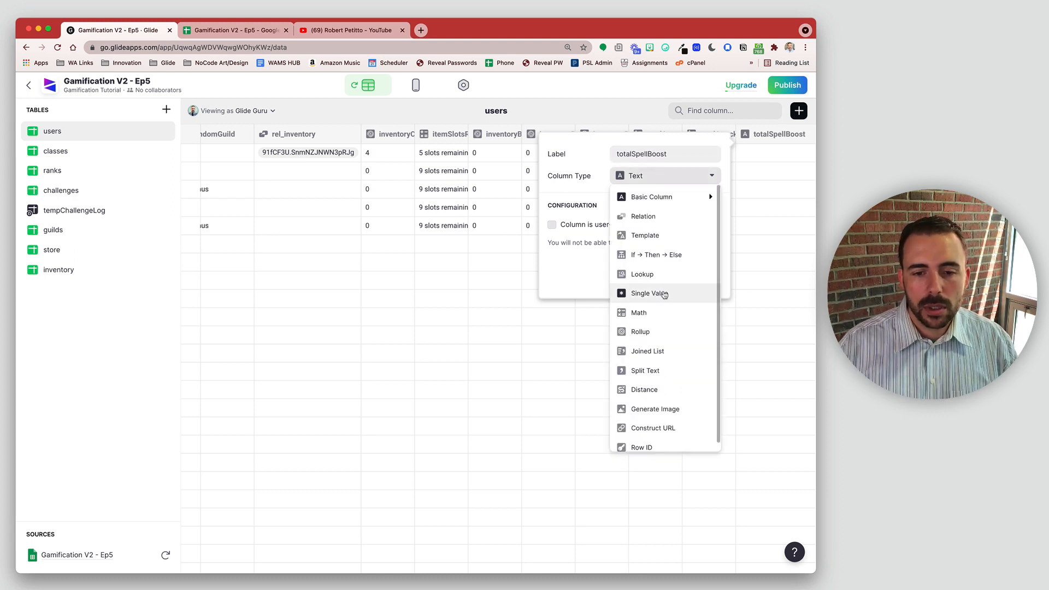
pyautogui.scroll(-1, 657, 399)
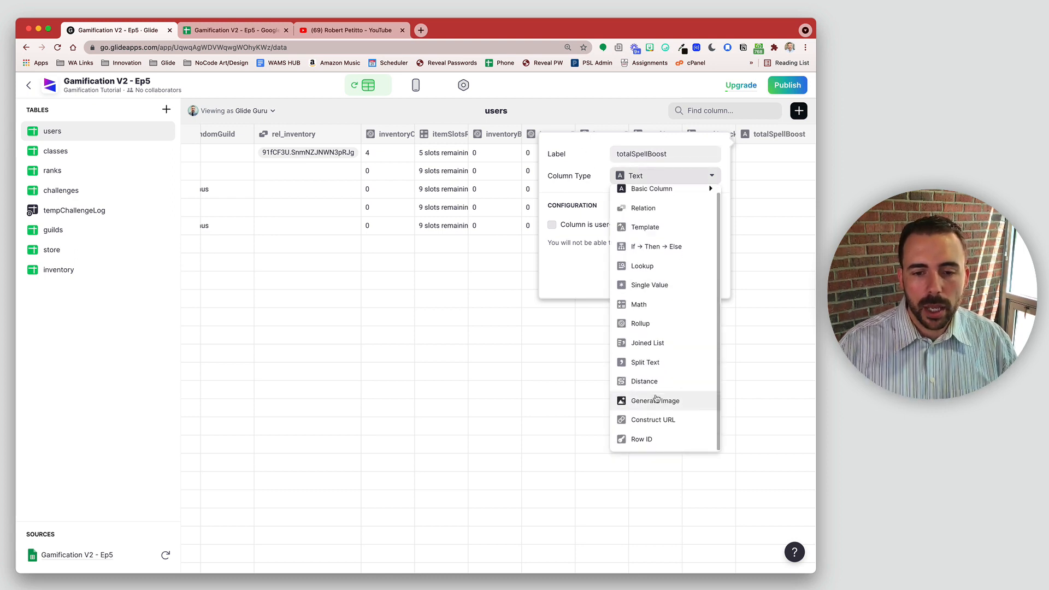
pyautogui.click(657, 304)
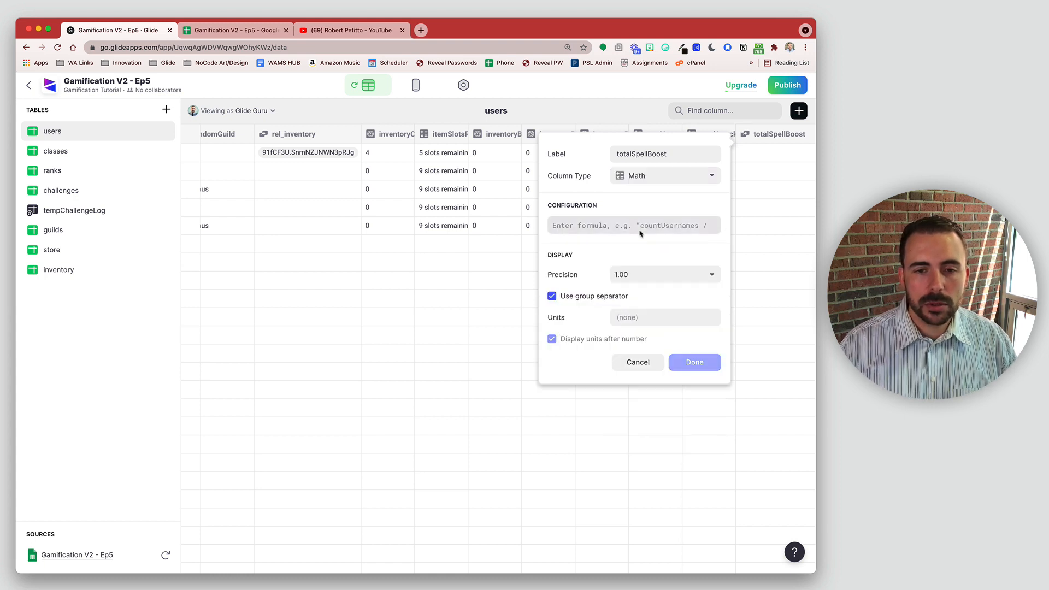
# Enter the formula bases+boosts, using Base Spell for bases and the inventory spell boost for boosts.
pyautogui.click(638, 225)
pyautogui.write('base')
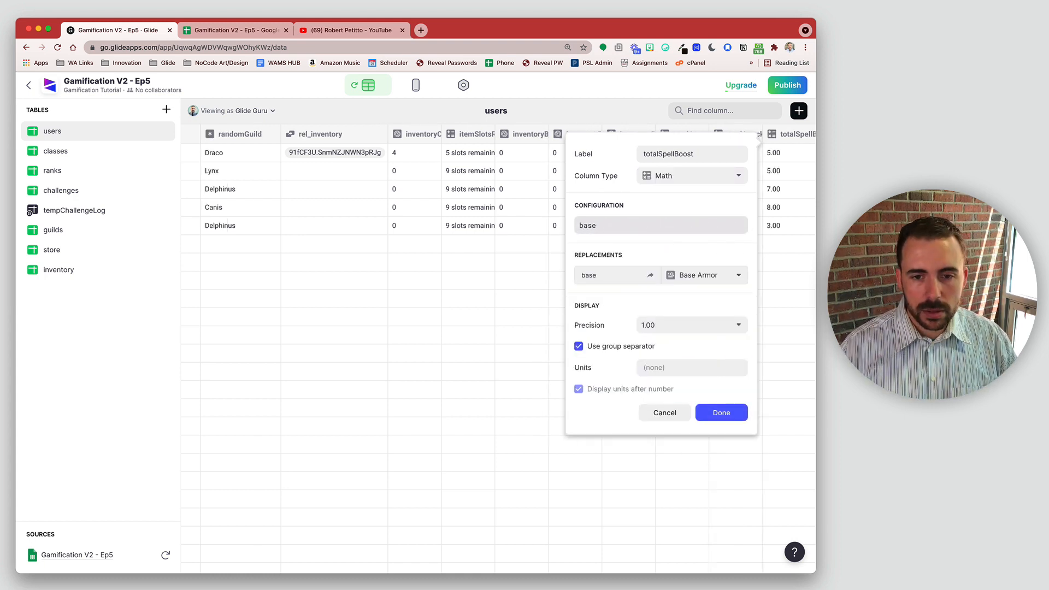
pyautogui.write('s')
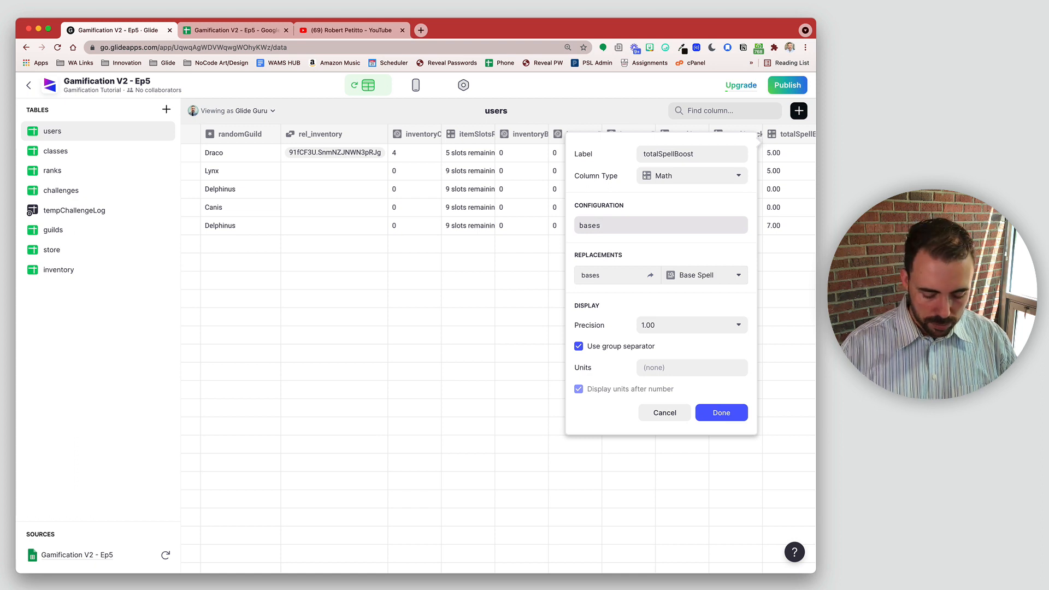
pyautogui.write('+boo')
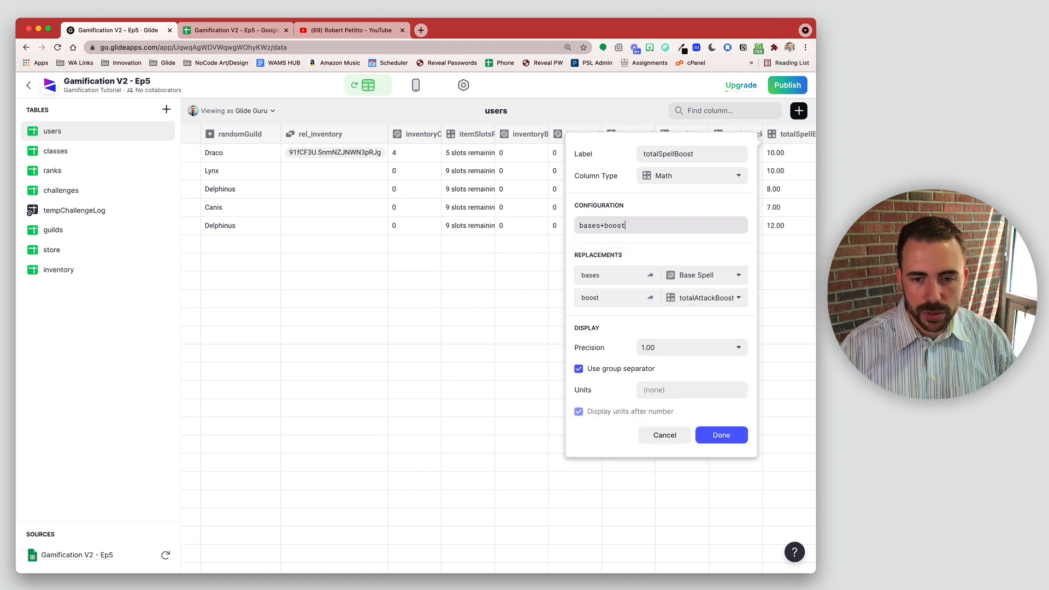
pyautogui.write('sts')
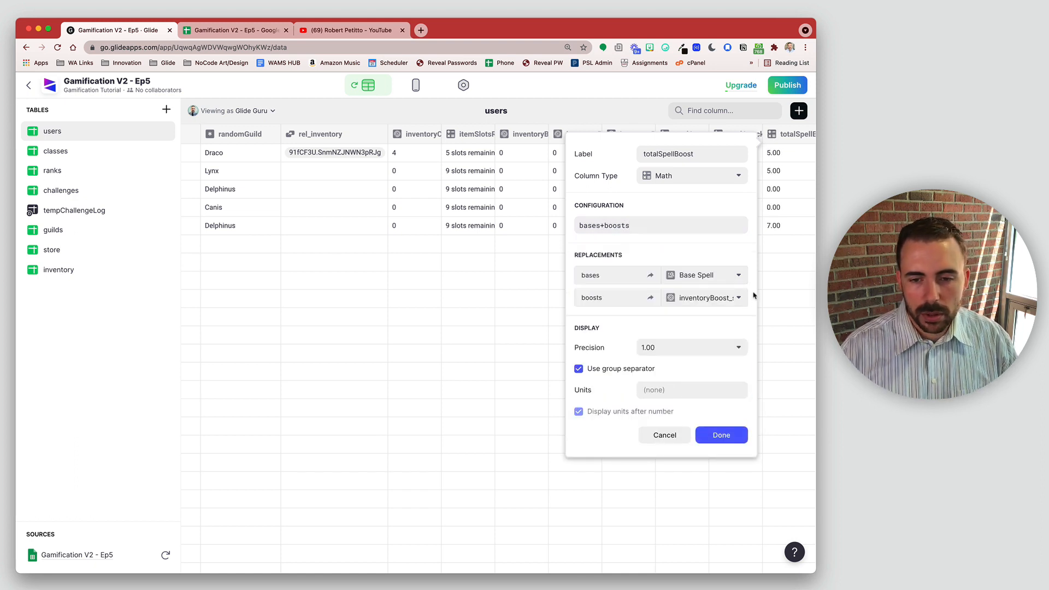
pyautogui.click(710, 297)
pyautogui.click(726, 440)
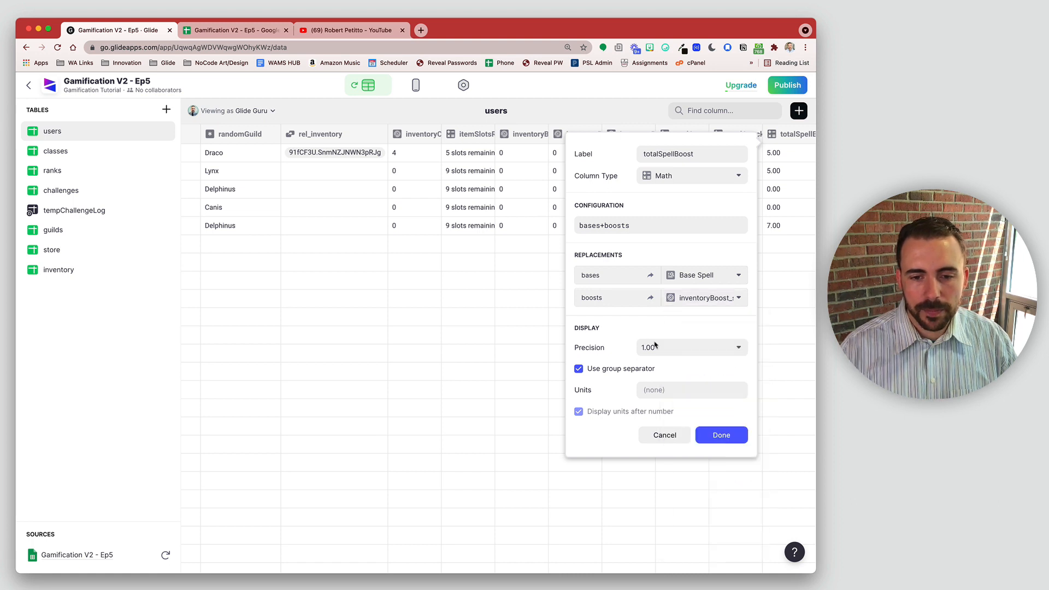
# Set totalSpellBoost to precision 1 with only the blue amulet emoji as units, displayed before the number, and save the column.
pyautogui.click(674, 348)
pyautogui.click(674, 368)
pyautogui.click(664, 390)
pyautogui.write('⚔️🛡️🔮')
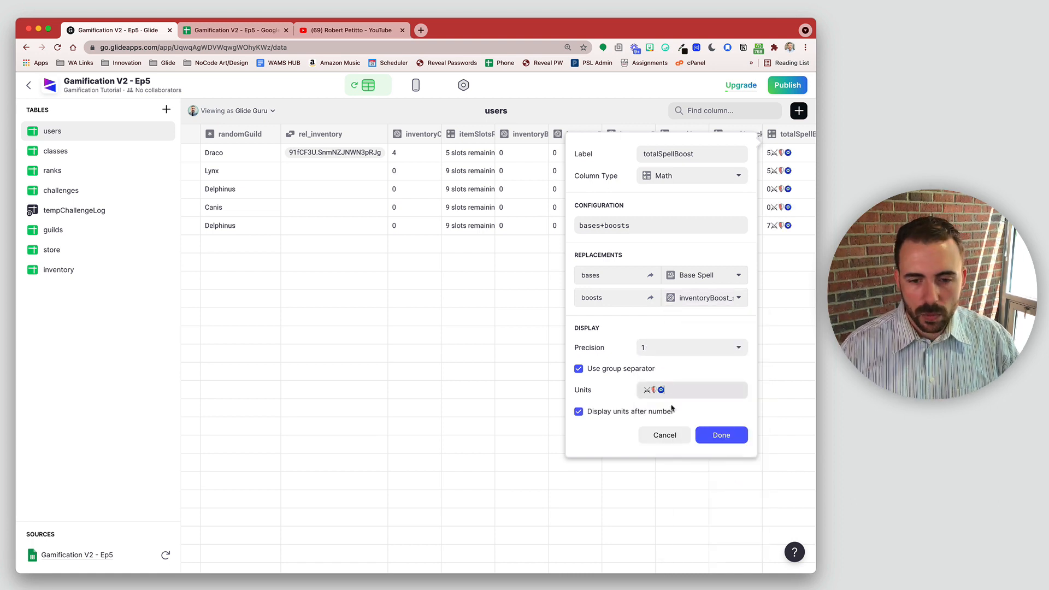
pyautogui.click(658, 389)
pyautogui.press('BackSpace')
pyautogui.press('BackSpace')
pyautogui.click(655, 411)
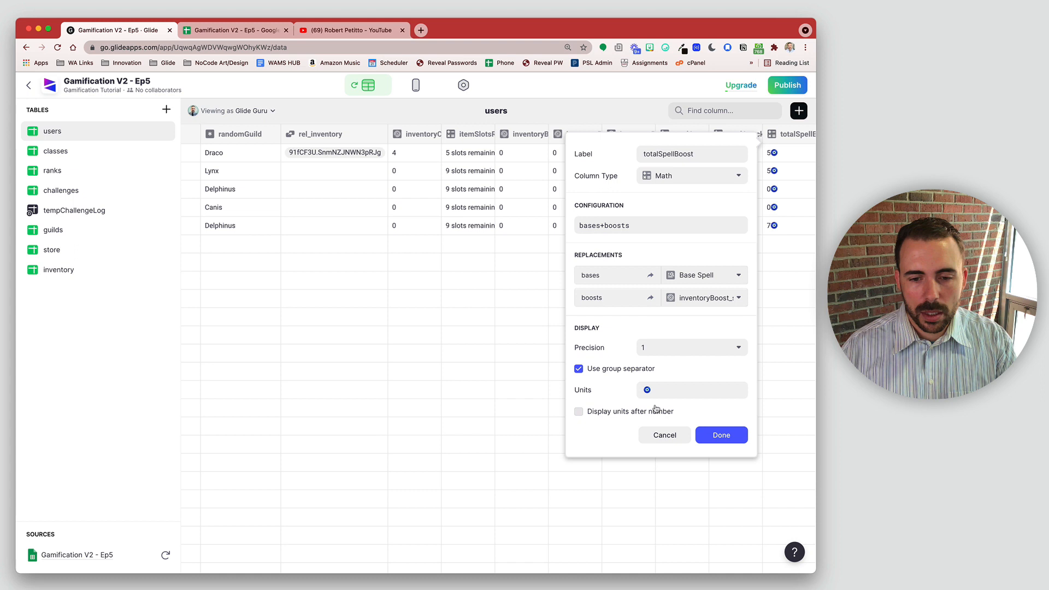
pyautogui.click(721, 435)
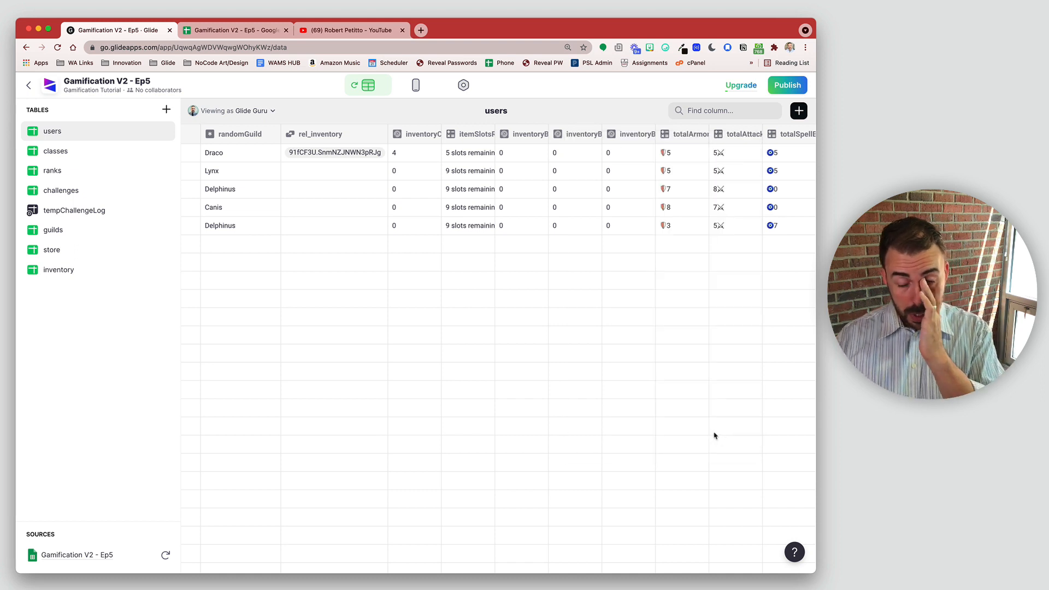
# Edit the totalAttackBoost column to display its crossed swords units before the number, and save it.
pyautogui.click(757, 135)
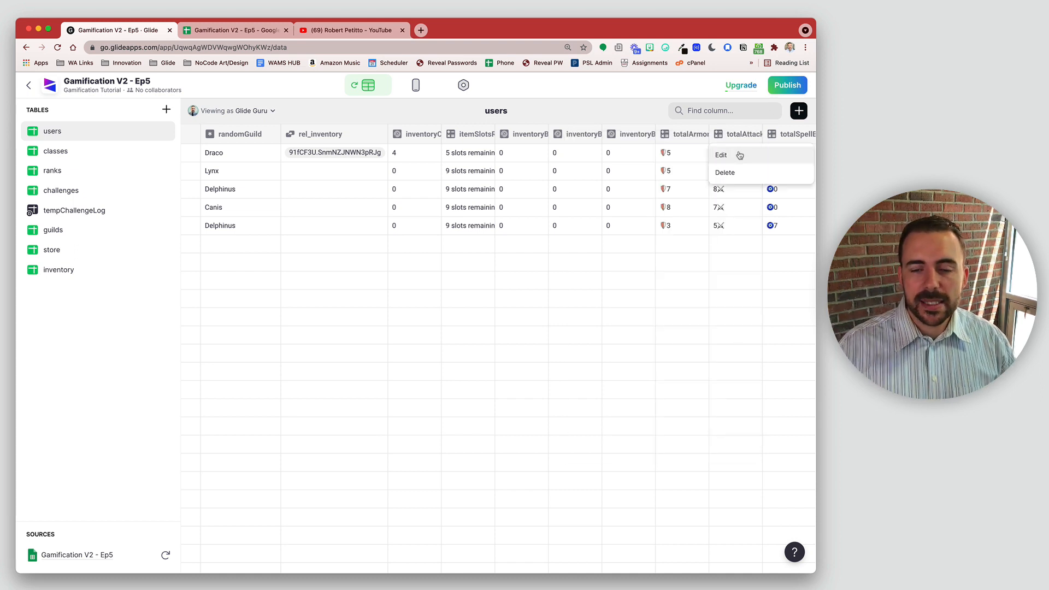
pyautogui.click(740, 156)
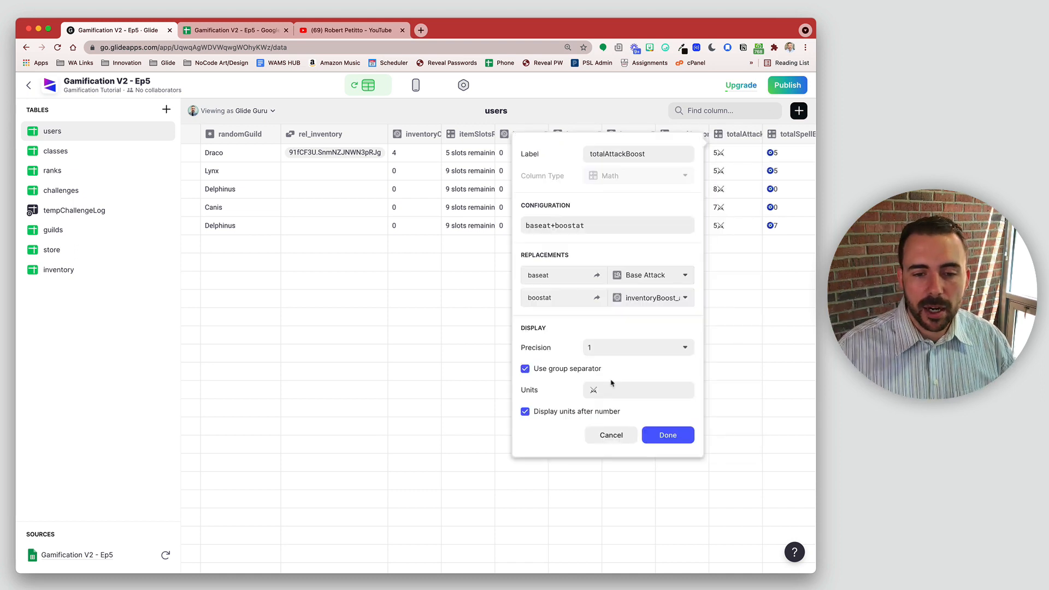
pyautogui.click(656, 433)
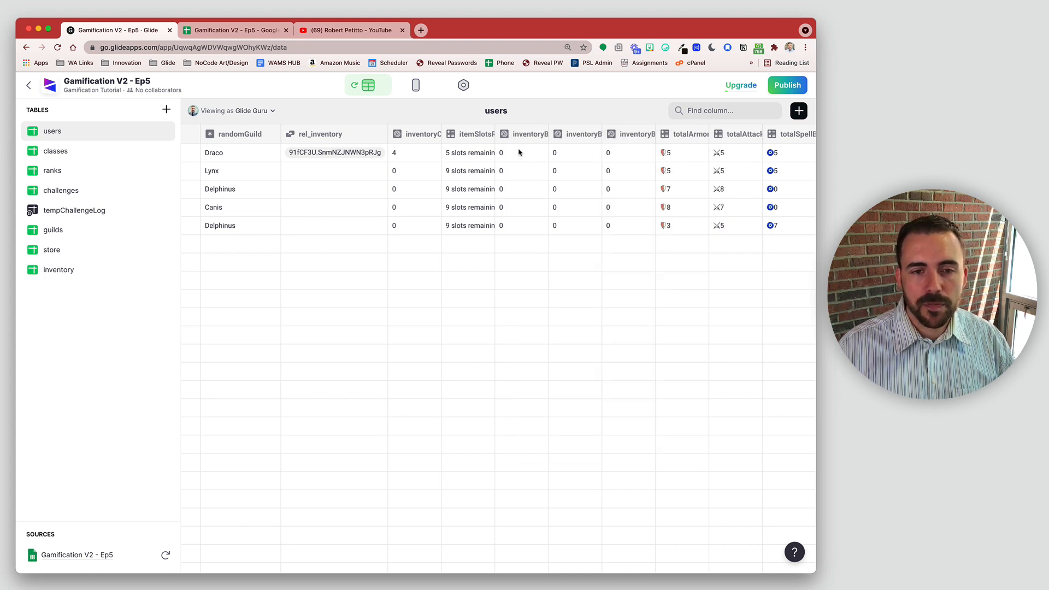
pyautogui.moveTo(521, 153); pyautogui.dragTo(628, 228)
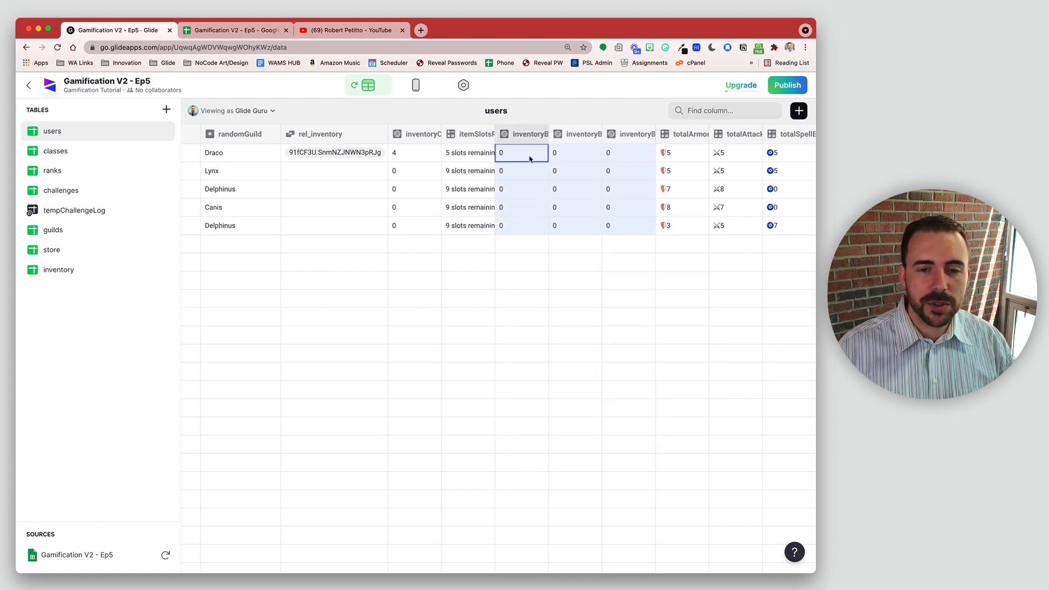
pyautogui.moveTo(678, 162); pyautogui.dragTo(776, 210)
pyautogui.hscroll(-15, 646, 185)
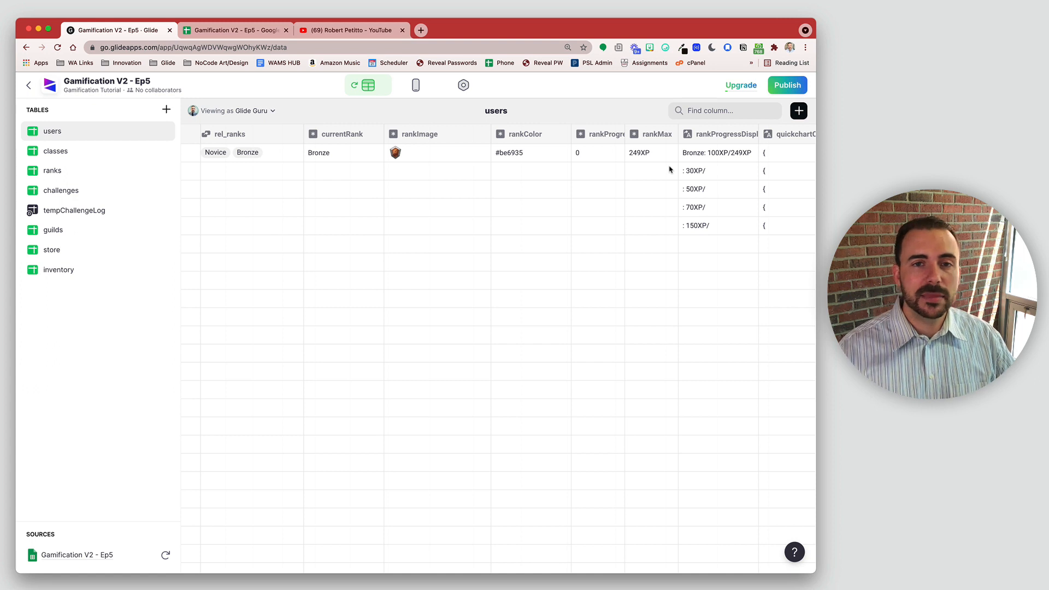
pyautogui.hscroll(14, 671, 173)
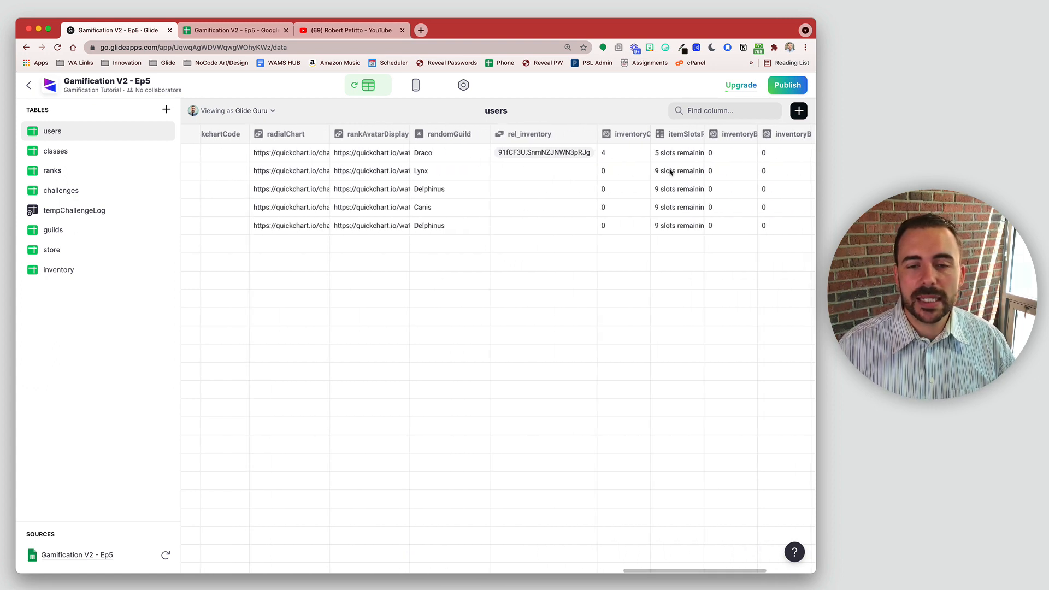